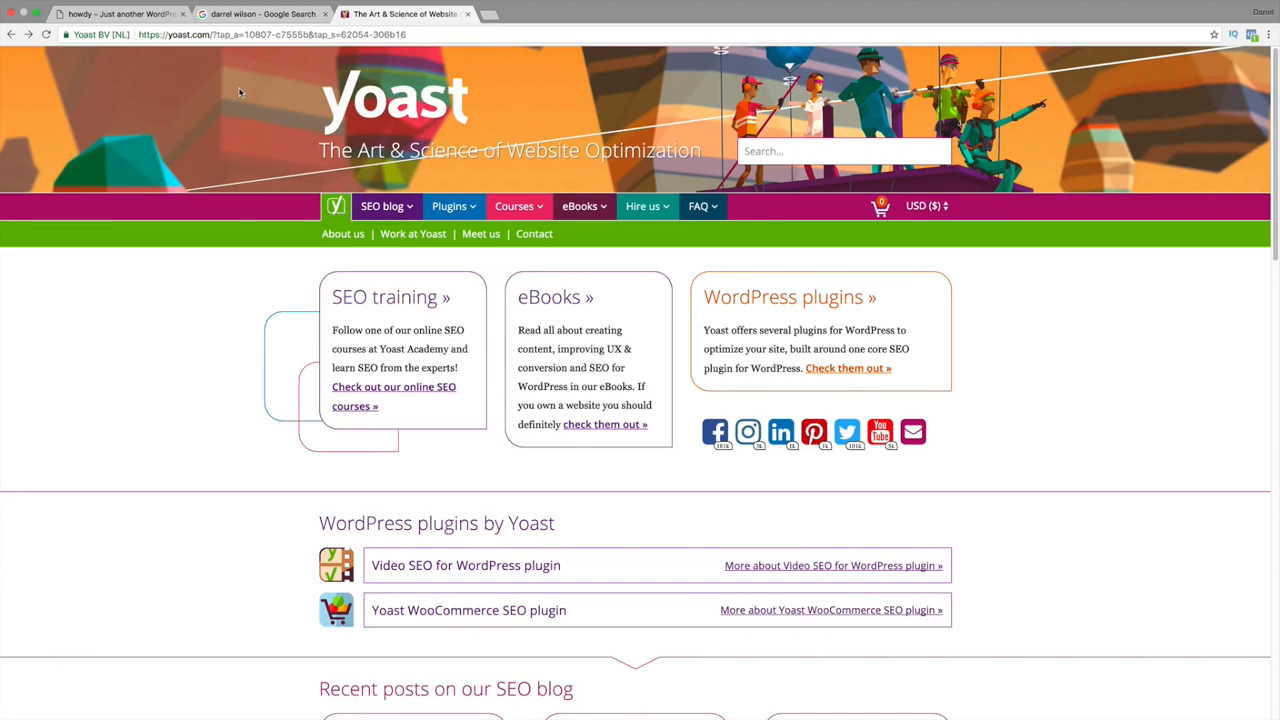
# Look over the Google results and WordPress site tabs, then return to the Yoast homepage.
pyautogui.click(230, 13)
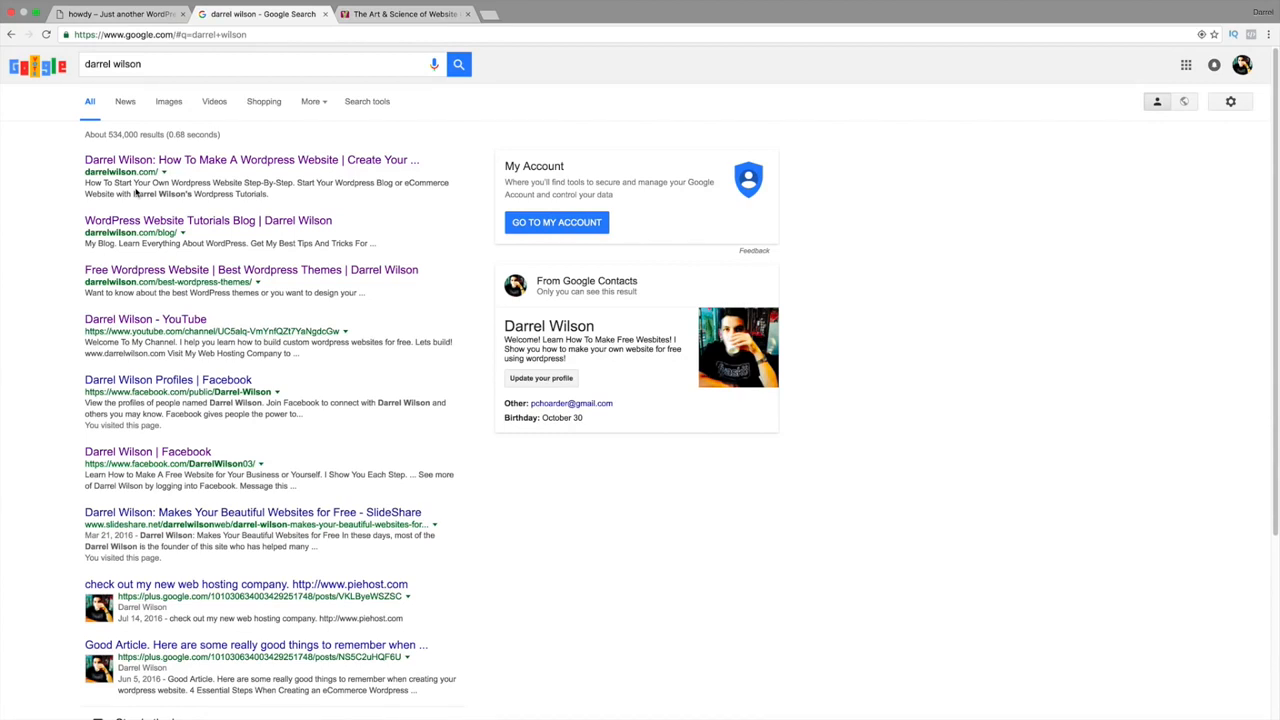
pyautogui.click(138, 15)
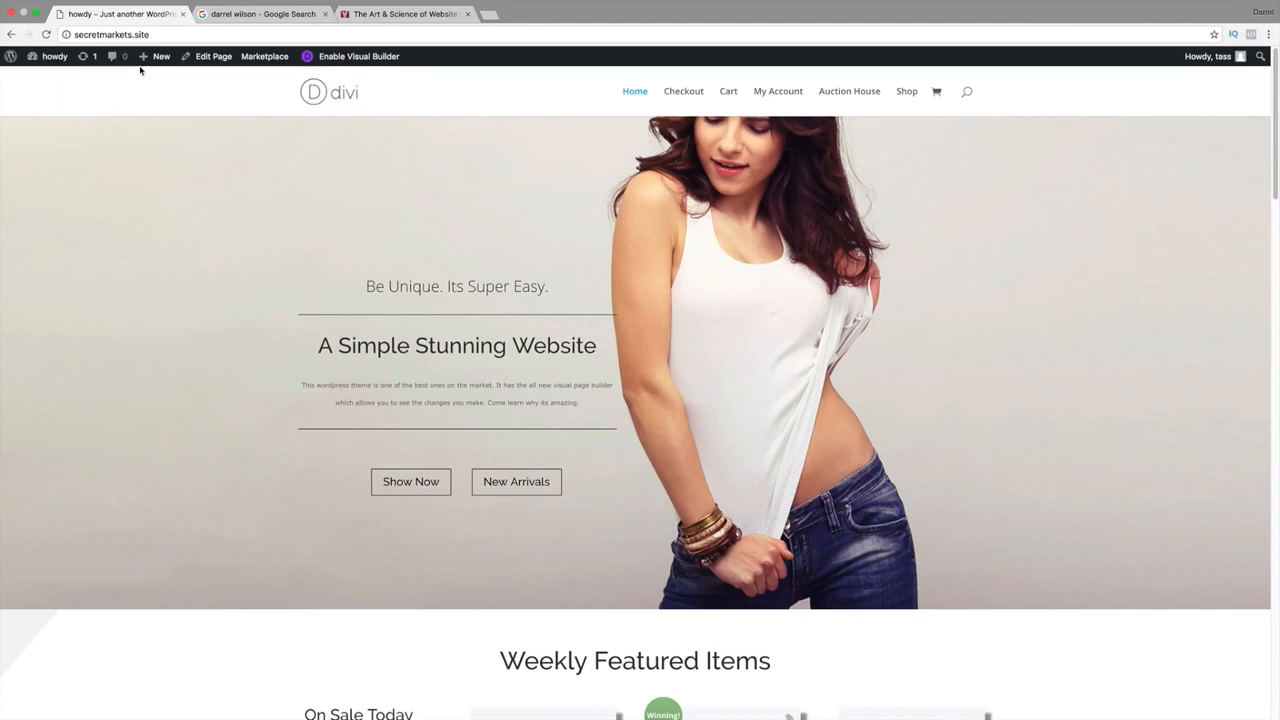
pyautogui.click(363, 14)
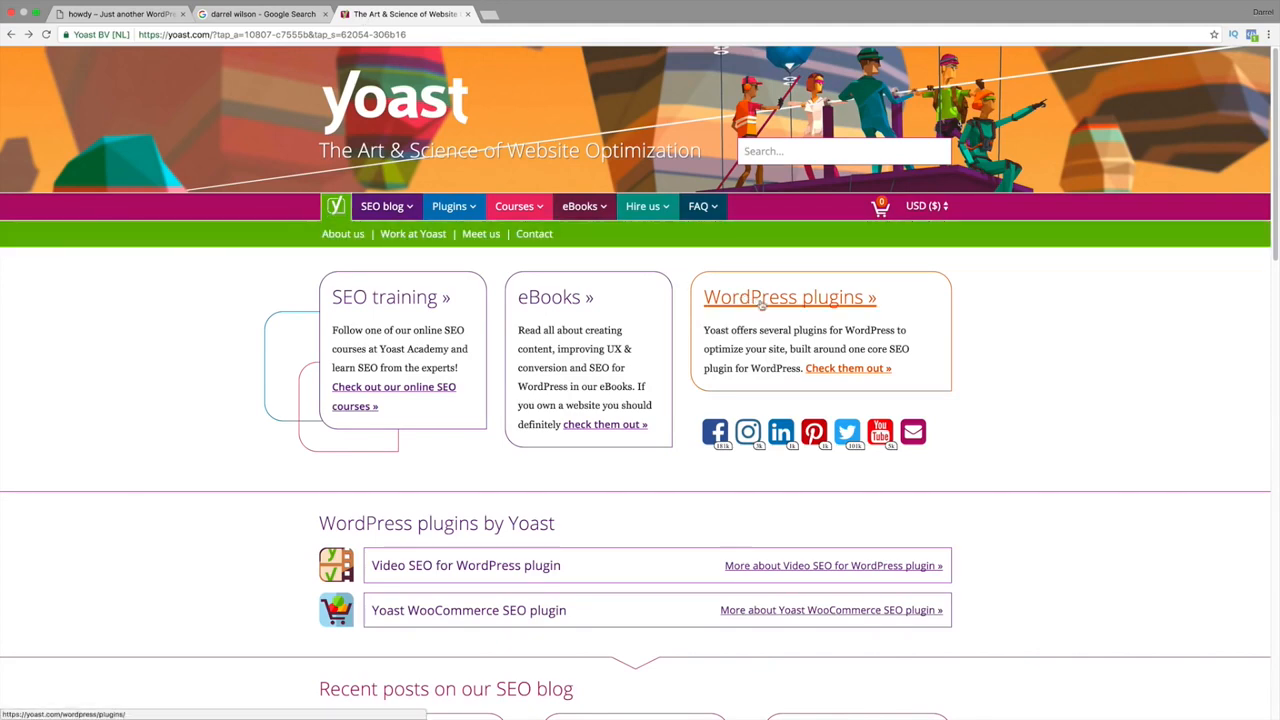
# Download the free Yoast SEO for WordPress plugin as wordpress-seo (1).zip.
pyautogui.click(831, 369)
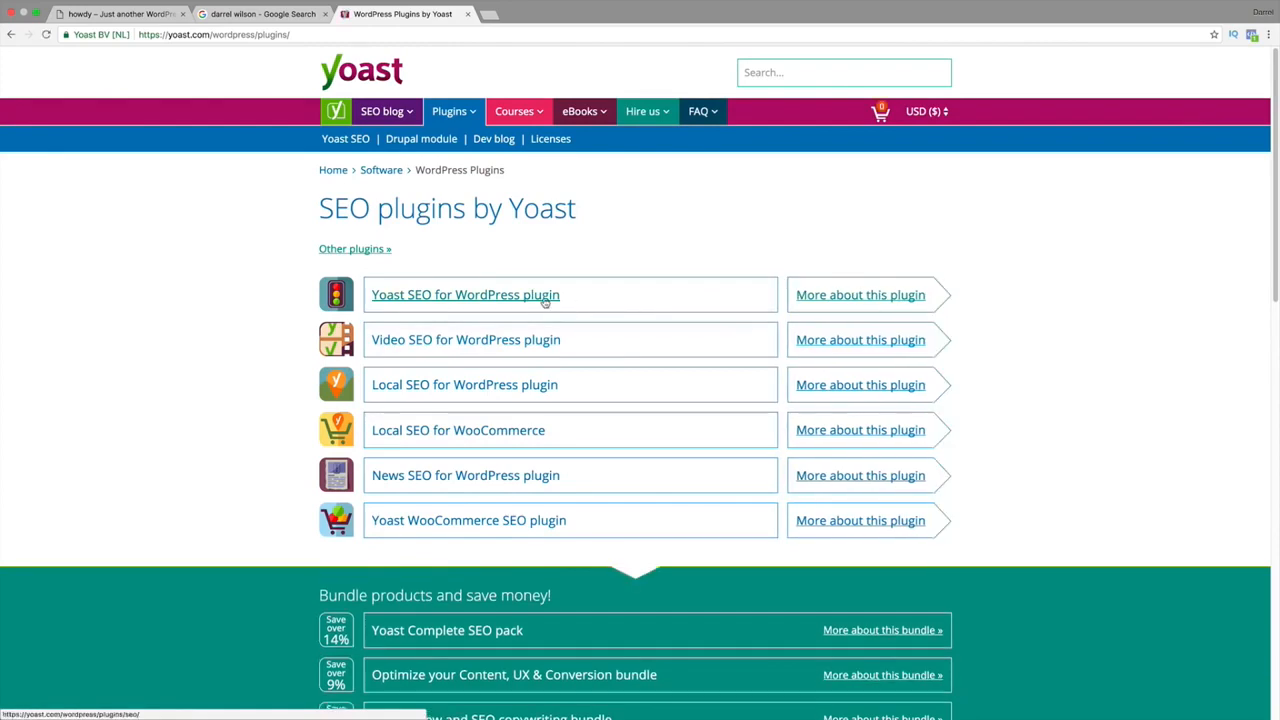
pyautogui.click(472, 301)
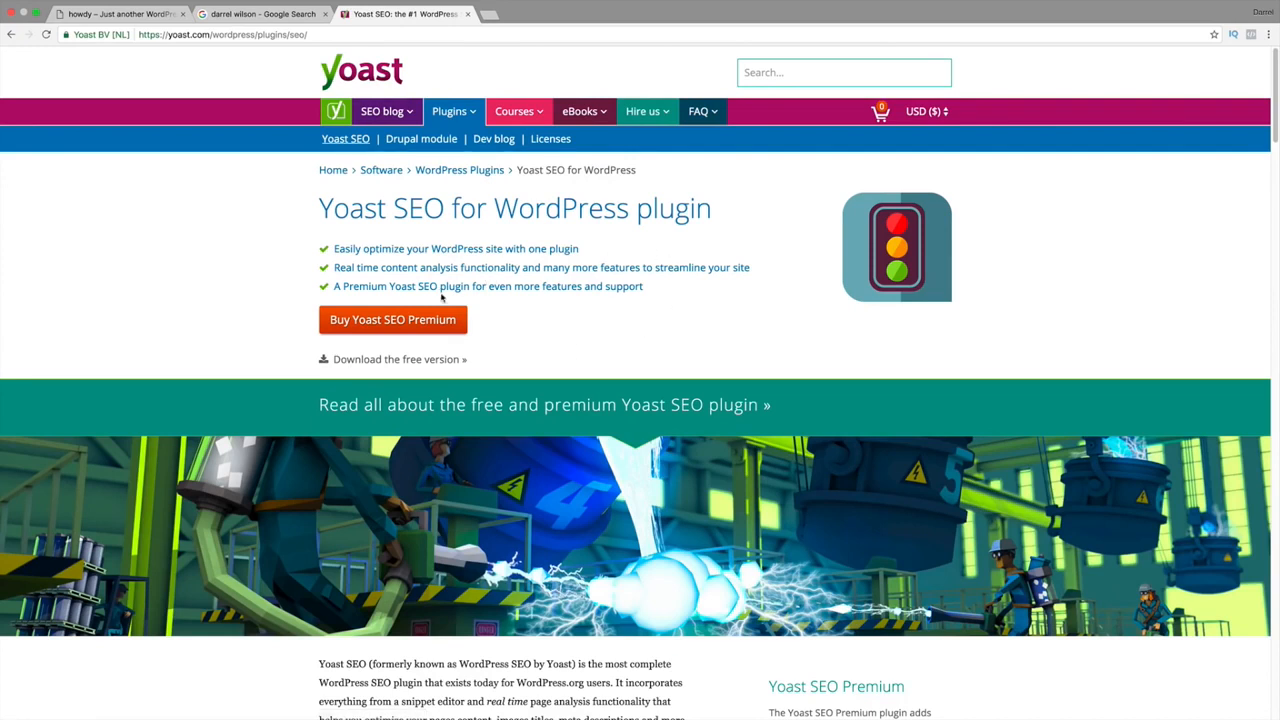
pyautogui.click(409, 360)
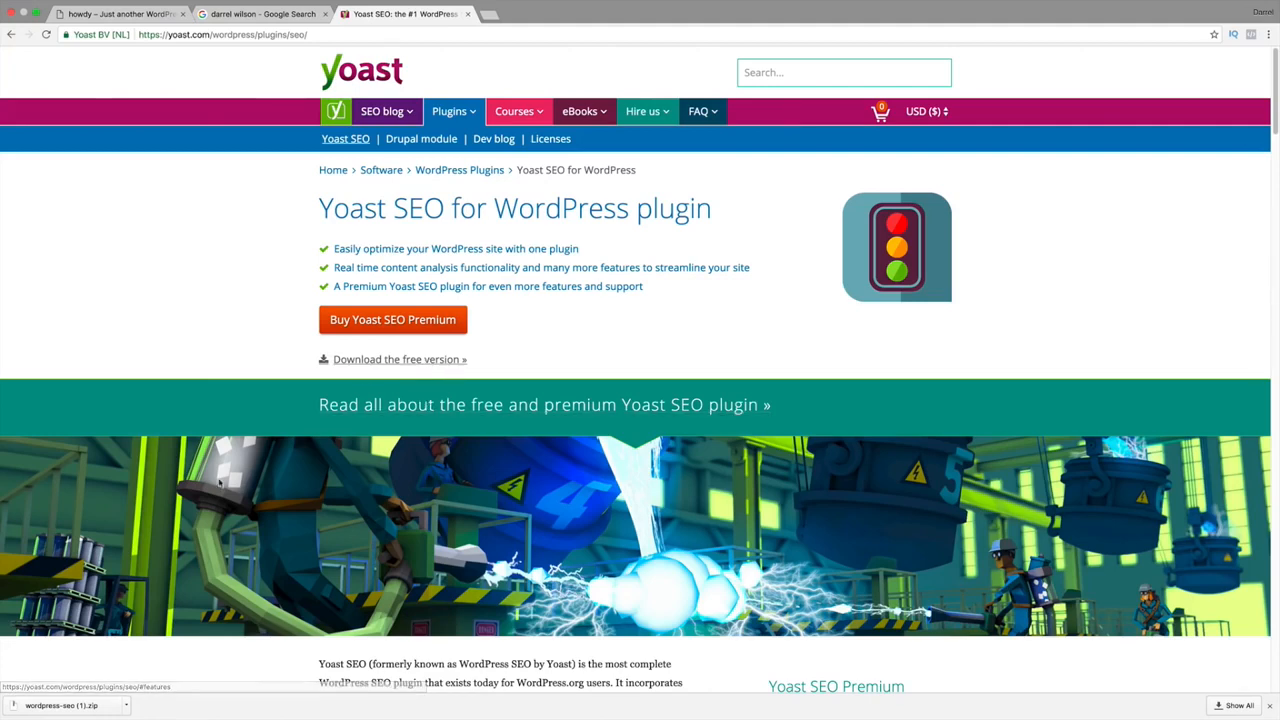
pyautogui.click(120, 27)
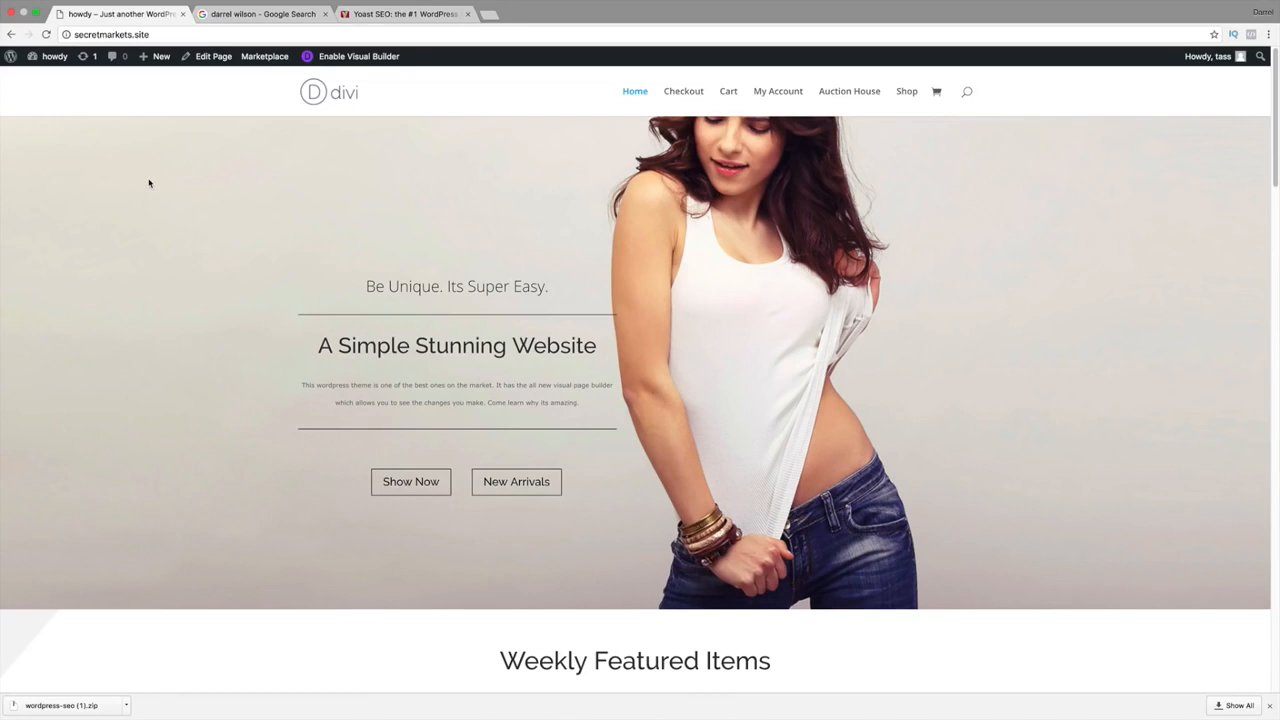
# Upload wordpress-seo.zip under Plugins > Add New, install it and activate Yoast SEO.
pyautogui.moveTo(50, 57)
pyautogui.click(49, 79)
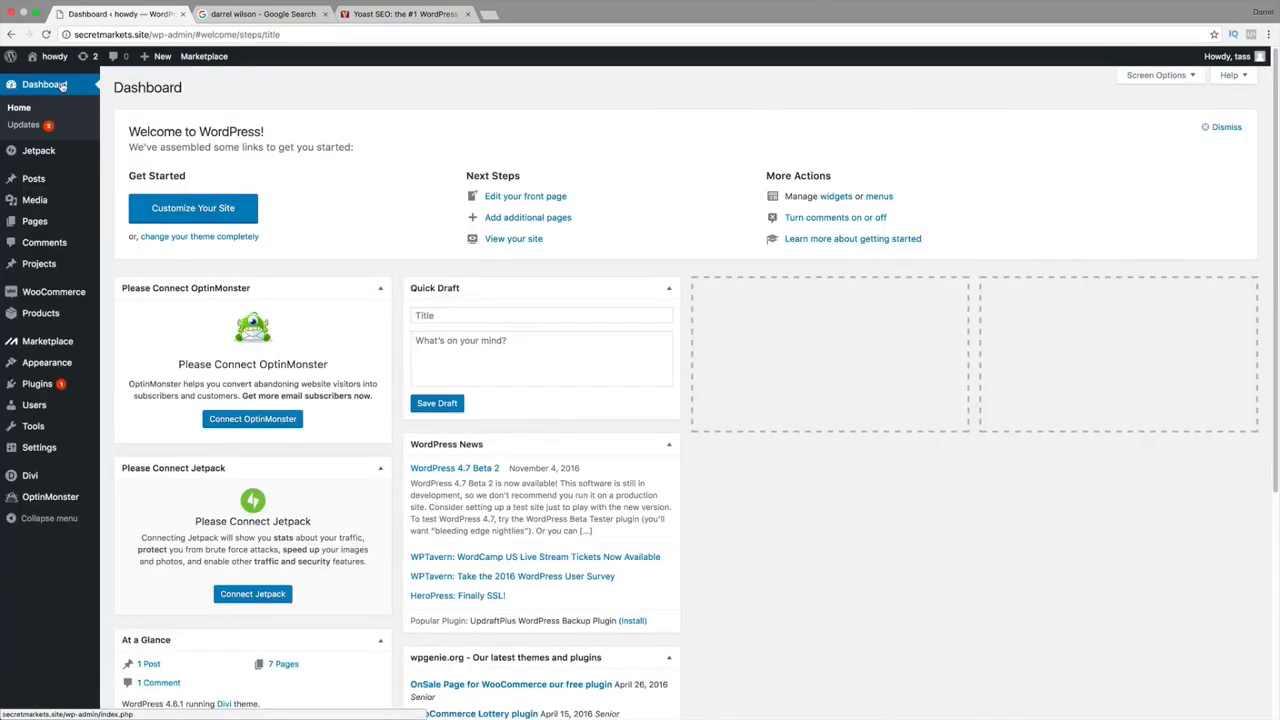
pyautogui.moveTo(56, 384)
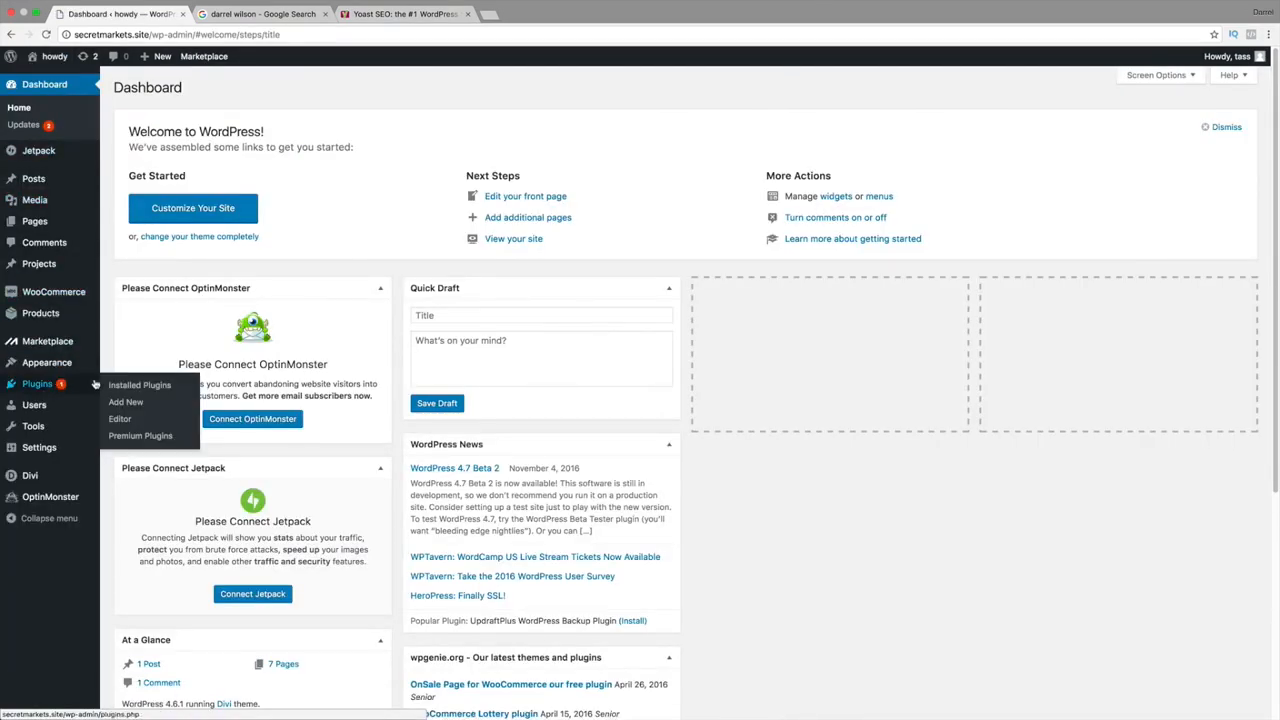
pyautogui.click(118, 406)
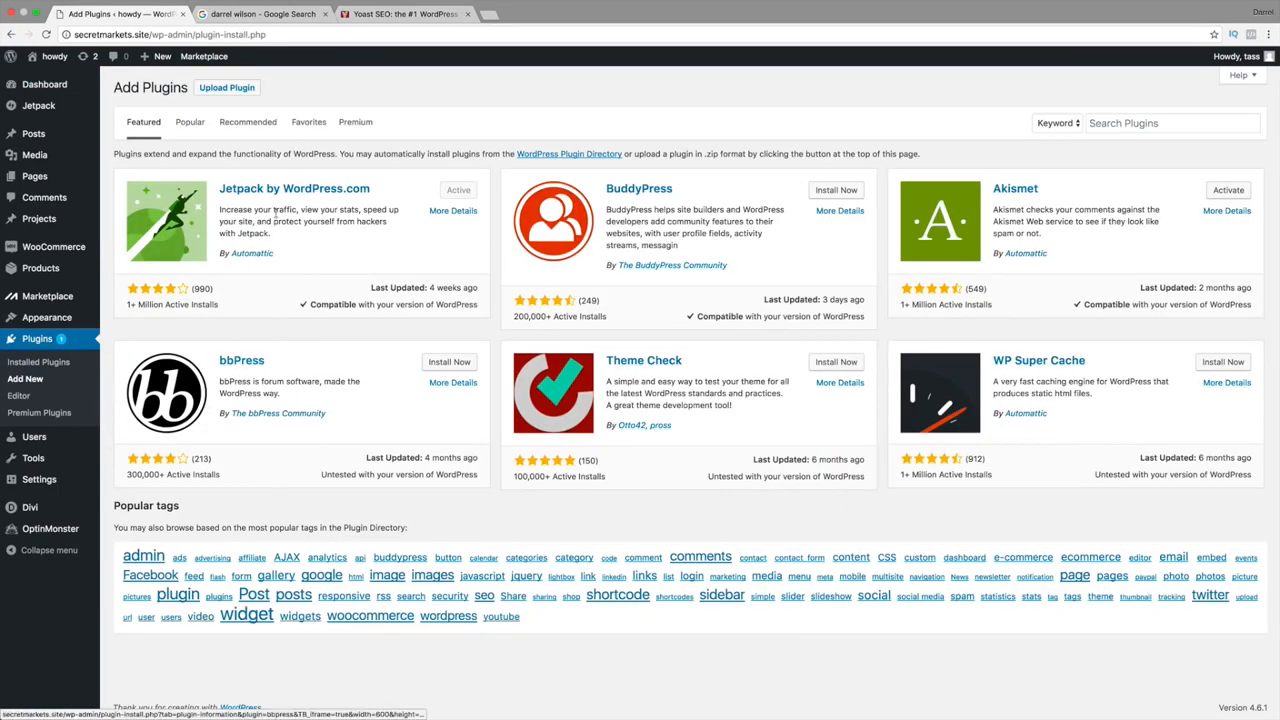
pyautogui.click(233, 88)
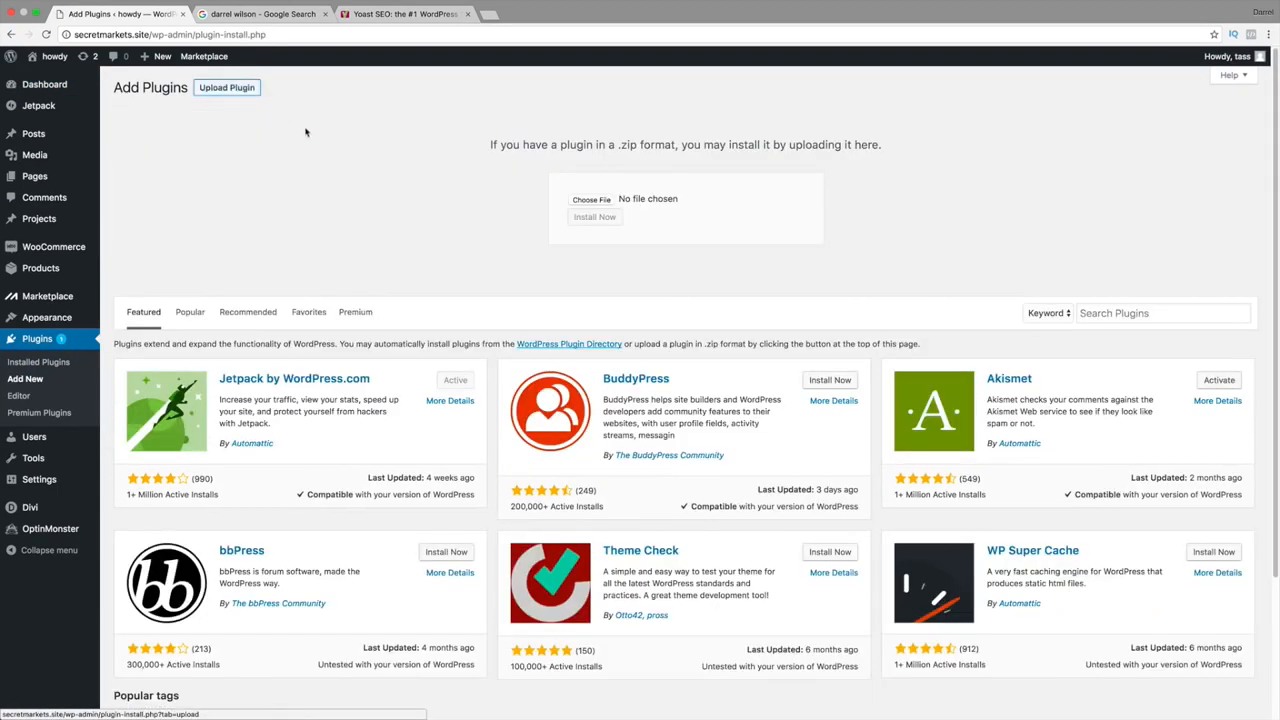
pyautogui.click(591, 200)
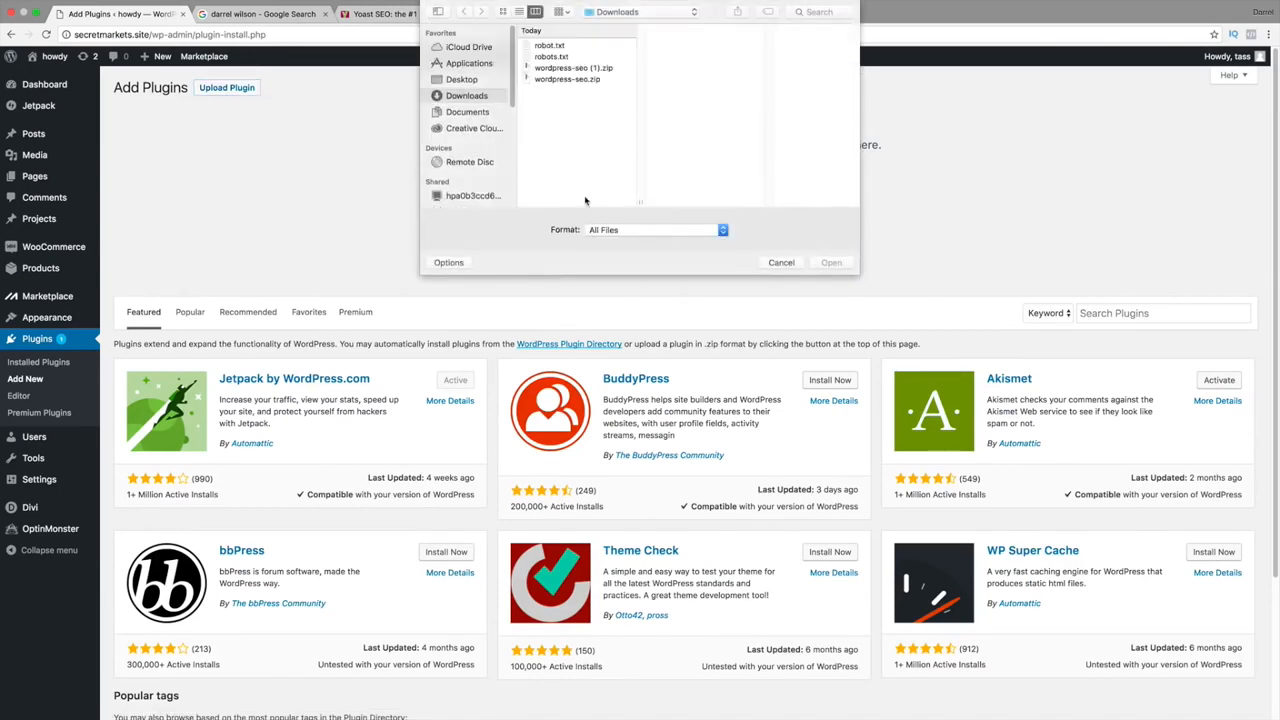
pyautogui.click(575, 80)
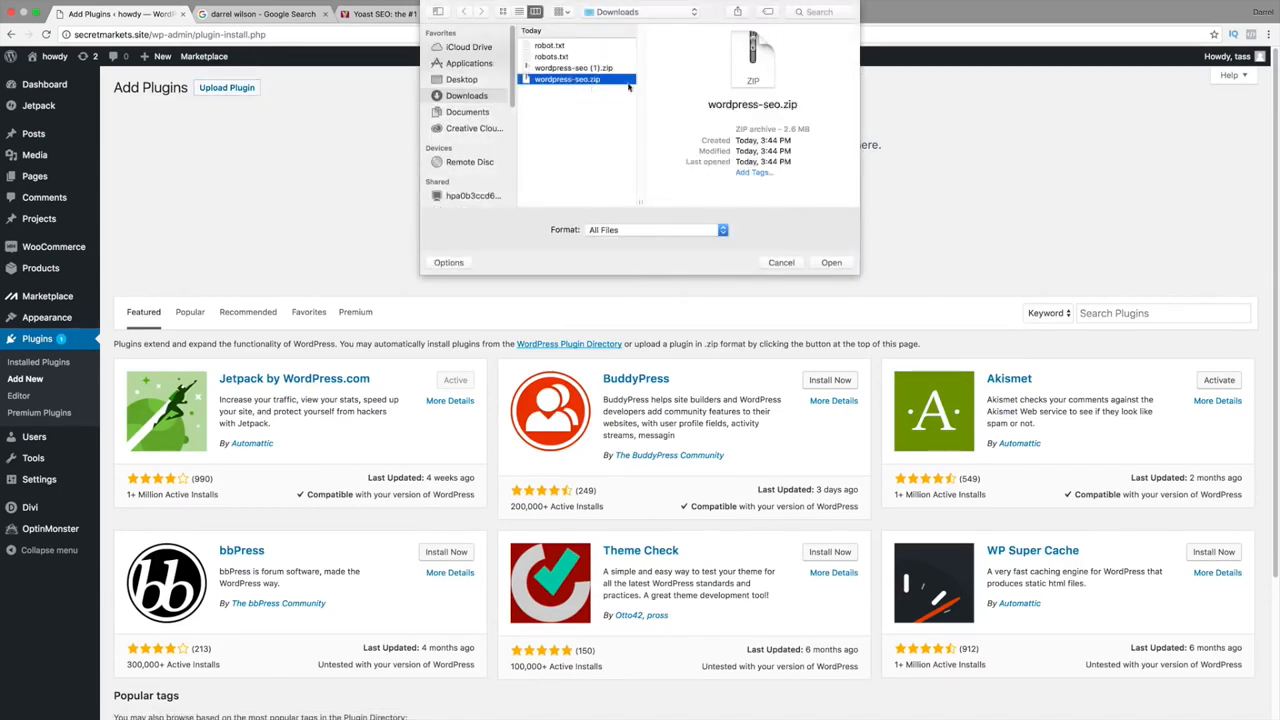
pyautogui.click(832, 263)
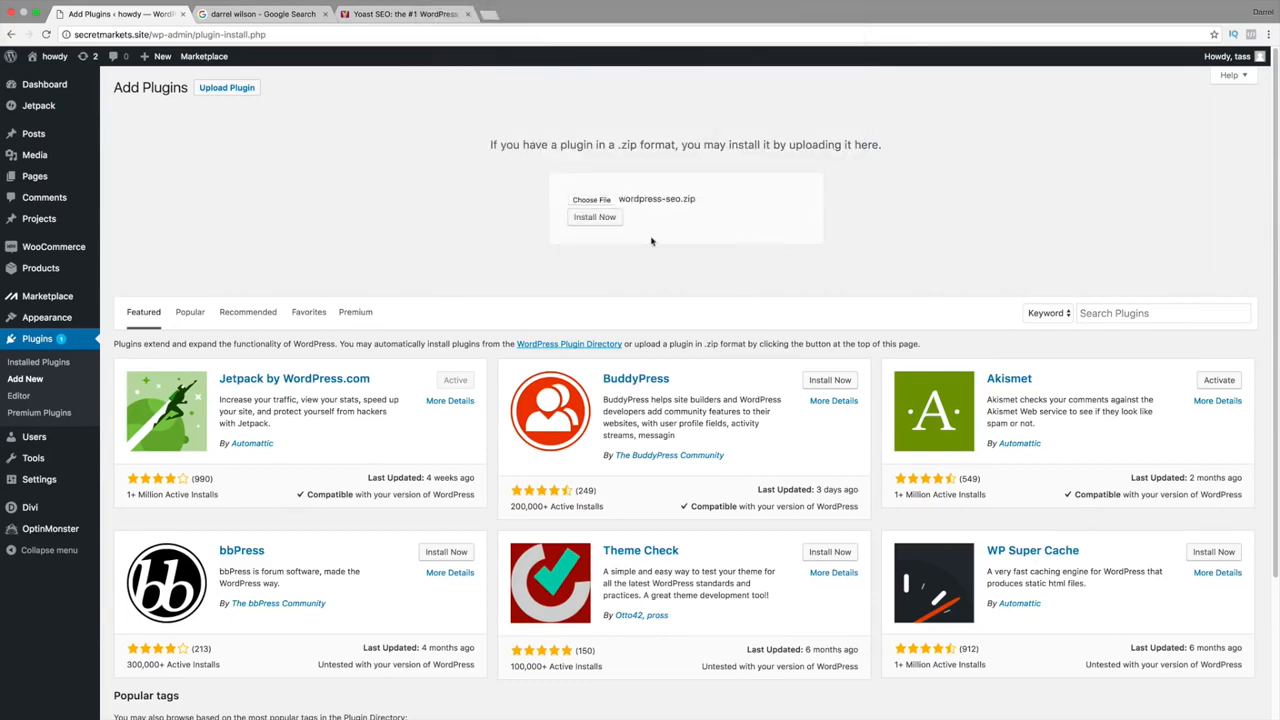
pyautogui.click(606, 221)
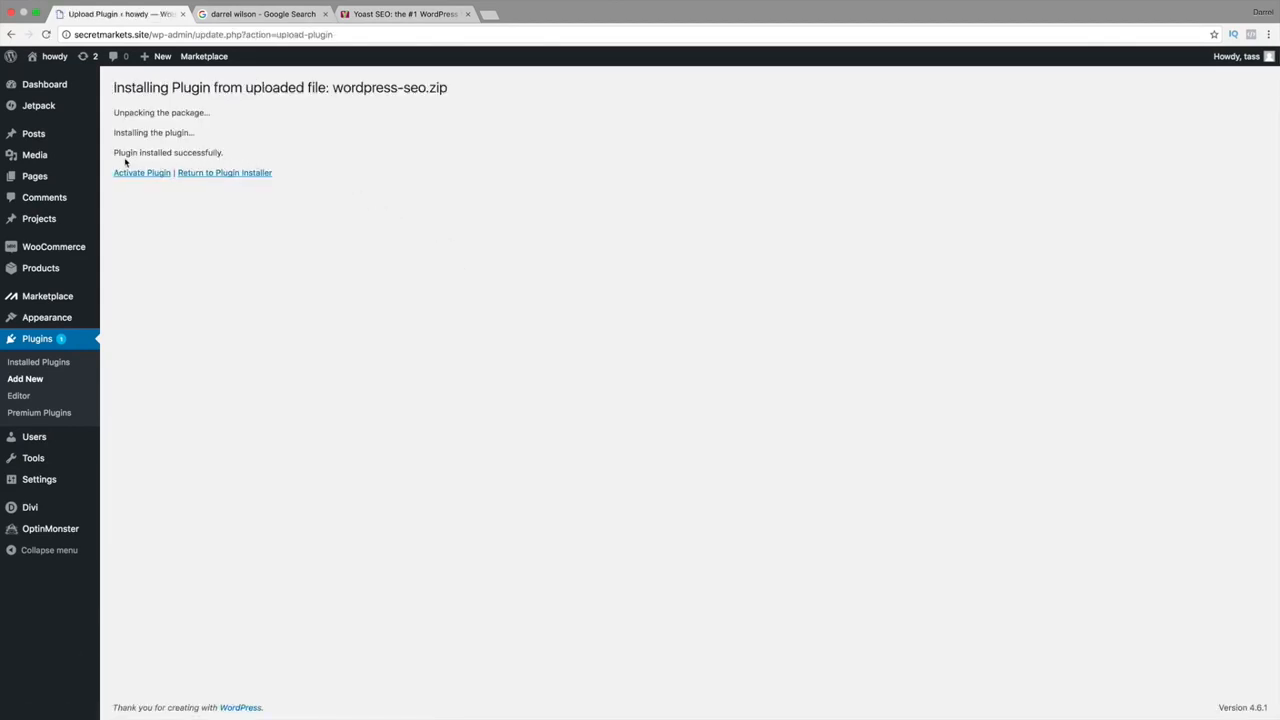
pyautogui.click(146, 173)
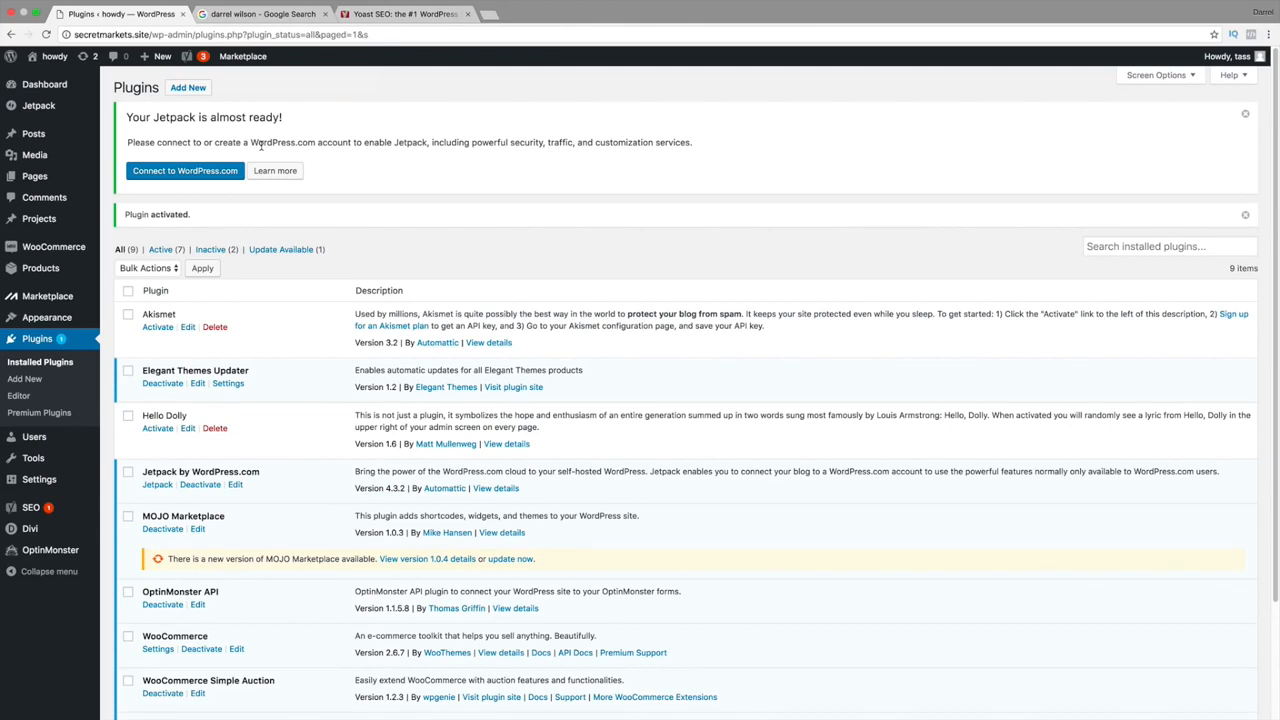
# Search Add Plugins for 'yoast' to confirm Yoast SEO is Active, then open SEO > Dashboard.
pyautogui.click(35, 379)
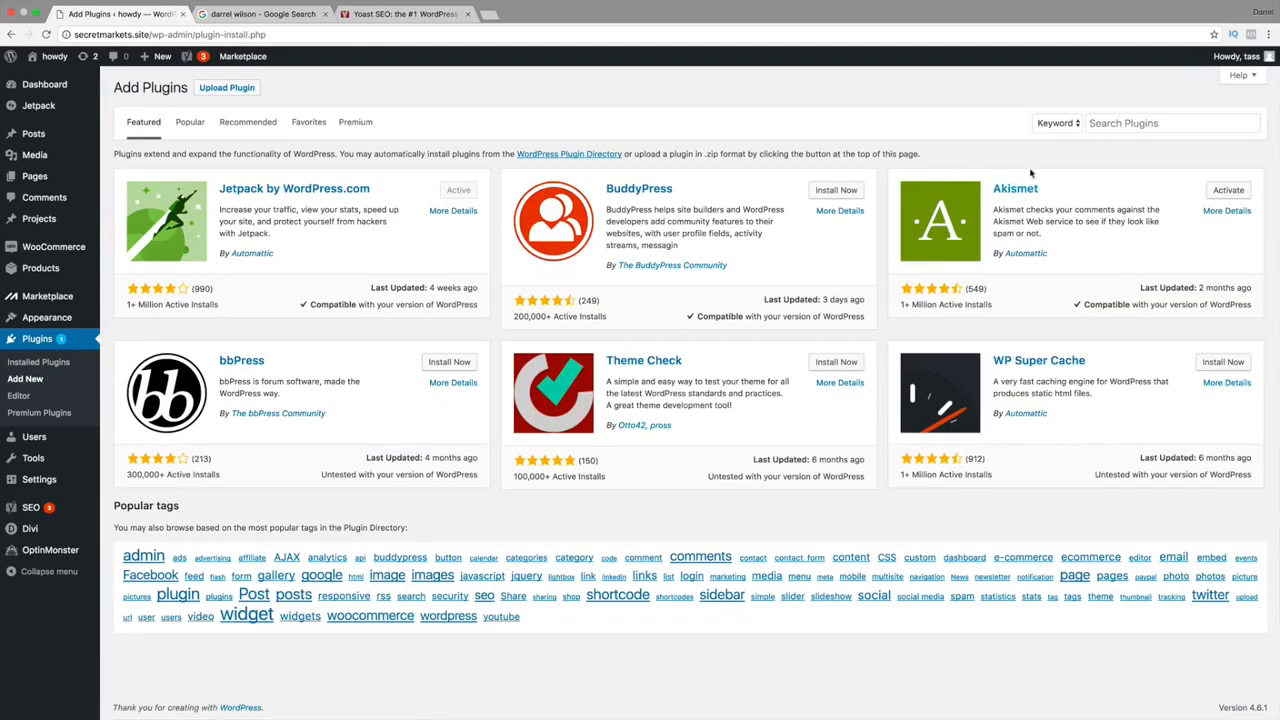
pyautogui.click(1118, 125)
pyautogui.write('yoast')
pyautogui.press('Return')
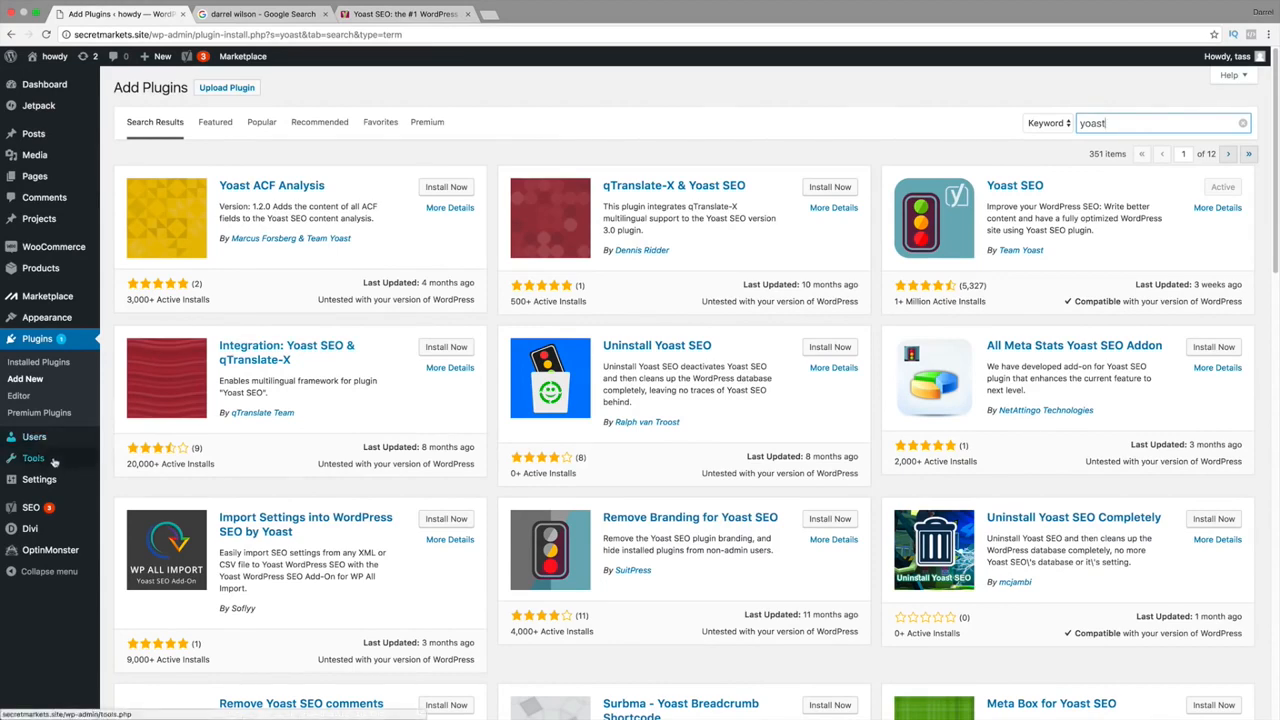
pyautogui.click(31, 511)
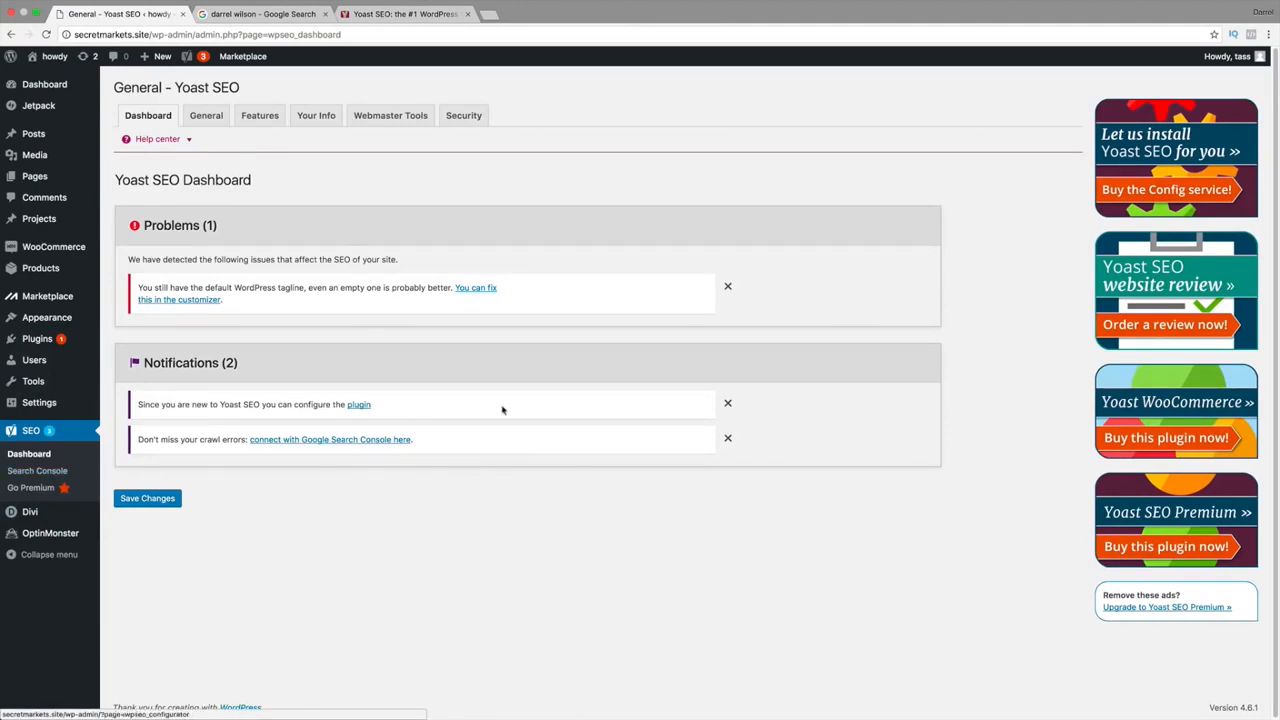
# Dismiss the default-tagline problem and launch the configuration wizard from the General tab.
pyautogui.click(729, 288)
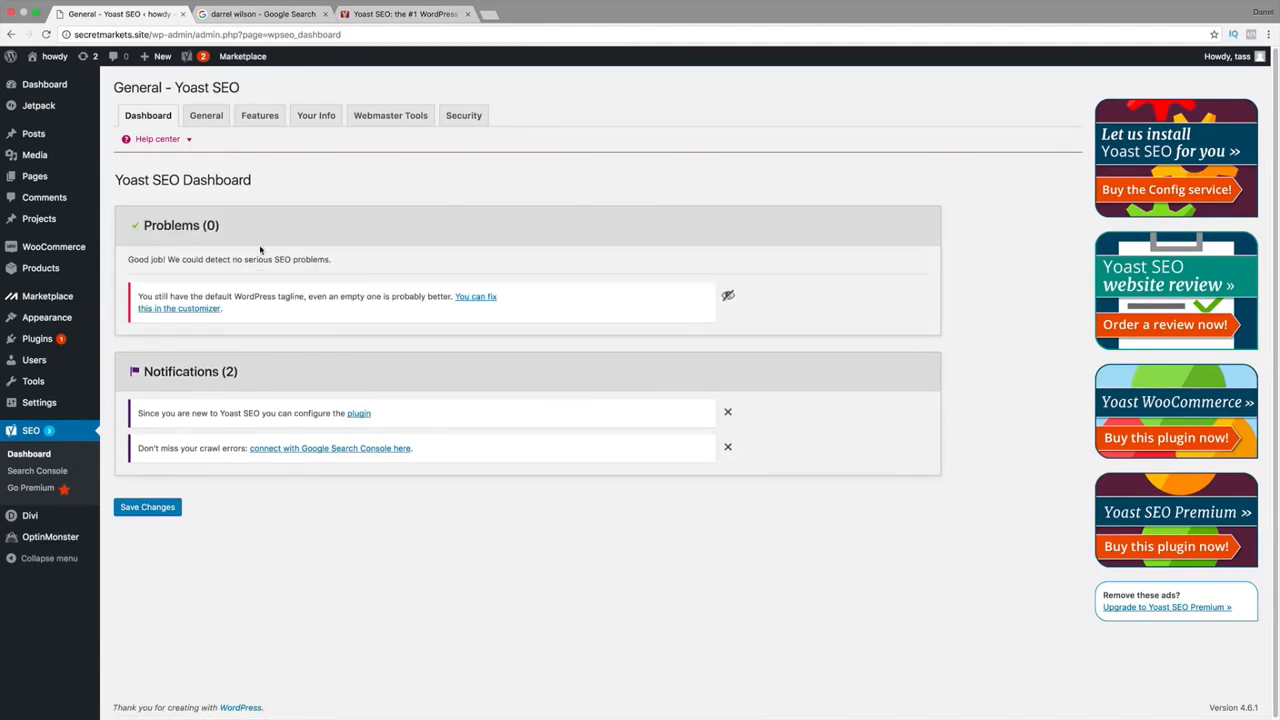
pyautogui.click(209, 118)
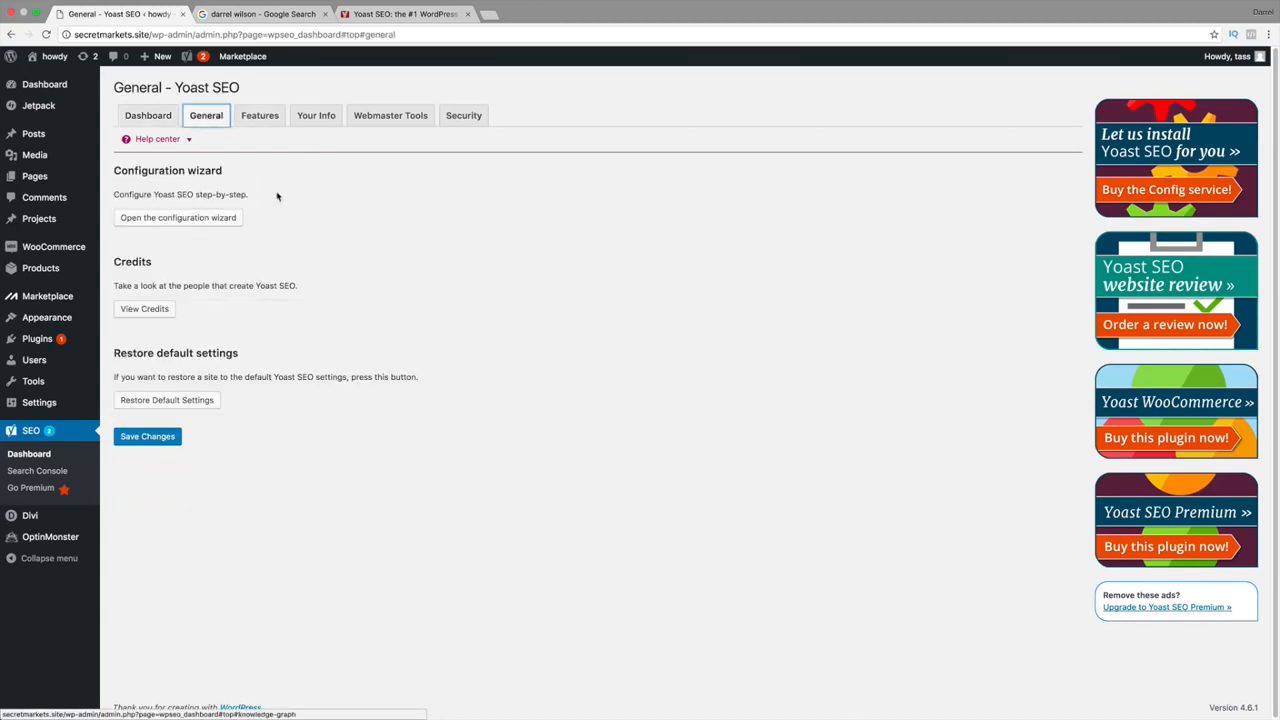
pyautogui.click(186, 221)
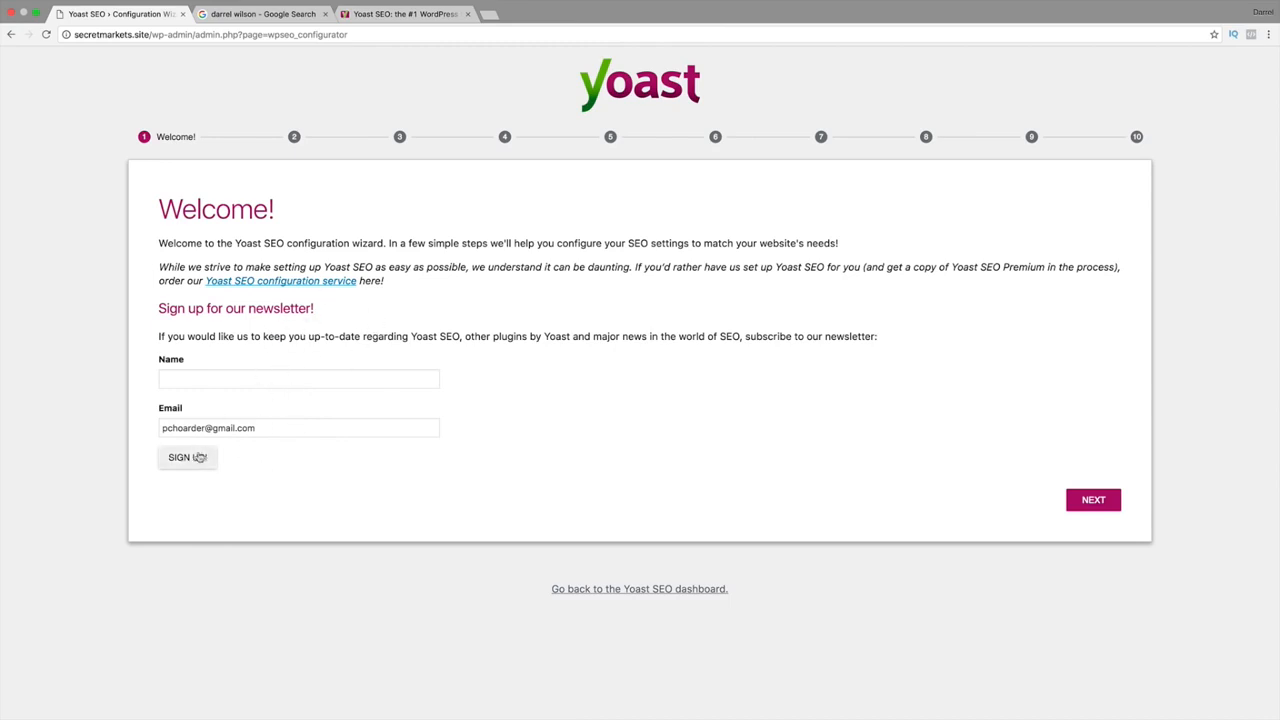
# Mark the environment as a live production site and the site type as Small business site.
pyautogui.click(1106, 507)
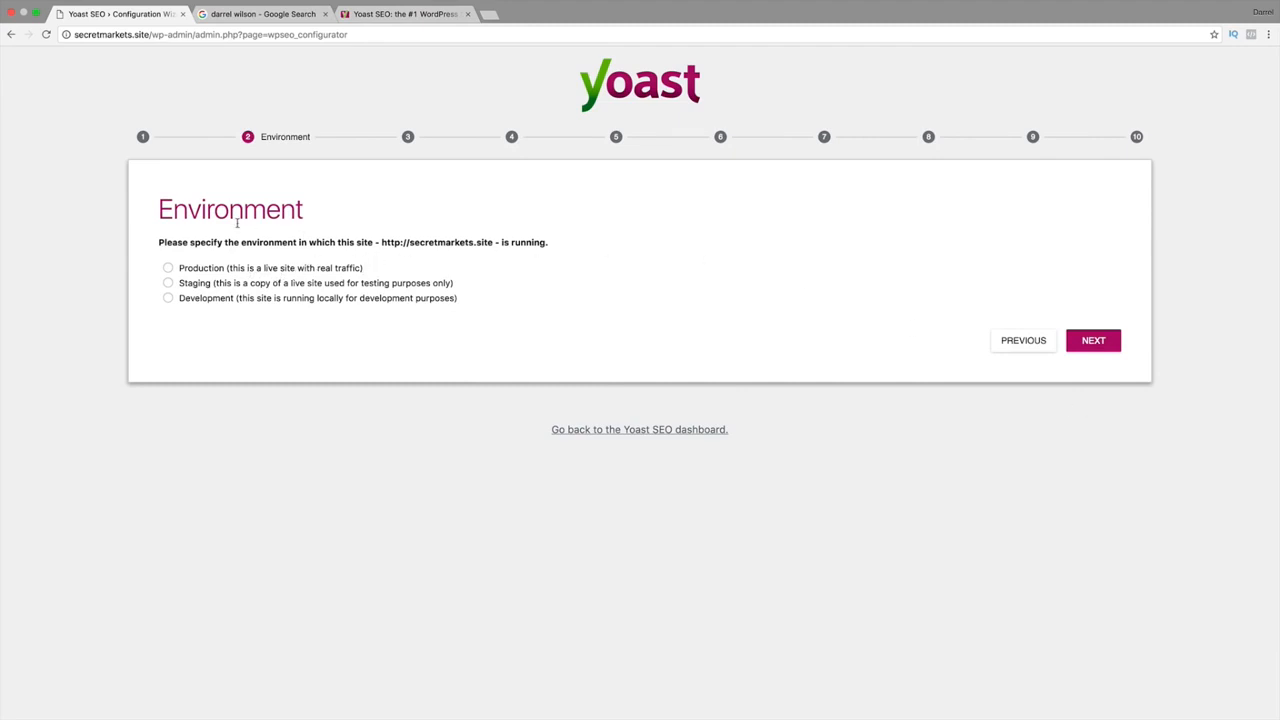
pyautogui.click(168, 268)
pyautogui.click(1093, 341)
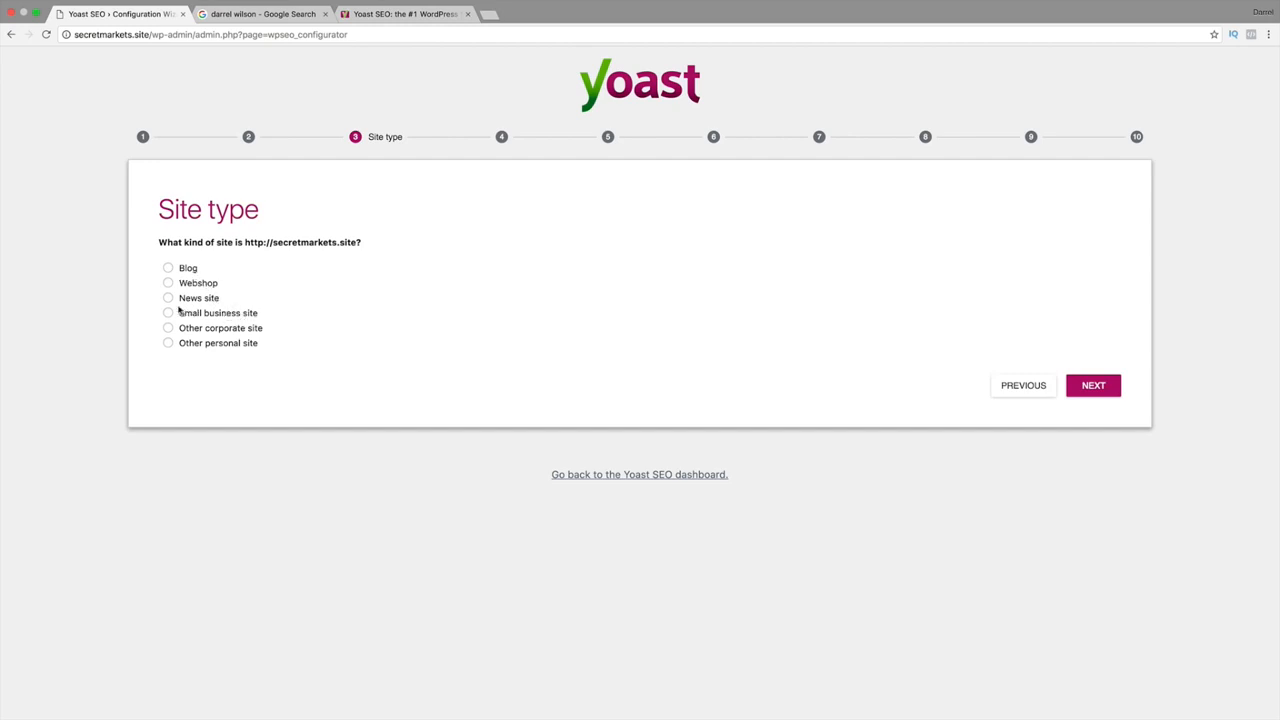
pyautogui.click(168, 313)
pyautogui.click(1080, 388)
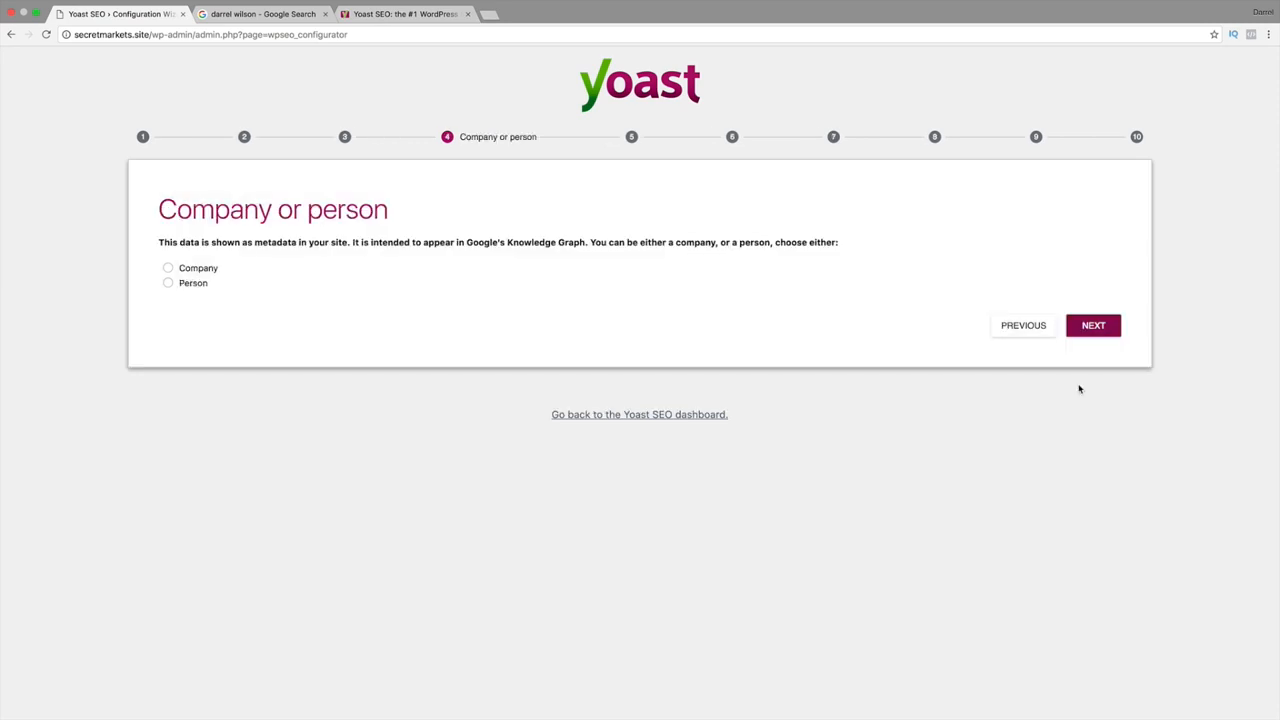
# Specify that the site represents a person and enter the person's name.
pyautogui.click(169, 284)
pyautogui.click(259, 323)
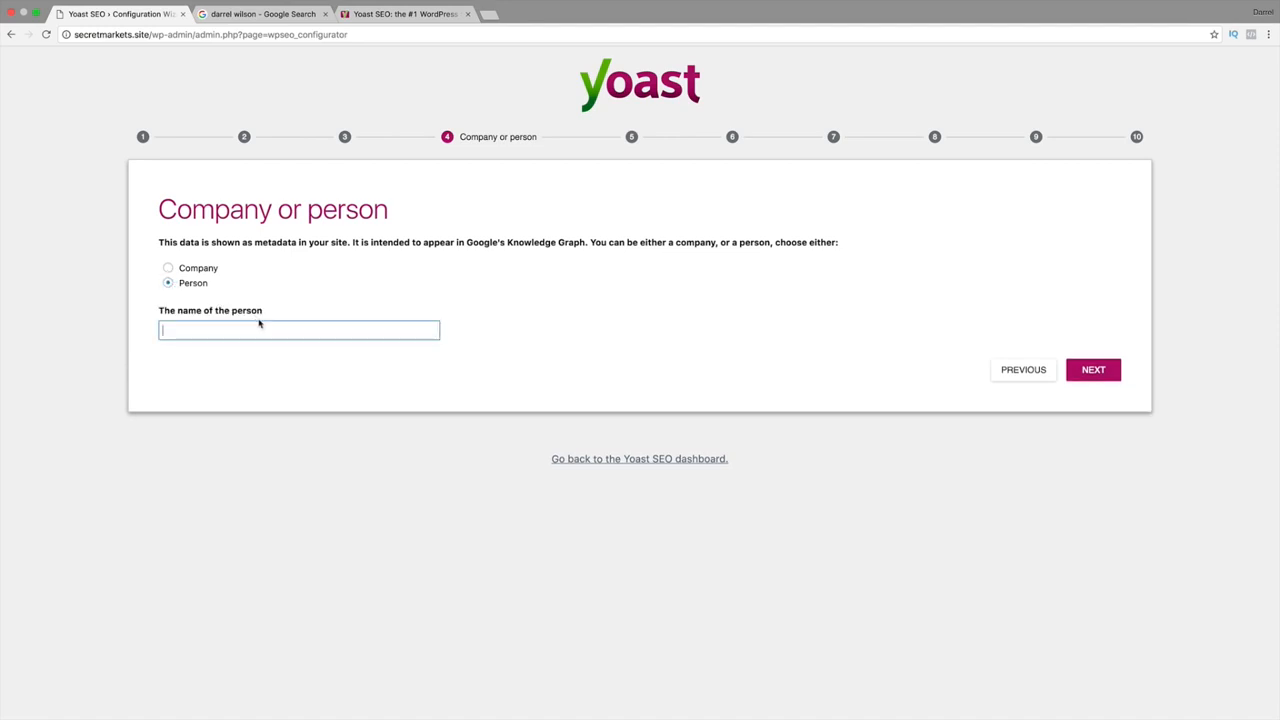
pyautogui.click(168, 268)
pyautogui.click(236, 322)
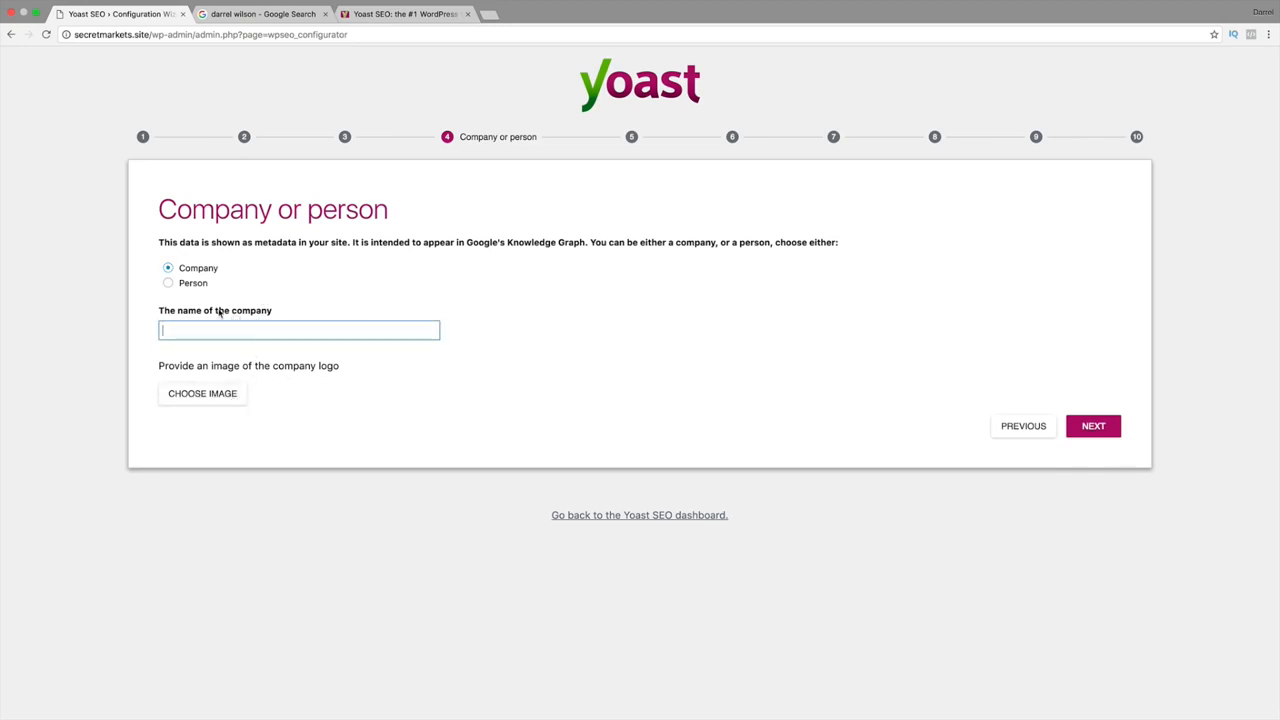
pyautogui.click(170, 284)
pyautogui.click(238, 332)
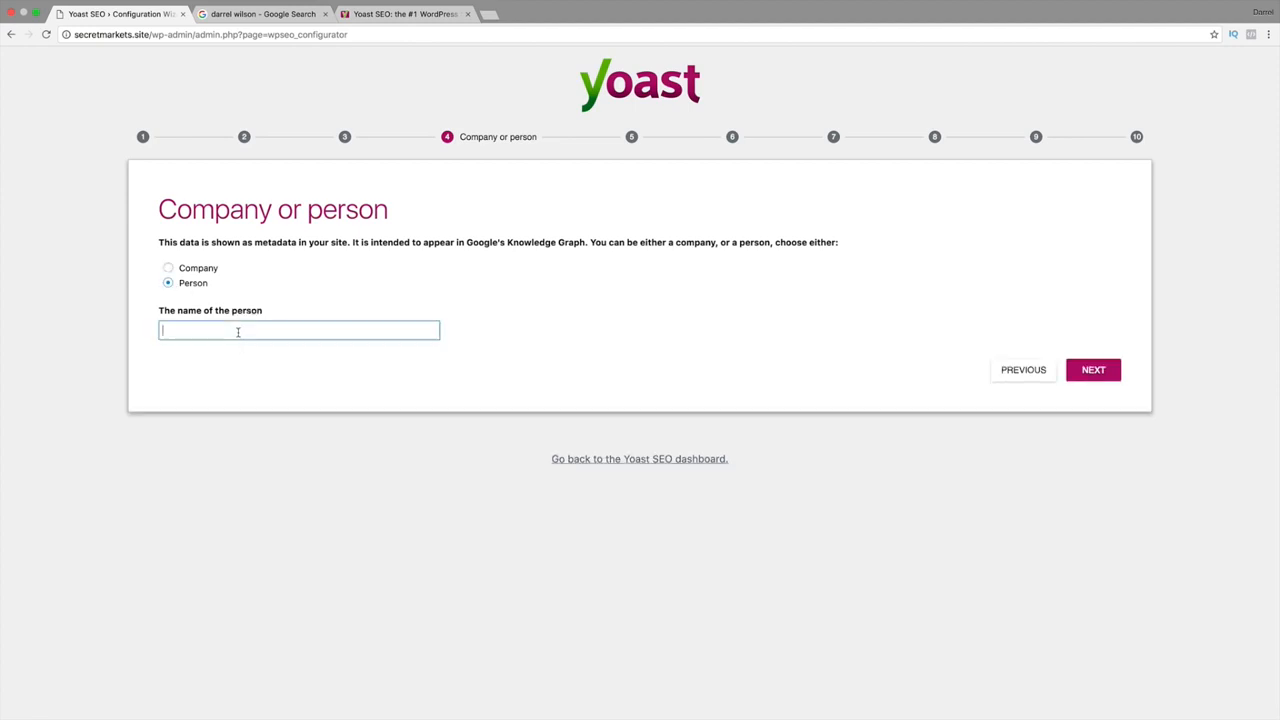
pyautogui.write('Darrel Wilson')
pyautogui.click(1093, 372)
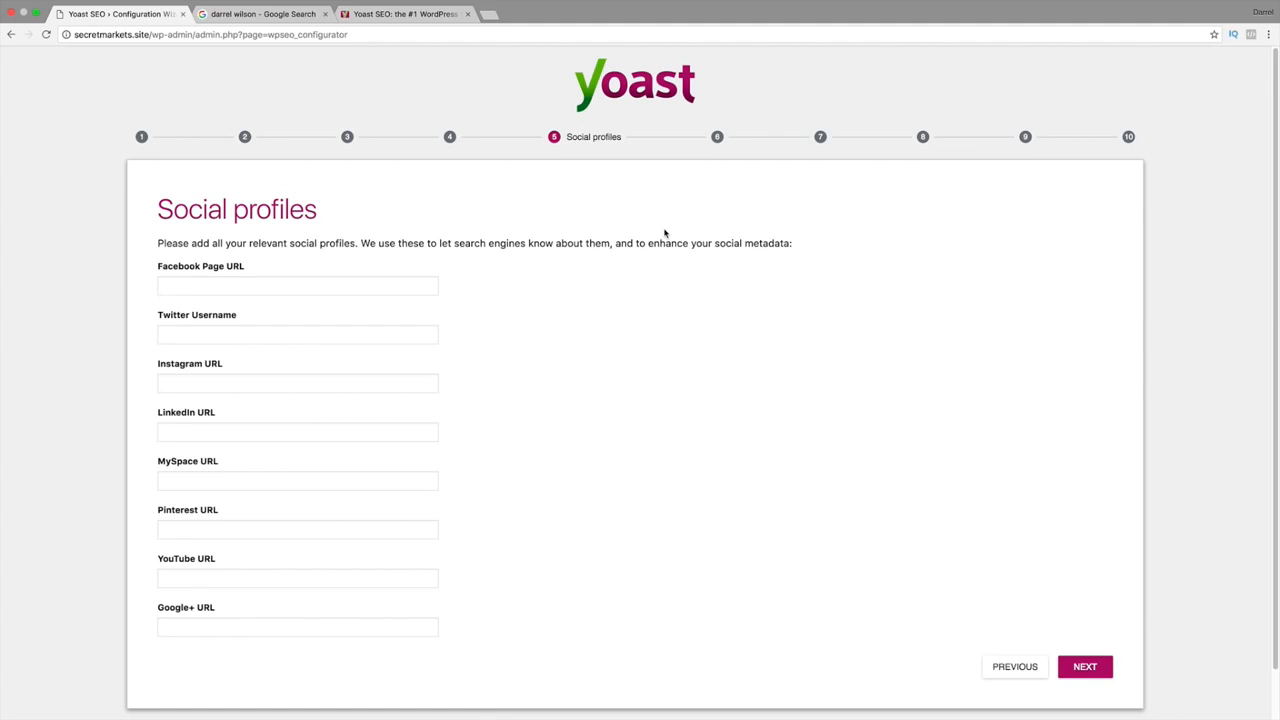
# Leave all social profile fields empty and move past the Social profiles step.
pyautogui.scroll(-1, 663, 231)
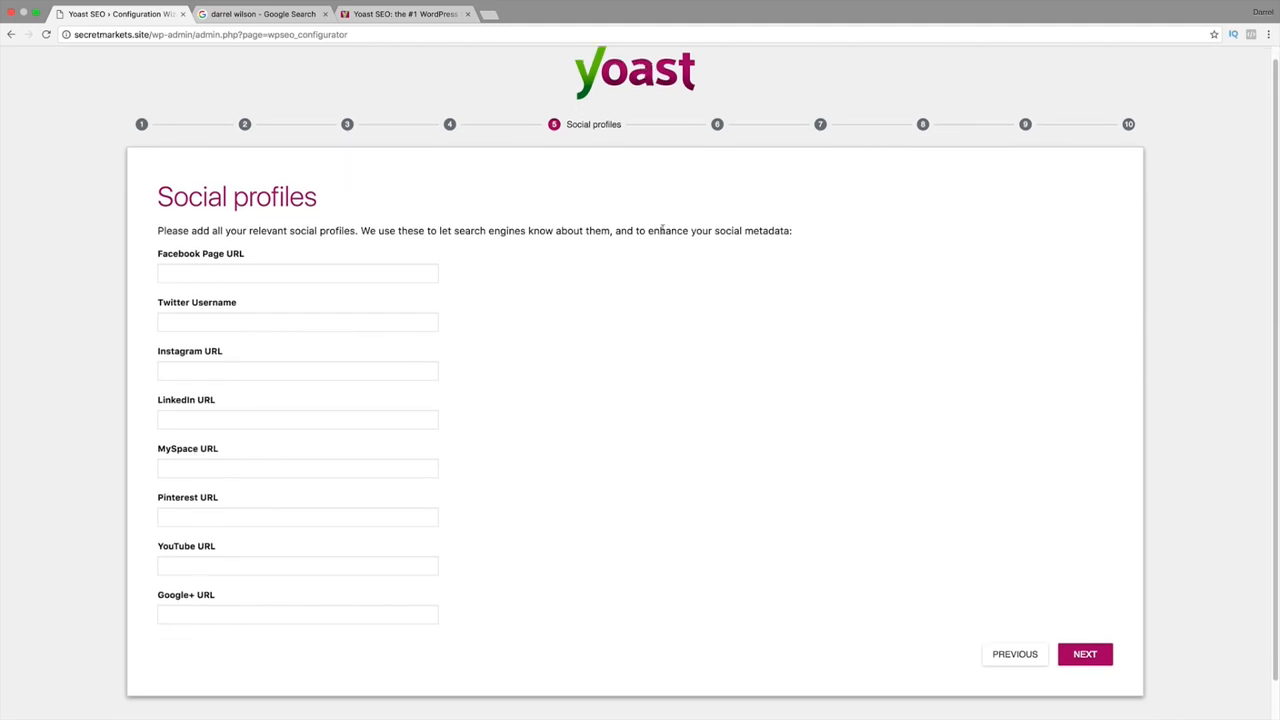
pyautogui.click(319, 270)
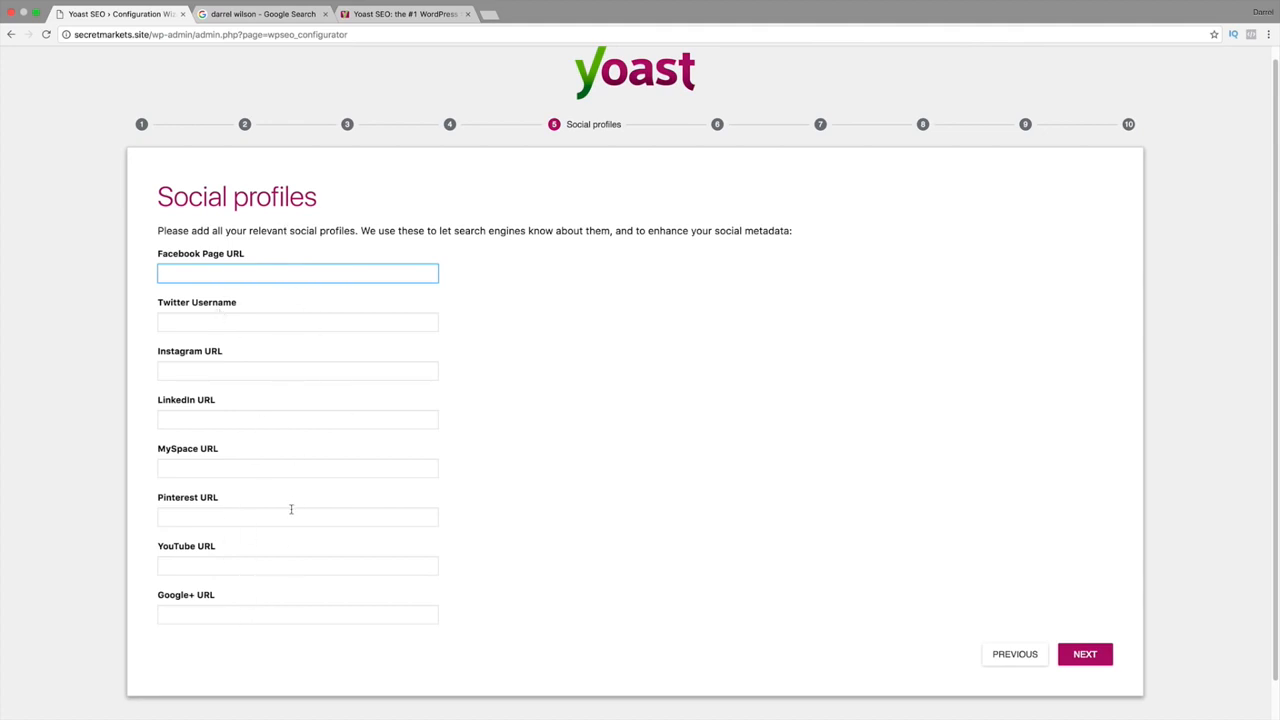
pyautogui.click(1086, 654)
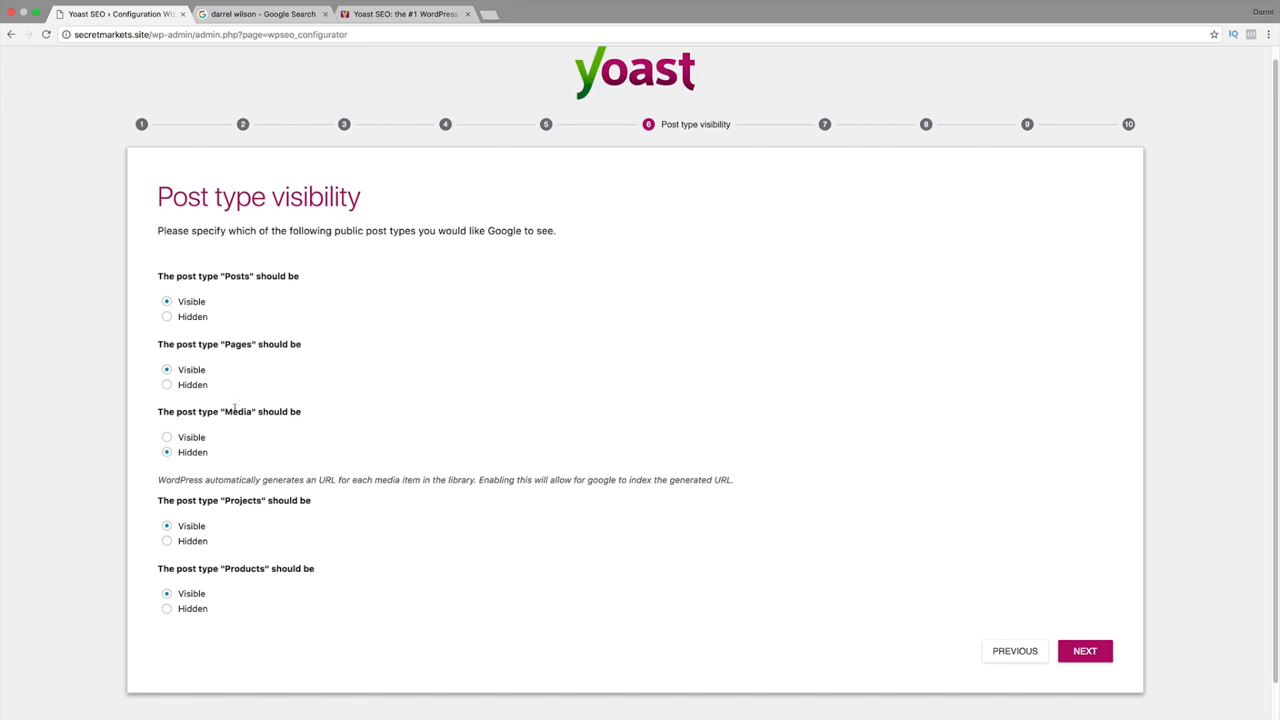
# Keep Media Hidden and the other post types Visible in post type visibility.
pyautogui.moveTo(177, 412); pyautogui.dragTo(297, 412)
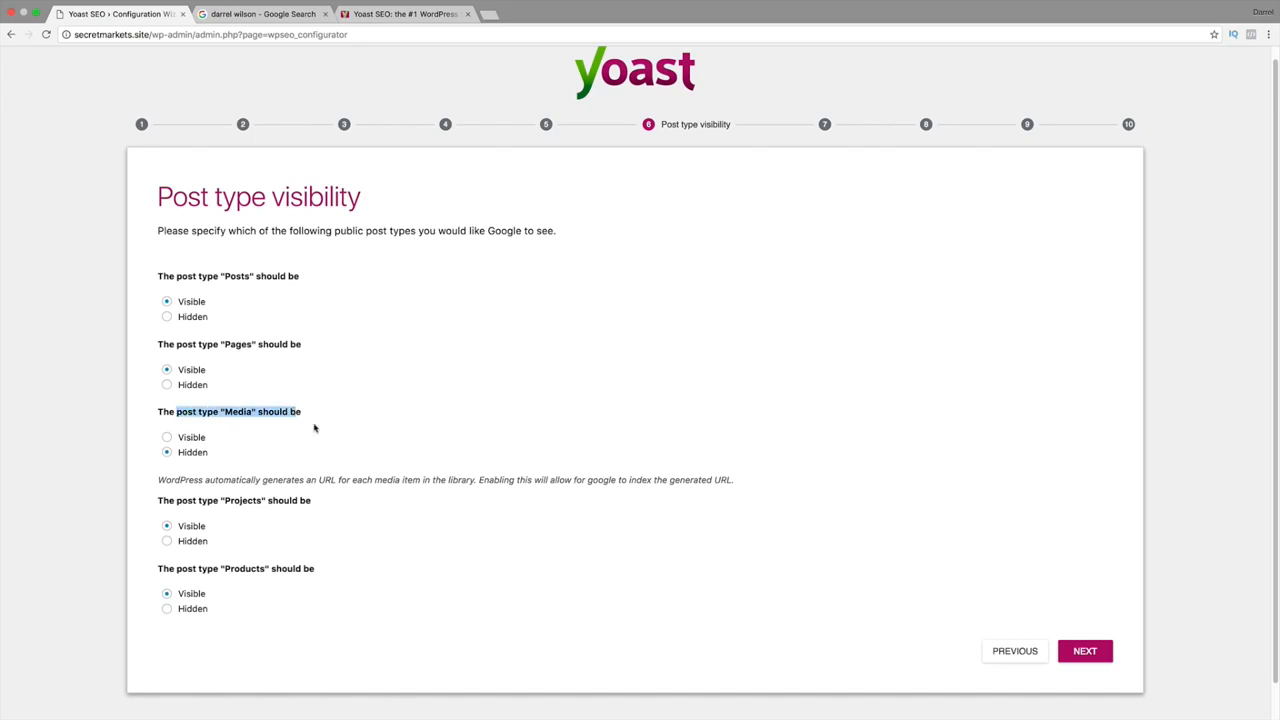
pyautogui.click(324, 432)
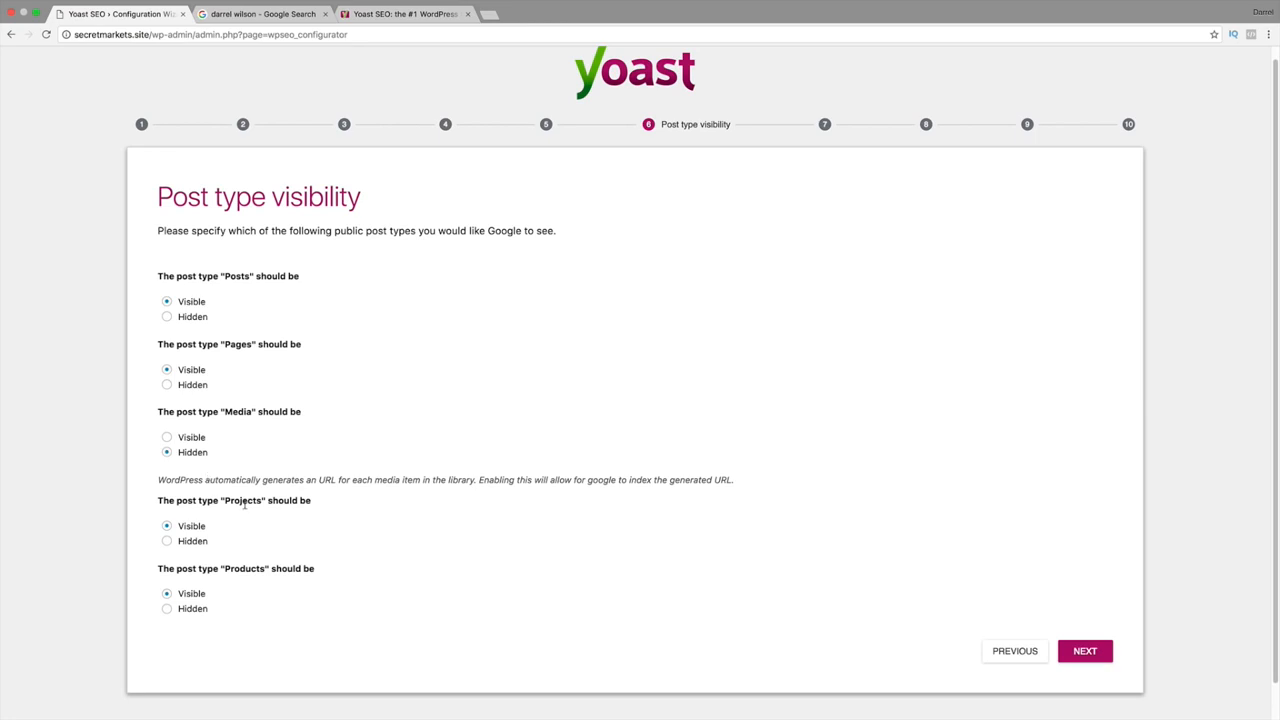
pyautogui.scroll(-1, 240, 563)
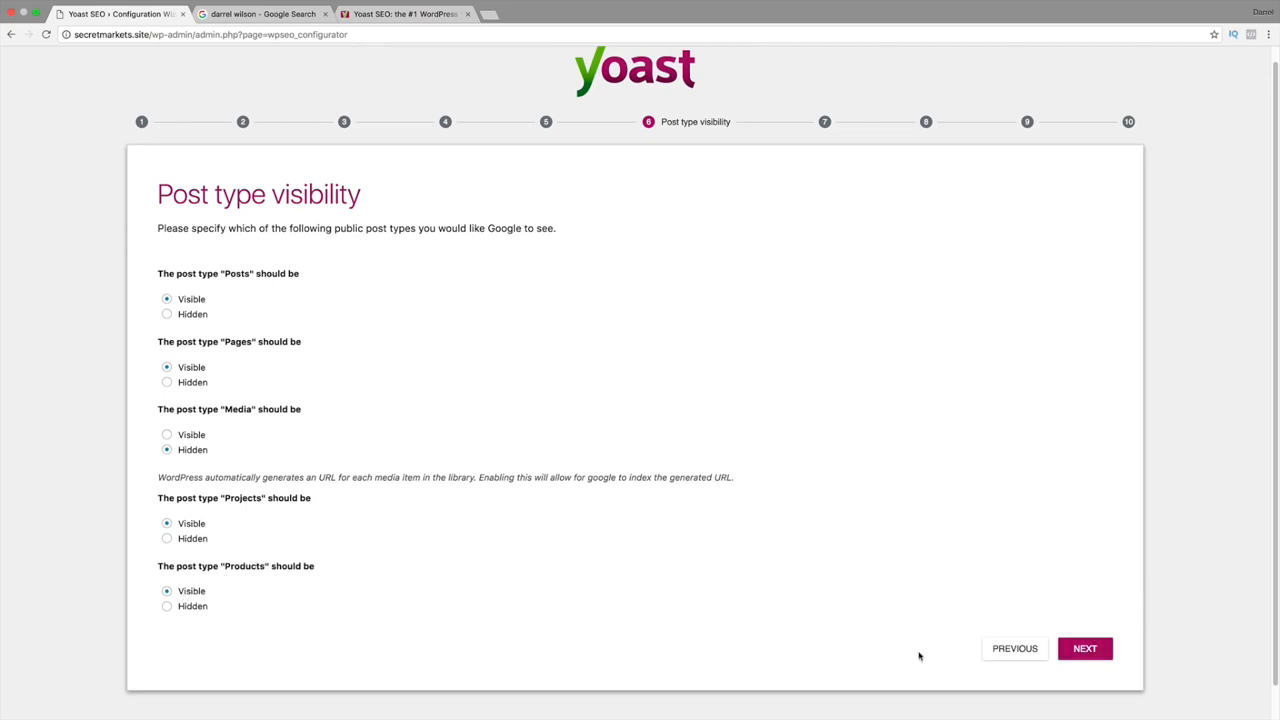
pyautogui.click(1088, 647)
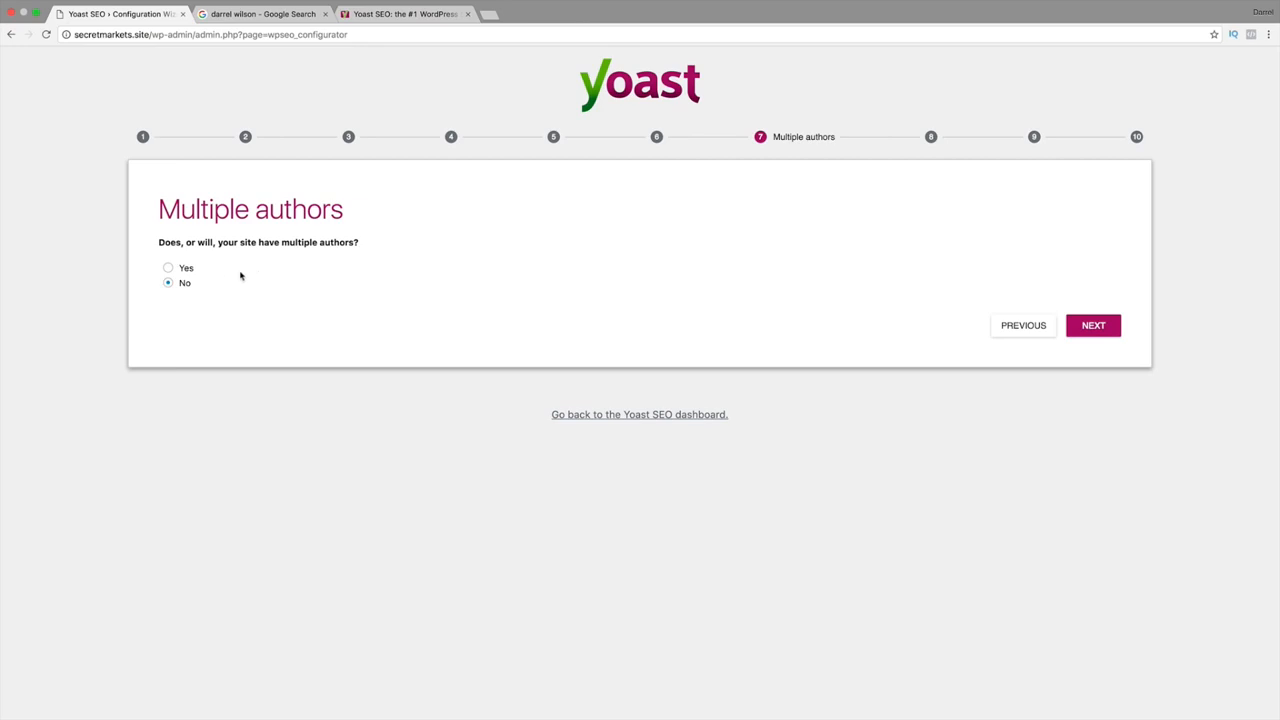
# Keep the site set to a single author ('No') and advance to Google Search Console.
pyautogui.click(181, 270)
pyautogui.click(168, 284)
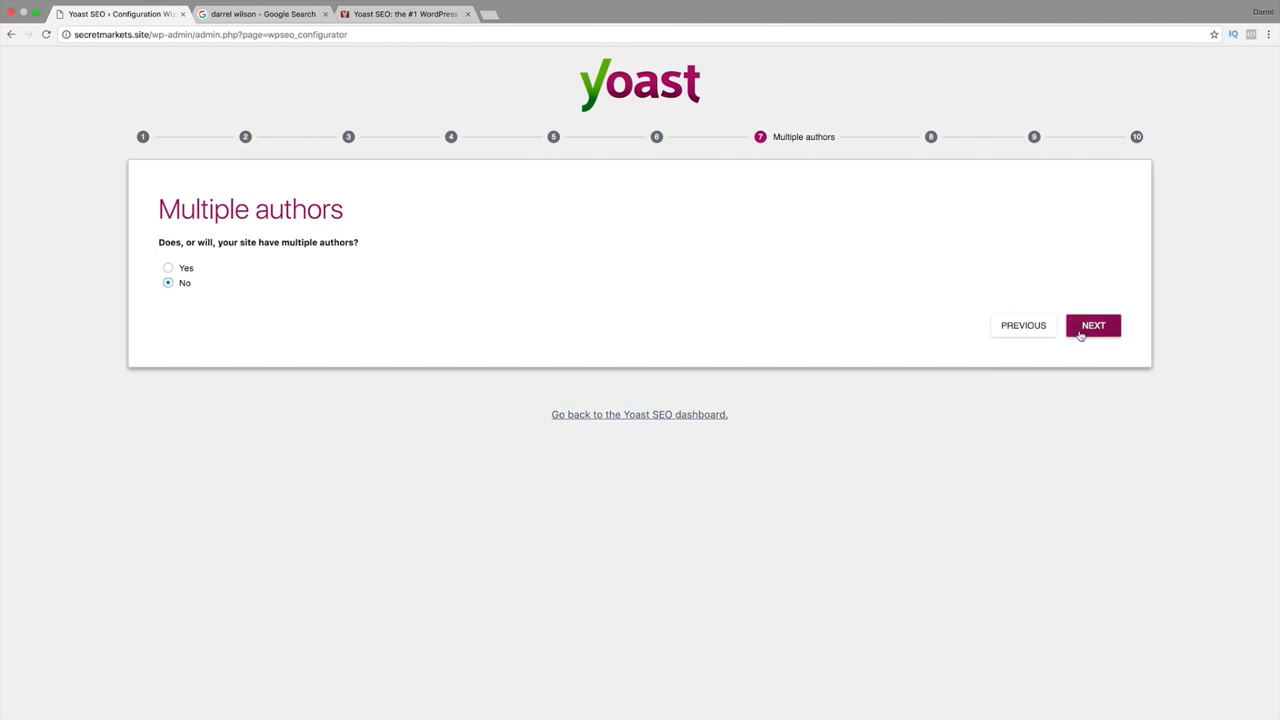
pyautogui.click(1080, 334)
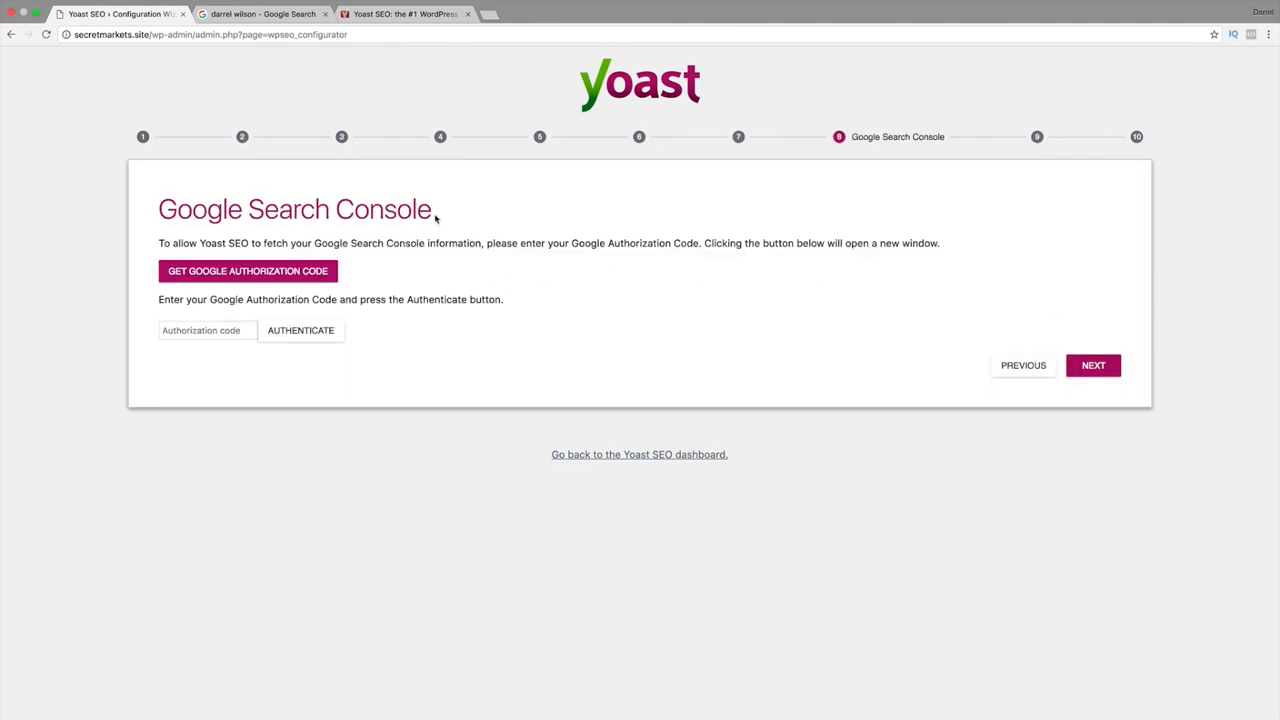
pyautogui.moveTo(436, 214)
pyautogui.mouseDown()
pyautogui.moveTo(156, 210)
pyautogui.moveTo(436, 212)
pyautogui.mouseUp()
# Search Google for 'google search console', open Search Console and start adding a property.
pyautogui.click(262, 14)
pyautogui.tripleClick(244, 62)
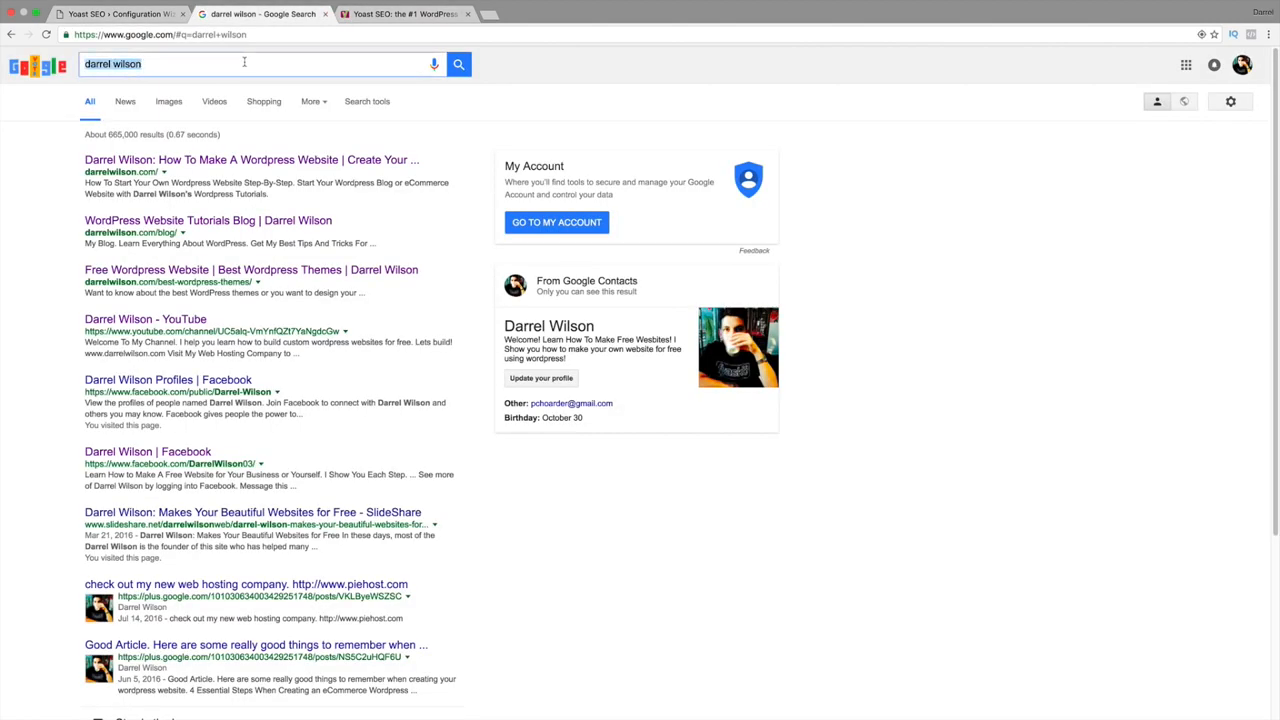
pyautogui.write('google search console')
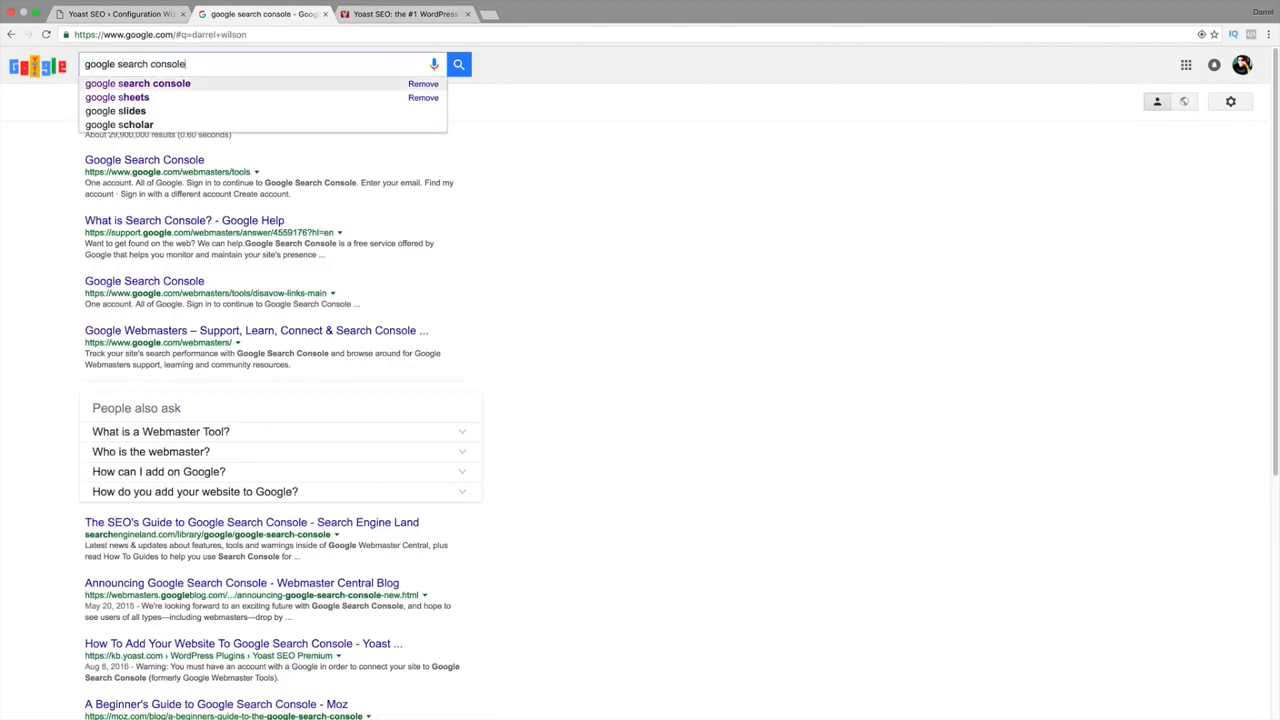
pyautogui.press('Return')
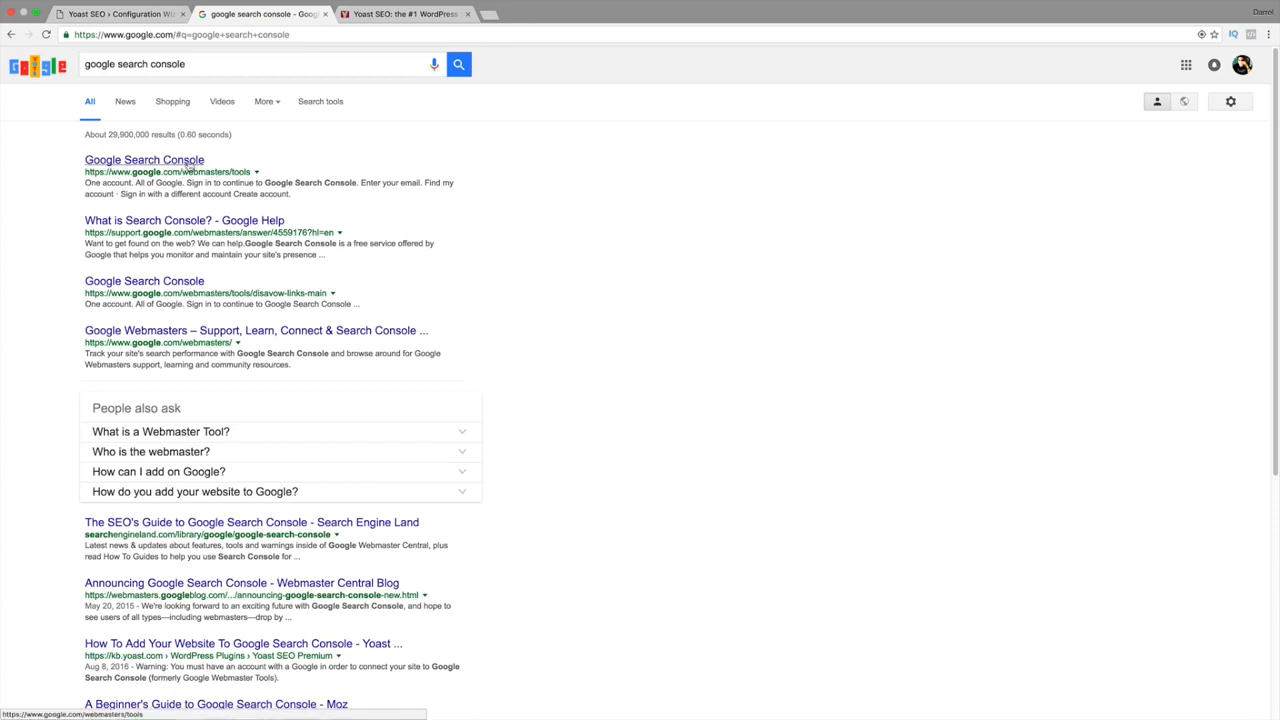
pyautogui.click(188, 165)
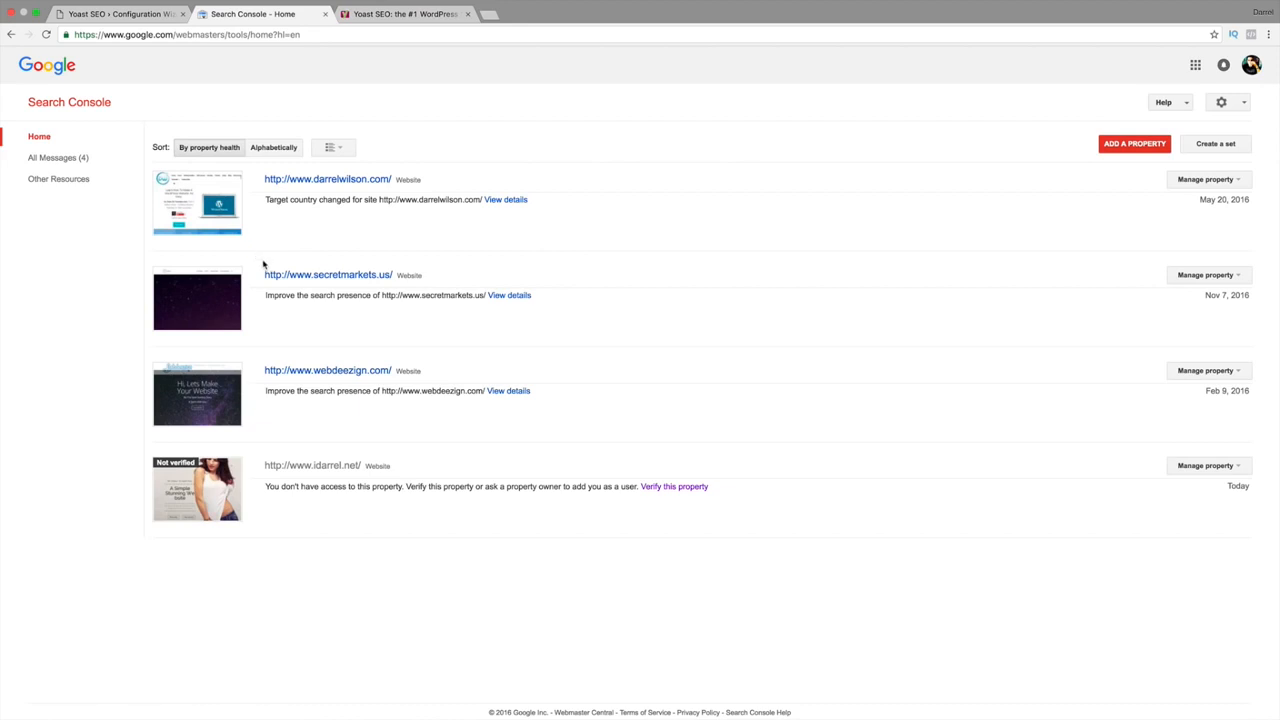
pyautogui.click(1112, 146)
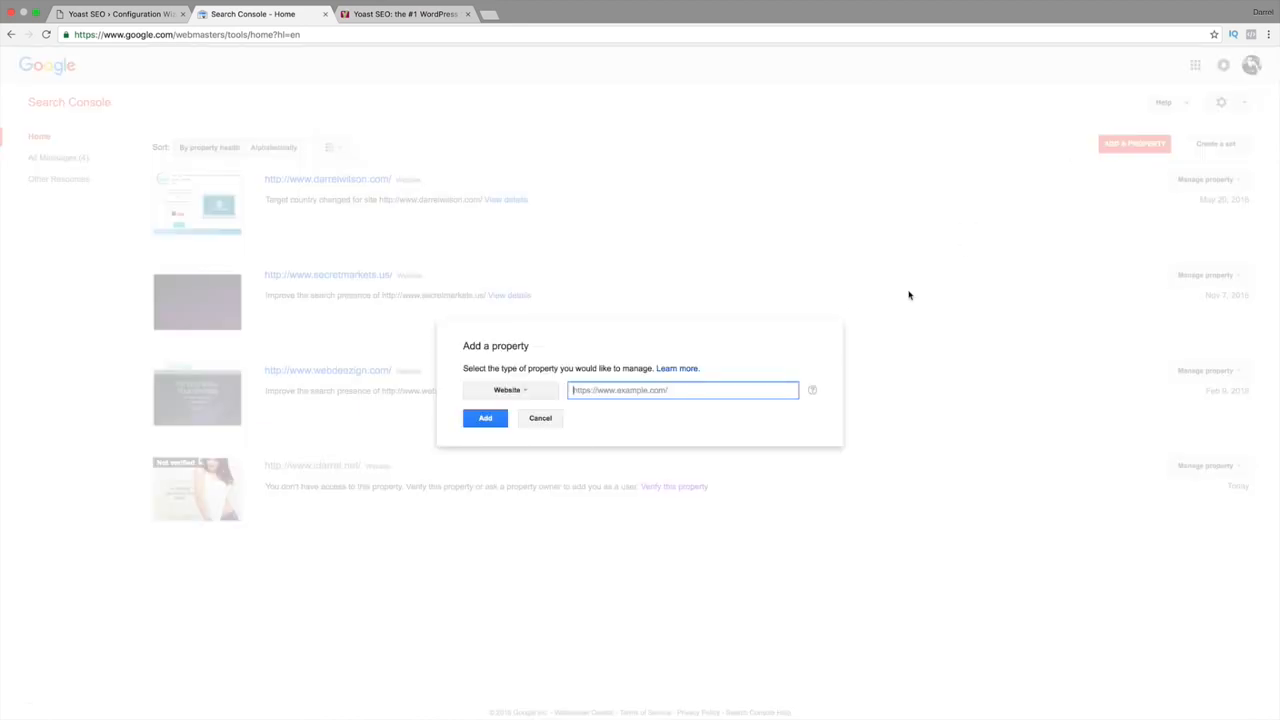
# Type the secretmarkets site address into the new-property field, correcting a typo.
pyautogui.write('http://www.secretr')
pyautogui.press('BackSpace')
pyautogui.press('BackSpace')
pyautogui.press('BackSpace')
pyautogui.press('BackSpace')
pyautogui.press('BackSpace')
pyautogui.press('BackSpace')
pyautogui.press('BackSpace')
pyautogui.press('BackSpace')
pyautogui.write('.secretmarkets.s')
pyautogui.click(487, 418)
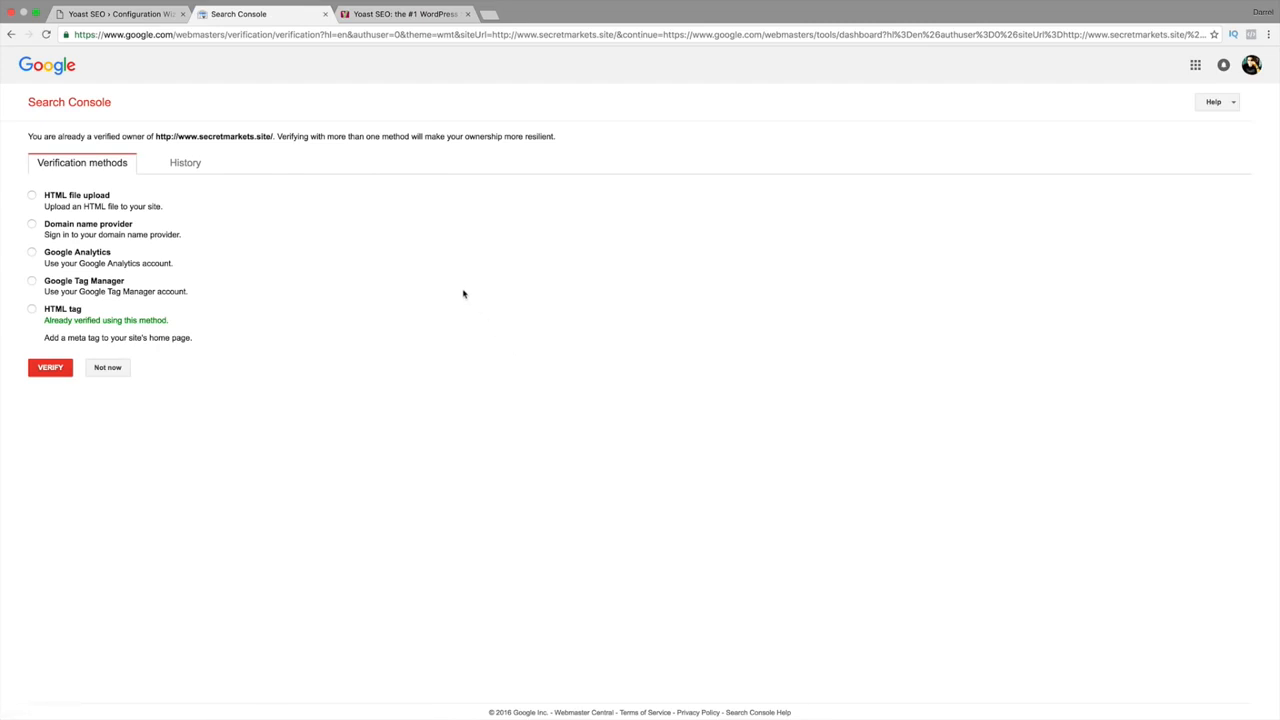
pyautogui.click(183, 165)
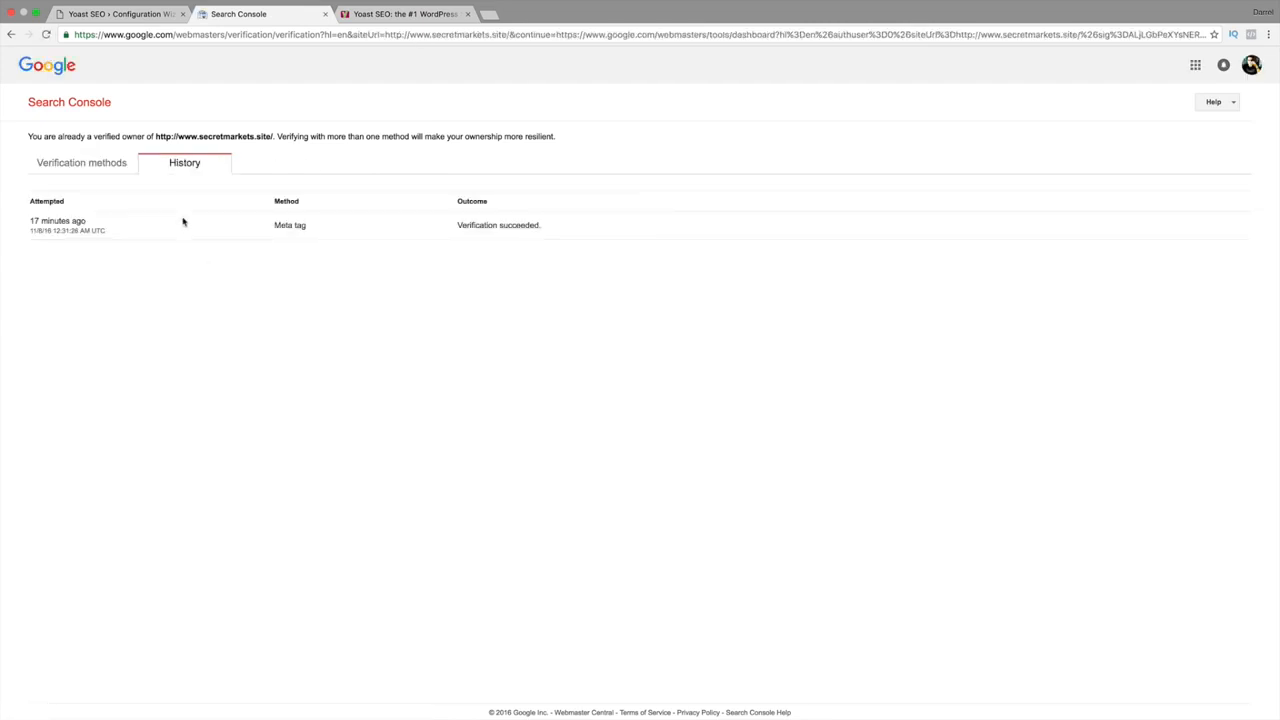
pyautogui.click(72, 170)
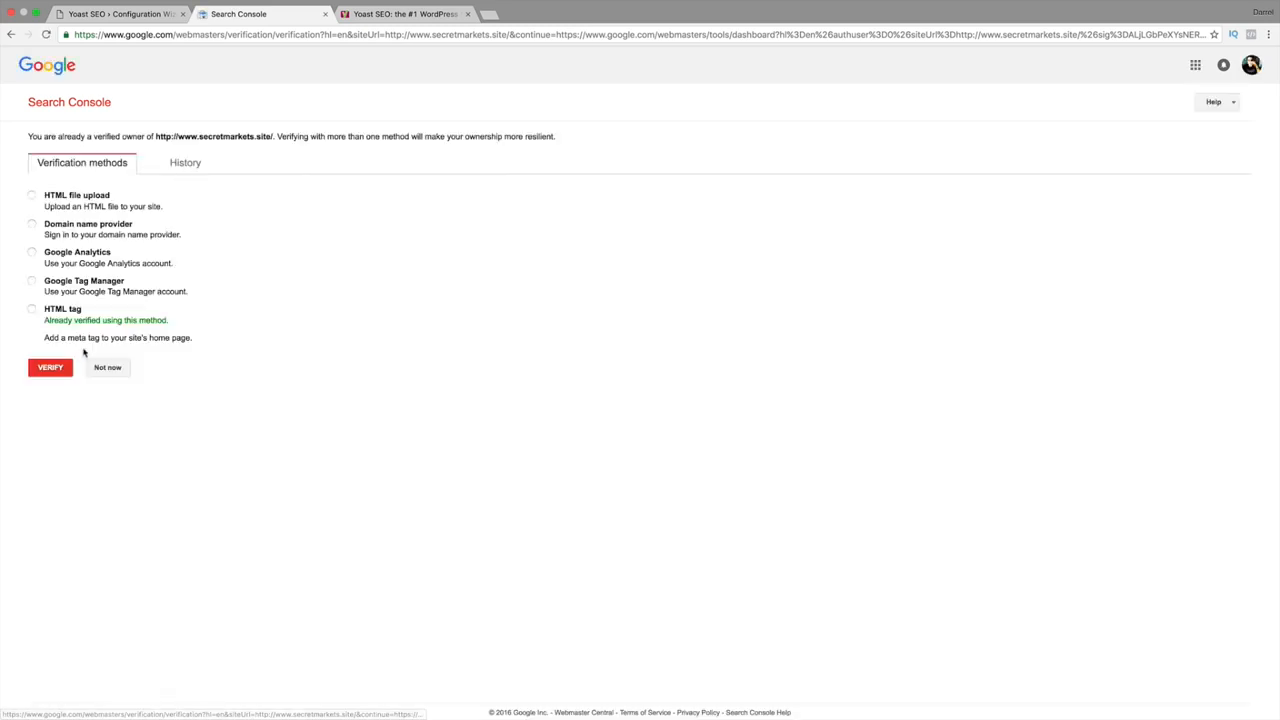
pyautogui.click(108, 371)
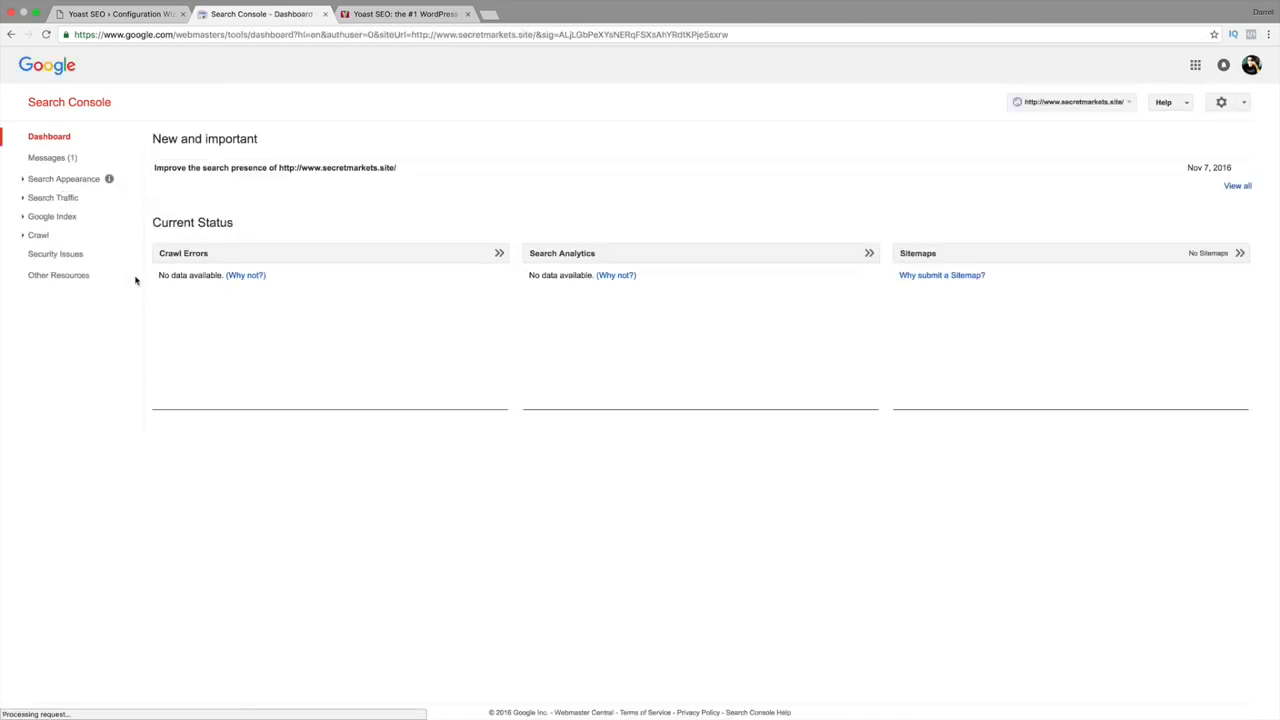
pyautogui.click(48, 139)
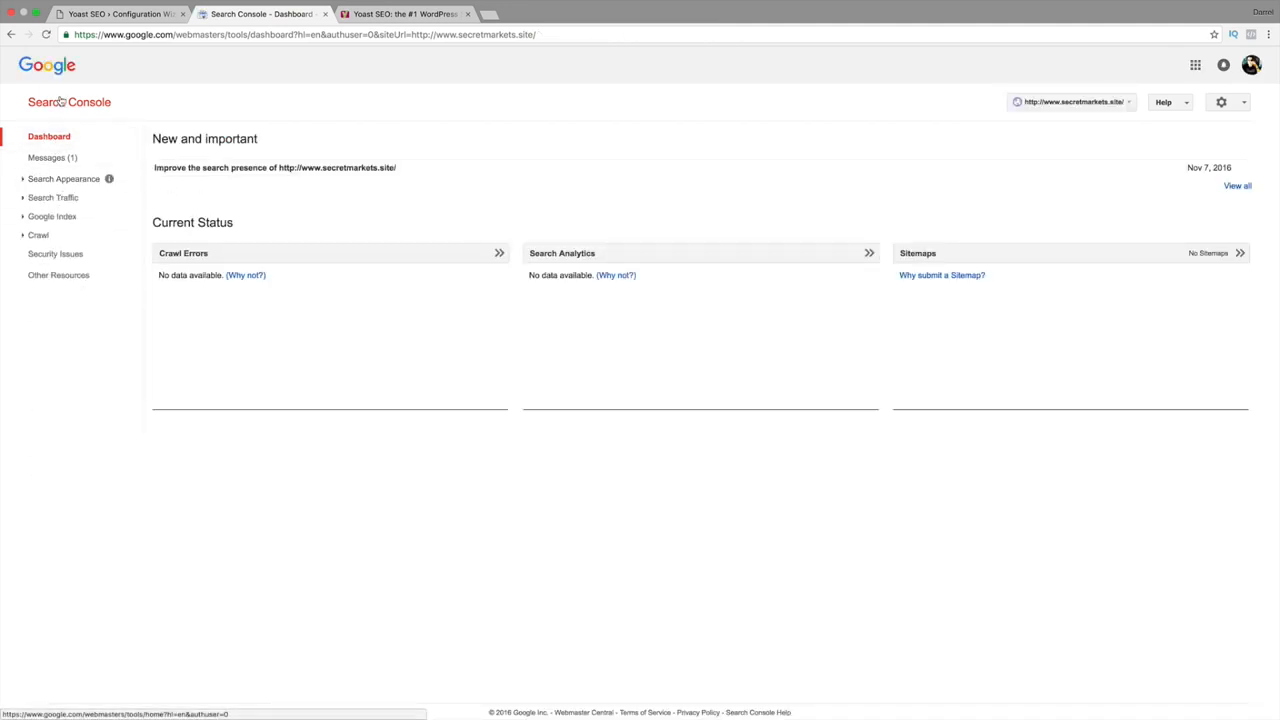
pyautogui.click(60, 101)
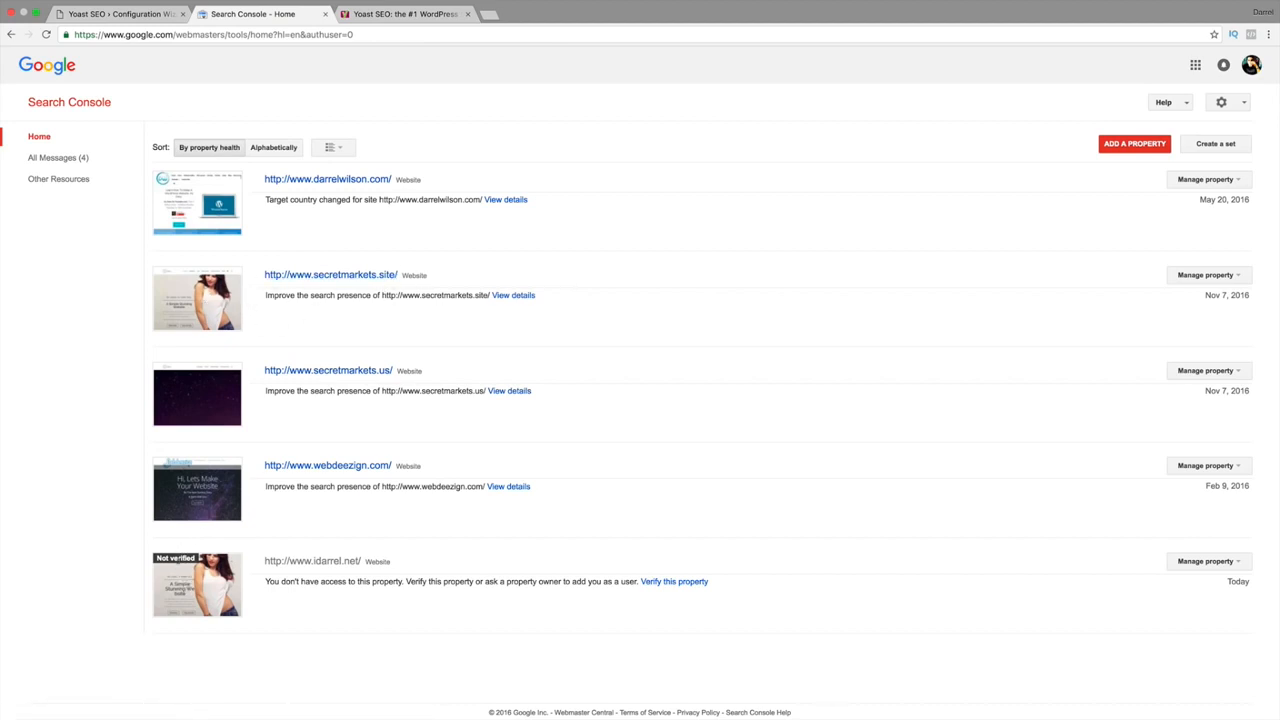
pyautogui.moveTo(200, 565); pyautogui.dragTo(140, 566)
# Authorize Yoast with Google Search Console by copying the Google authorization code into the wizard.
pyautogui.click(142, 18)
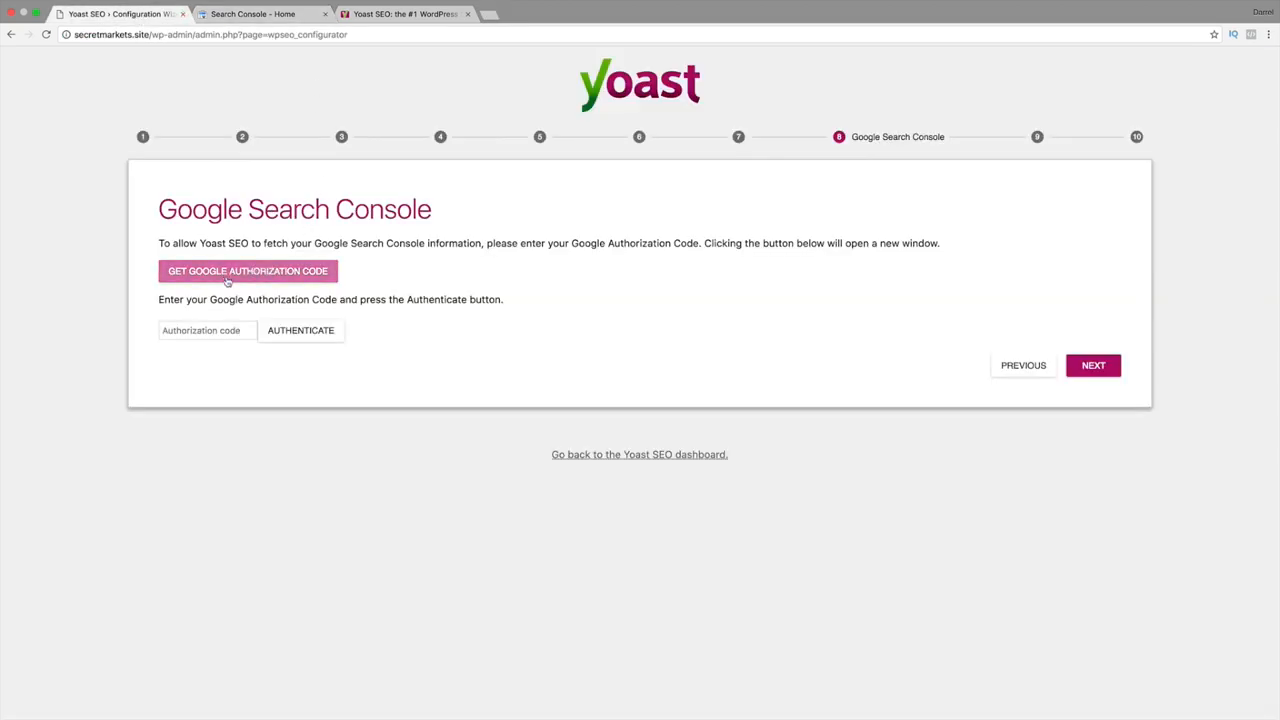
pyautogui.click(229, 281)
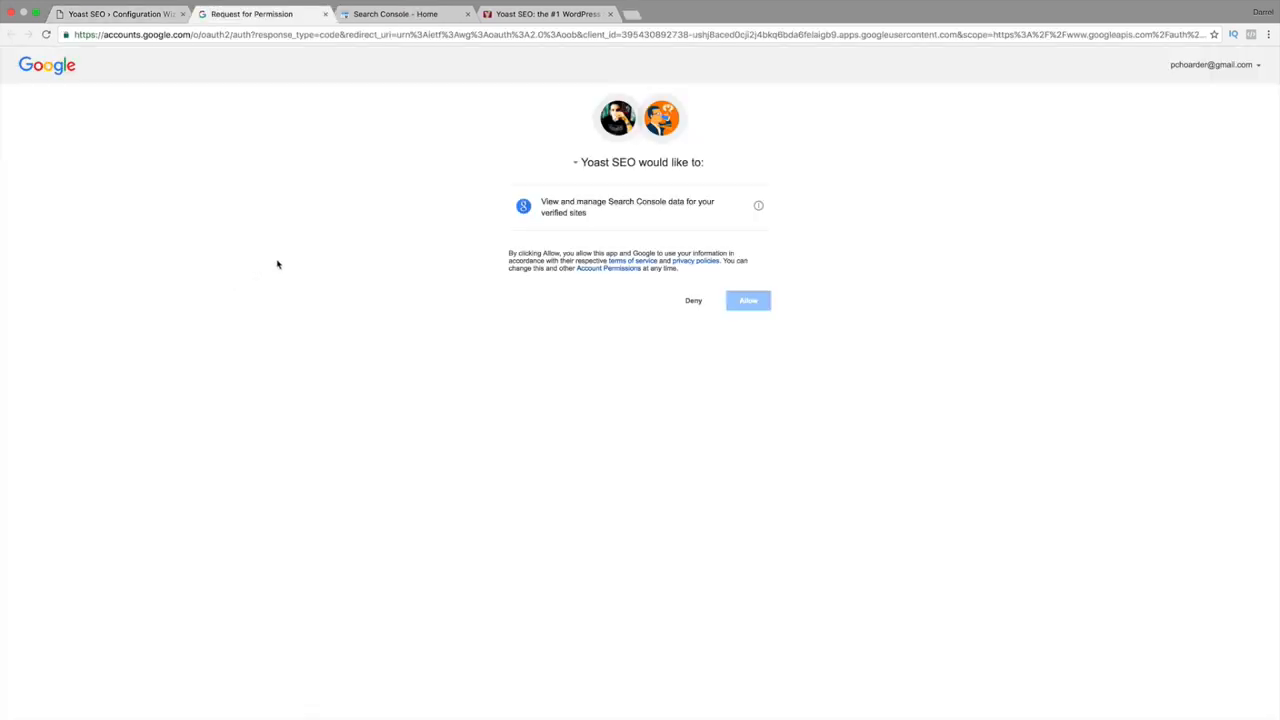
pyautogui.click(754, 301)
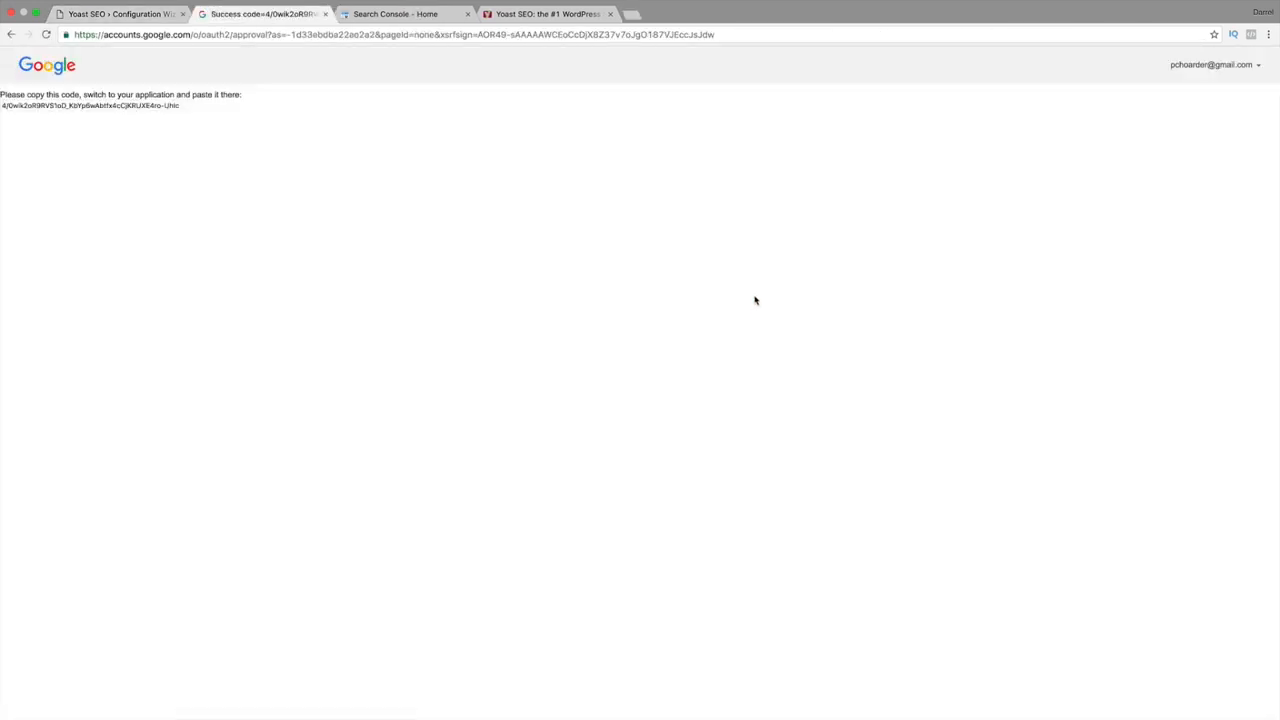
pyautogui.tripleClick(109, 106)
pyautogui.rightClick(108, 104)
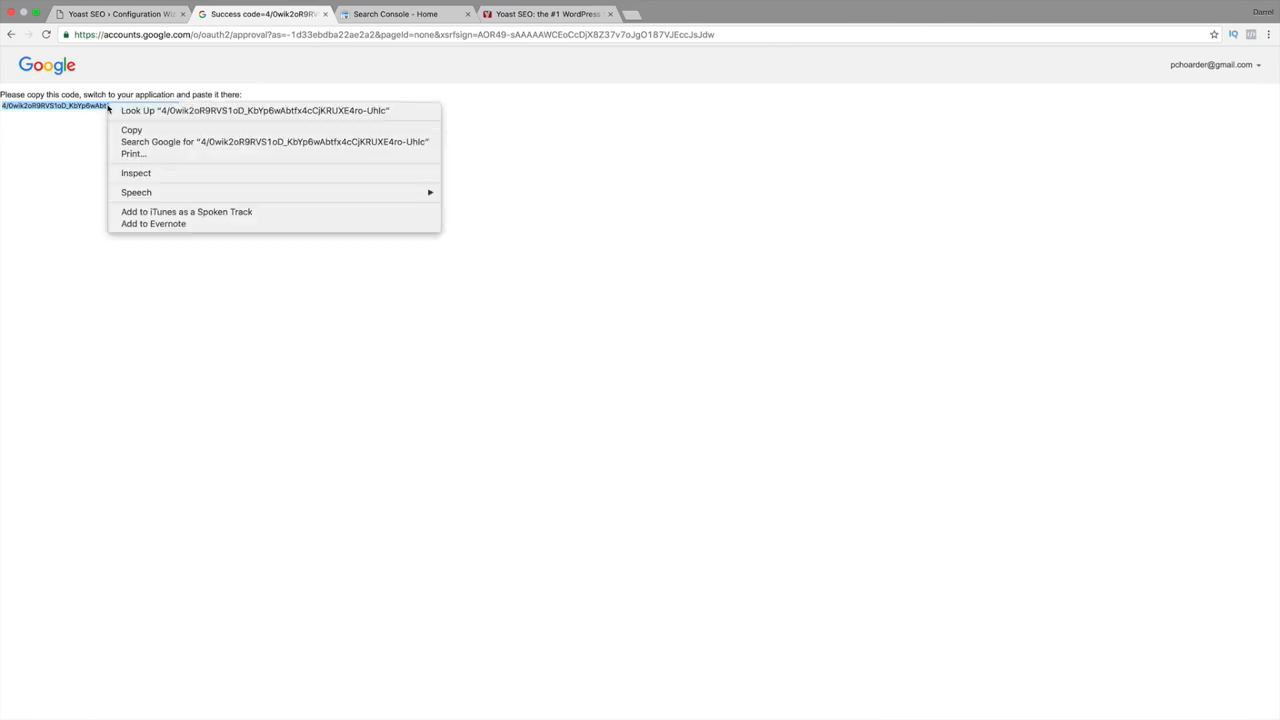
pyautogui.click(123, 131)
pyautogui.click(120, 14)
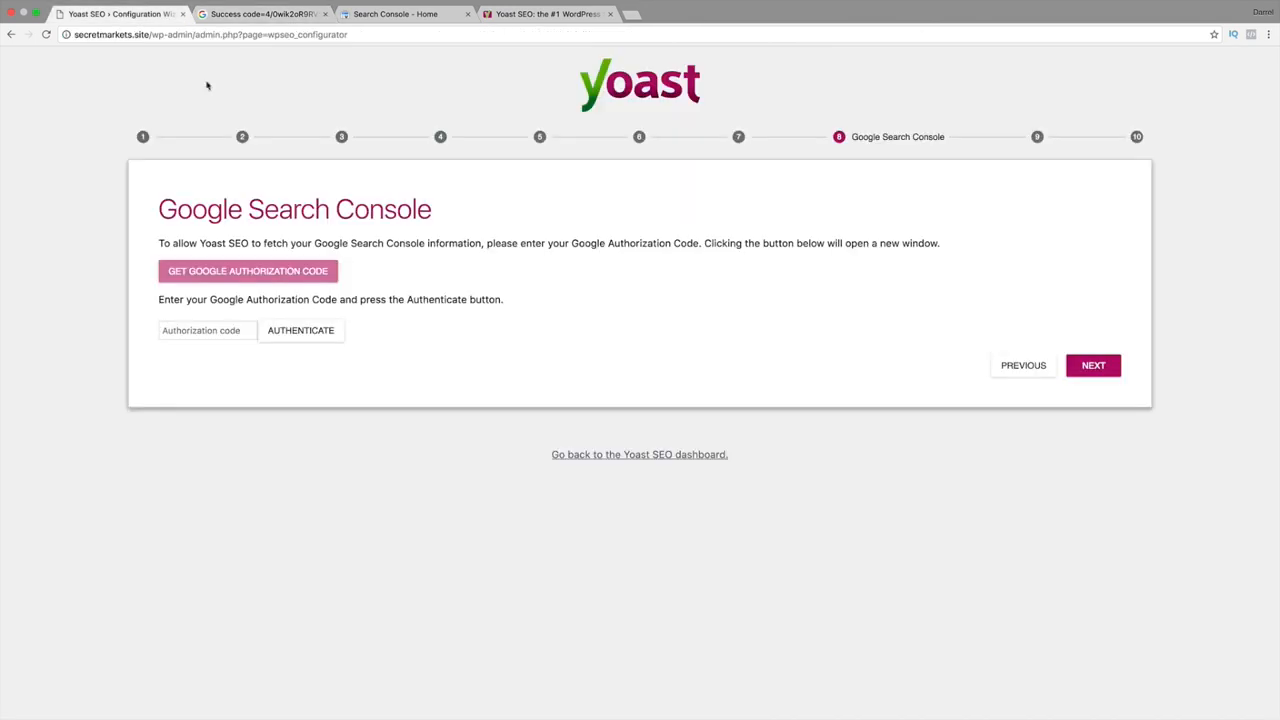
pyautogui.rightClick(196, 328)
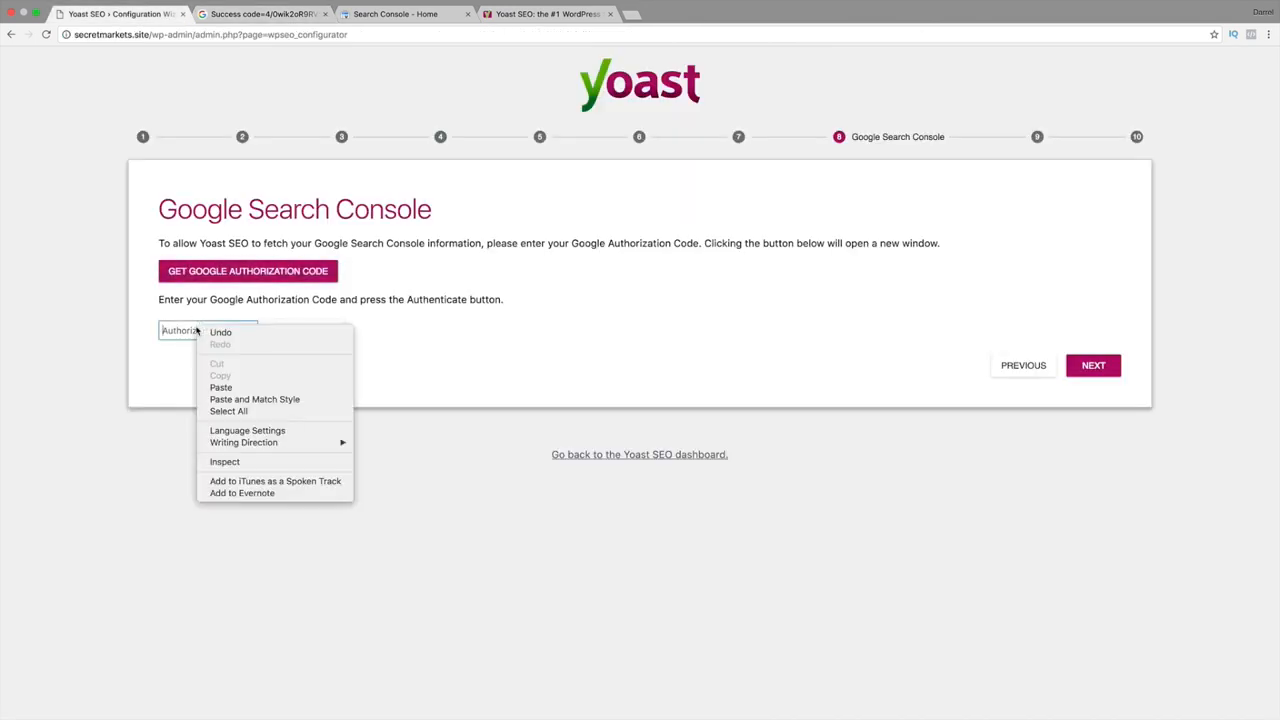
pyautogui.click(222, 390)
pyautogui.click(310, 331)
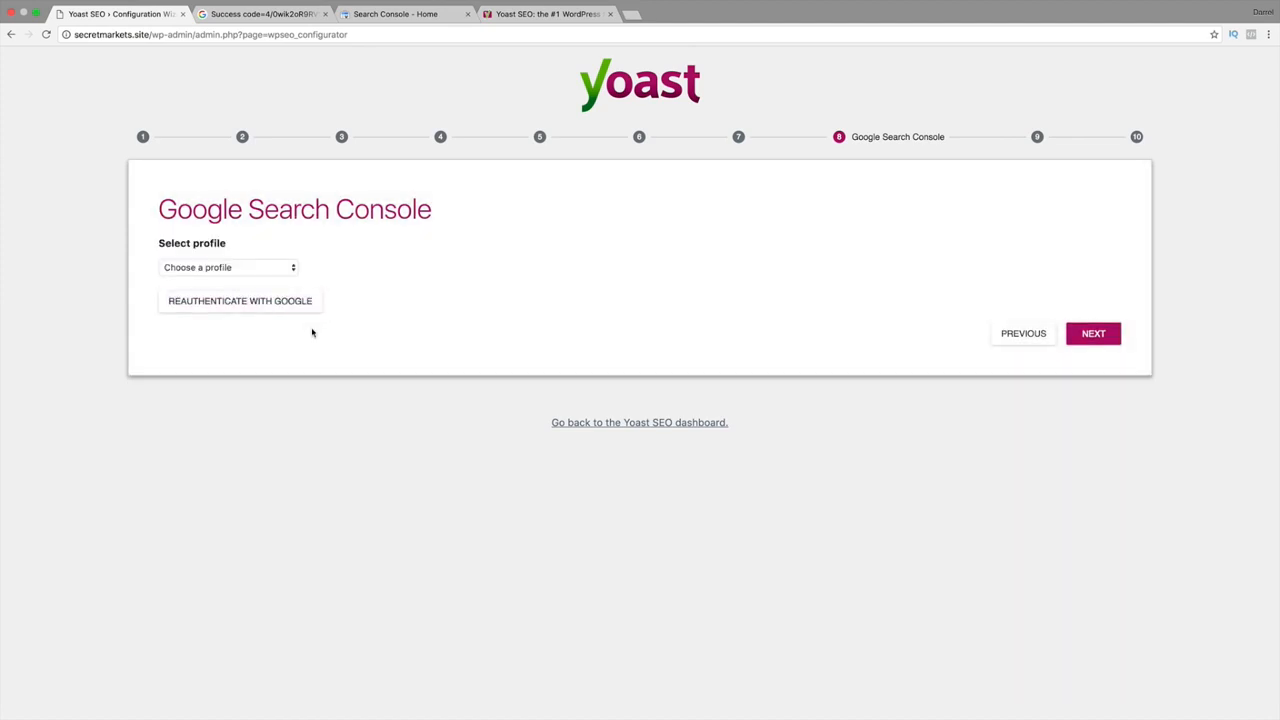
pyautogui.click(205, 267)
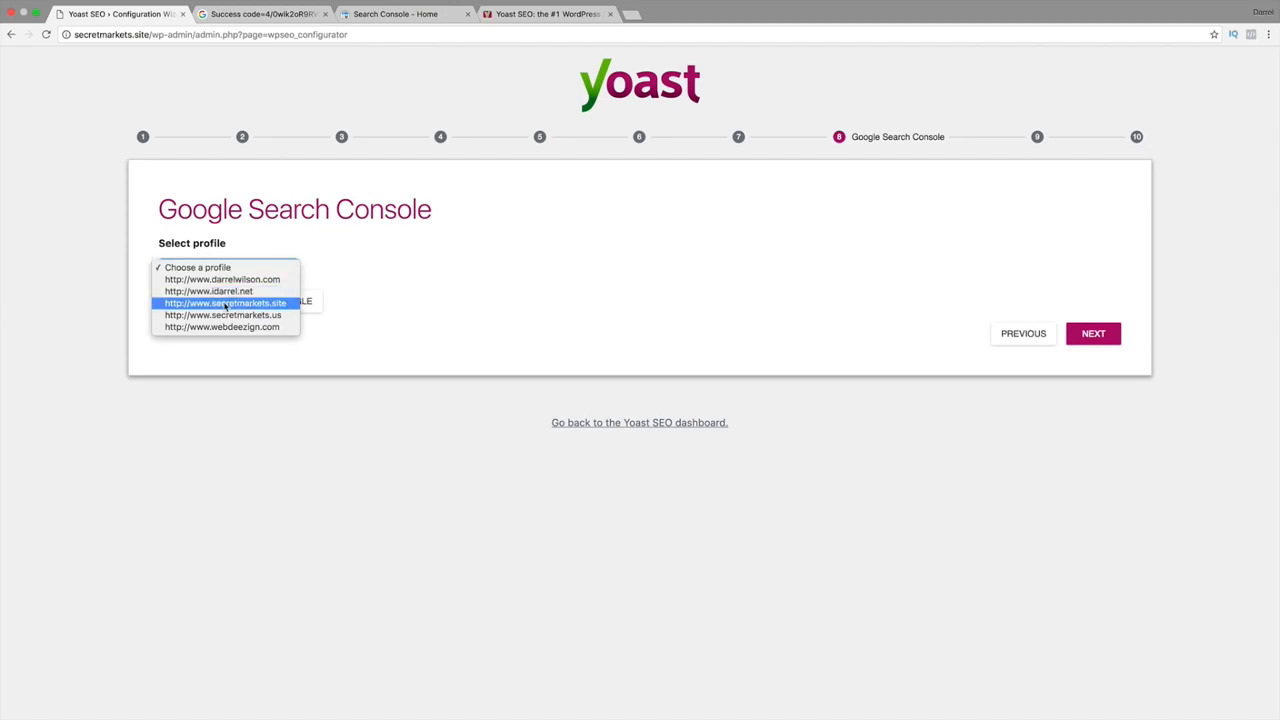
pyautogui.click(226, 304)
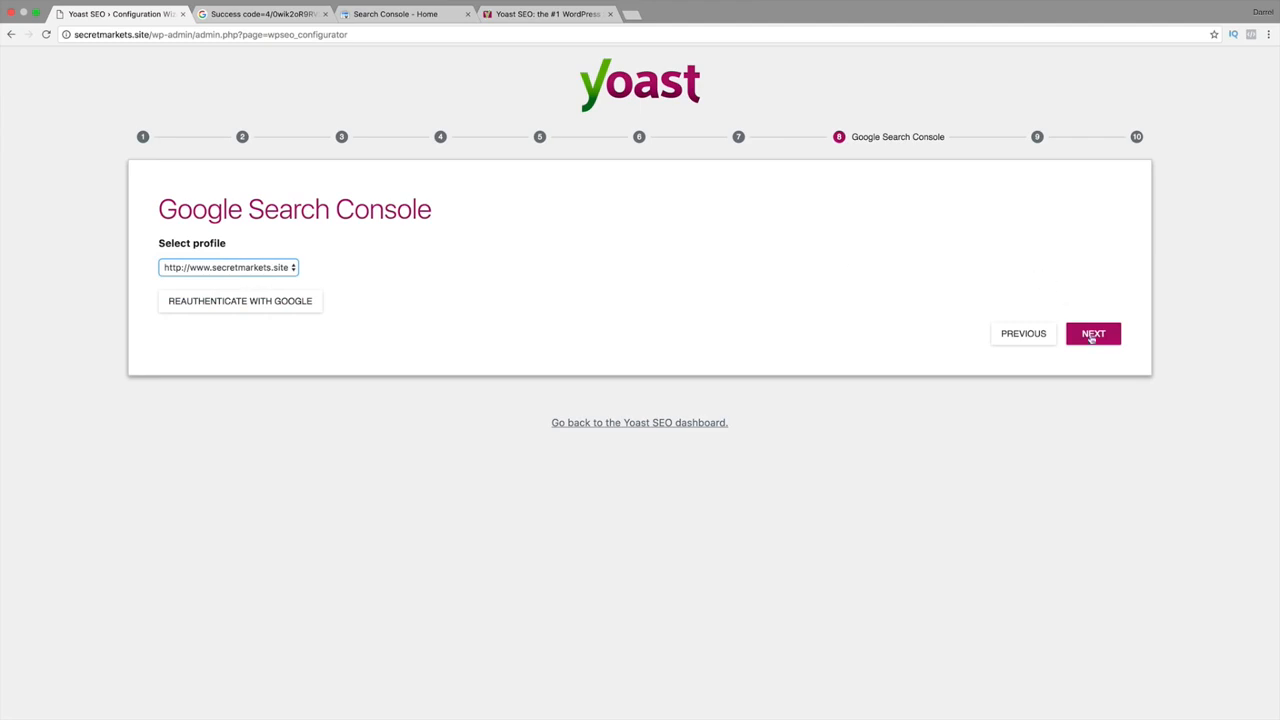
pyautogui.click(1094, 339)
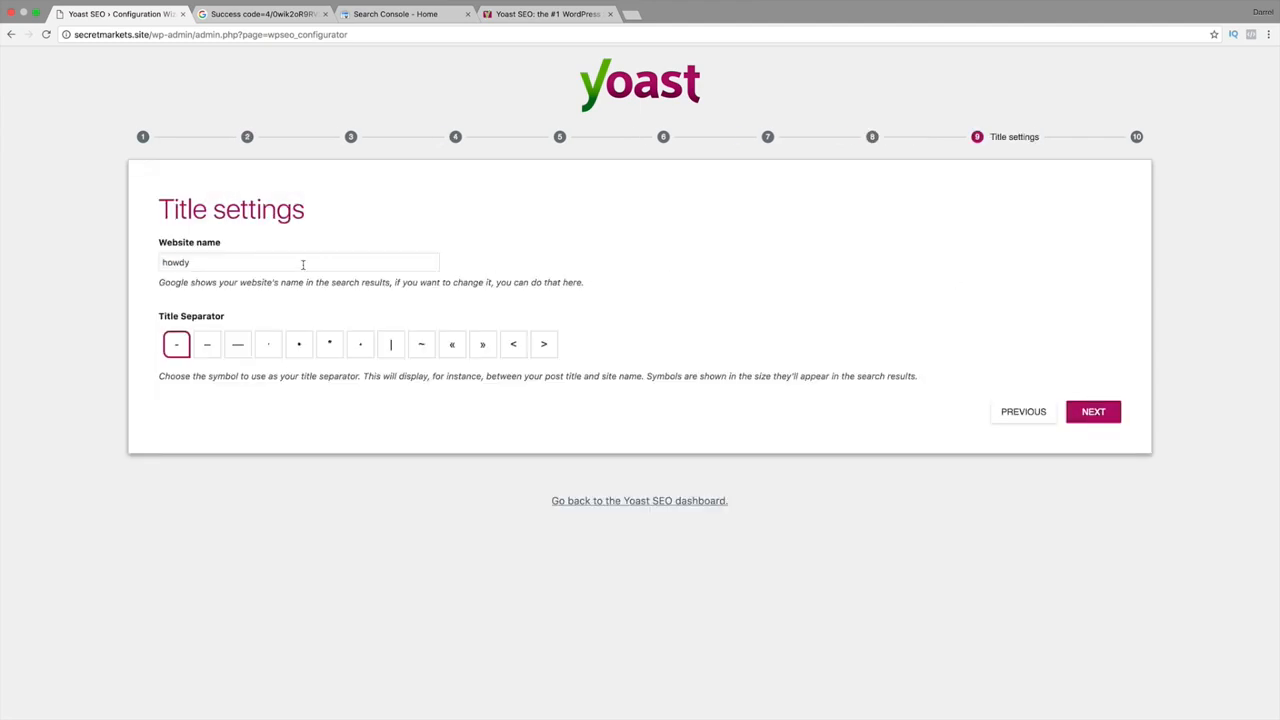
pyautogui.doubleClick(303, 264)
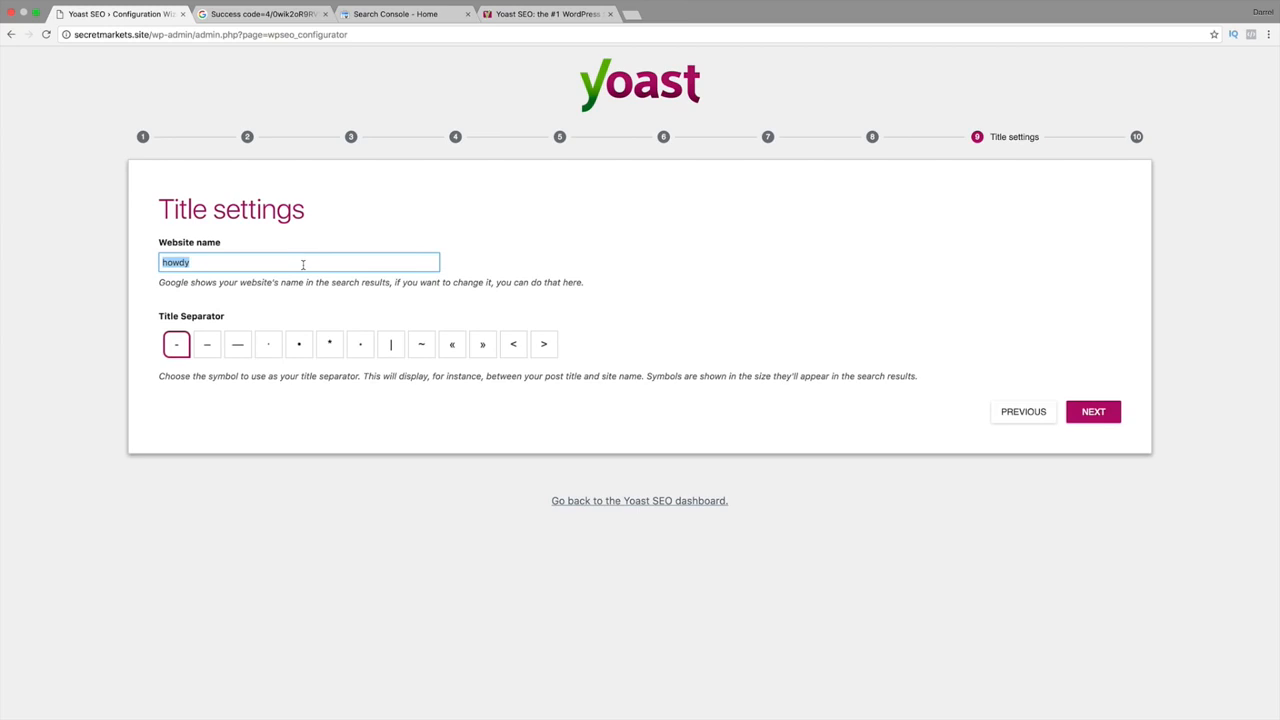
# Enter SecretMarkets as the website name, then run a Google search for a person's name.
pyautogui.write('SecretMarkets')
pyautogui.click(392, 346)
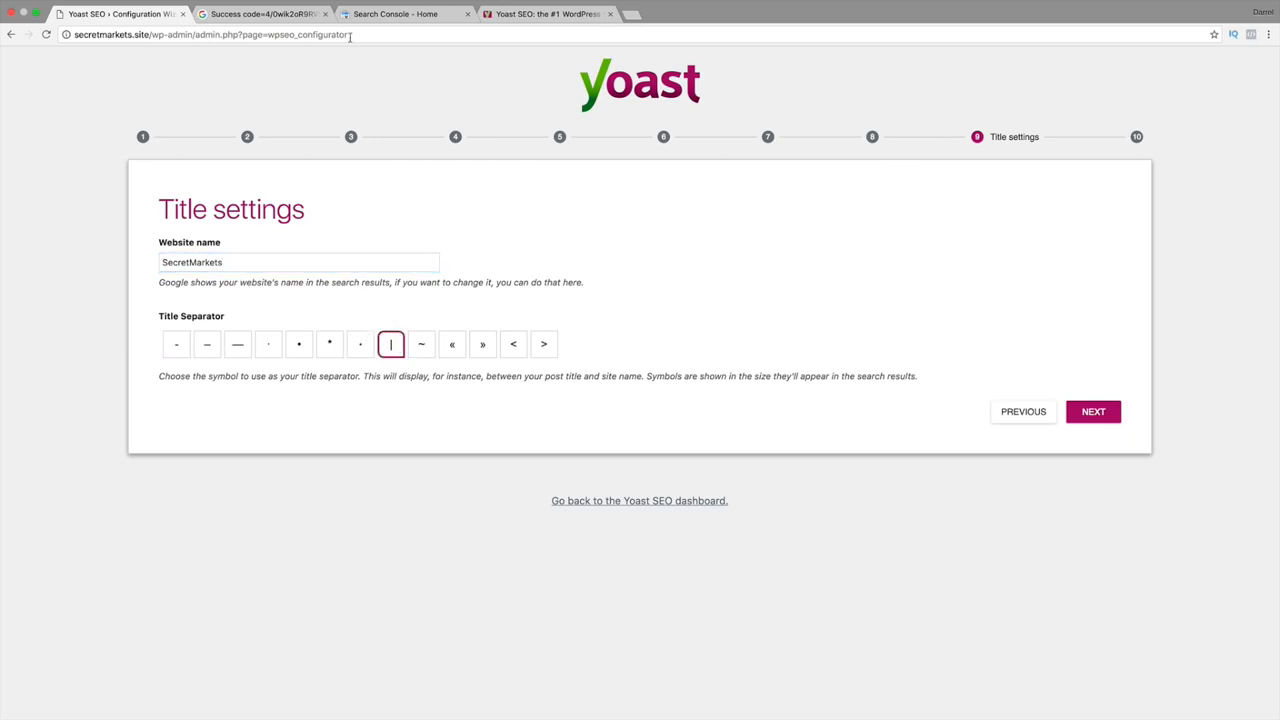
pyautogui.click(282, 17)
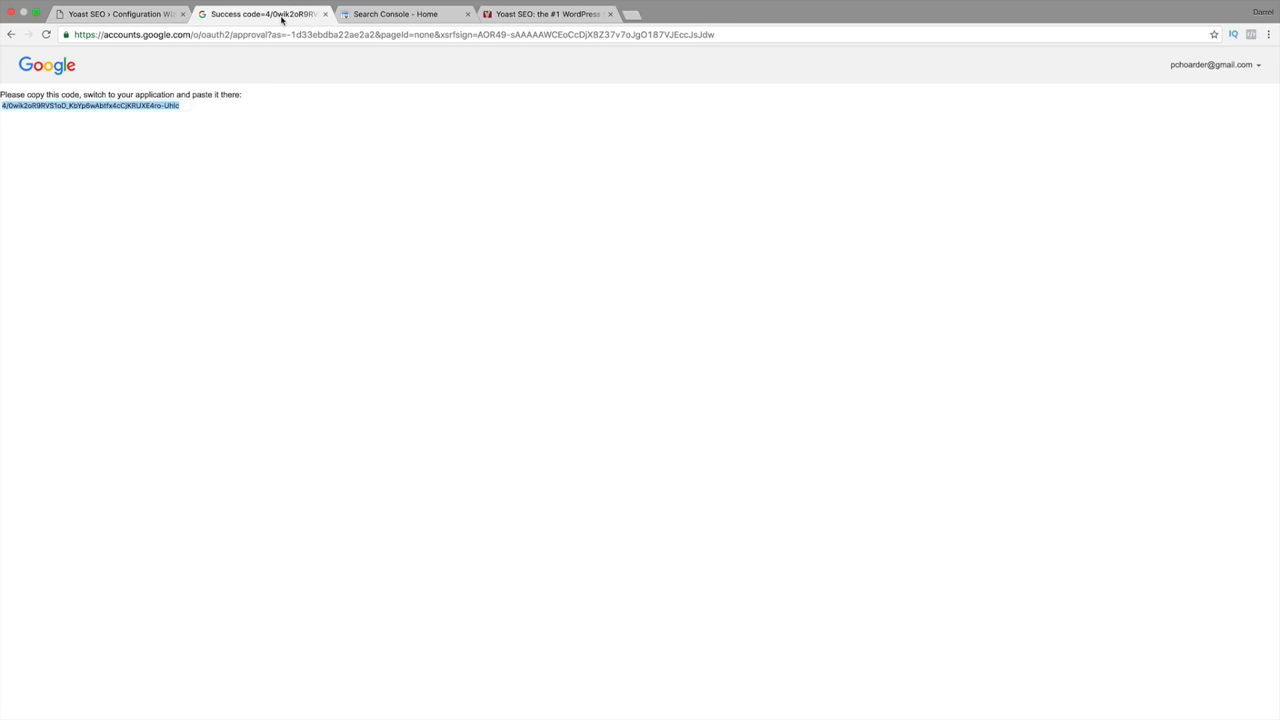
pyautogui.click(221, 35)
pyautogui.write('google.com')
pyautogui.press('Return')
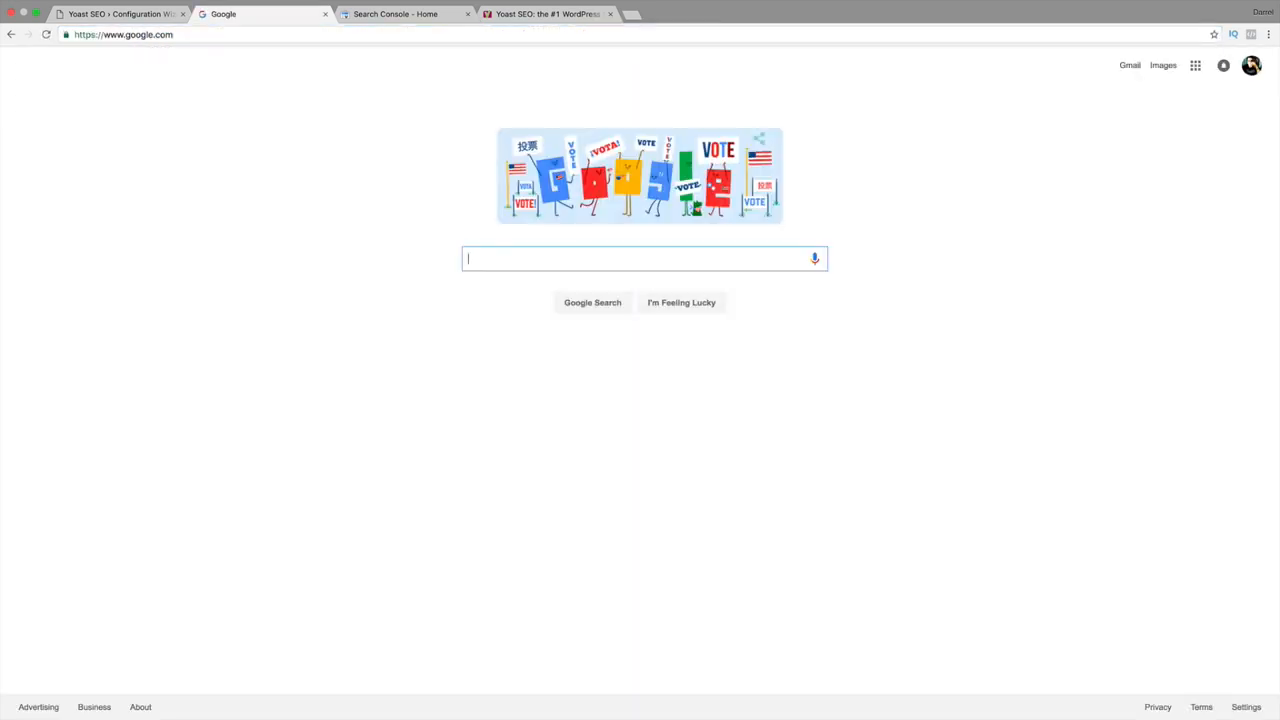
pyautogui.write('darrel wilson')
pyautogui.press('Return')
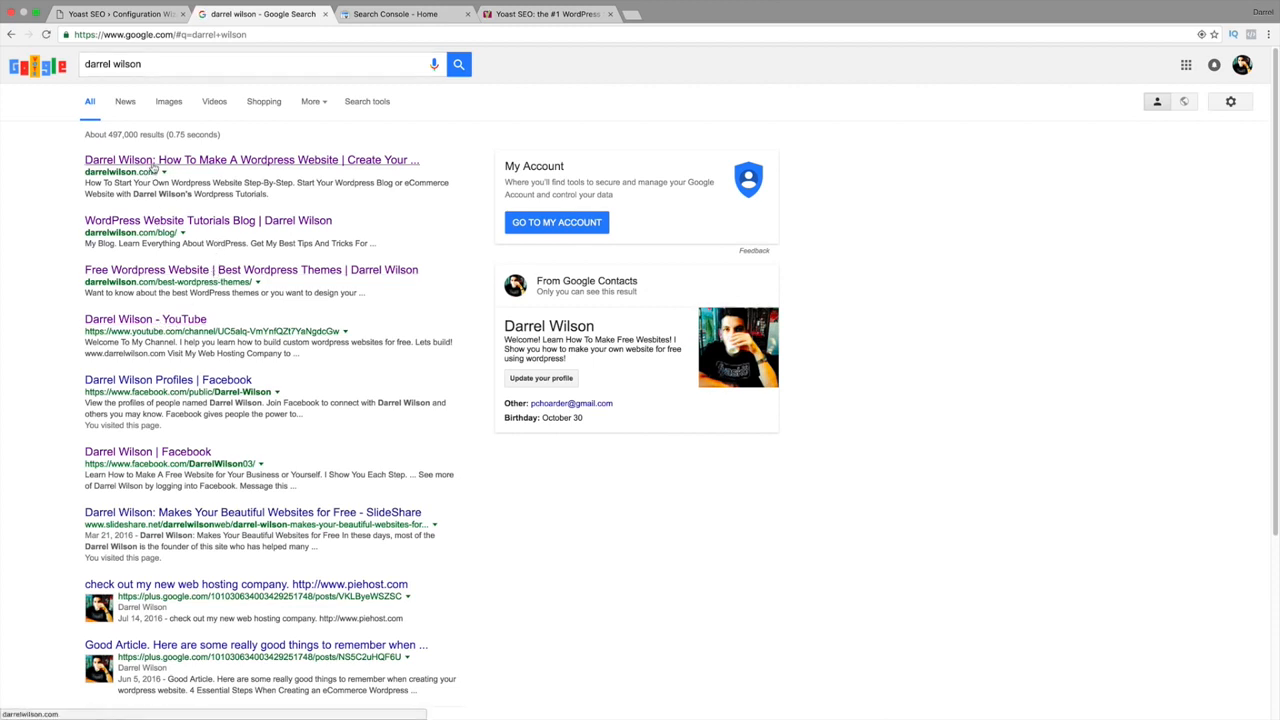
# Set the title separator to • and move the wizard to its Success page.
pyautogui.click(130, 16)
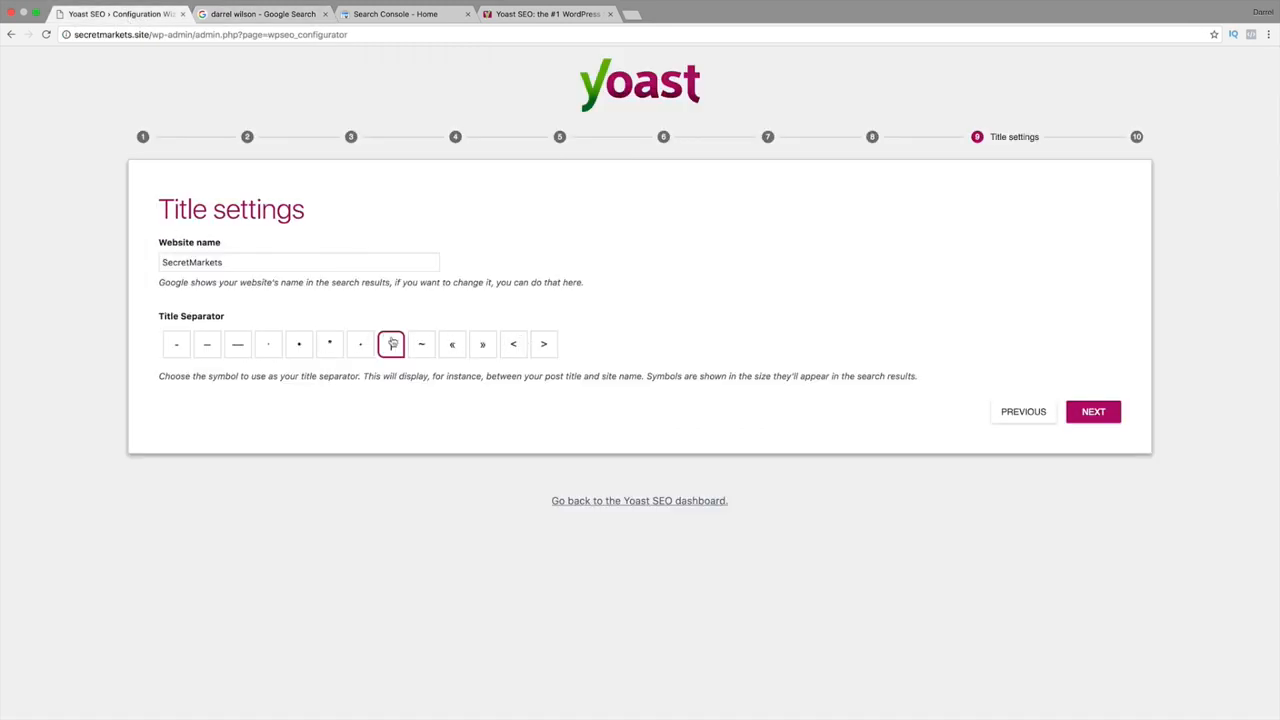
pyautogui.click(483, 350)
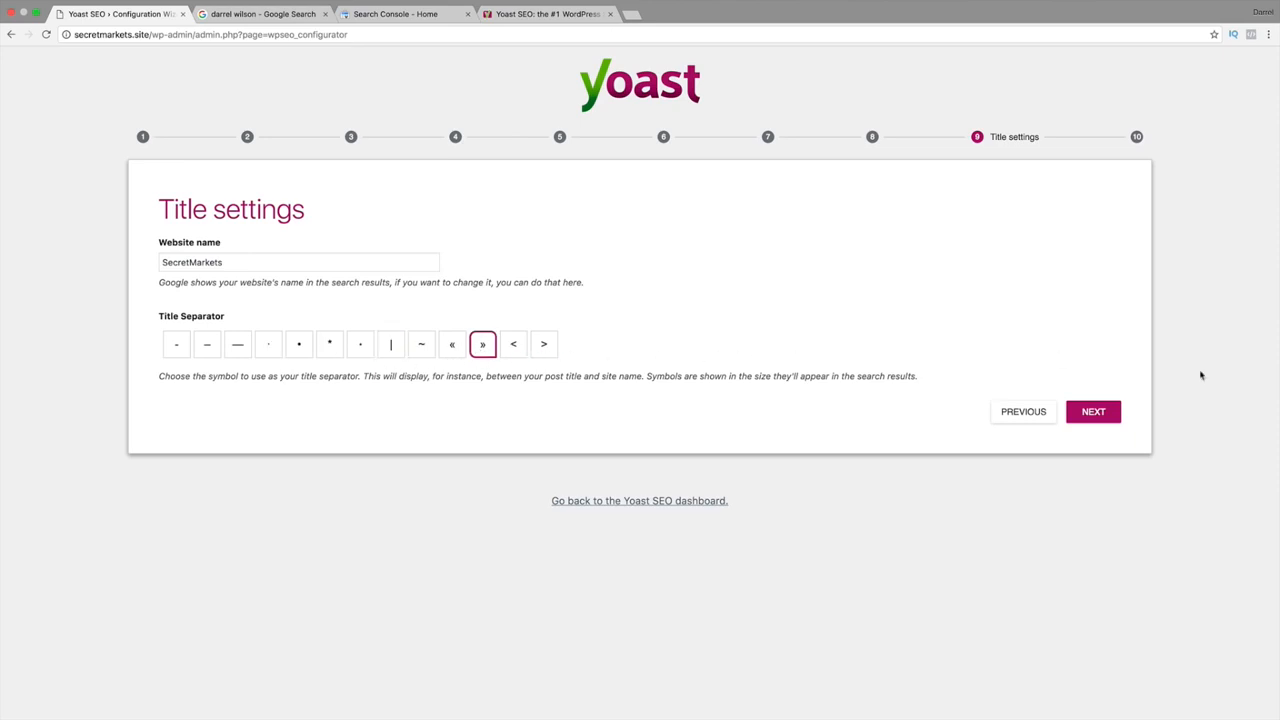
pyautogui.click(300, 350)
pyautogui.click(1094, 414)
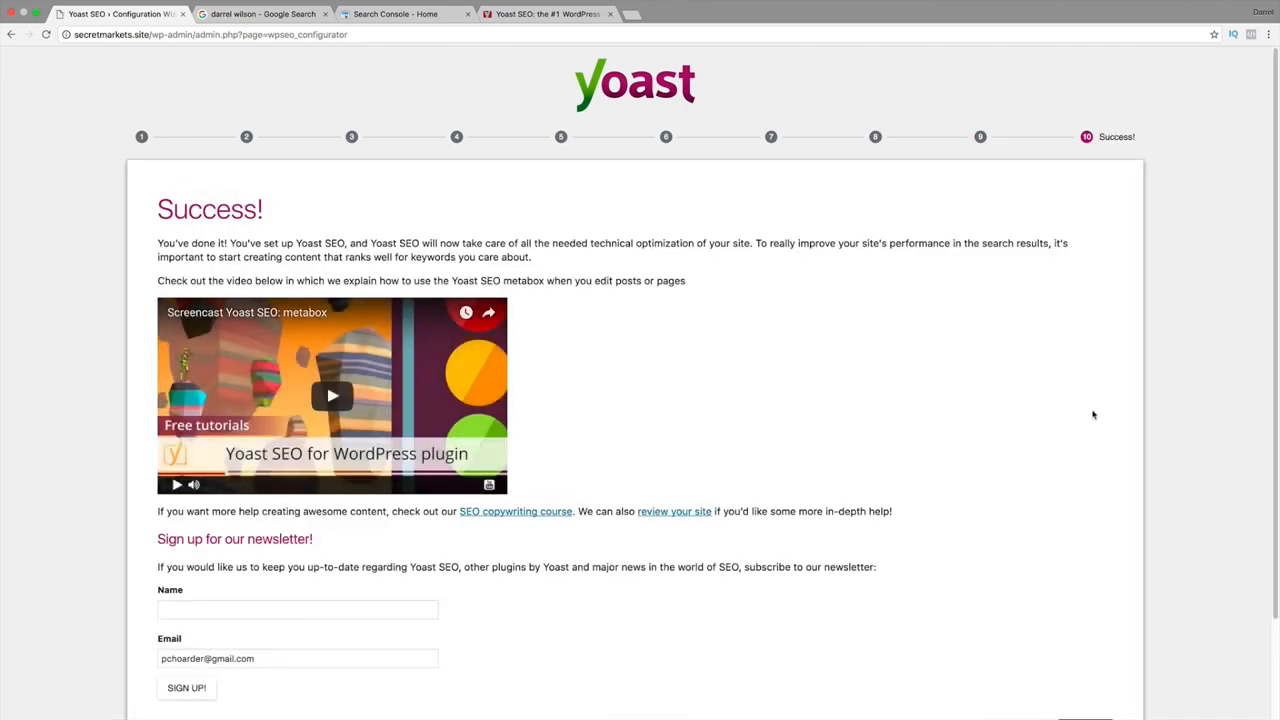
# Close the finished wizard and view the General and Features tabs of the SEO Dashboard.
pyautogui.scroll(-2, 1093, 414)
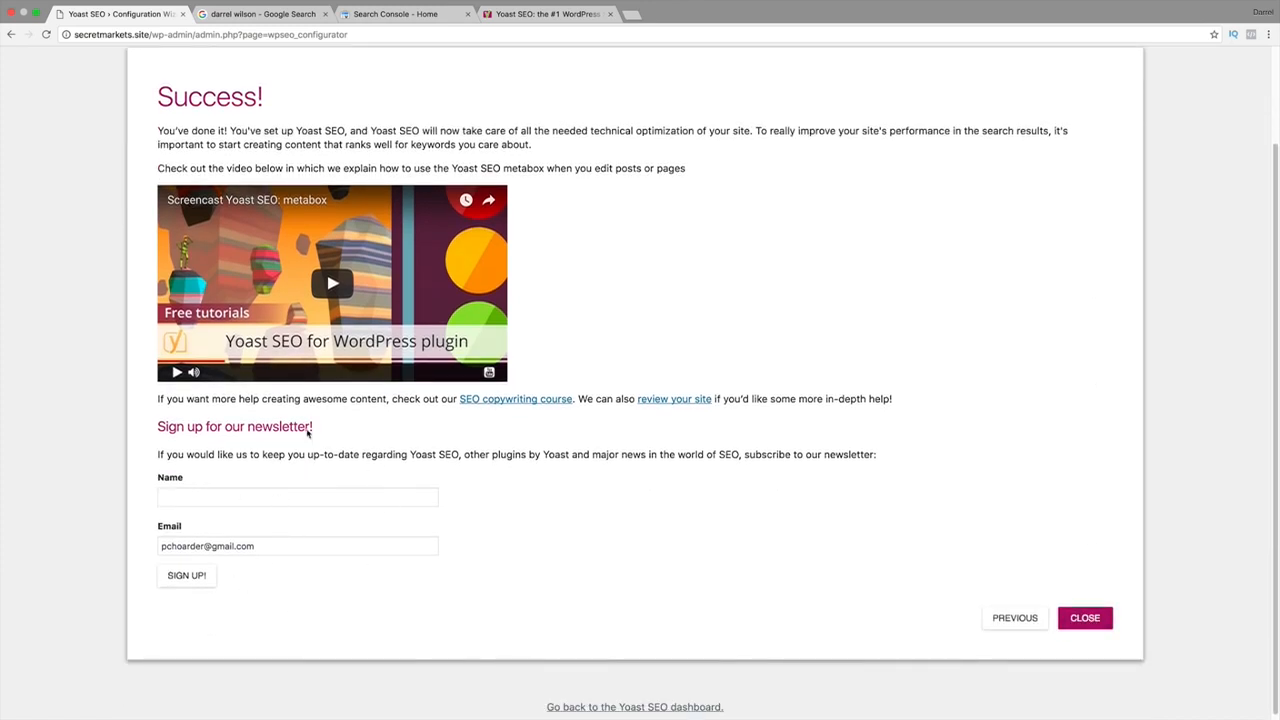
pyautogui.click(1078, 618)
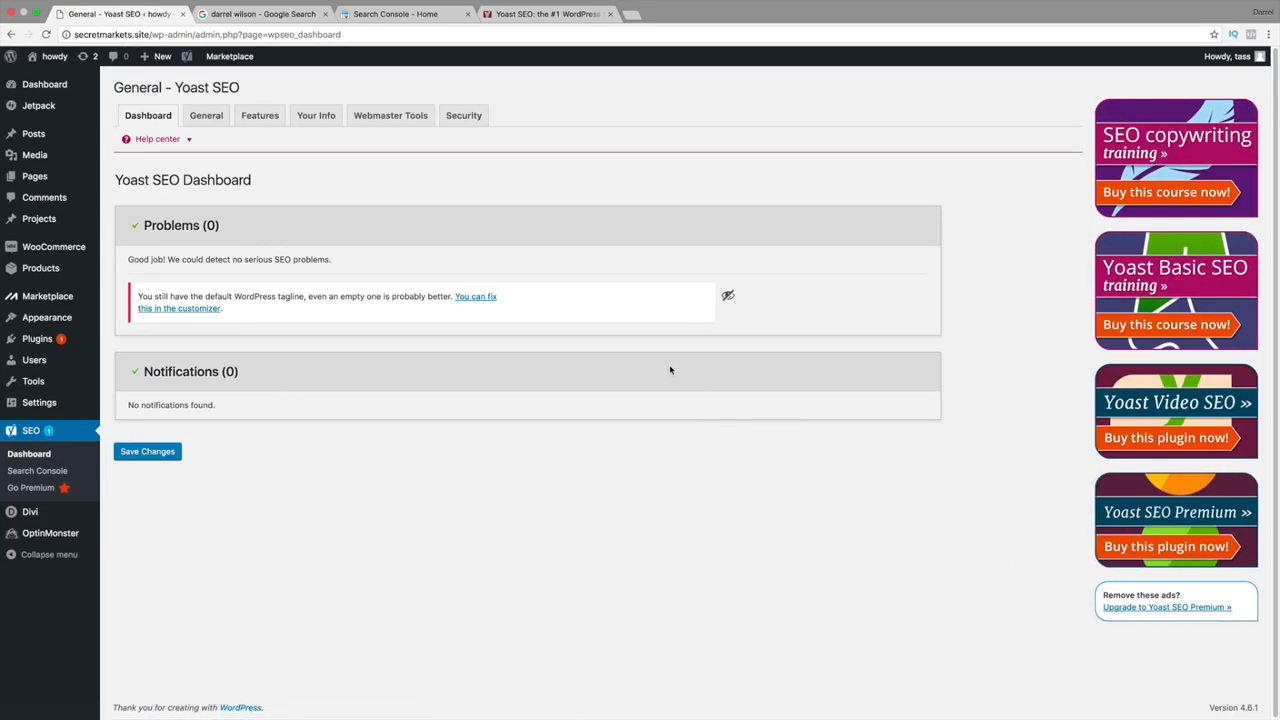
pyautogui.click(214, 118)
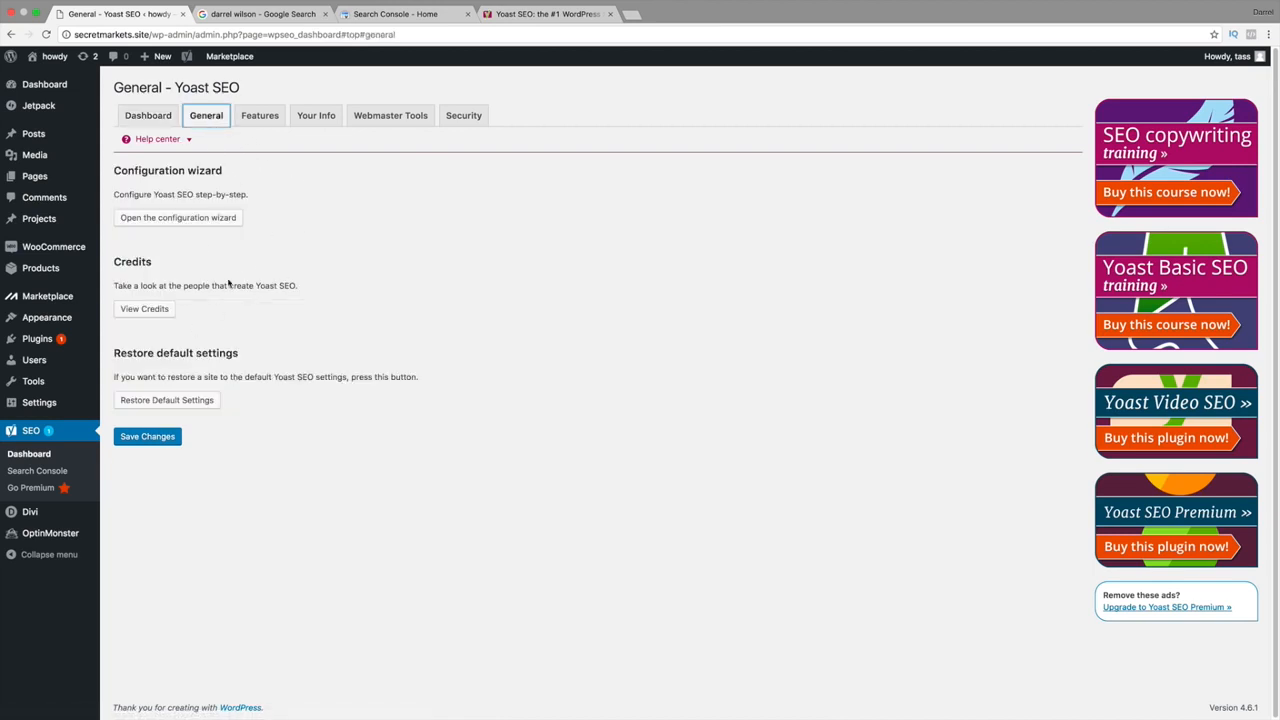
pyautogui.click(262, 119)
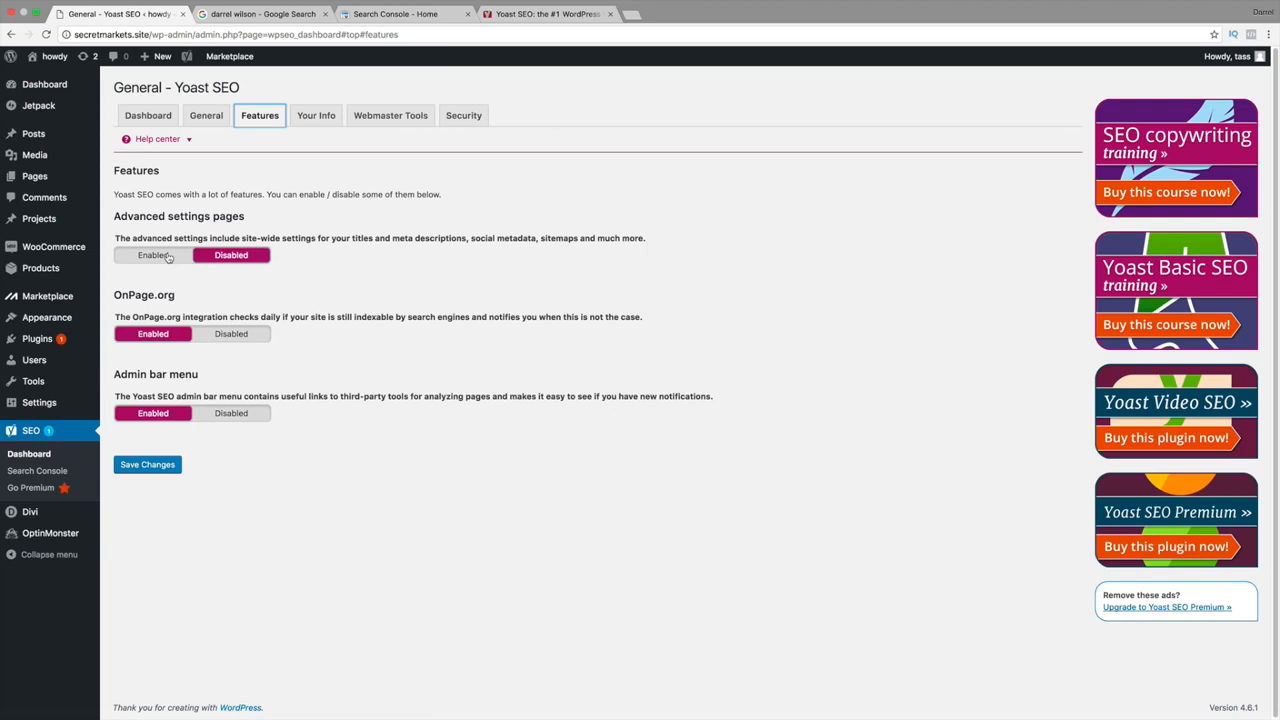
# Enable and save Advanced settings pages, review the Your Info tab, then show Webmaster Tools.
pyautogui.click(169, 257)
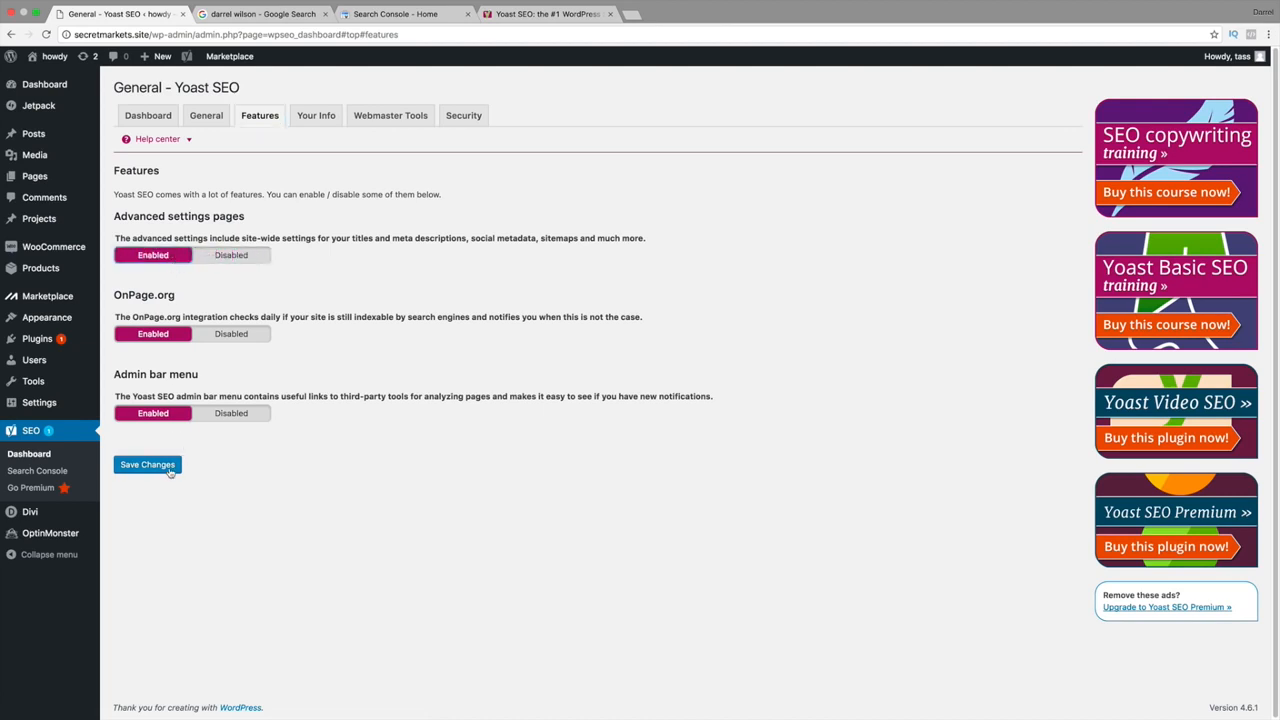
pyautogui.click(167, 466)
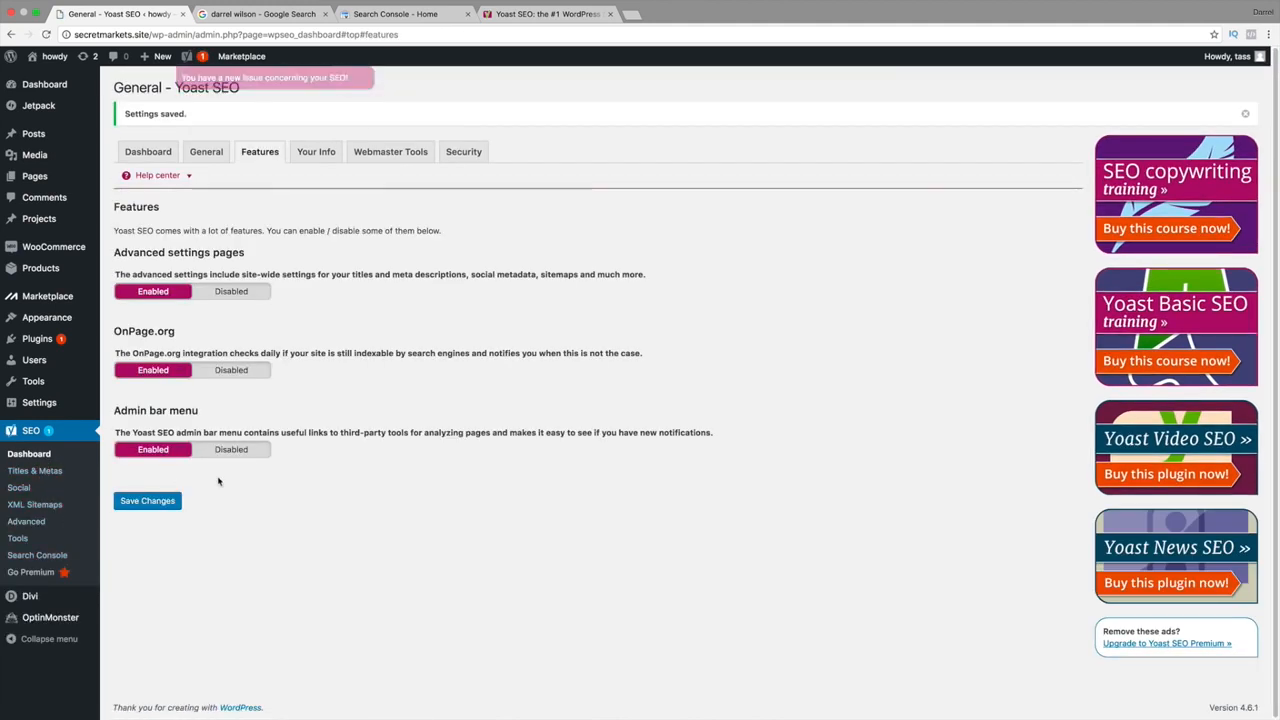
pyautogui.click(322, 159)
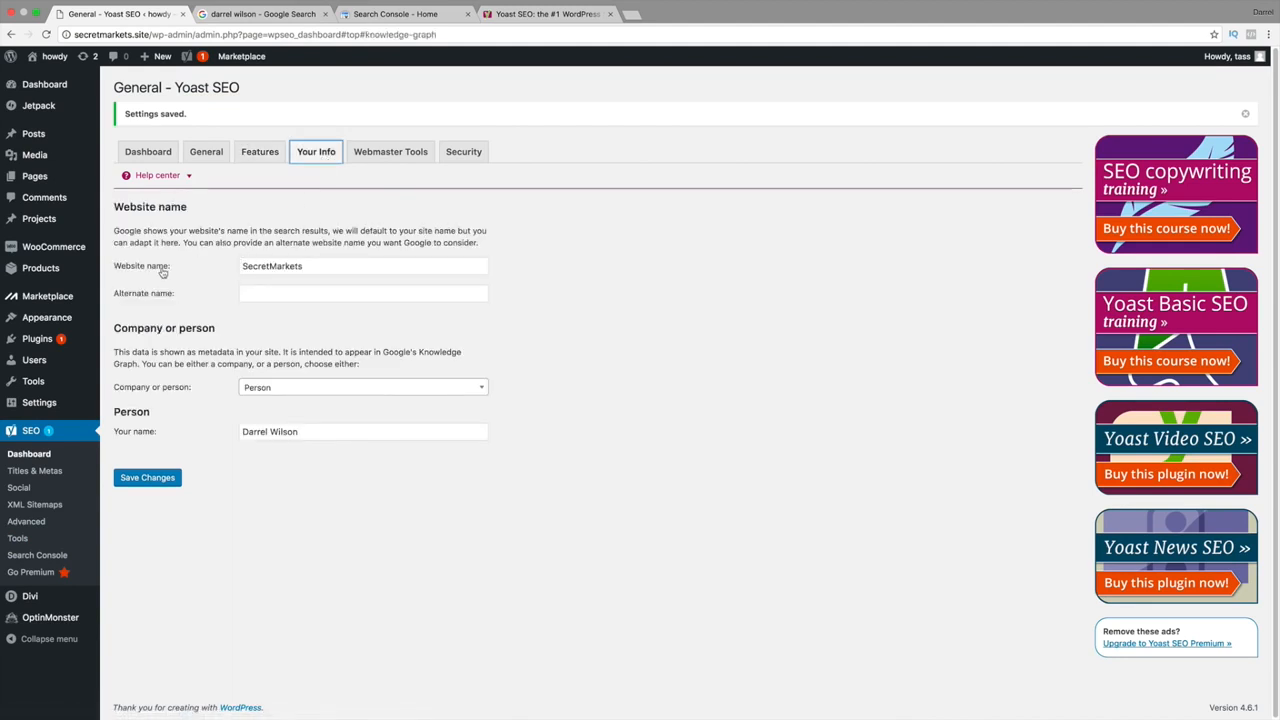
pyautogui.click(273, 295)
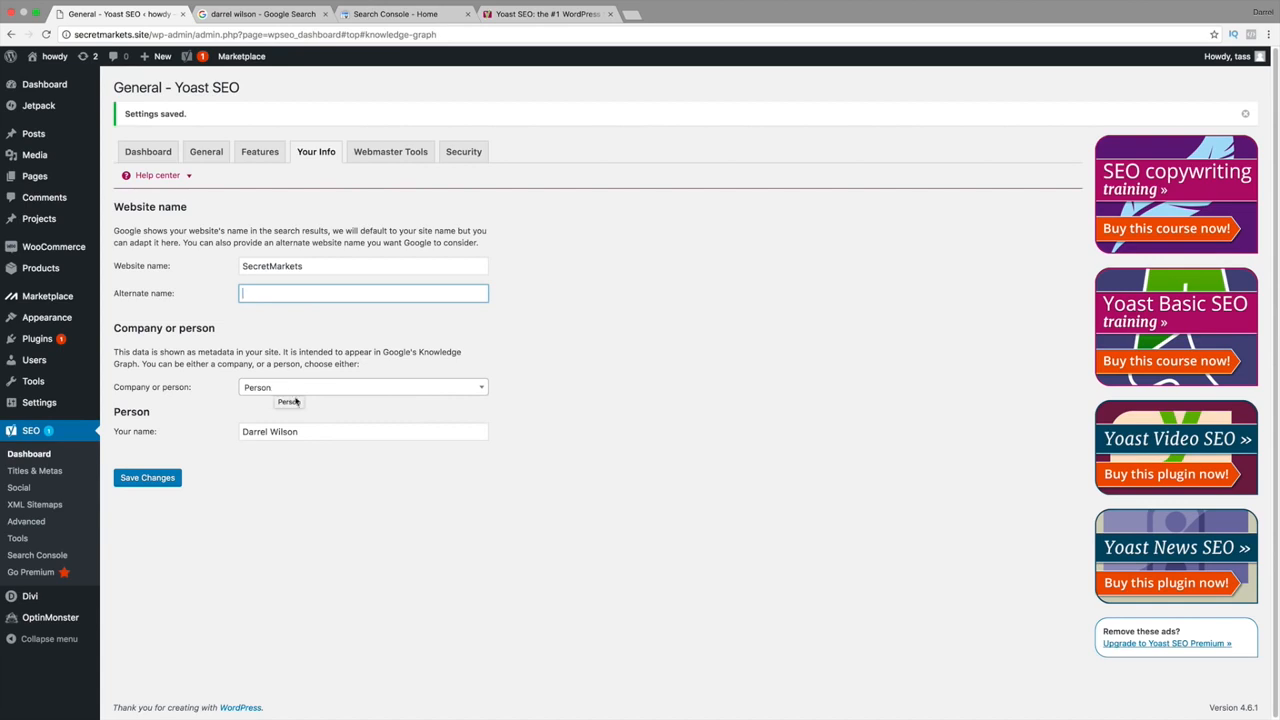
pyautogui.click(396, 156)
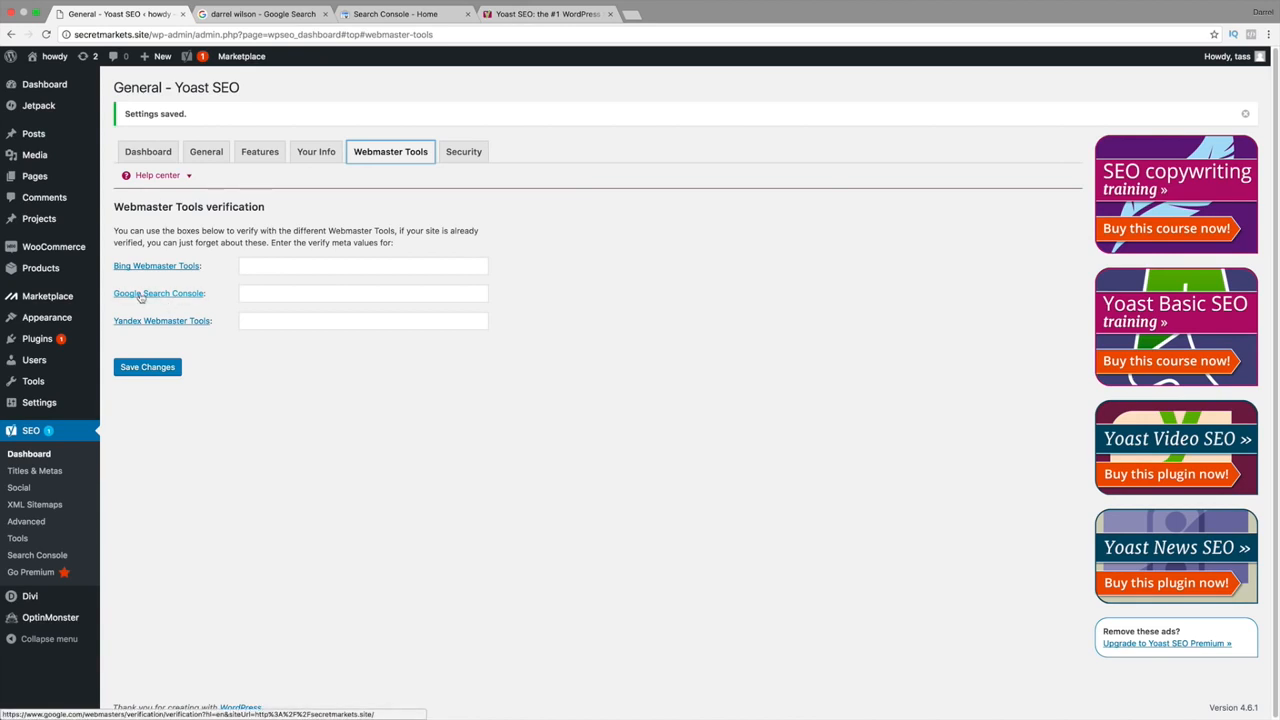
# Copy the Google Search Console HTML tag verification meta tag and go back to Yoast.
pyautogui.click(141, 296)
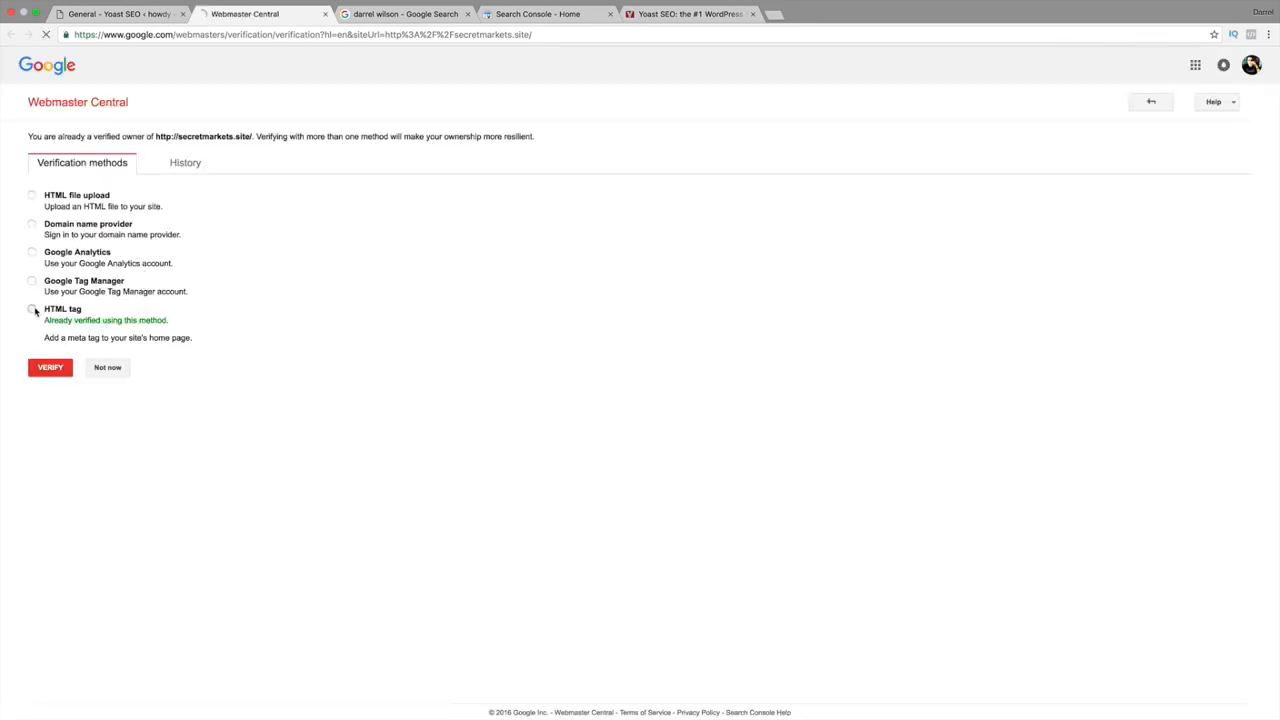
pyautogui.click(33, 310)
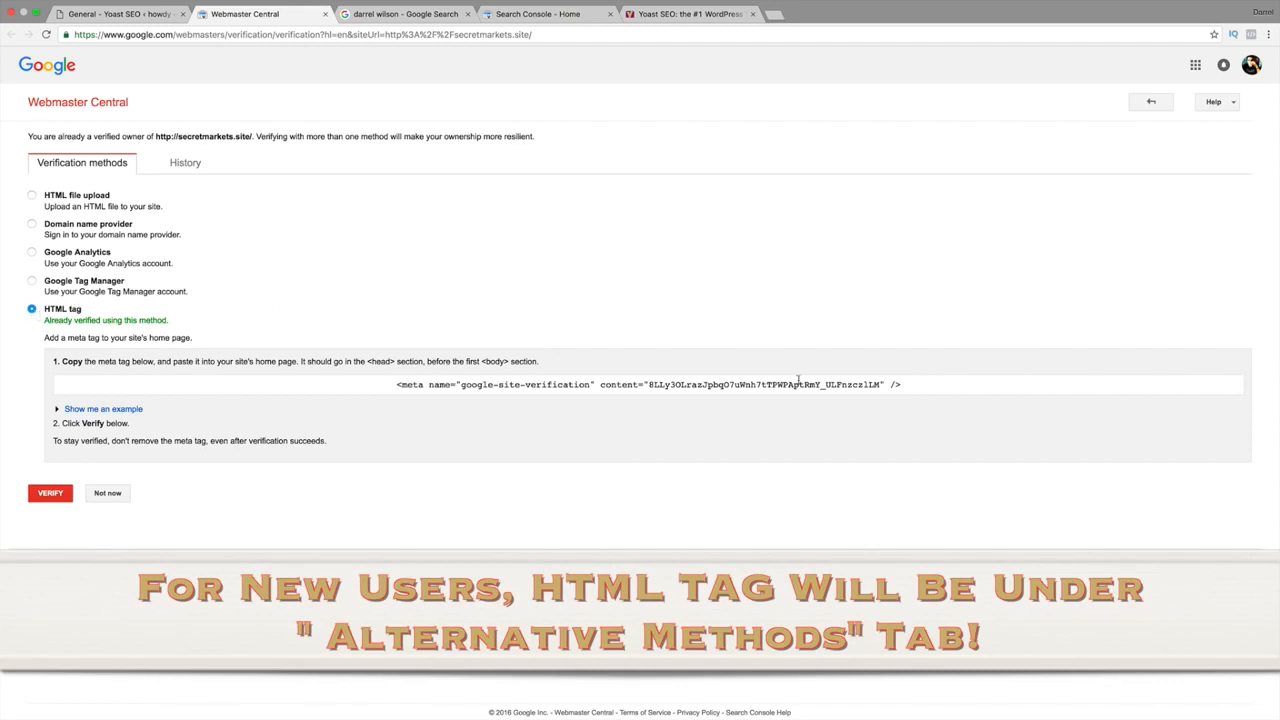
pyautogui.moveTo(908, 386); pyautogui.dragTo(328, 388)
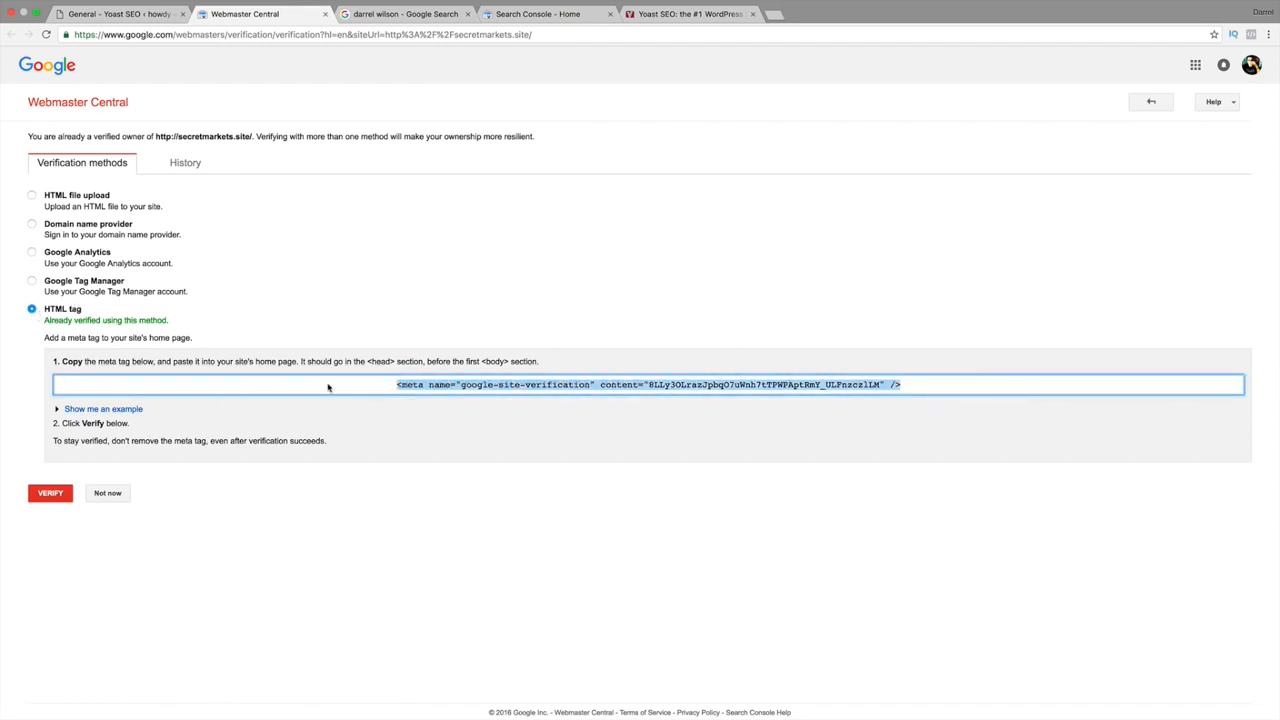
pyautogui.rightClick(420, 386)
pyautogui.click(438, 412)
pyautogui.click(128, 14)
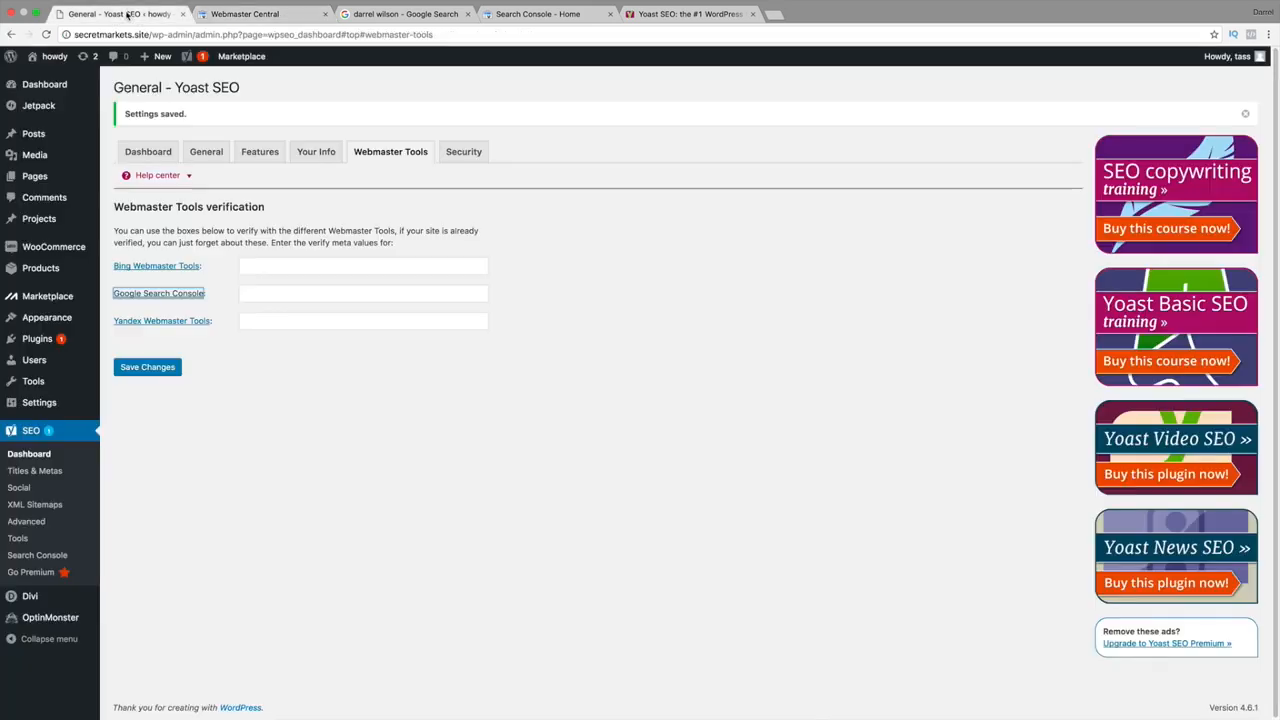
# Paste the verification meta tag into the Google Search Console field and save the settings.
pyautogui.click(274, 292)
pyautogui.rightClick(270, 292)
pyautogui.click(294, 349)
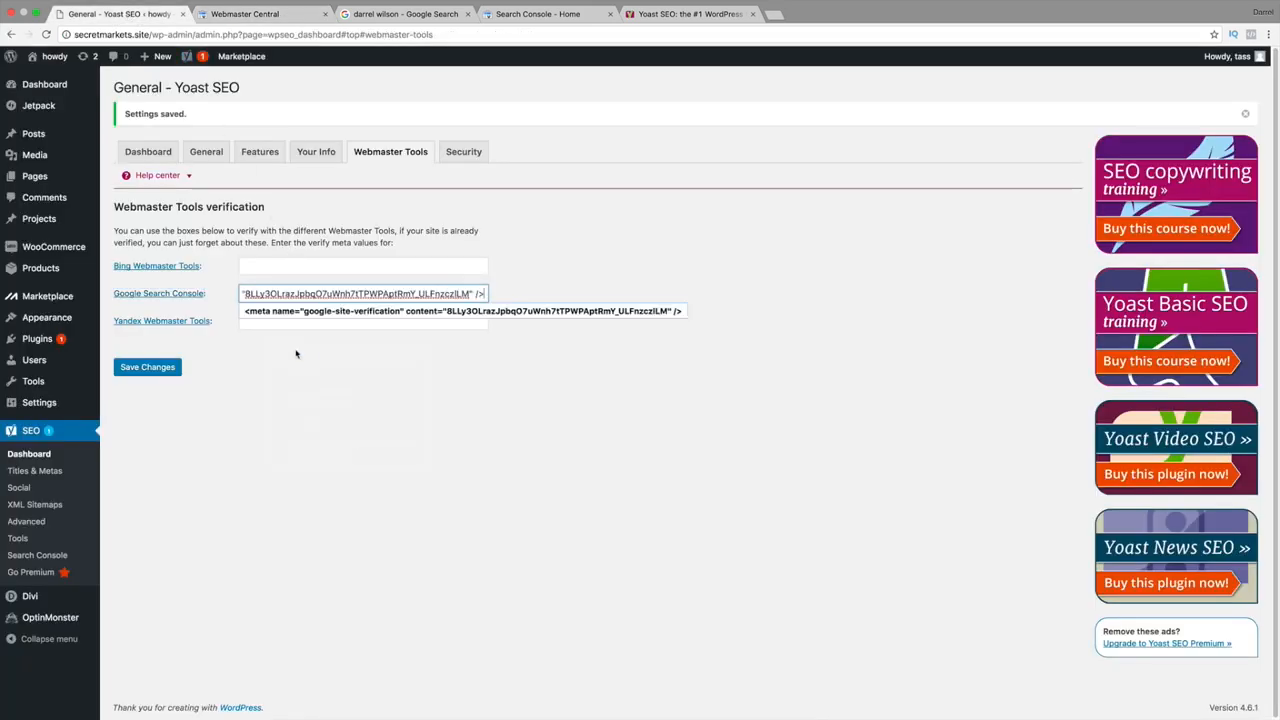
pyautogui.click(162, 369)
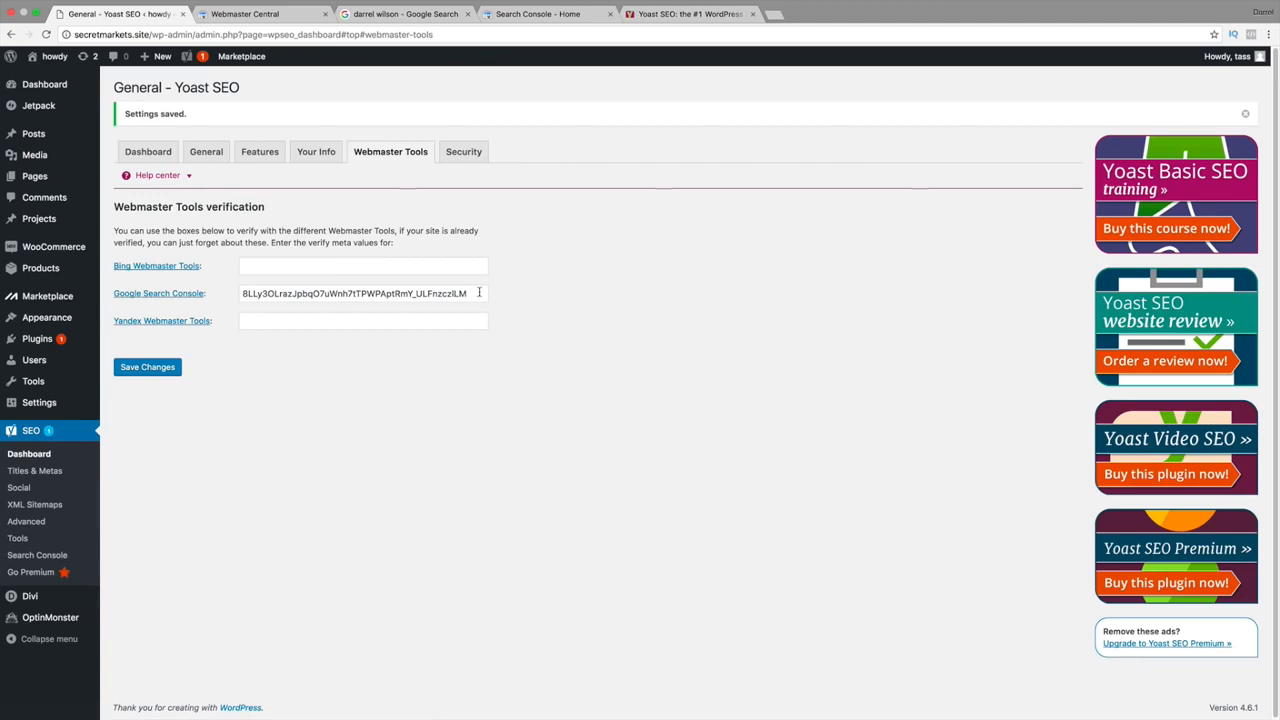
pyautogui.moveTo(478, 293); pyautogui.dragTo(232, 296)
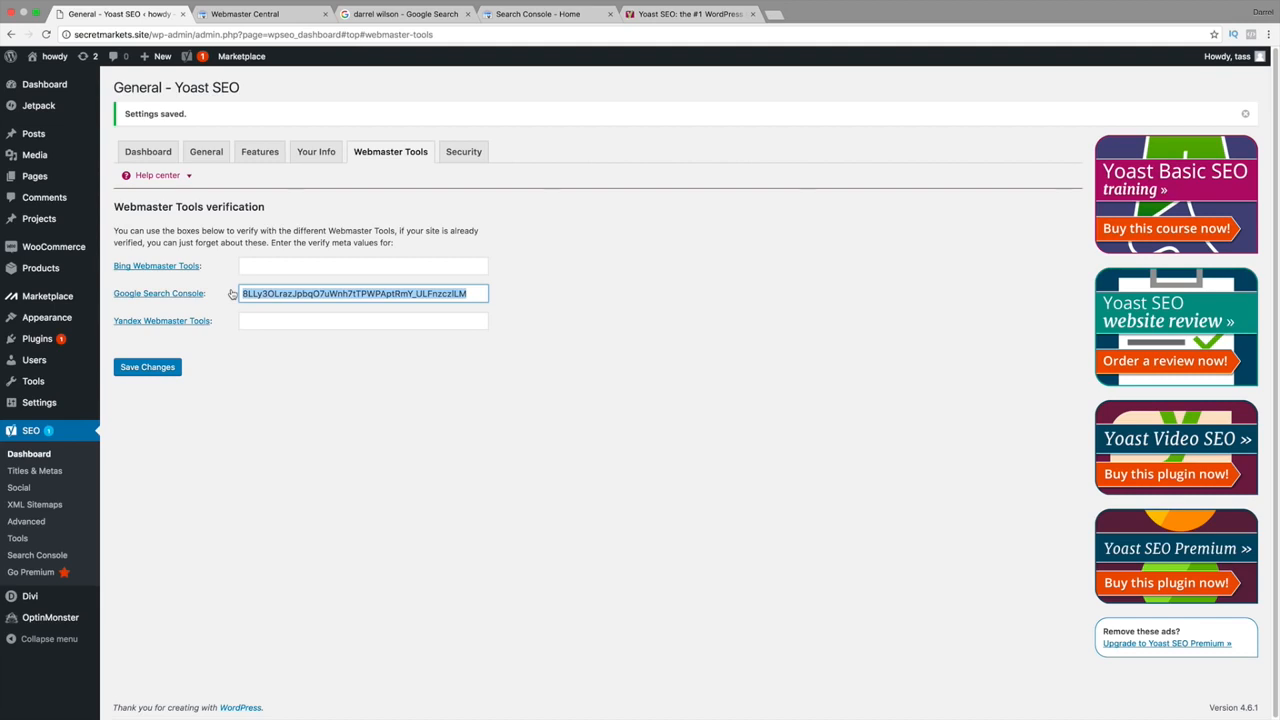
pyautogui.click(332, 382)
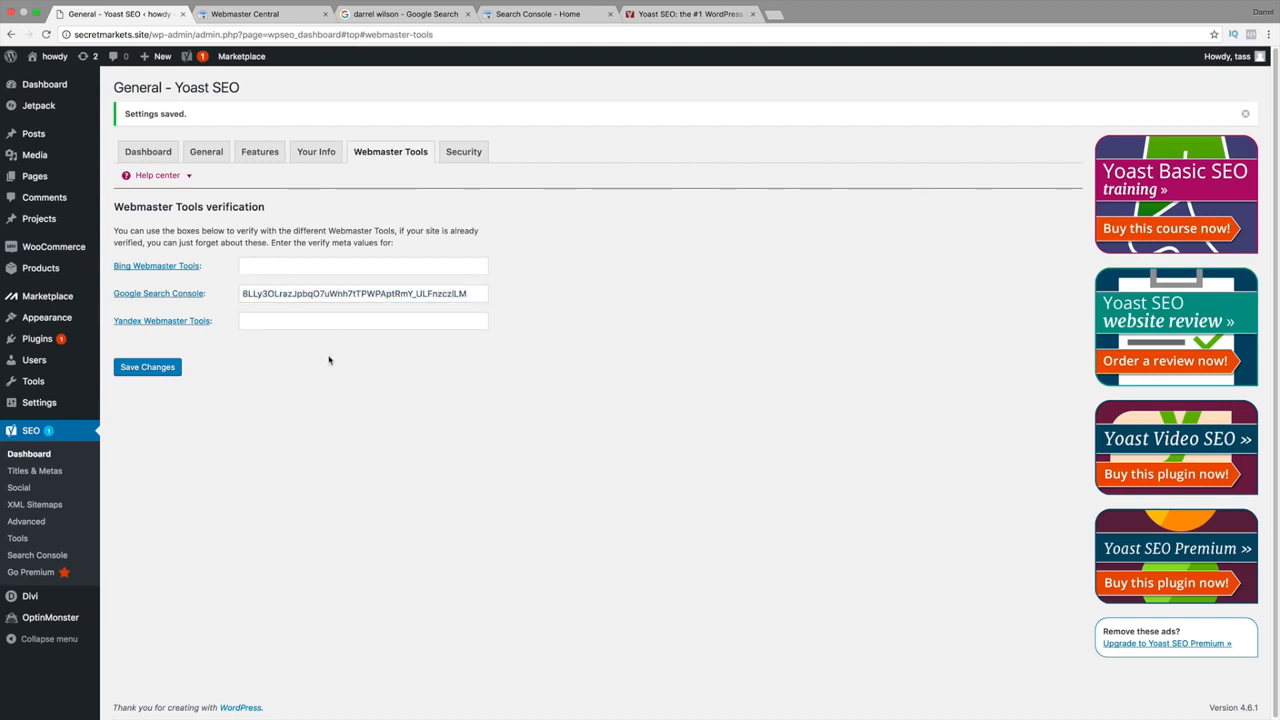
pyautogui.click(170, 368)
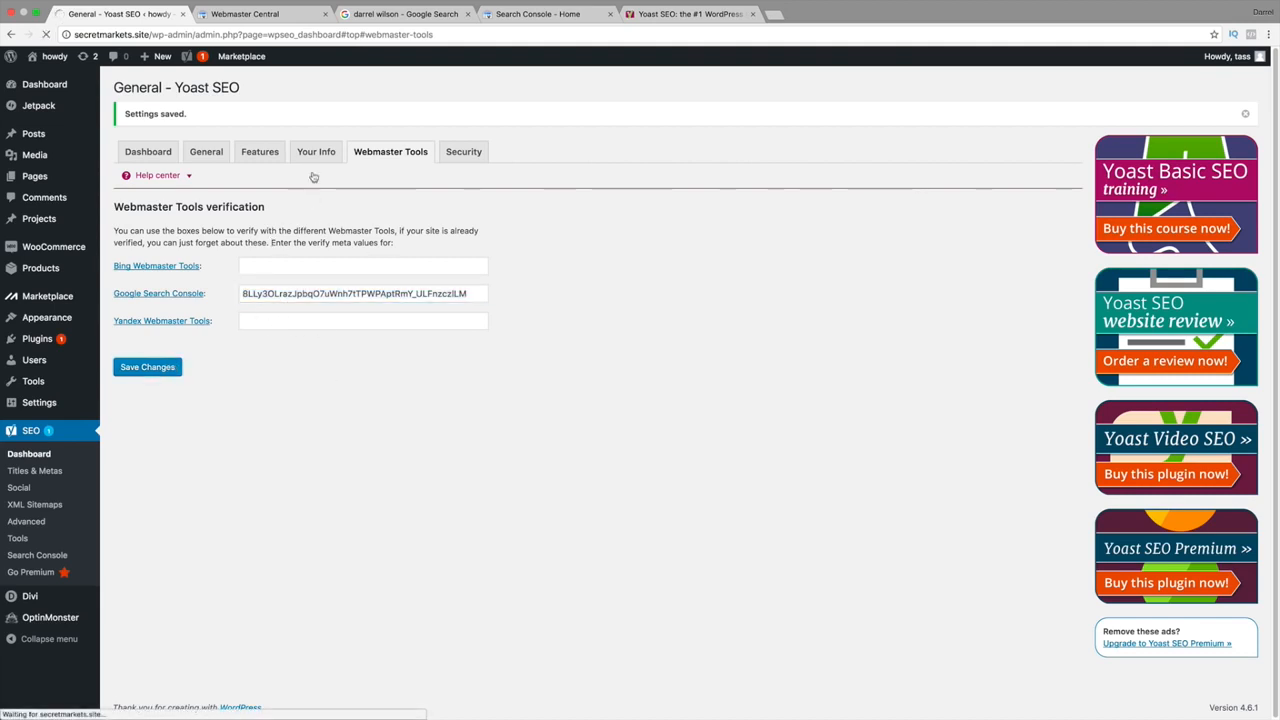
# Save the Security tab, look through the other Dashboard tabs, and go to Titles & Metas.
pyautogui.click(460, 152)
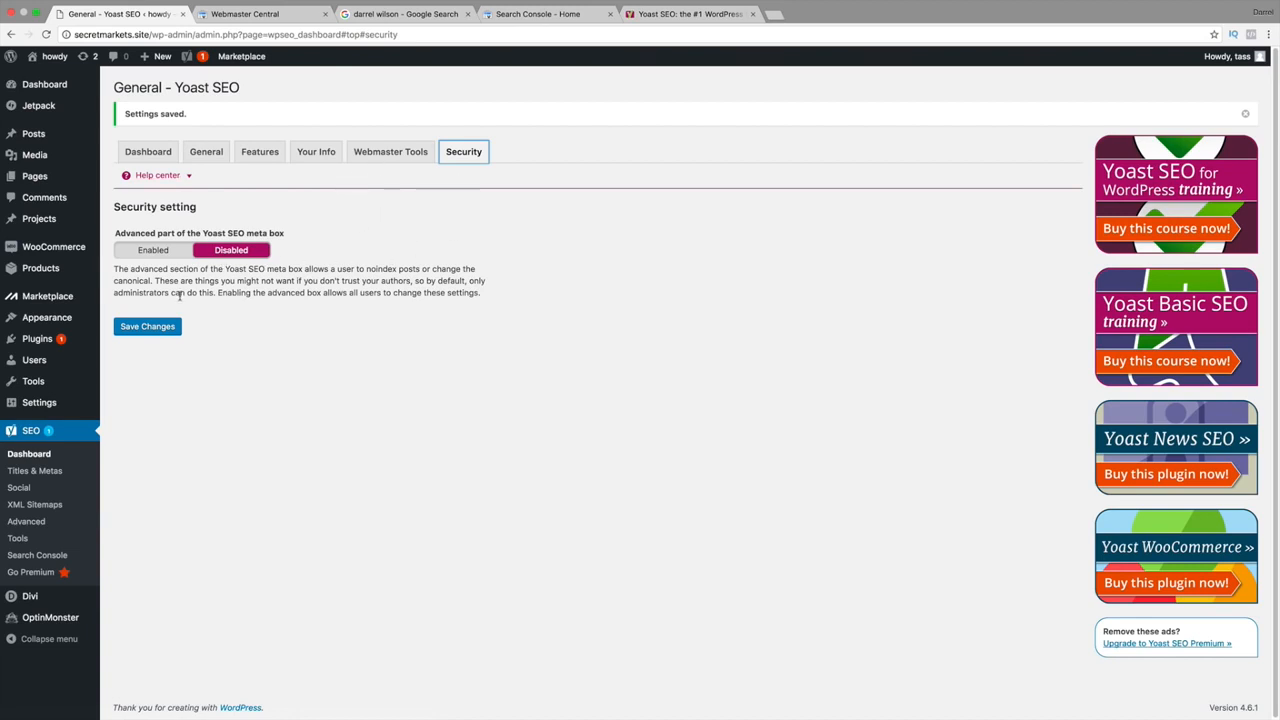
pyautogui.click(157, 324)
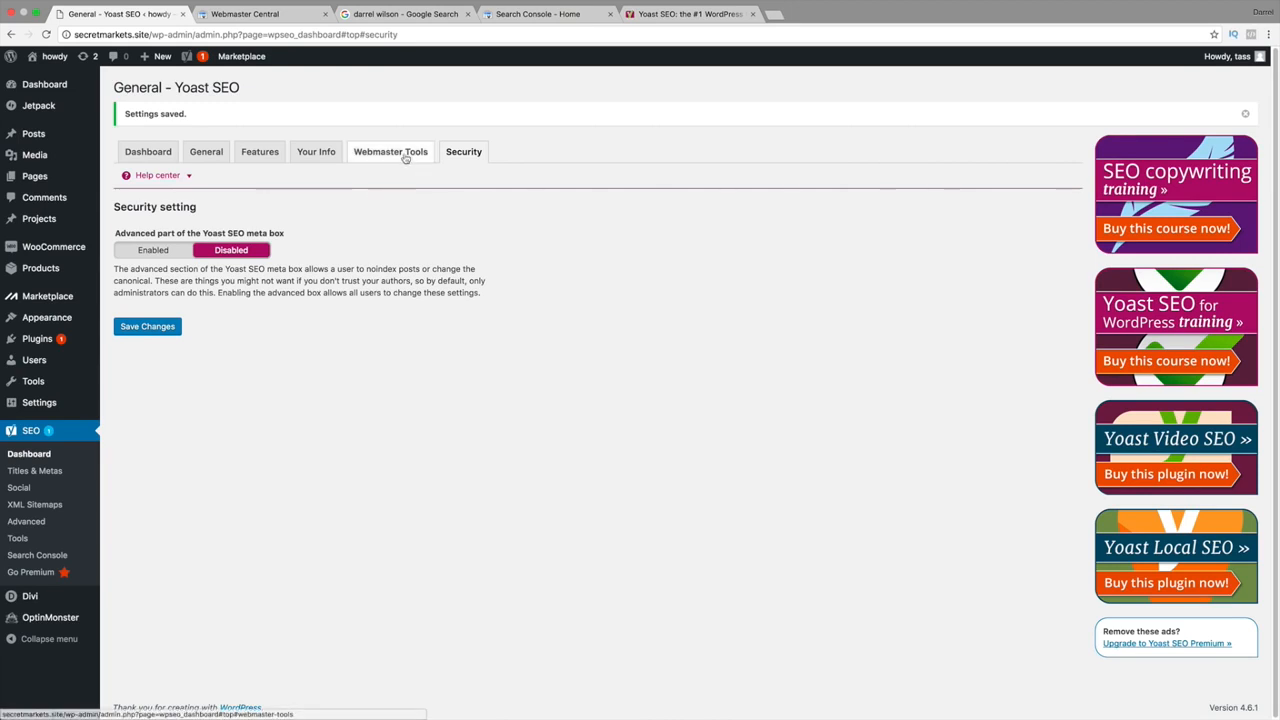
pyautogui.click(400, 155)
pyautogui.click(315, 154)
pyautogui.click(259, 154)
pyautogui.click(199, 154)
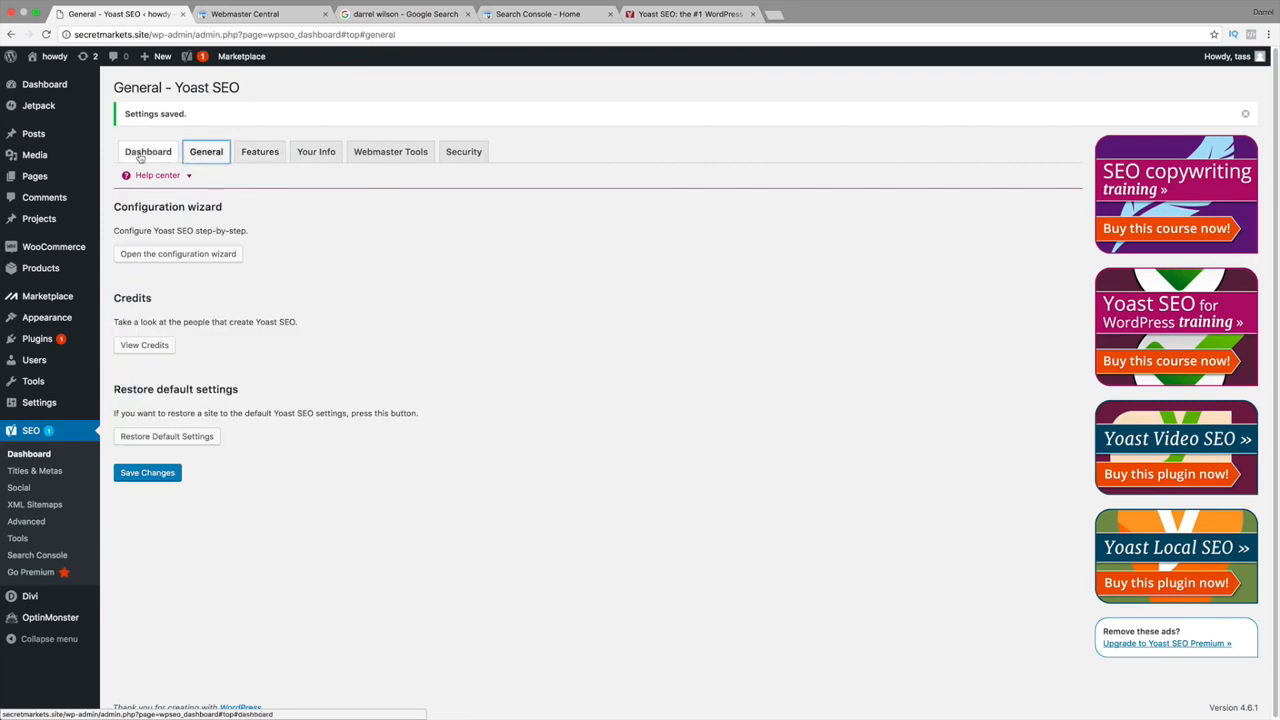
pyautogui.click(145, 151)
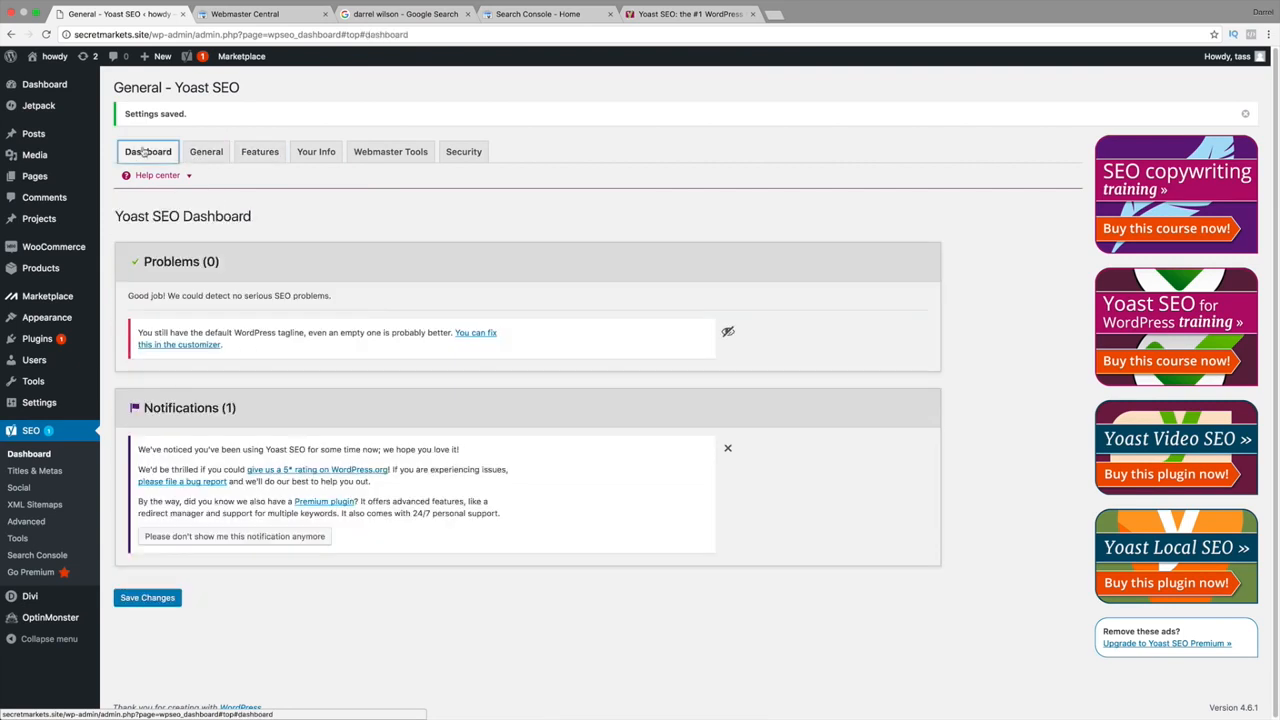
pyautogui.click(39, 474)
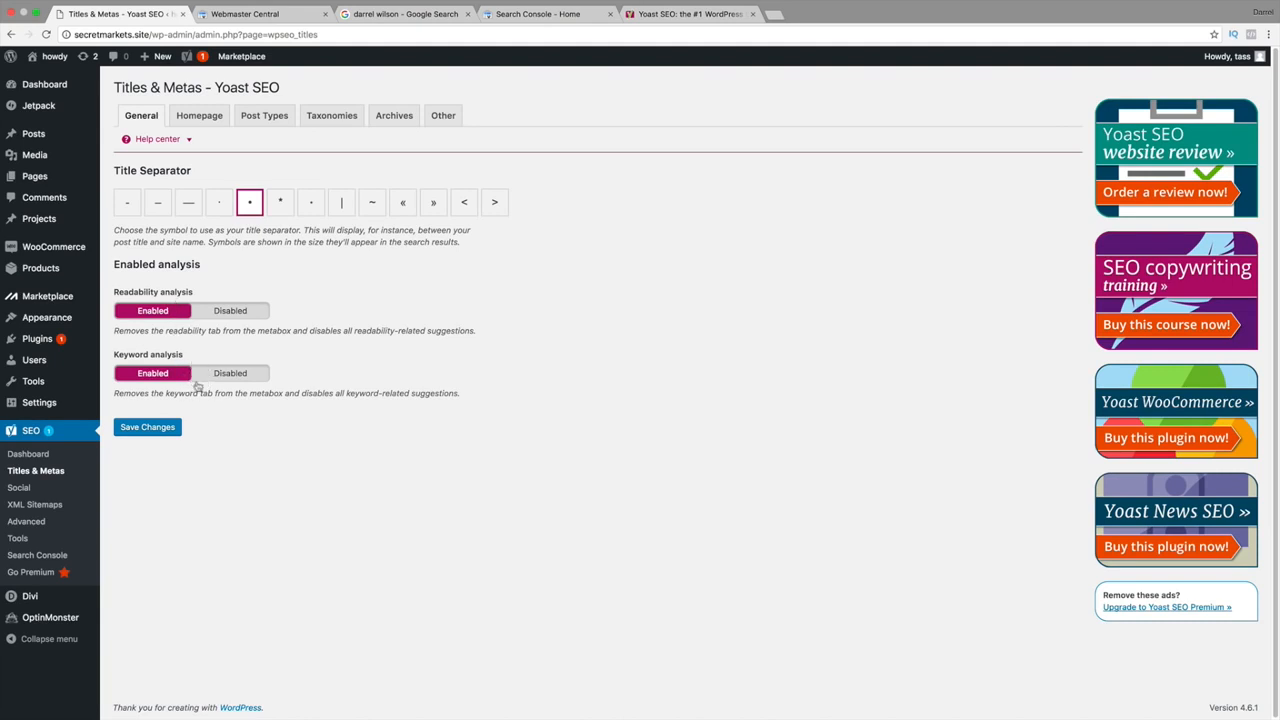
# Save the Titles & Metas General tab and switch to the Homepage tab.
pyautogui.click(178, 425)
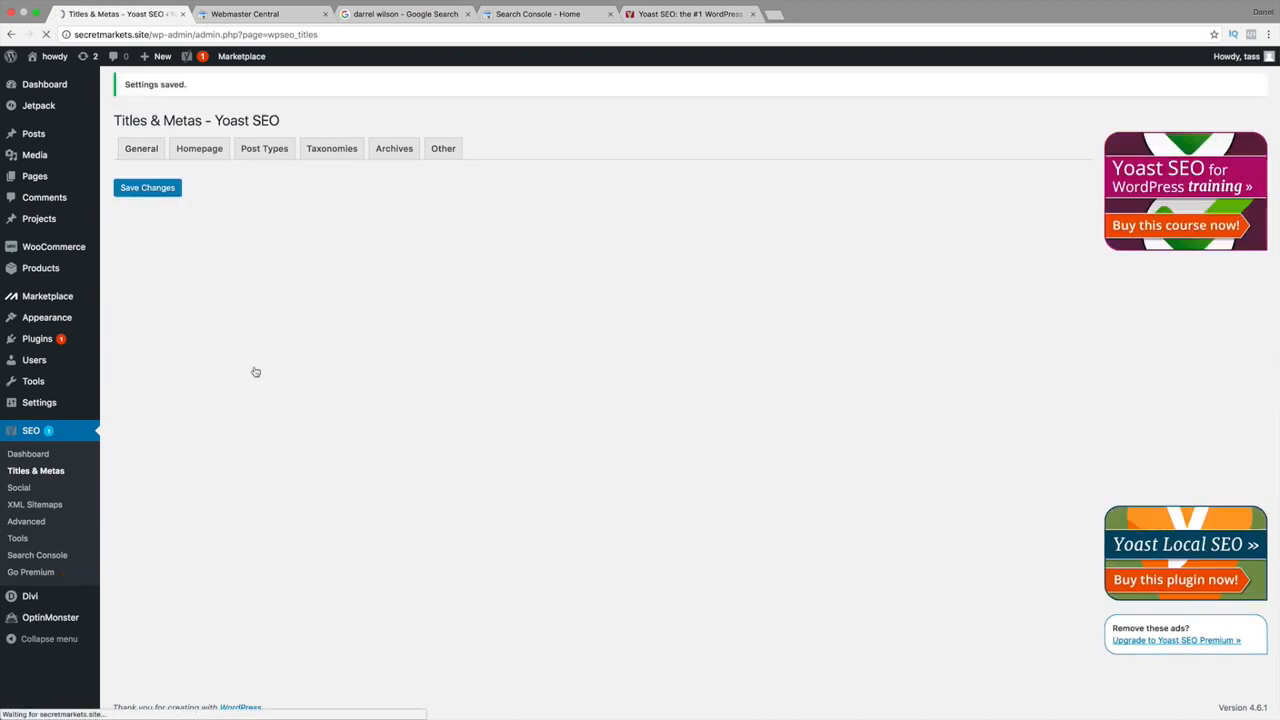
pyautogui.click(205, 153)
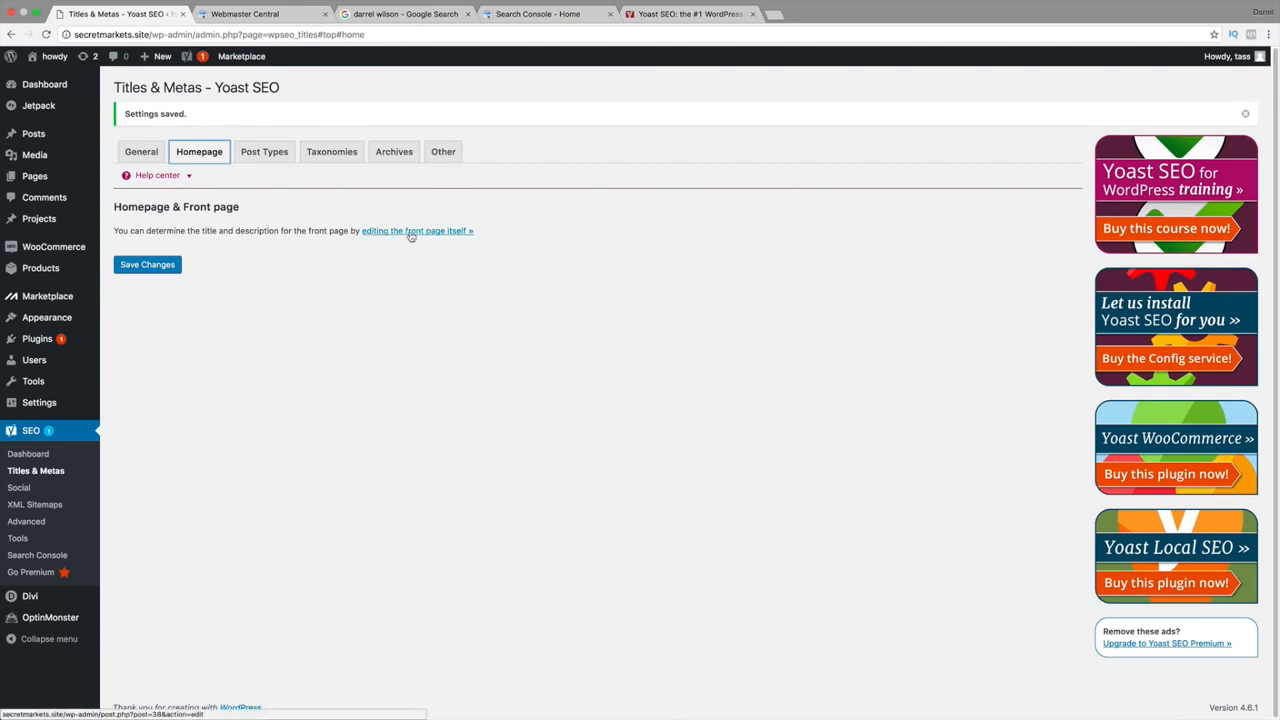
# Set the front page's SEO title to 'Come Buy Our Amazing Clothes! We have a cool Clothing Store!'.
pyautogui.click(410, 231)
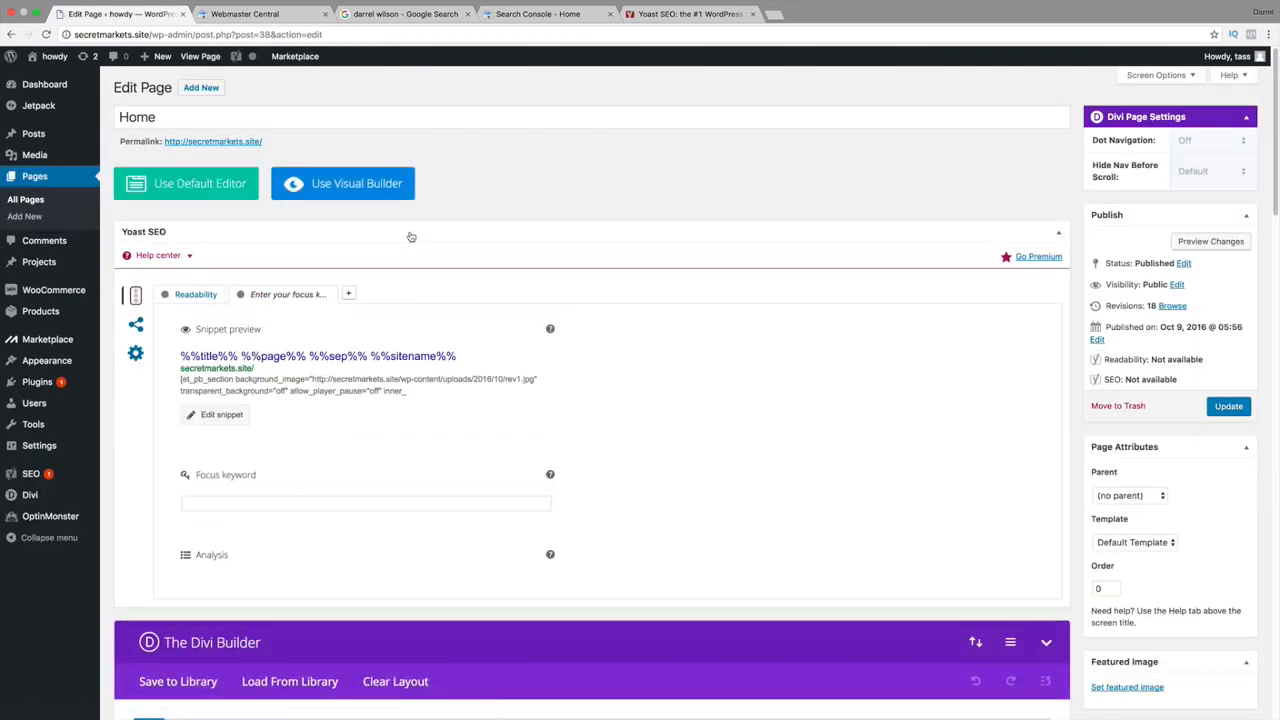
pyautogui.scroll(-1, 290, 390)
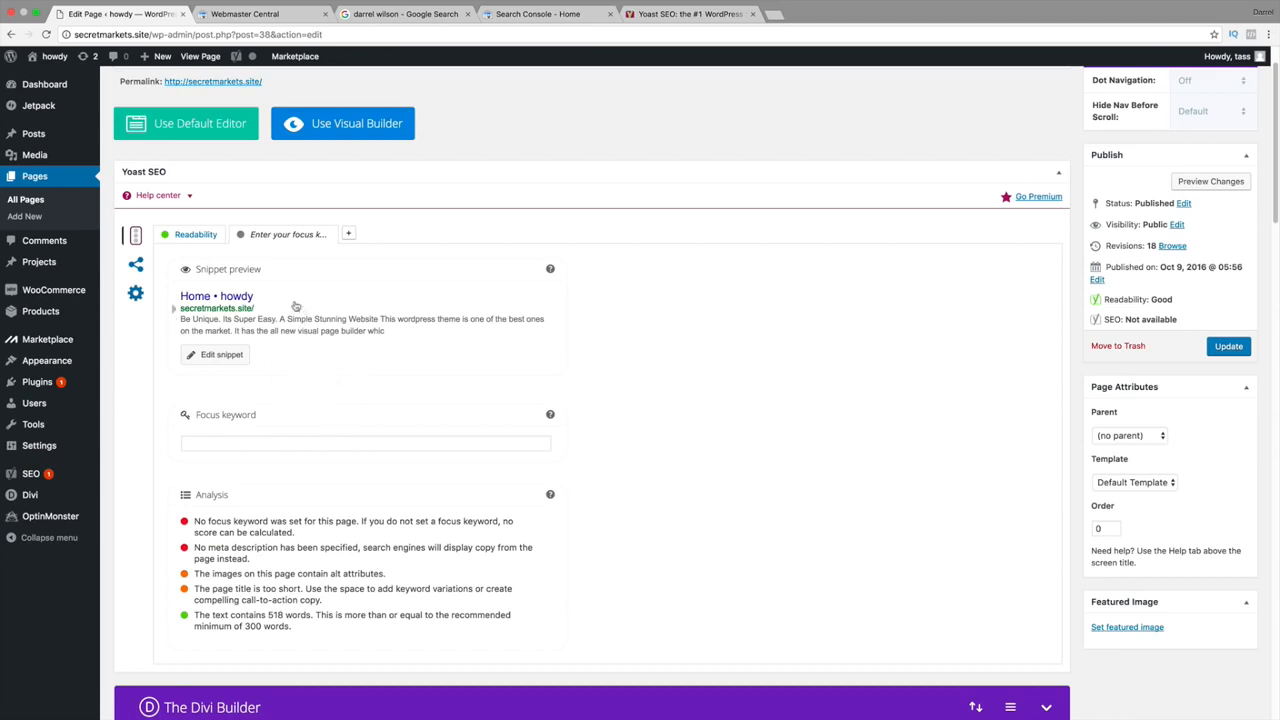
pyautogui.click(250, 298)
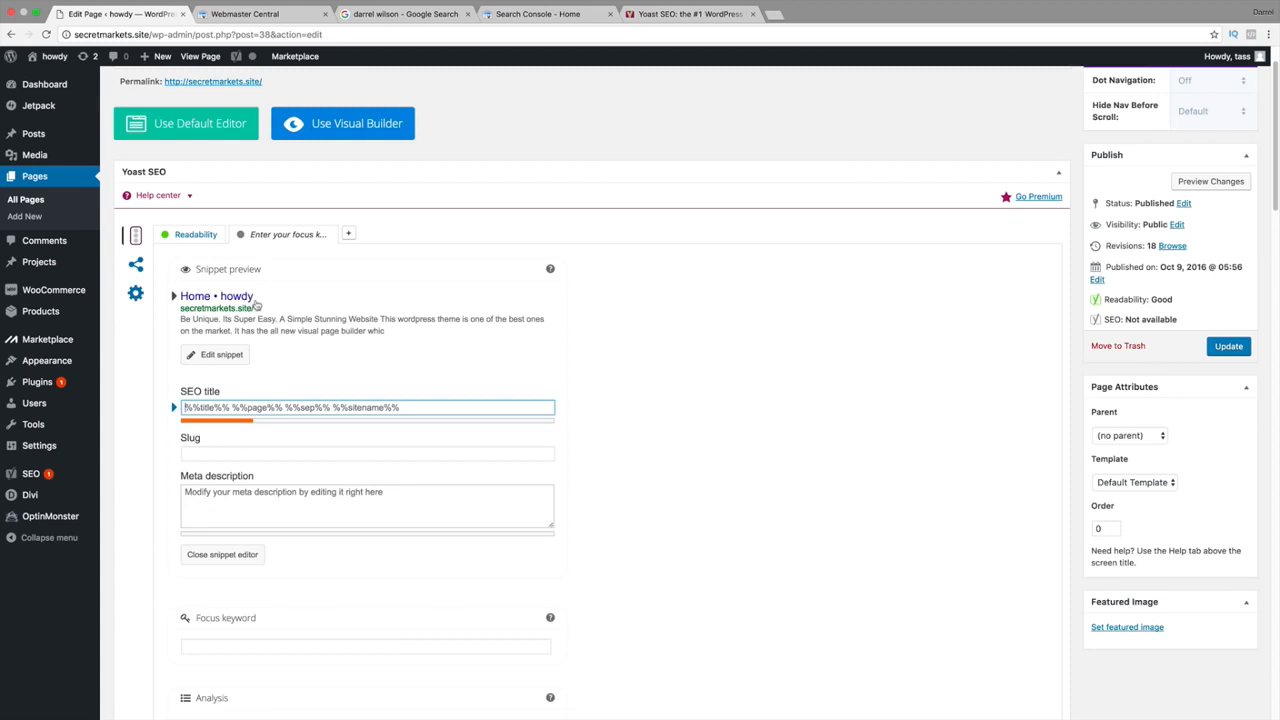
pyautogui.click(224, 407)
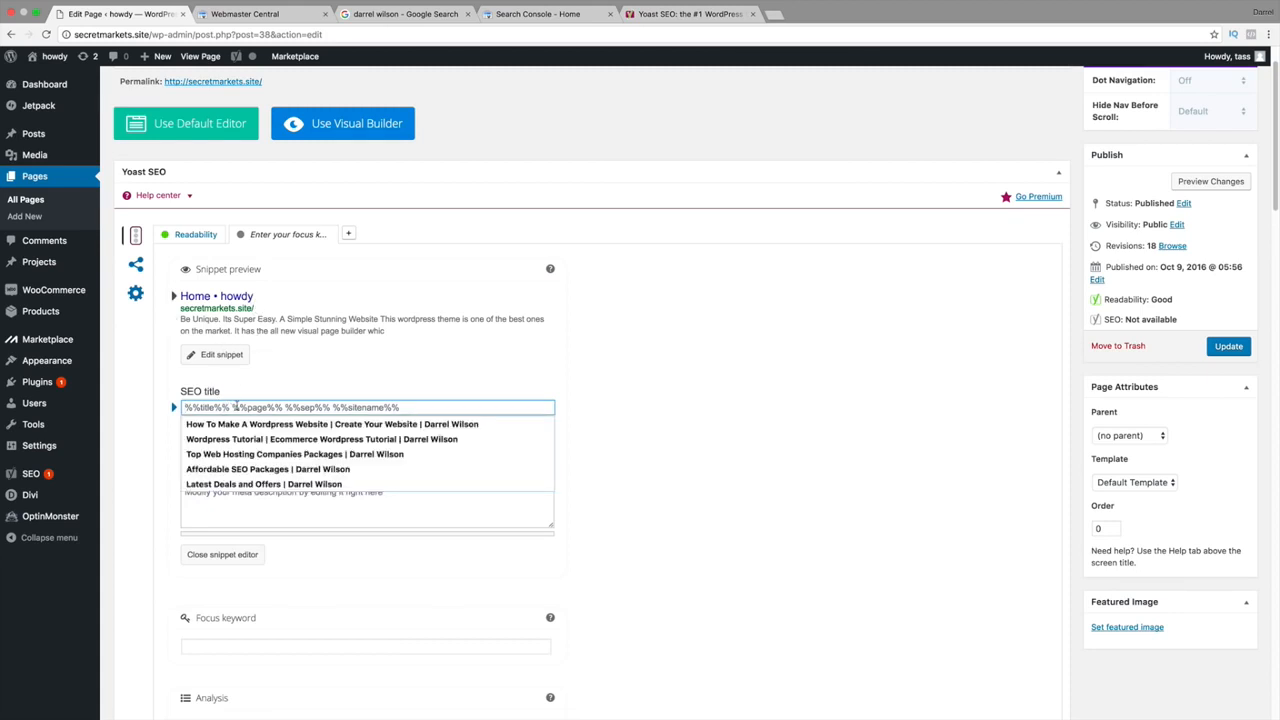
pyautogui.write('Latest')
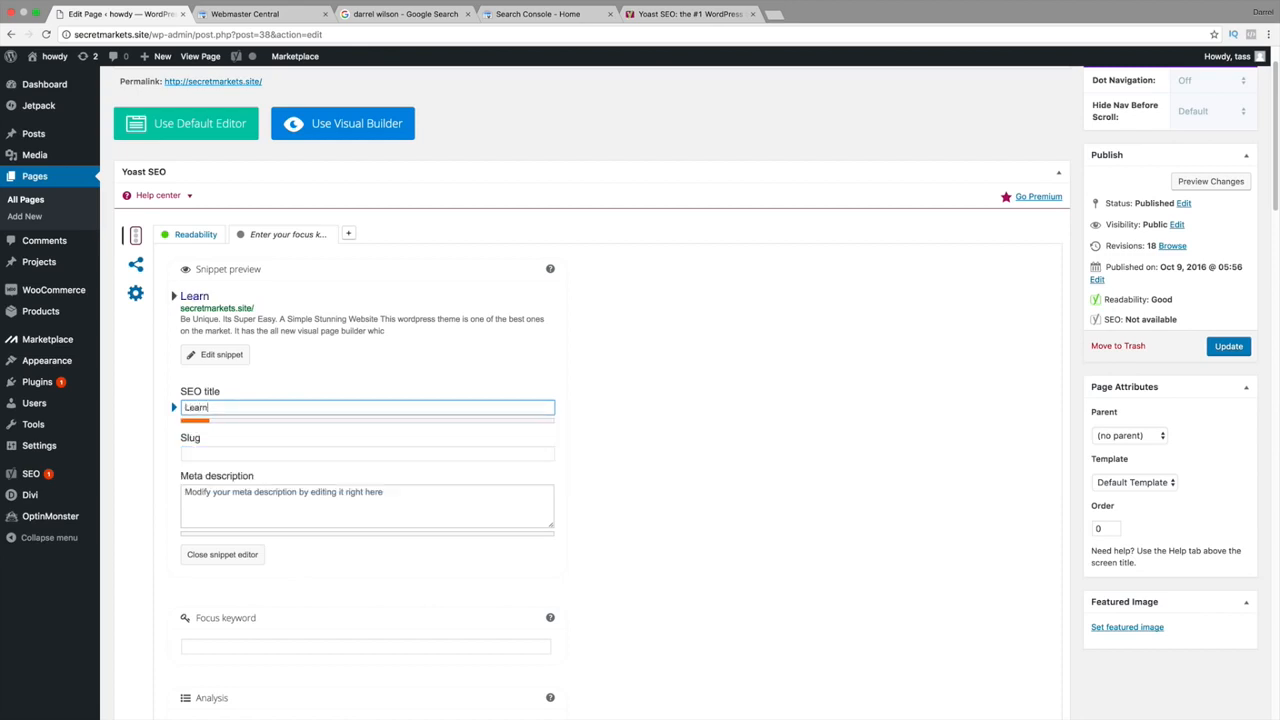
pyautogui.press('BackSpace')
pyautogui.press('BackSpace')
pyautogui.press('BackSpace')
pyautogui.press('BackSpace')
pyautogui.press('BackSpace')
pyautogui.press('BackSpace')
pyautogui.write('C')
pyautogui.press('BackSpace')
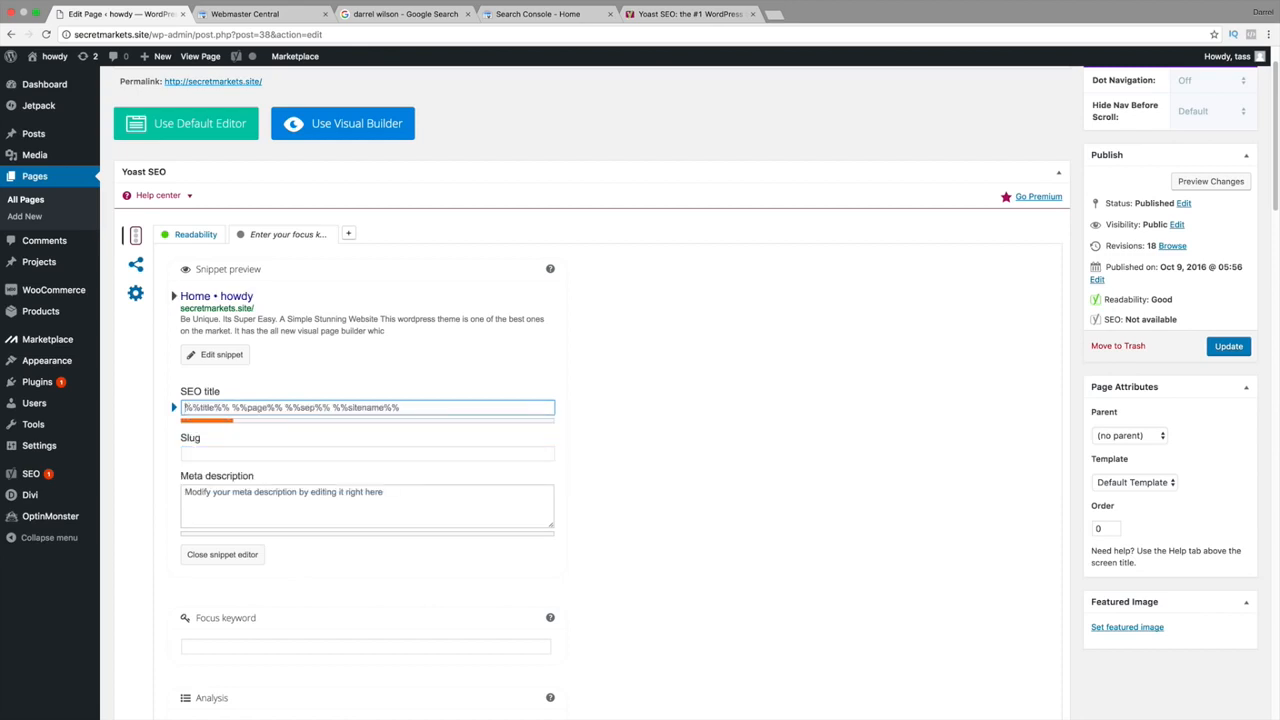
pyautogui.write('Come Buy Our')
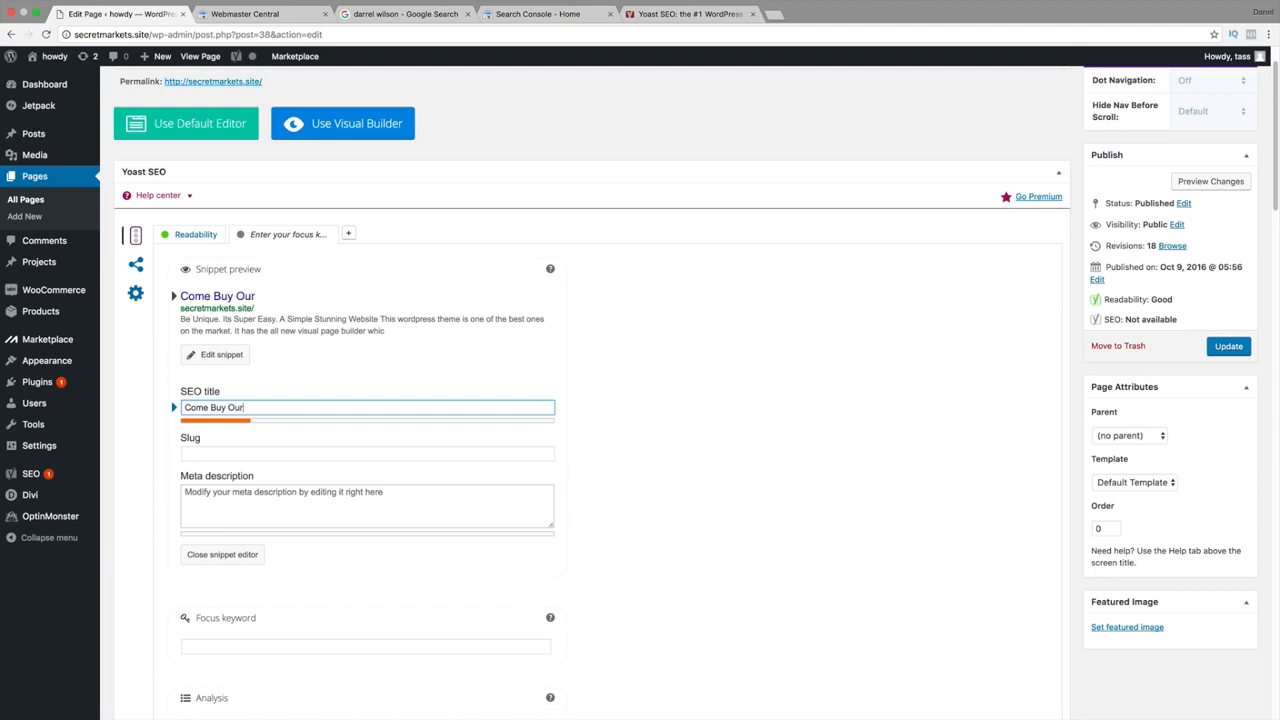
pyautogui.write(' Amazing CLothes')
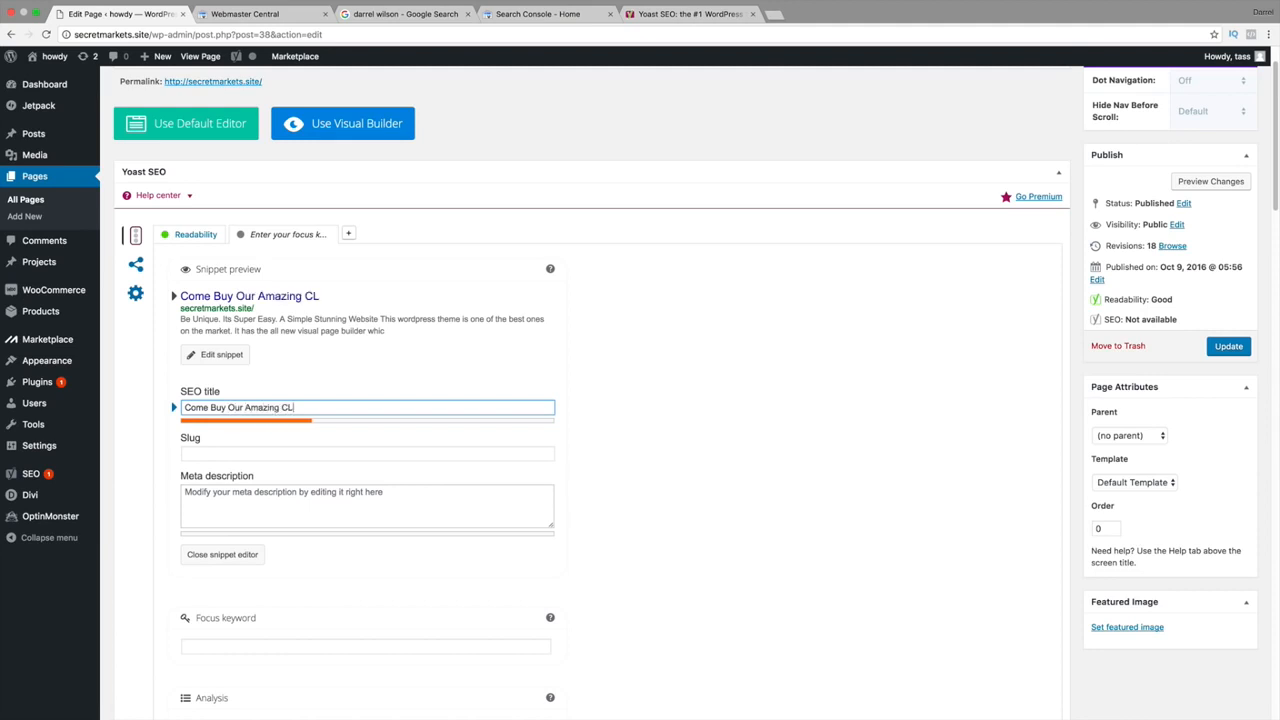
pyautogui.press('BackSpace')
pyautogui.press('BackSpace')
pyautogui.press('BackSpace')
pyautogui.press('BackSpace')
pyautogui.press('BackSpace')
pyautogui.press('BackSpace')
pyautogui.write('kl')
pyautogui.write('lothes! We hav')
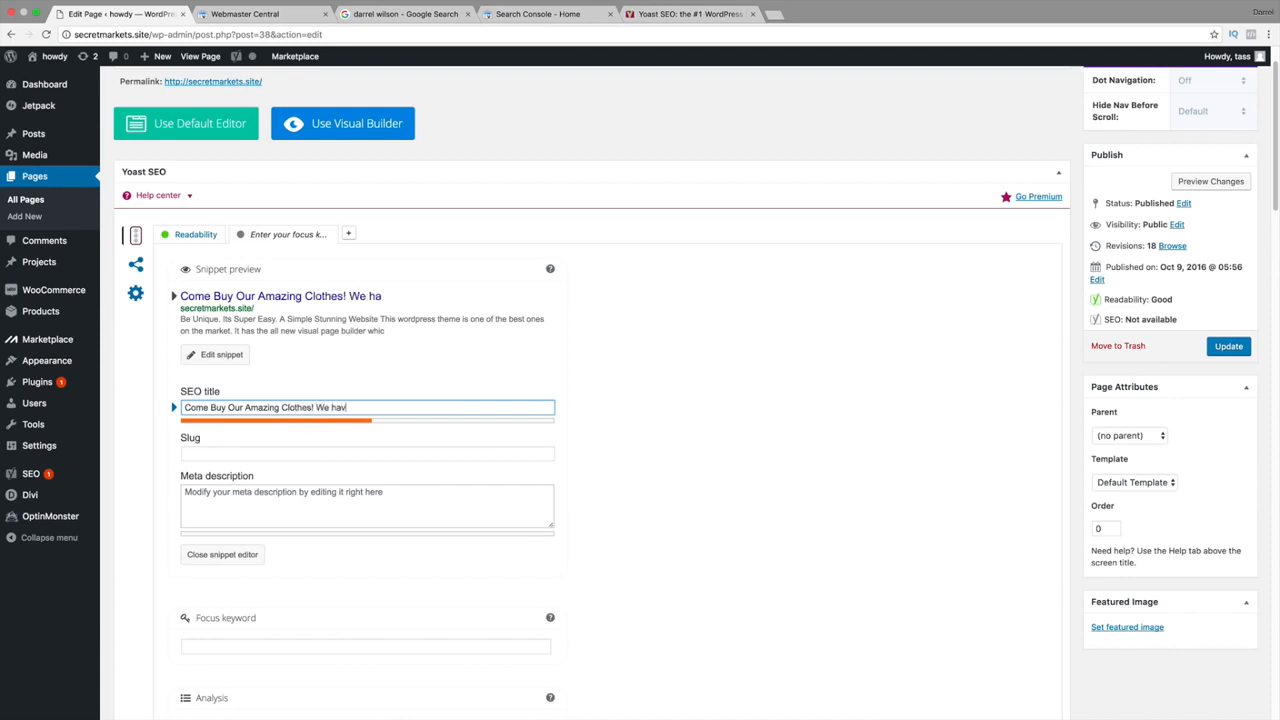
pyautogui.write('e a cool Clothing ')
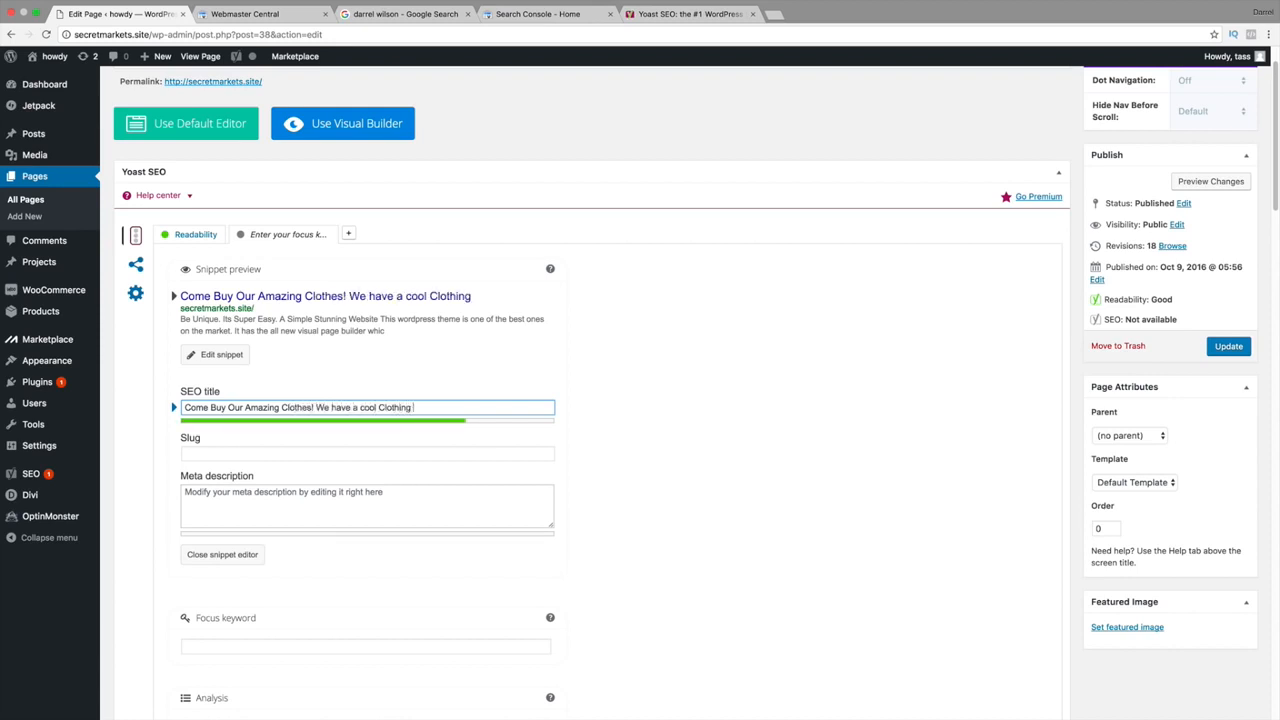
pyautogui.write('Store!')
pyautogui.press('Tab')
pyautogui.press('Tab')
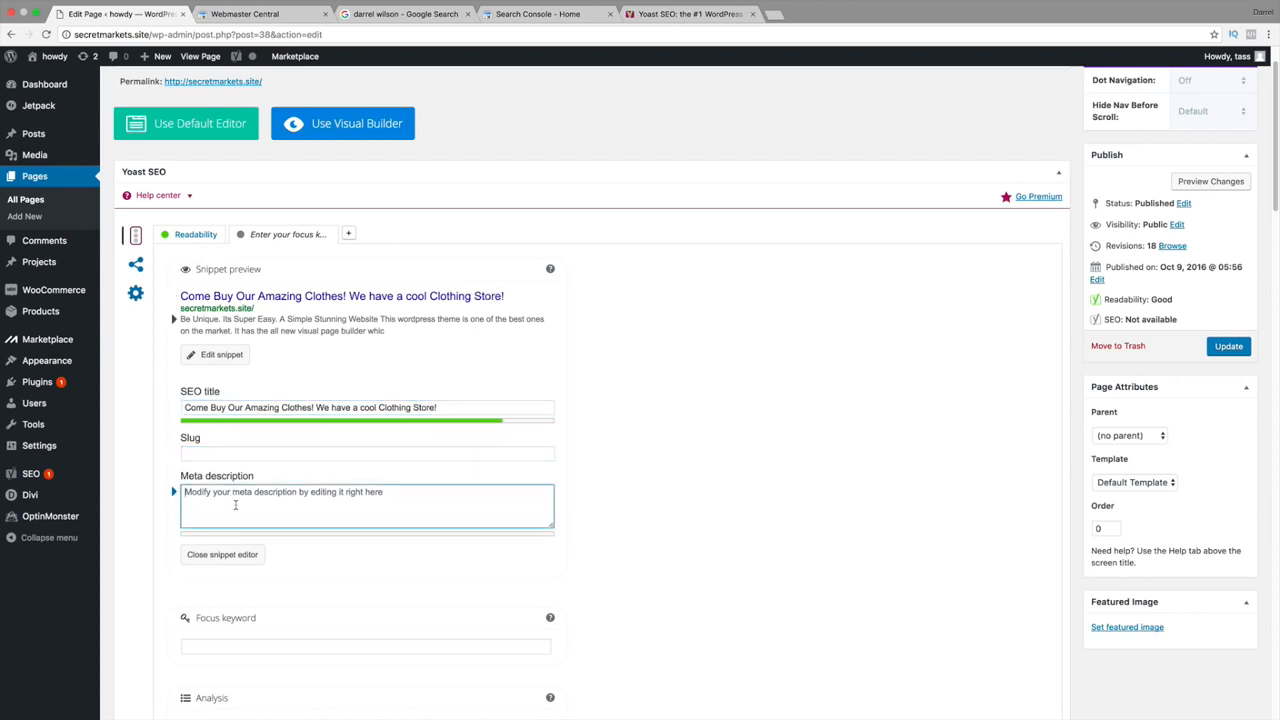
# Write the front page meta description about the clothing store, correcting 'amazong' to 'amazing'.
pyautogui.write('This is a')
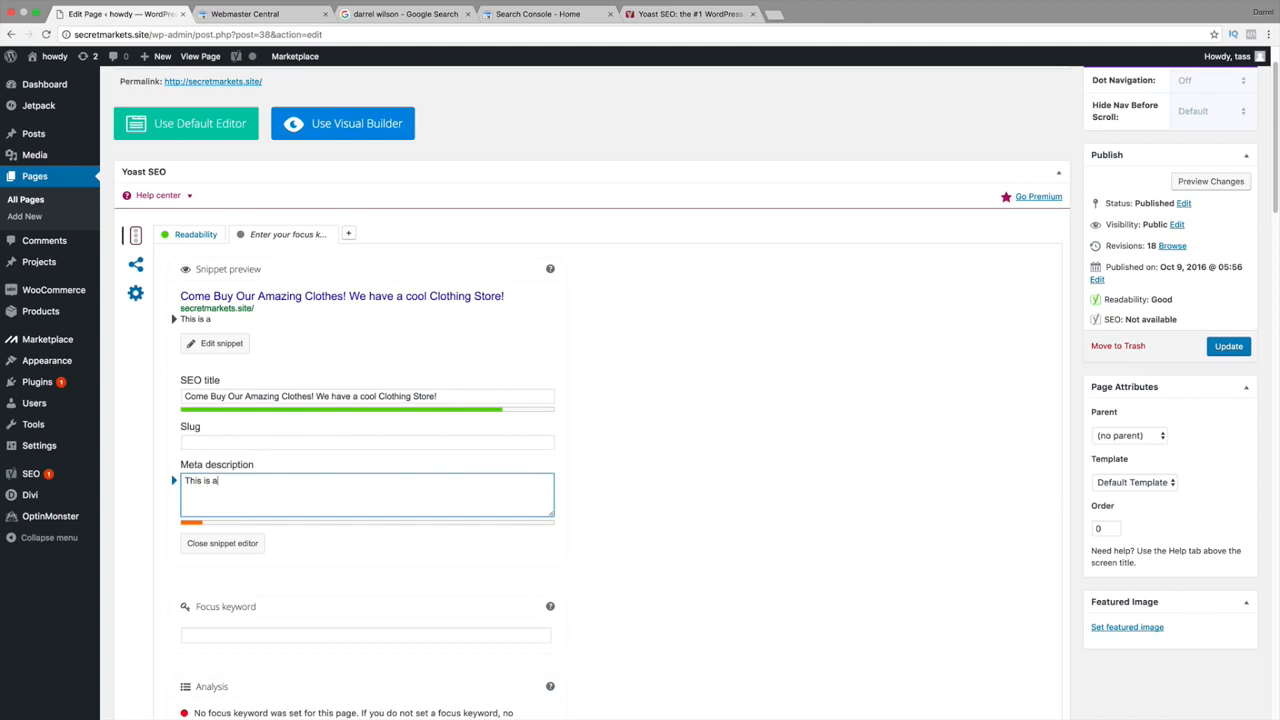
pyautogui.write(' cool clothing stor')
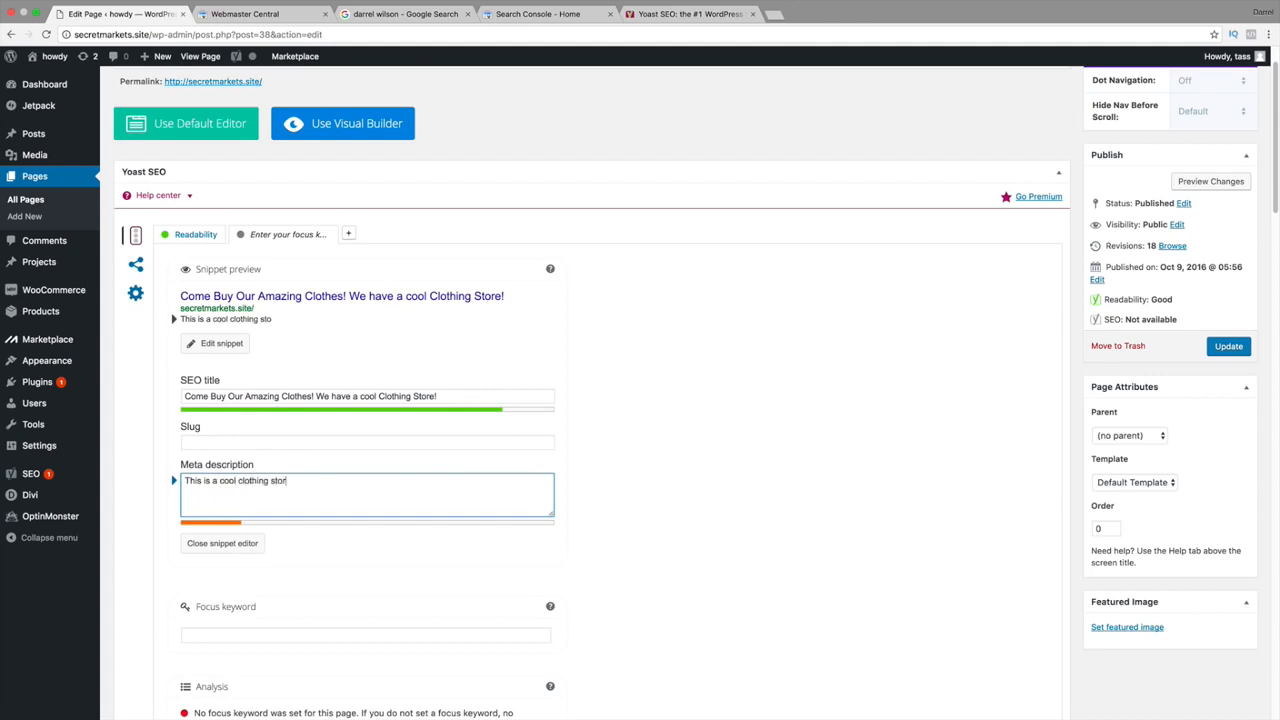
pyautogui.write('e we sell really nic')
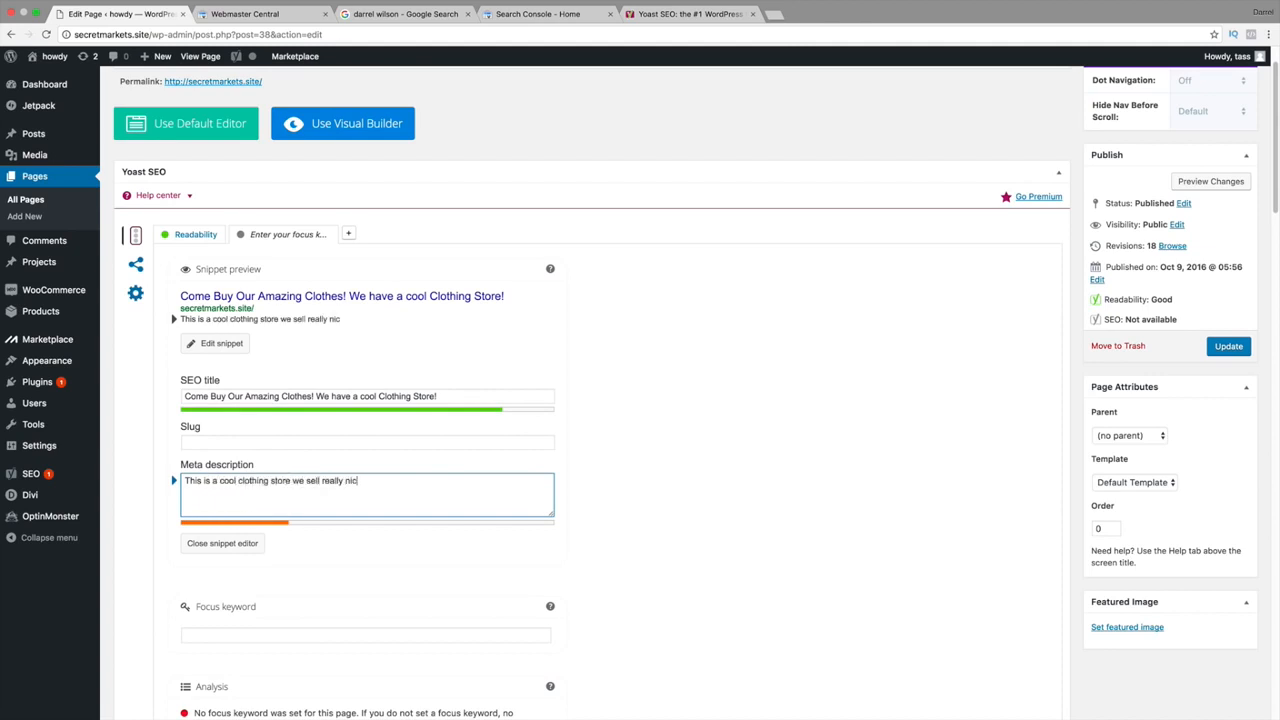
pyautogui.write('e clothes. Come')
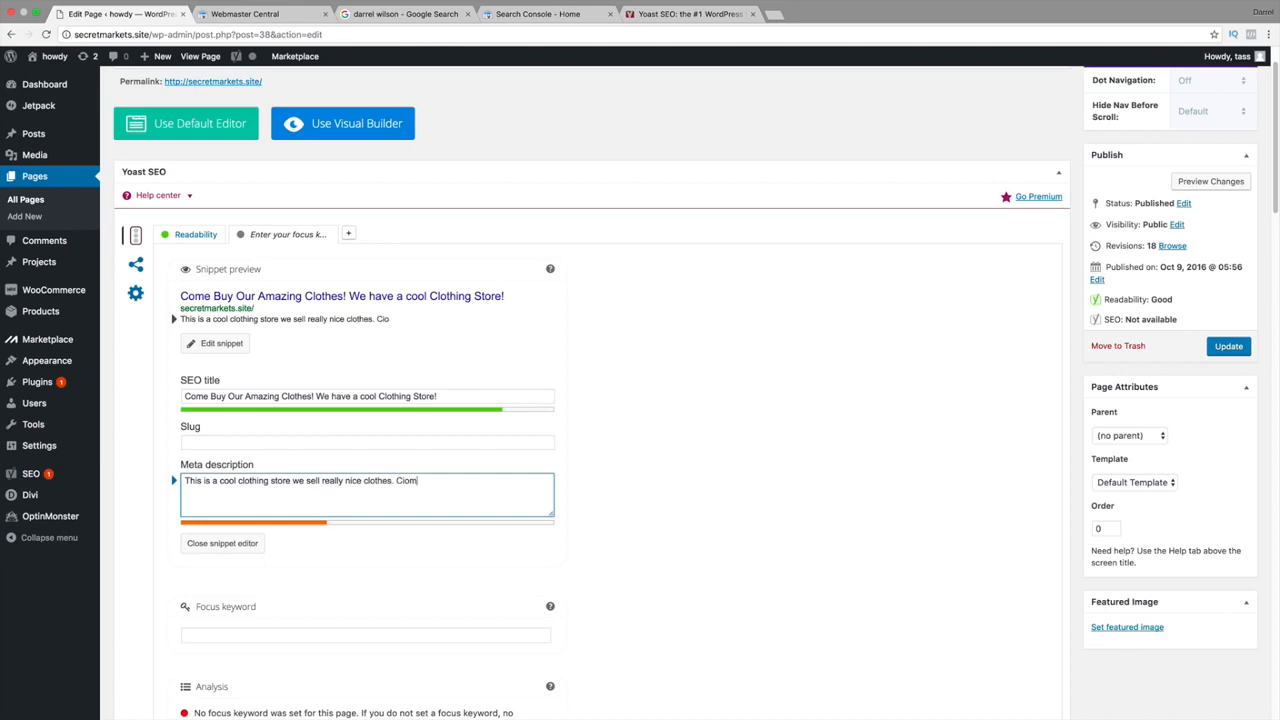
pyautogui.press('BackSpace')
pyautogui.press('BackSpace')
pyautogui.press('BackSpace')
pyautogui.press('BackSpace')
pyautogui.write('ome learn a;ll about')
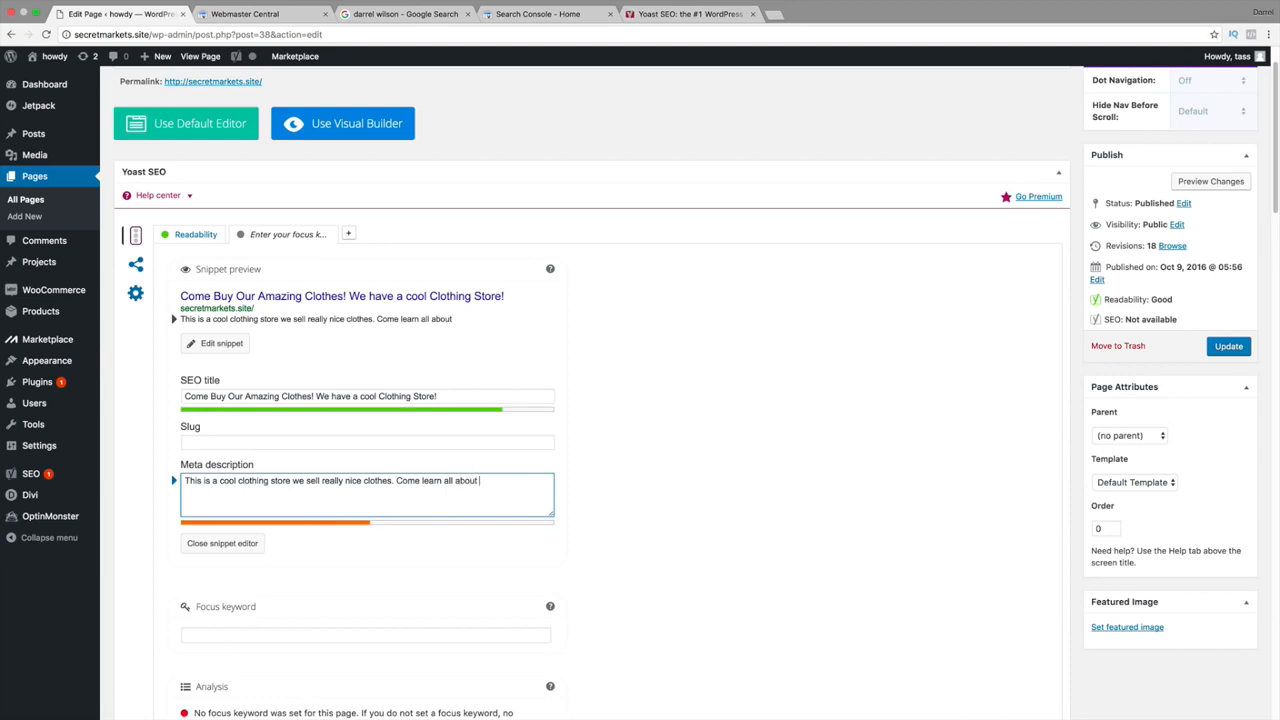
pyautogui.write(' our store a')
pyautogui.write('nd our amazong ')
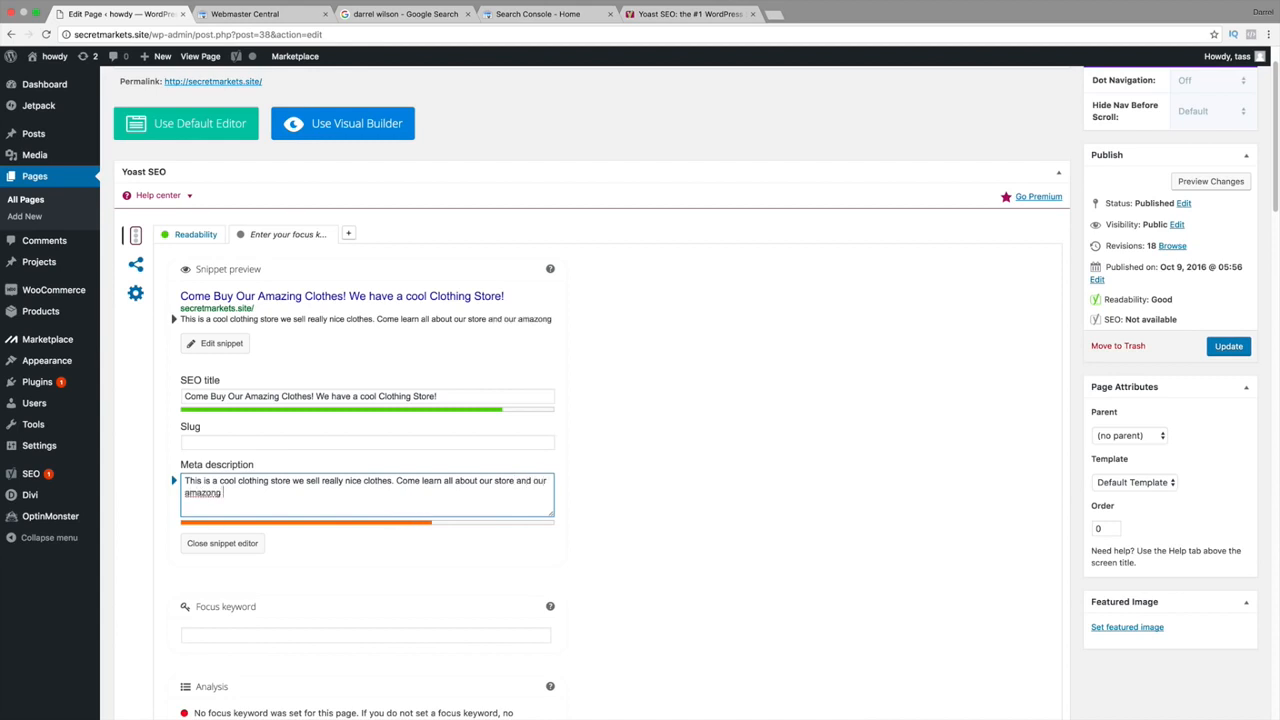
pyautogui.write('clothing brands')
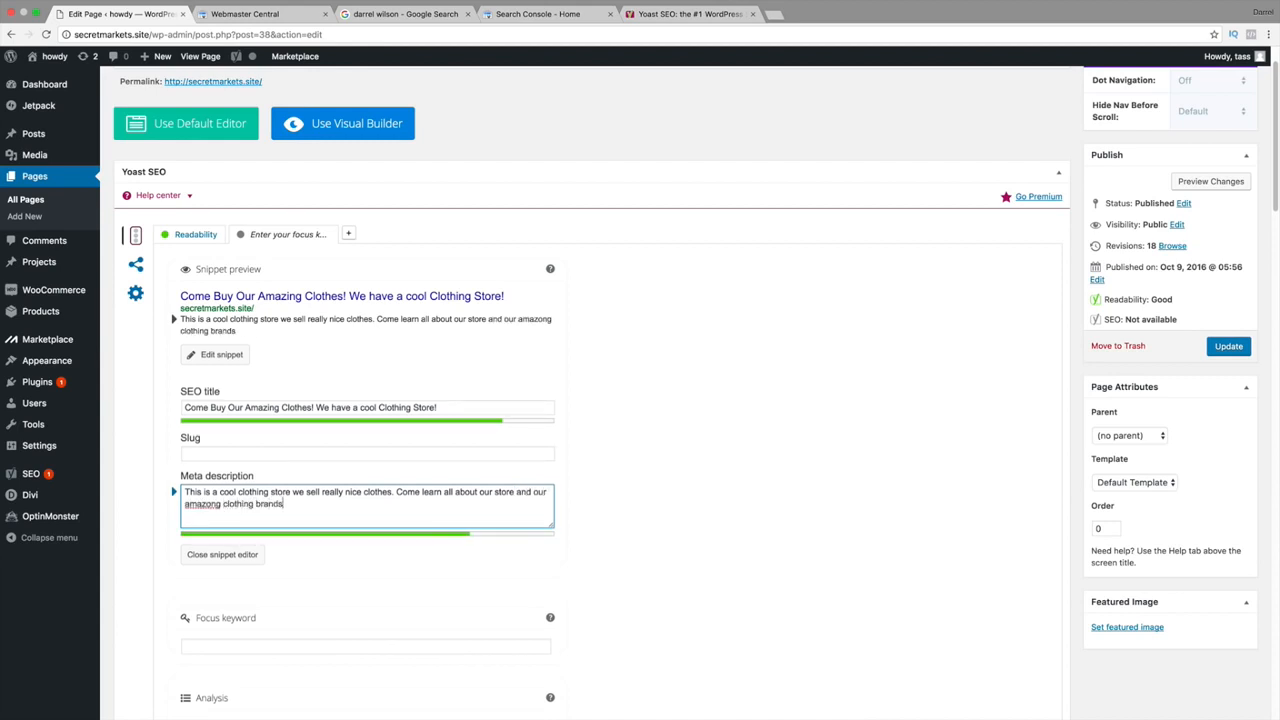
pyautogui.write(' for sale!')
pyautogui.rightClick(224, 506)
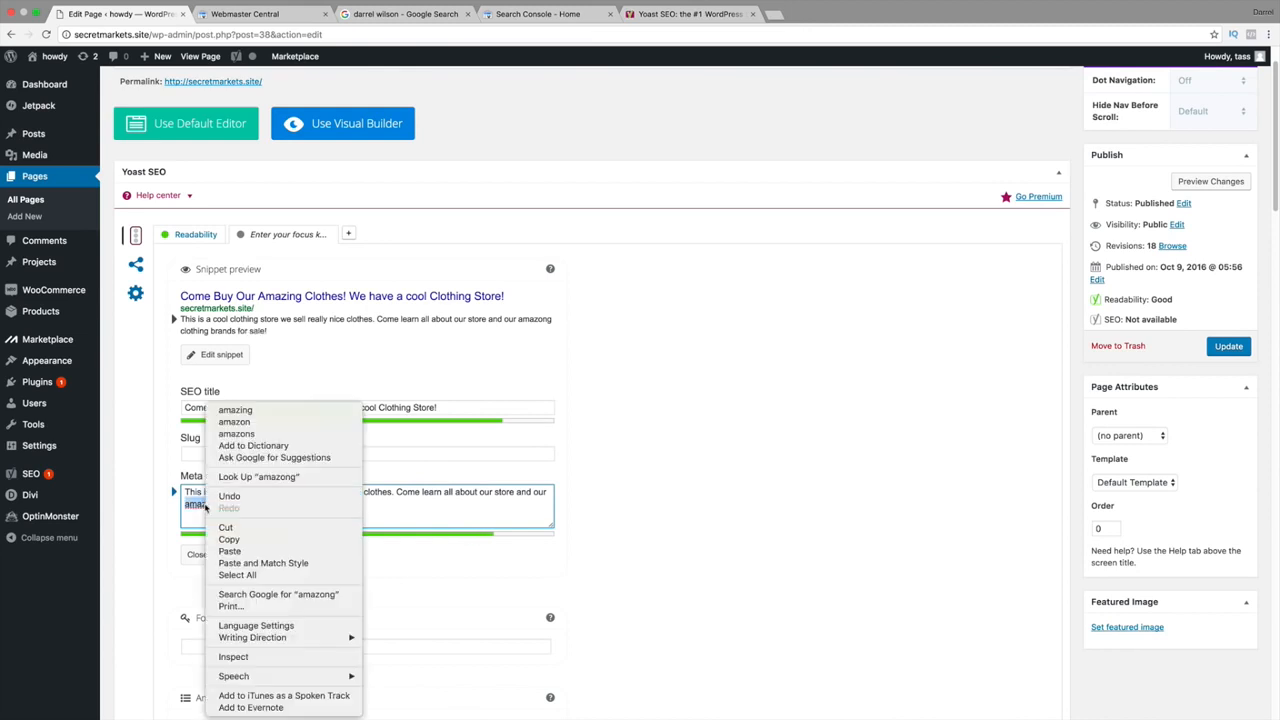
pyautogui.click(245, 414)
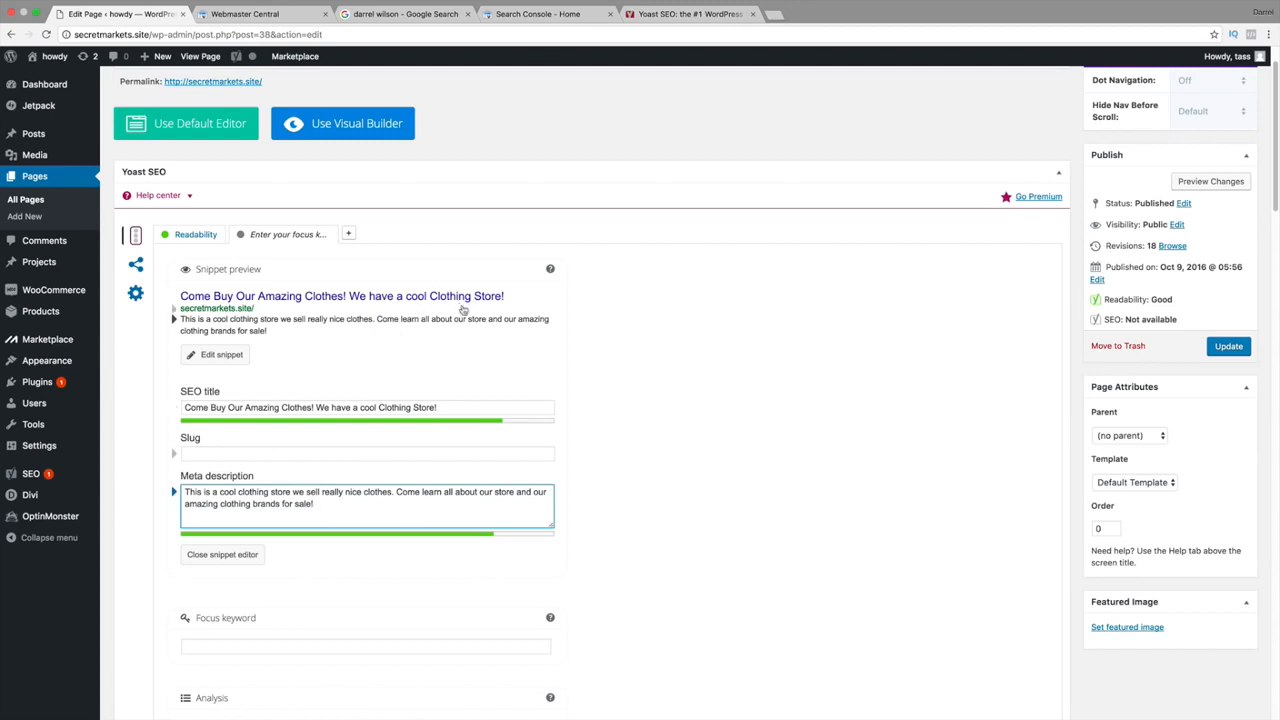
pyautogui.scroll(-2, 467, 355)
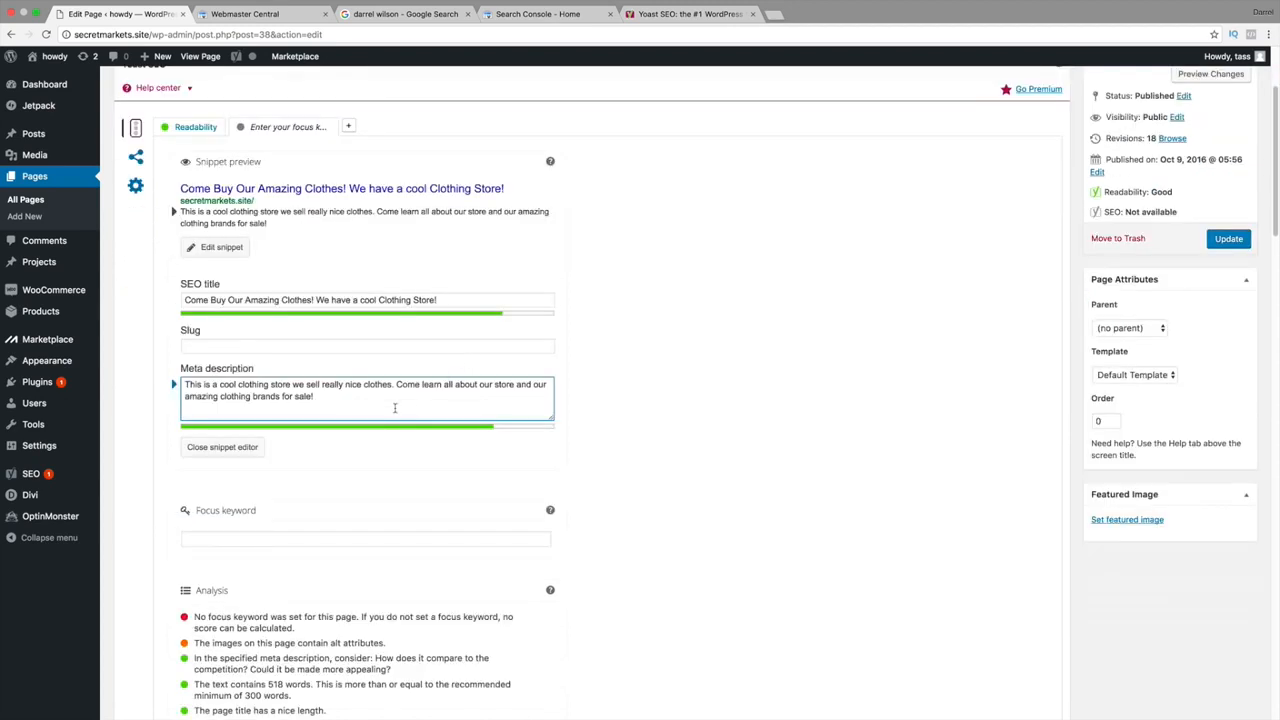
# Enter 'Clothing' as the focus keyword and review the notes on title length and keyword use.
pyautogui.click(270, 540)
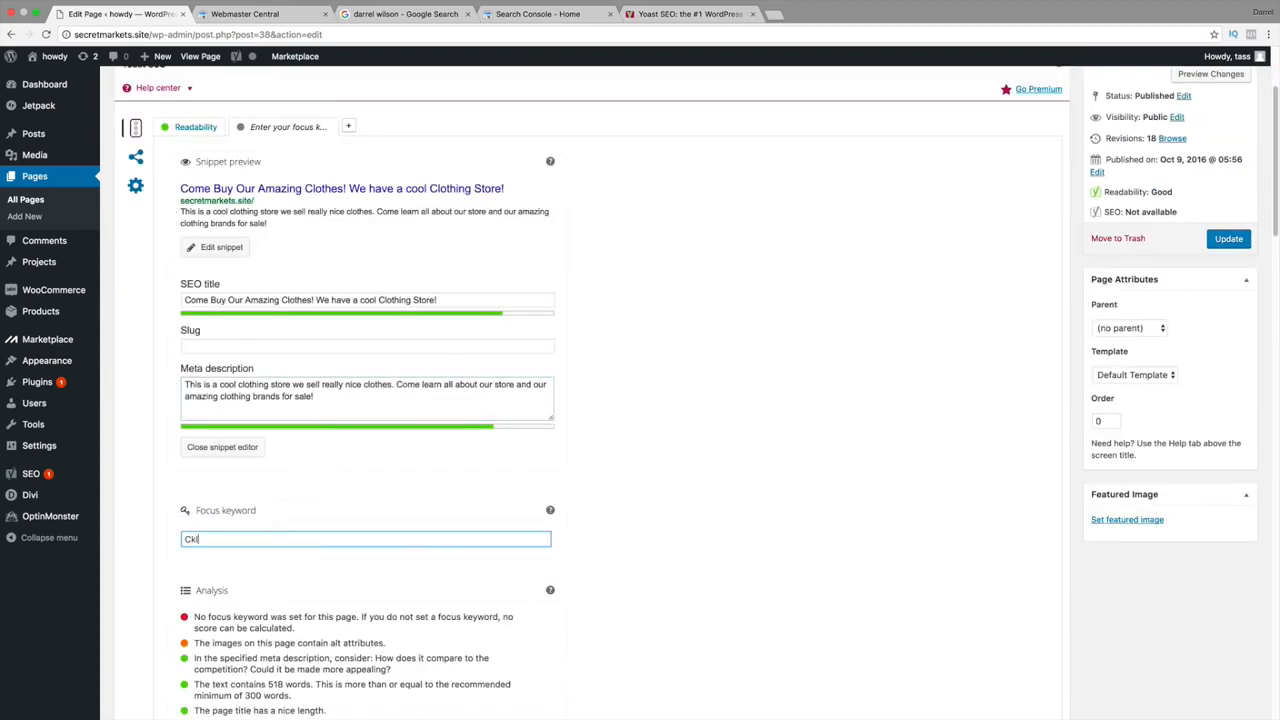
pyautogui.write('Clothing')
pyautogui.click(766, 537)
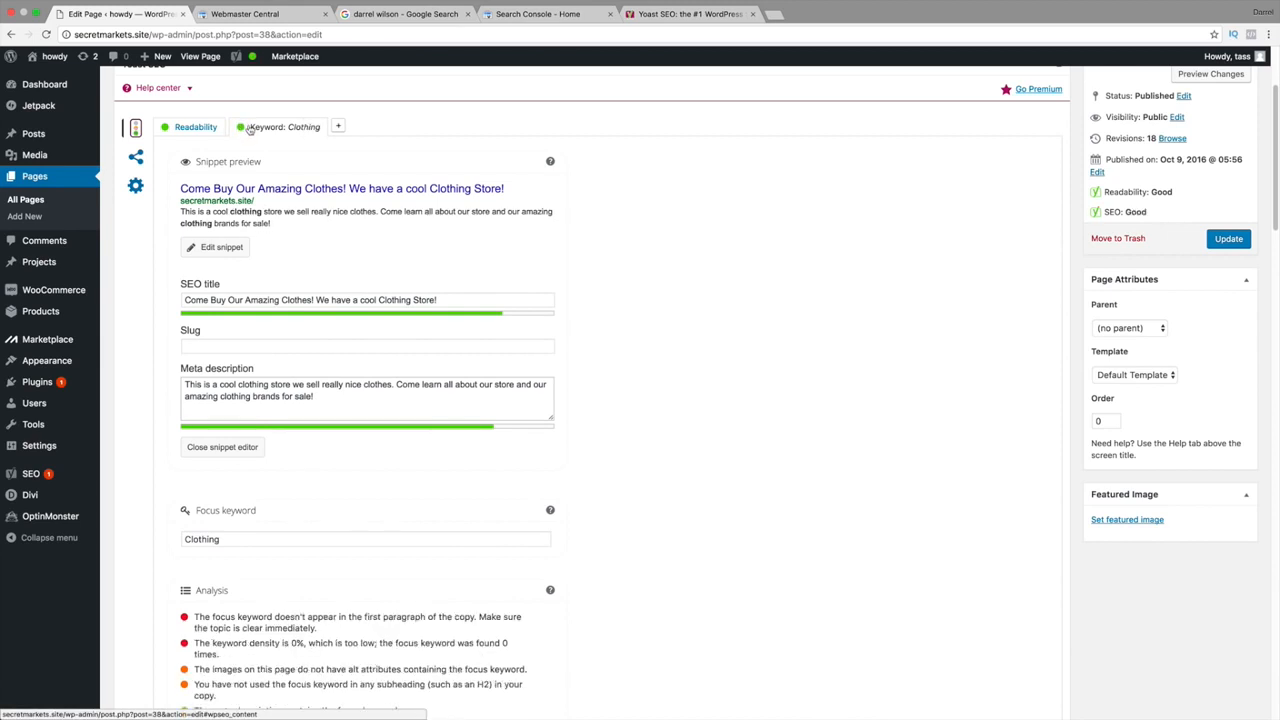
pyautogui.scroll(-3, 290, 450)
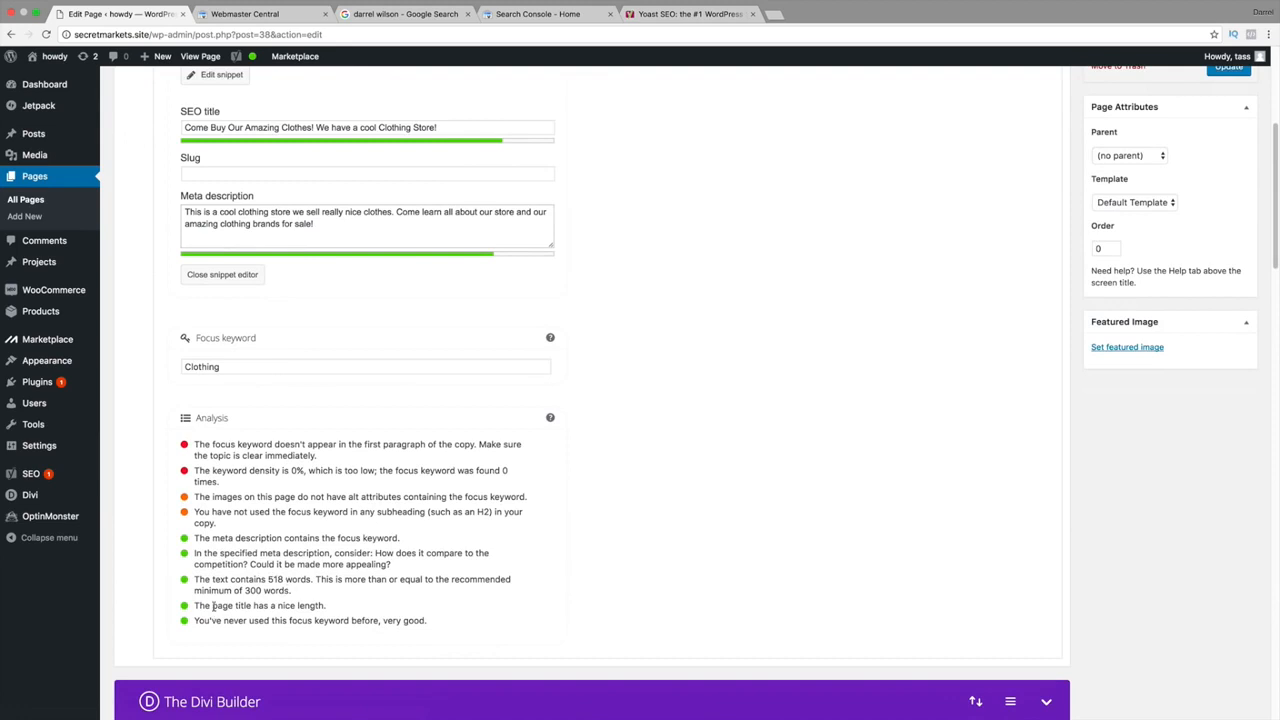
pyautogui.moveTo(212, 606); pyautogui.dragTo(318, 606)
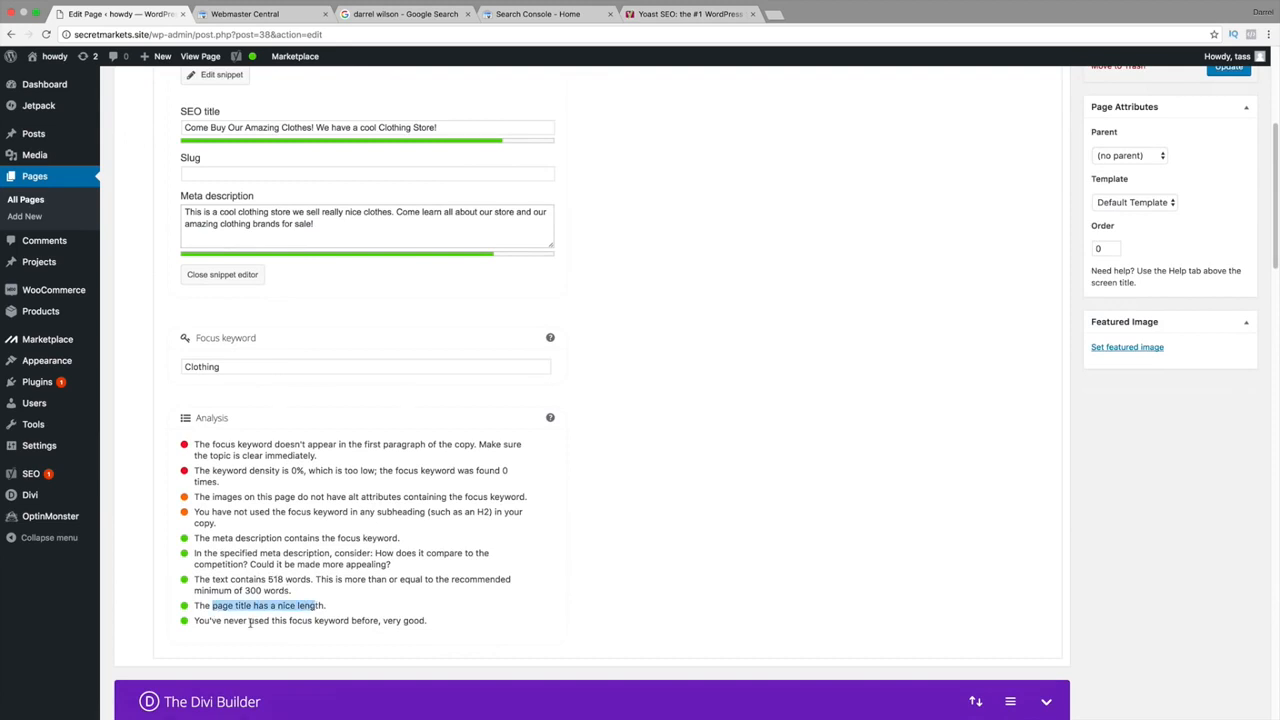
pyautogui.moveTo(223, 620); pyautogui.dragTo(352, 620)
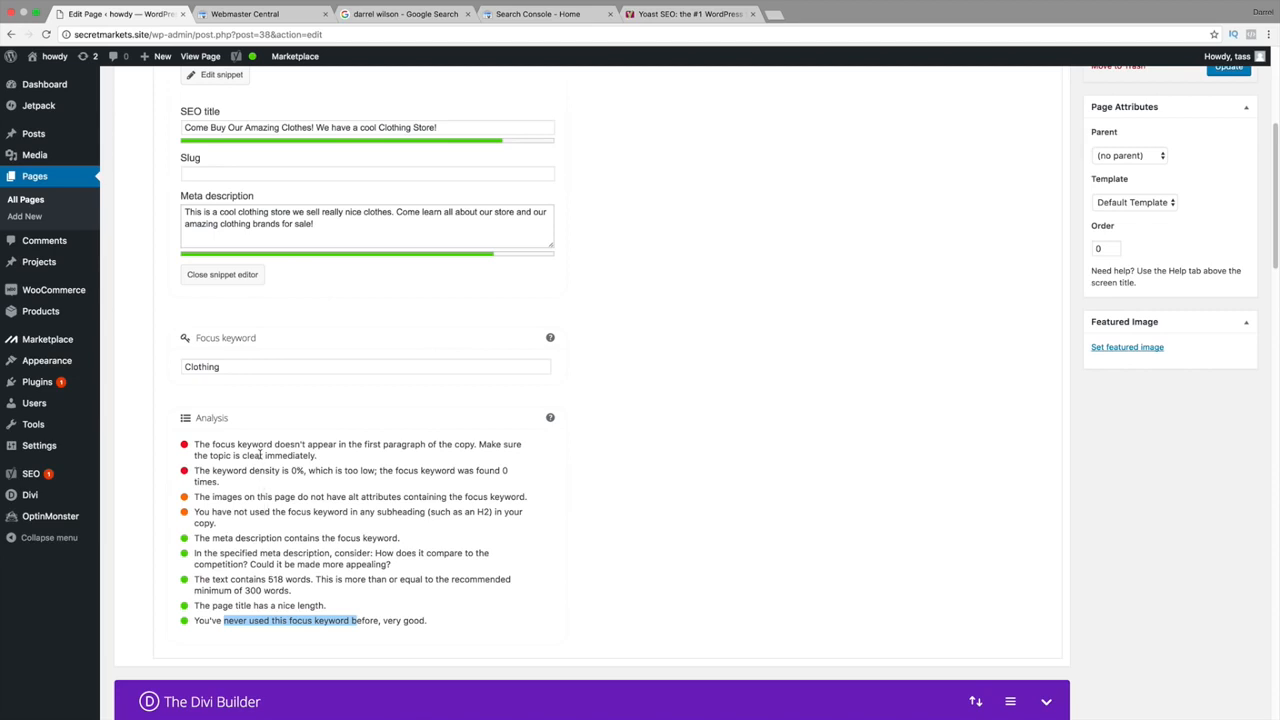
pyautogui.scroll(3, 259, 453)
# Change the focus keyword to 'Clothing Store', then replace it with 'Tamale'.
pyautogui.click(260, 450)
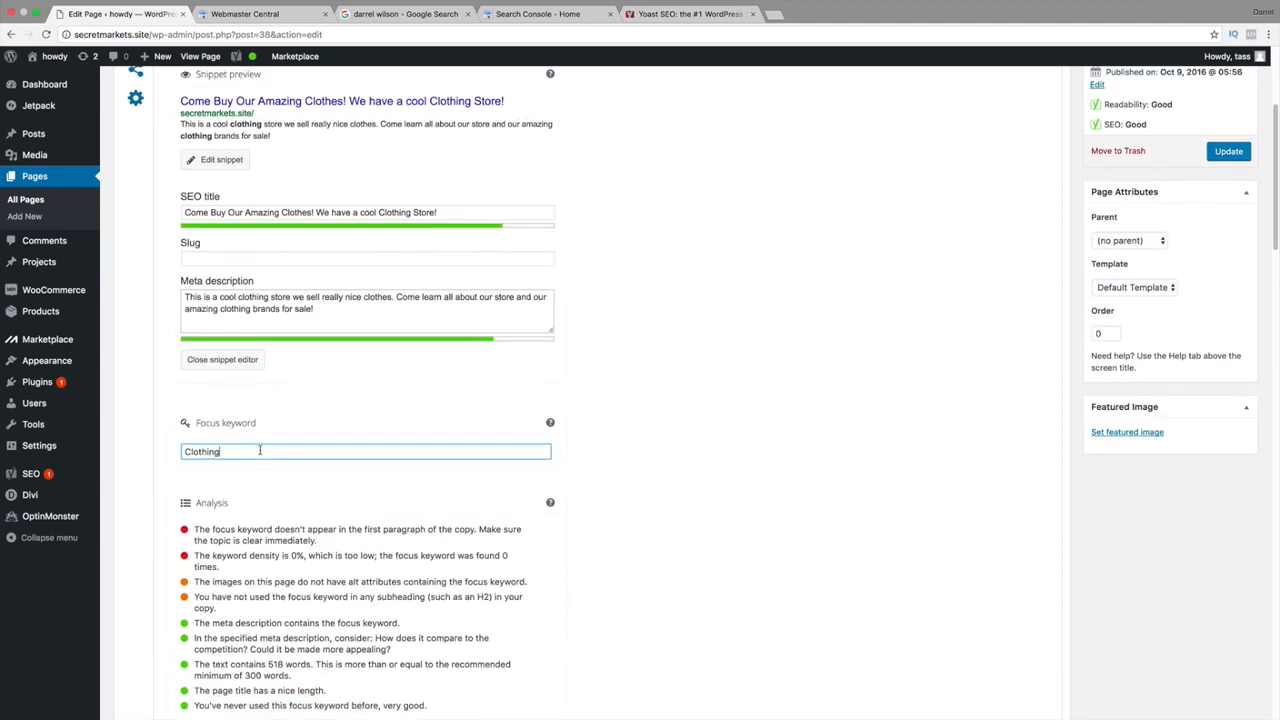
pyautogui.write('Store')
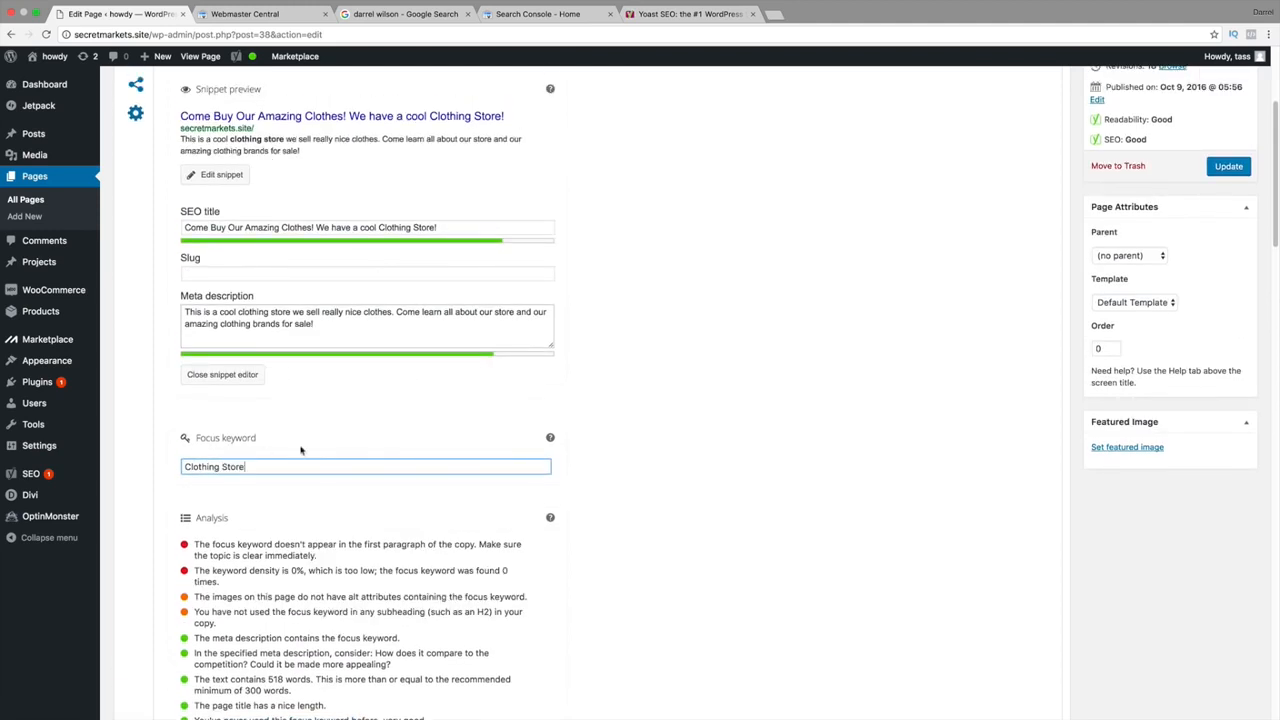
pyautogui.click(645, 413)
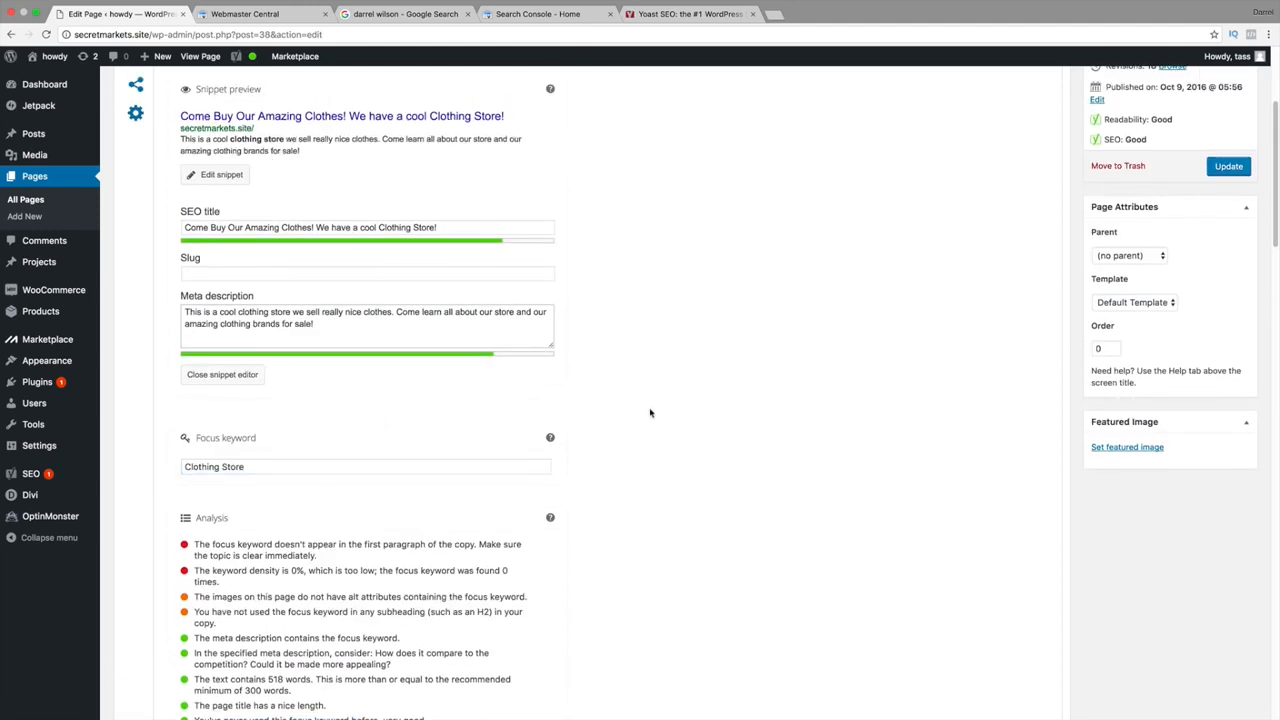
pyautogui.tripleClick(277, 468)
pyautogui.write('Tame')
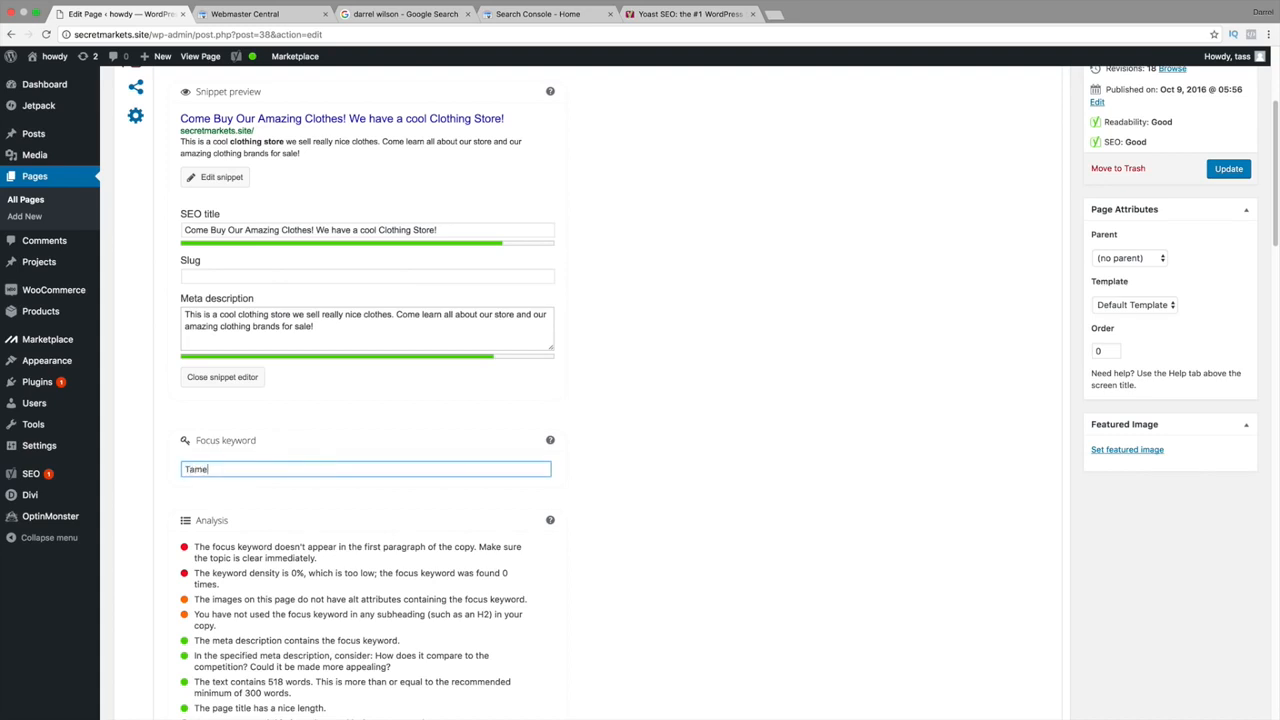
pyautogui.press('BackSpace')
pyautogui.write('ale')
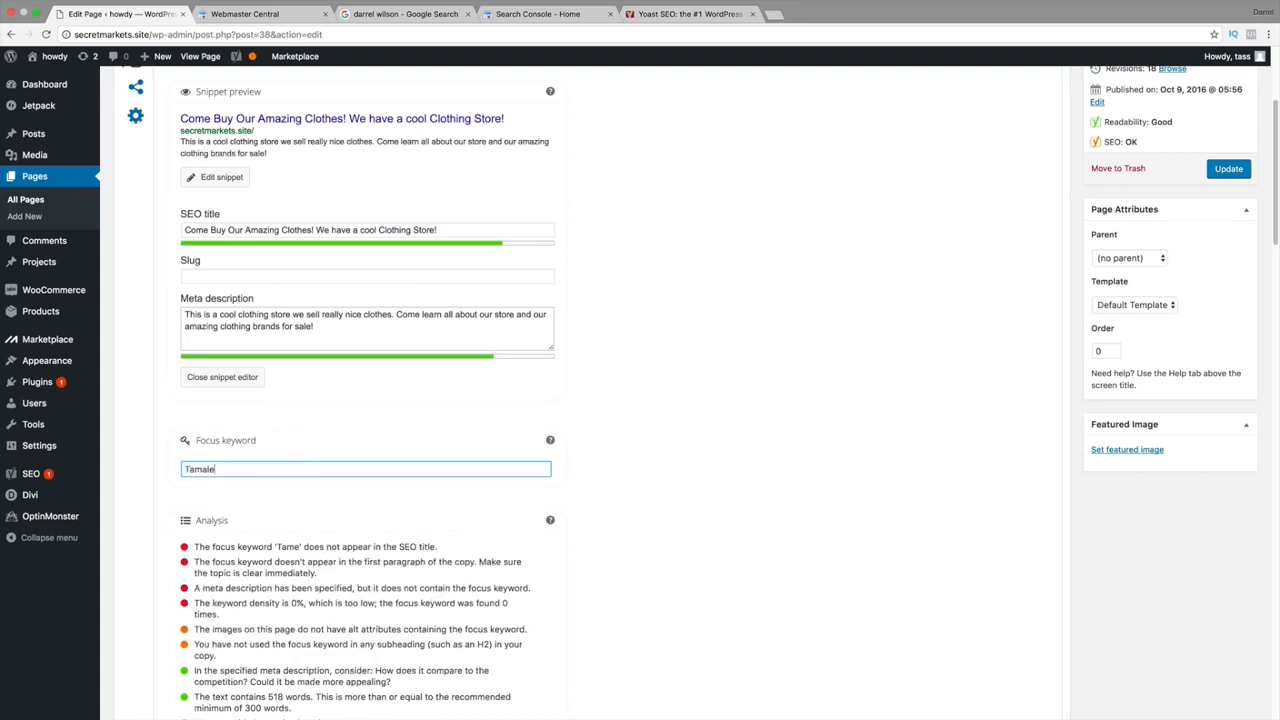
pyautogui.click(717, 455)
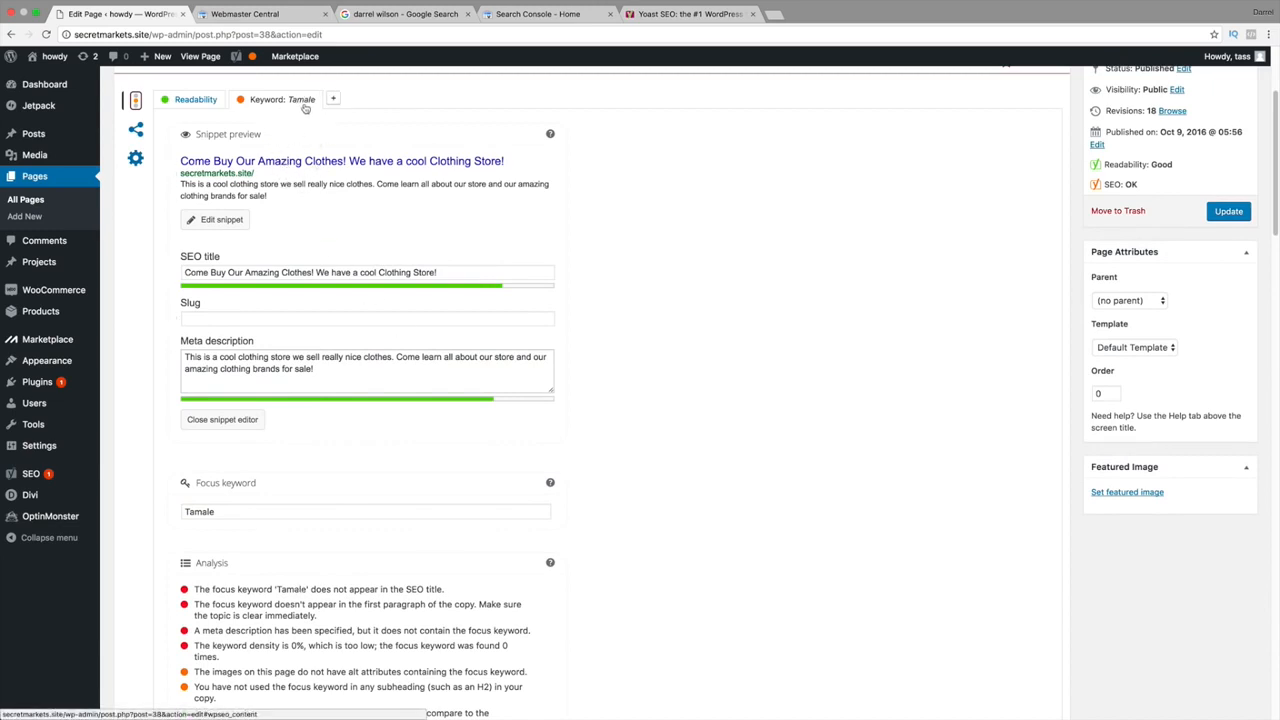
pyautogui.doubleClick(260, 511)
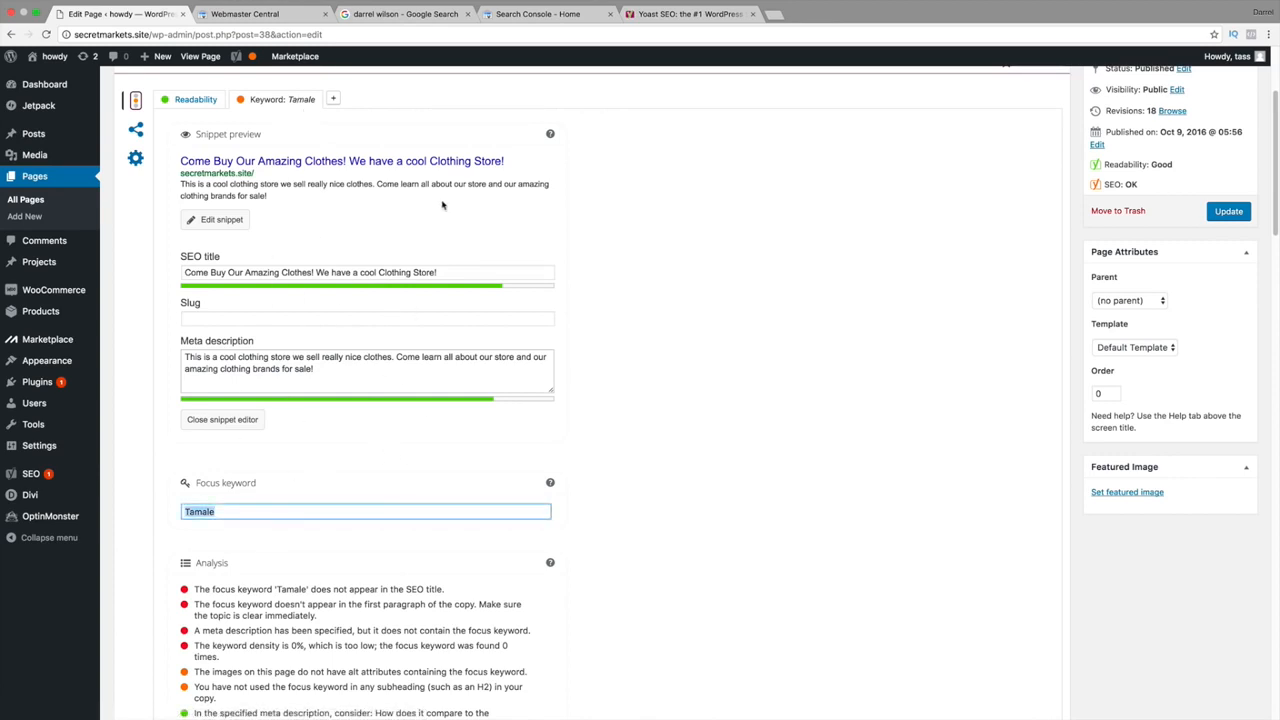
# Show the Readability results: Flesch Reading Ease 66.9, with transition words flagged at 0%.
pyautogui.click(192, 97)
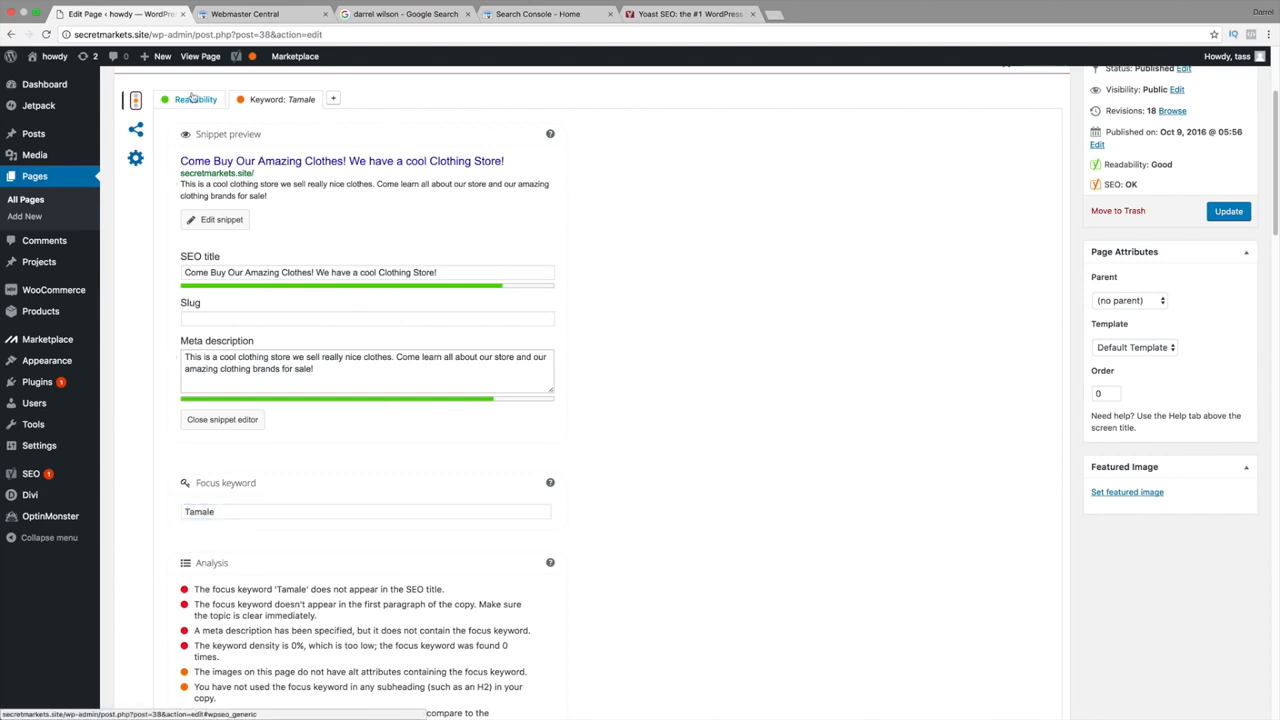
pyautogui.click(195, 103)
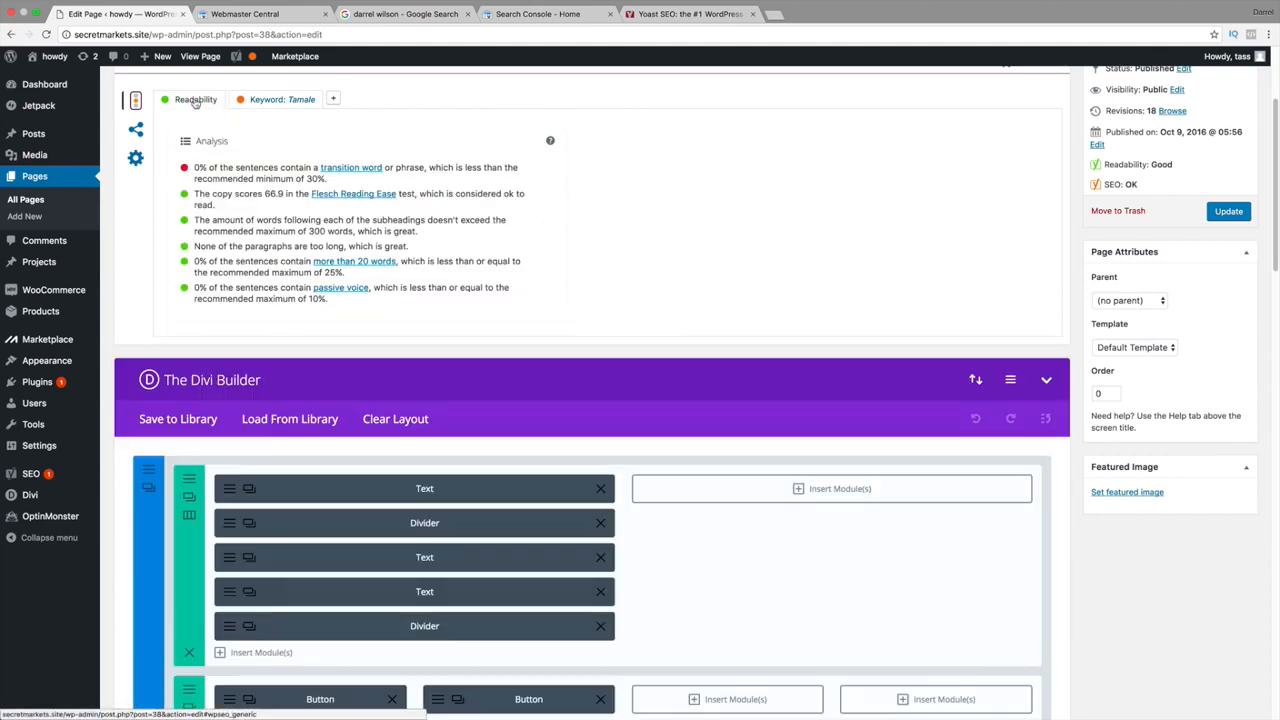
pyautogui.scroll(2, 230, 250)
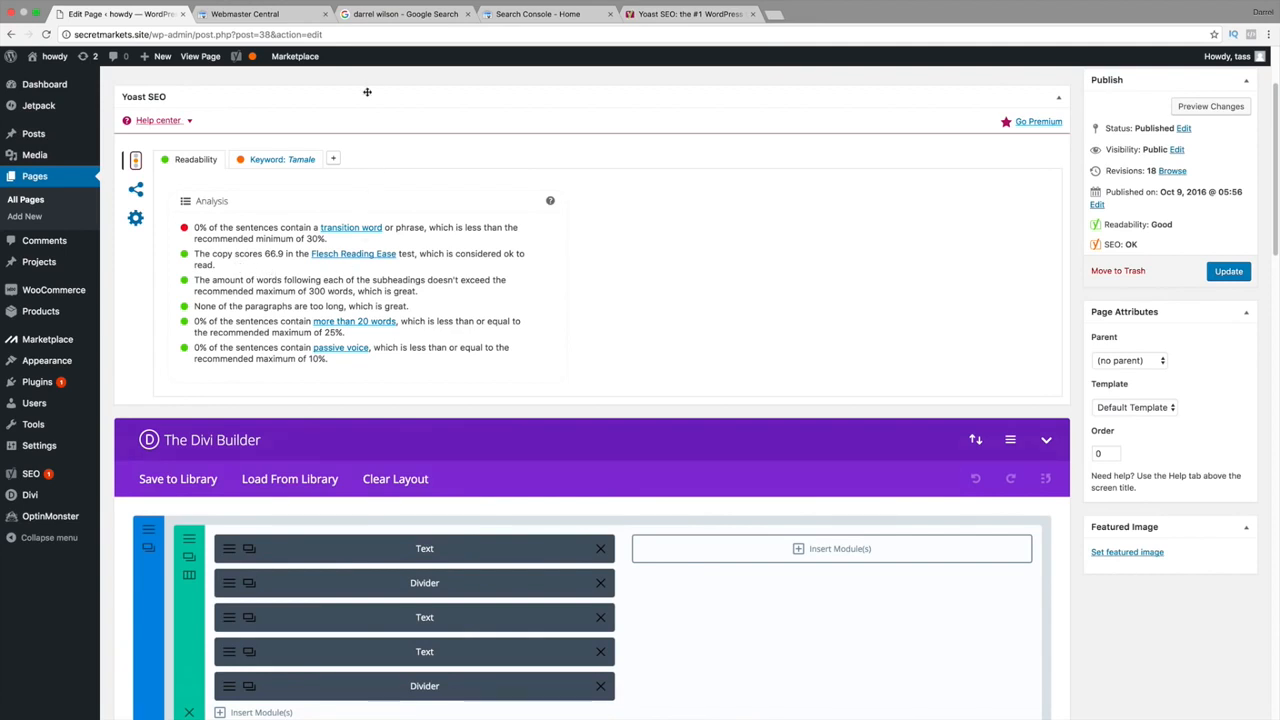
# Load darrelwilson.com/seotutorial in the Google tab.
pyautogui.click(369, 14)
pyautogui.click(374, 34)
pyautogui.write('darrelwilson.com/')
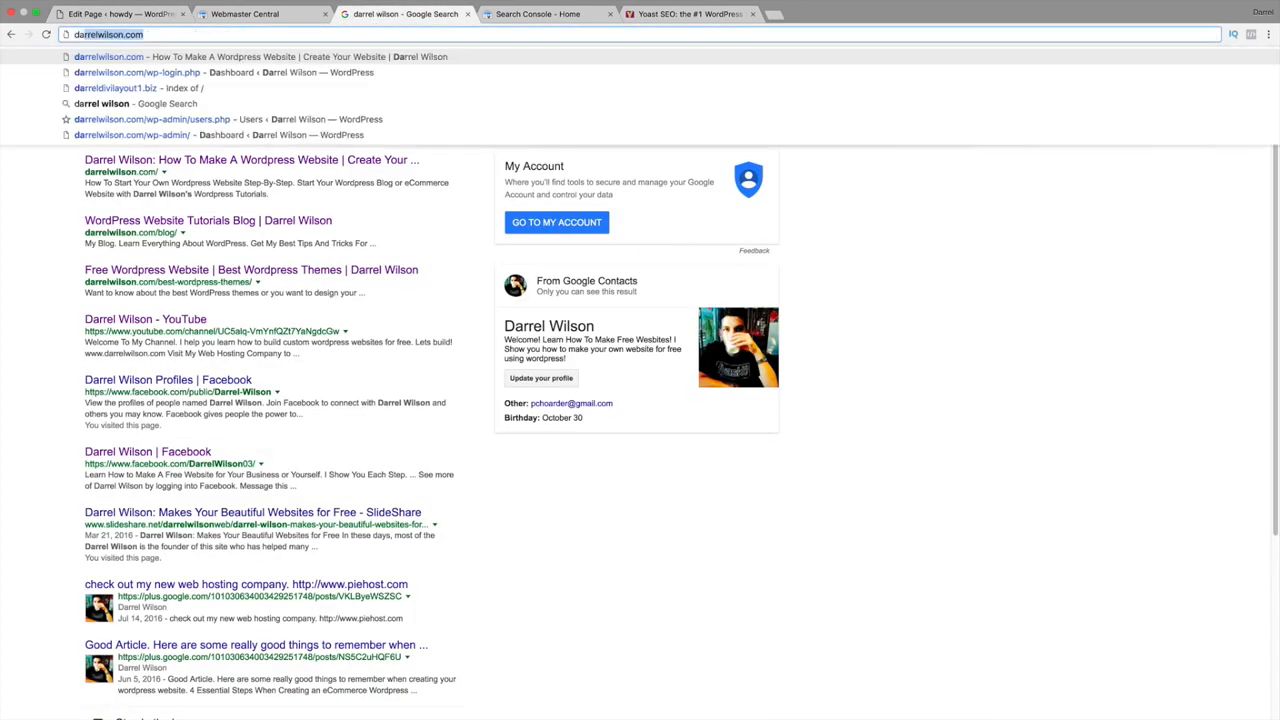
pyautogui.write('seotutorial')
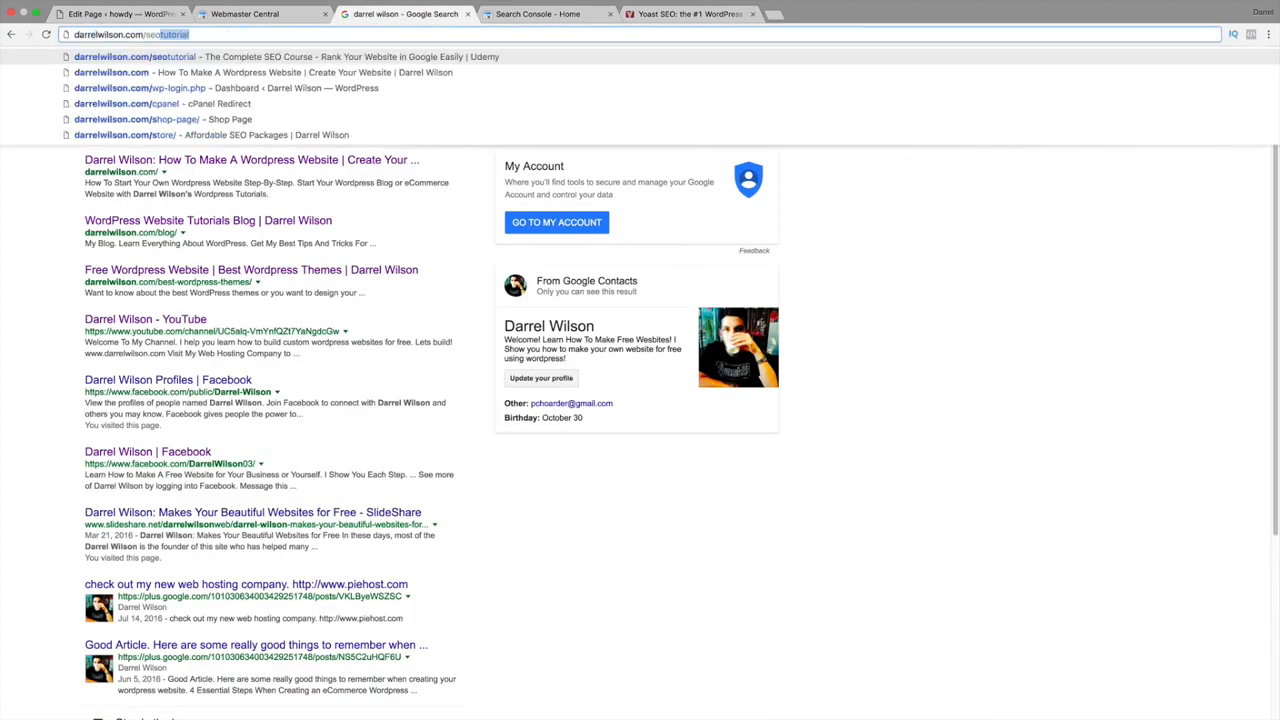
pyautogui.press('Return')
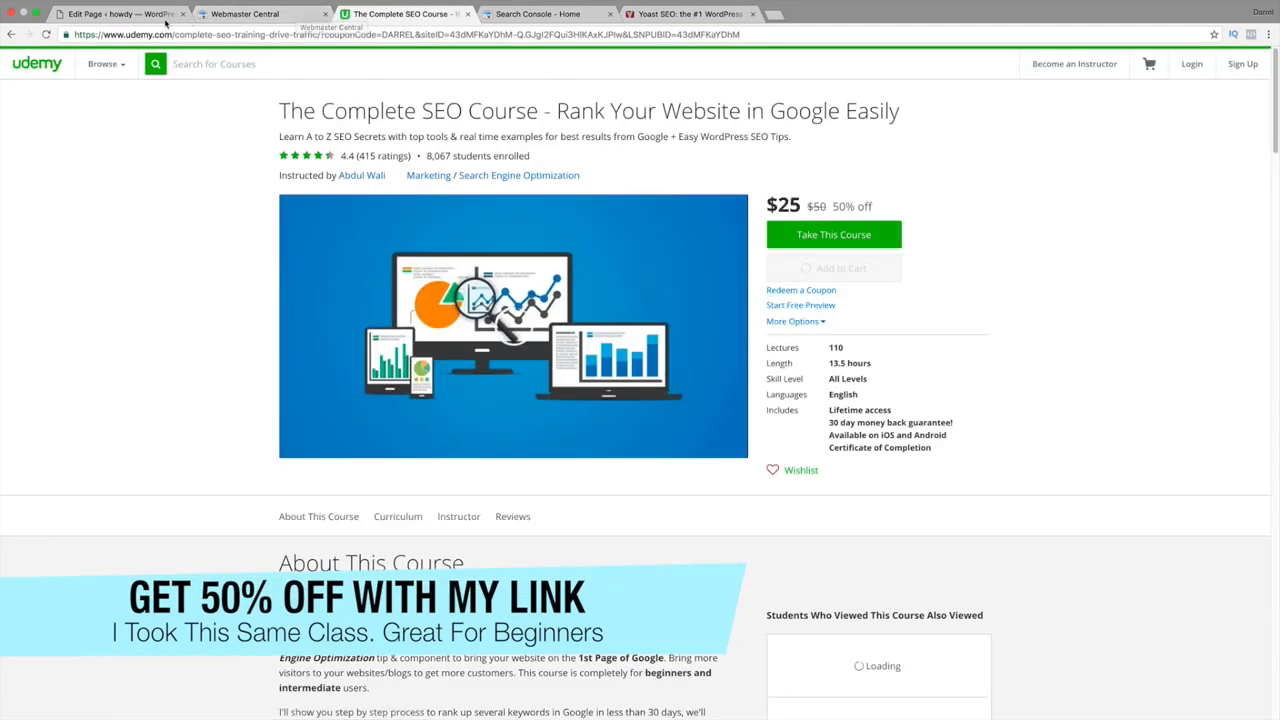
# Switch between the SEO course page and the WordPress page editor, ending on the editor.
pyautogui.click(120, 14)
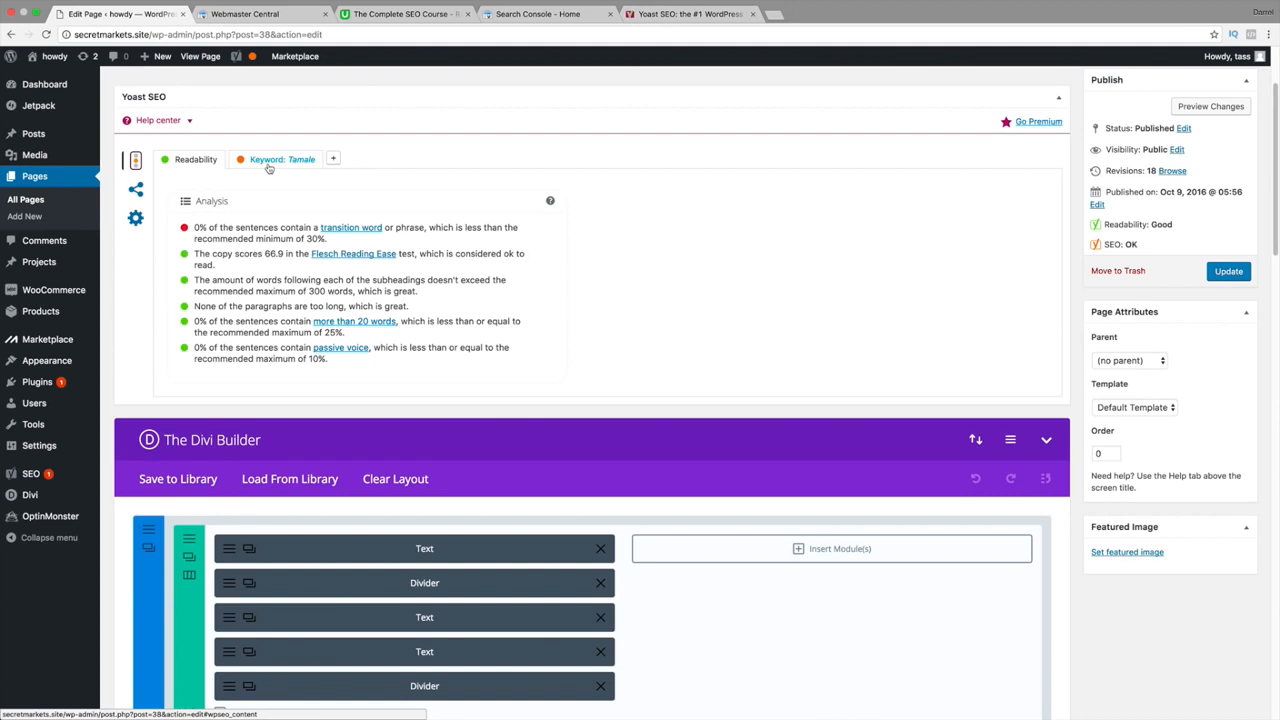
pyautogui.click(357, 15)
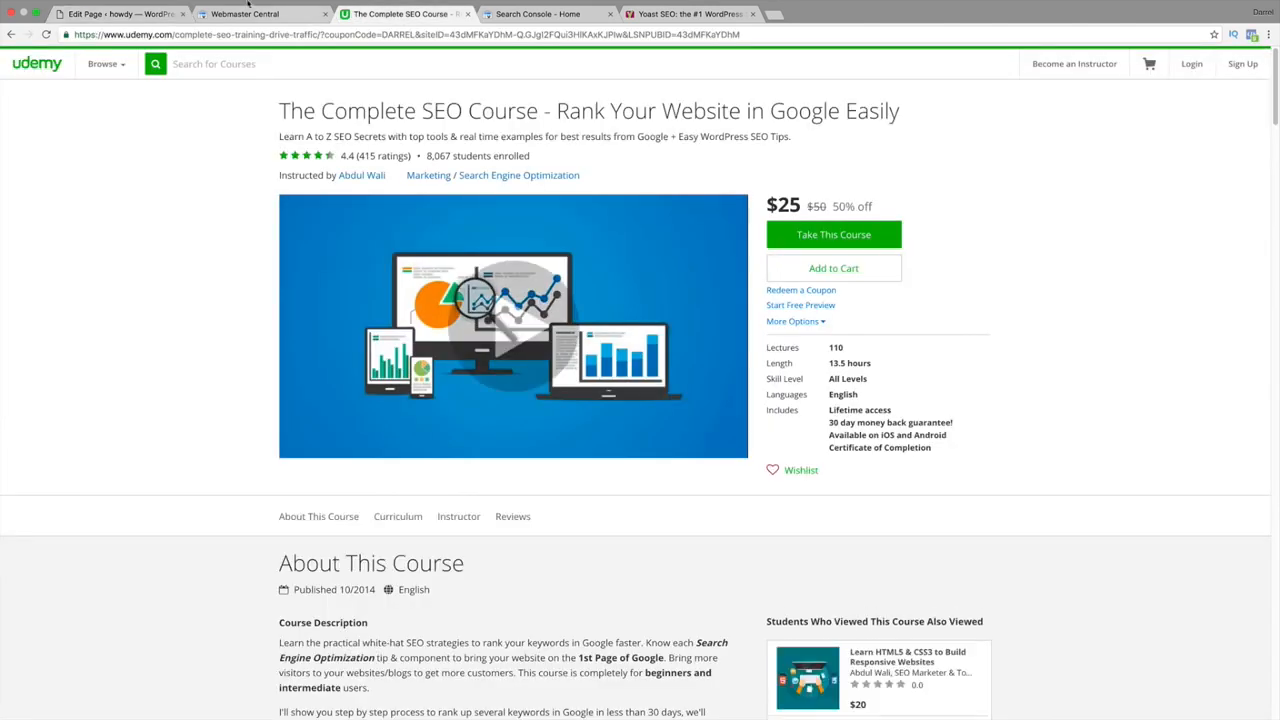
pyautogui.click(113, 27)
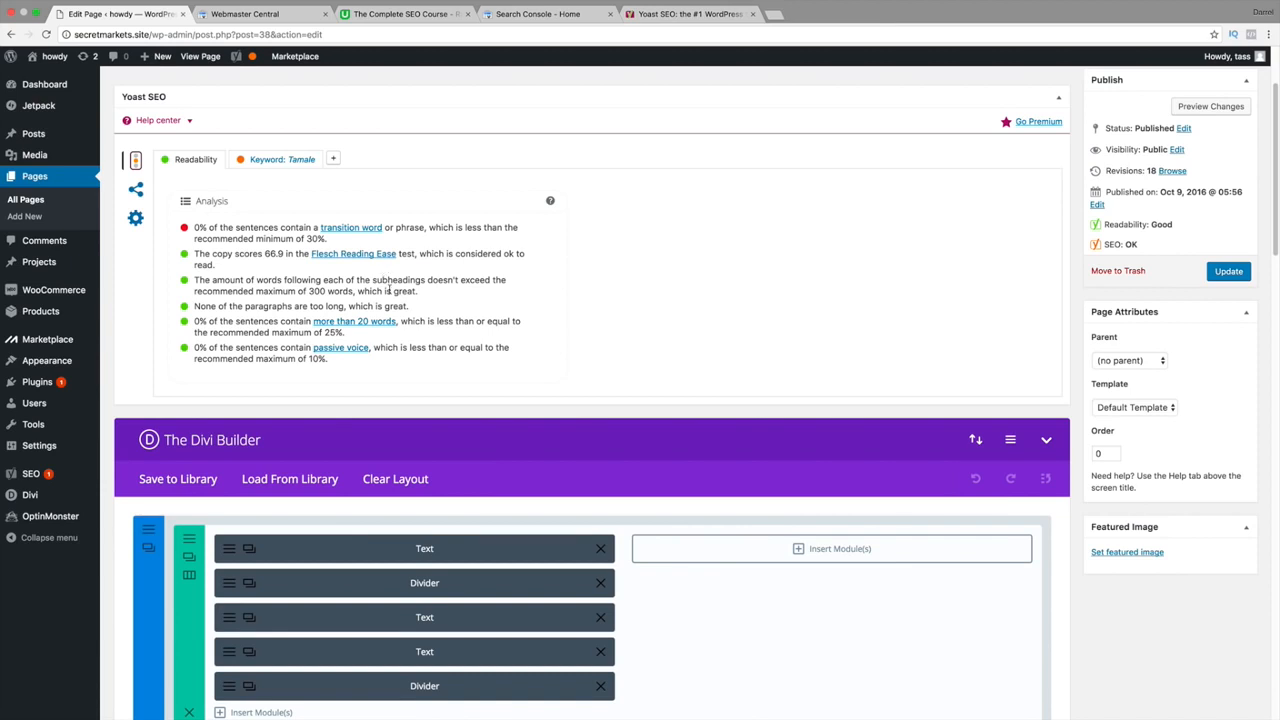
pyautogui.click(136, 190)
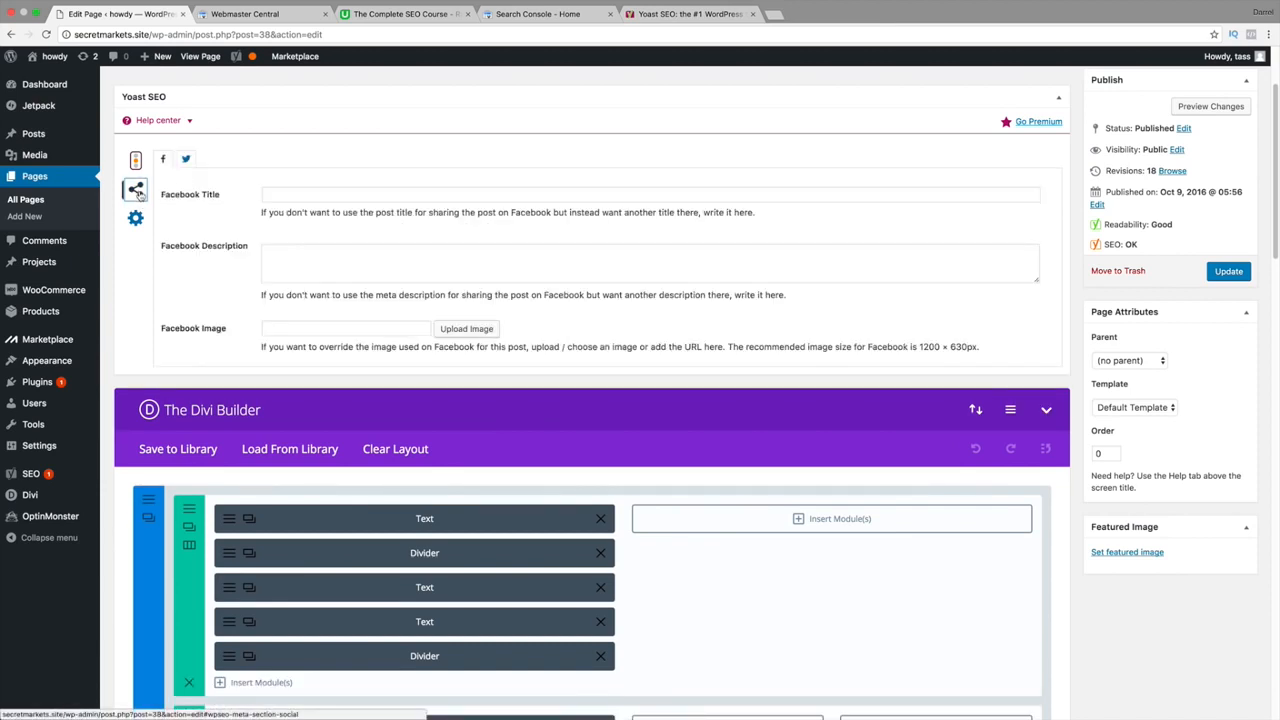
pyautogui.click(290, 193)
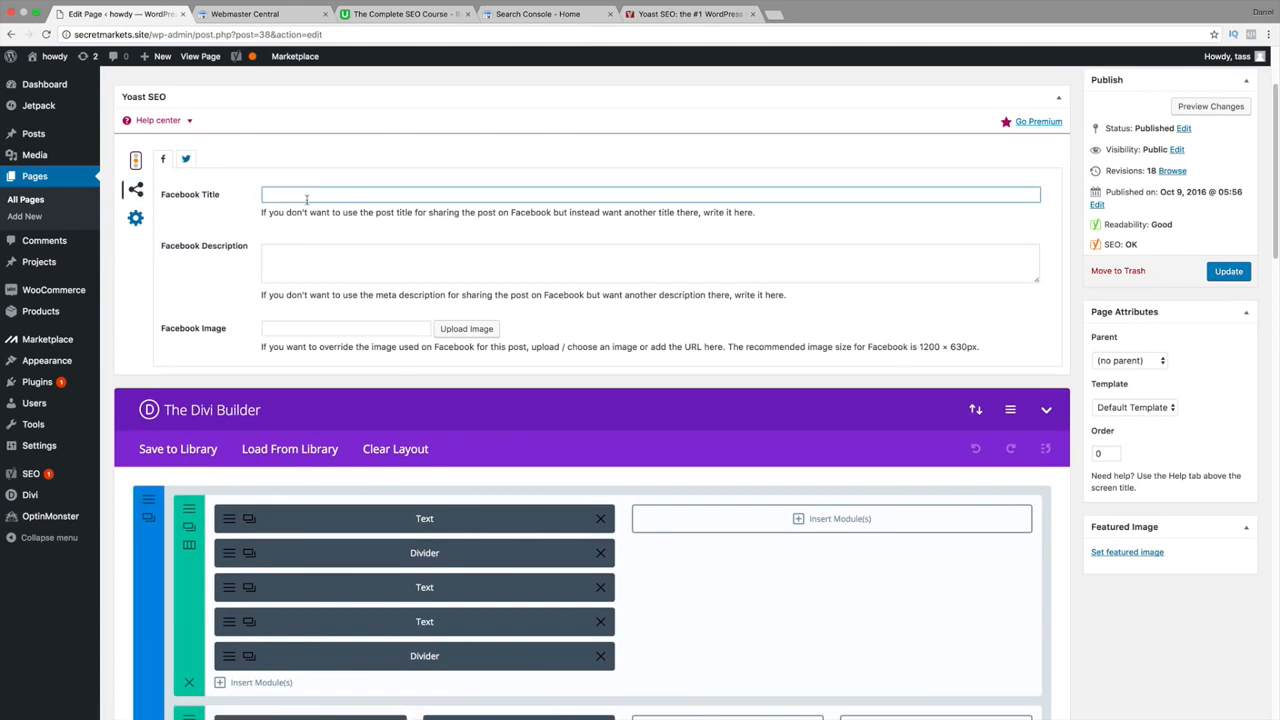
pyautogui.click(316, 265)
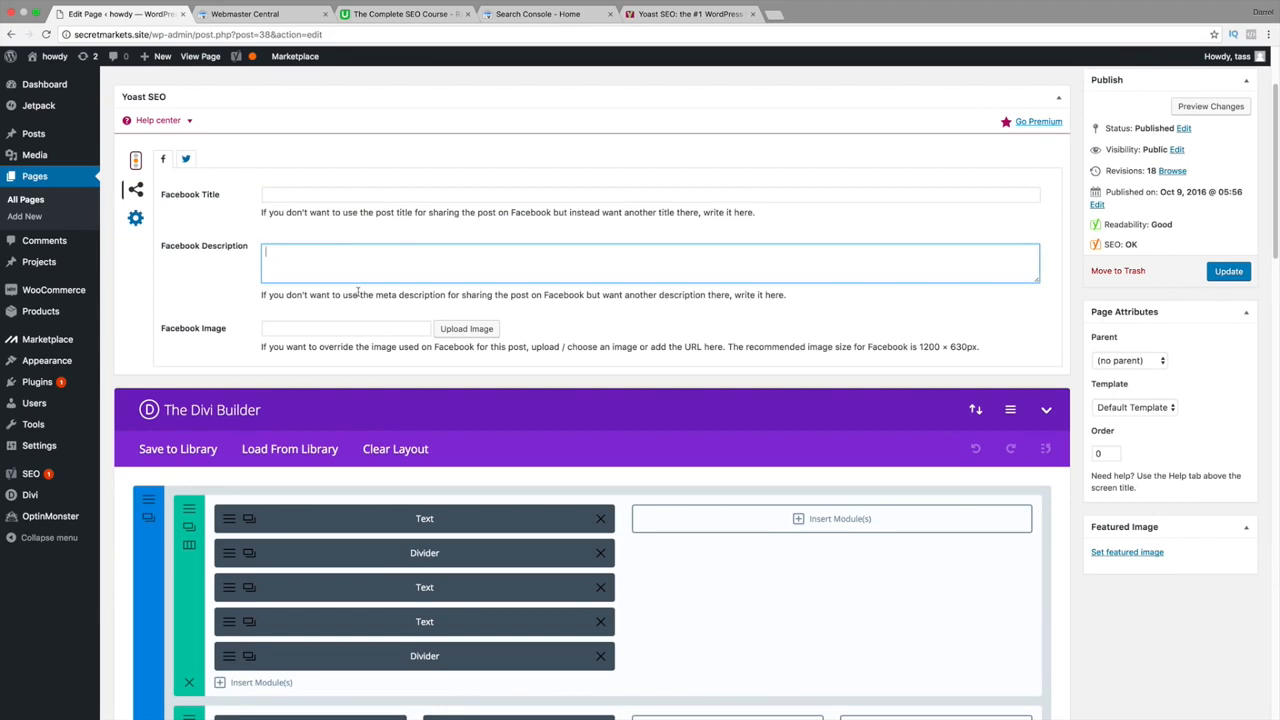
pyautogui.click(361, 328)
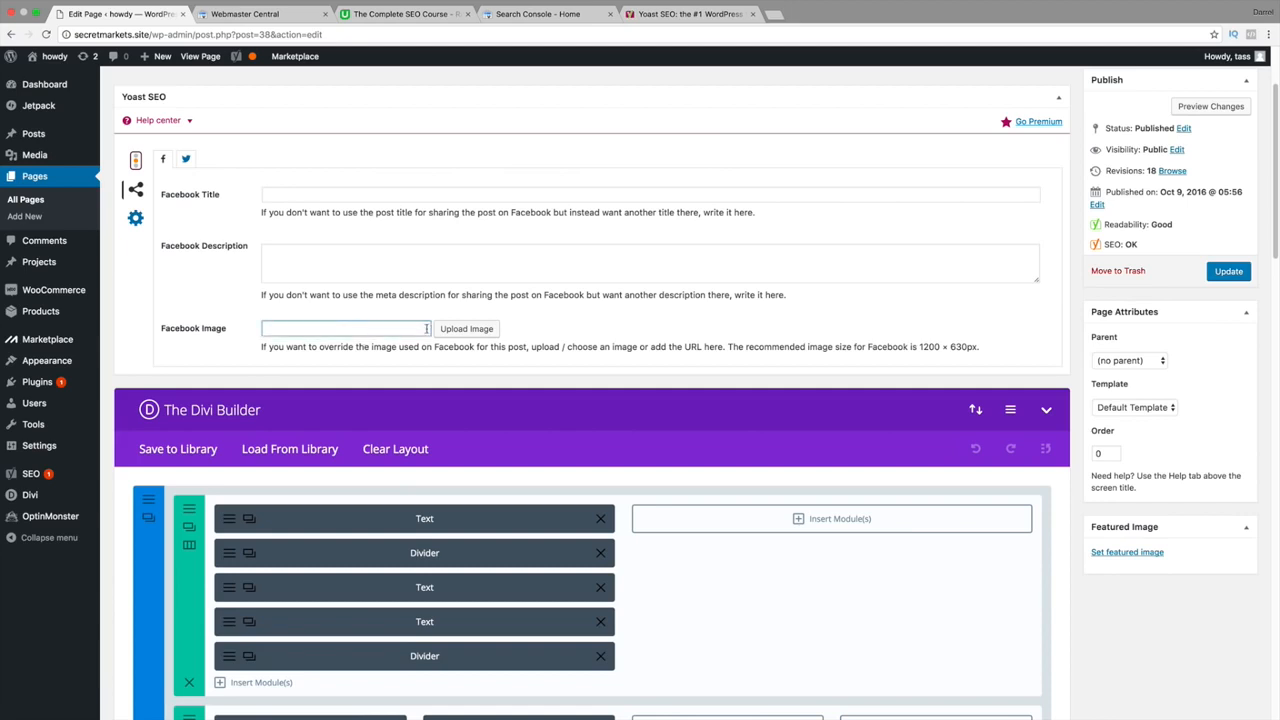
pyautogui.click(920, 346)
pyautogui.moveTo(920, 346); pyautogui.dragTo(984, 347)
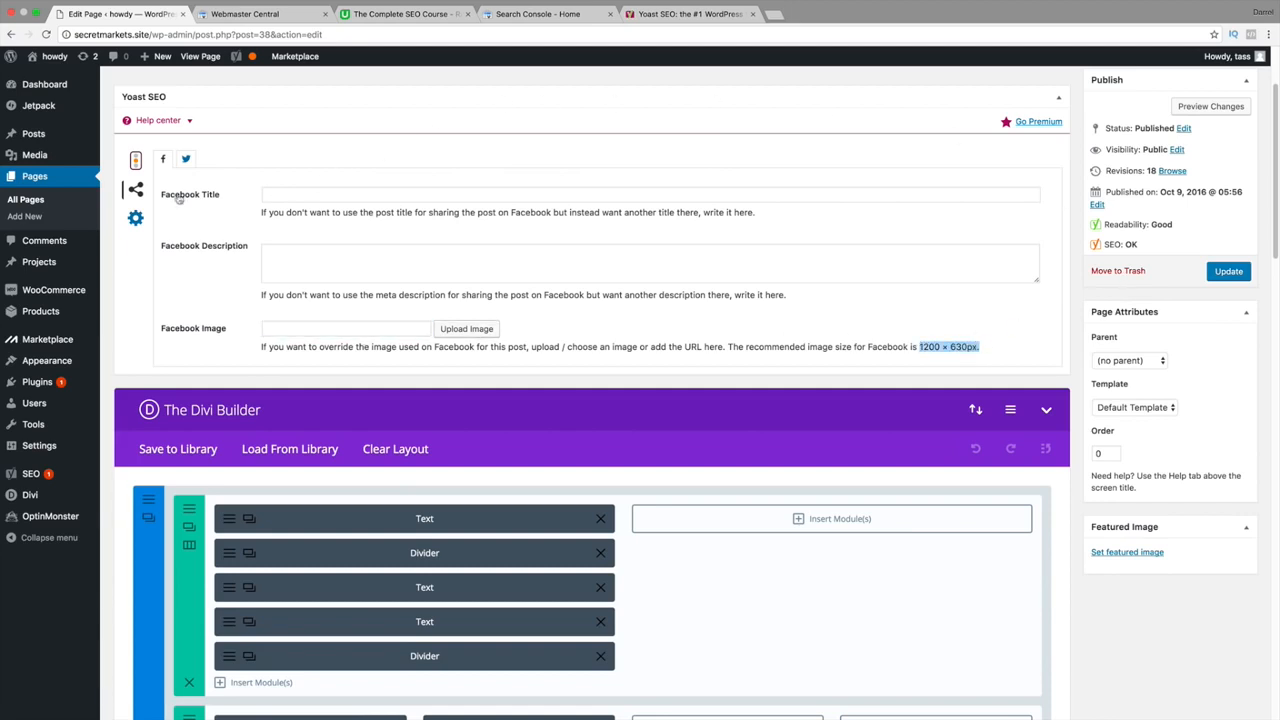
pyautogui.click(136, 218)
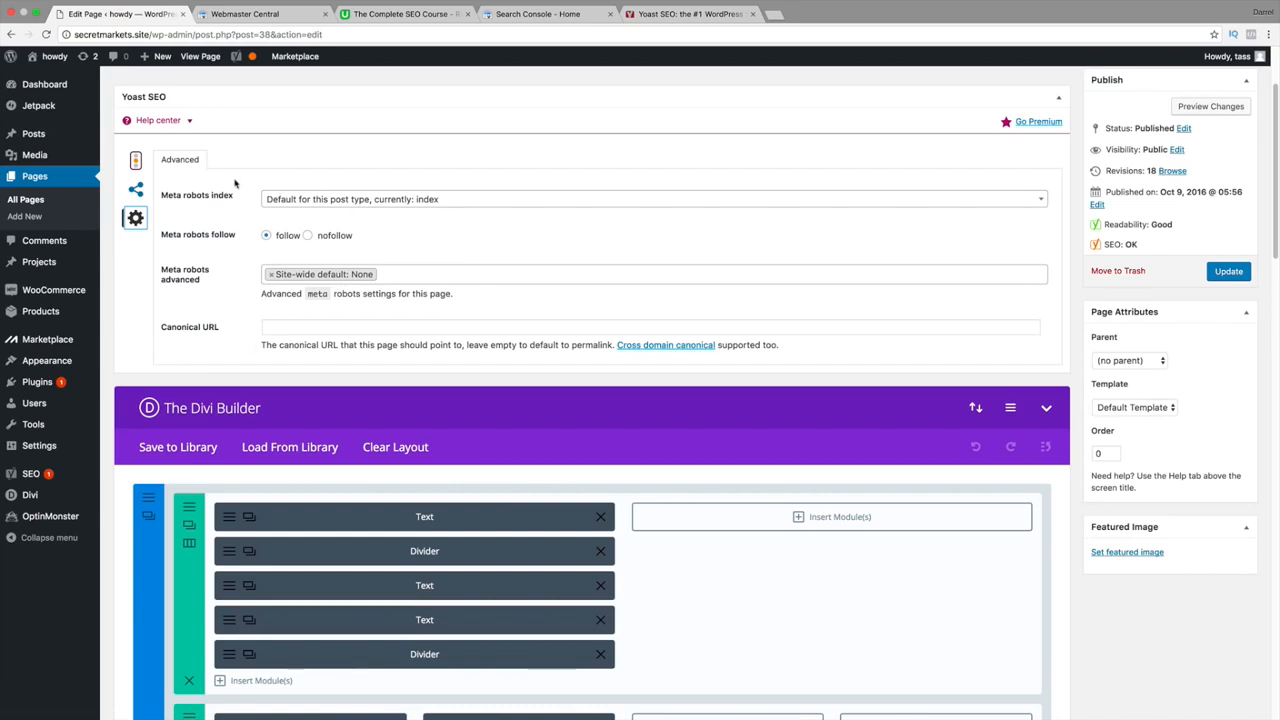
pyautogui.click(138, 163)
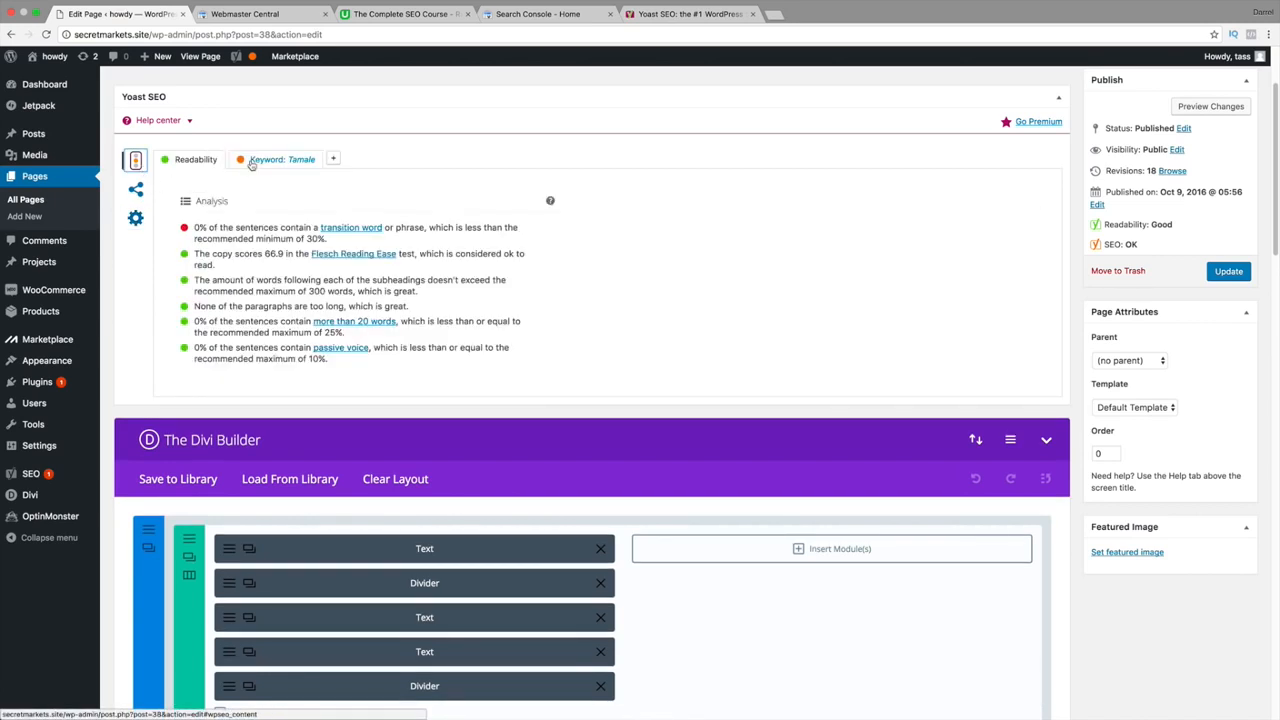
pyautogui.moveTo(36, 475)
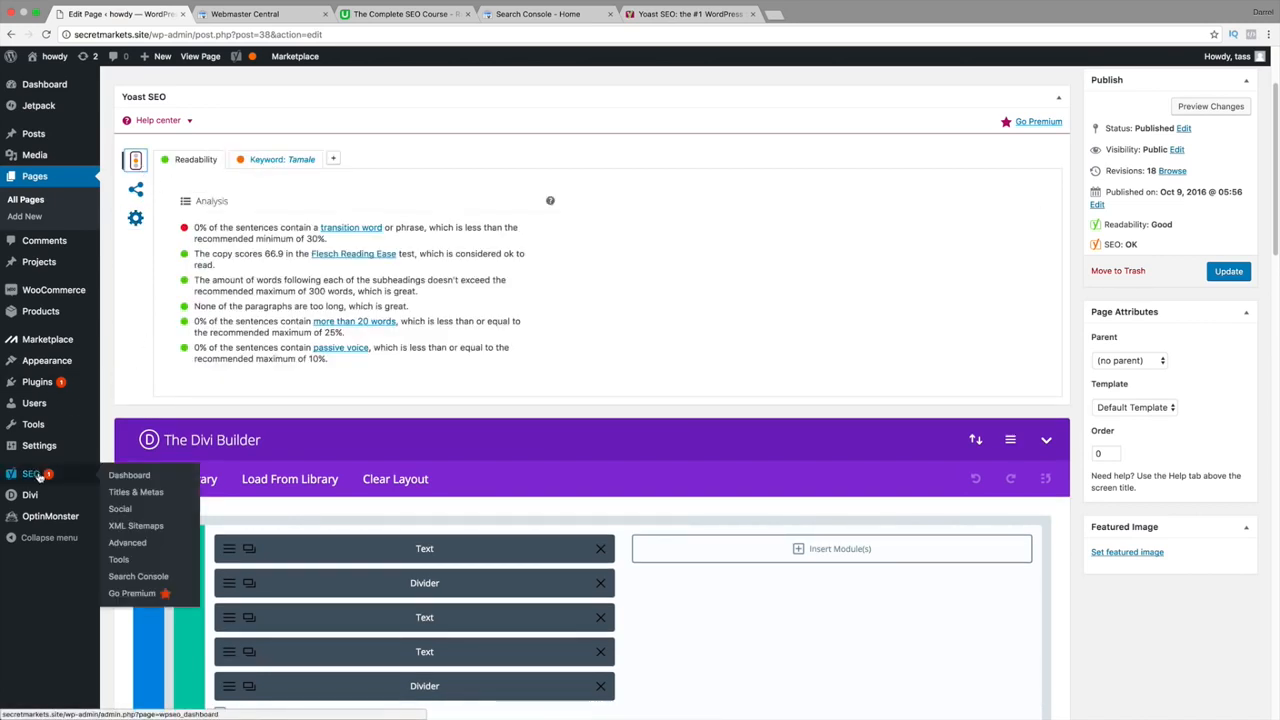
# In Titles & Metas > Post Types, cut the Posts title template down to %%title%%.
pyautogui.click(137, 494)
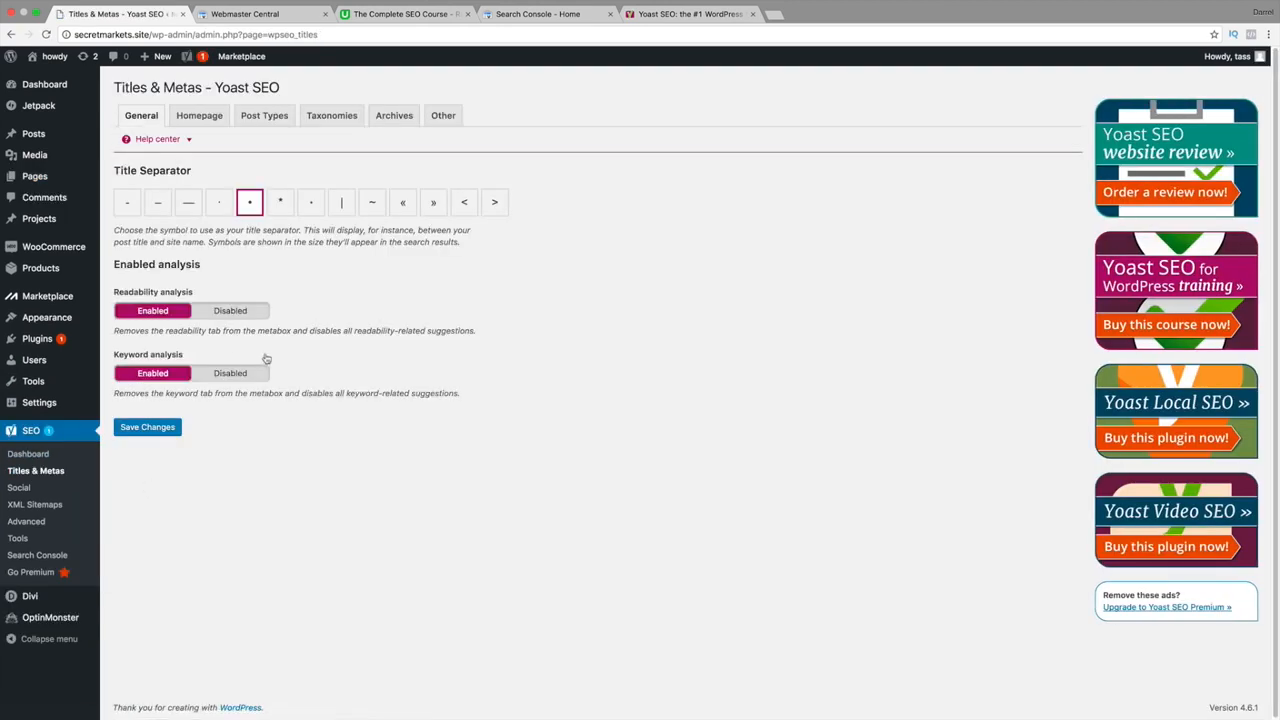
pyautogui.click(205, 118)
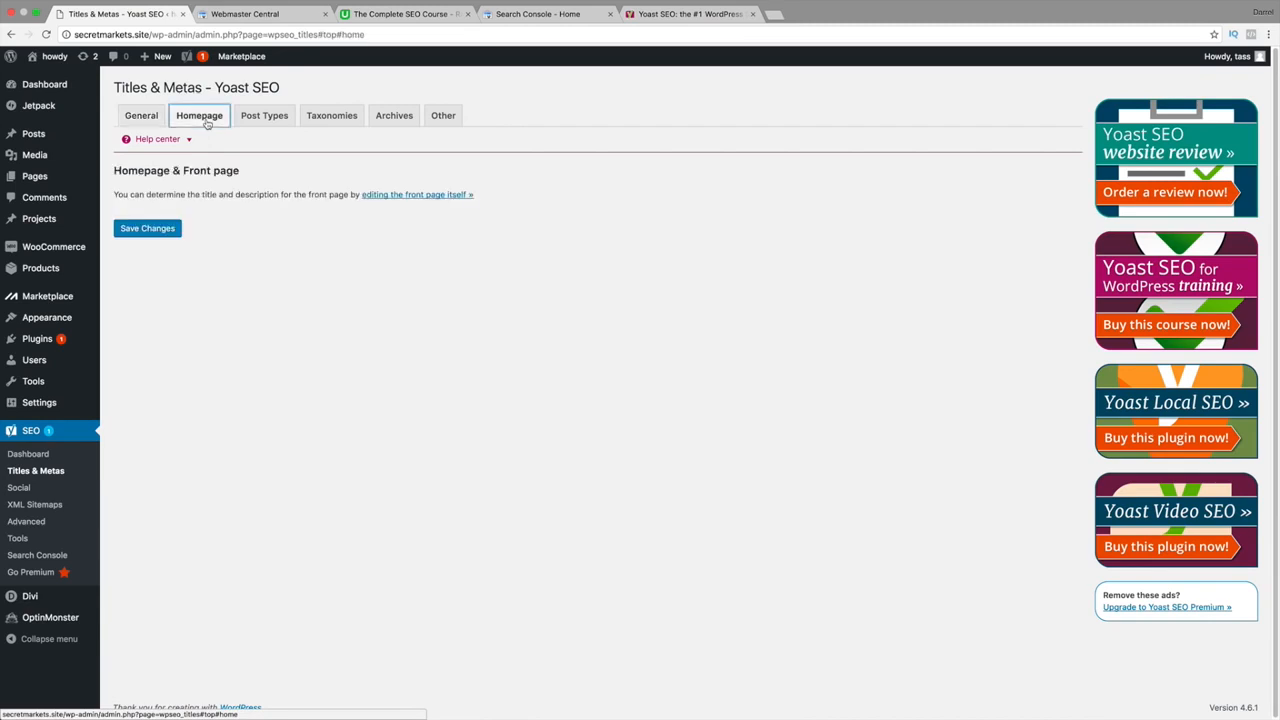
pyautogui.click(262, 120)
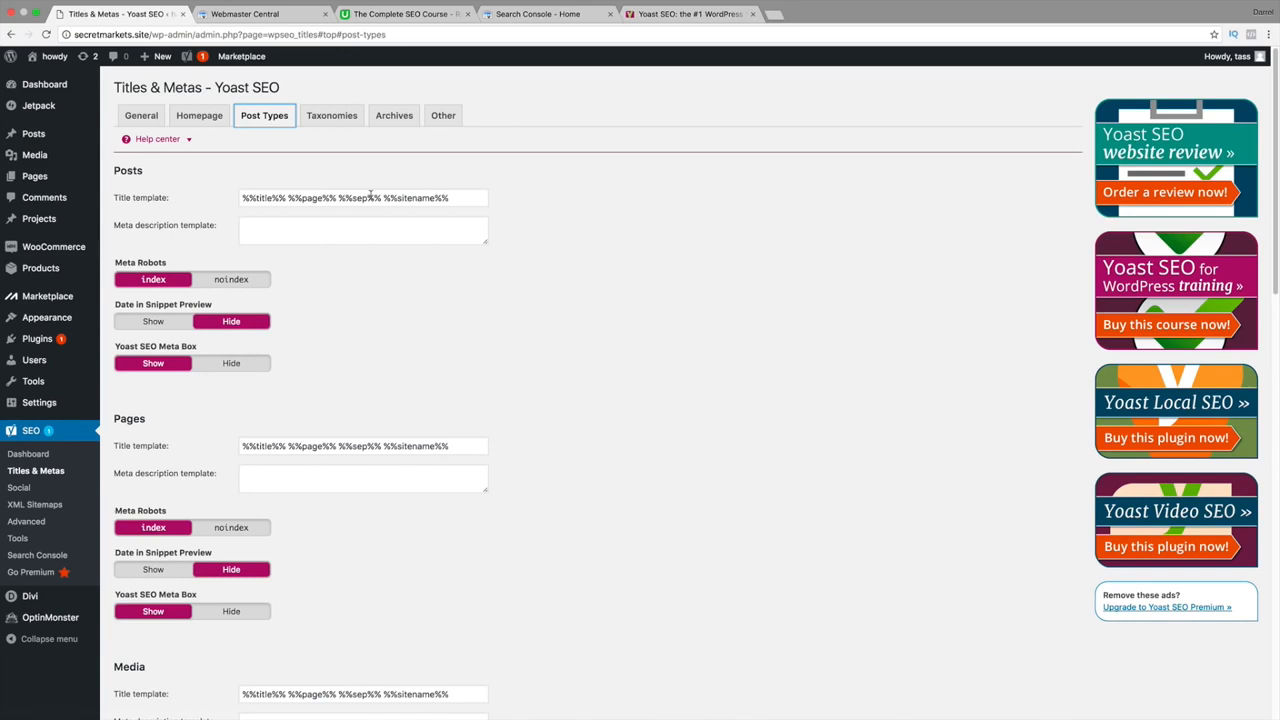
pyautogui.moveTo(464, 197); pyautogui.dragTo(290, 196)
pyautogui.press('BackSpace')
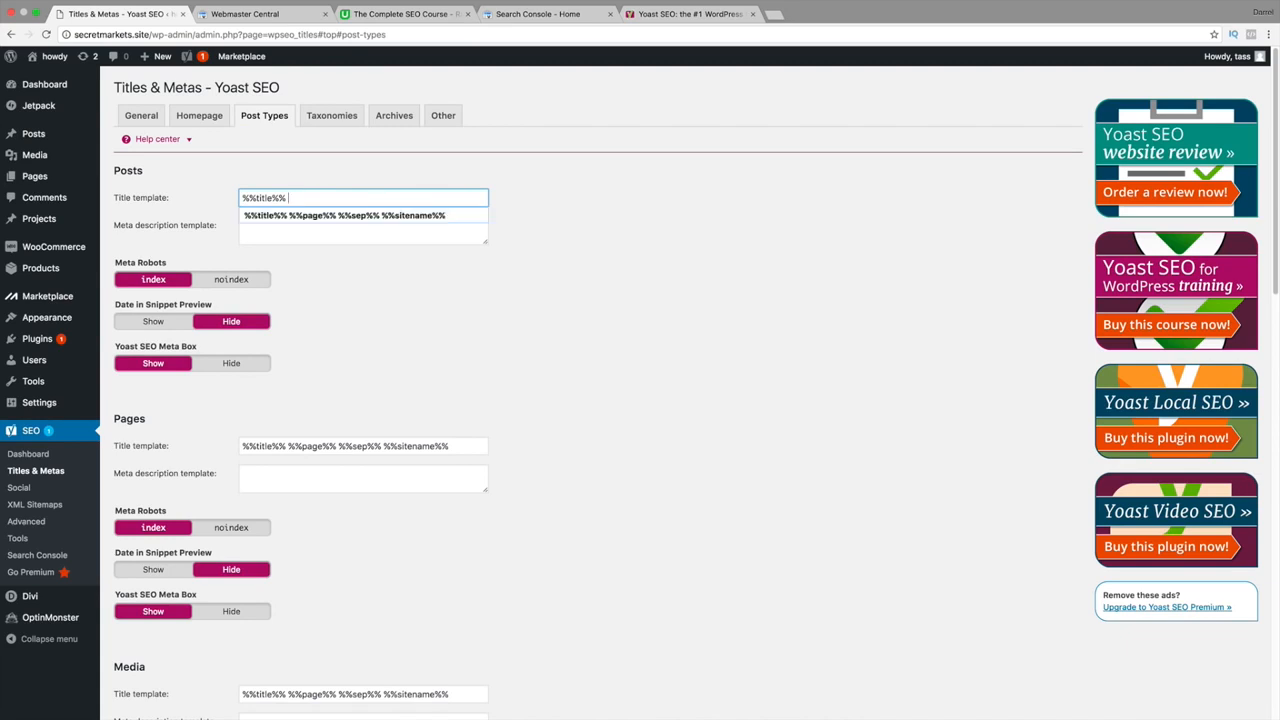
pyautogui.press('Tab')
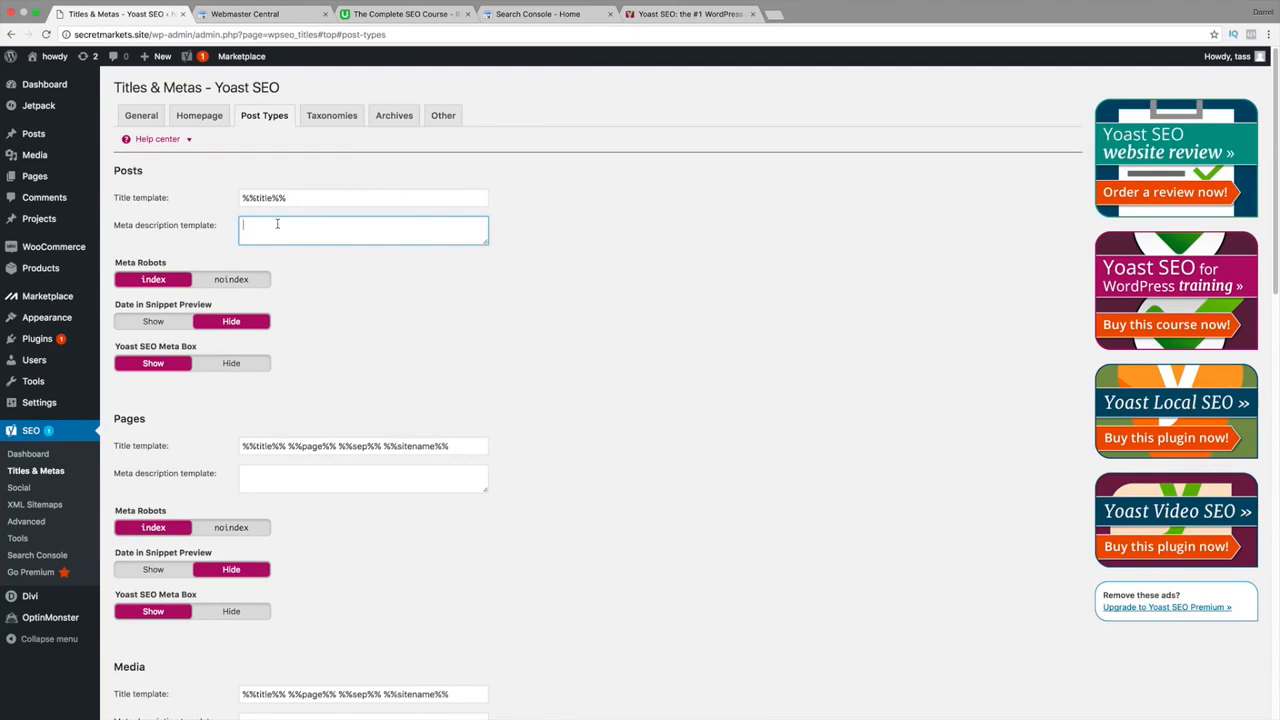
# Copy %%excerpt%% from the Help center's Basic Variables into the Posts meta description.
pyautogui.click(158, 139)
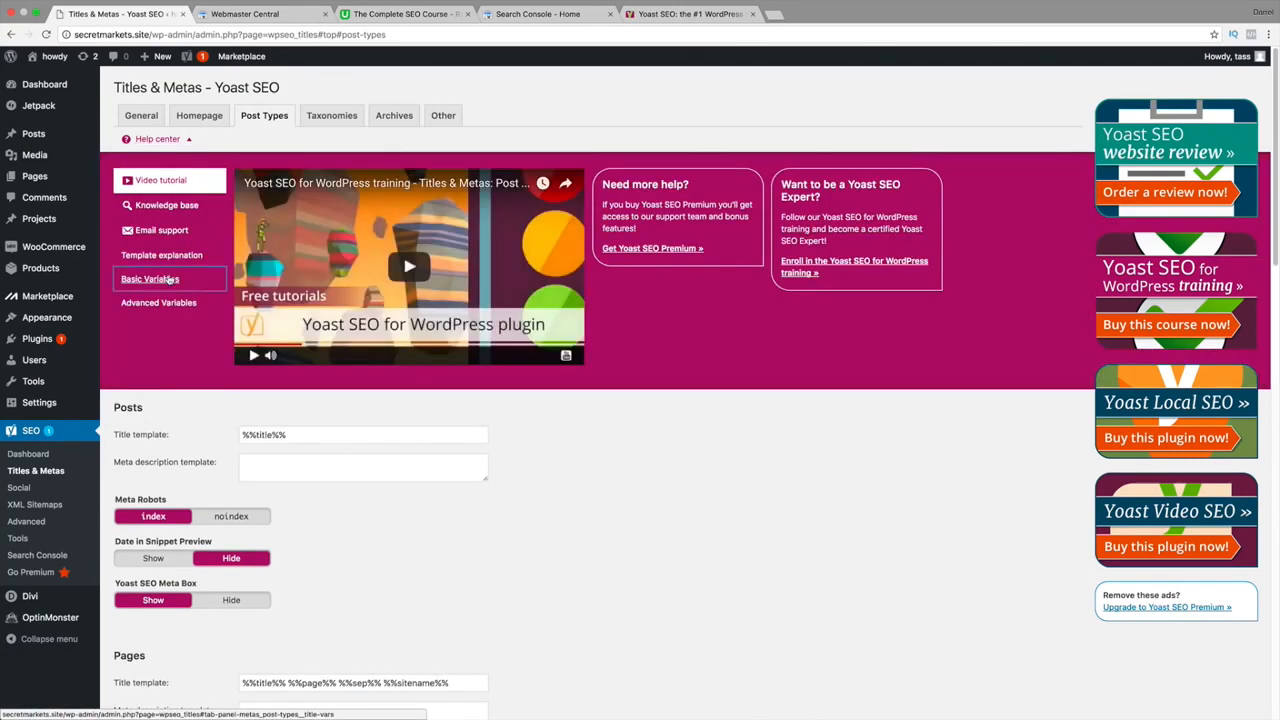
pyautogui.click(150, 279)
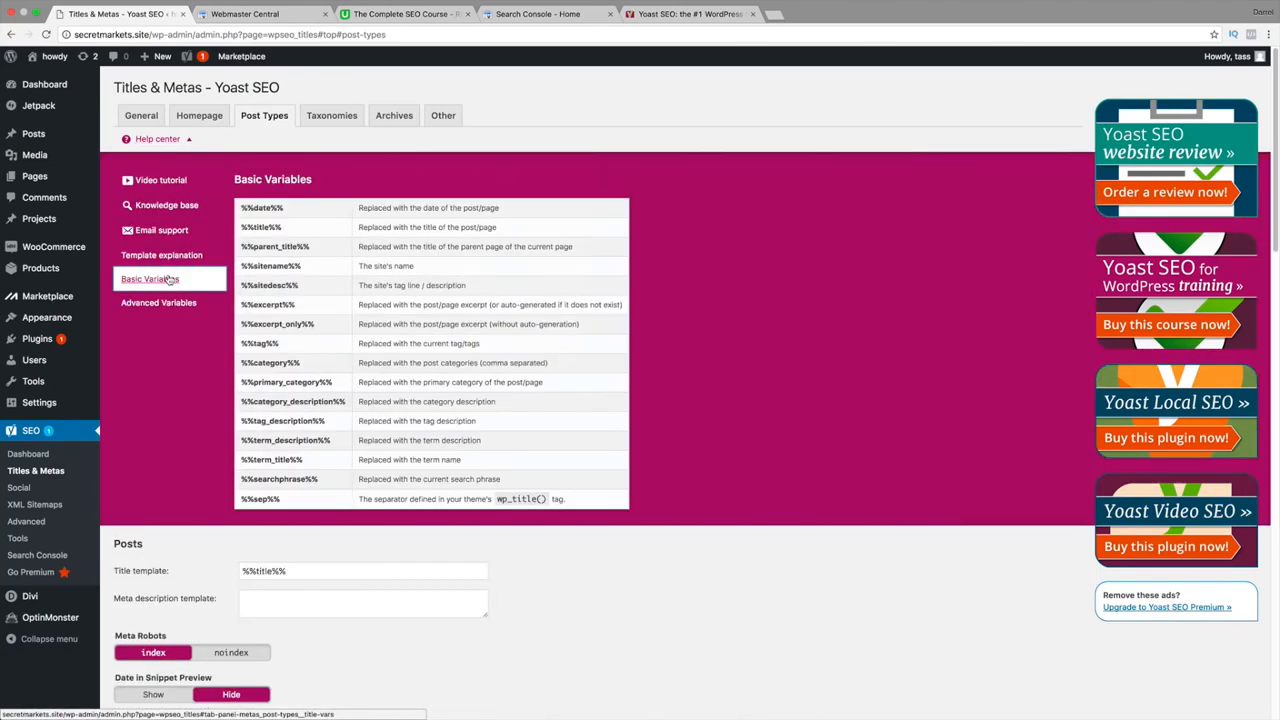
pyautogui.moveTo(298, 310); pyautogui.dragTo(242, 308)
pyautogui.press('super+c')
pyautogui.rightClick(247, 311)
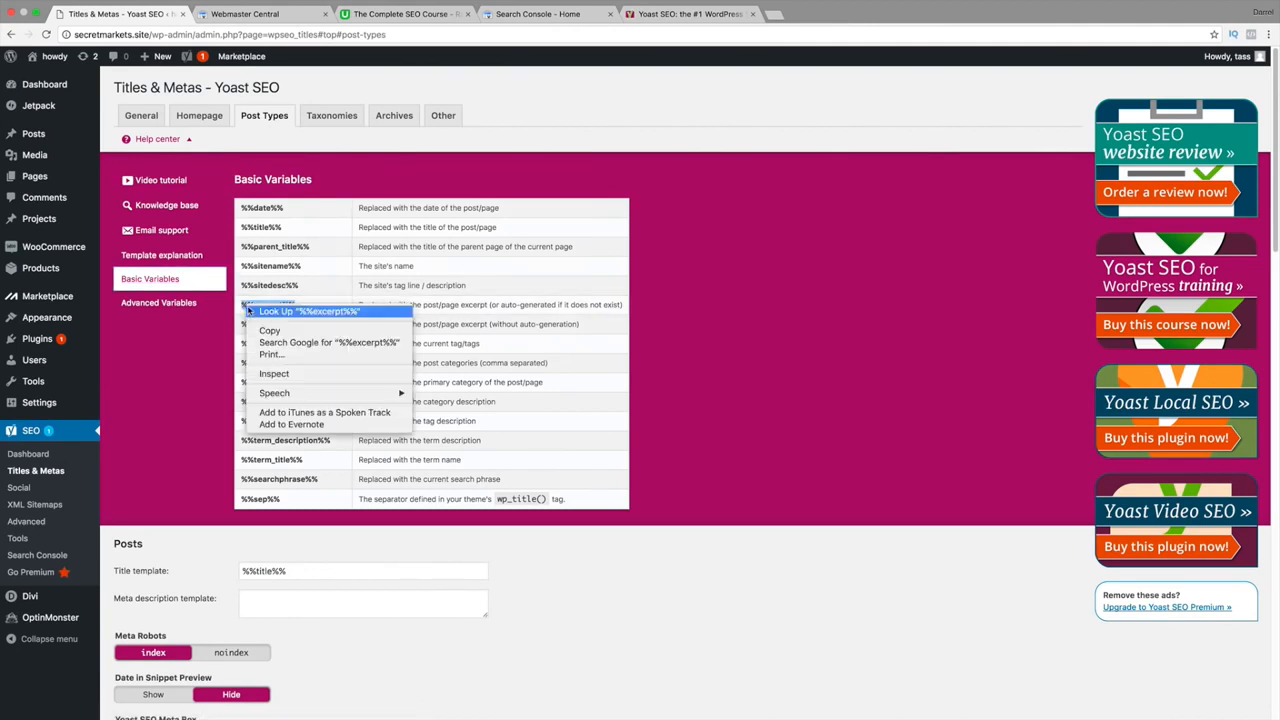
pyautogui.click(268, 330)
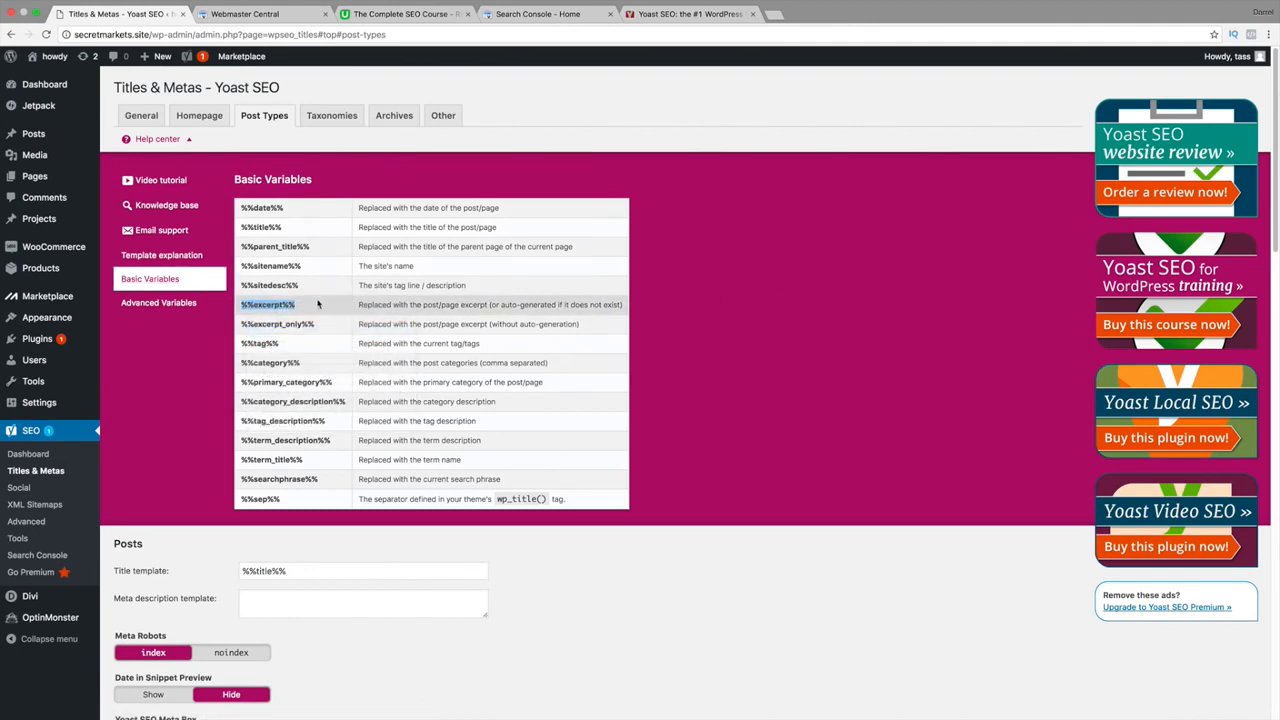
pyautogui.click(190, 141)
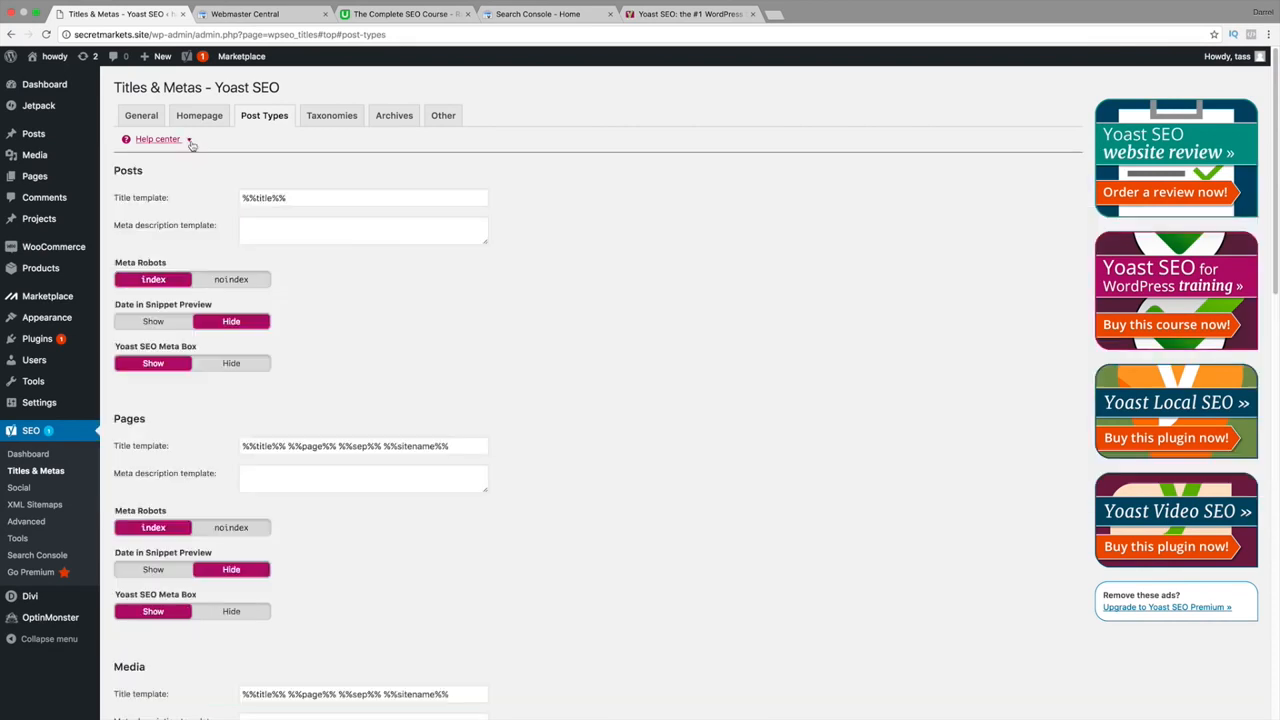
pyautogui.click(264, 228)
pyautogui.rightClick(265, 230)
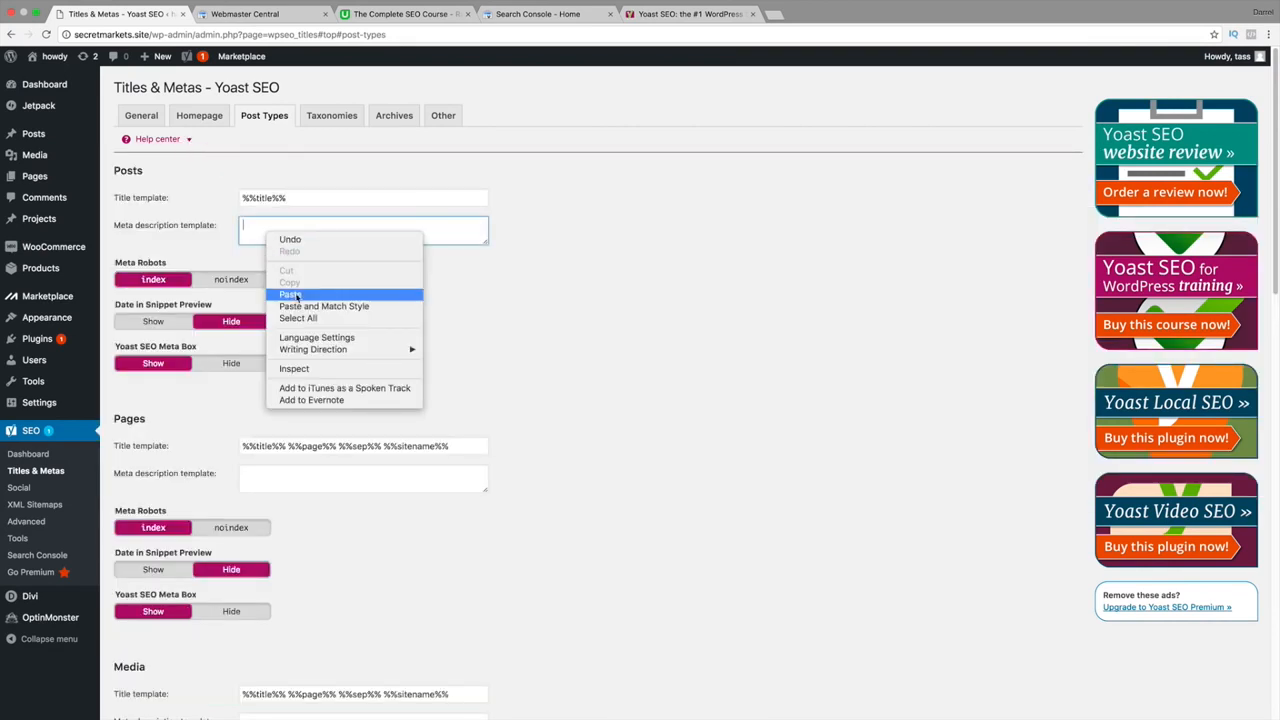
pyautogui.click(290, 295)
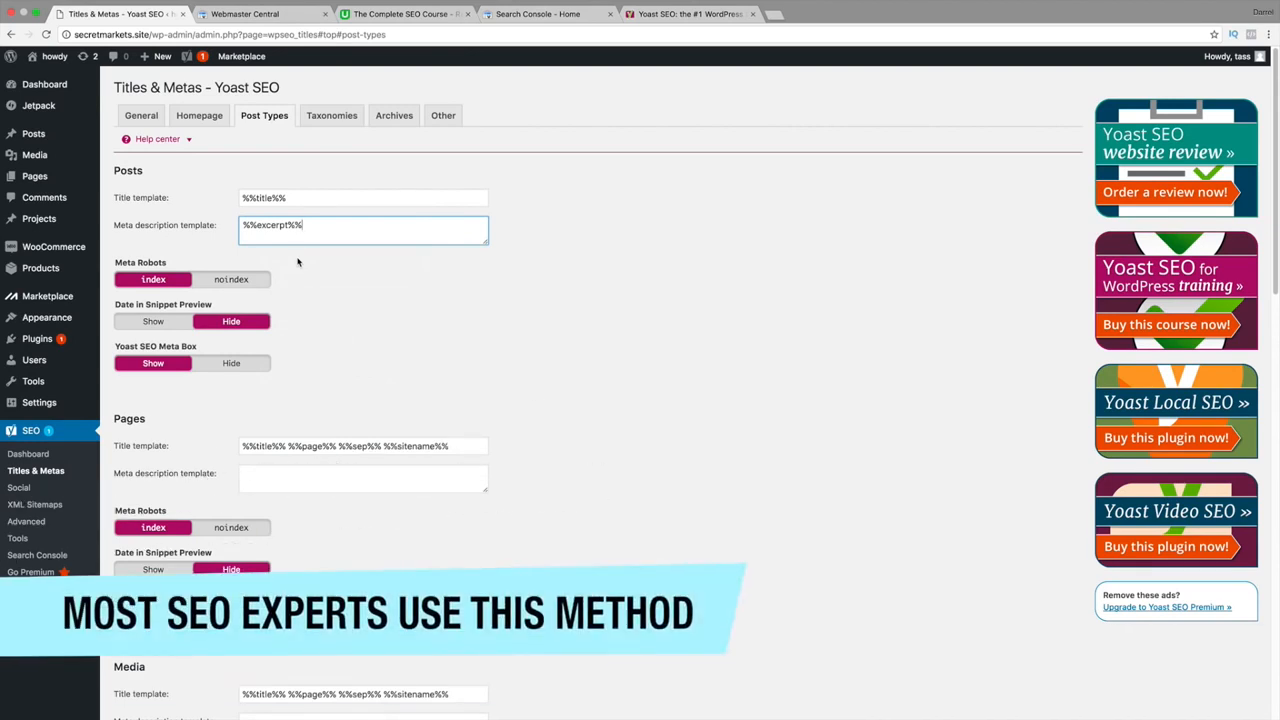
# Review the Posts templates and place the caret at the end of the Pages title template.
pyautogui.hotkey('shift', 'Tab')
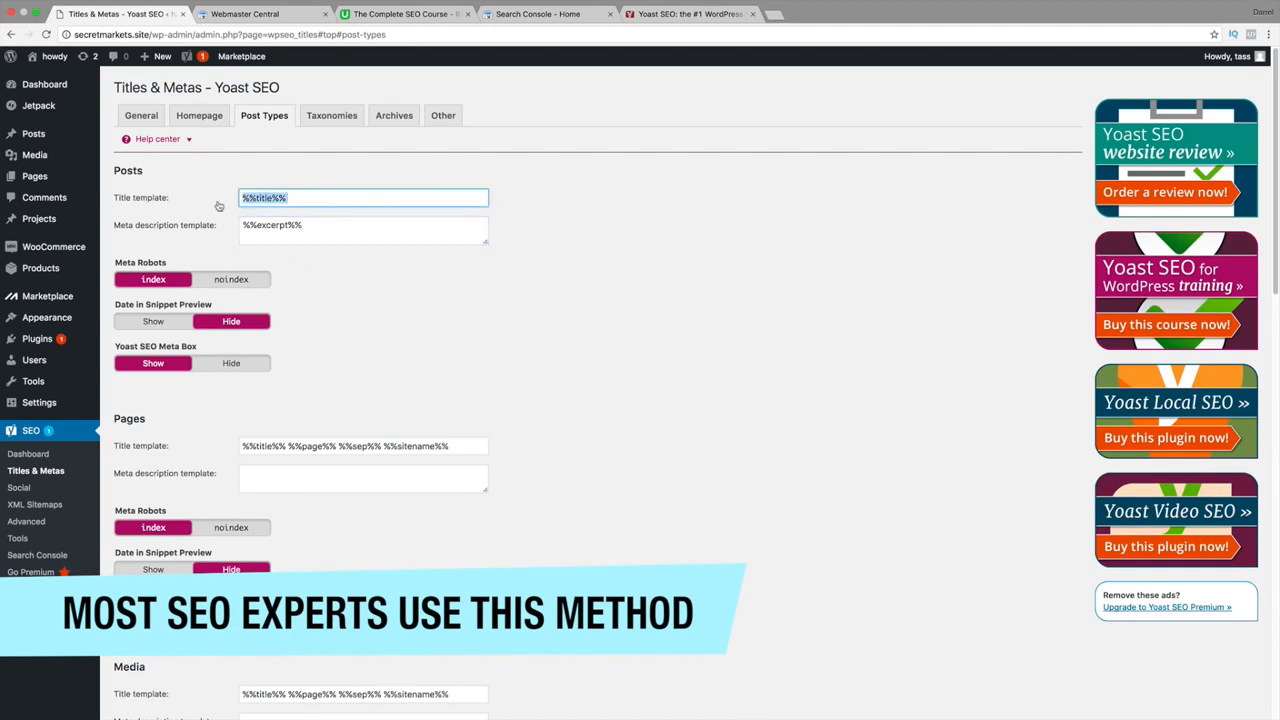
pyautogui.press('Tab')
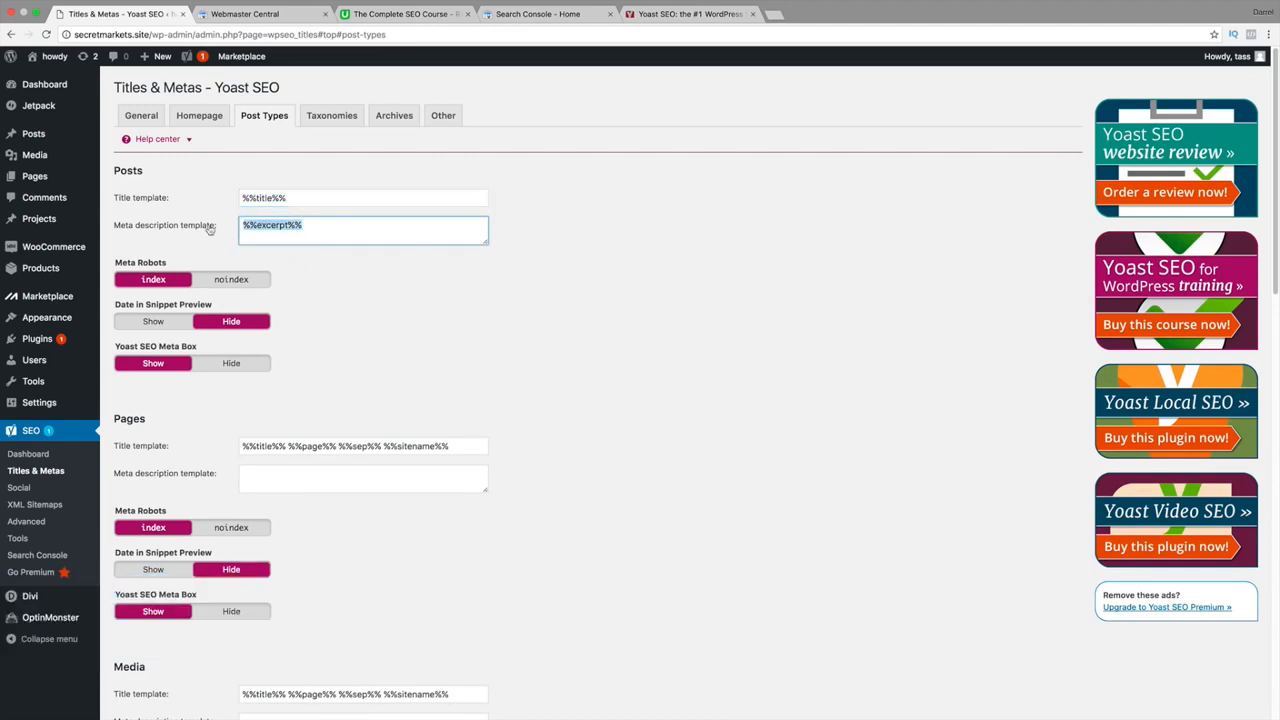
pyautogui.moveTo(409, 450); pyautogui.dragTo(445, 453)
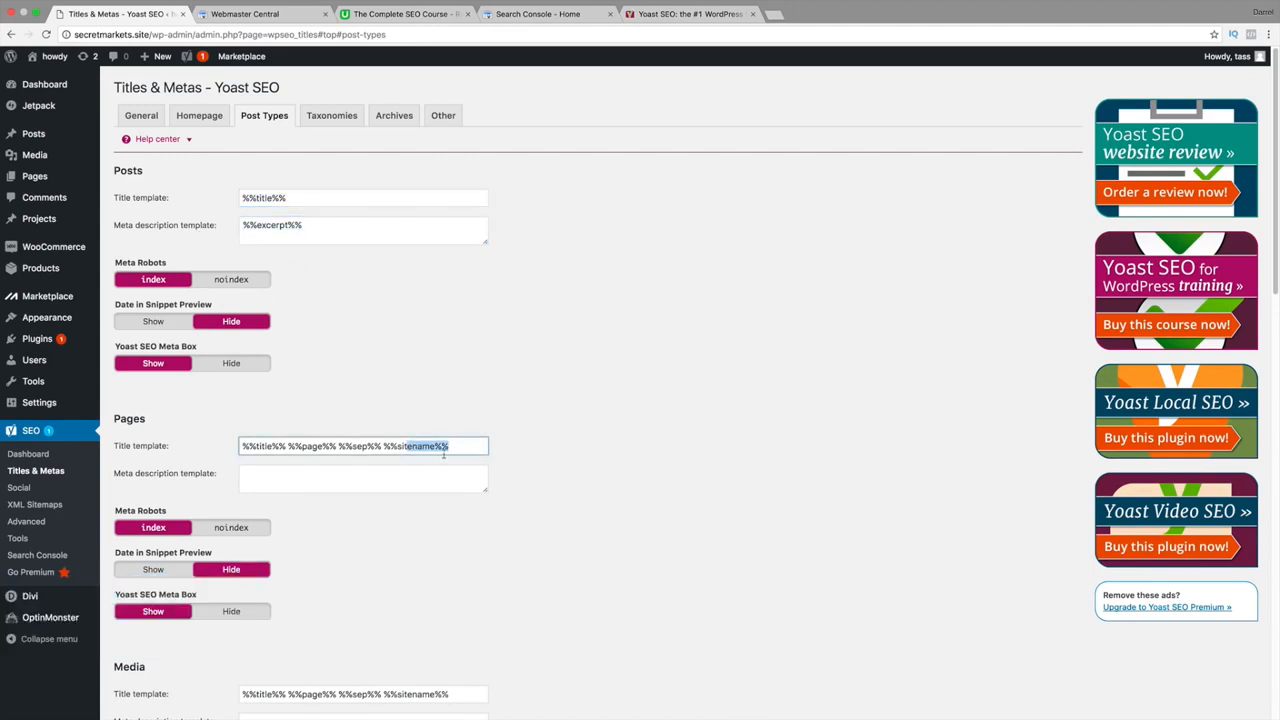
pyautogui.click(354, 451)
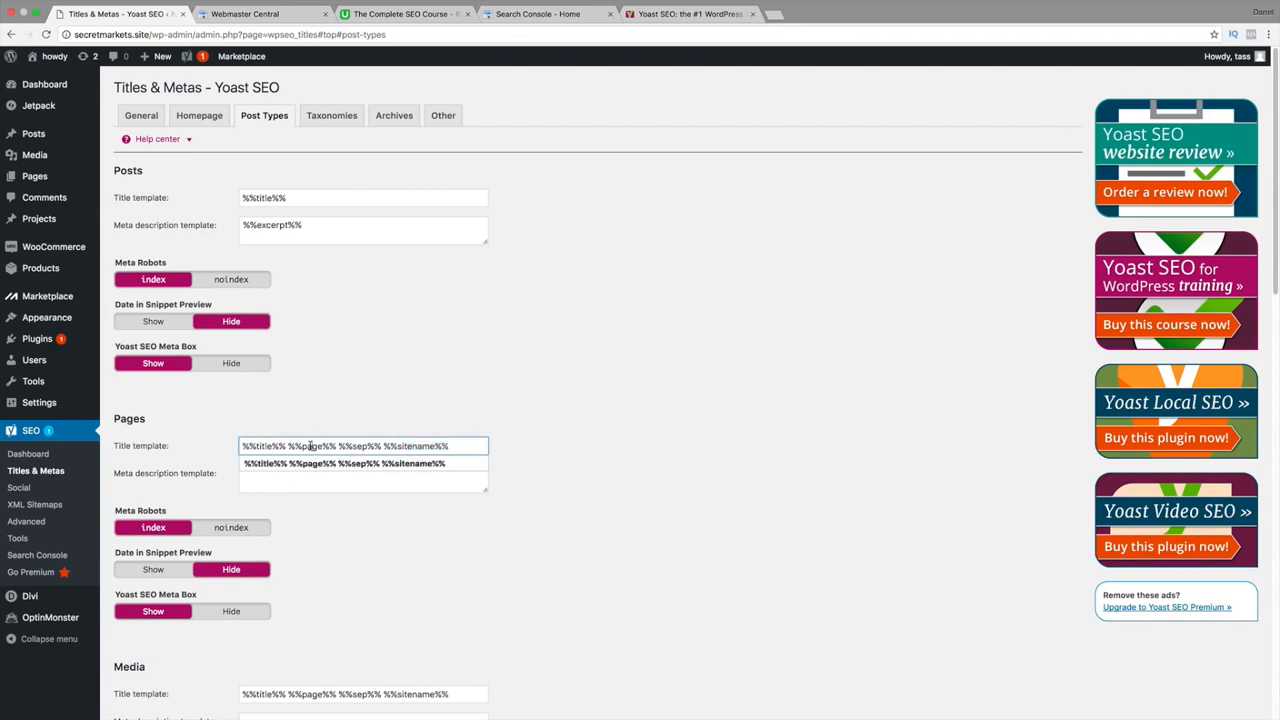
# Go to google.com and search for 'coffee mugs'.
pyautogui.click(650, 16)
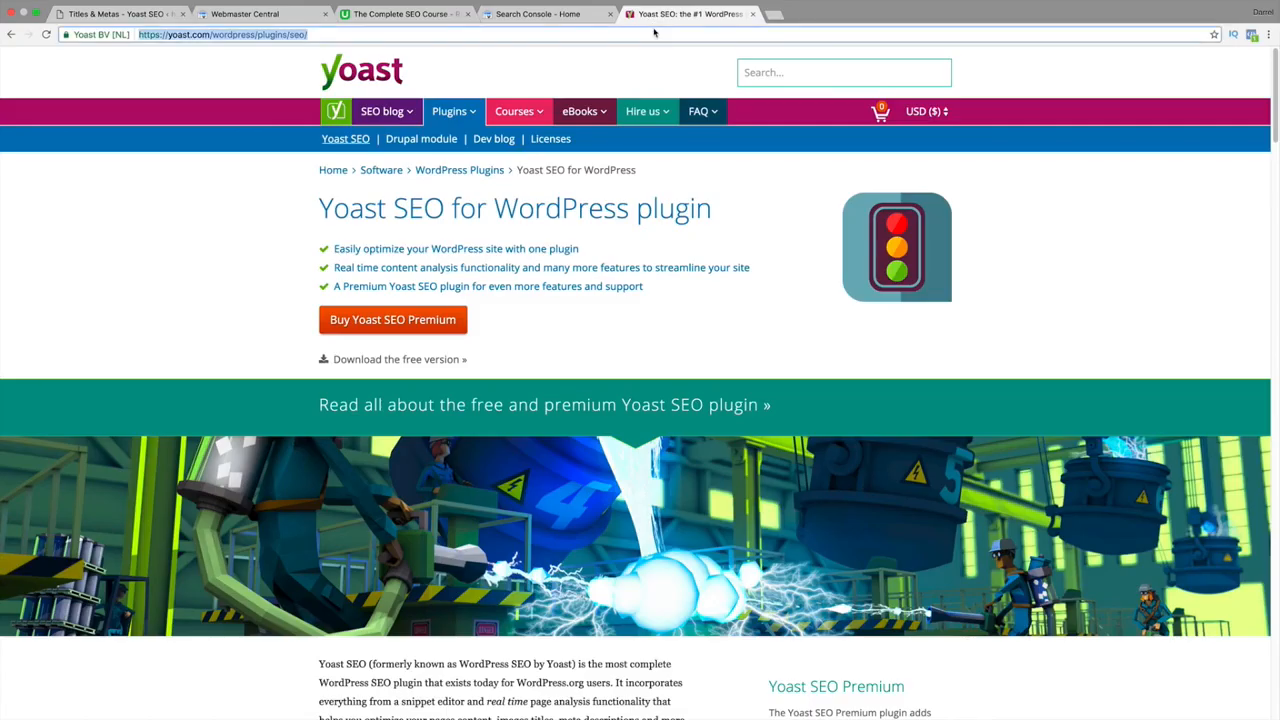
pyautogui.write('google.com')
pyautogui.press('Return')
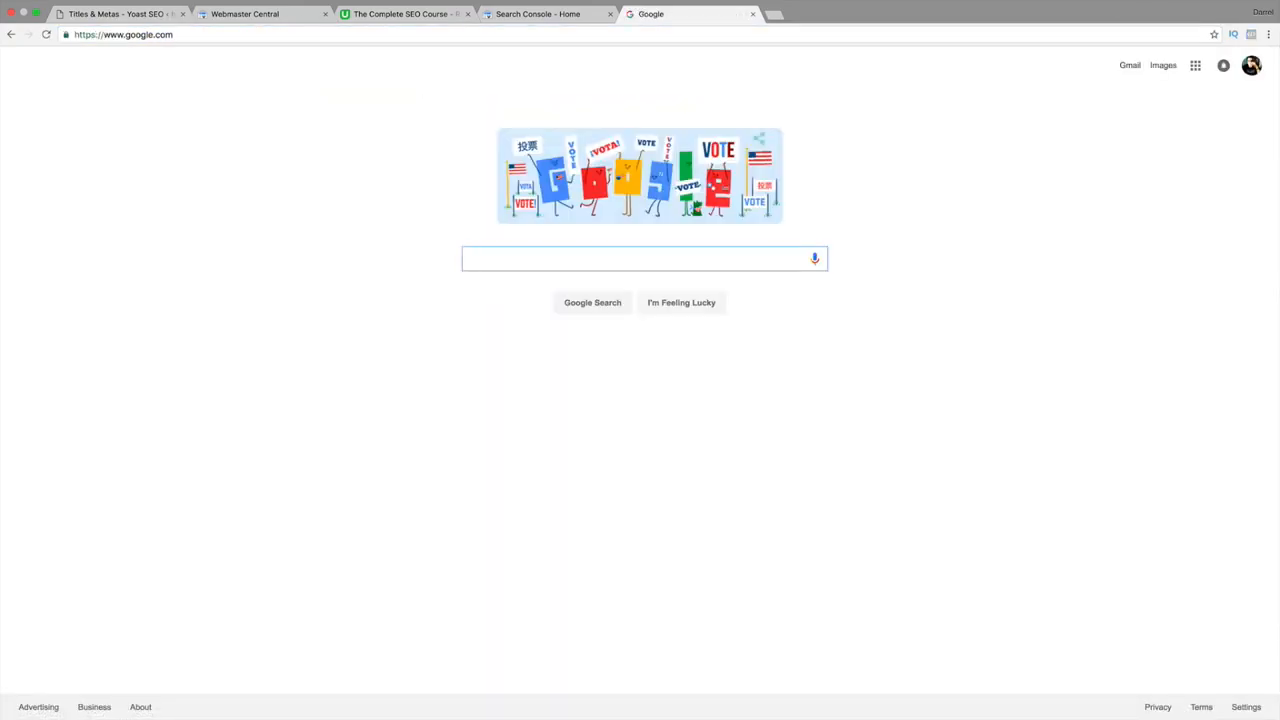
pyautogui.write('coofee muyg')
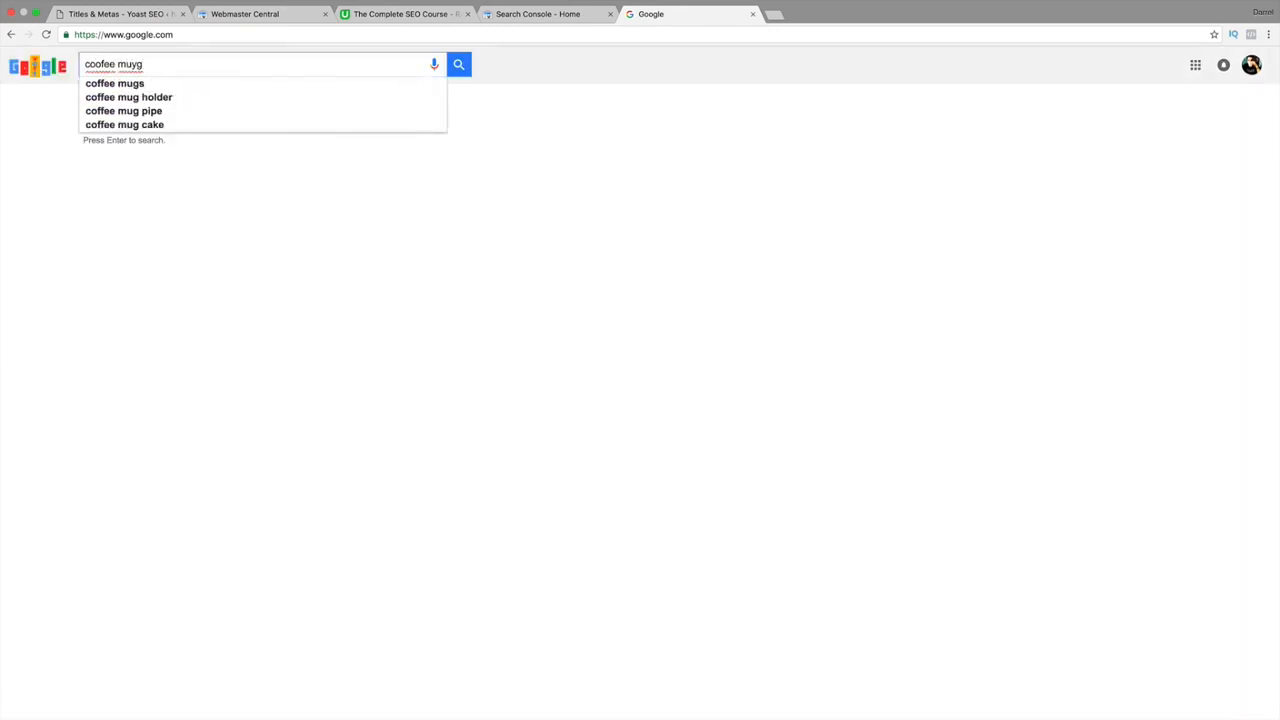
pyautogui.press('Down')
pyautogui.press('Return')
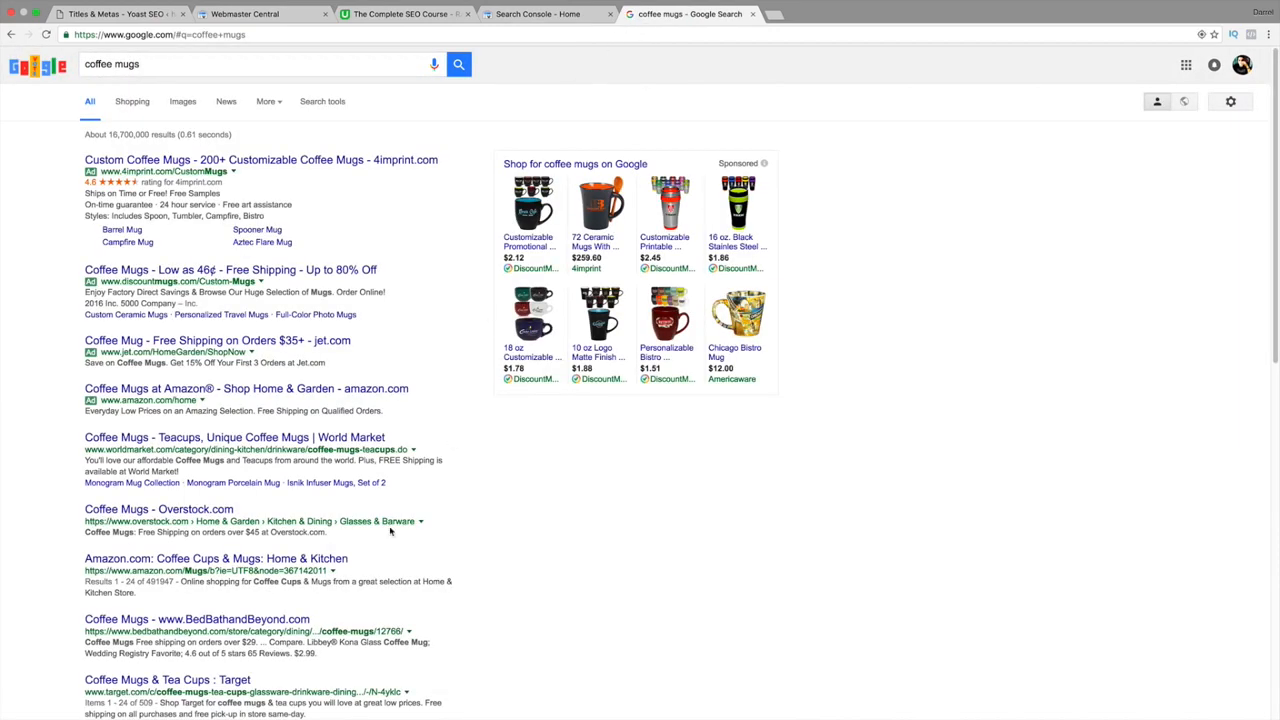
# Highlight the Overstock result's description snippet, then return to the Titles & Metas tab.
pyautogui.scroll(-1, 370, 520)
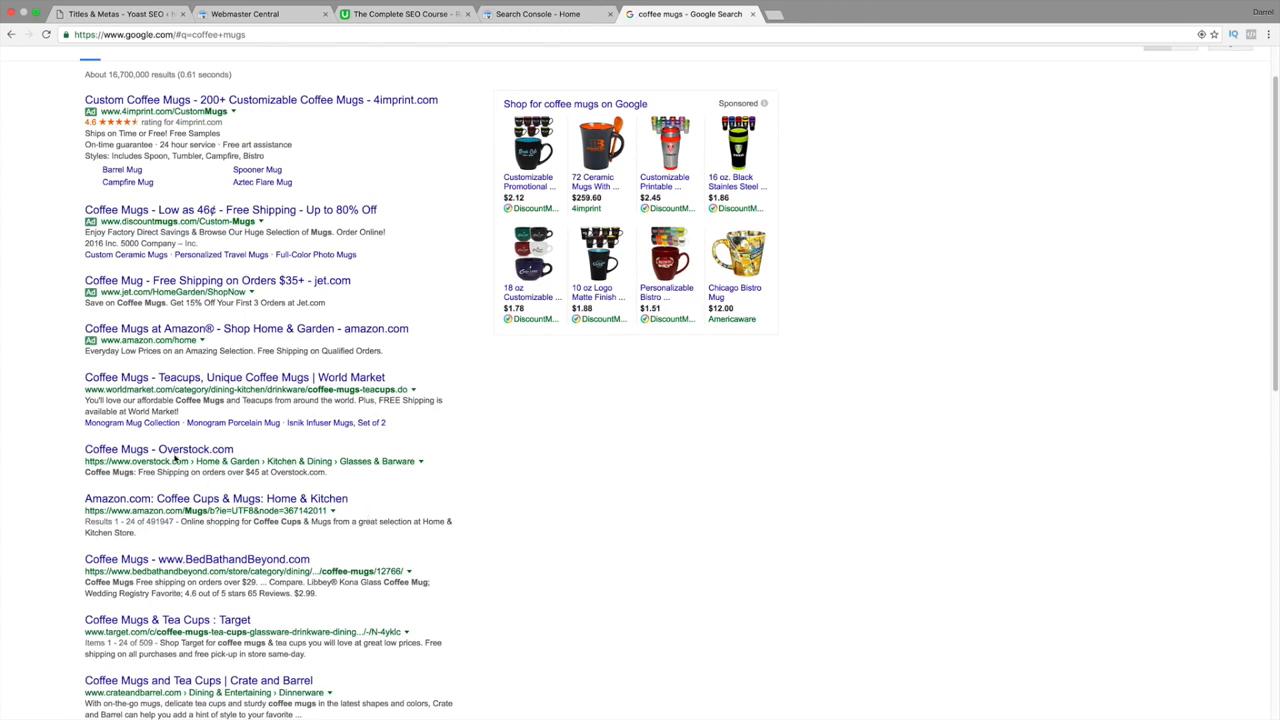
pyautogui.moveTo(328, 474); pyautogui.dragTo(100, 472)
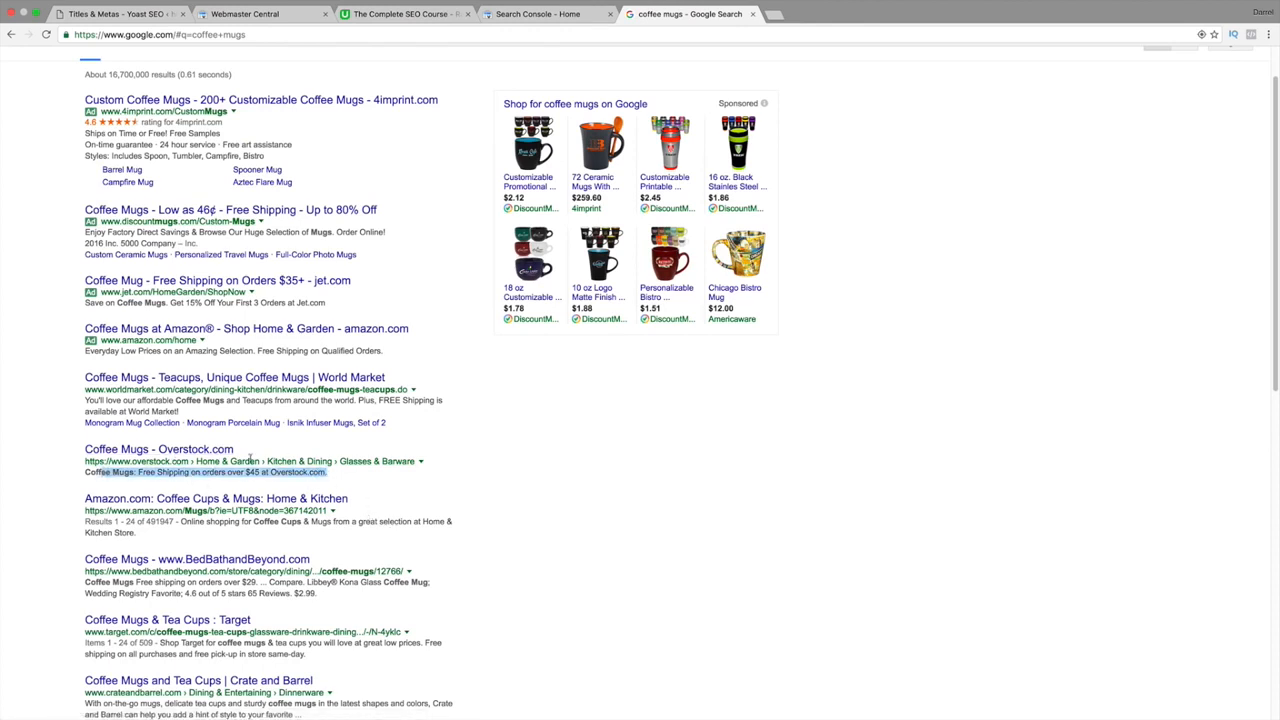
pyautogui.click(120, 14)
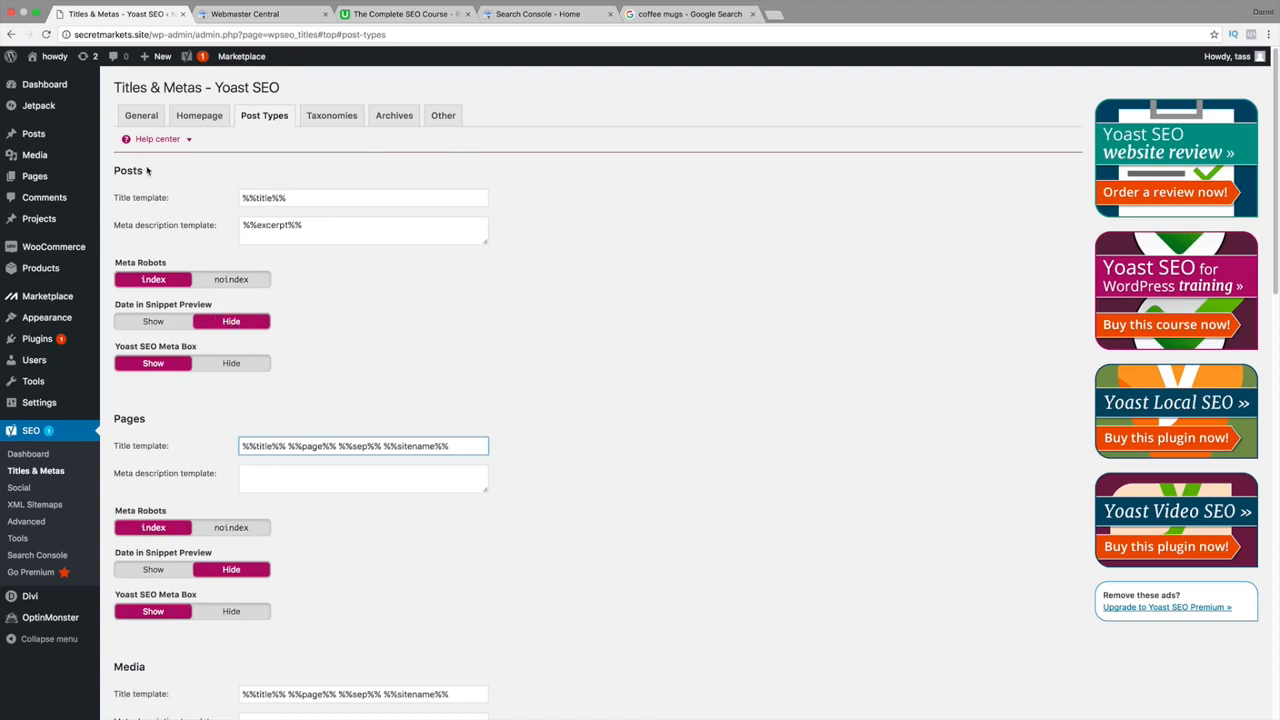
# Trim the Pages title template down to %%title%%, removing the page, separator and site name variables.
pyautogui.moveTo(148, 174); pyautogui.dragTo(112, 172)
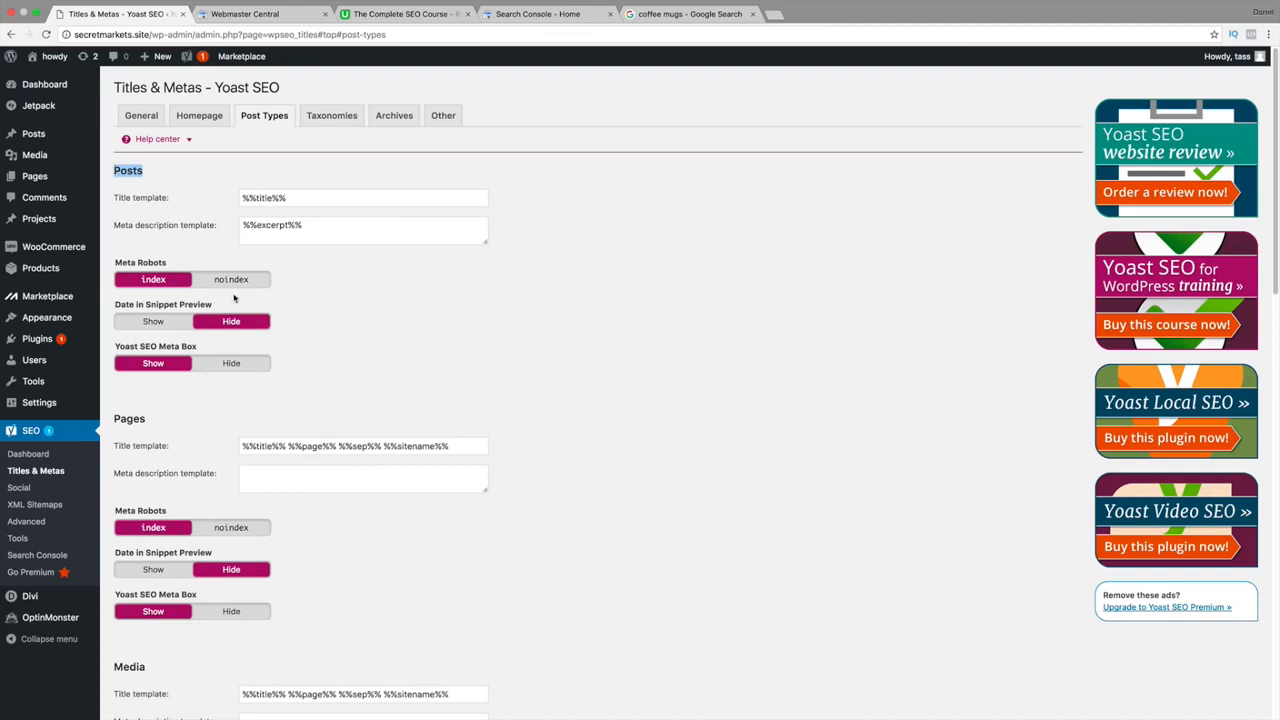
pyautogui.click(300, 193)
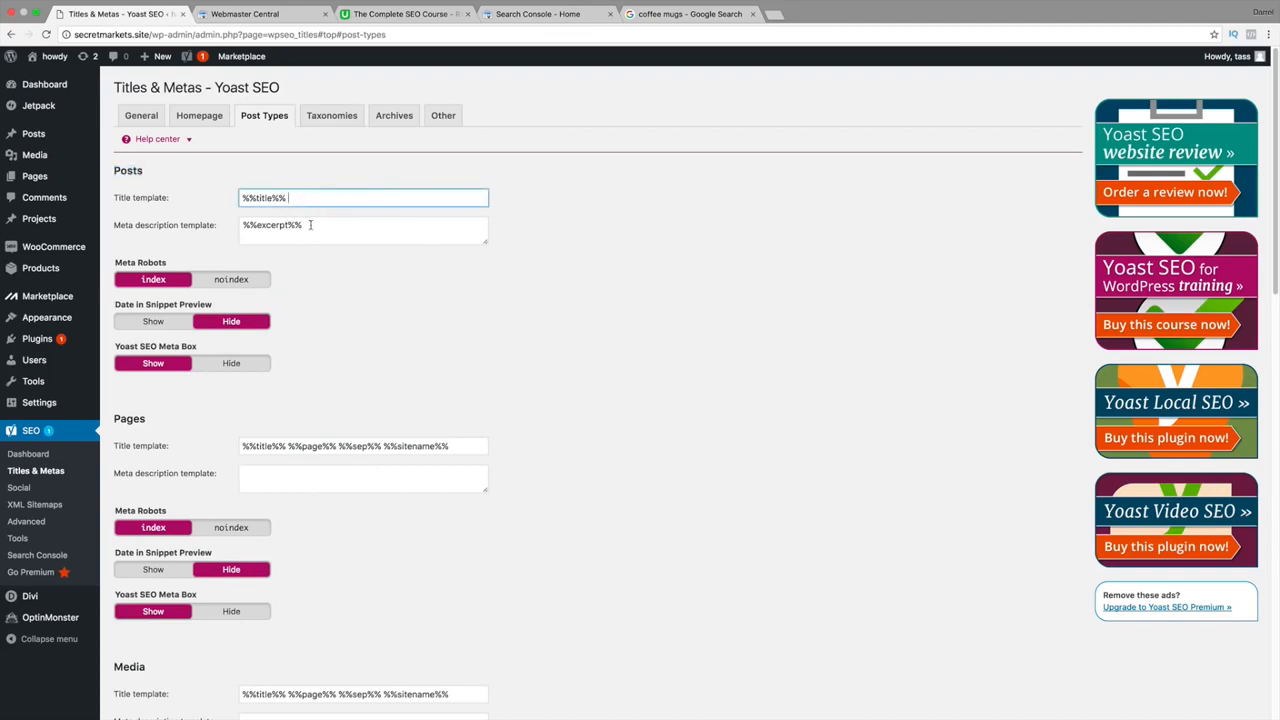
pyautogui.click(311, 225)
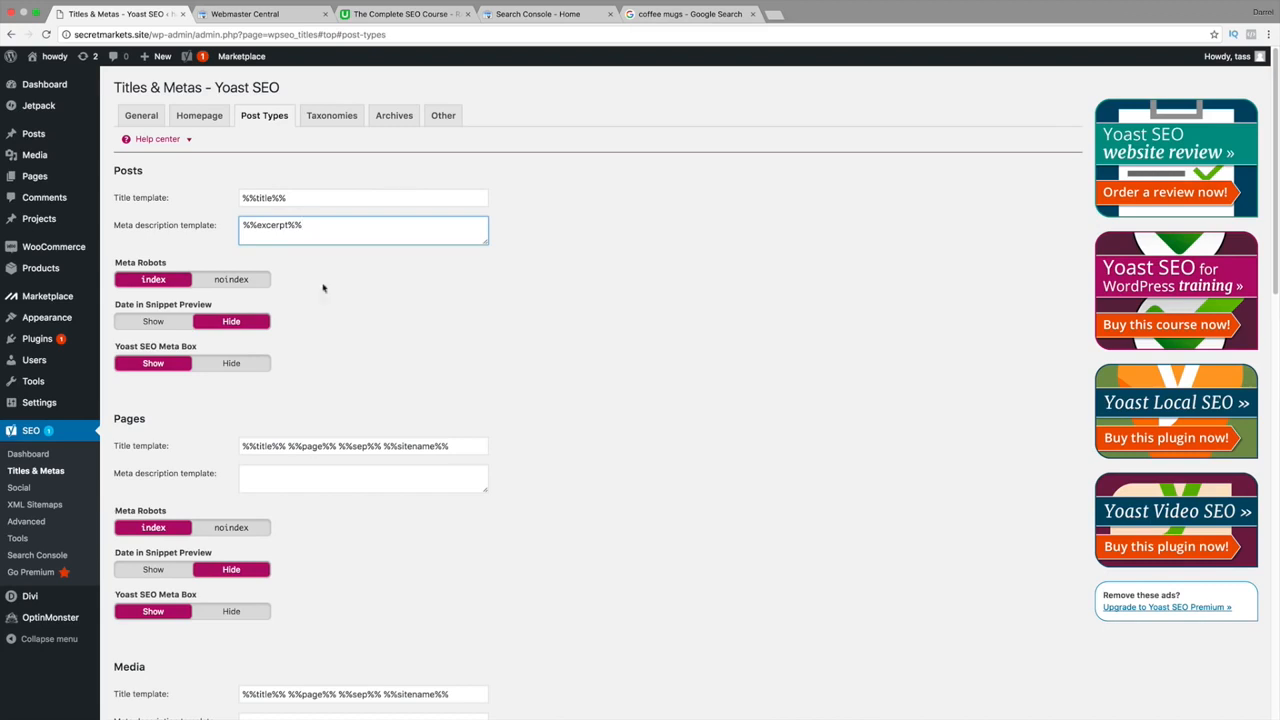
pyautogui.moveTo(452, 447); pyautogui.dragTo(288, 444)
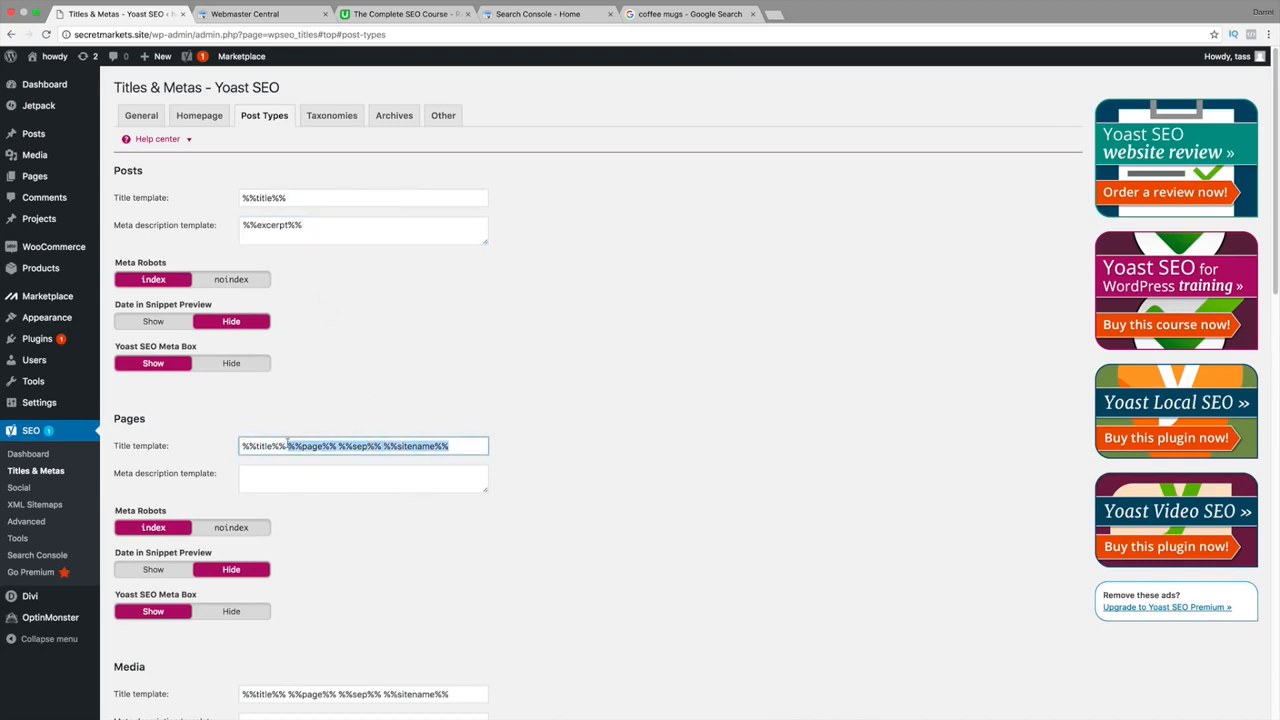
pyautogui.press('BackSpace')
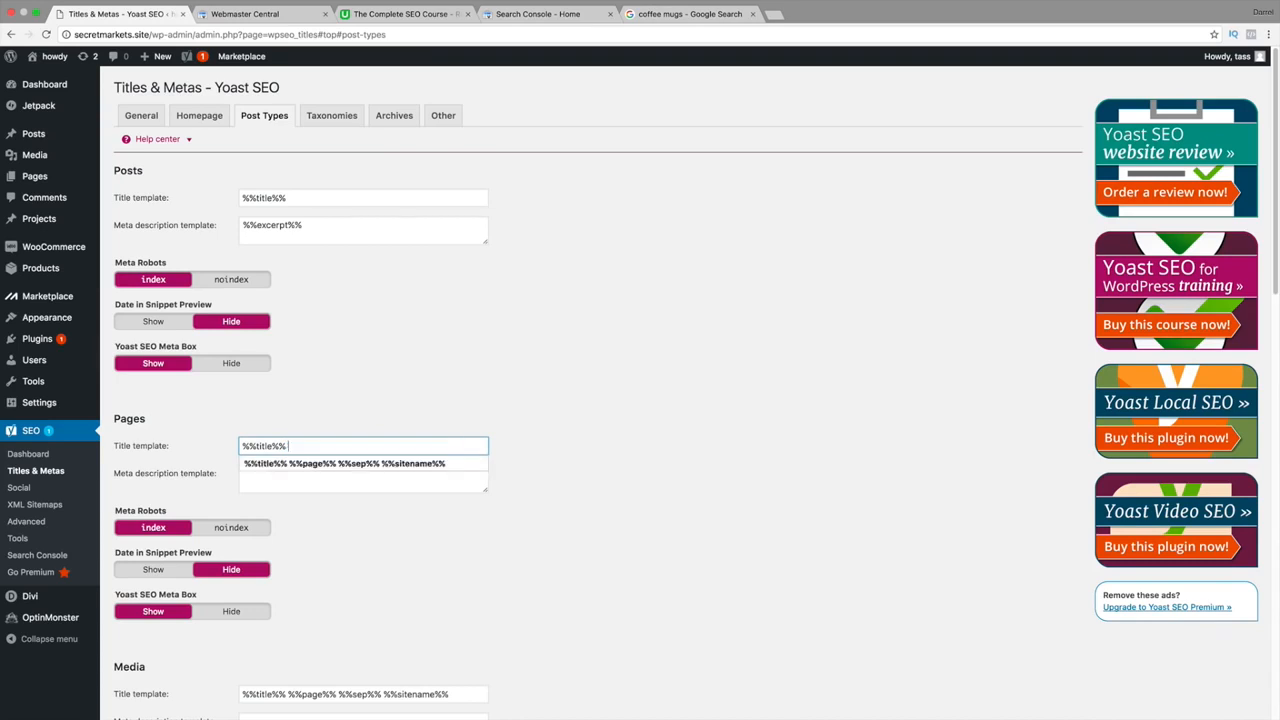
pyautogui.press('BackSpace')
pyautogui.press('BackSpace')
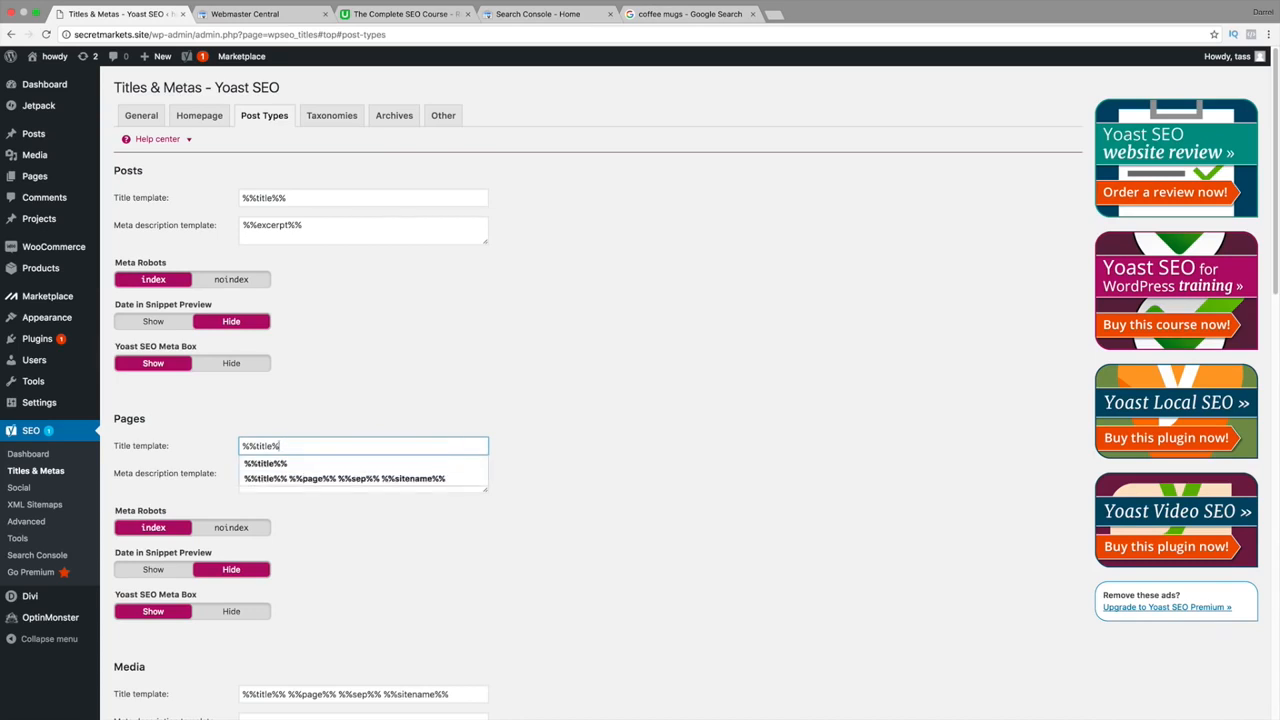
pyautogui.write('%')
pyautogui.press('Tab')
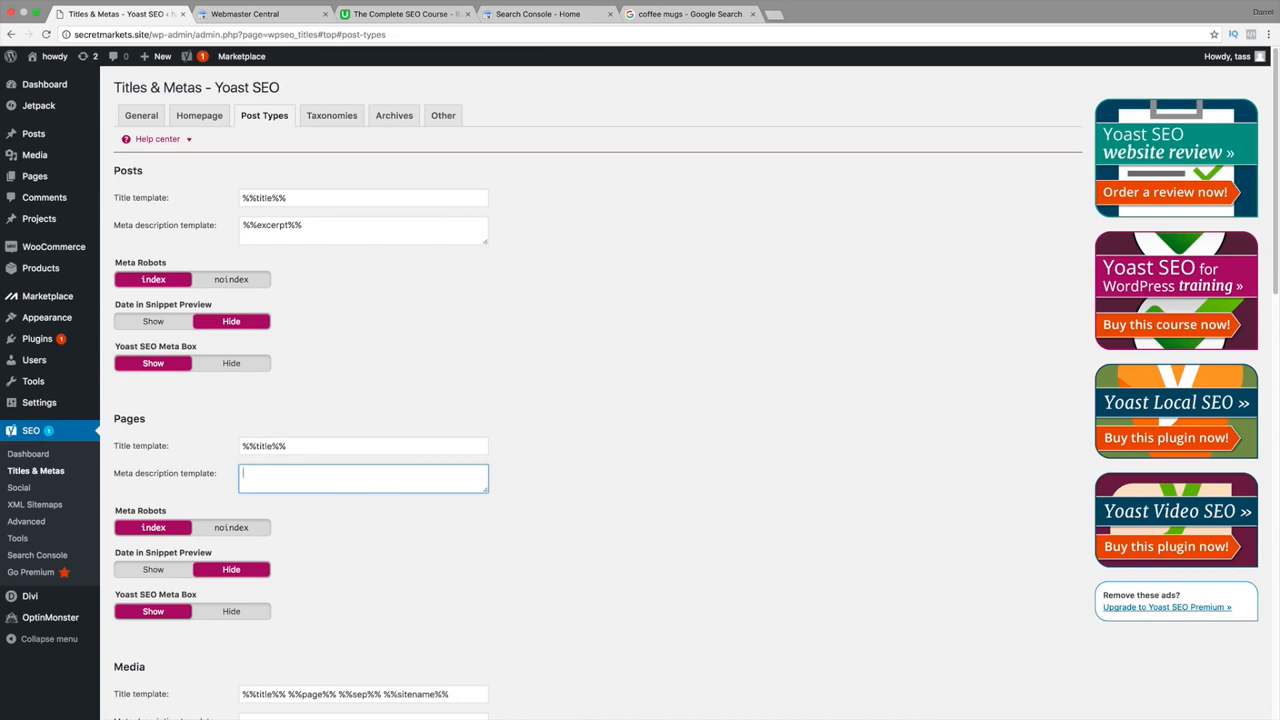
# Copy %%excerpt%% from the Posts meta description into the Pages meta description.
pyautogui.click(281, 228)
pyautogui.tripleClick(280, 225)
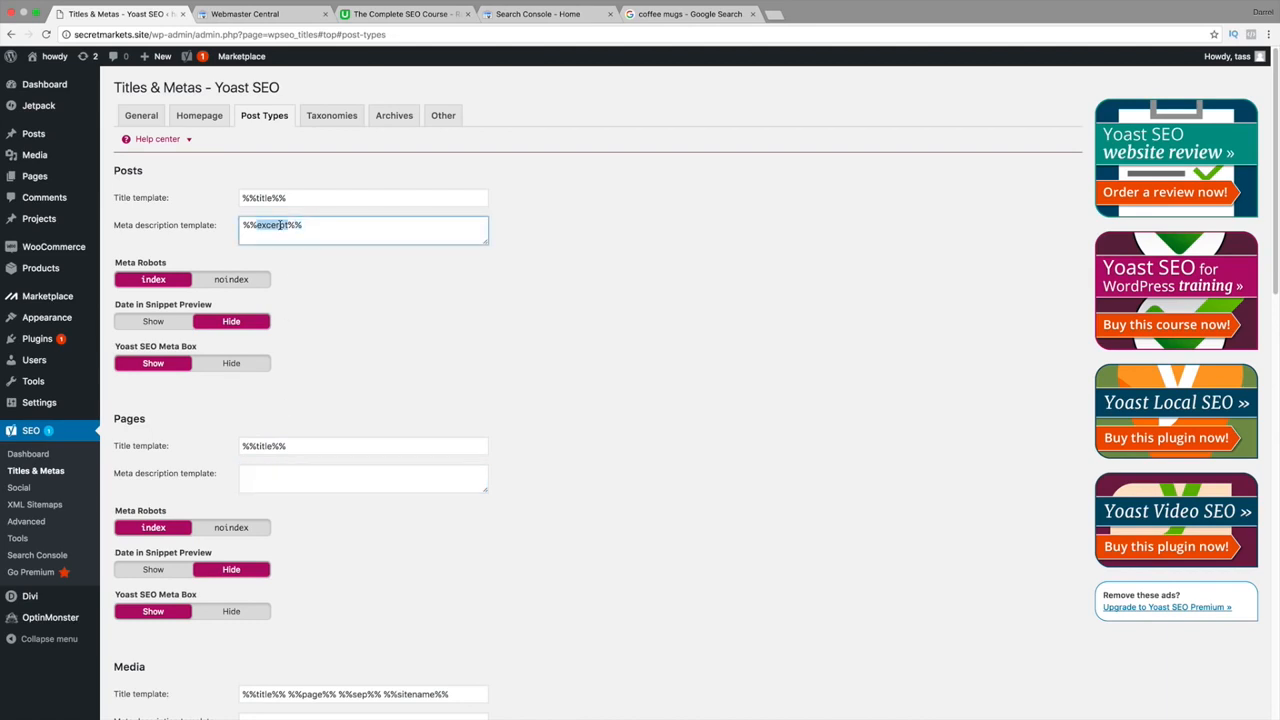
pyautogui.rightClick(280, 225)
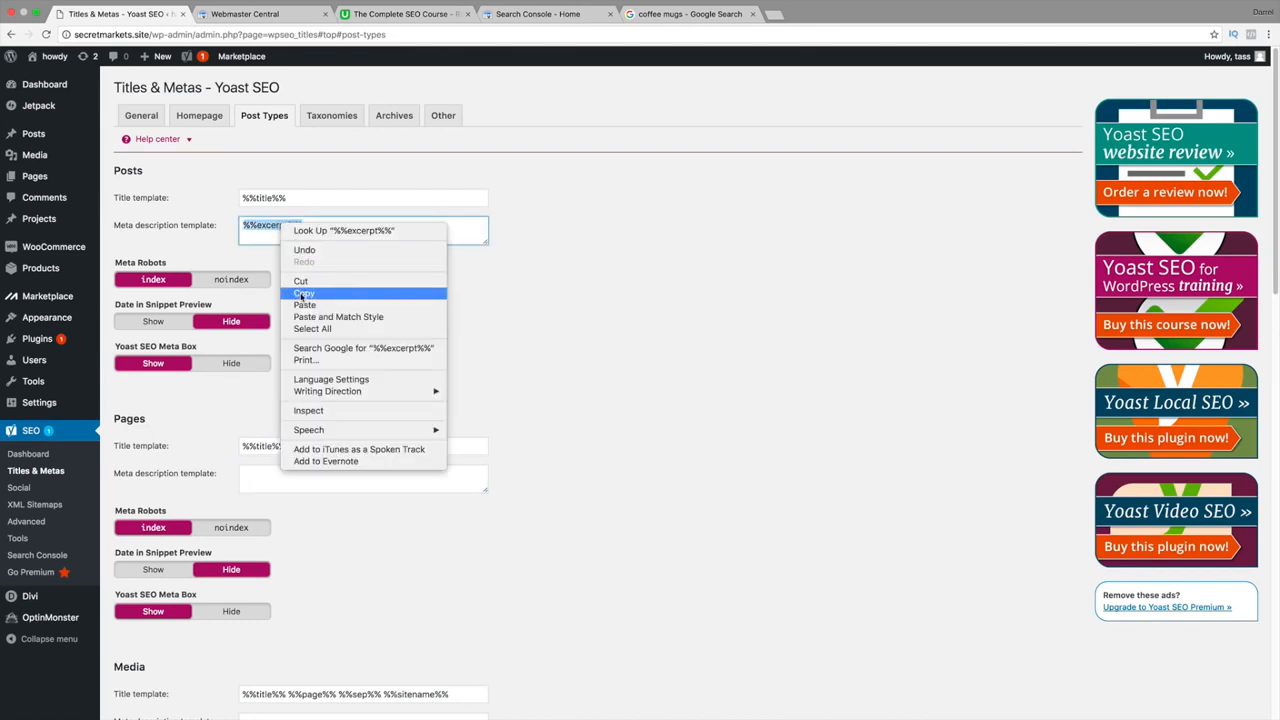
pyautogui.click(301, 294)
pyautogui.click(297, 476)
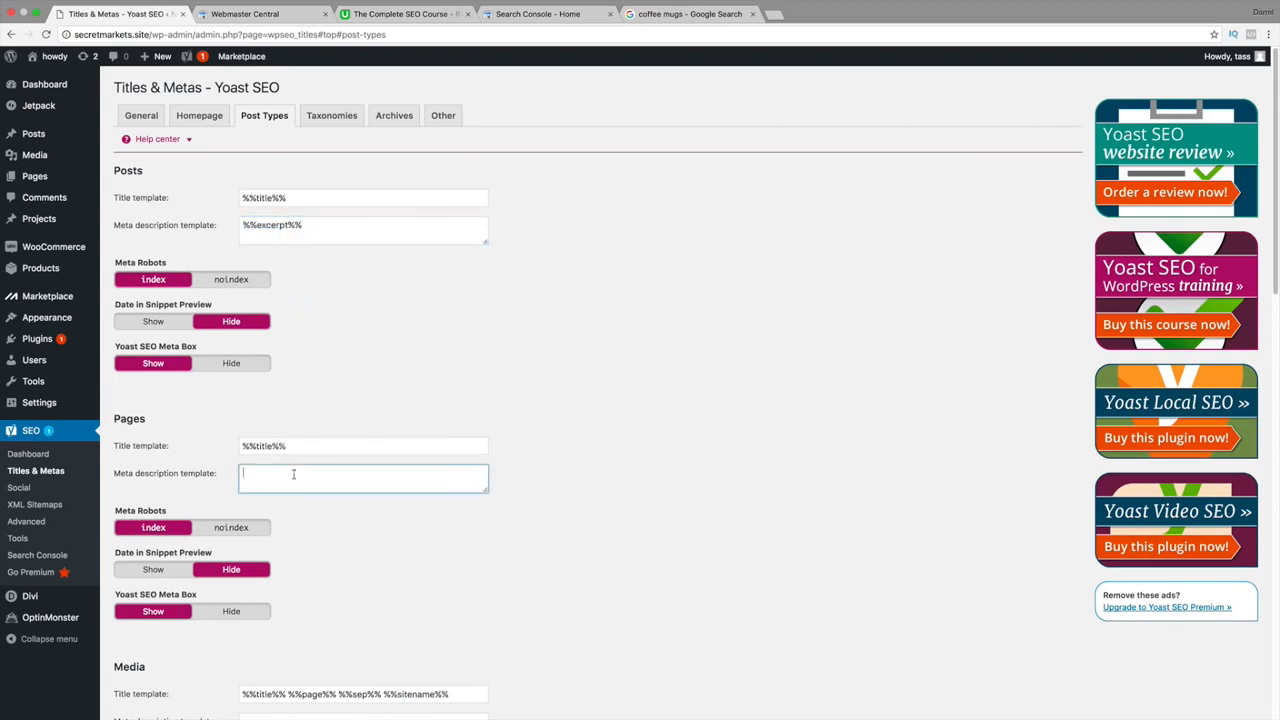
pyautogui.rightClick(297, 476)
pyautogui.click(318, 535)
# Consult the basic template variables reference, then scroll down the Post Types settings.
pyautogui.click(189, 140)
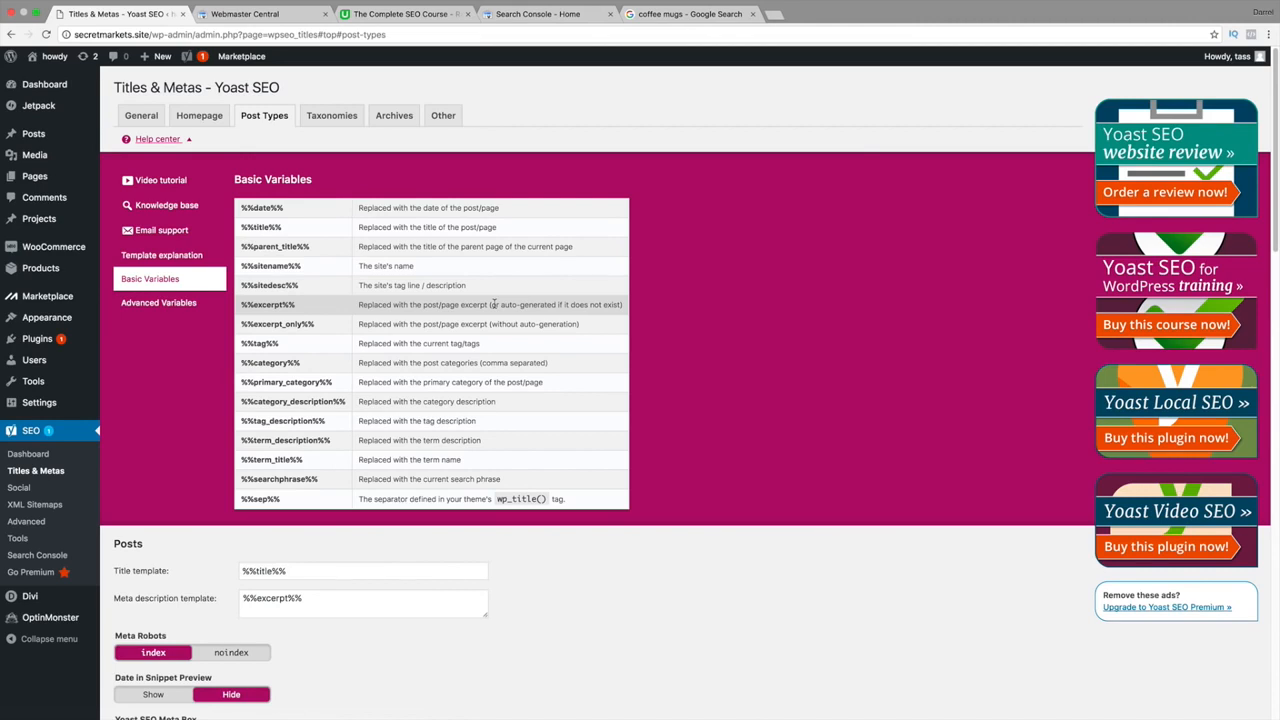
pyautogui.click(188, 140)
pyautogui.scroll(-5, 284, 294)
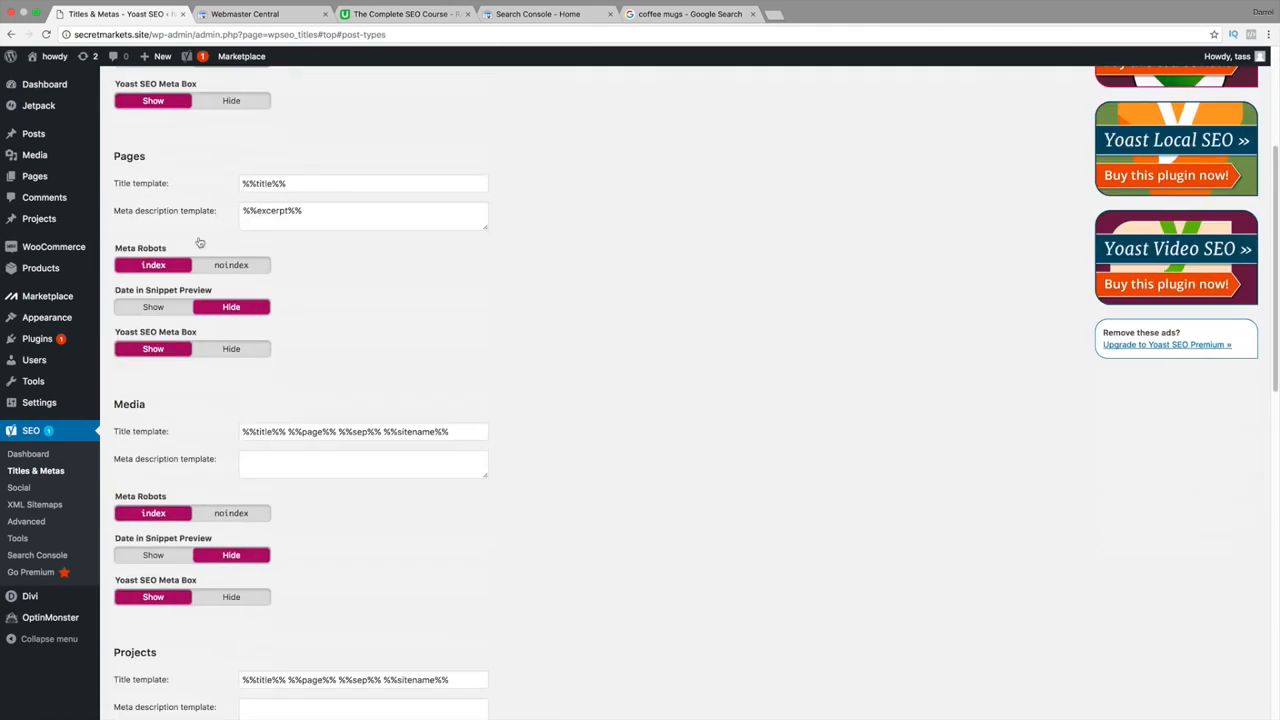
pyautogui.scroll(-2, 200, 243)
pyautogui.scroll(-4, 222, 410)
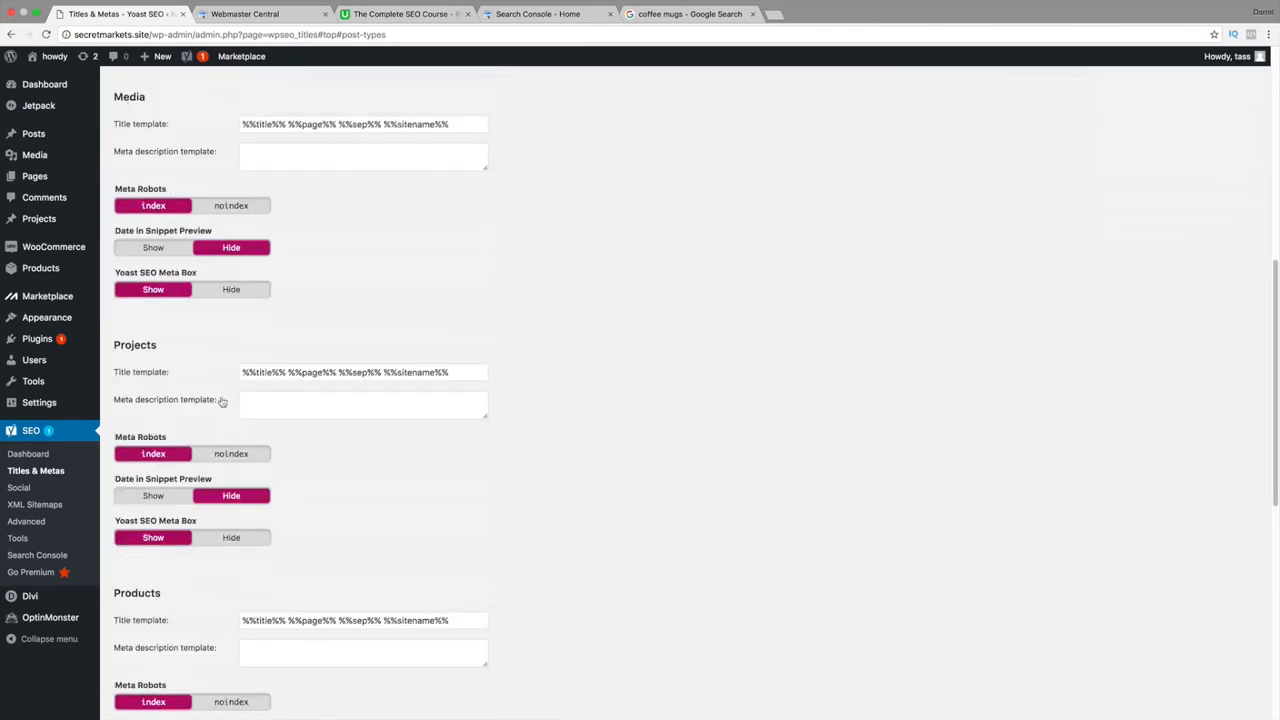
# Review the Projects and Products title, description and archive templates, then save the Post Types settings.
pyautogui.click(393, 373)
pyautogui.click(371, 406)
pyautogui.scroll(-4, 371, 409)
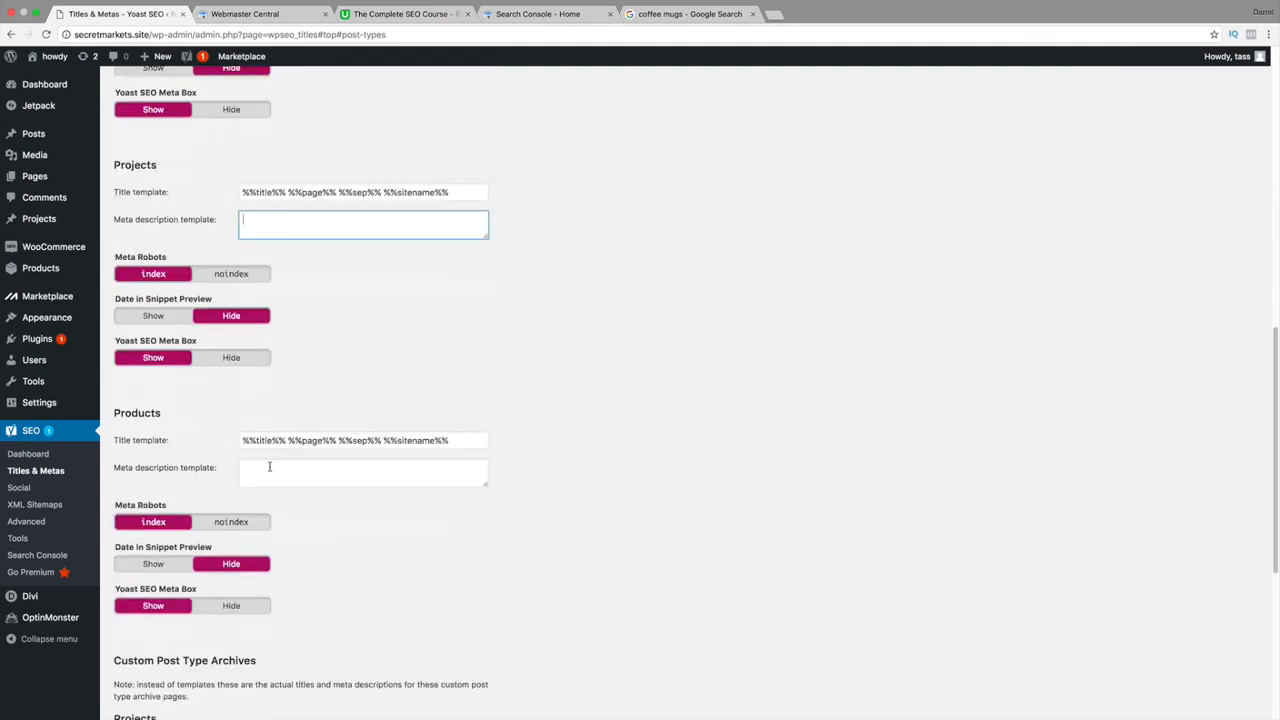
pyautogui.click(292, 447)
pyautogui.click(302, 462)
pyautogui.scroll(-3, 303, 464)
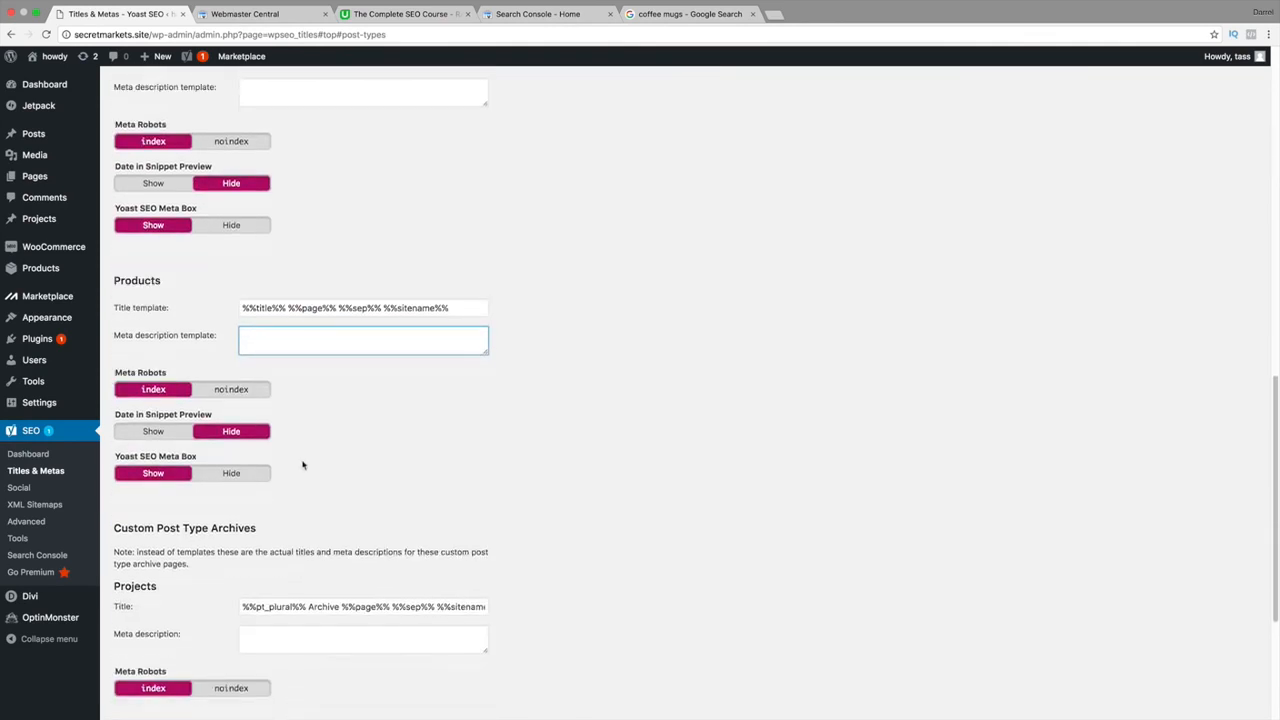
pyautogui.scroll(-2, 303, 464)
pyautogui.scroll(-2, 237, 505)
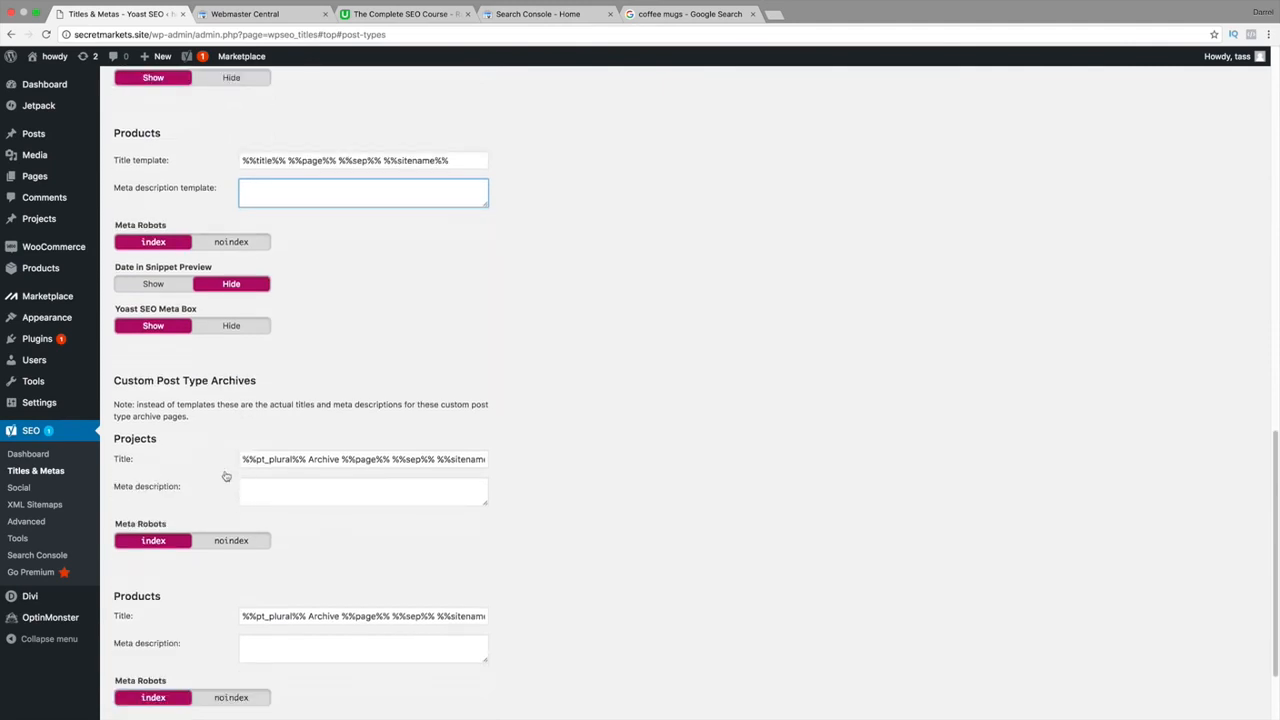
pyautogui.moveTo(158, 381); pyautogui.dragTo(237, 382)
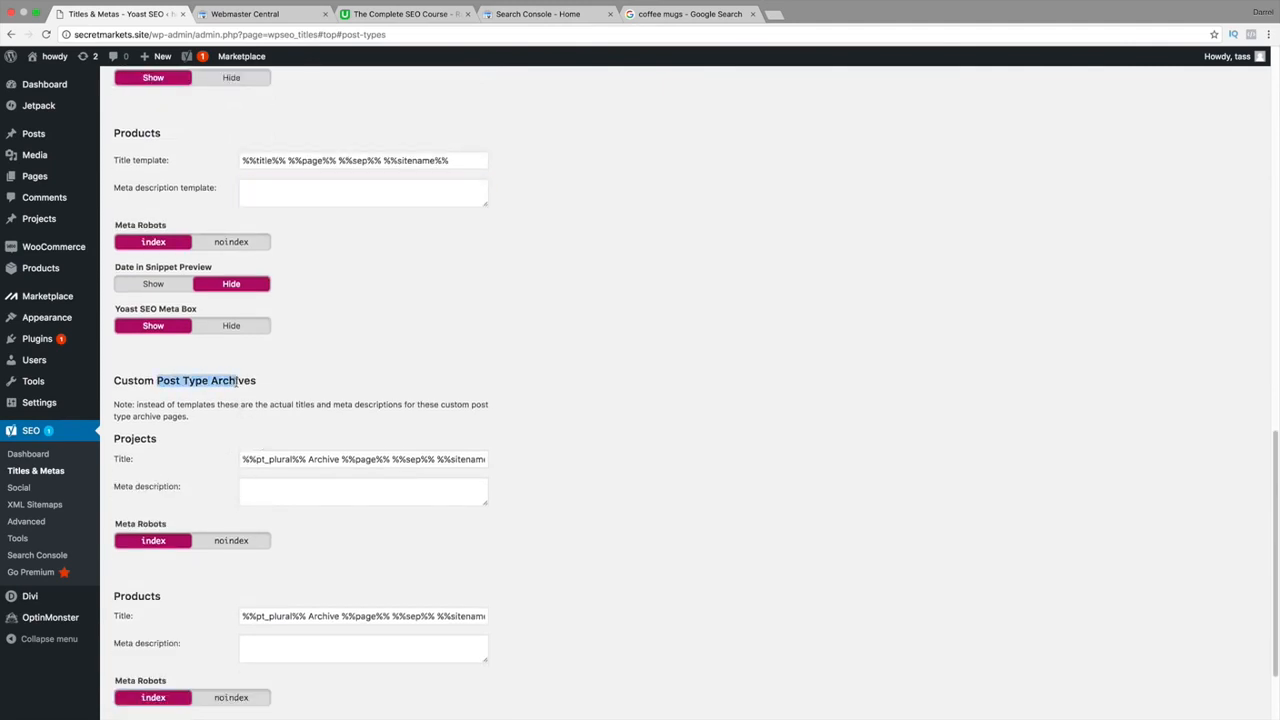
pyautogui.click(256, 460)
pyautogui.scroll(-2, 265, 466)
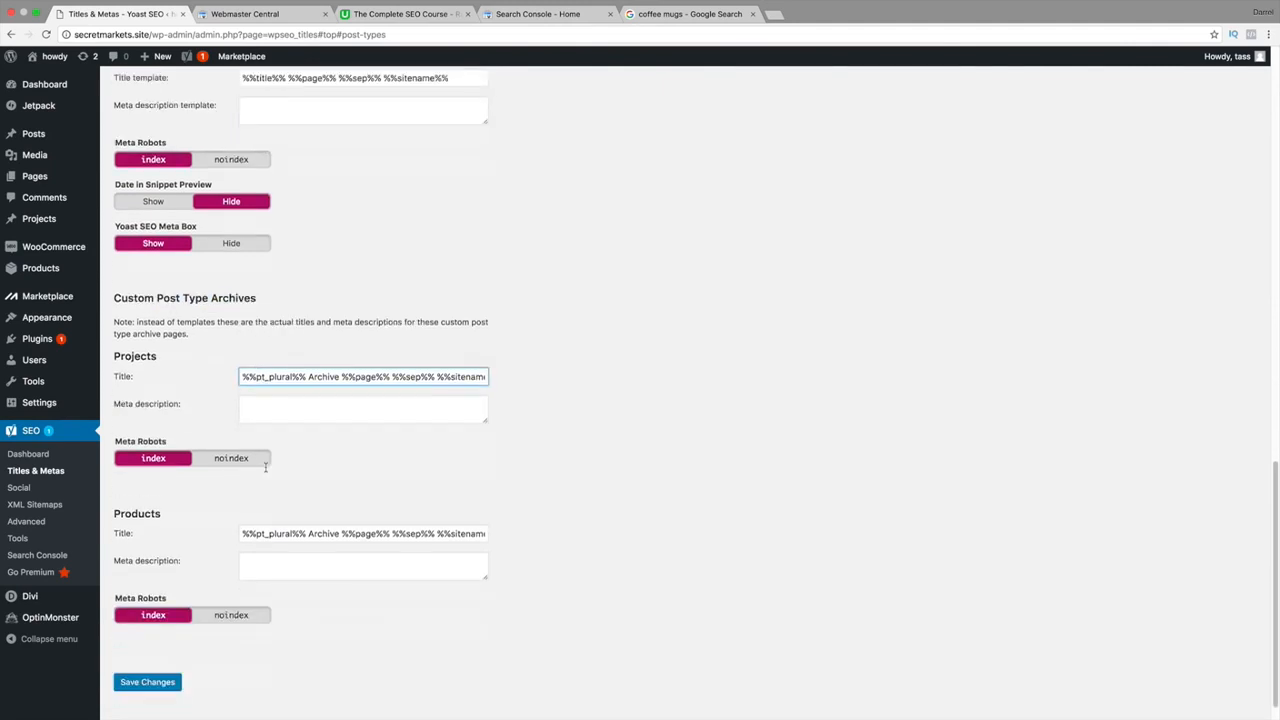
pyautogui.click(292, 532)
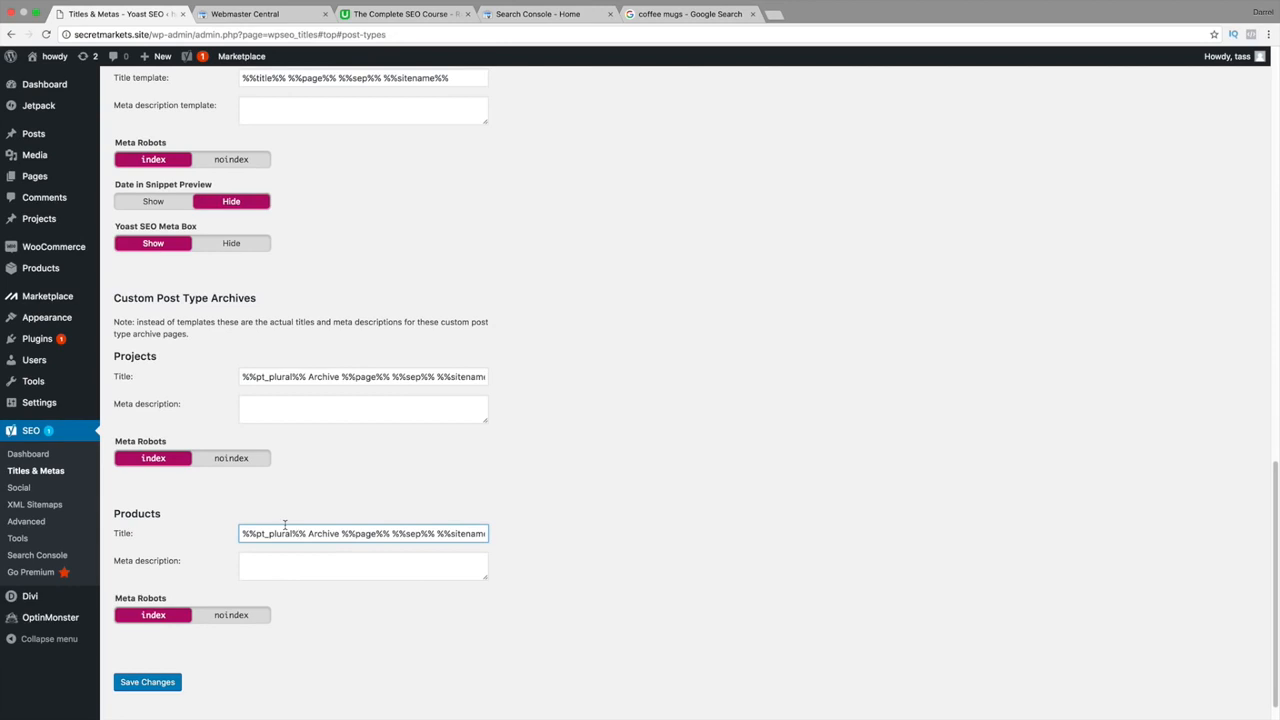
pyautogui.click(169, 682)
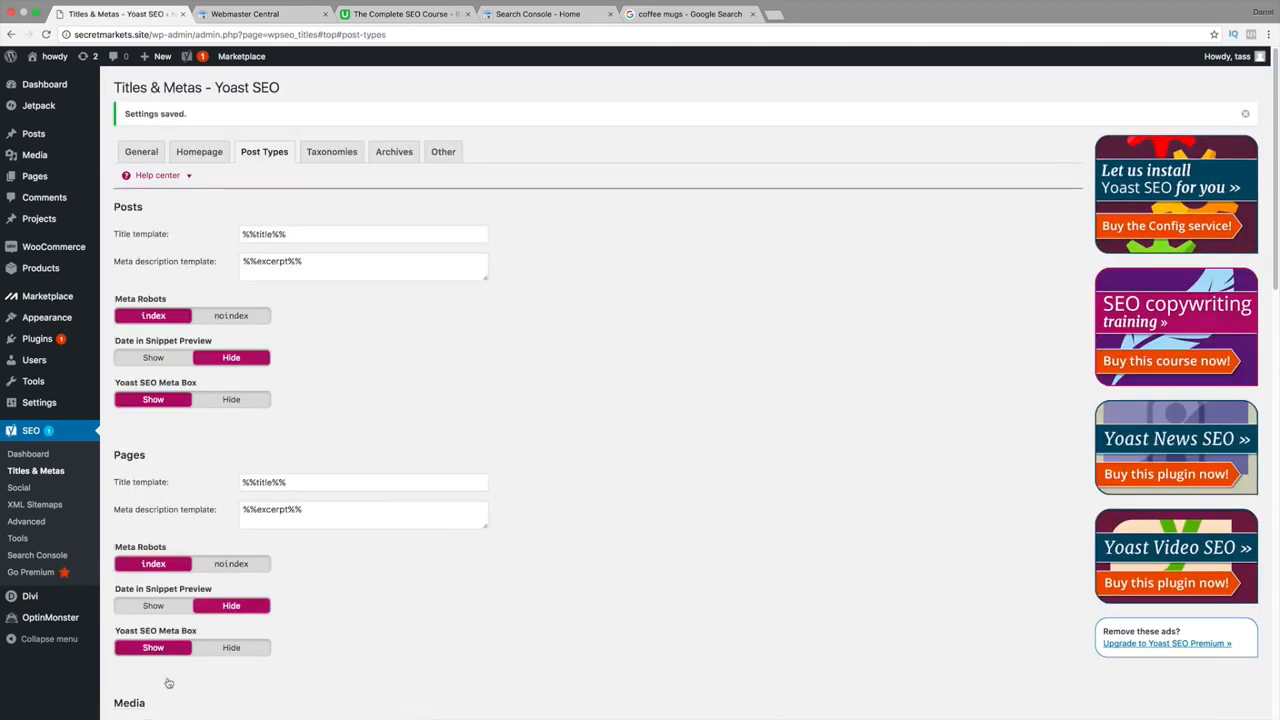
# Open the Taxonomies tab and review the Categories title and meta description templates.
pyautogui.click(328, 152)
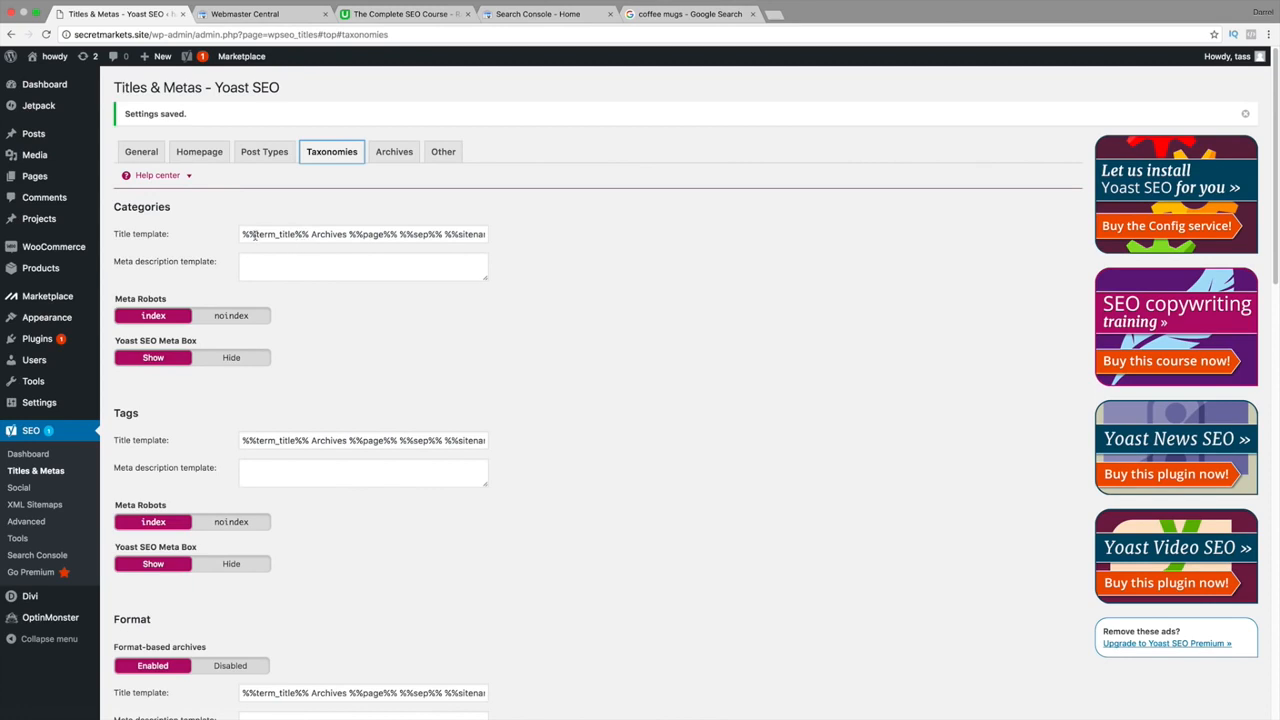
pyautogui.moveTo(254, 235); pyautogui.dragTo(520, 234)
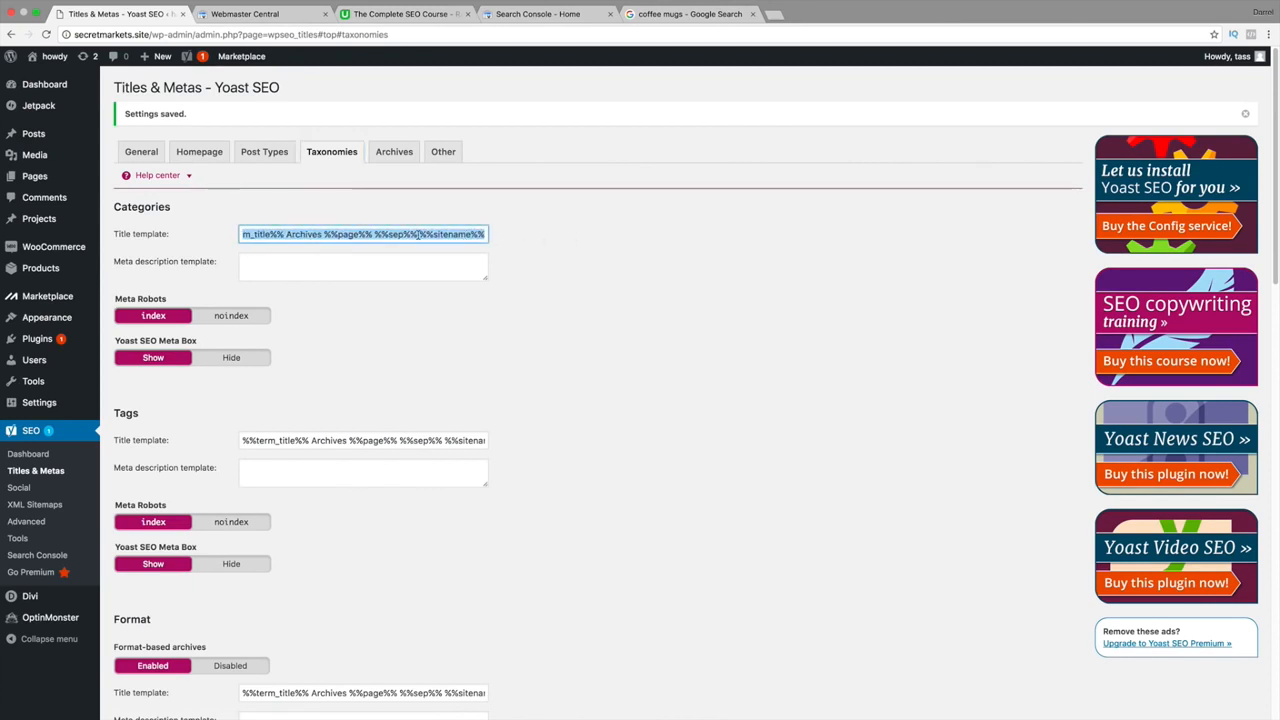
pyautogui.scroll(-3, 417, 314)
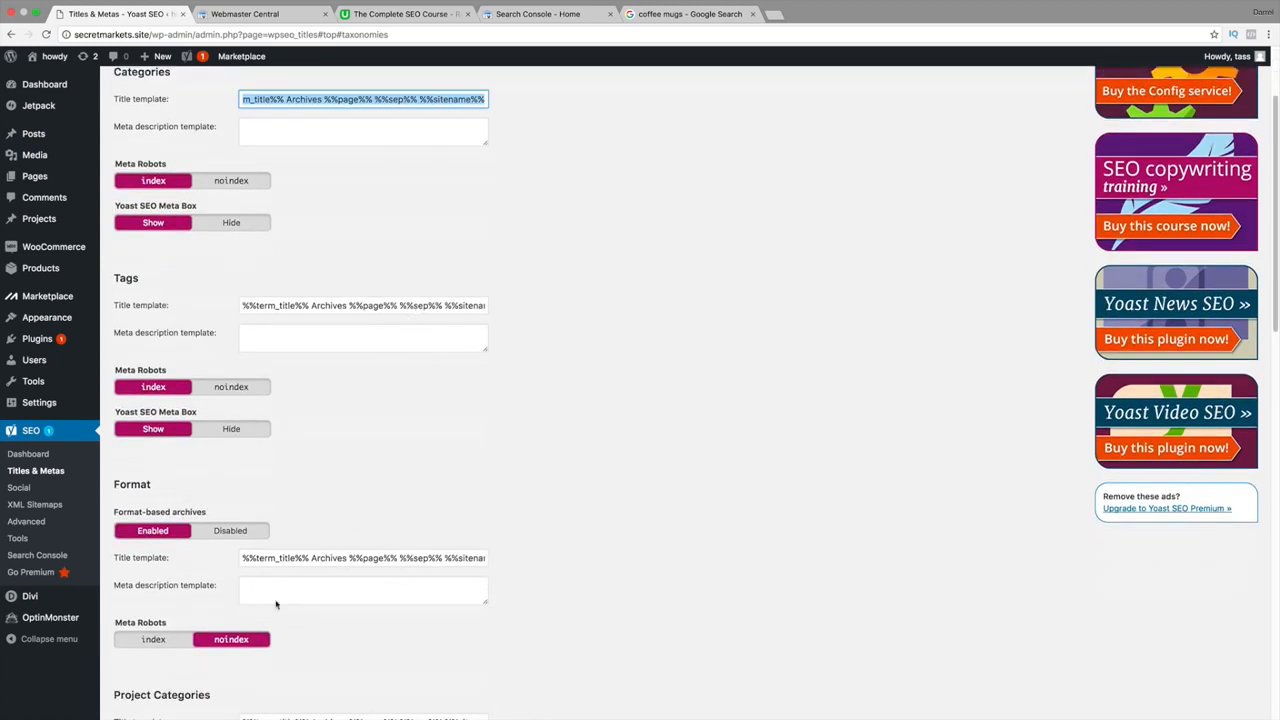
pyautogui.scroll(1, 251, 390)
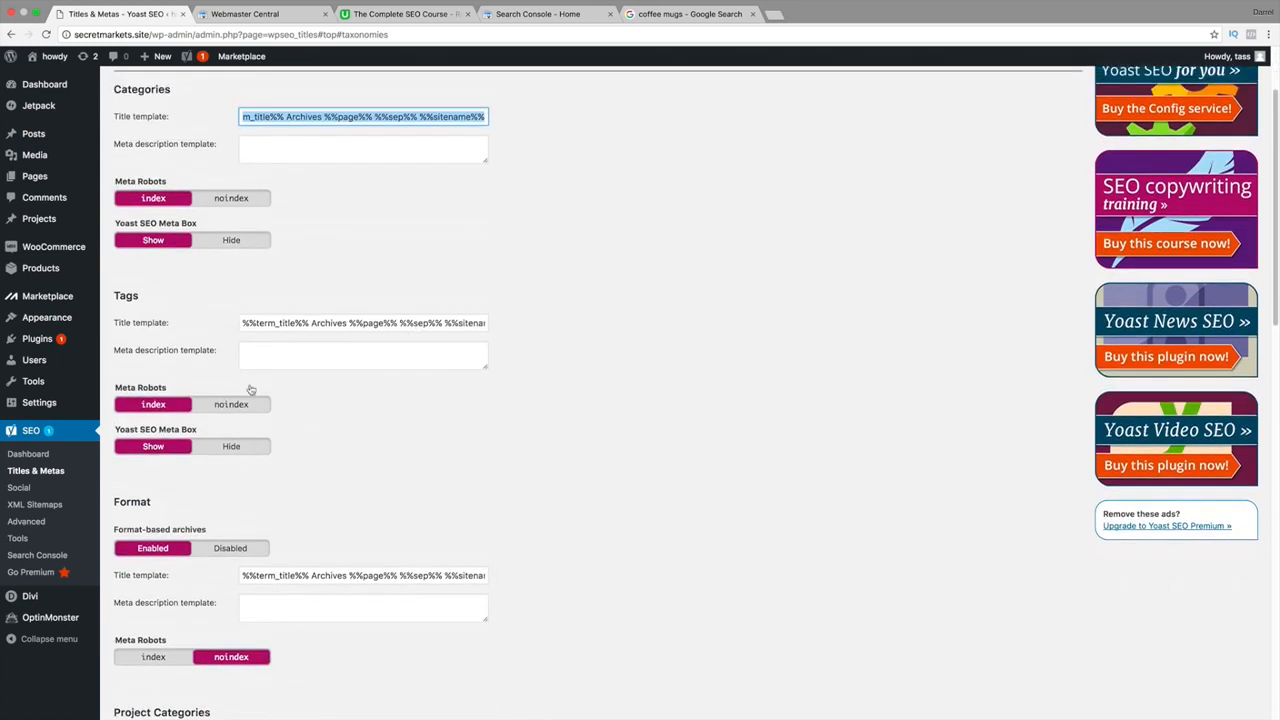
pyautogui.scroll(2, 251, 390)
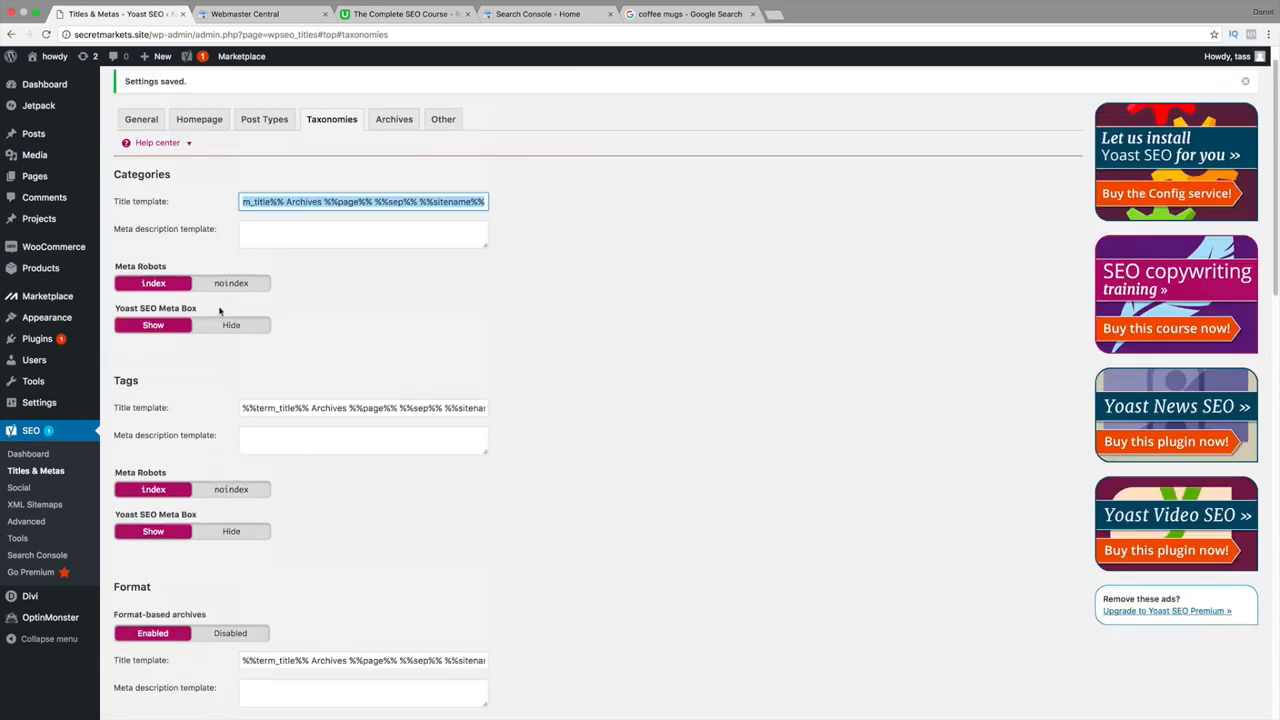
pyautogui.click(431, 273)
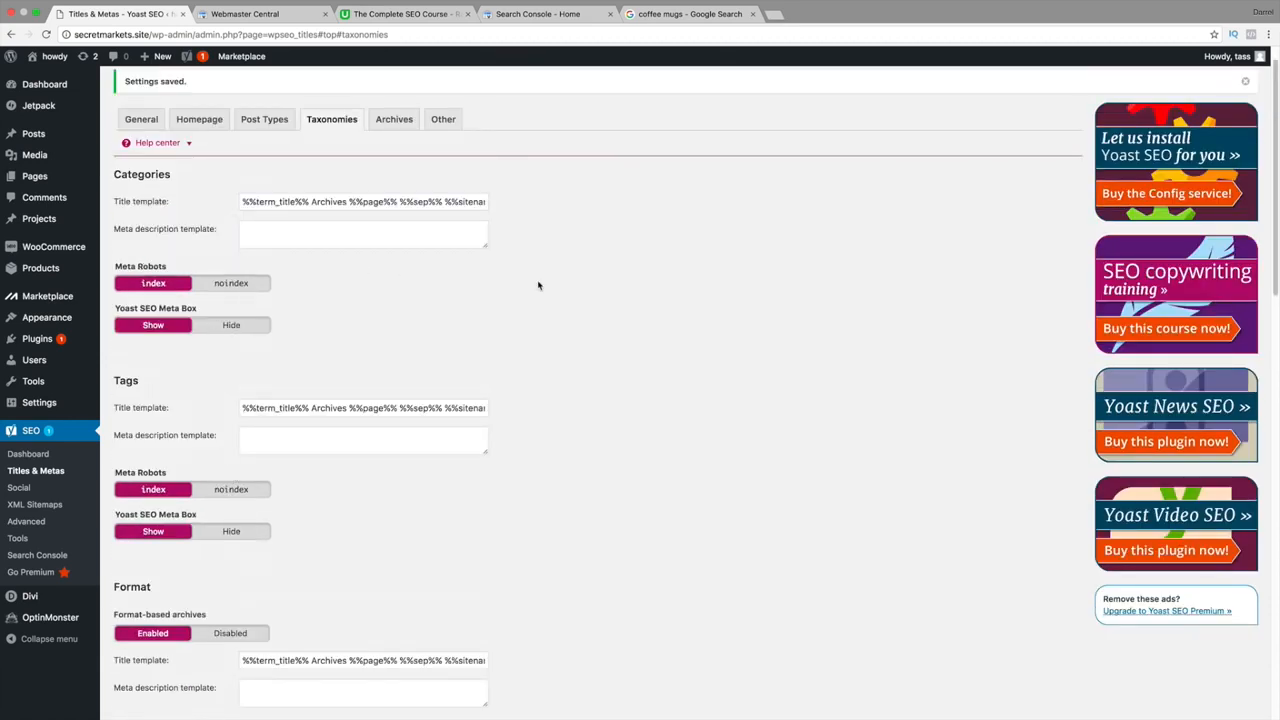
pyautogui.scroll(-1, 550, 319)
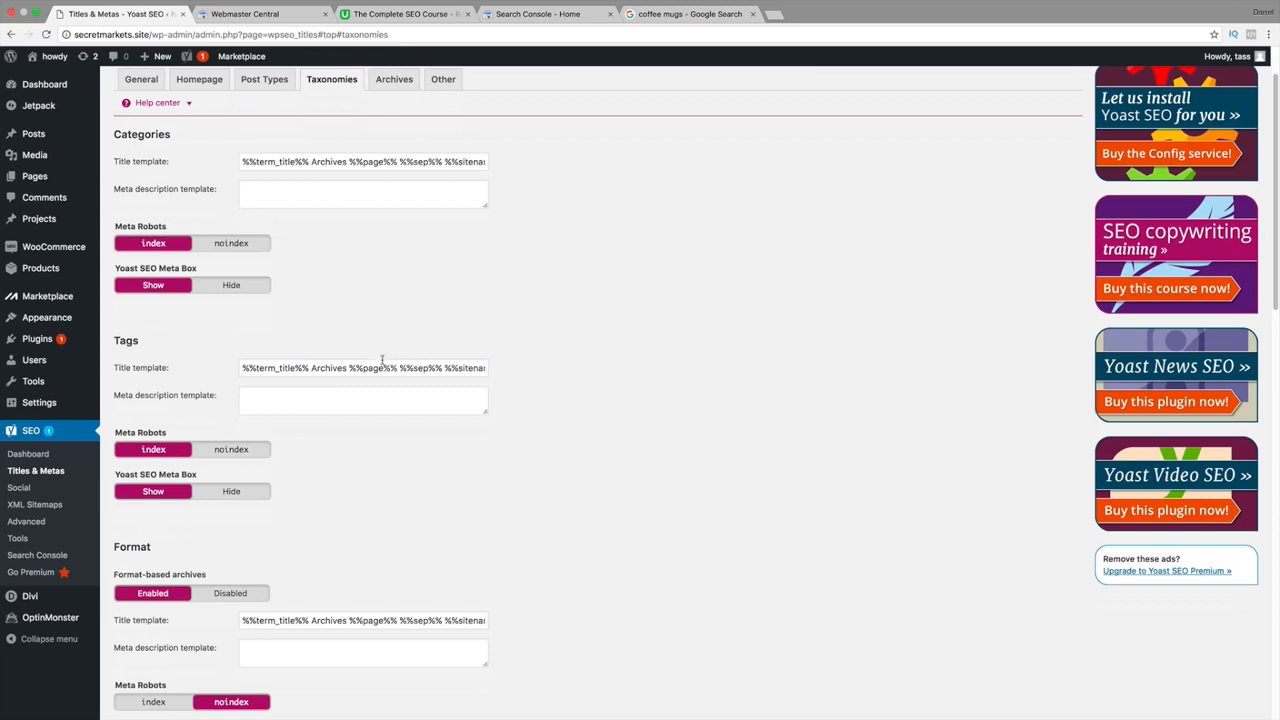
pyautogui.moveTo(352, 370); pyautogui.dragTo(461, 371)
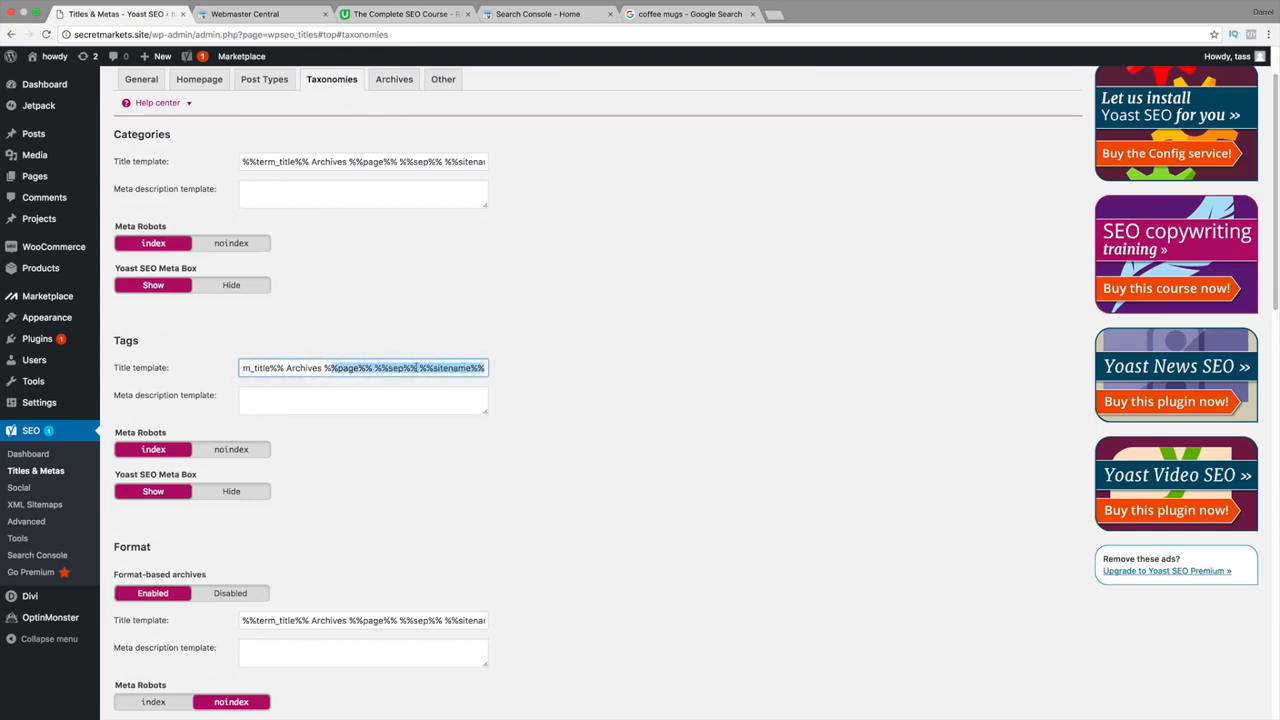
pyautogui.click(296, 186)
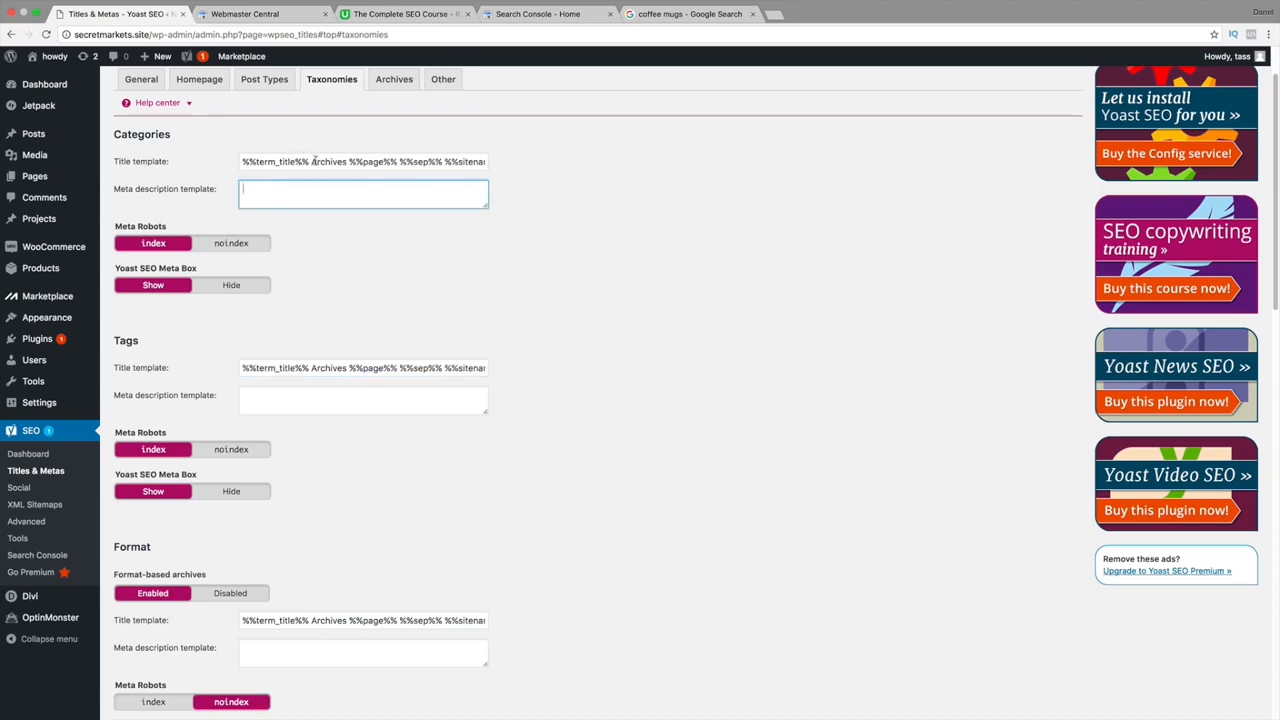
pyautogui.moveTo(313, 161); pyautogui.dragTo(838, 160)
pyautogui.click(409, 161)
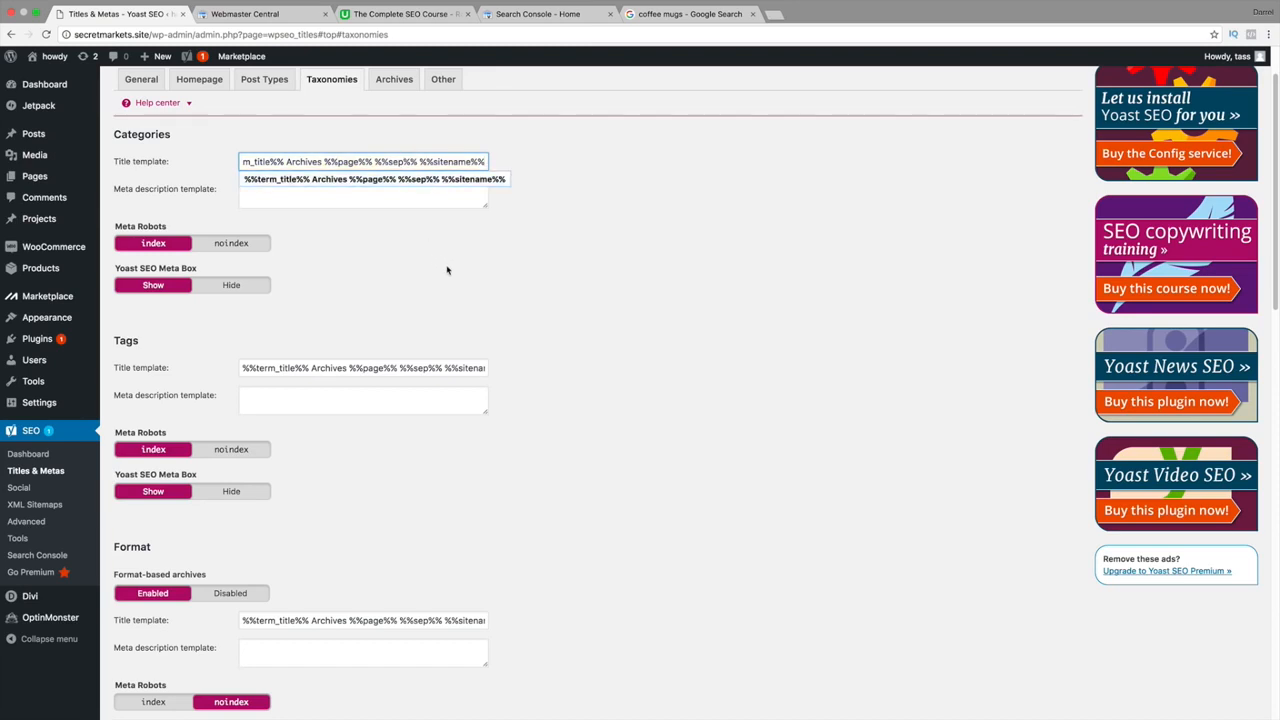
# Scroll through the remaining taxonomy templates and save the Taxonomies settings.
pyautogui.scroll(-1, 470, 270)
pyautogui.scroll(-1, 505, 260)
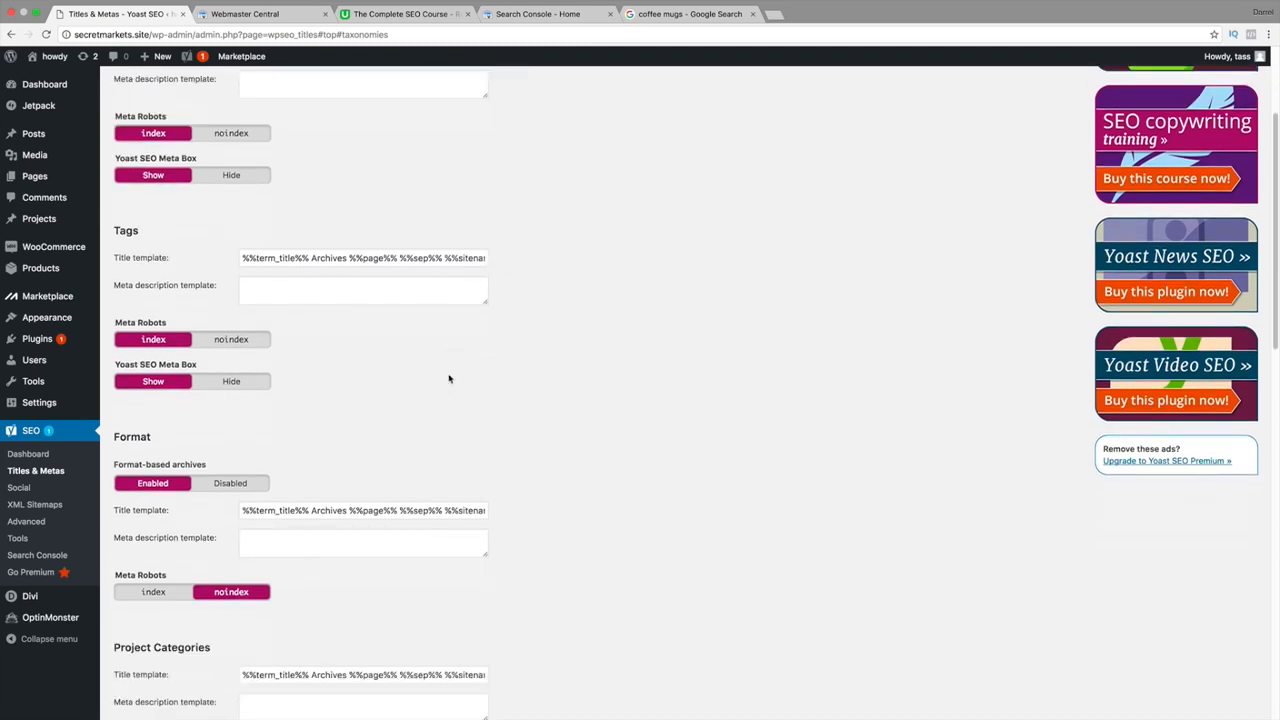
pyautogui.scroll(-1, 373, 505)
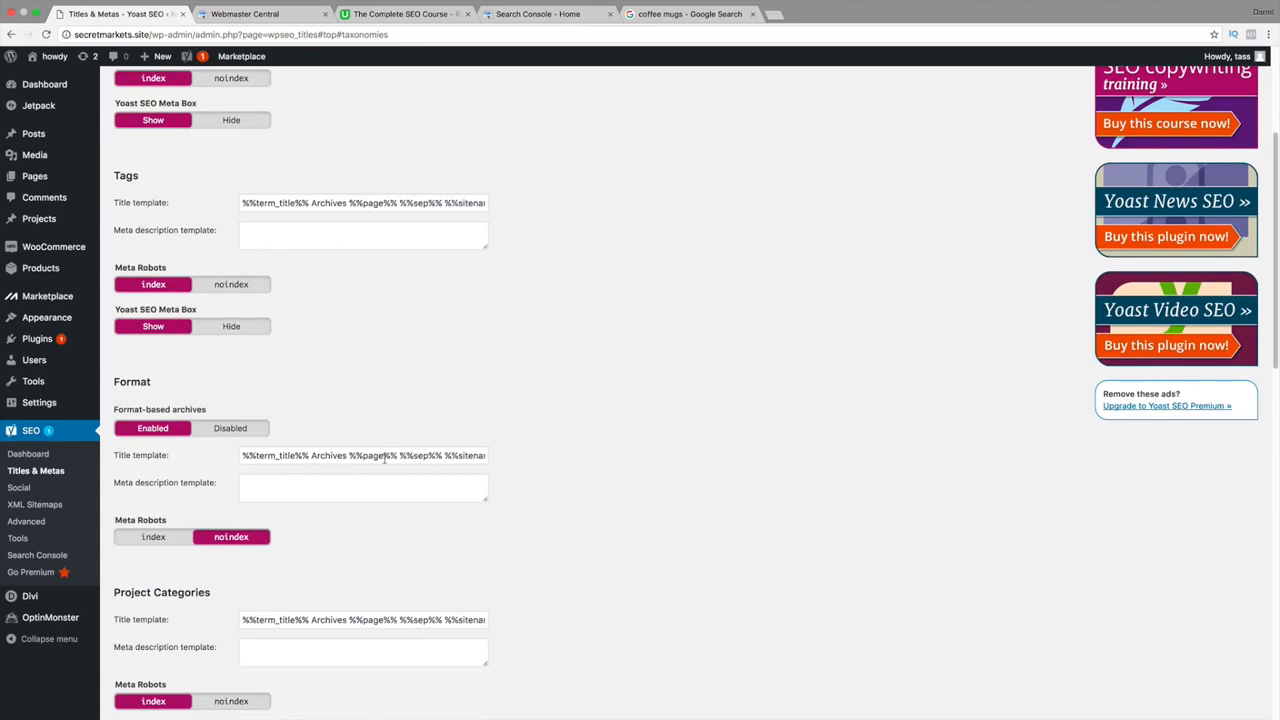
pyautogui.scroll(-2, 382, 455)
pyautogui.scroll(-1, 383, 458)
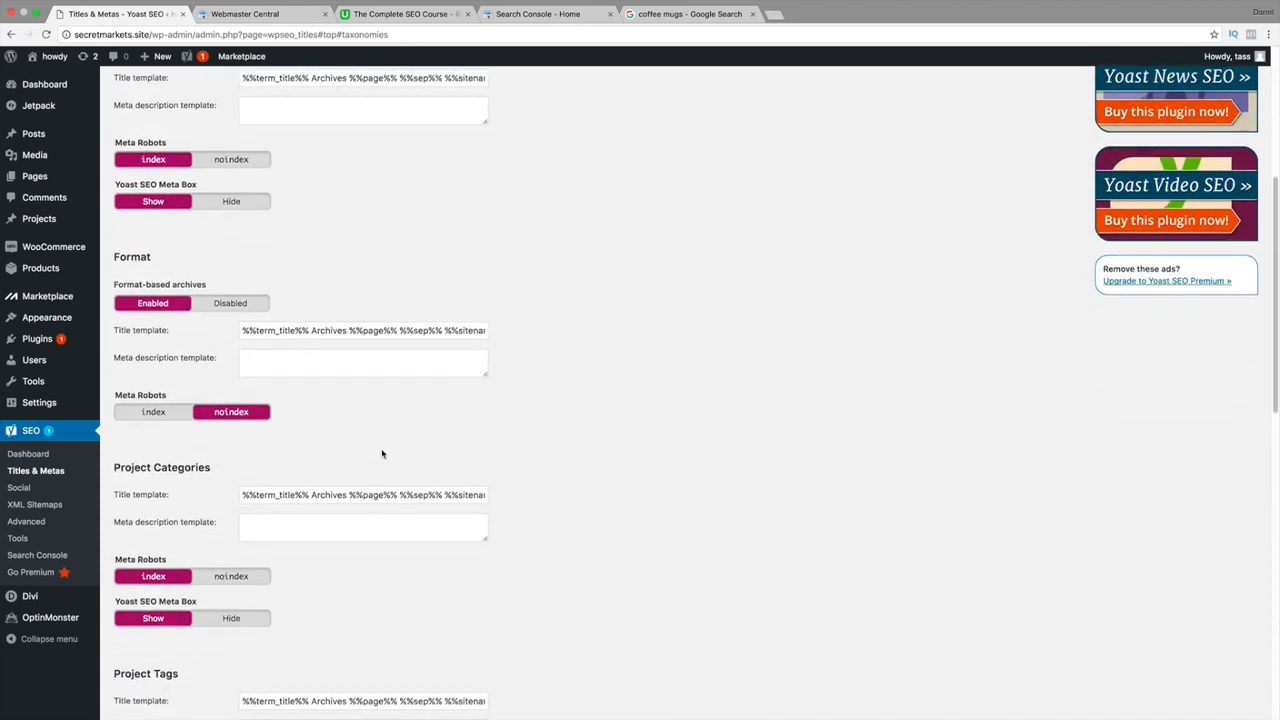
pyautogui.scroll(-1, 378, 410)
pyautogui.scroll(-3, 384, 416)
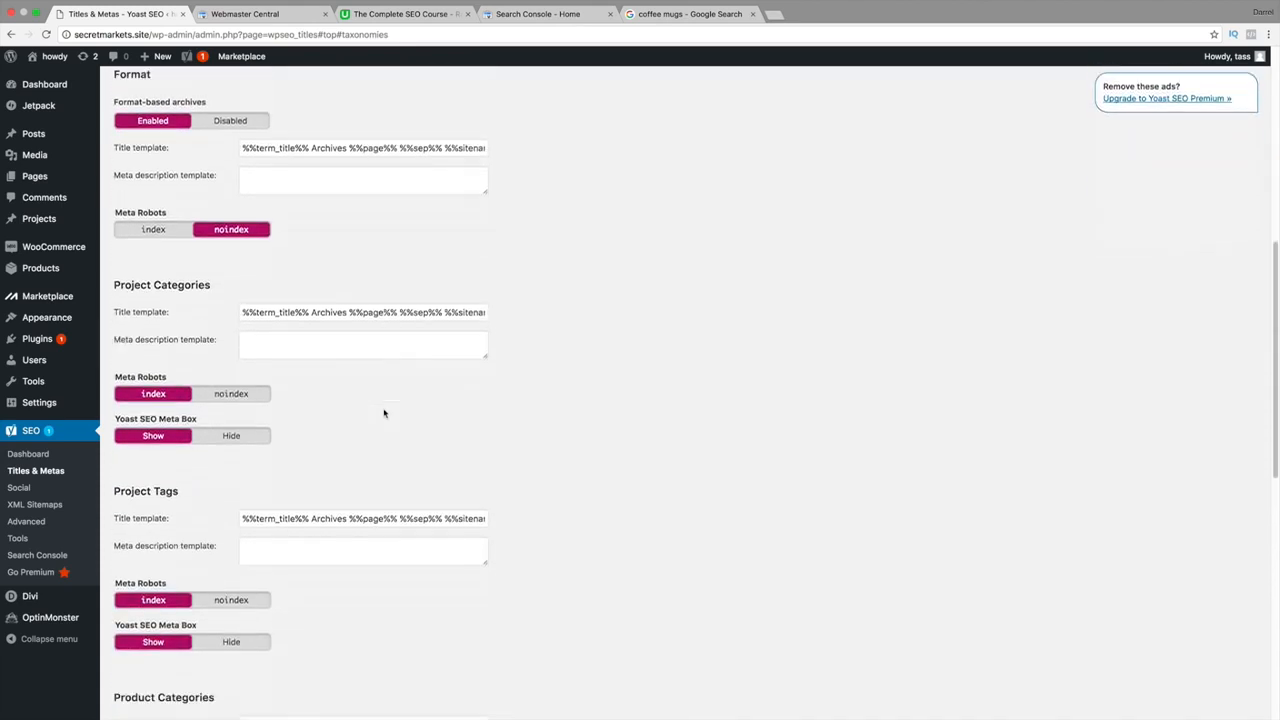
pyautogui.scroll(-4, 356, 511)
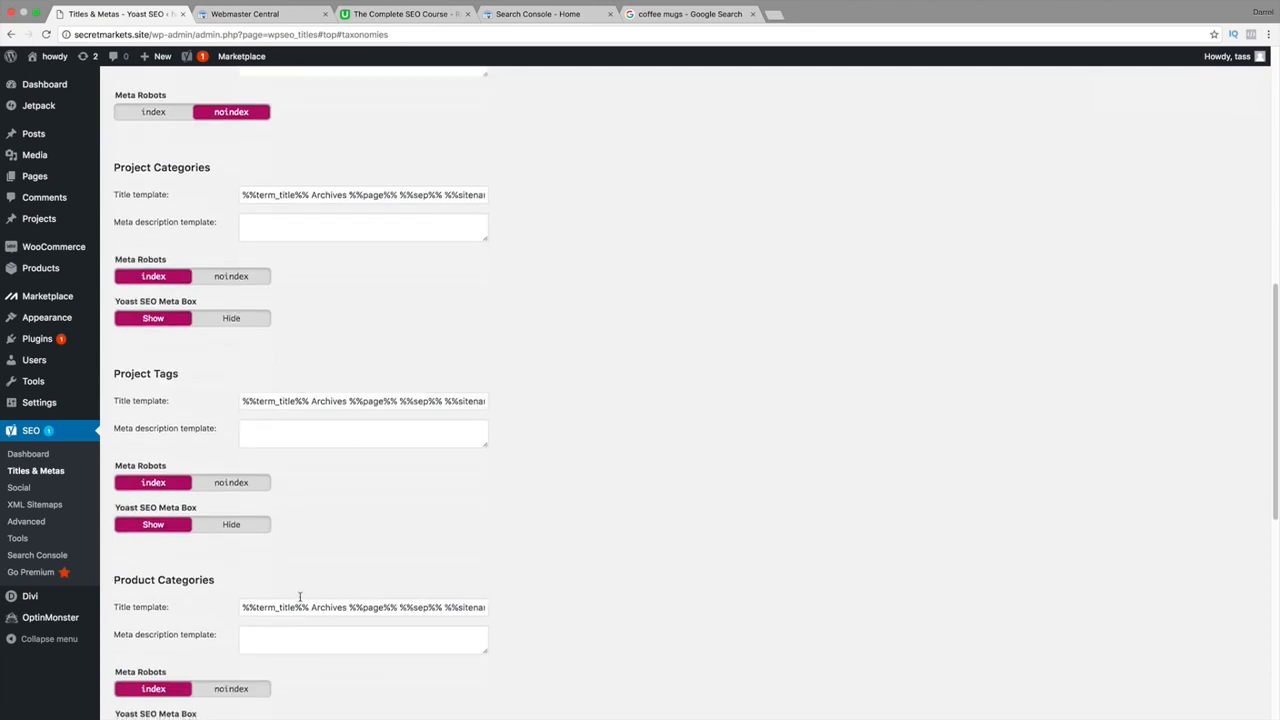
pyautogui.scroll(-1, 327, 511)
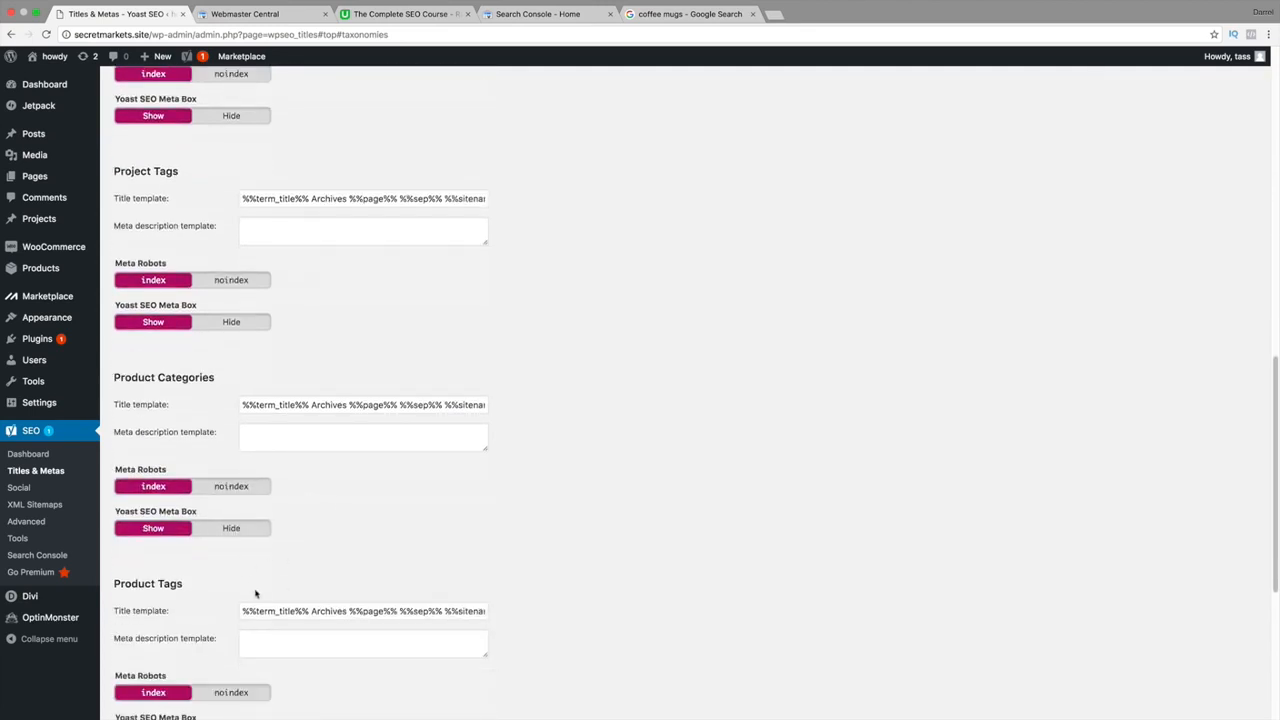
pyautogui.moveTo(292, 613); pyautogui.dragTo(320, 603)
pyautogui.scroll(-1, 320, 603)
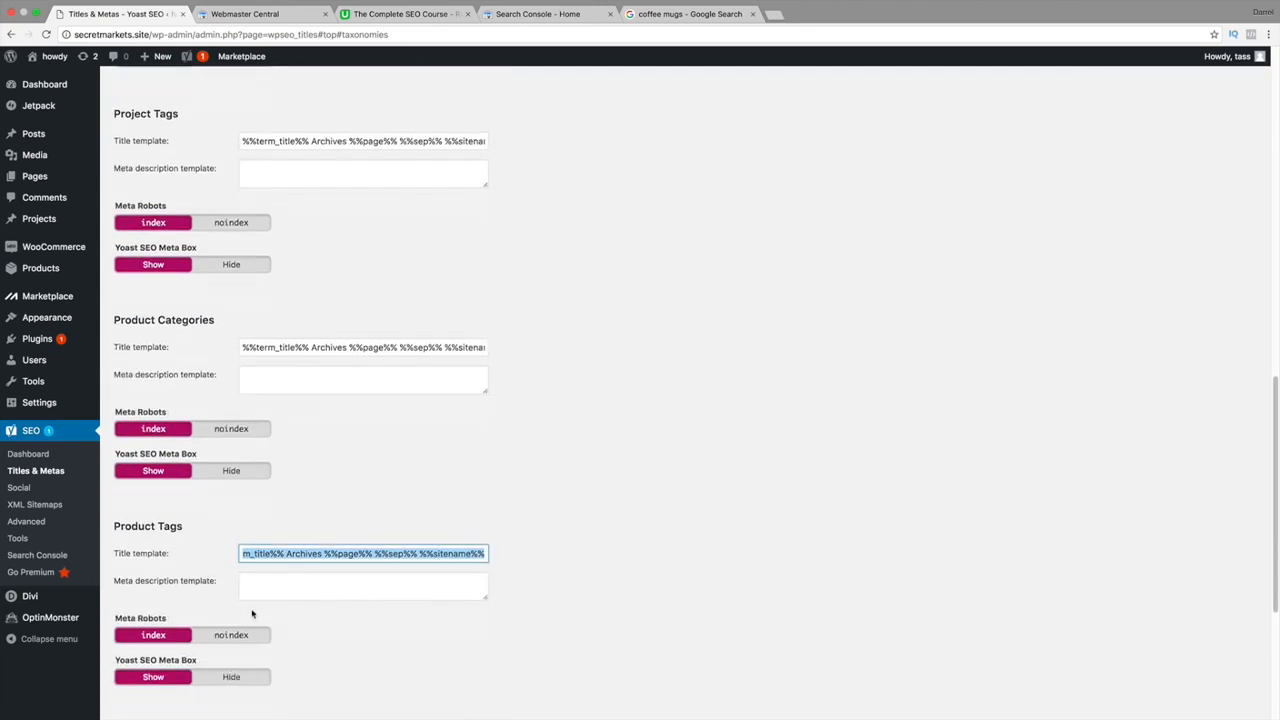
pyautogui.scroll(-5, 280, 634)
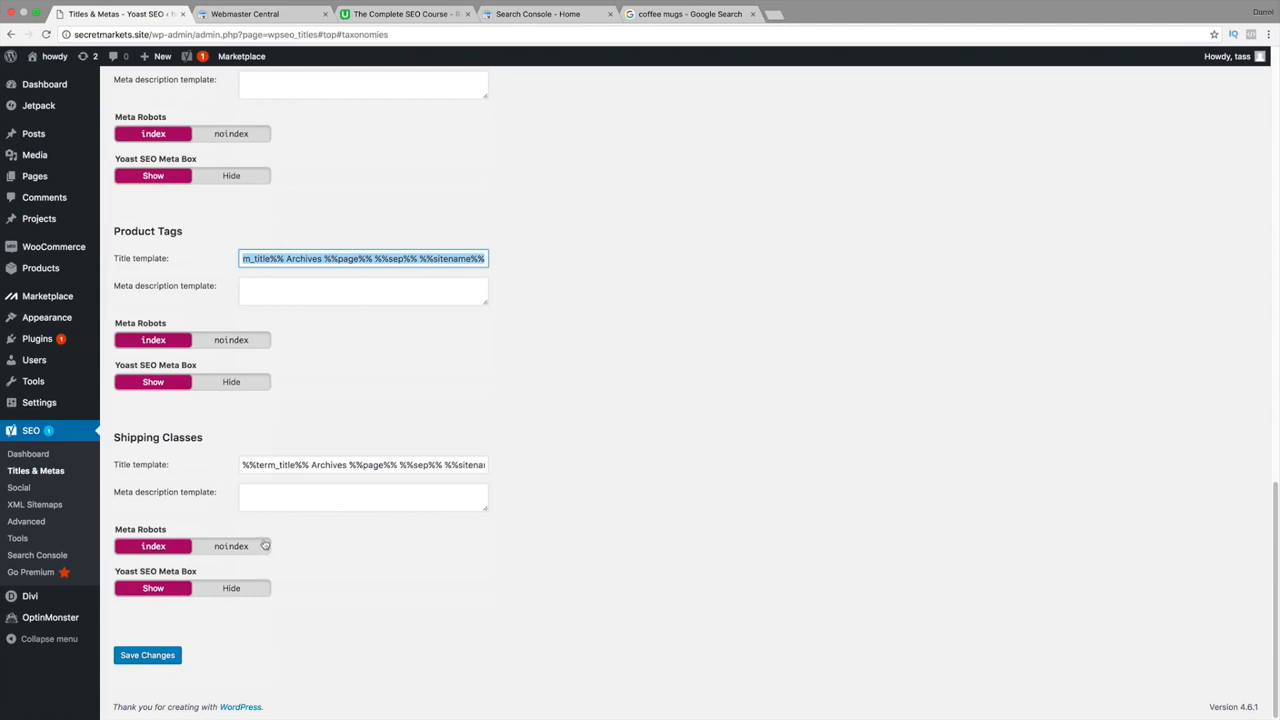
pyautogui.click(168, 655)
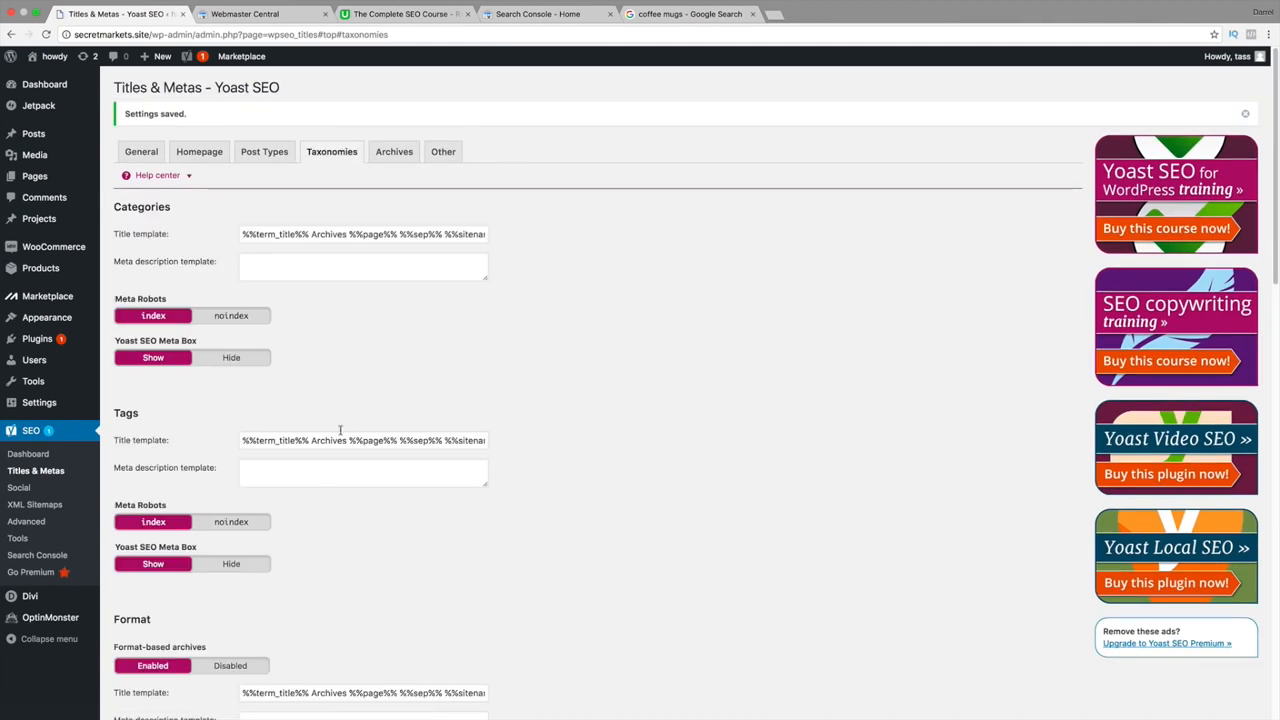
pyautogui.click(389, 155)
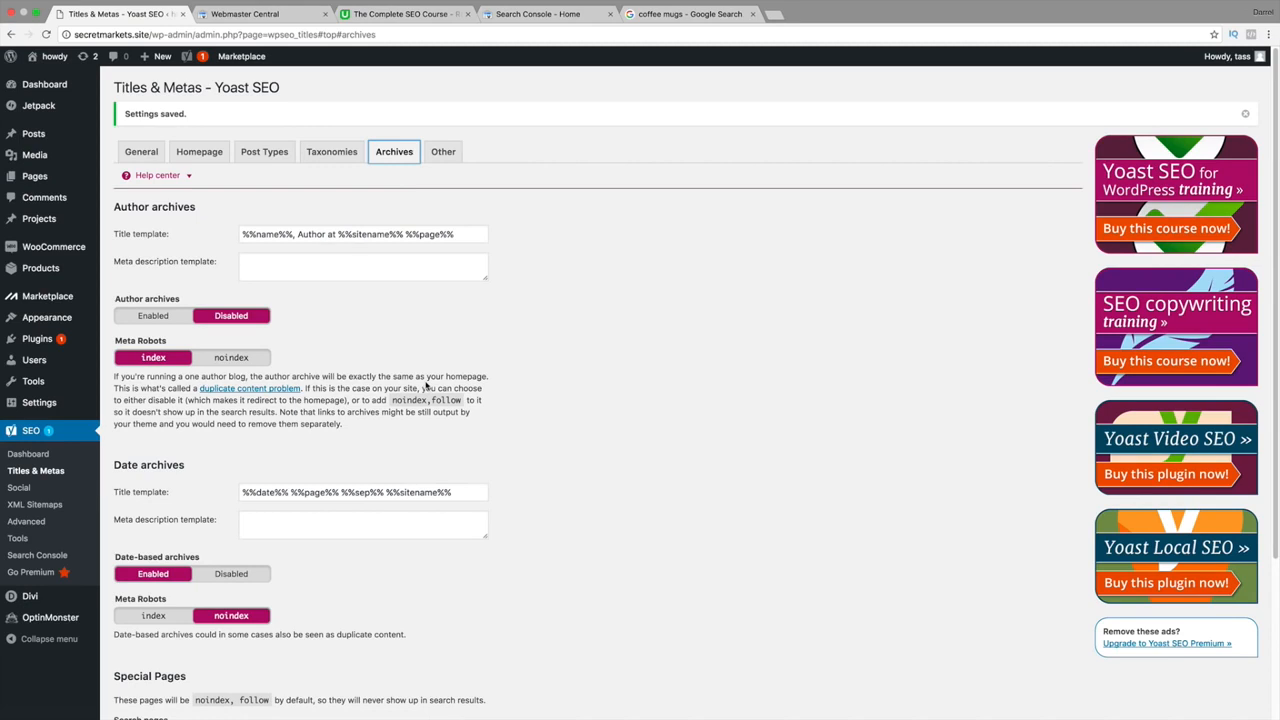
# Review the date archives duplicate-content note and set Author archives to noindex.
pyautogui.scroll(-1, 426, 385)
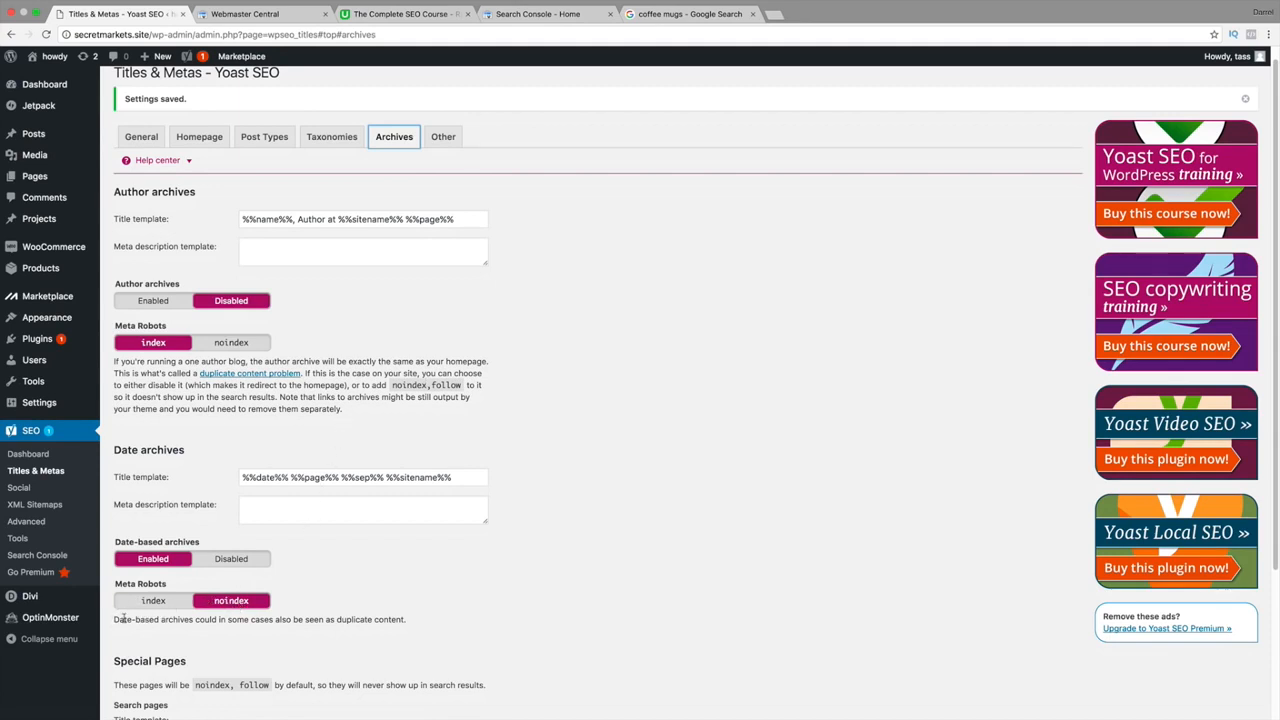
pyautogui.moveTo(124, 619); pyautogui.dragTo(411, 622)
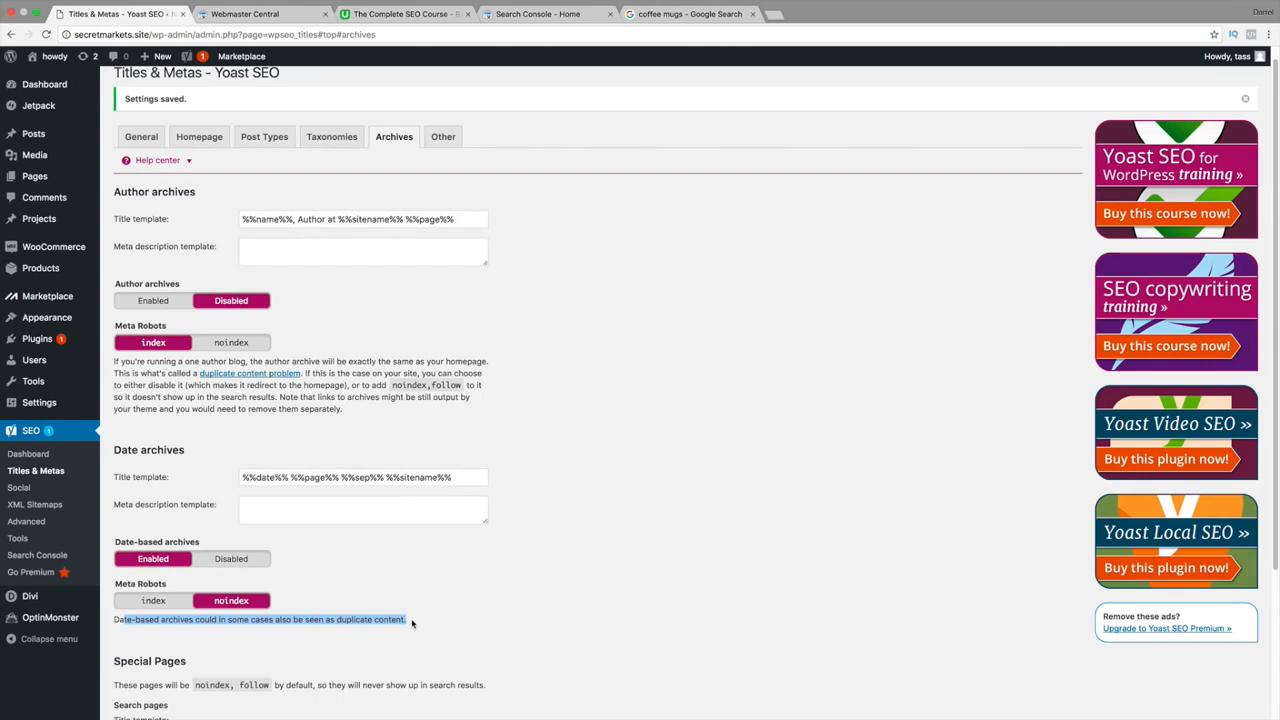
pyautogui.scroll(-2, 330, 605)
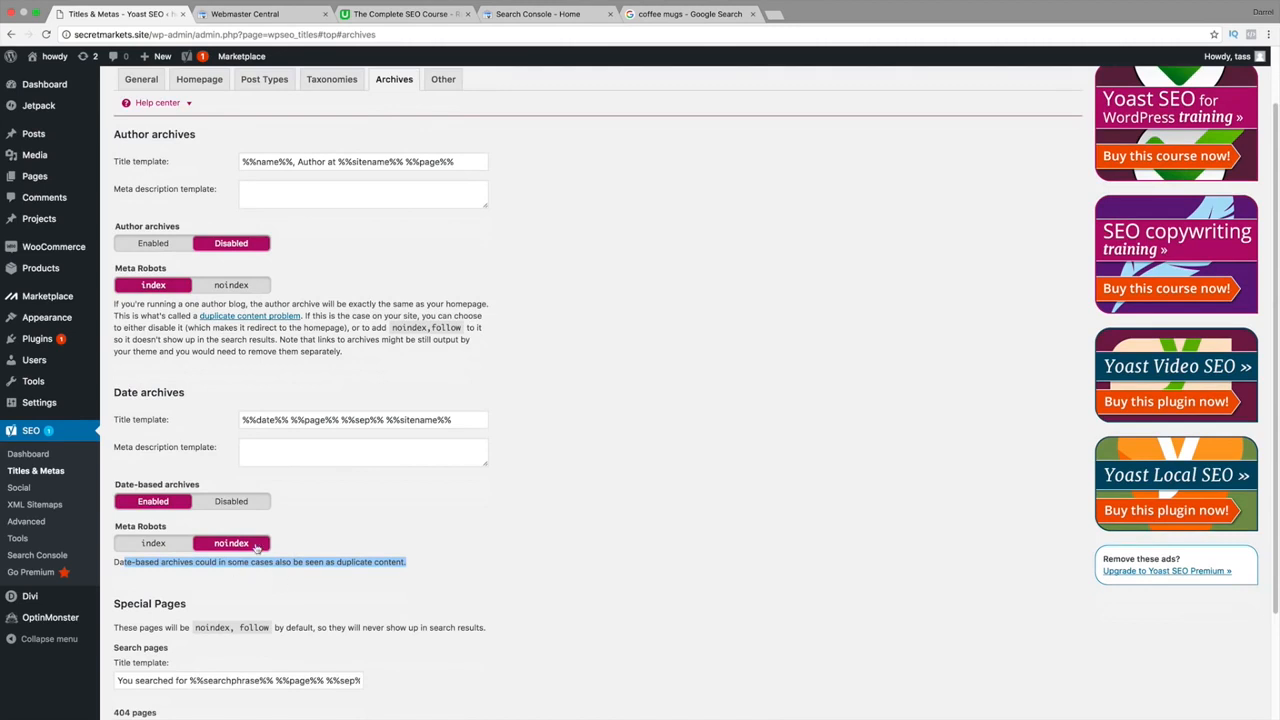
pyautogui.scroll(-2, 249, 551)
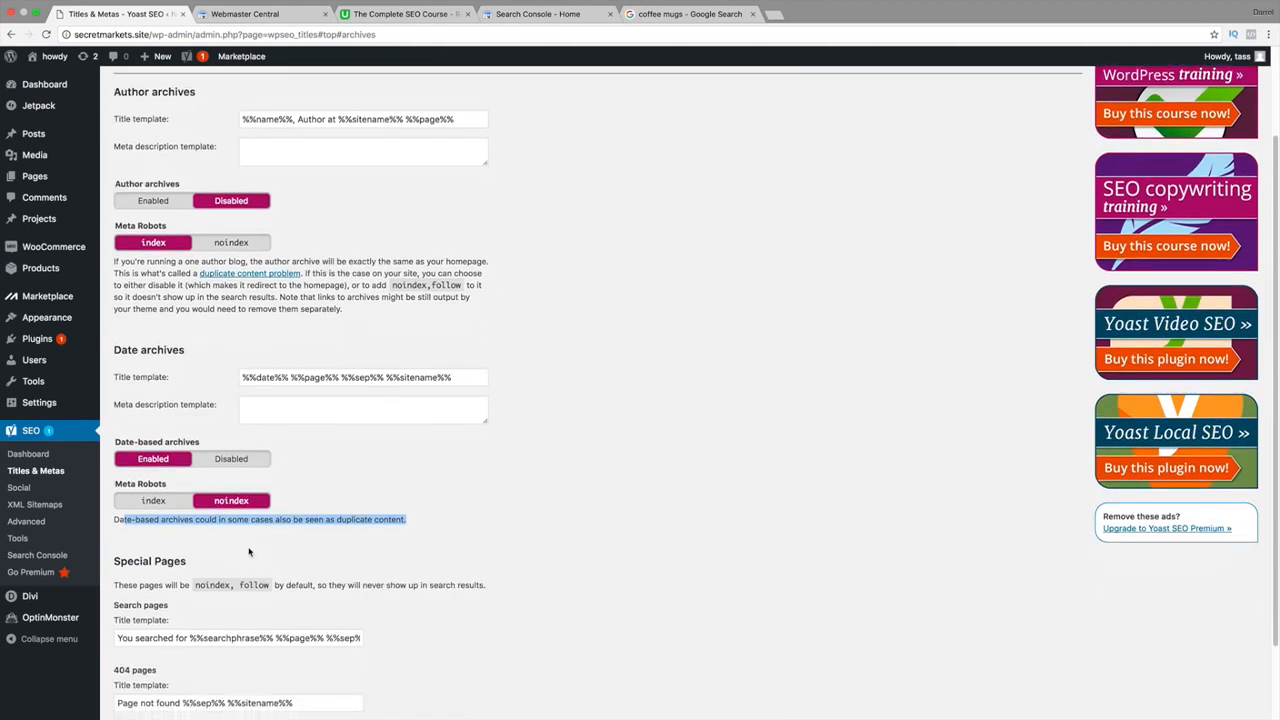
pyautogui.scroll(1, 264, 469)
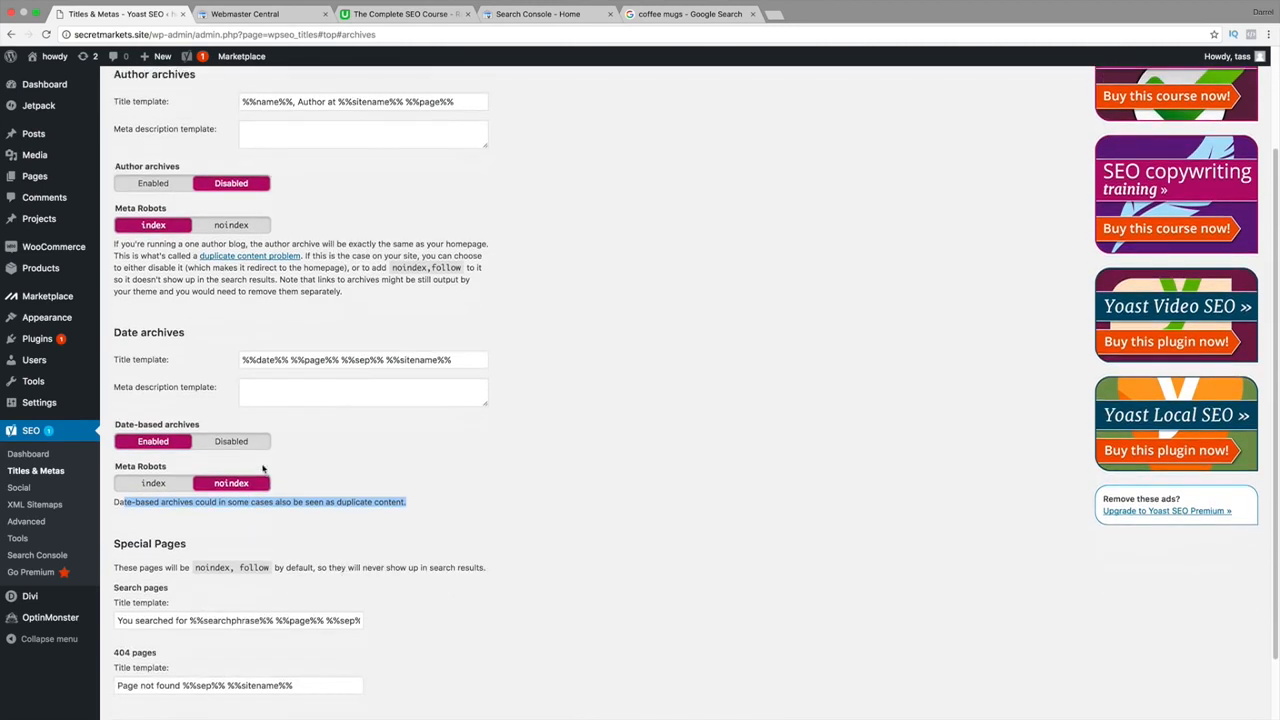
pyautogui.scroll(2, 294, 391)
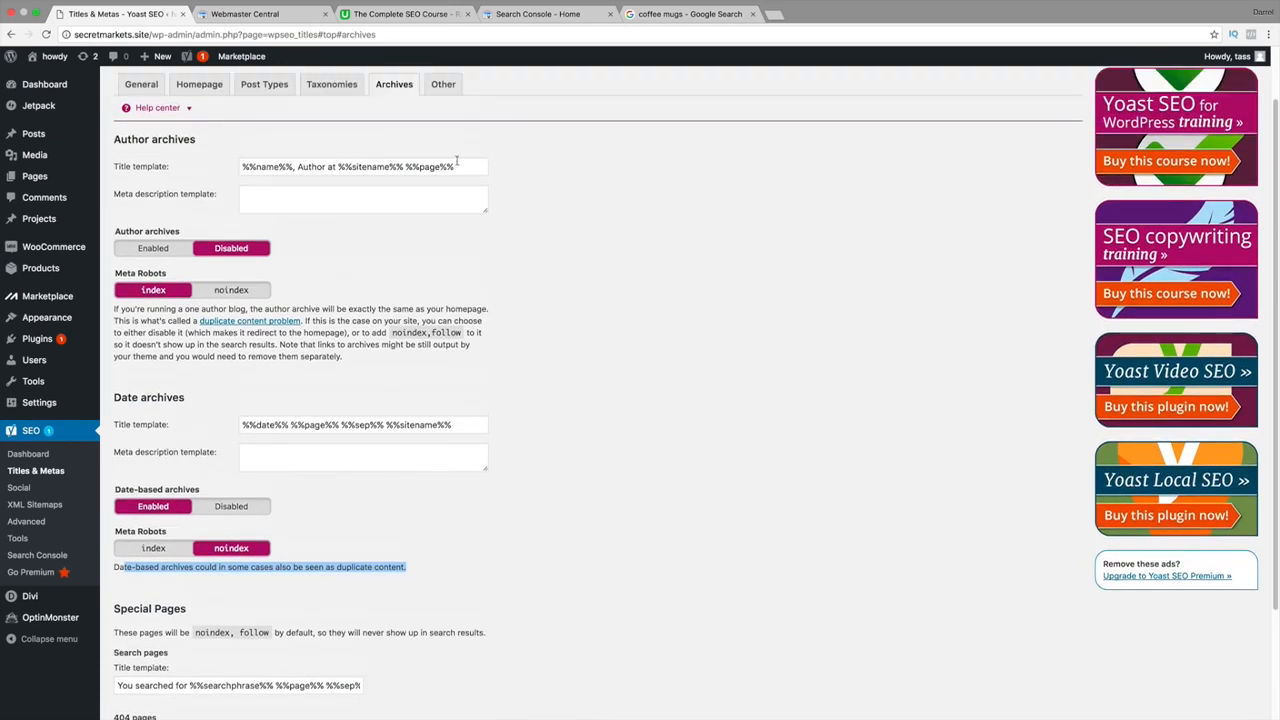
pyautogui.moveTo(471, 164); pyautogui.dragTo(236, 166)
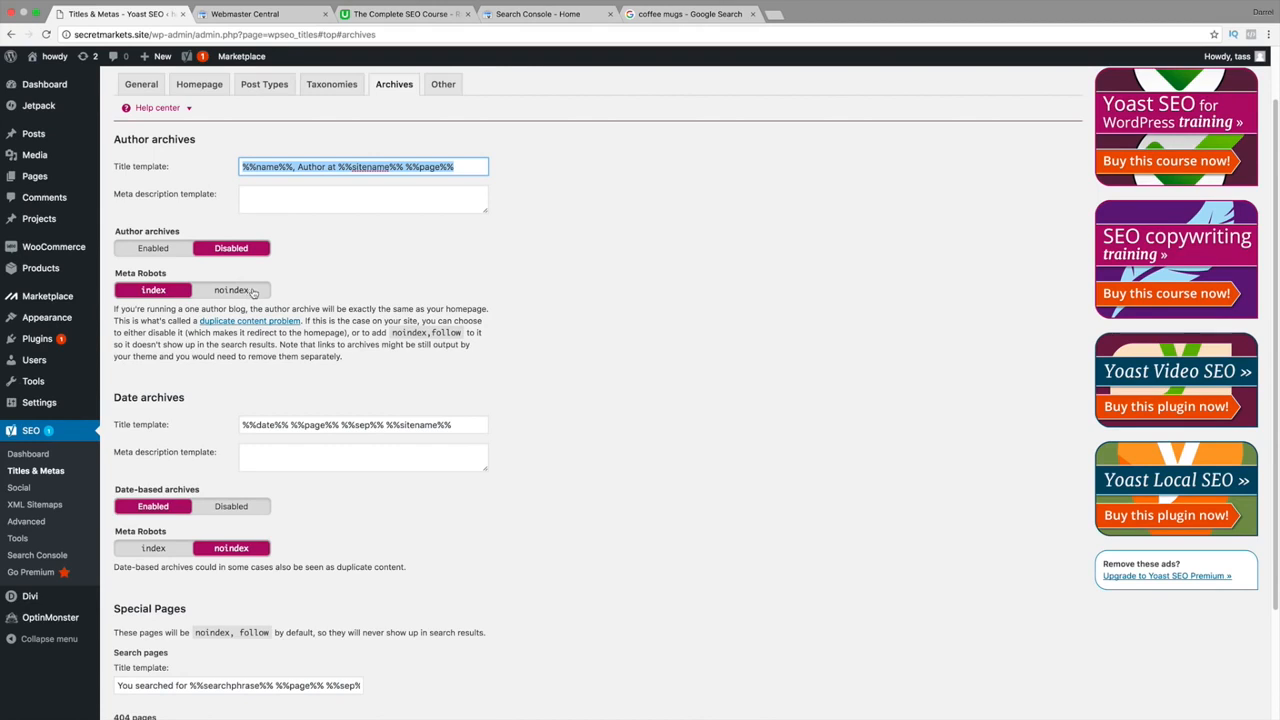
pyautogui.click(253, 291)
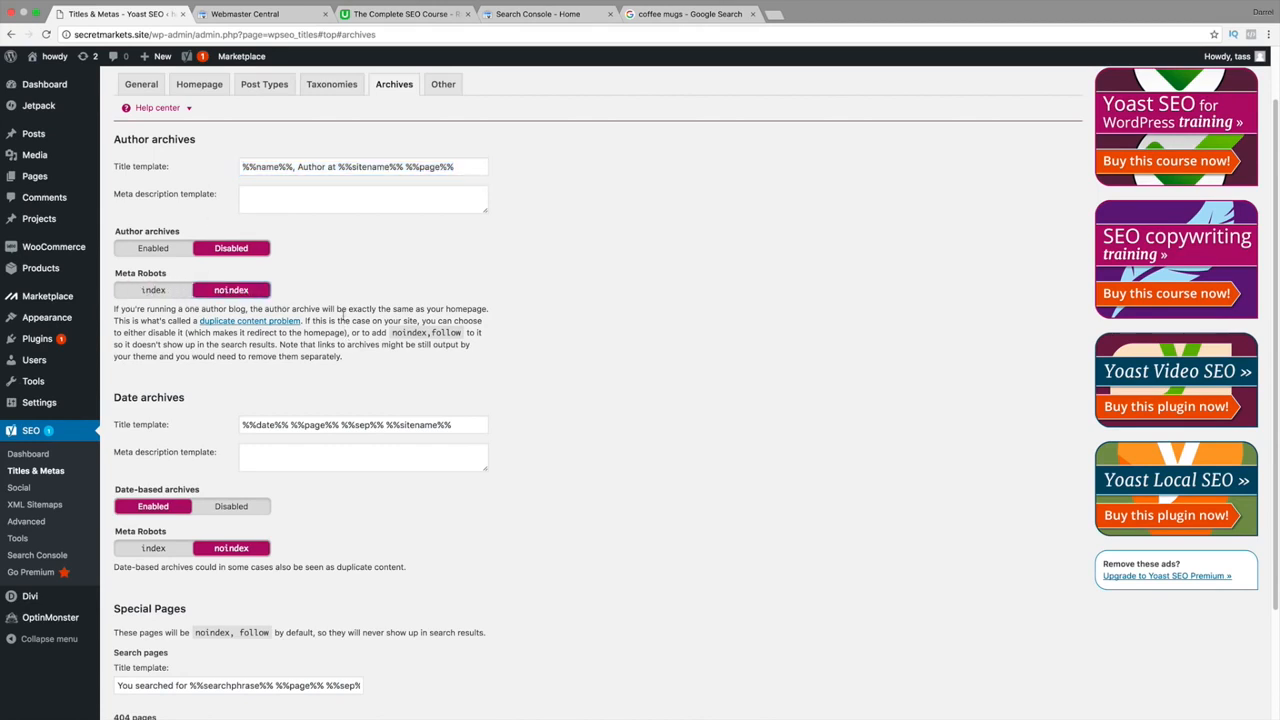
pyautogui.moveTo(345, 321); pyautogui.dragTo(271, 340)
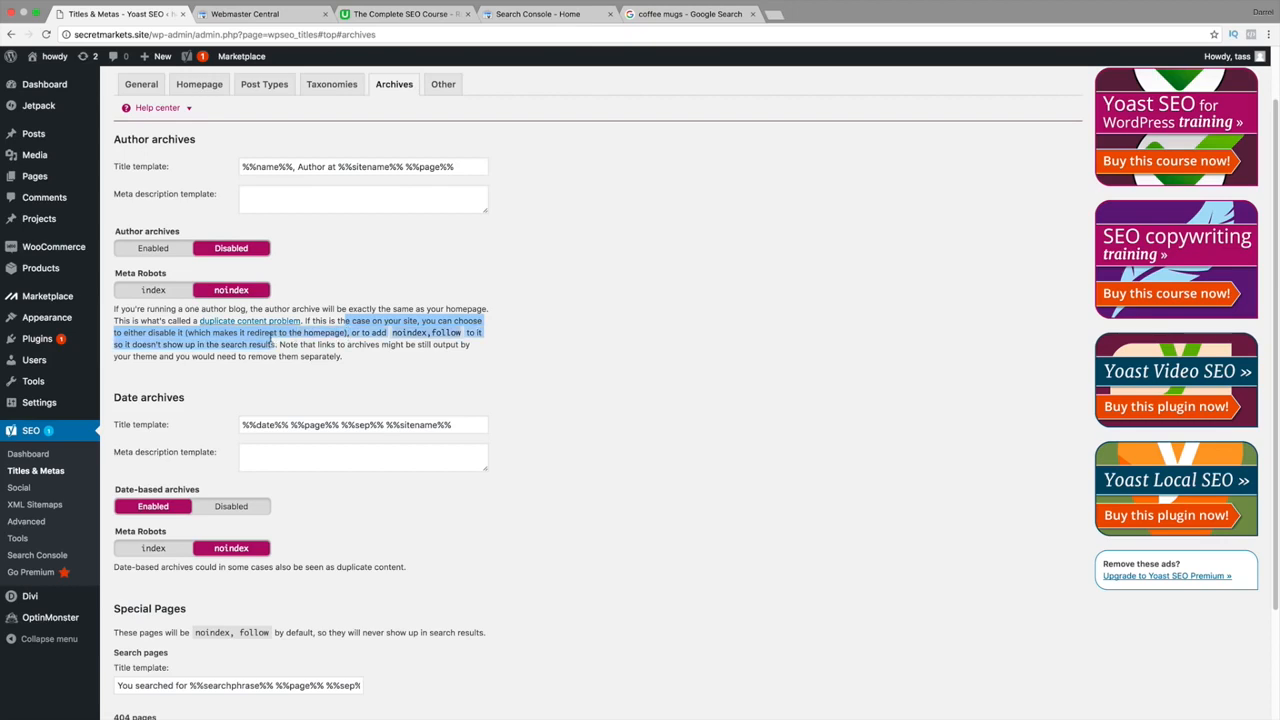
pyautogui.click(383, 302)
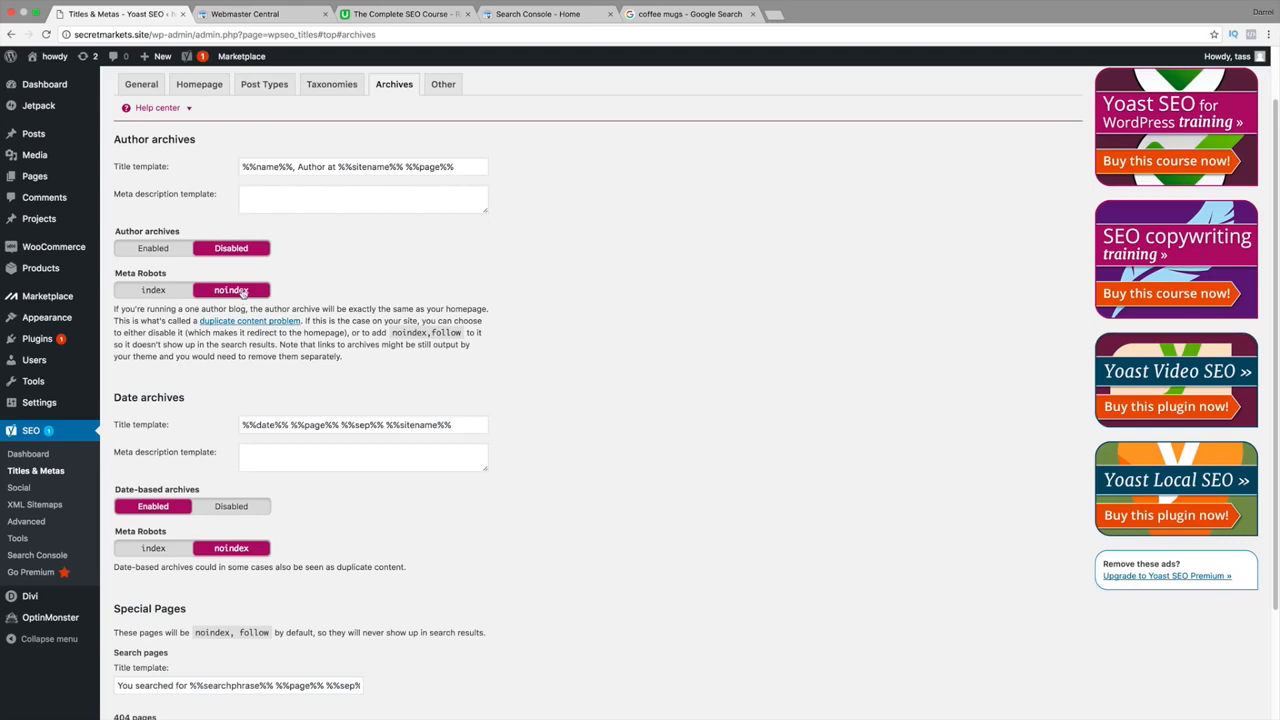
# Check the 404 page title template and save the Archives settings.
pyautogui.scroll(-2, 225, 300)
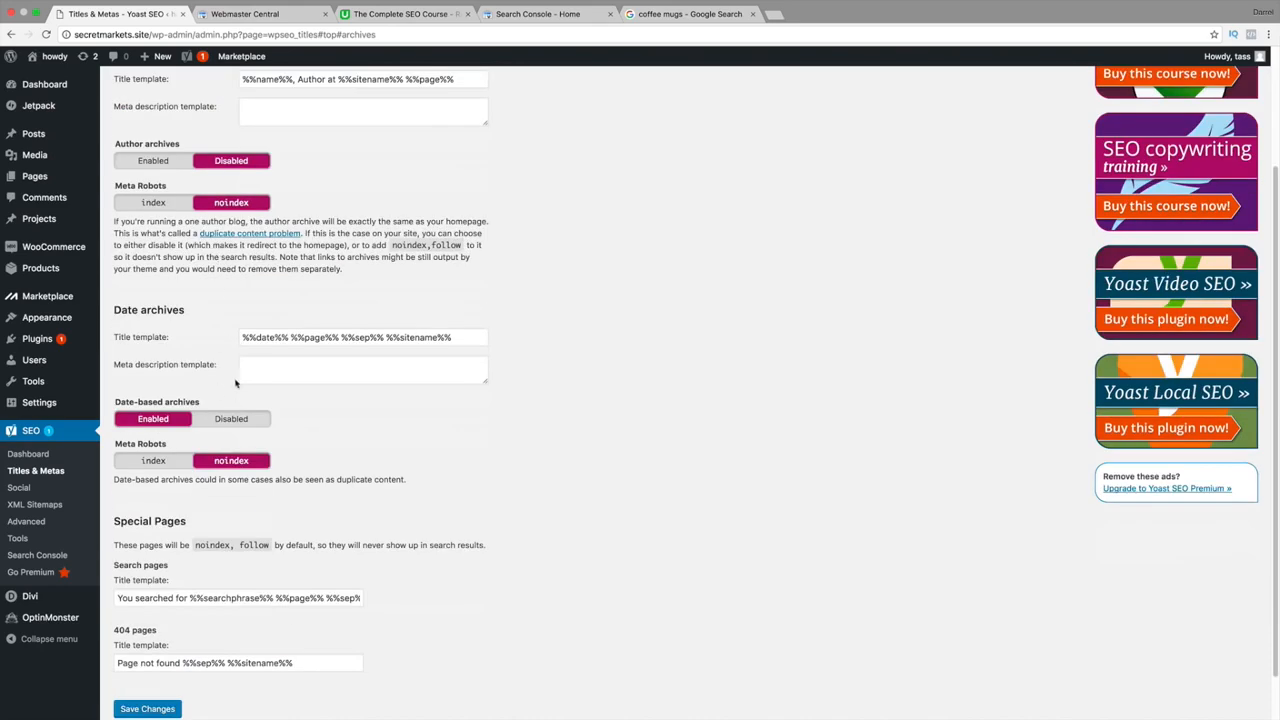
pyautogui.scroll(-1, 262, 437)
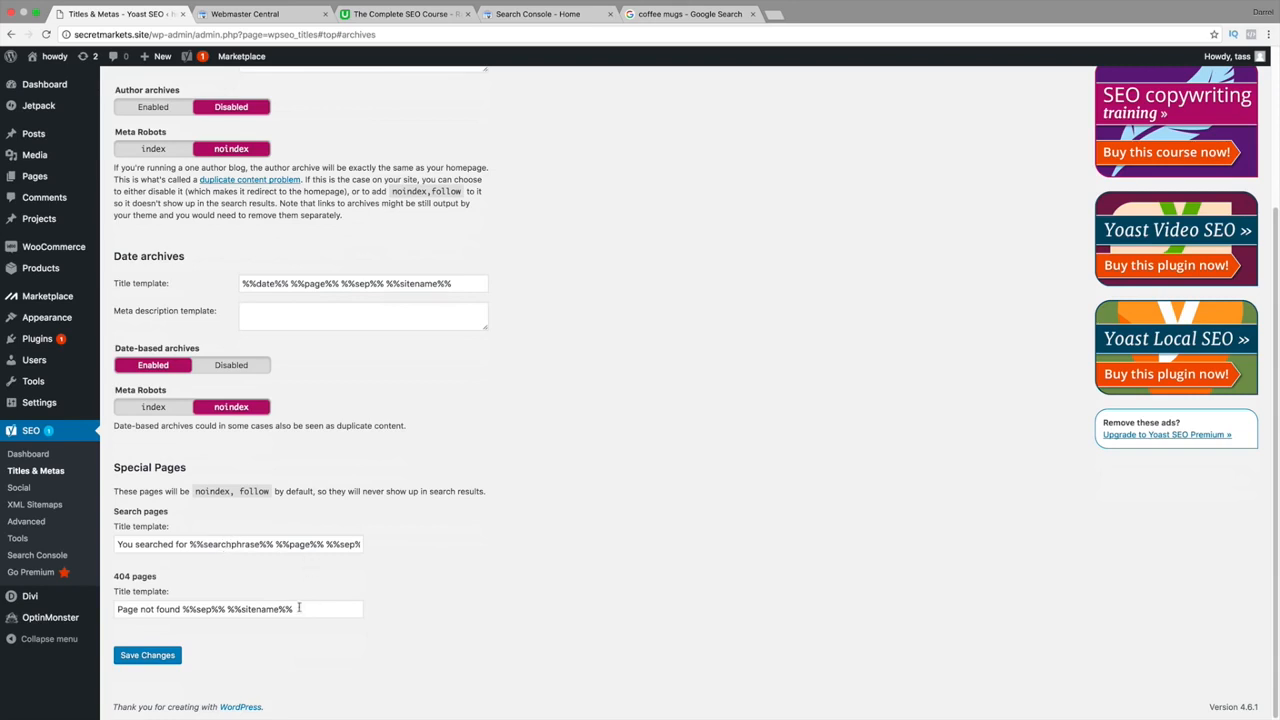
pyautogui.moveTo(313, 607); pyautogui.dragTo(107, 611)
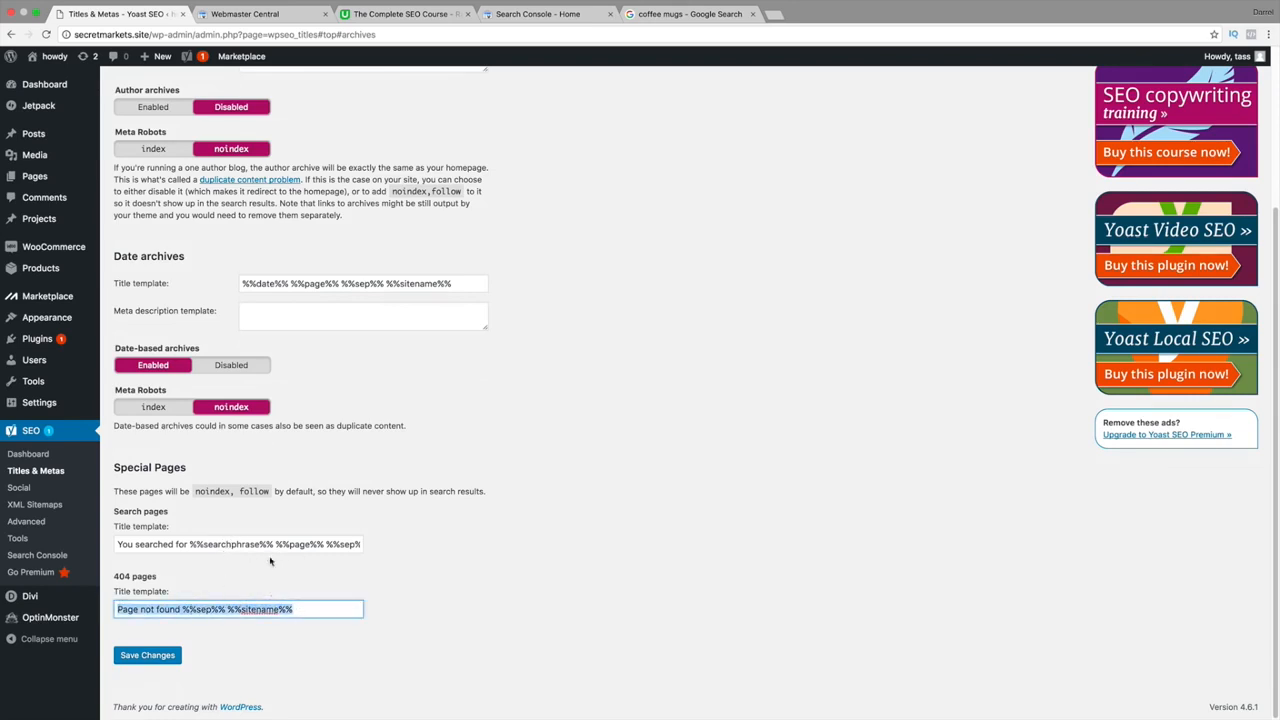
pyautogui.click(295, 590)
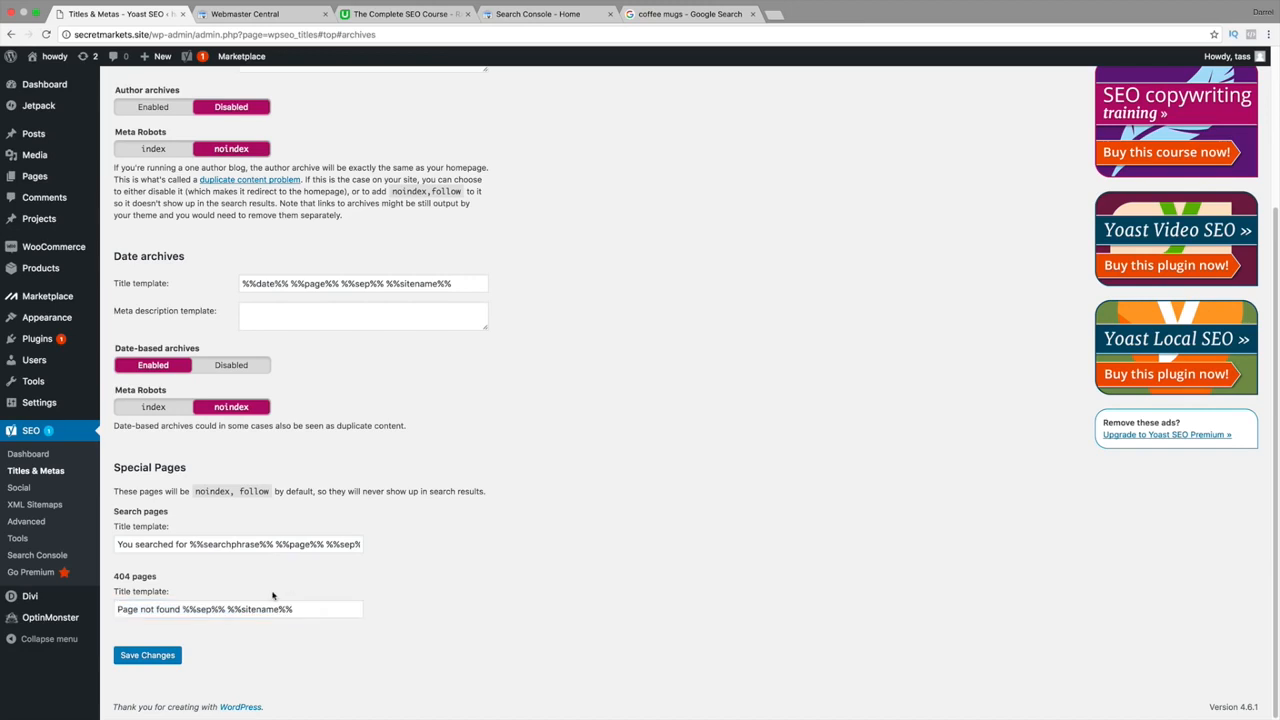
pyautogui.click(182, 609)
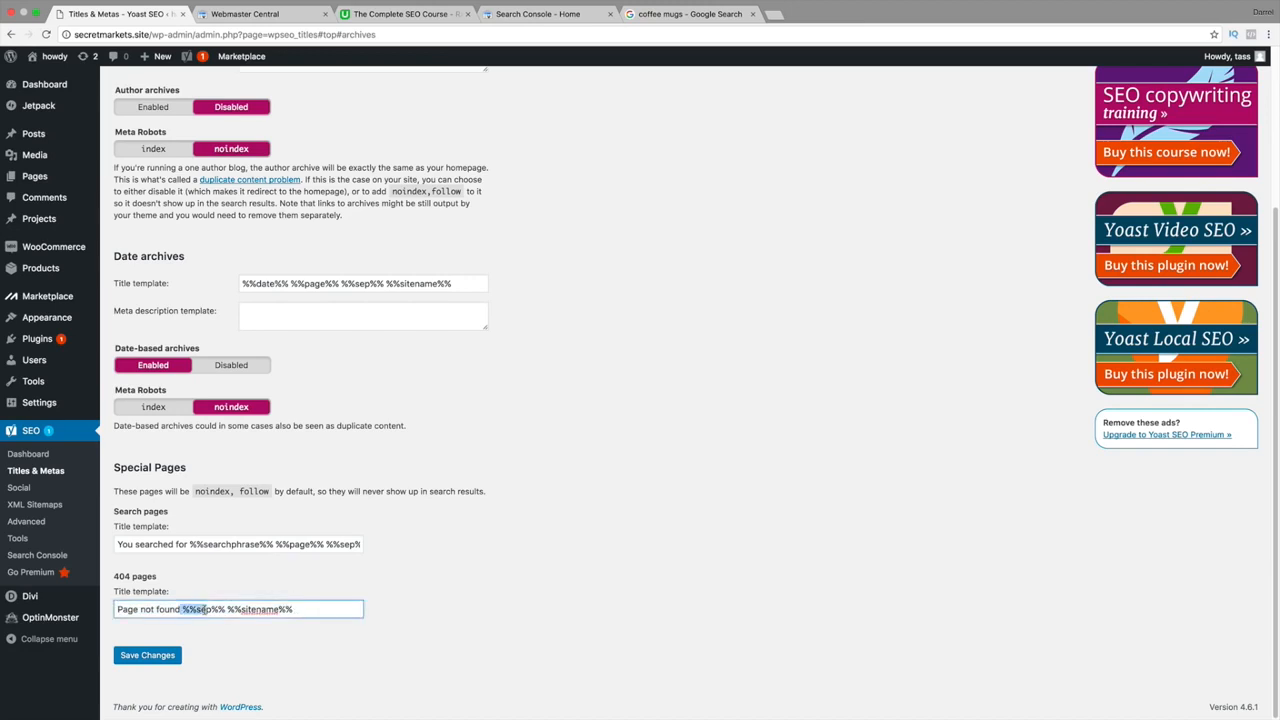
pyautogui.moveTo(228, 609); pyautogui.dragTo(326, 609)
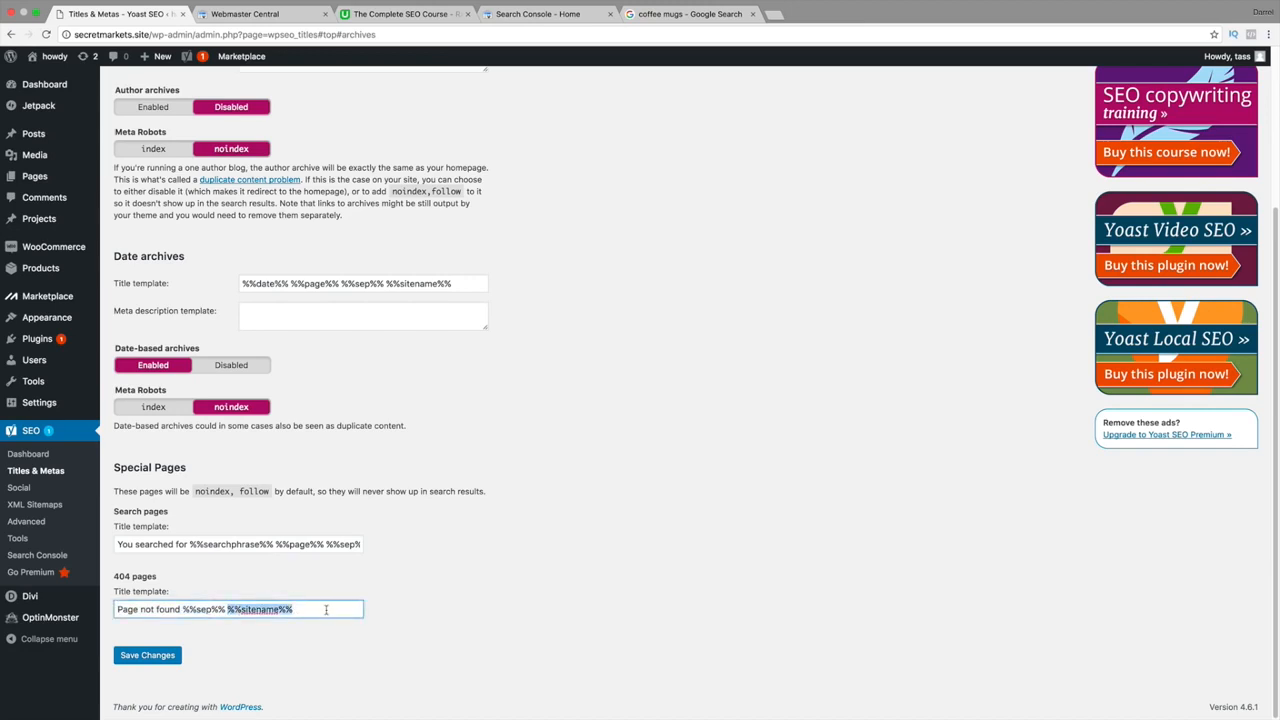
pyautogui.click(173, 655)
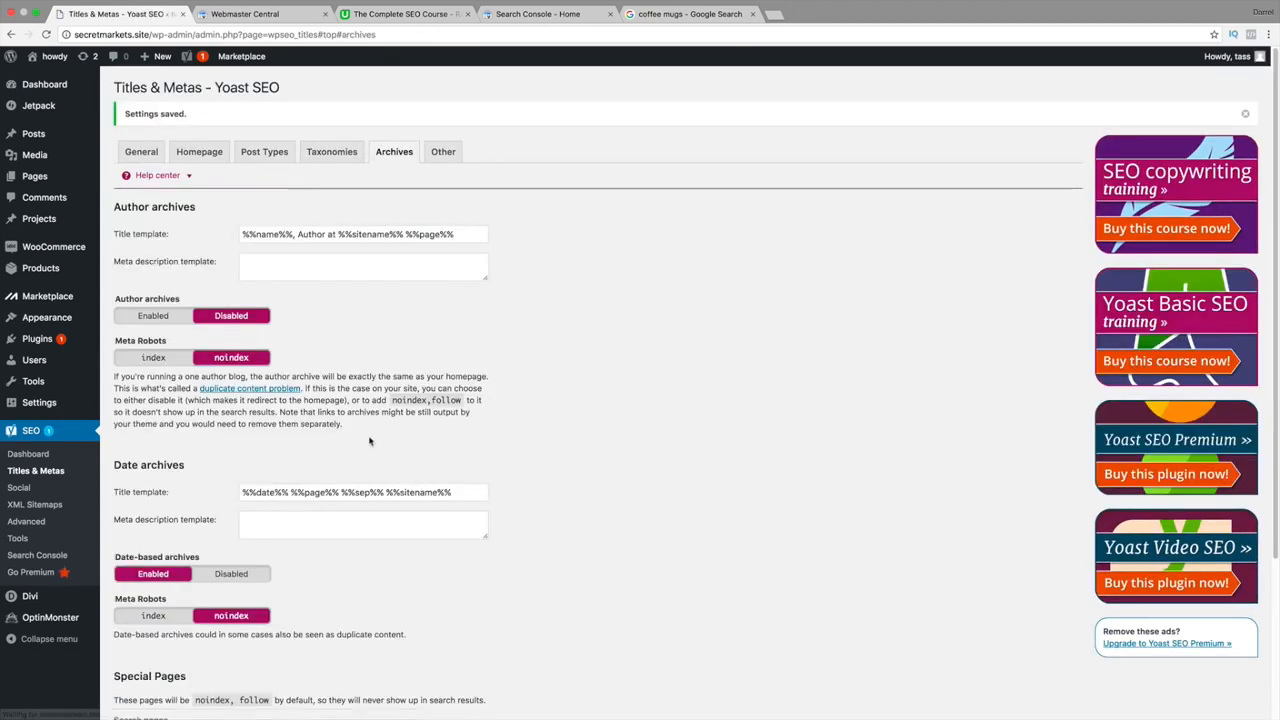
pyautogui.click(437, 155)
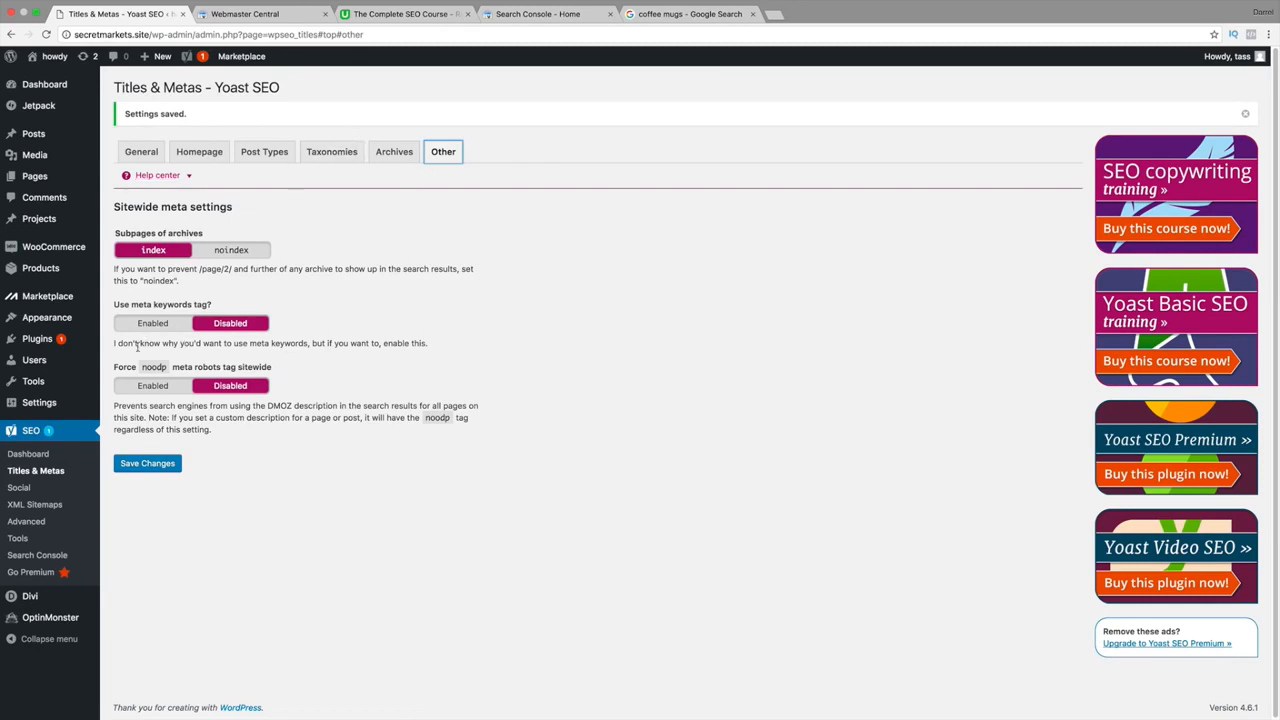
pyautogui.moveTo(139, 345); pyautogui.dragTo(413, 343)
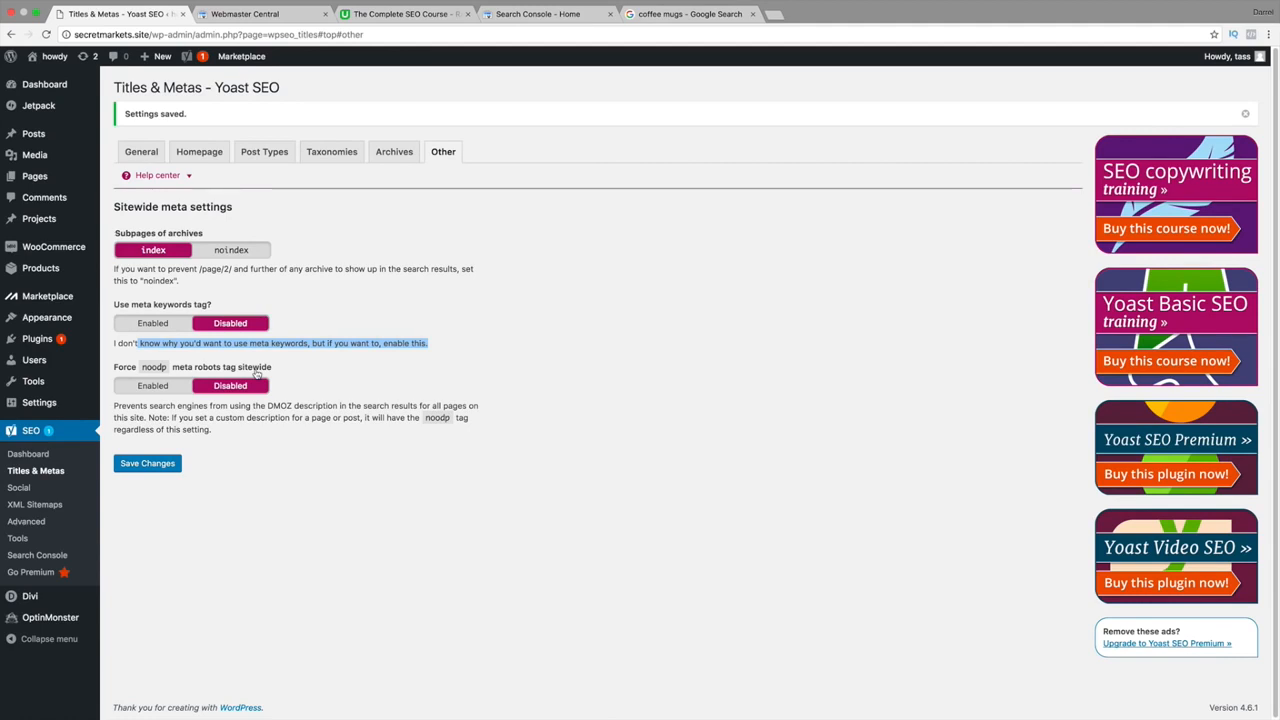
# Save the Other tab's sitewide meta settings, then review the General through Archives title tabs.
pyautogui.click(169, 465)
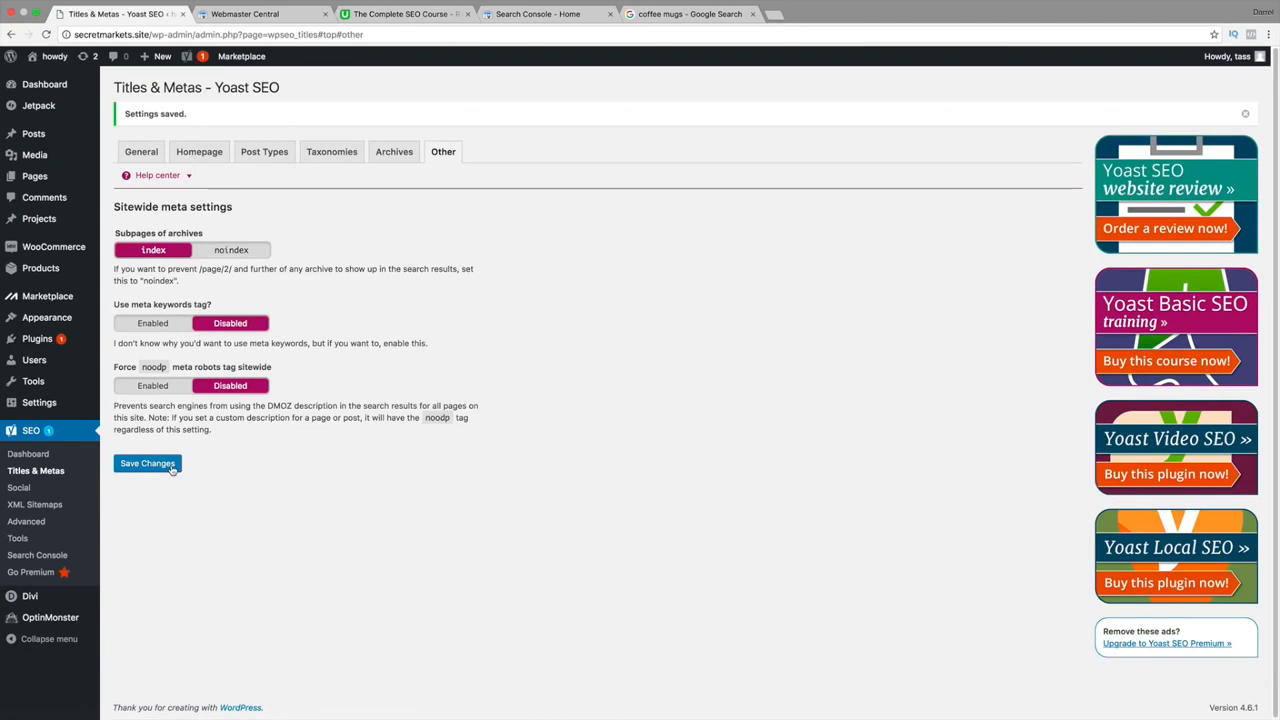
pyautogui.click(146, 151)
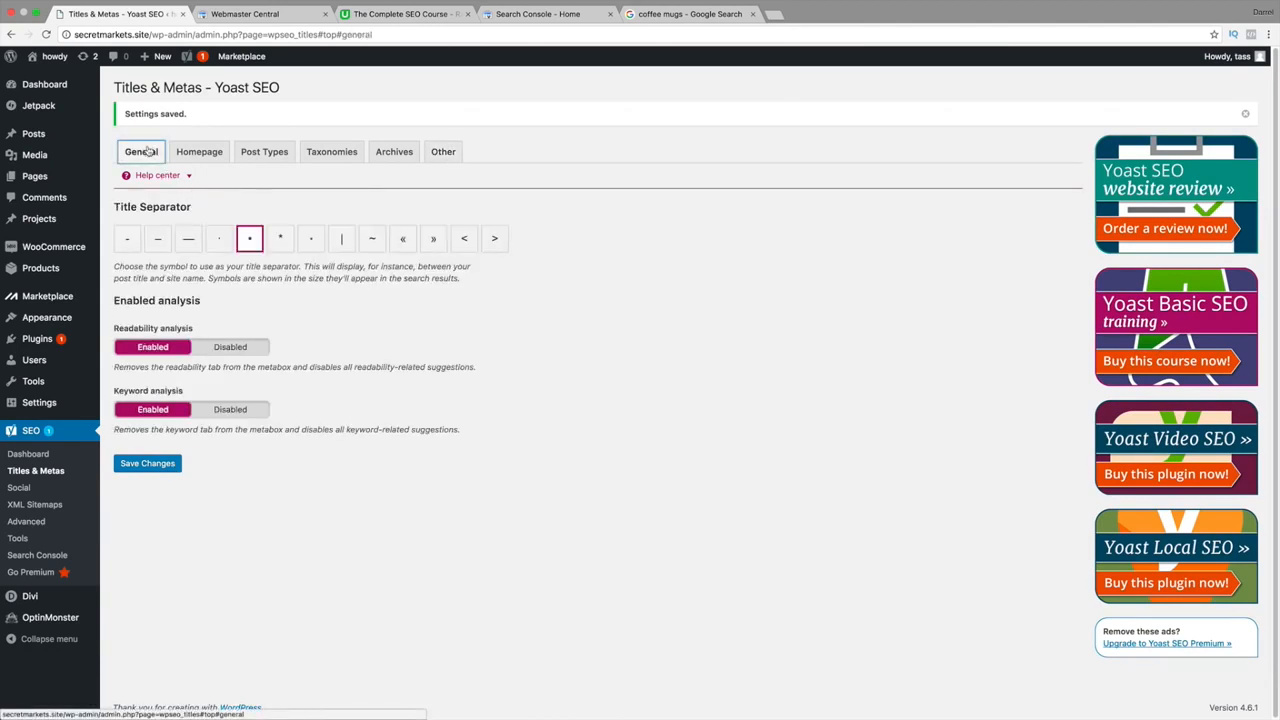
pyautogui.click(214, 158)
pyautogui.click(262, 156)
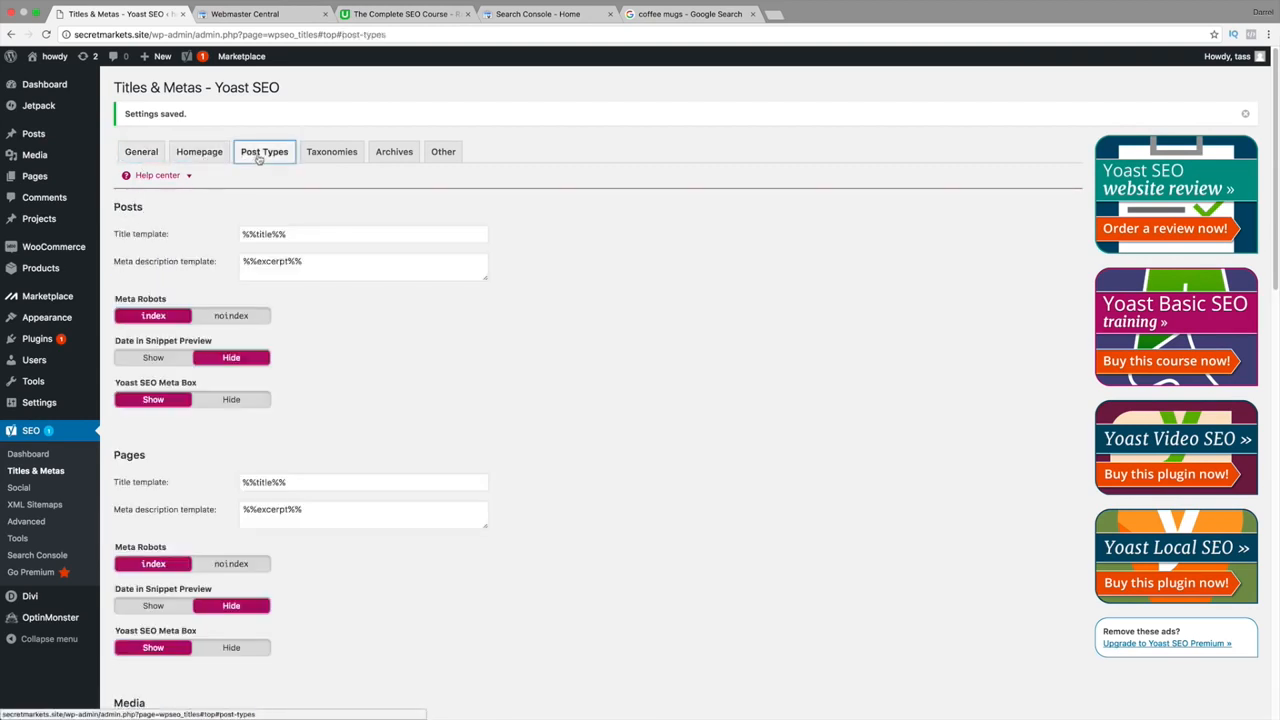
pyautogui.click(355, 154)
pyautogui.click(393, 153)
# Step back through the tabs, checking the %%title%% posts template, and end on General.
pyautogui.click(443, 153)
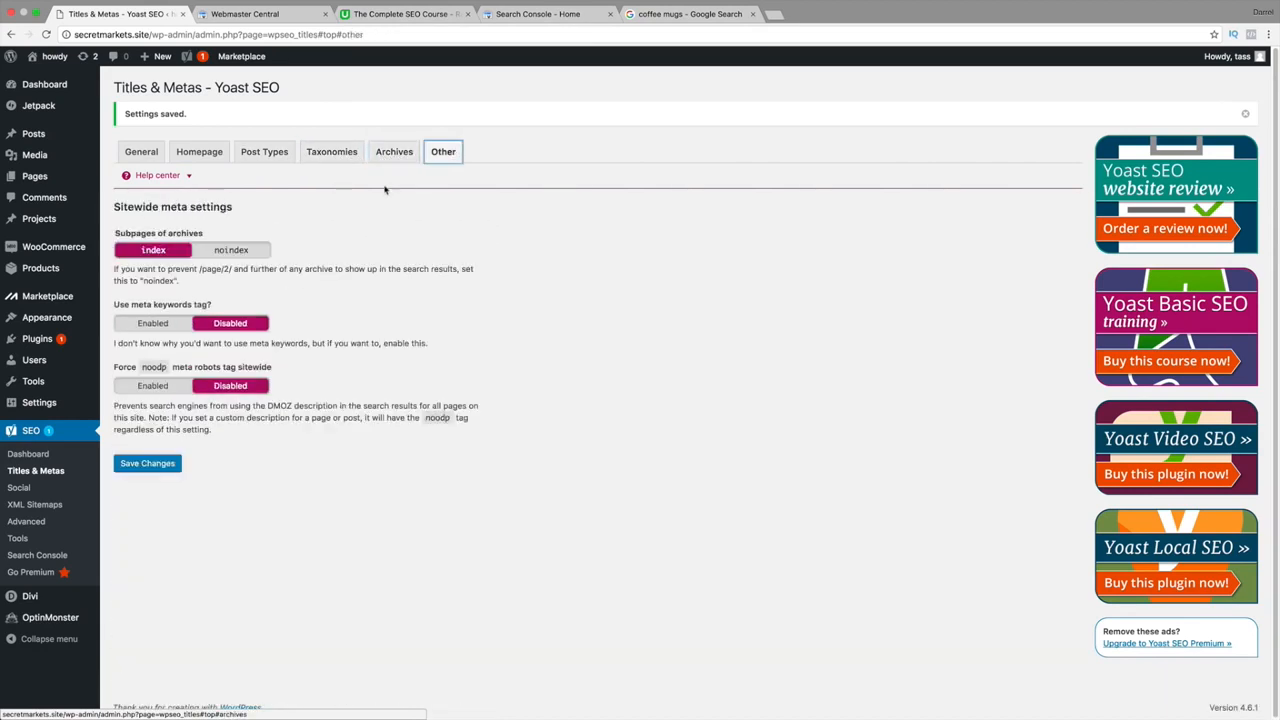
pyautogui.click(394, 152)
pyautogui.click(331, 152)
pyautogui.click(264, 152)
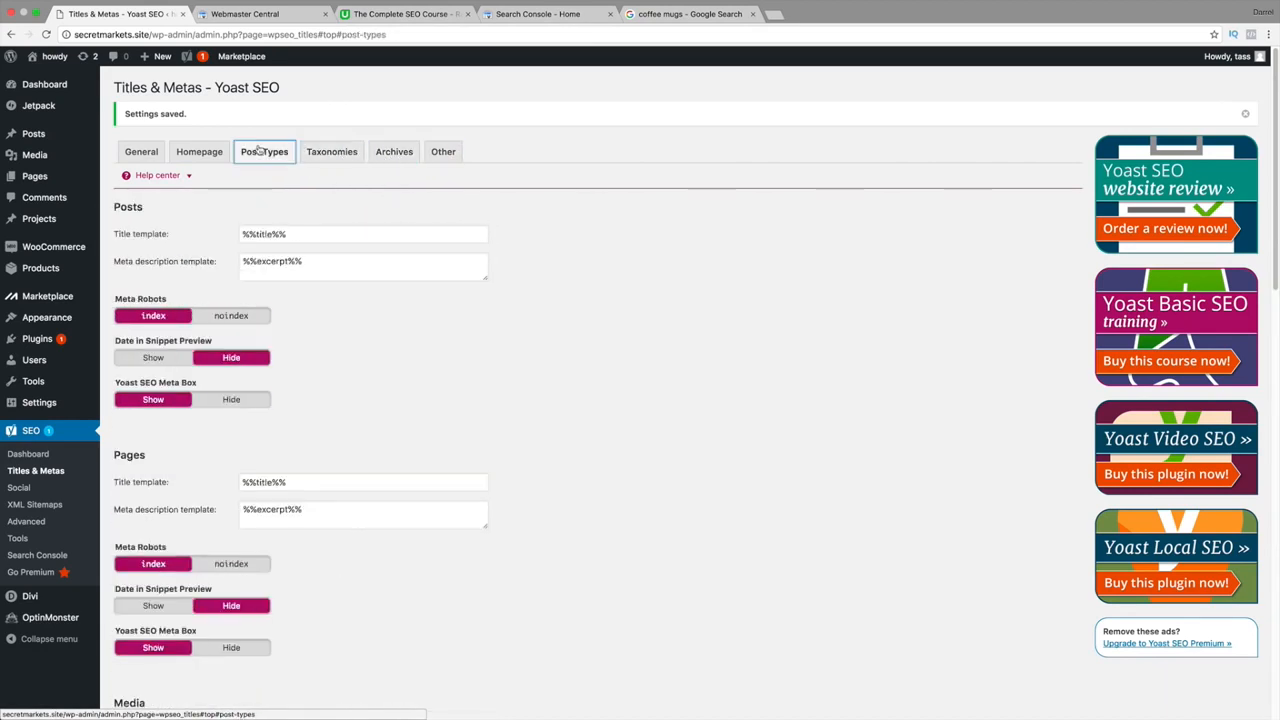
pyautogui.tripleClick(300, 233)
pyautogui.click(200, 154)
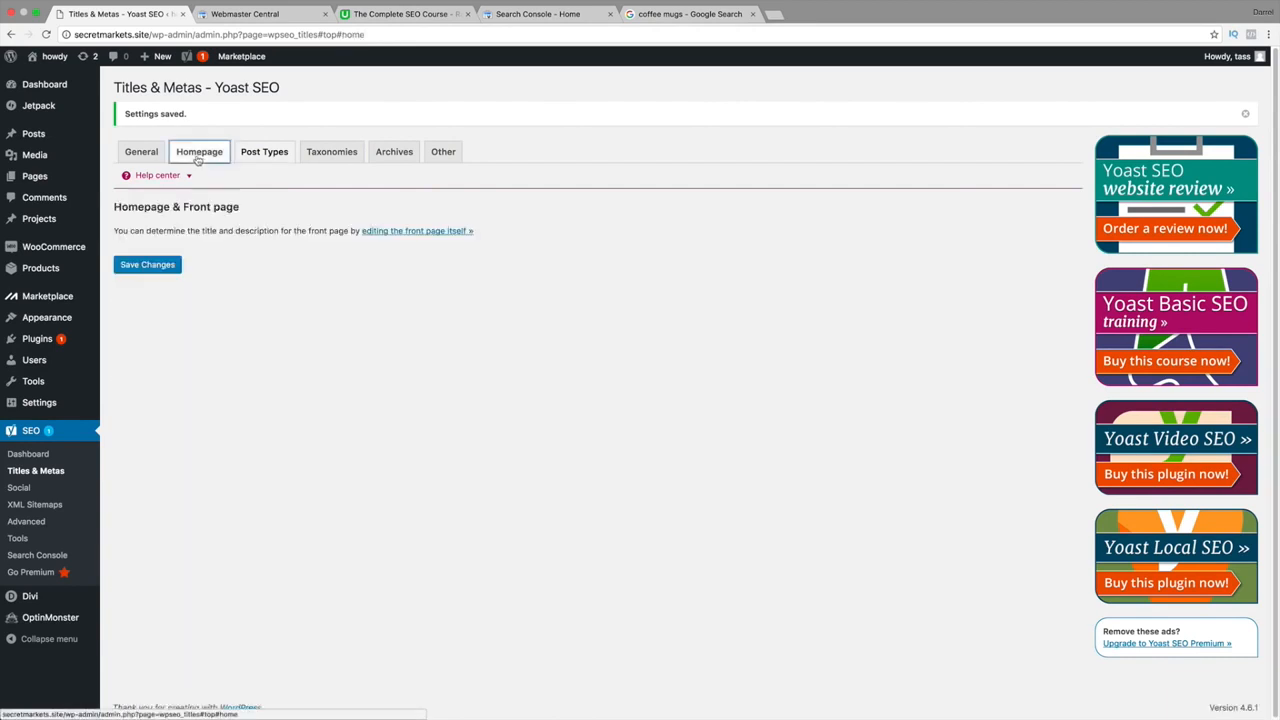
pyautogui.click(142, 154)
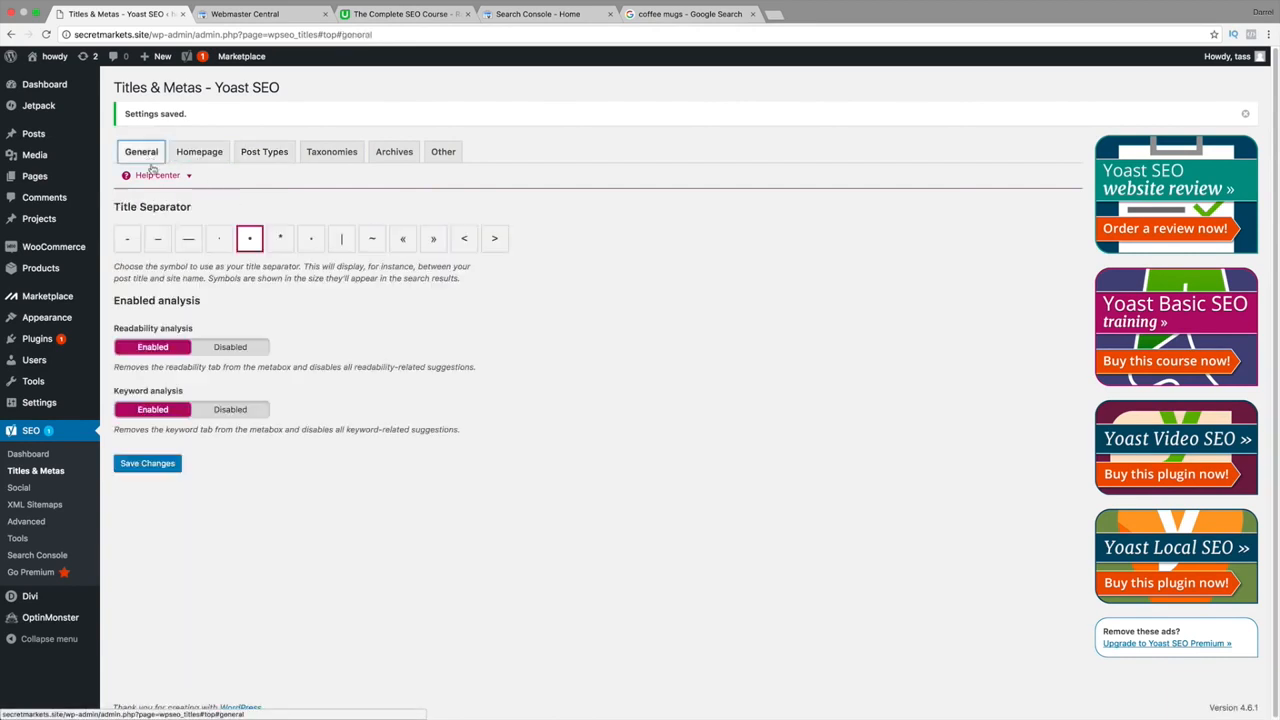
# Open Yoast's Social accounts settings and load Facebook in a new browser tab.
pyautogui.click(18, 488)
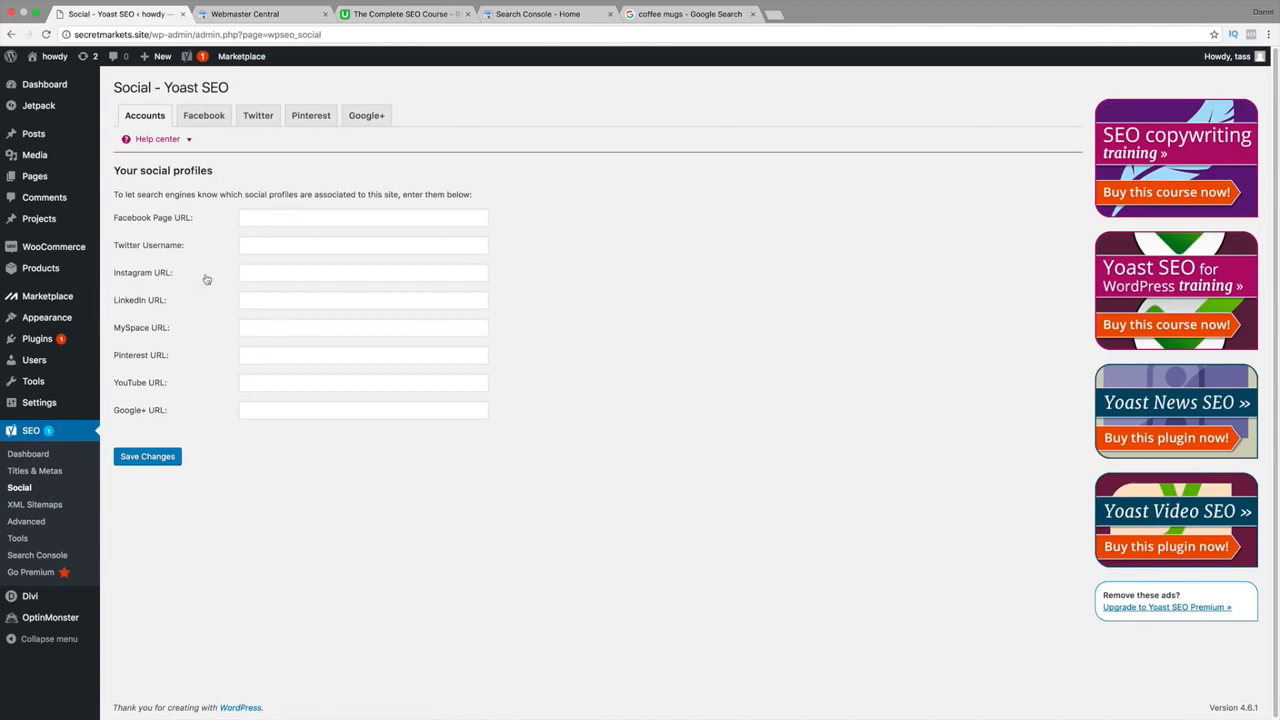
pyautogui.click(775, 17)
pyautogui.write('facebook.com')
pyautogui.press('Return')
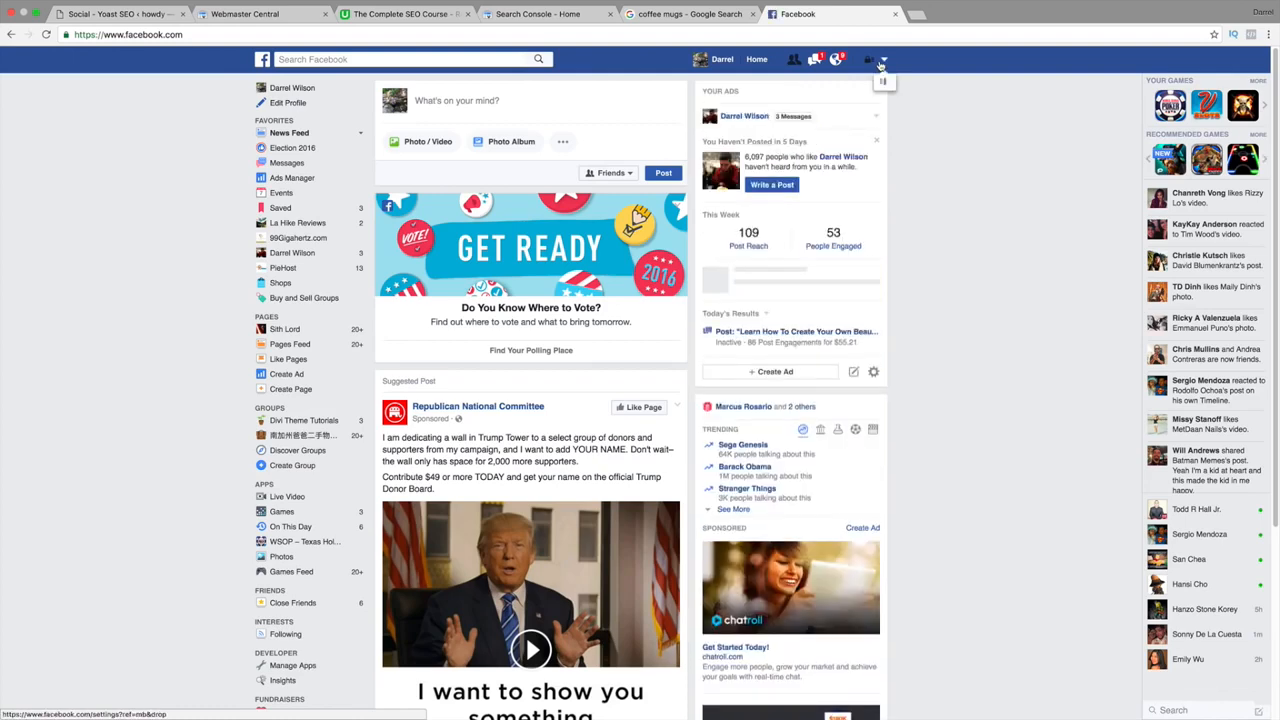
# Open the business Facebook page, copy its web address, and return to Yoast's Social page.
pyautogui.click(880, 62)
pyautogui.click(829, 104)
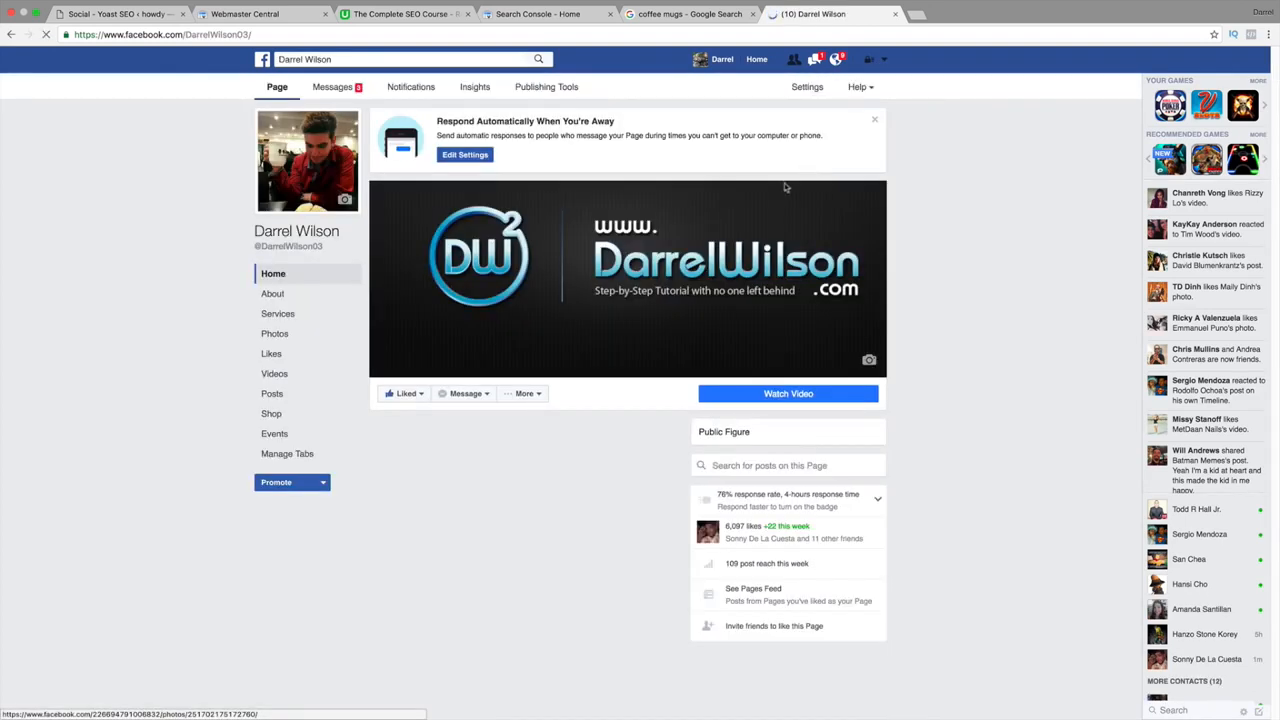
pyautogui.rightClick(191, 34)
pyautogui.click(205, 50)
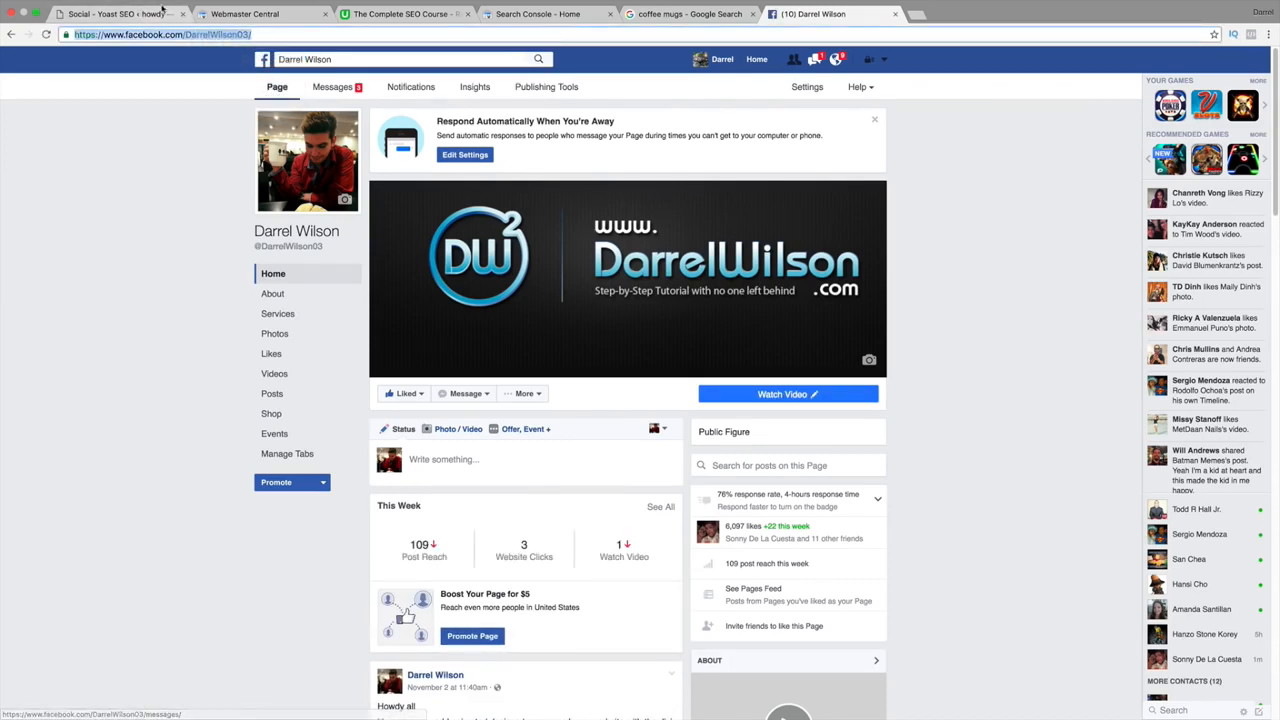
pyautogui.click(162, 12)
pyautogui.rightClick(268, 214)
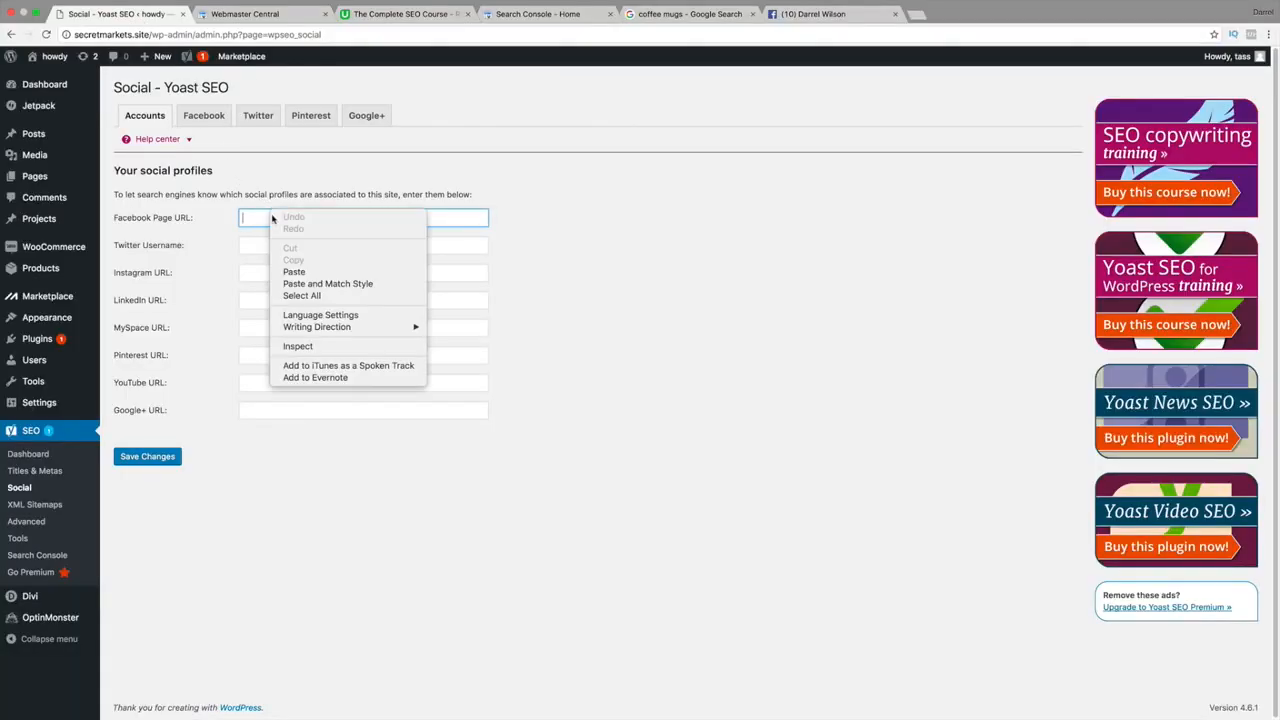
# Paste the Facebook page URL into its field, save, and review the Open Graph image and App ID fields.
pyautogui.click(299, 267)
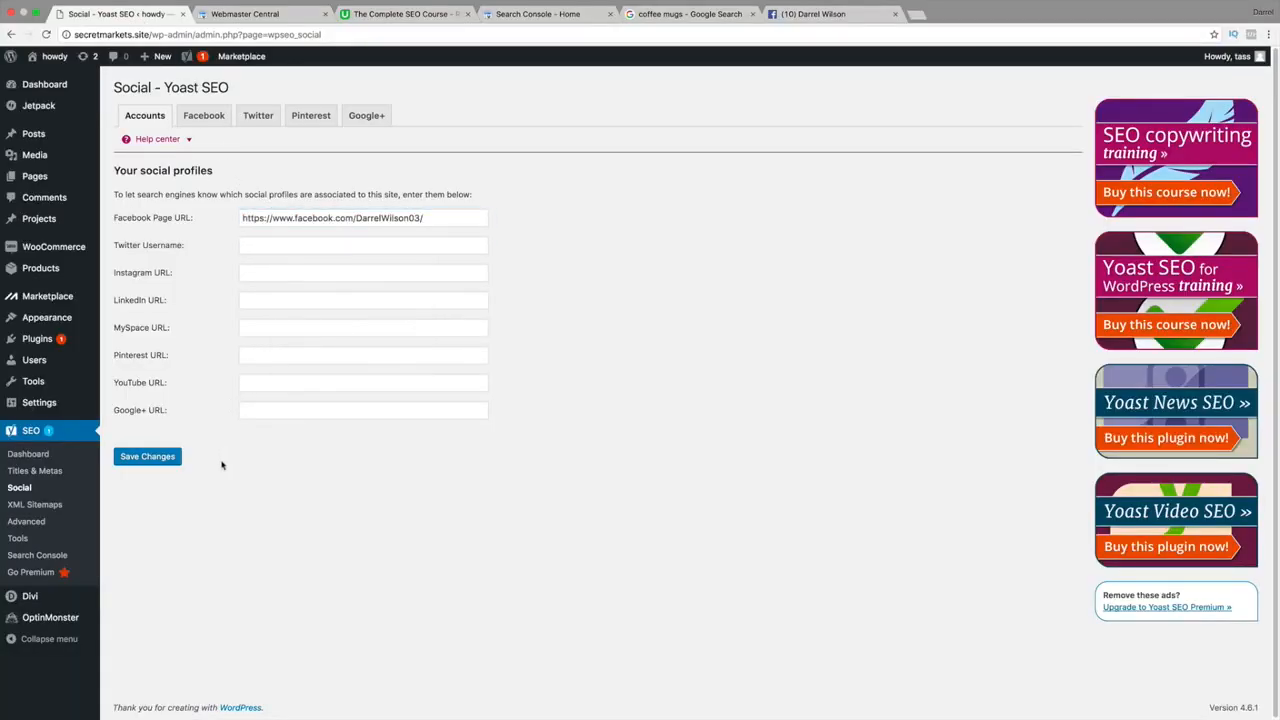
pyautogui.click(179, 460)
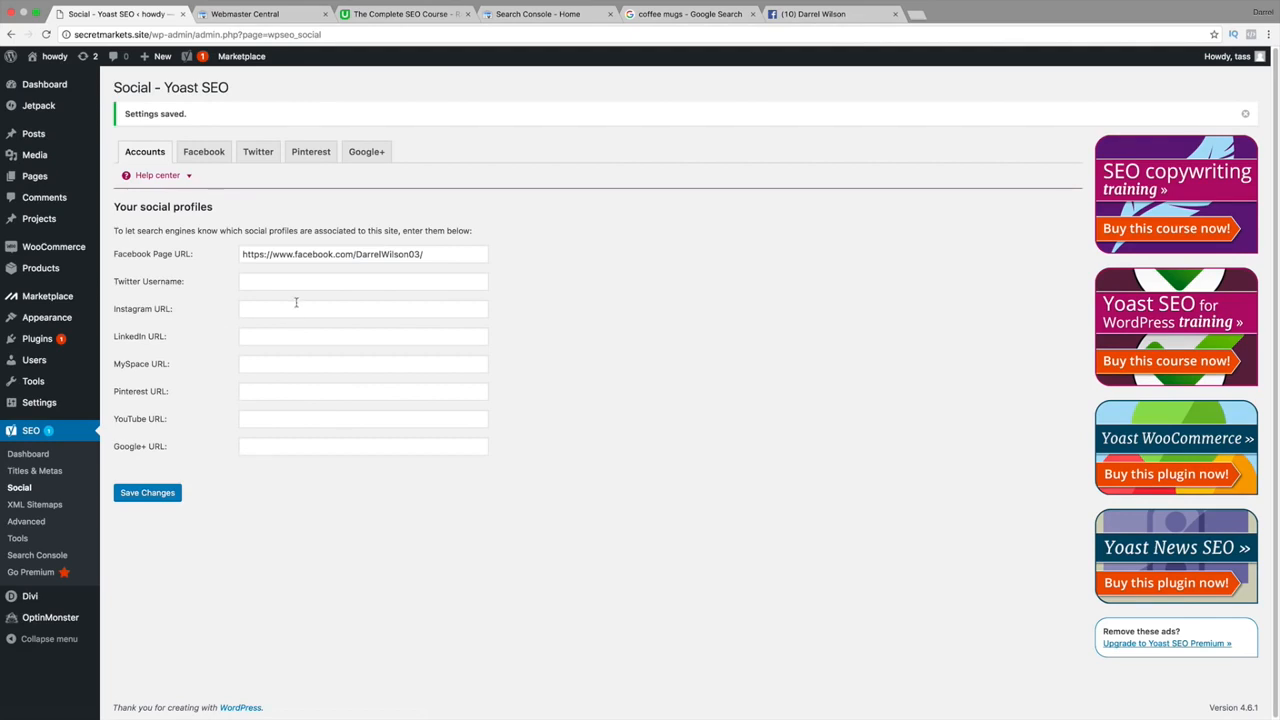
pyautogui.click(213, 161)
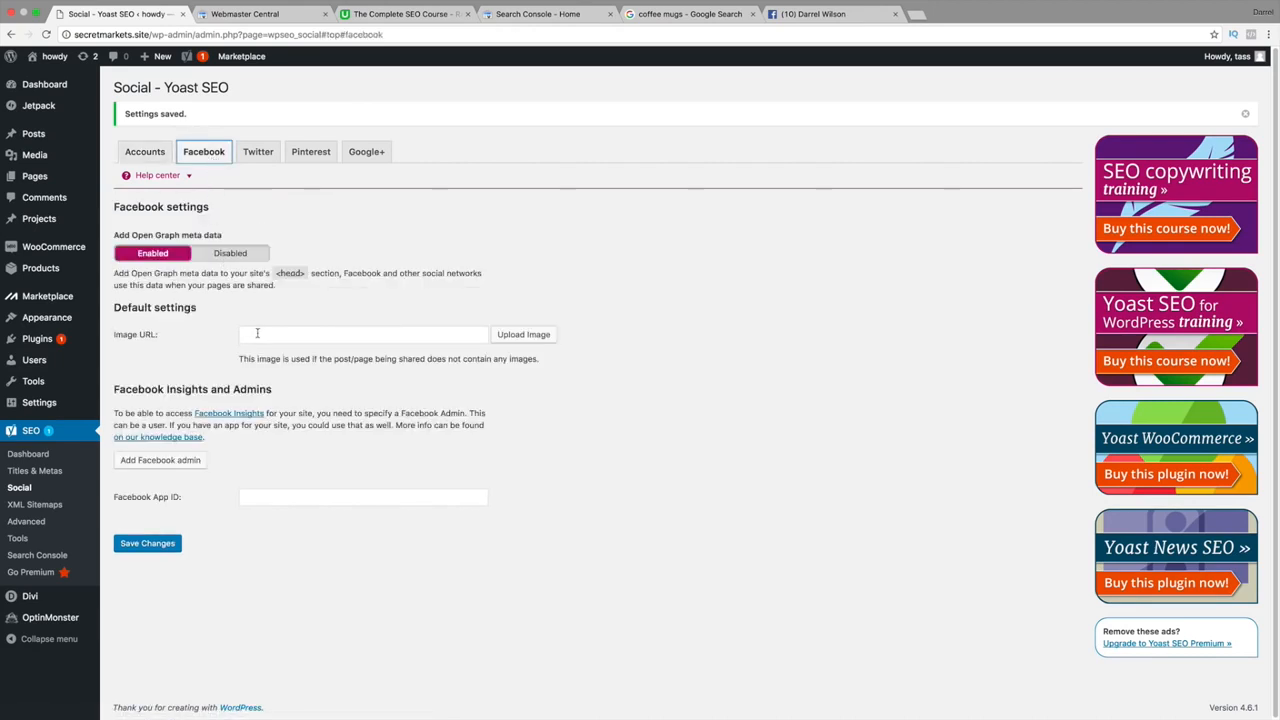
pyautogui.click(437, 333)
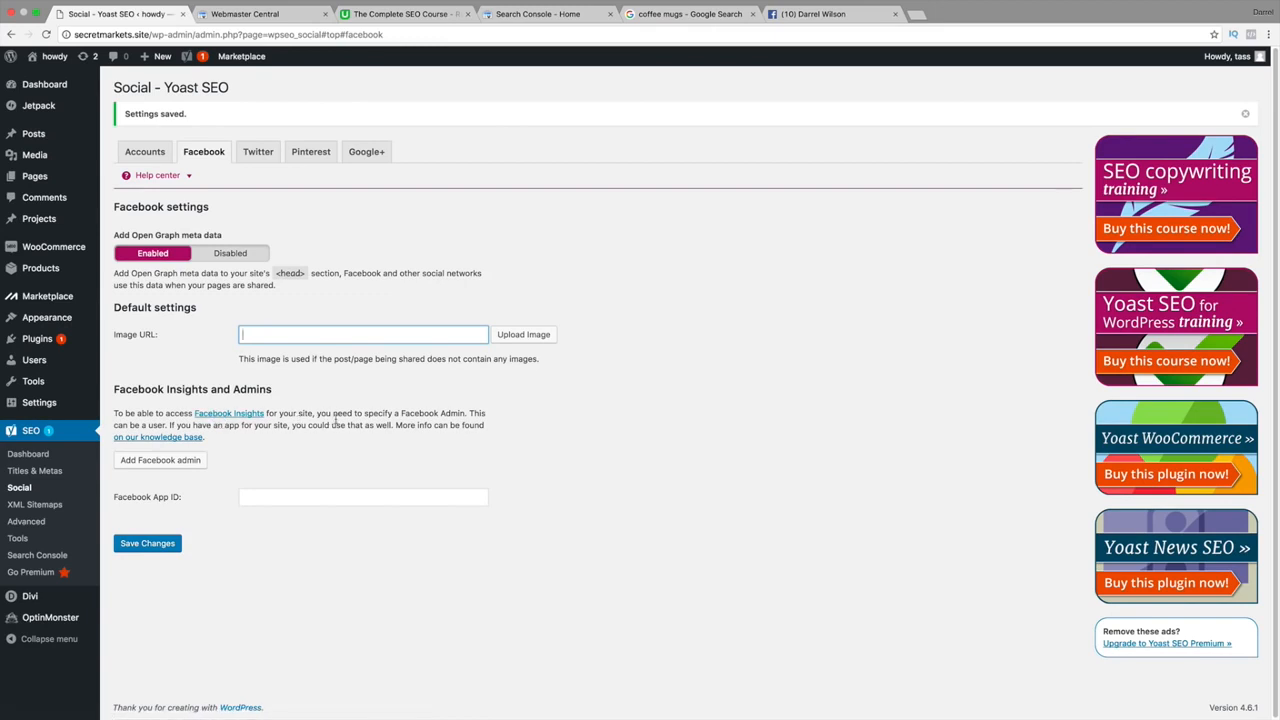
pyautogui.click(317, 496)
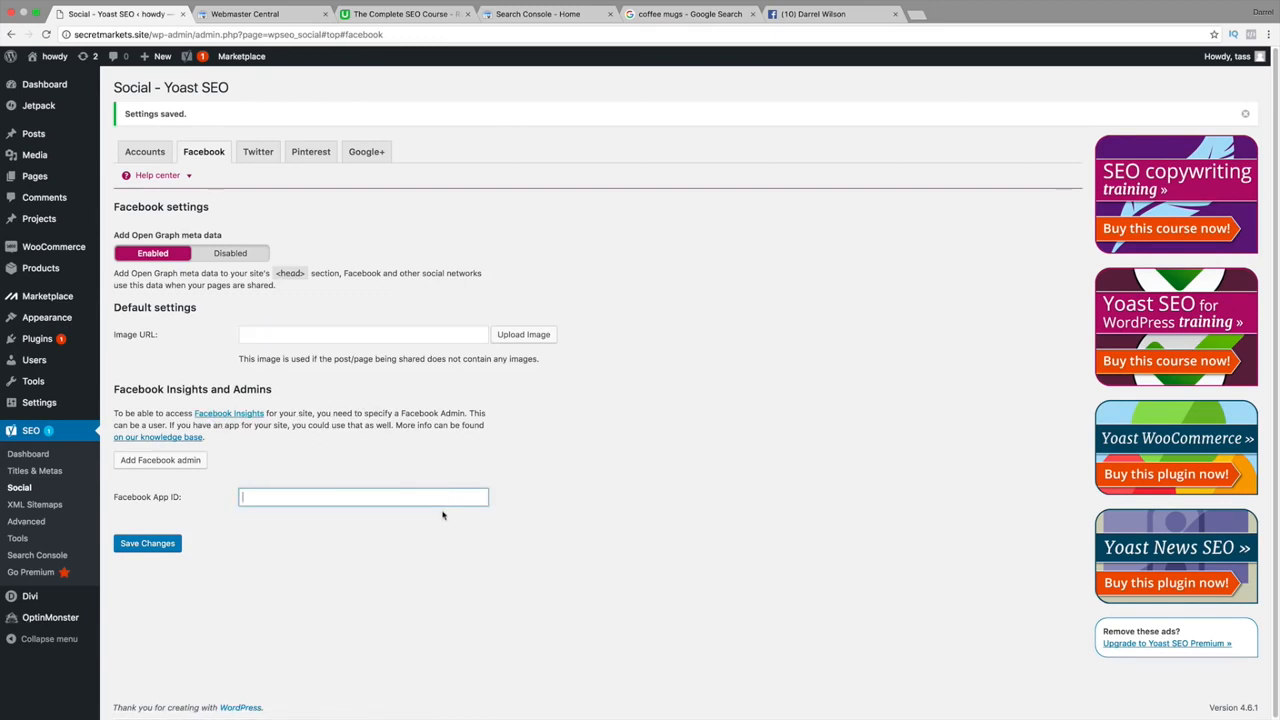
pyautogui.click(264, 154)
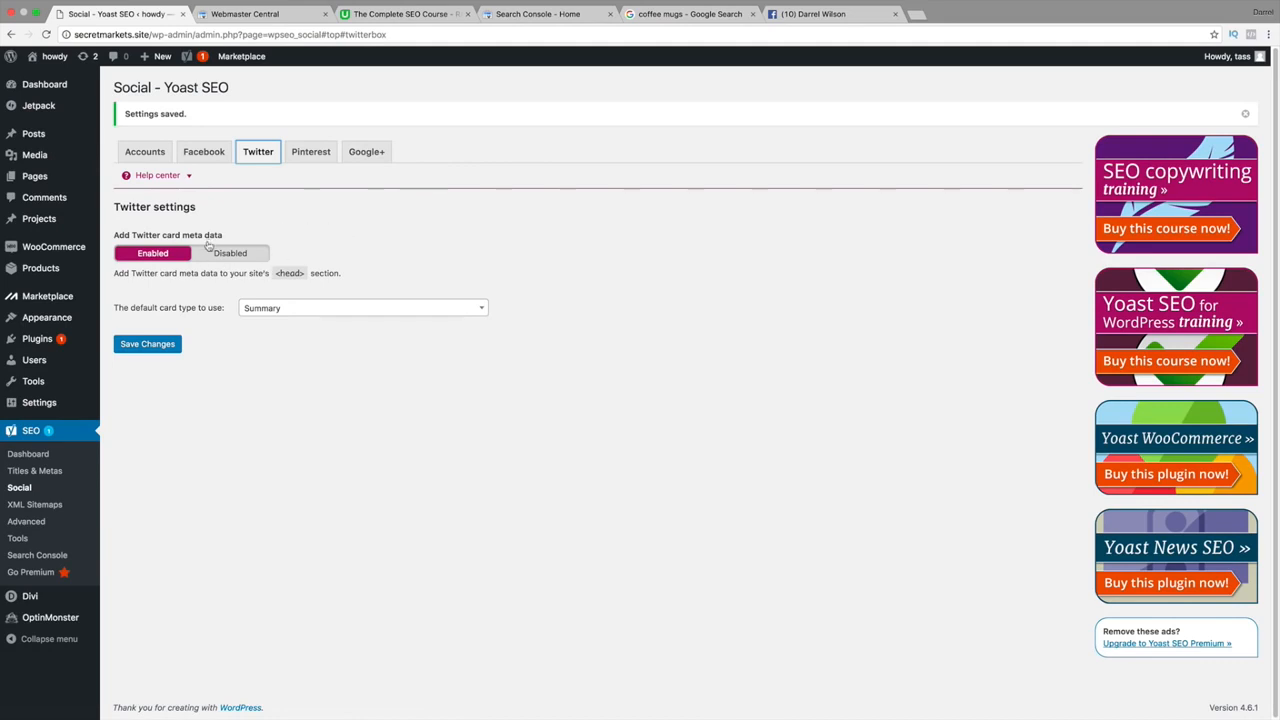
# Check the Twitter default card types and watch the help center's Twitter settings video.
pyautogui.click(259, 310)
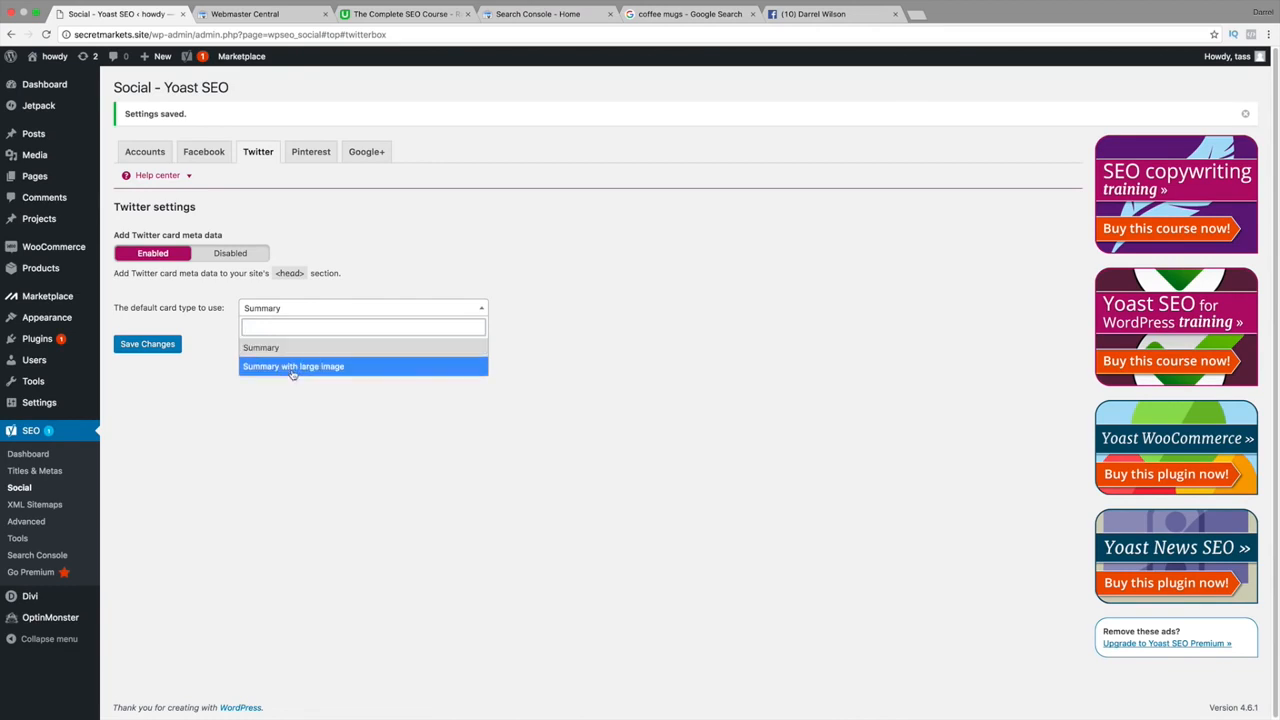
pyautogui.click(368, 196)
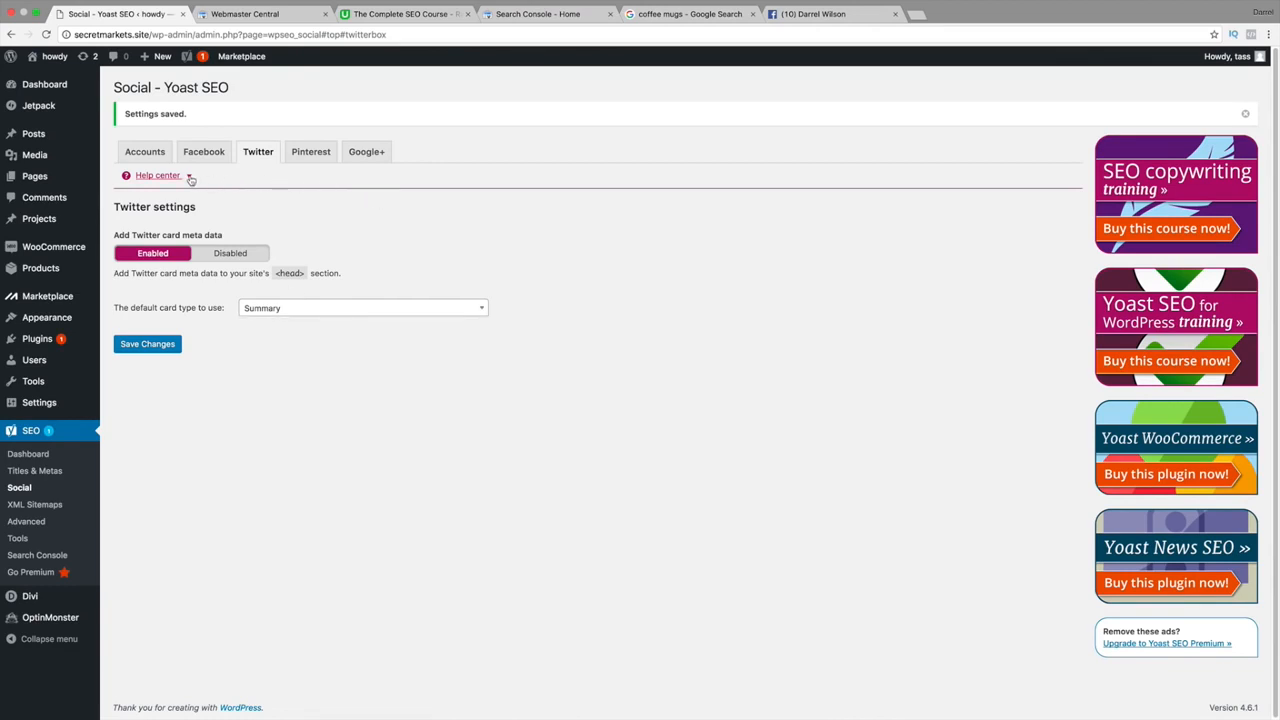
pyautogui.click(189, 176)
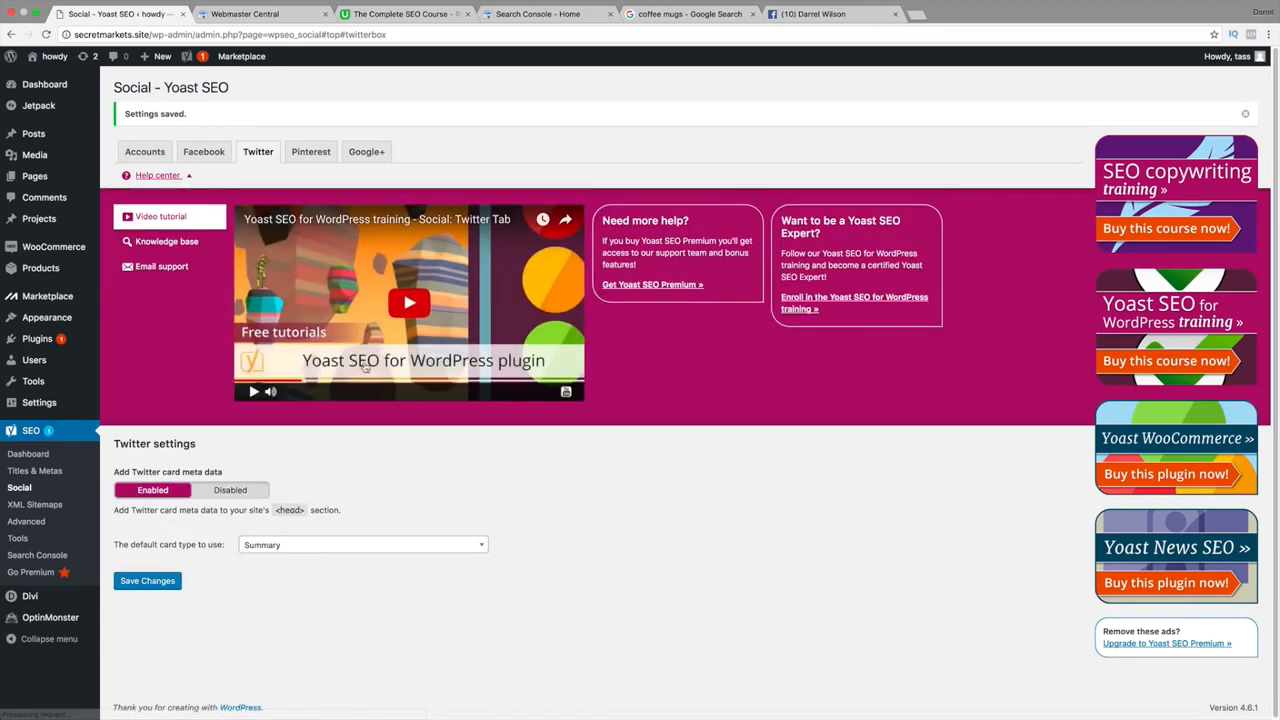
pyautogui.click(389, 311)
pyautogui.click(380, 378)
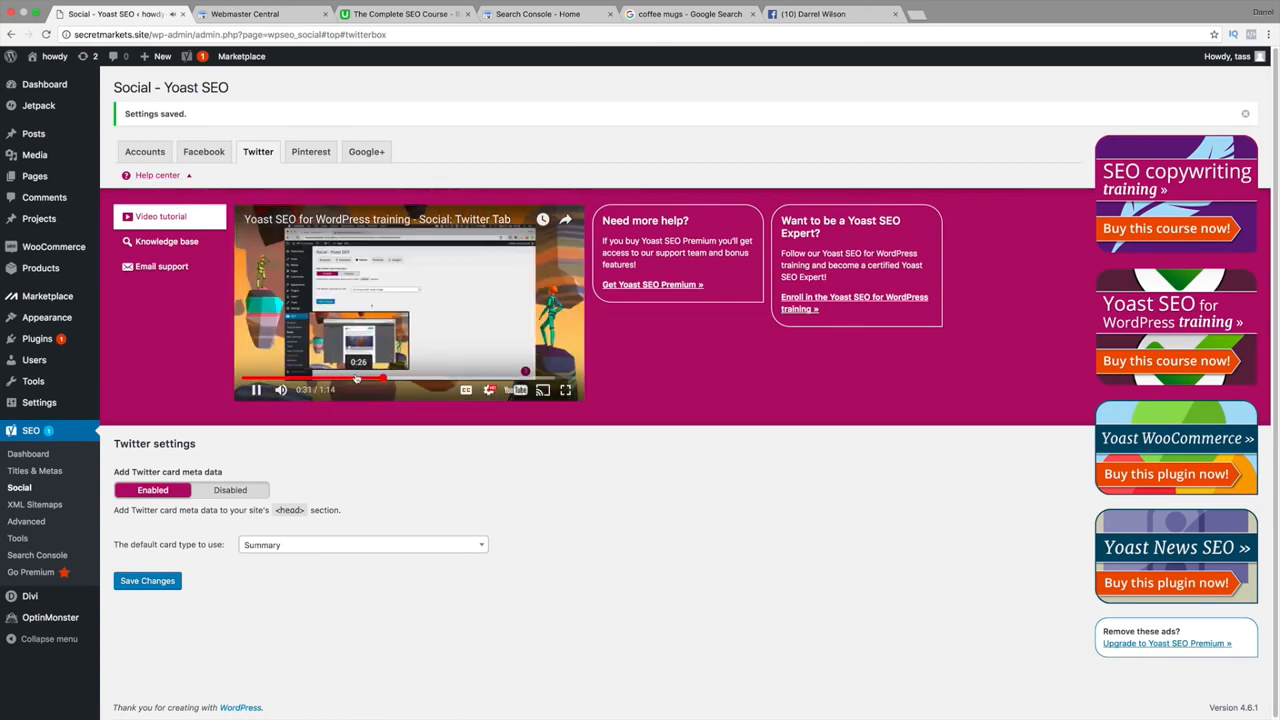
pyautogui.click(348, 377)
pyautogui.click(420, 302)
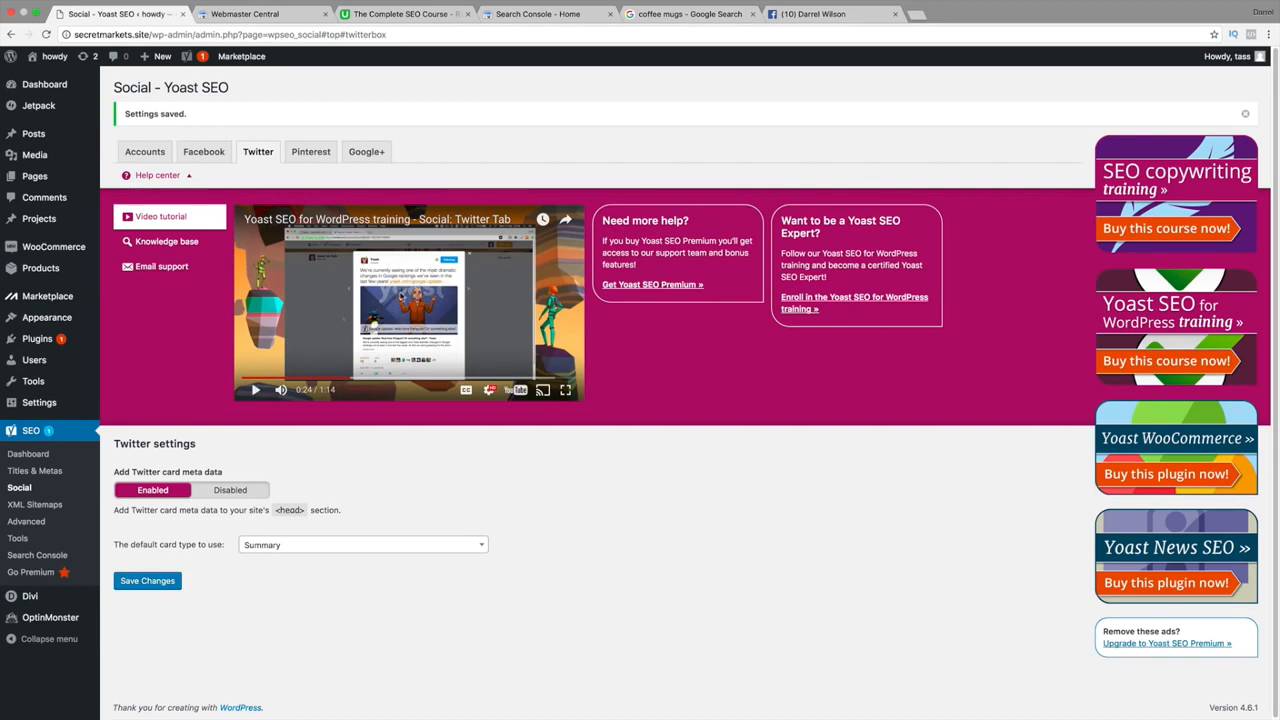
# Try Summary with large image, revert the card type to Summary, and save.
pyautogui.click(320, 545)
pyautogui.click(320, 600)
pyautogui.click(337, 548)
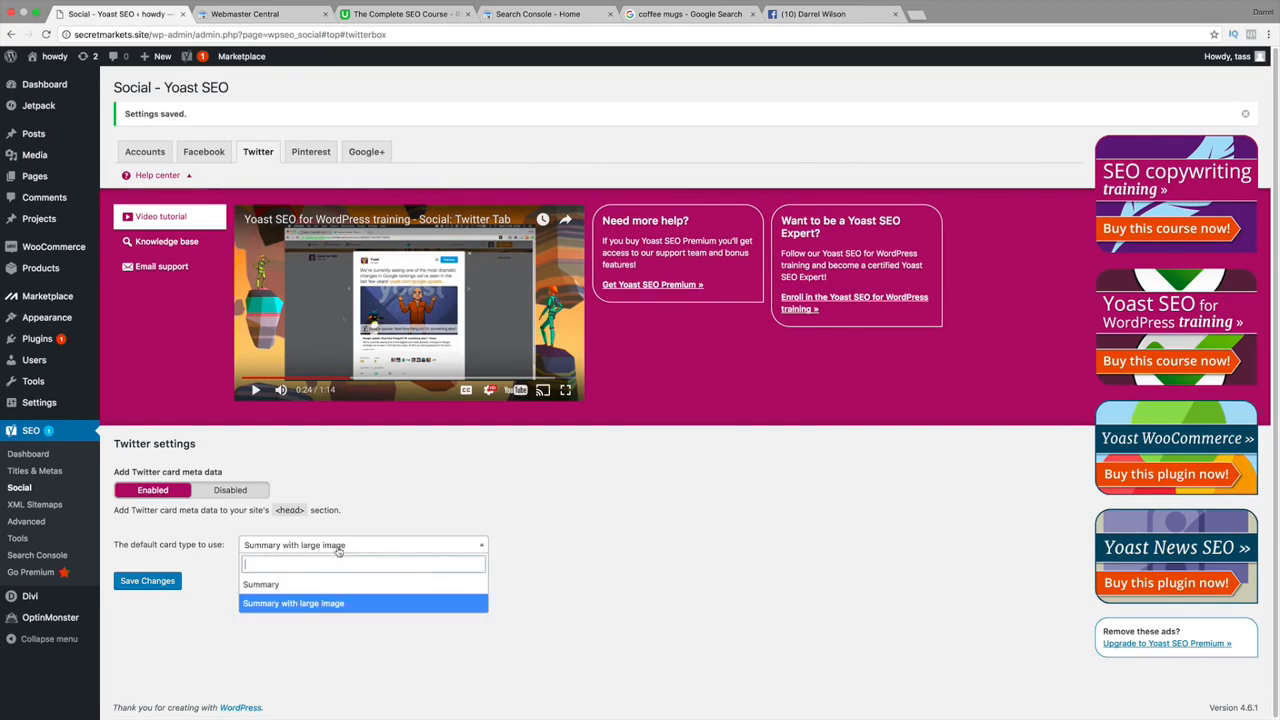
pyautogui.click(340, 584)
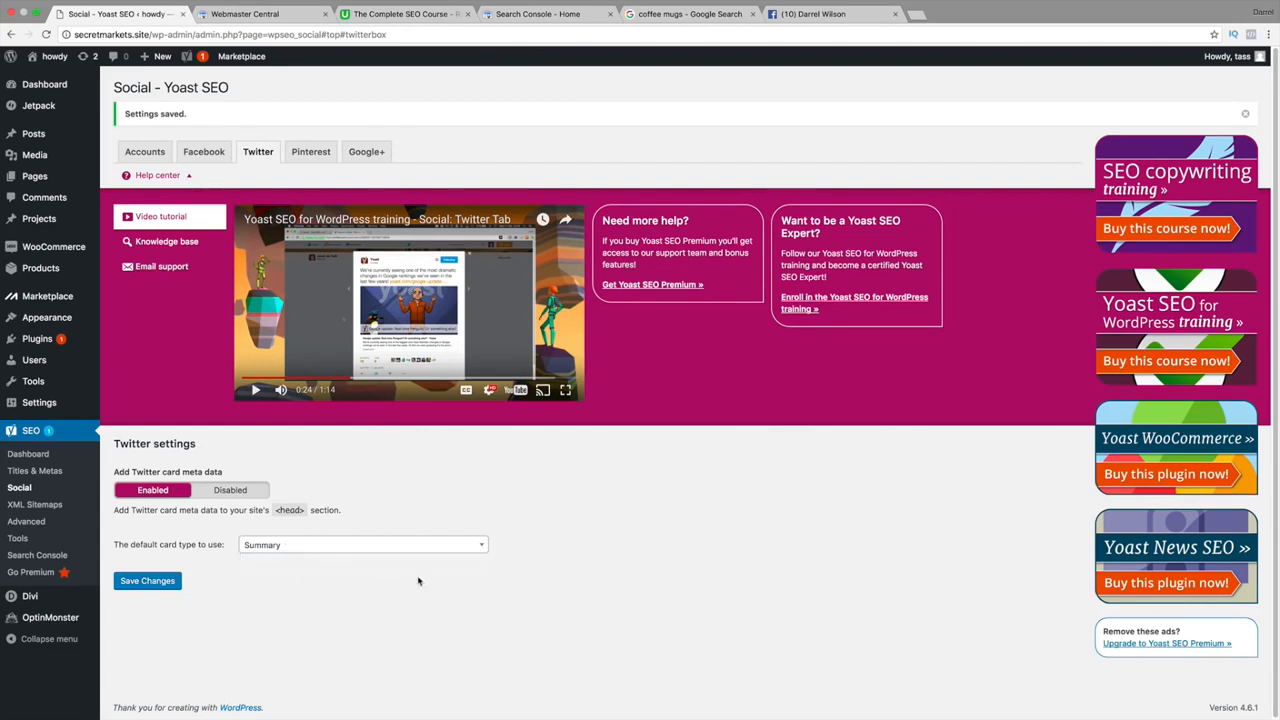
pyautogui.click(152, 581)
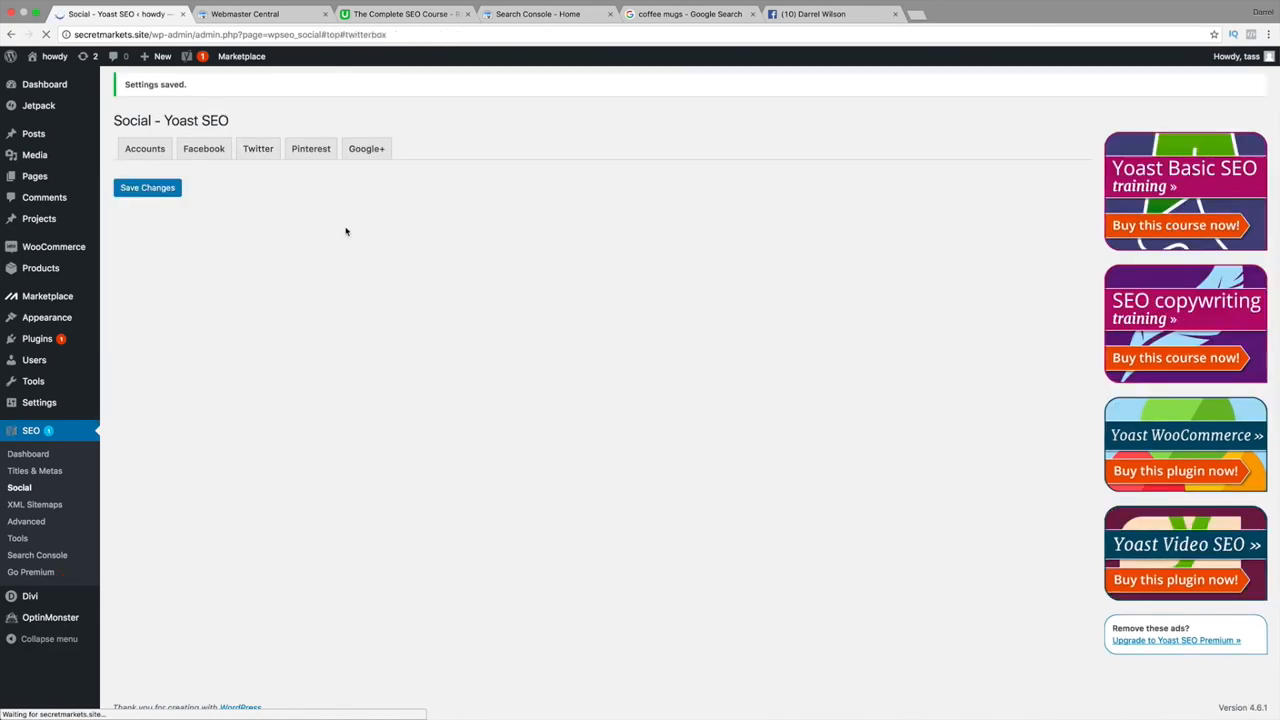
# Review the Pinterest and Google+ fields and the help center's email support section.
pyautogui.click(308, 154)
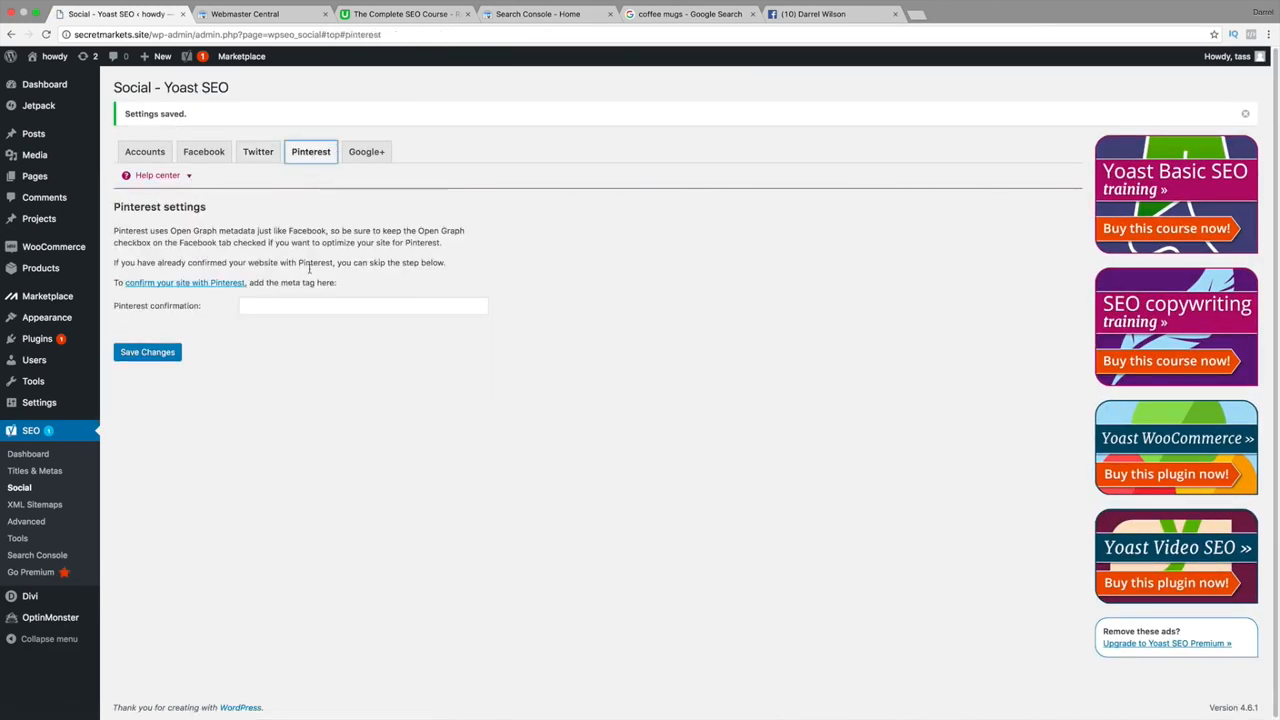
pyautogui.click(340, 310)
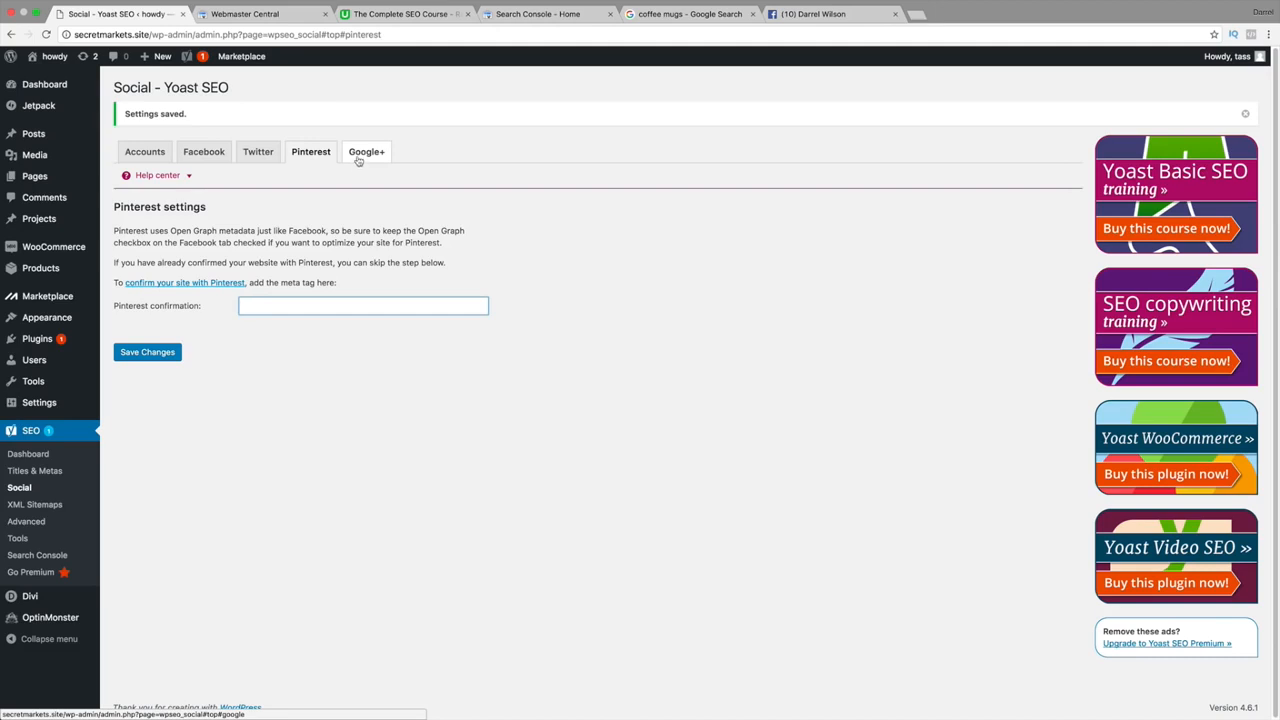
pyautogui.click(358, 160)
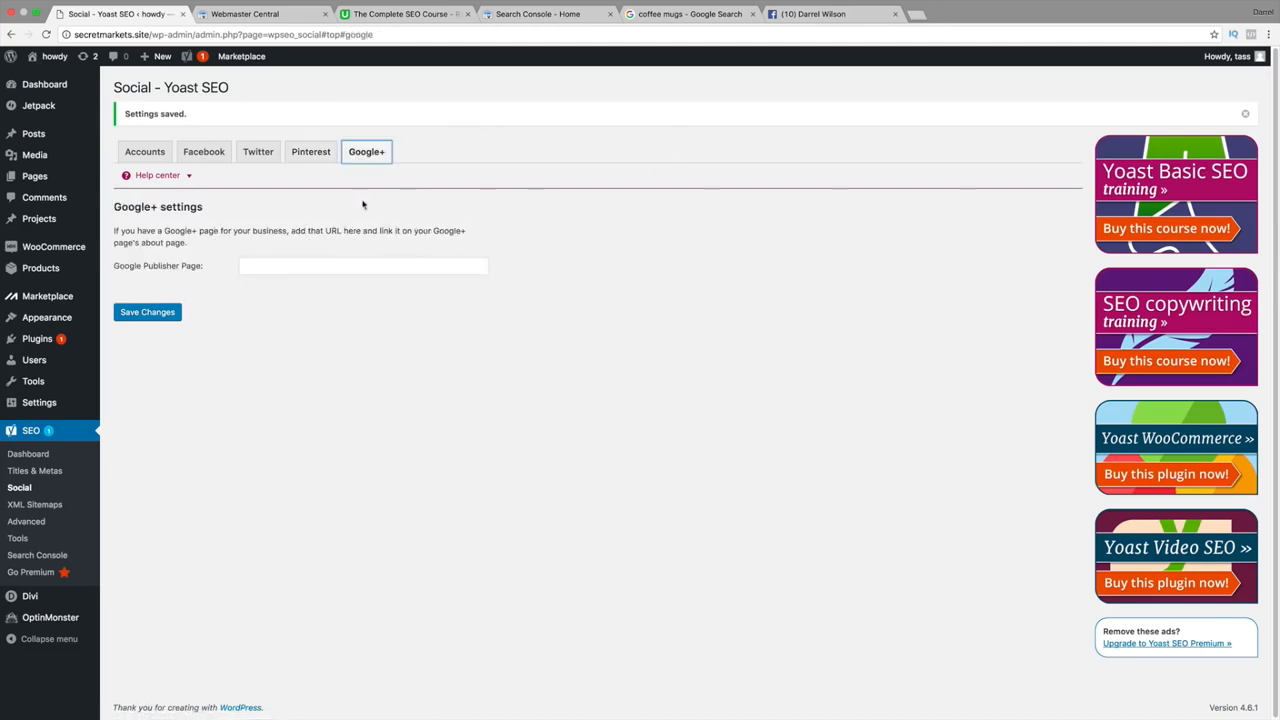
pyautogui.click(318, 265)
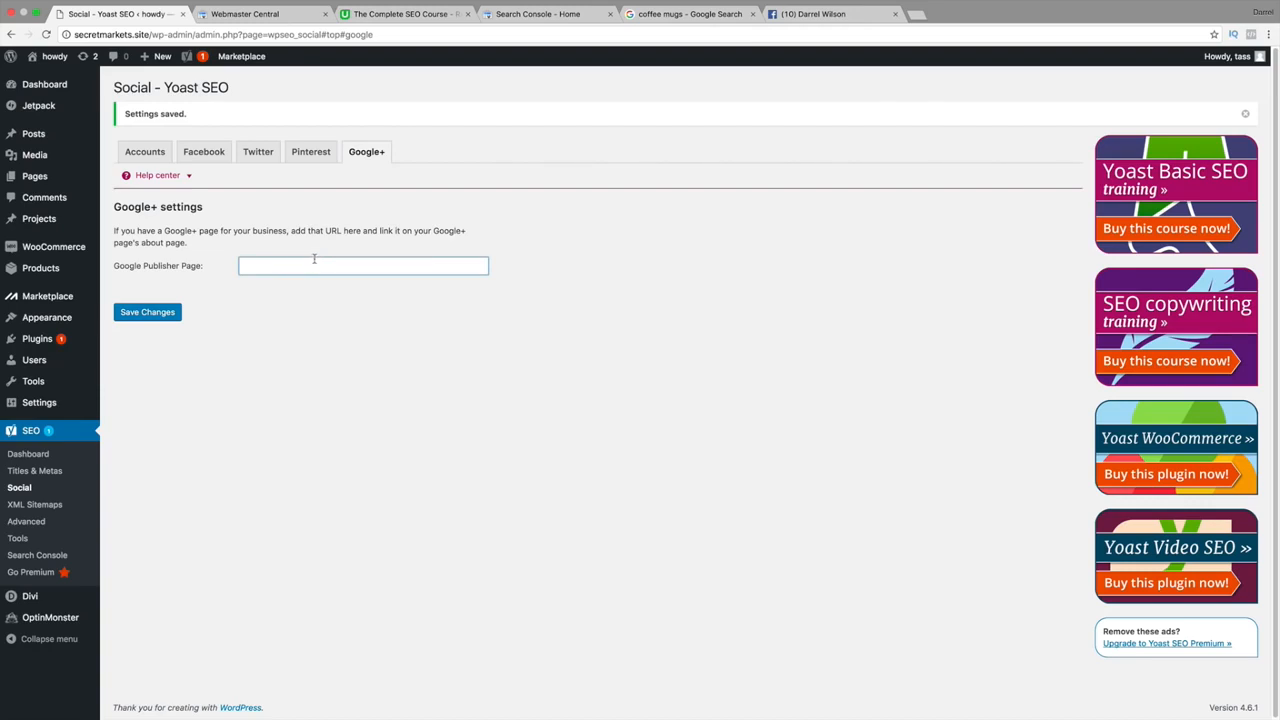
pyautogui.click(193, 177)
pyautogui.click(168, 270)
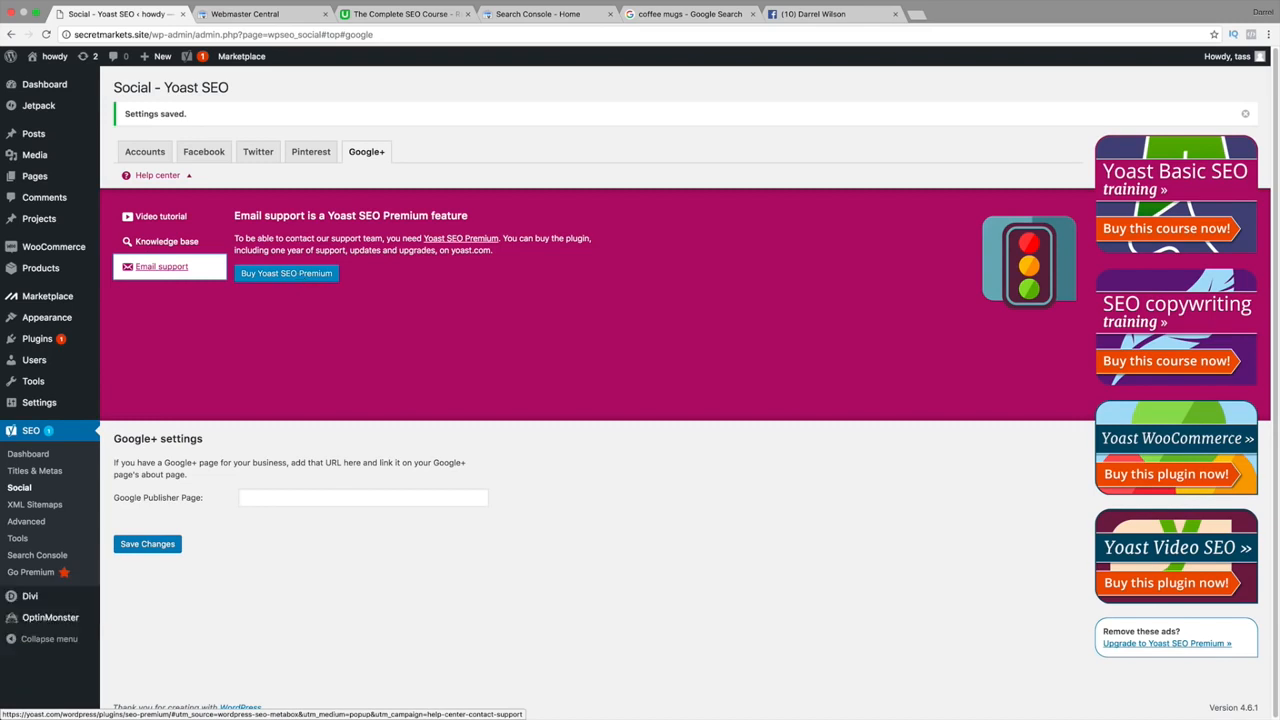
# Return through the Pinterest, Twitter and Accounts tabs, then open the XML Sitemaps settings.
pyautogui.click(318, 151)
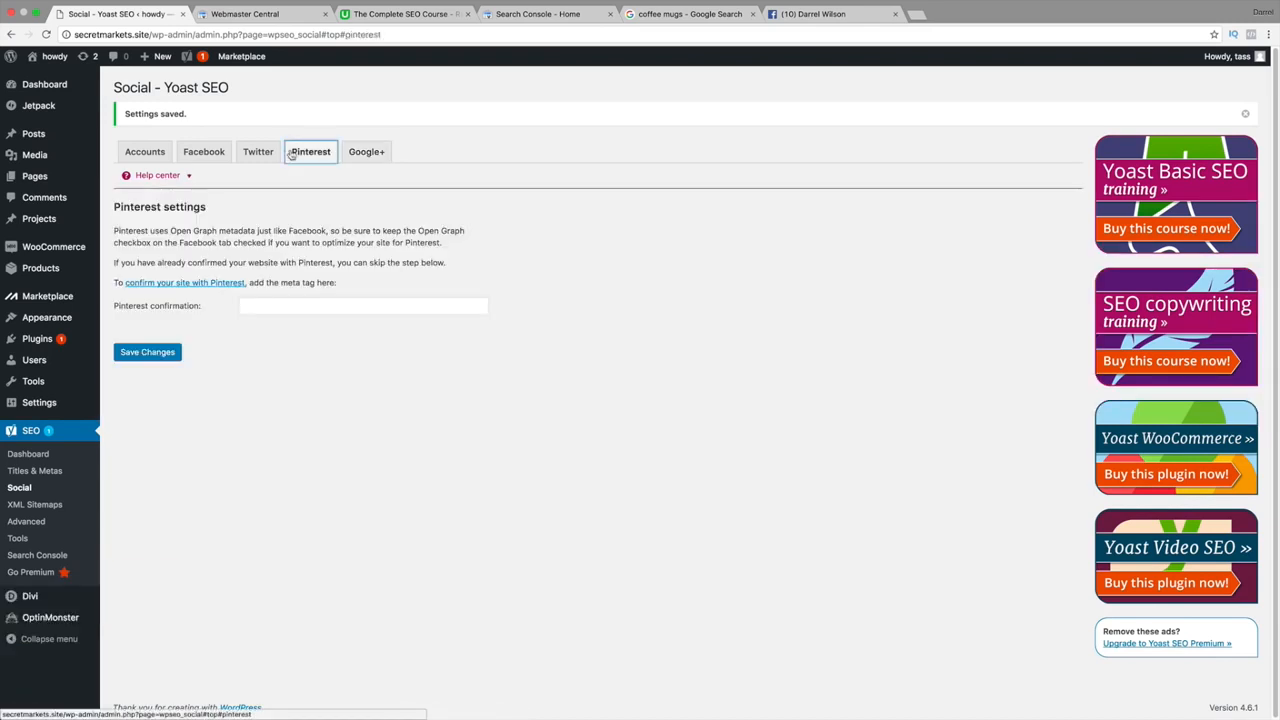
pyautogui.click(258, 151)
pyautogui.click(145, 151)
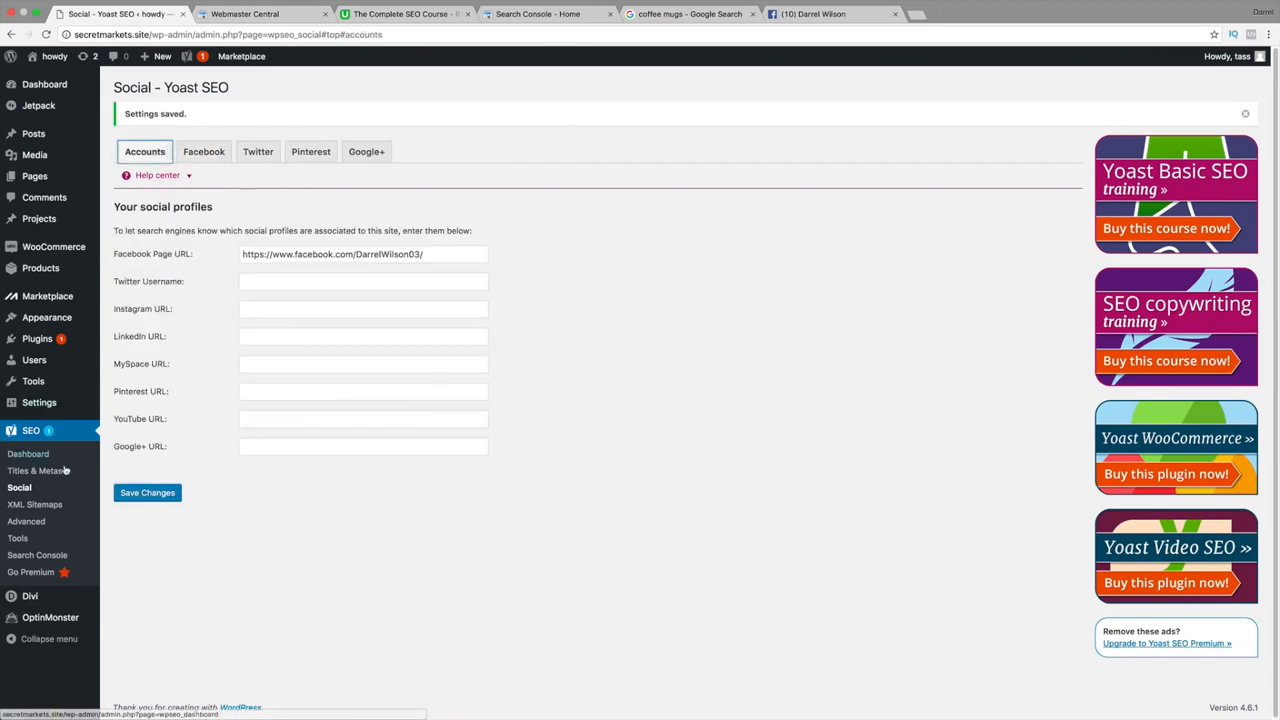
pyautogui.click(38, 506)
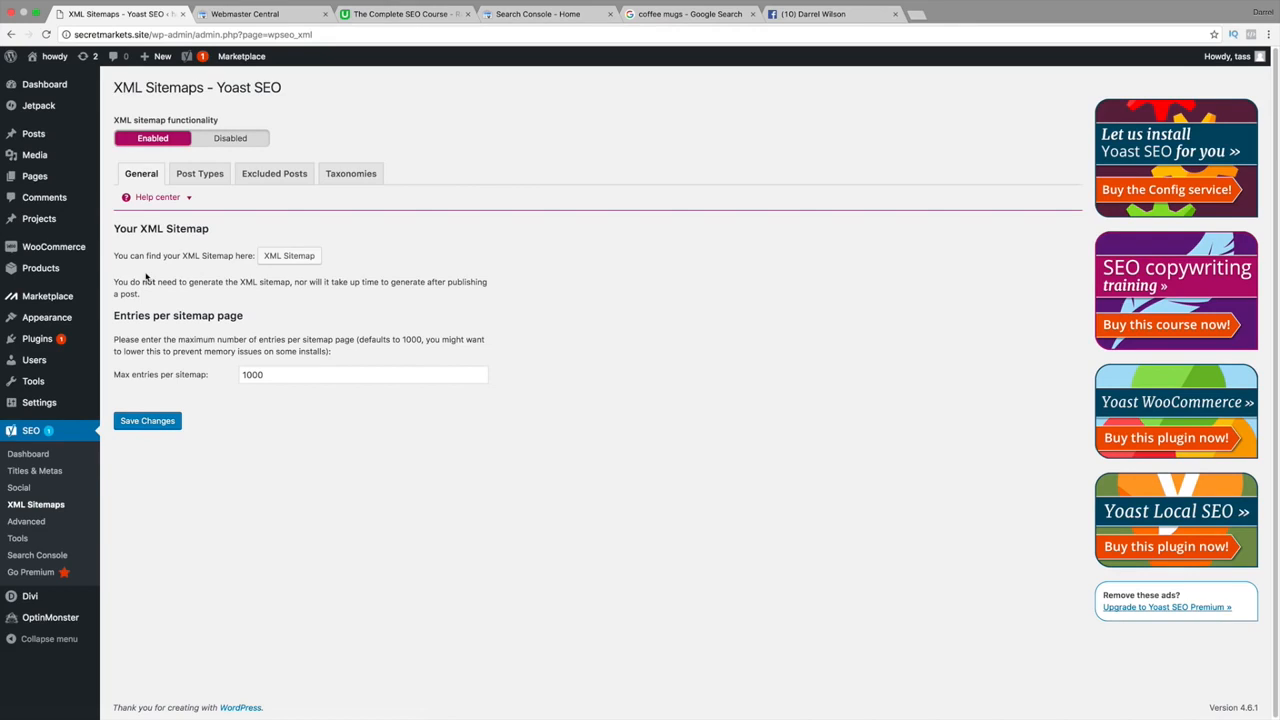
# Review post type sitemap inclusion, then open Excluded Posts and focus the post ID field.
pyautogui.click(210, 176)
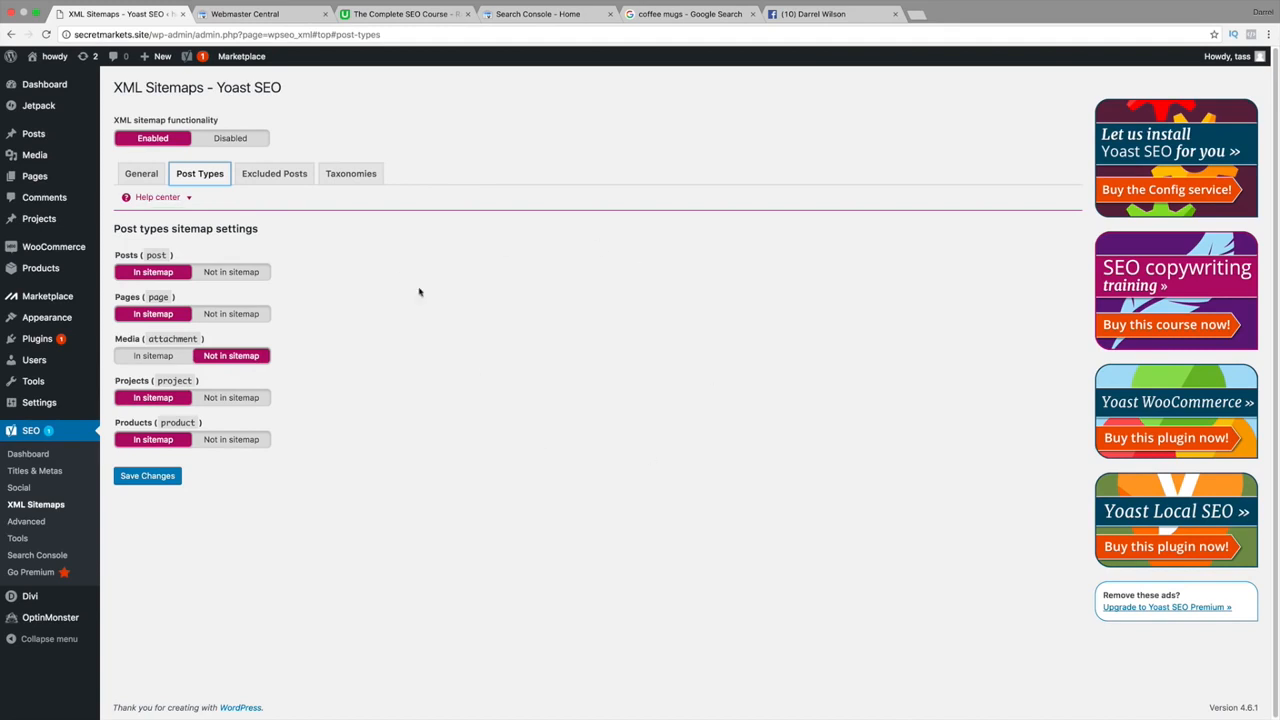
pyautogui.click(287, 178)
pyautogui.click(318, 290)
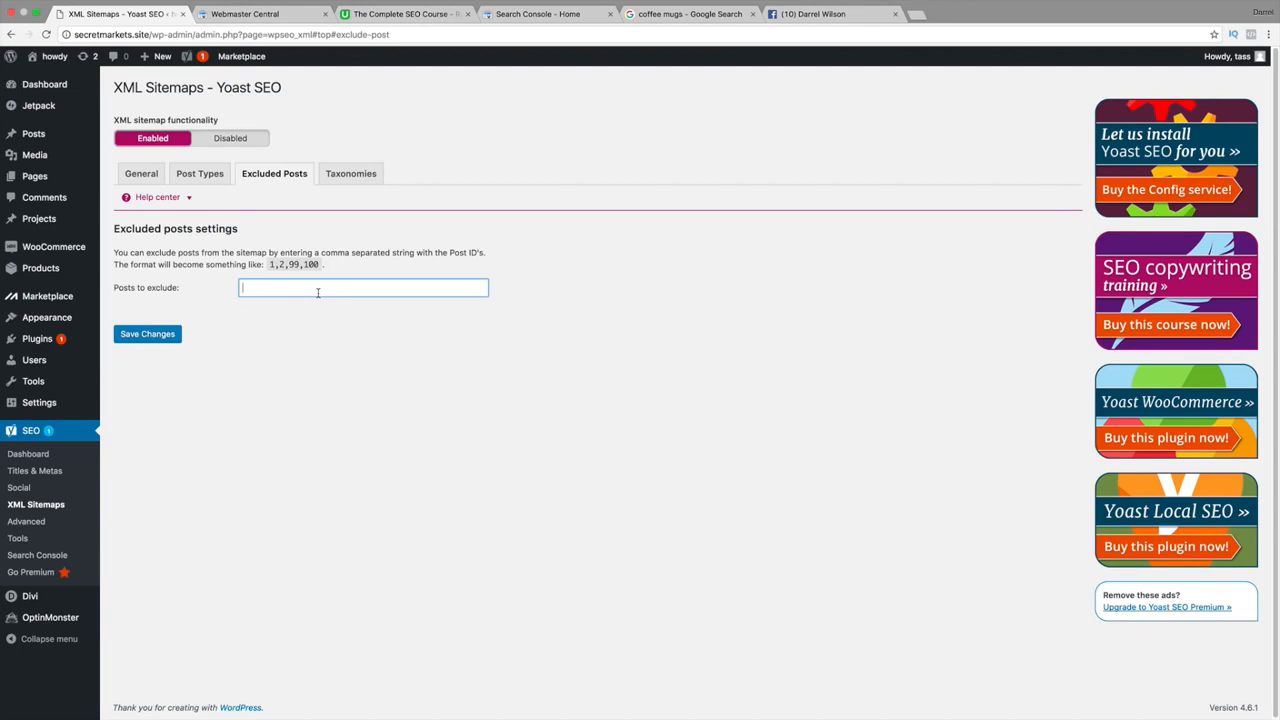
# Highlight the note that excluded posts take comma-separated IDs like 1,2,99,100.
pyautogui.moveTo(448, 252); pyautogui.dragTo(489, 253)
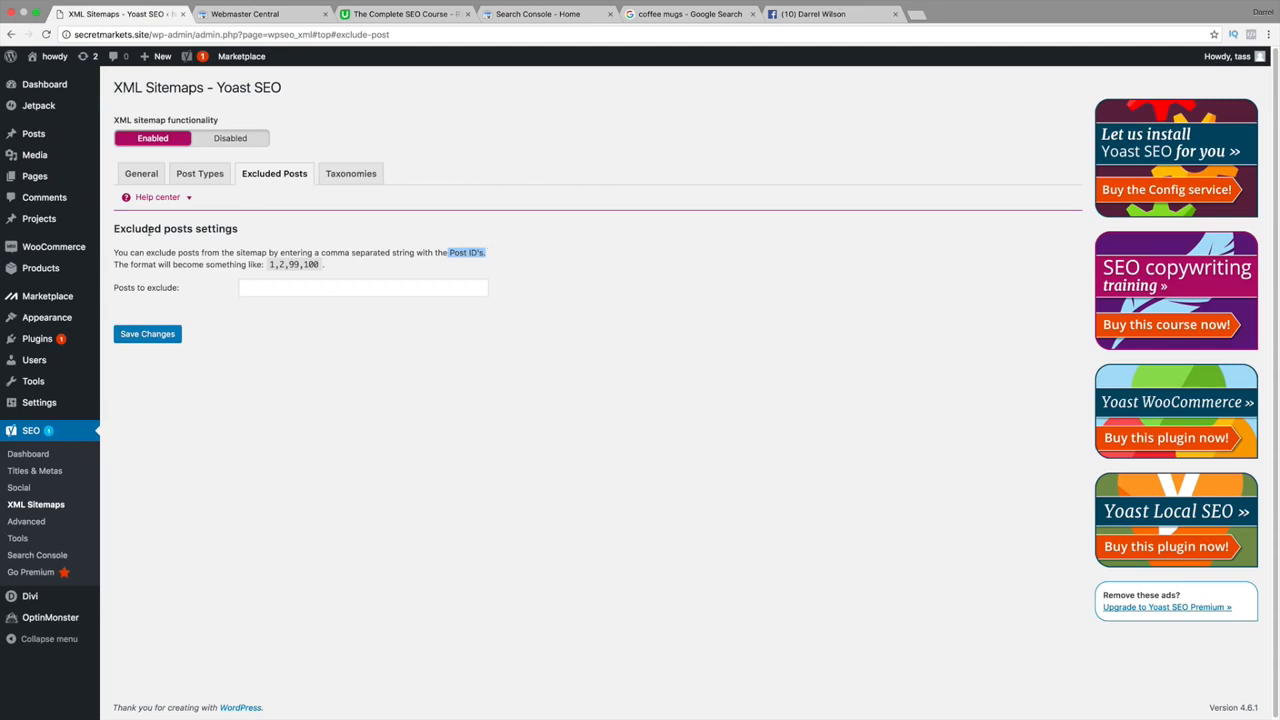
pyautogui.moveTo(40, 143)
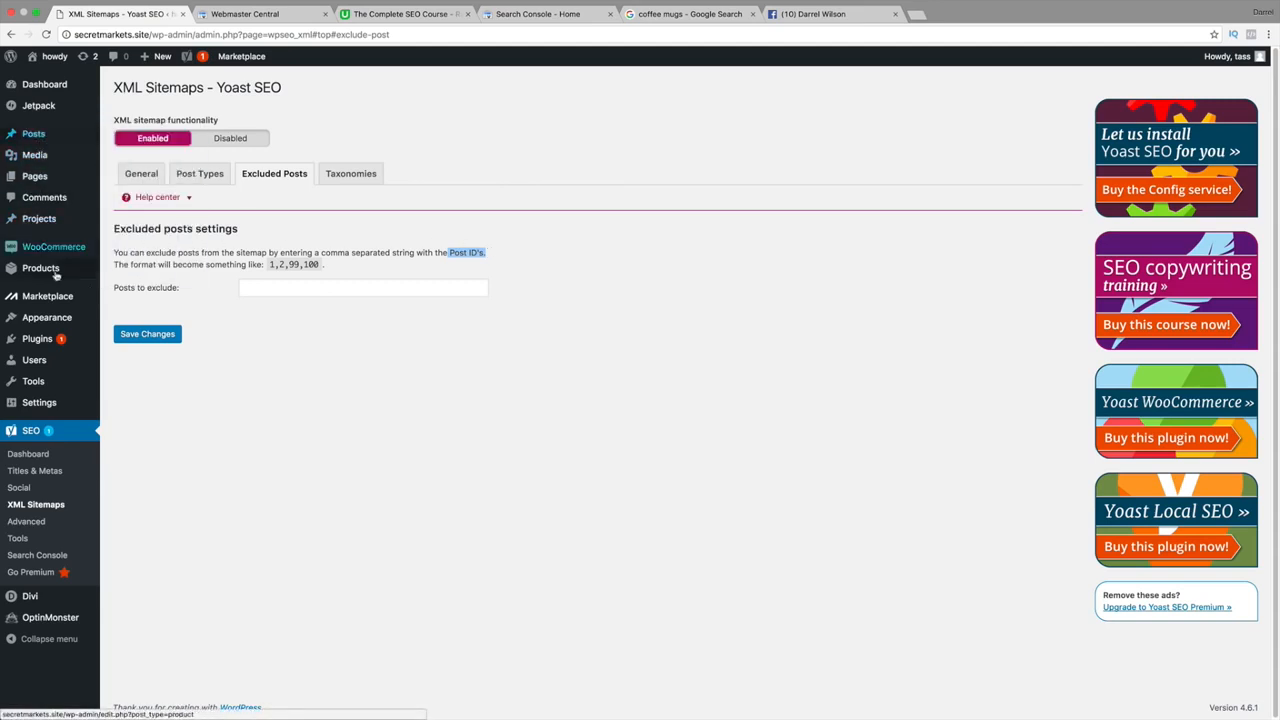
pyautogui.click(280, 289)
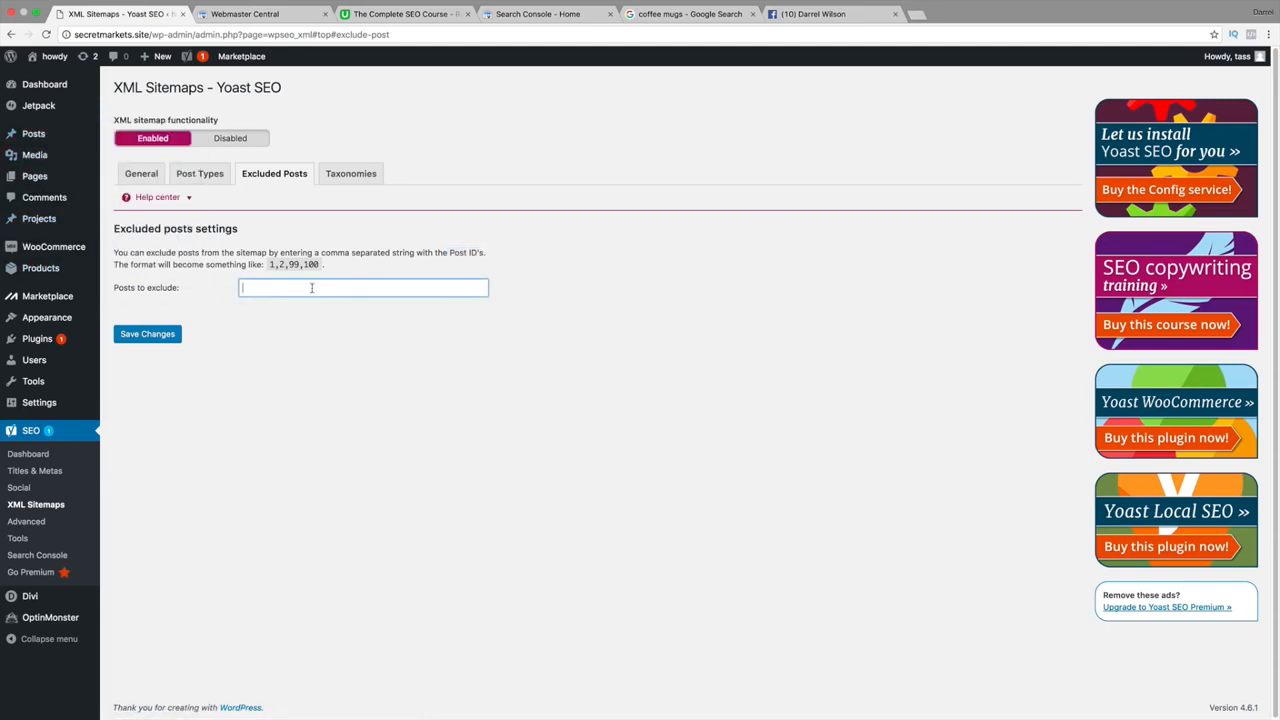
pyautogui.moveTo(262, 264); pyautogui.dragTo(325, 264)
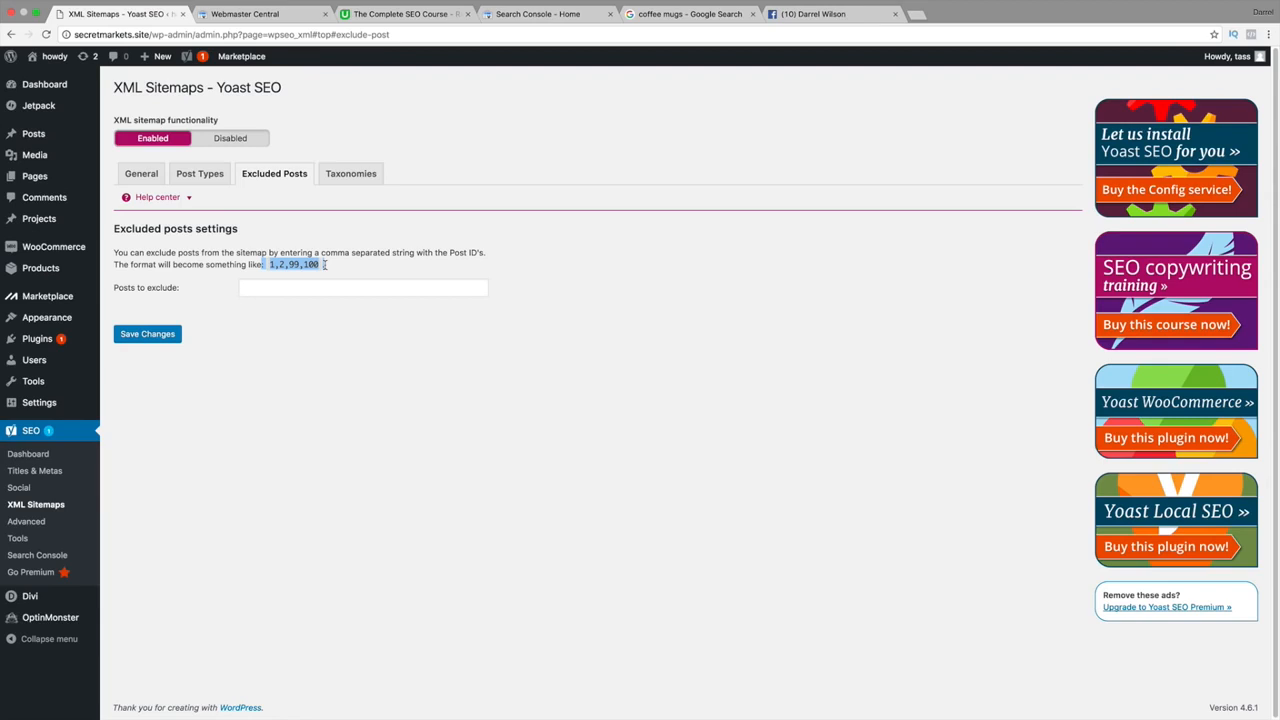
# Leave every taxonomy set to In sitemap and save the XML sitemap settings.
pyautogui.click(338, 178)
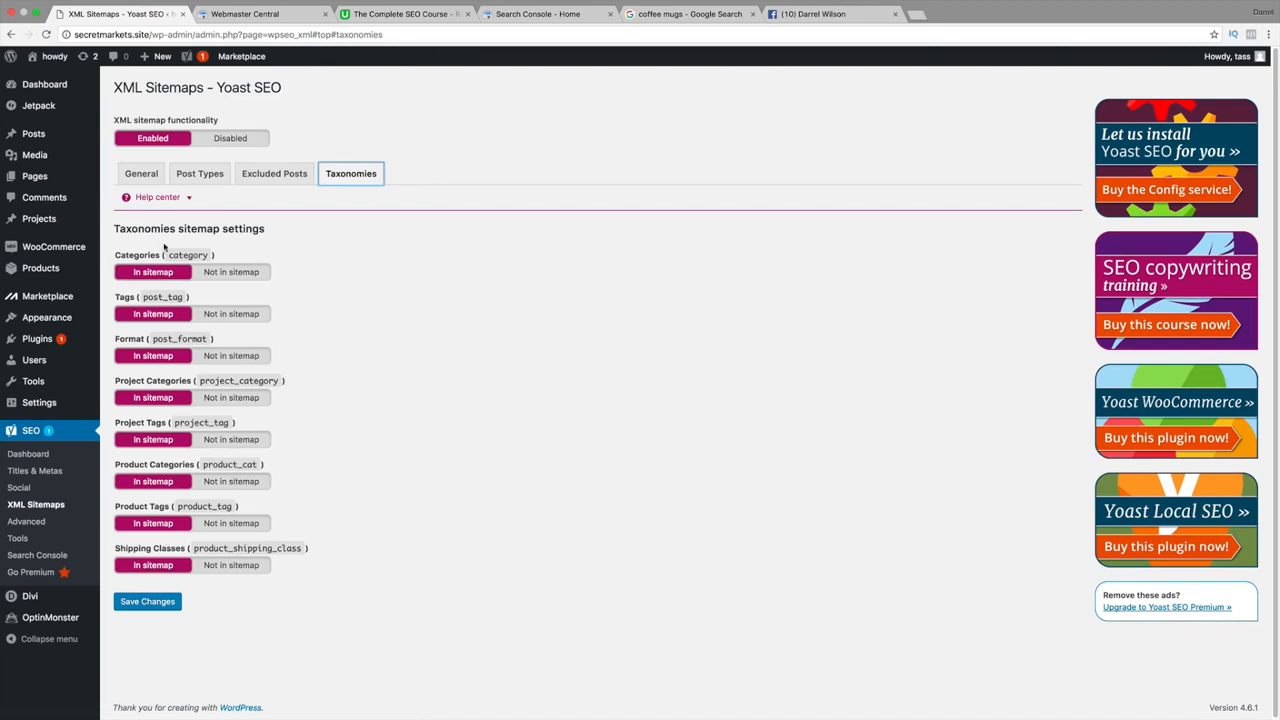
pyautogui.click(160, 607)
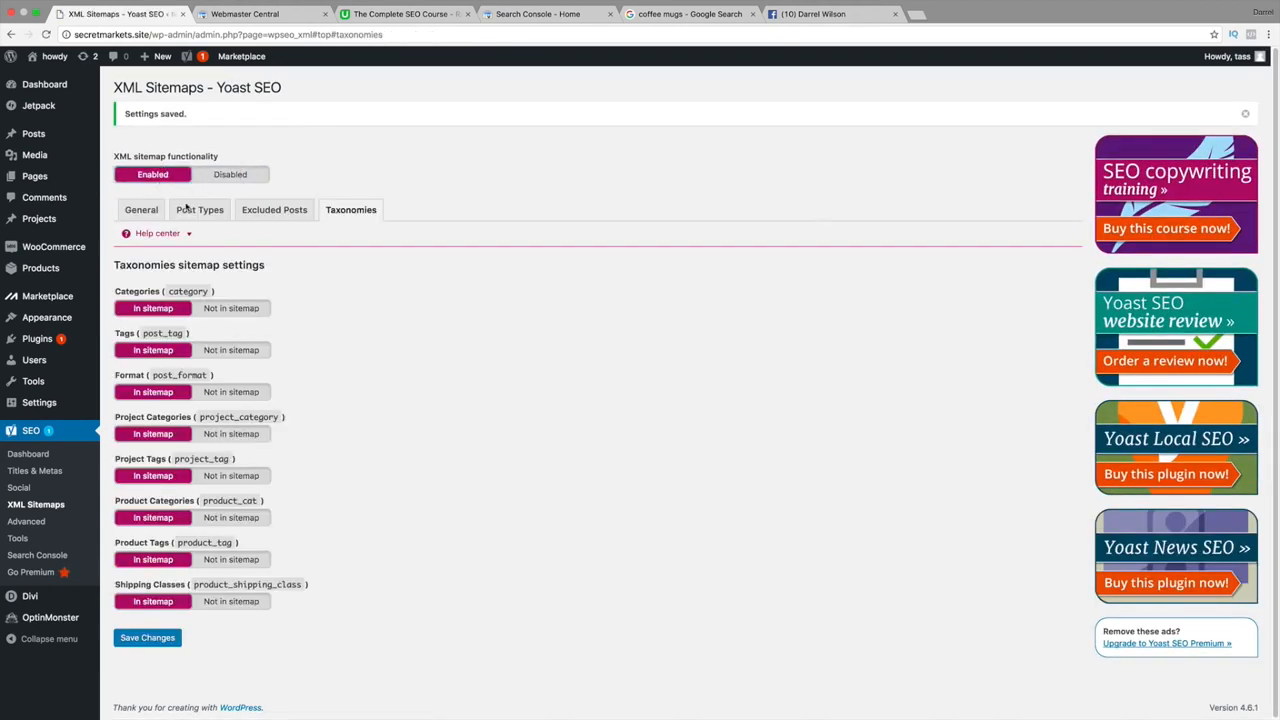
pyautogui.click(172, 640)
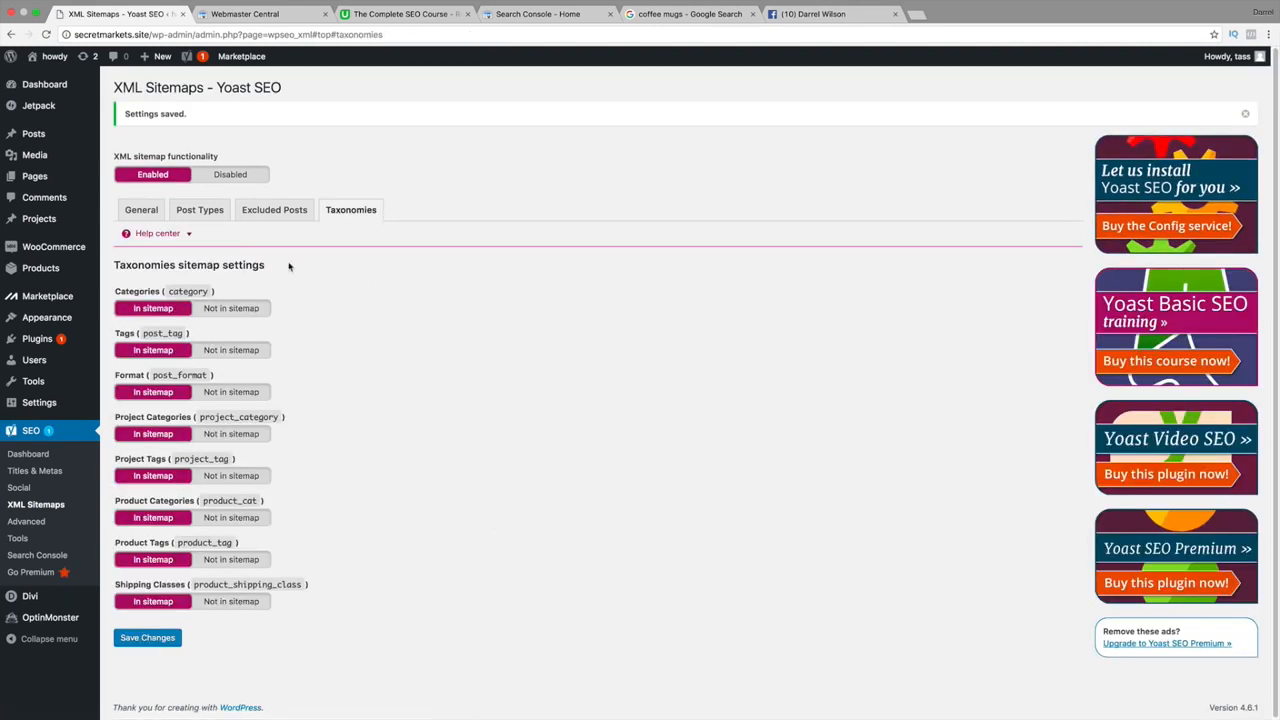
pyautogui.click(148, 210)
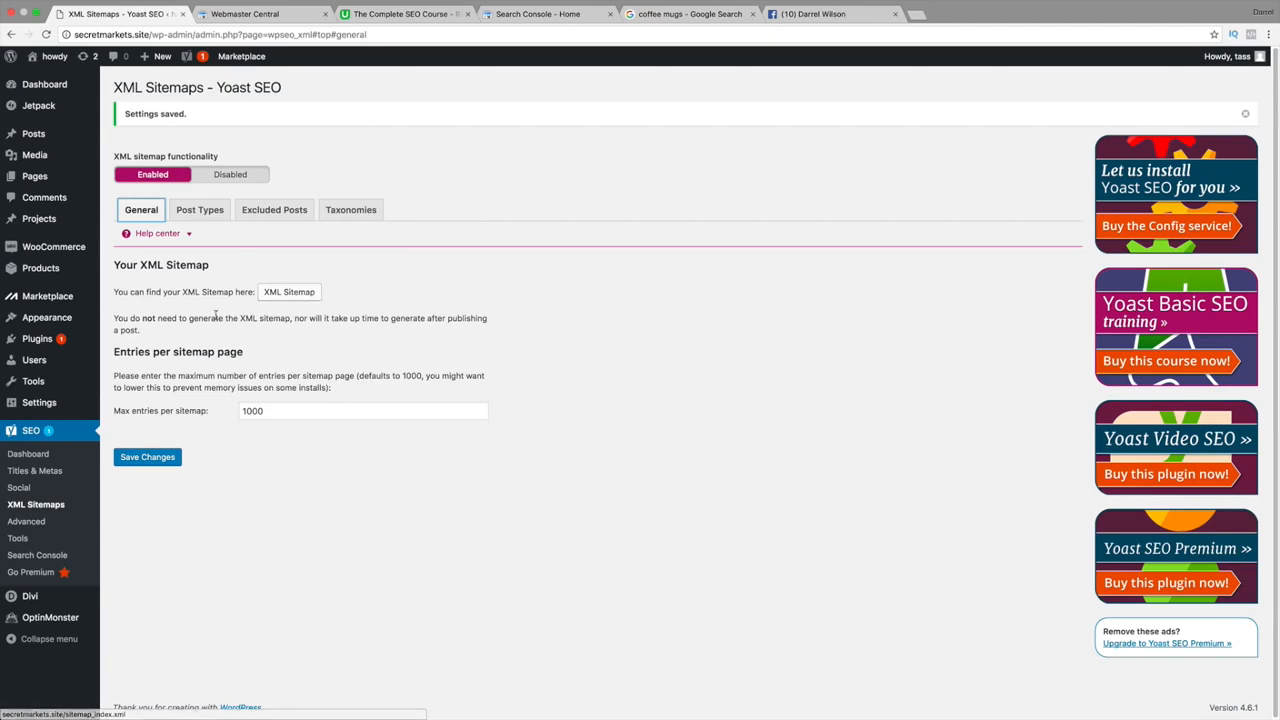
# Open sitemap_index.xml, listing 5 sitemaps, in a new tab, then return to Yoast.
pyautogui.click(284, 292)
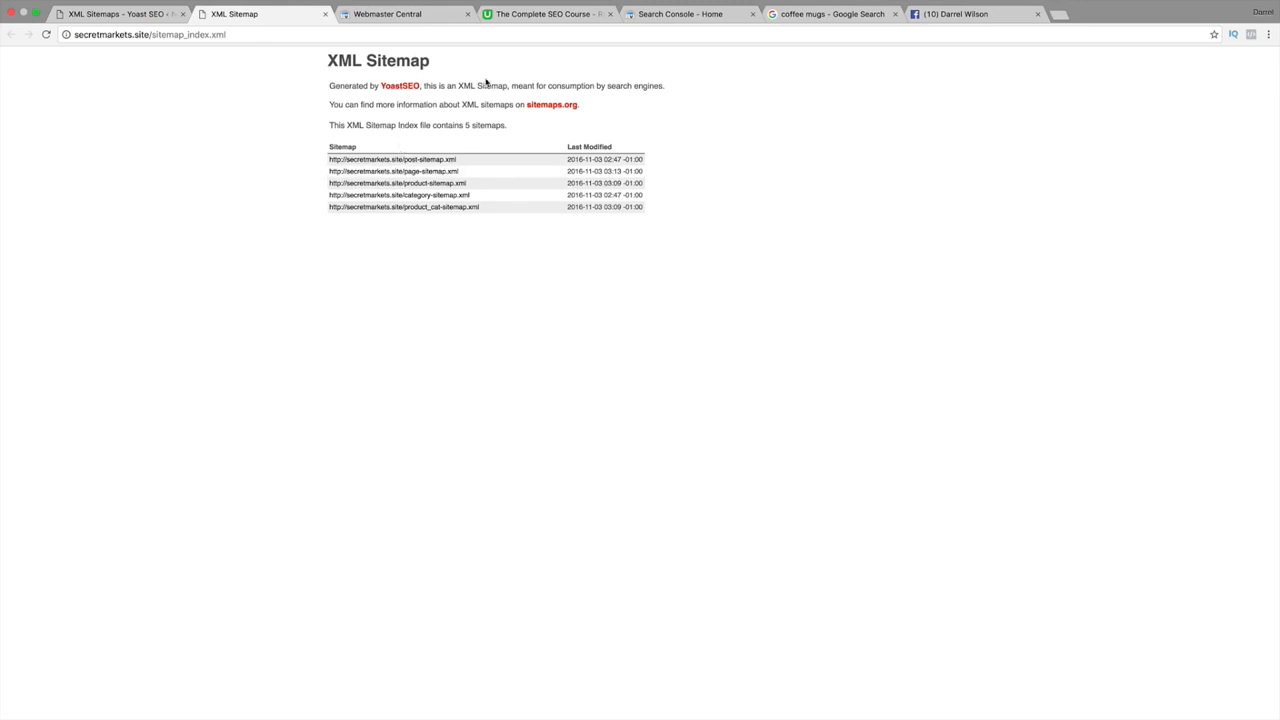
pyautogui.click(100, 15)
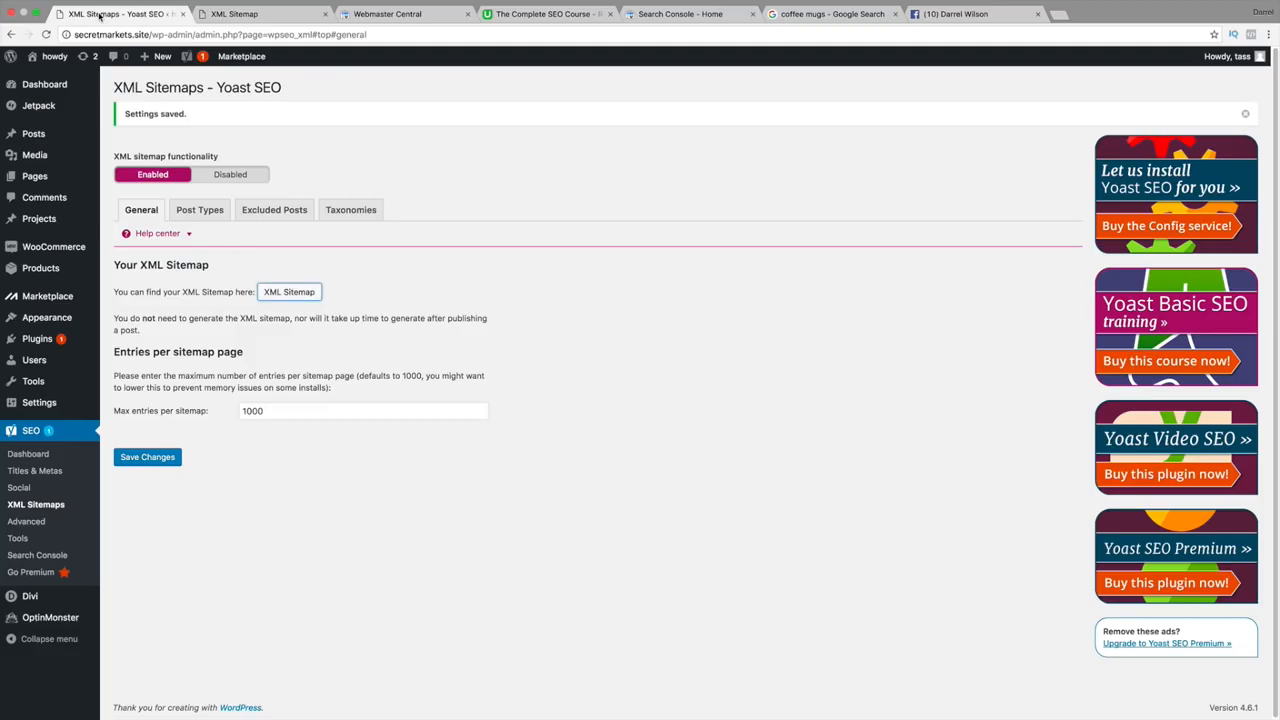
# Set permalinks to Day and name (/%year%/%monthnum%/%day%/%postname%/) and save.
pyautogui.moveTo(90, 403)
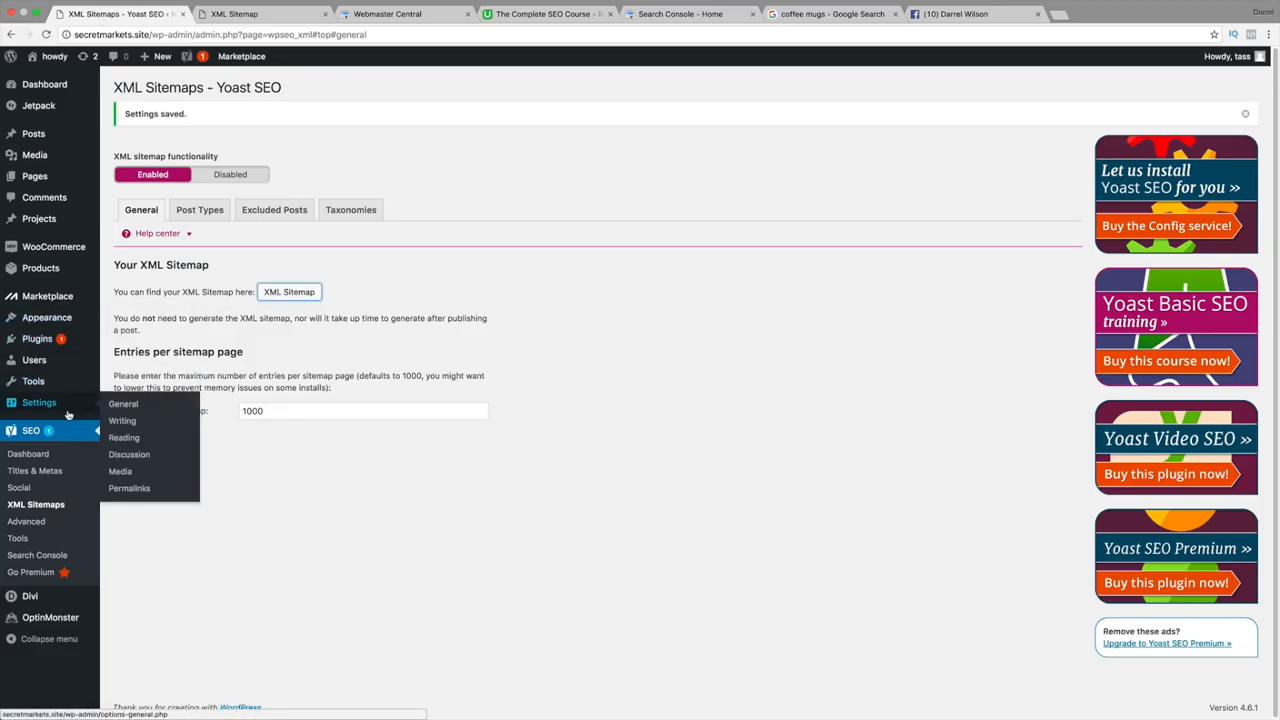
pyautogui.click(130, 488)
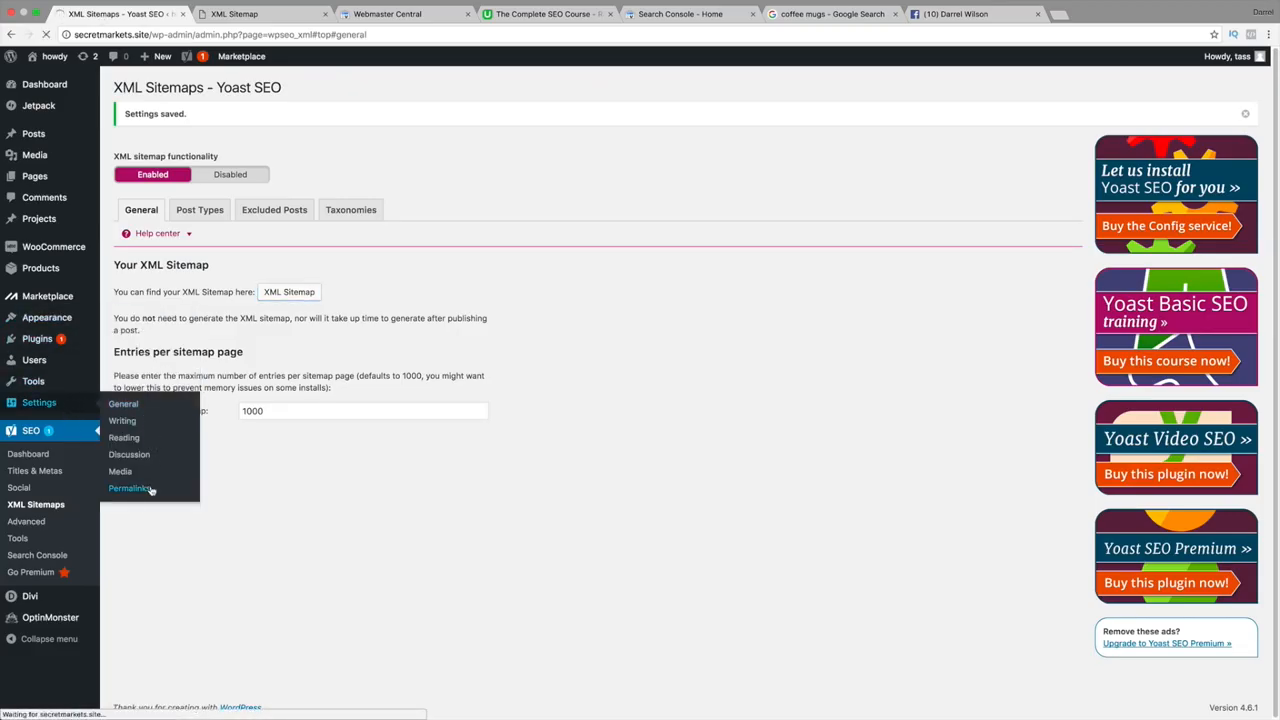
pyautogui.click(120, 357)
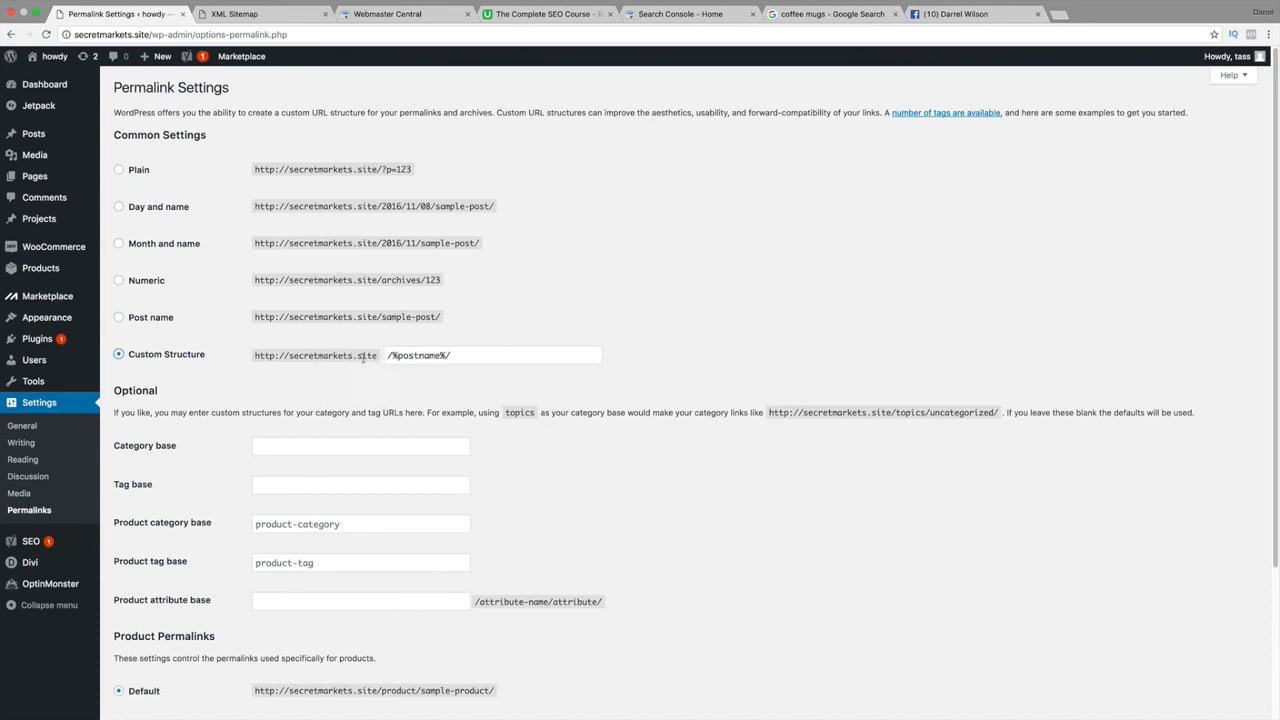
pyautogui.click(119, 317)
pyautogui.click(119, 207)
pyautogui.scroll(-3, 378, 438)
pyautogui.click(147, 655)
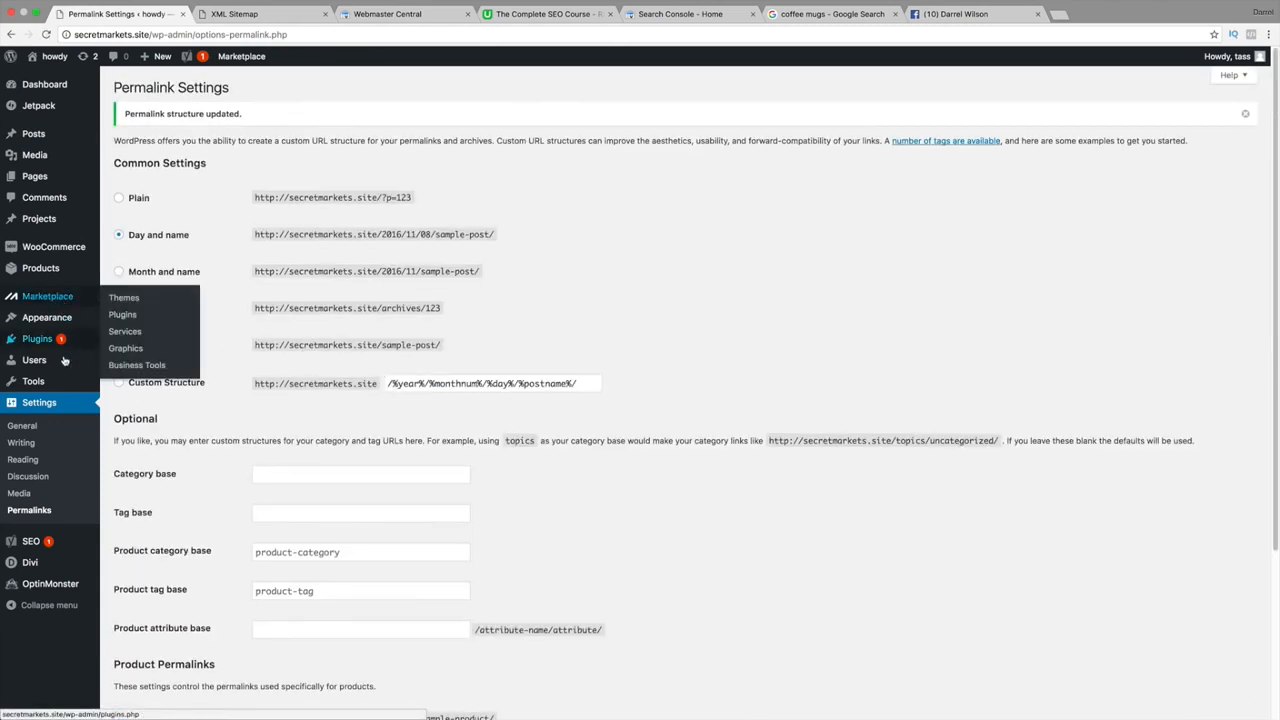
# Open the Yoast XML sitemap index in a second tab, then return to the XML Sitemaps settings.
pyautogui.moveTo(56, 547)
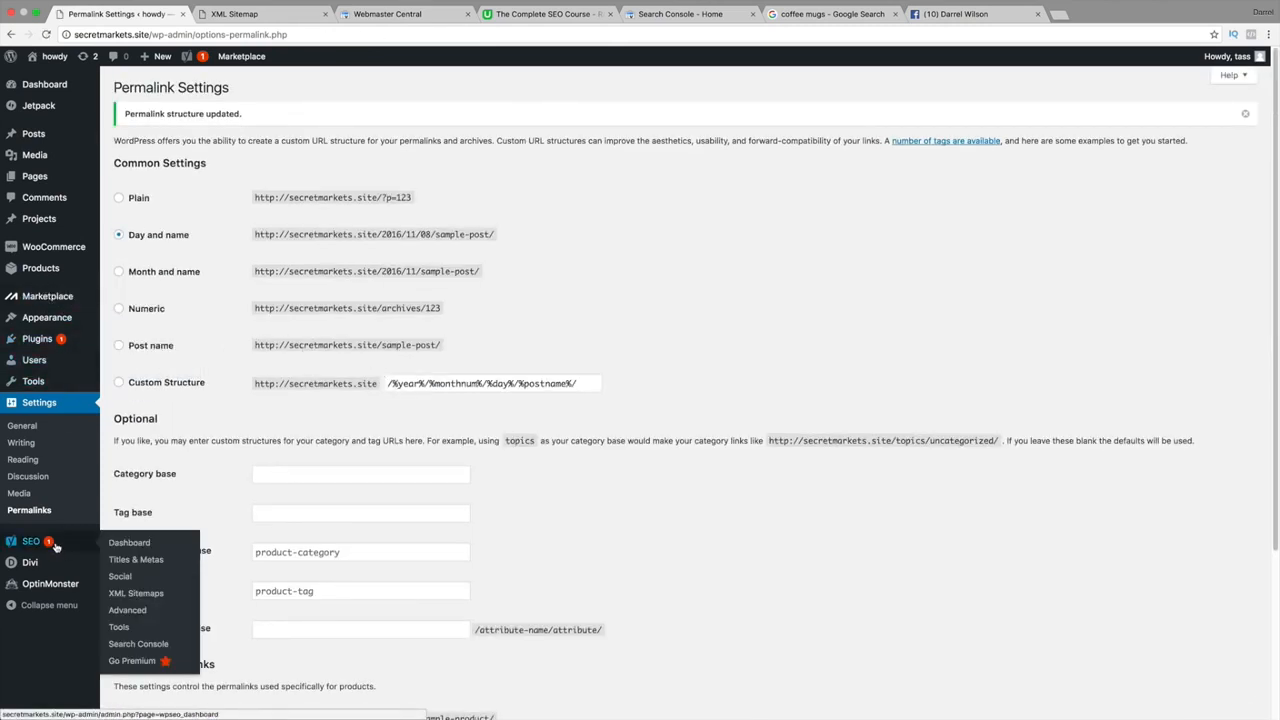
pyautogui.click(115, 594)
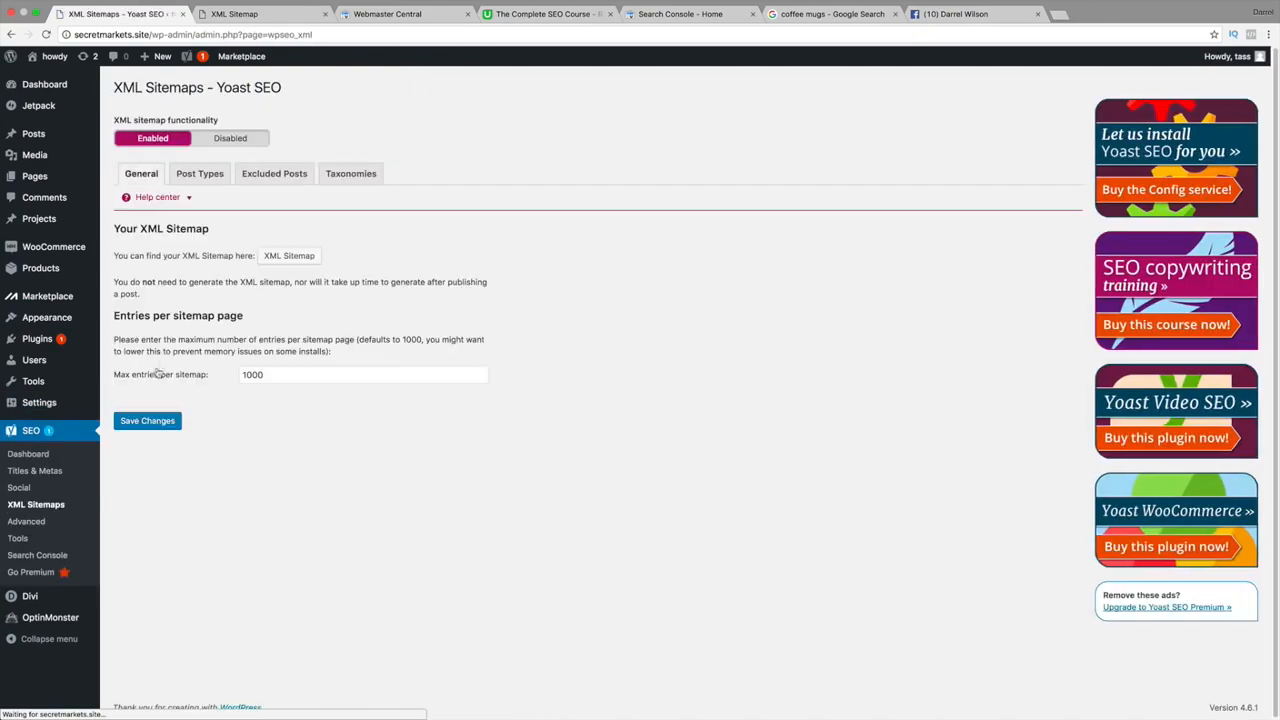
pyautogui.click(270, 256)
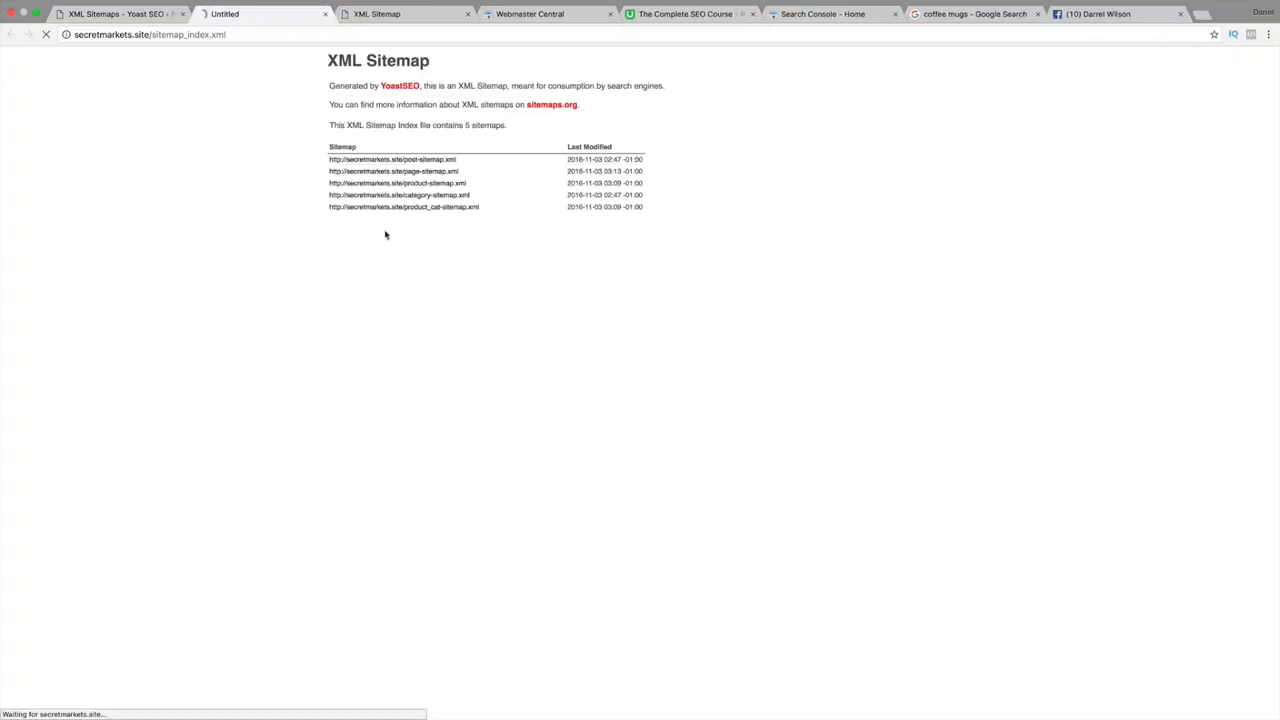
pyautogui.click(138, 10)
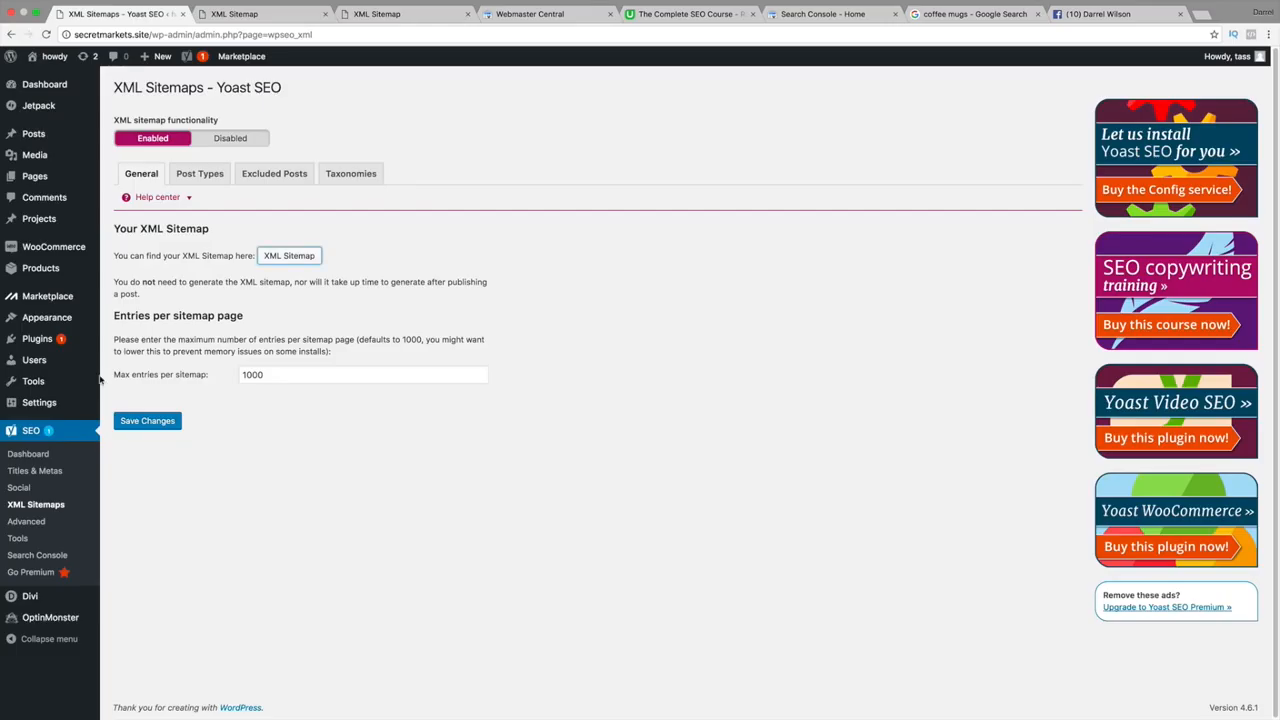
# Set the permalink structure to Post name (/%postname%/) and save the change.
pyautogui.moveTo(57, 408)
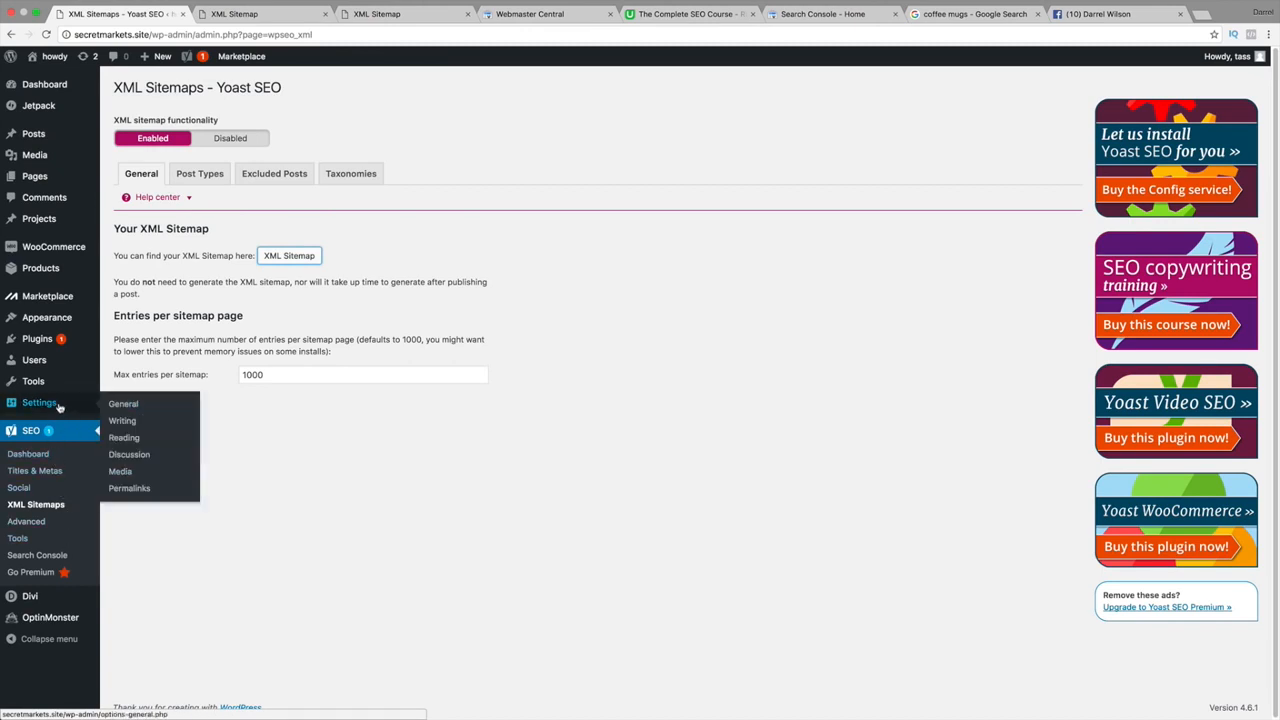
pyautogui.click(131, 495)
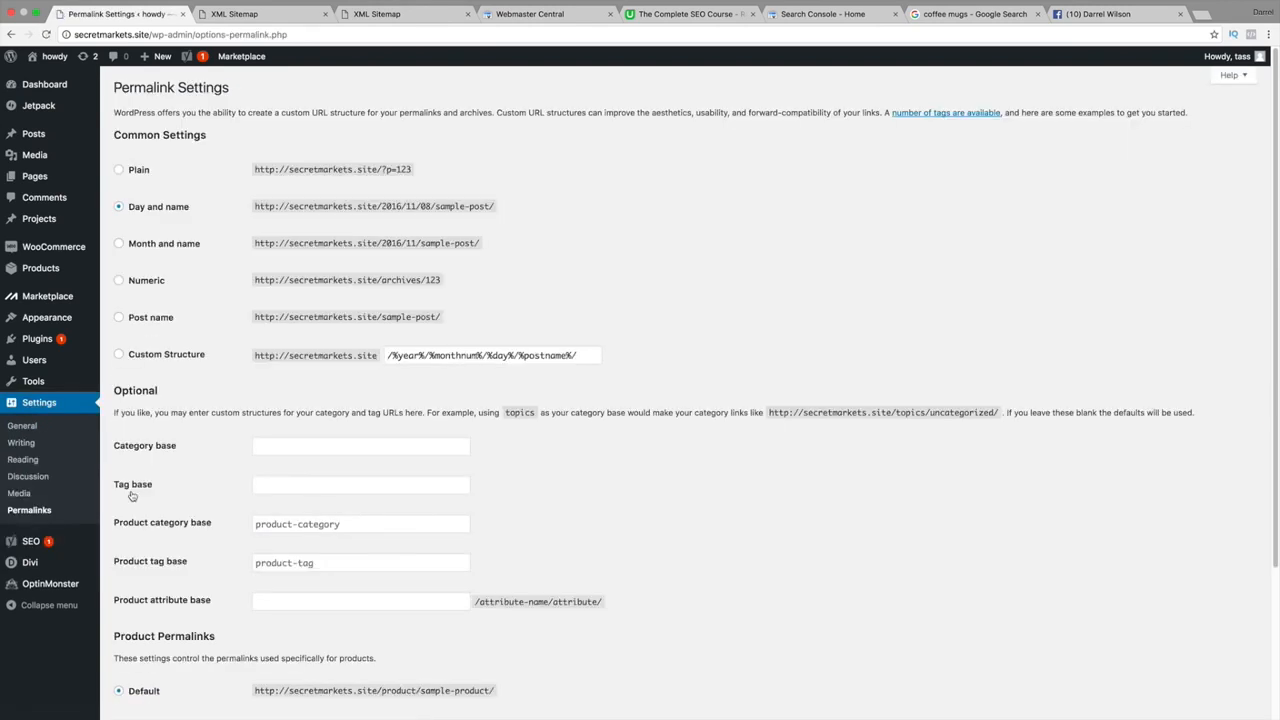
pyautogui.click(119, 318)
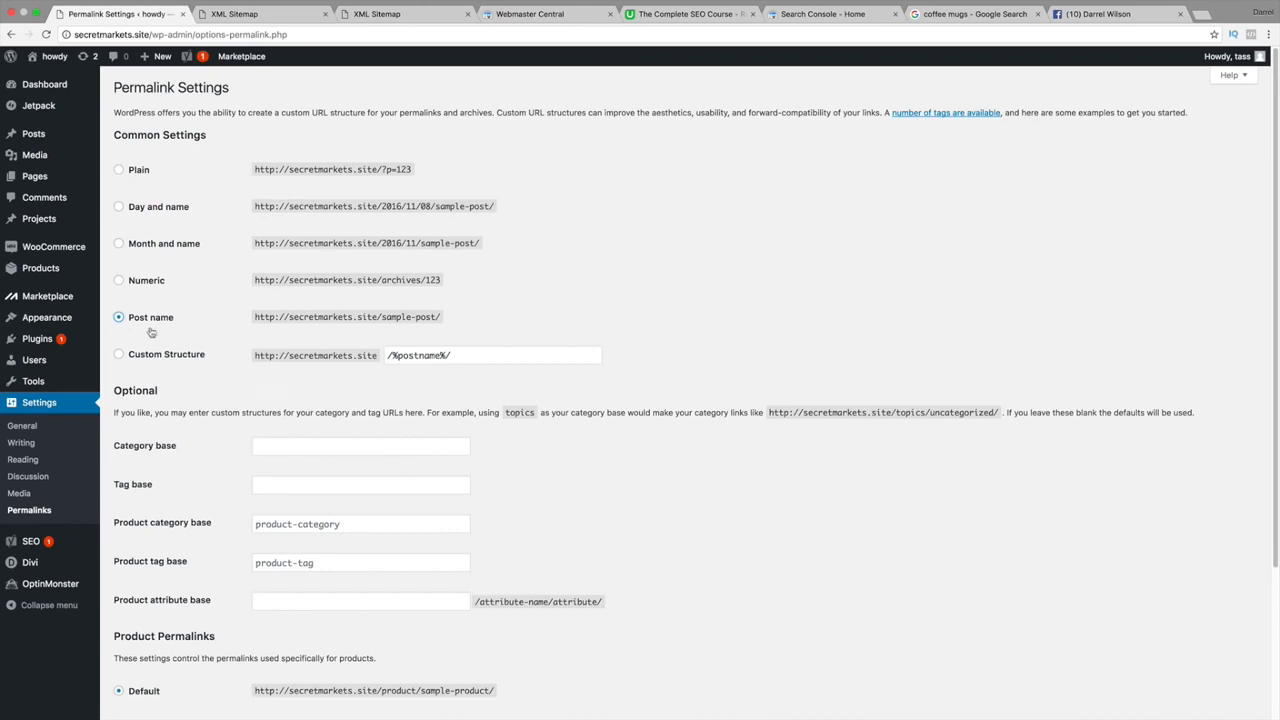
pyautogui.scroll(-3, 178, 366)
pyautogui.click(173, 654)
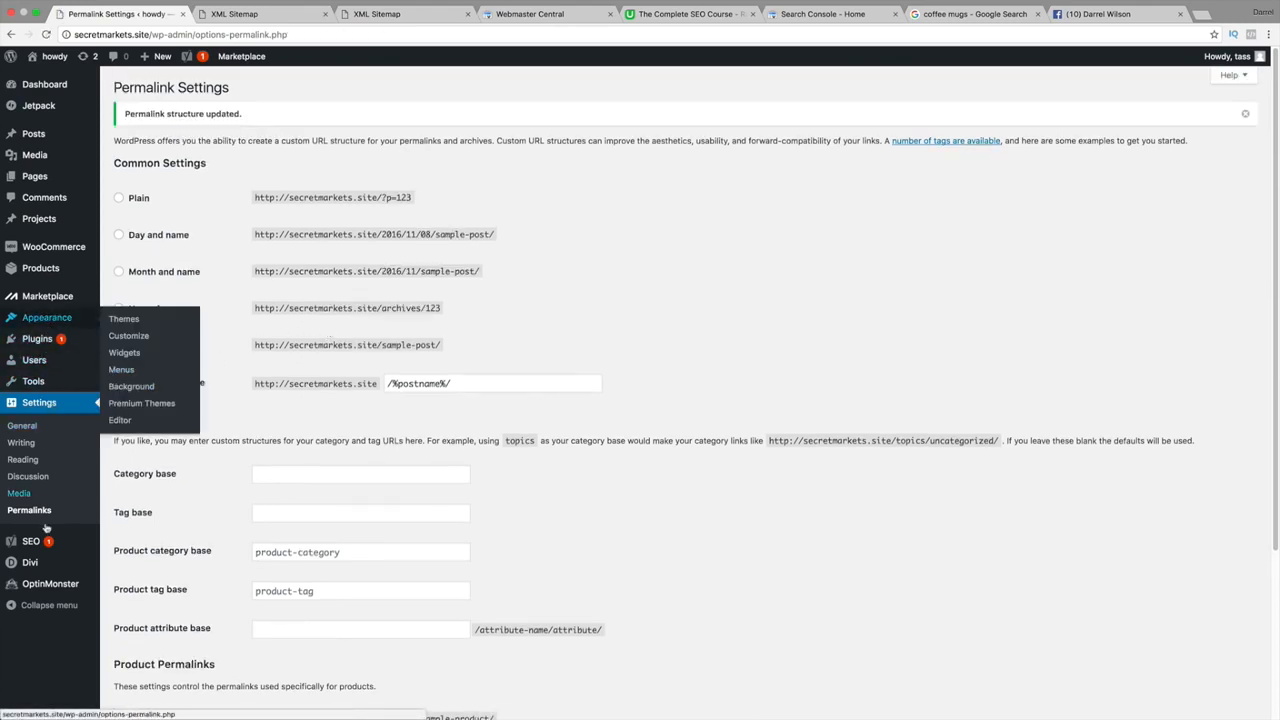
# Open the sitemap index again in a new tab from XML Sitemaps.
pyautogui.moveTo(37, 543)
pyautogui.click(145, 594)
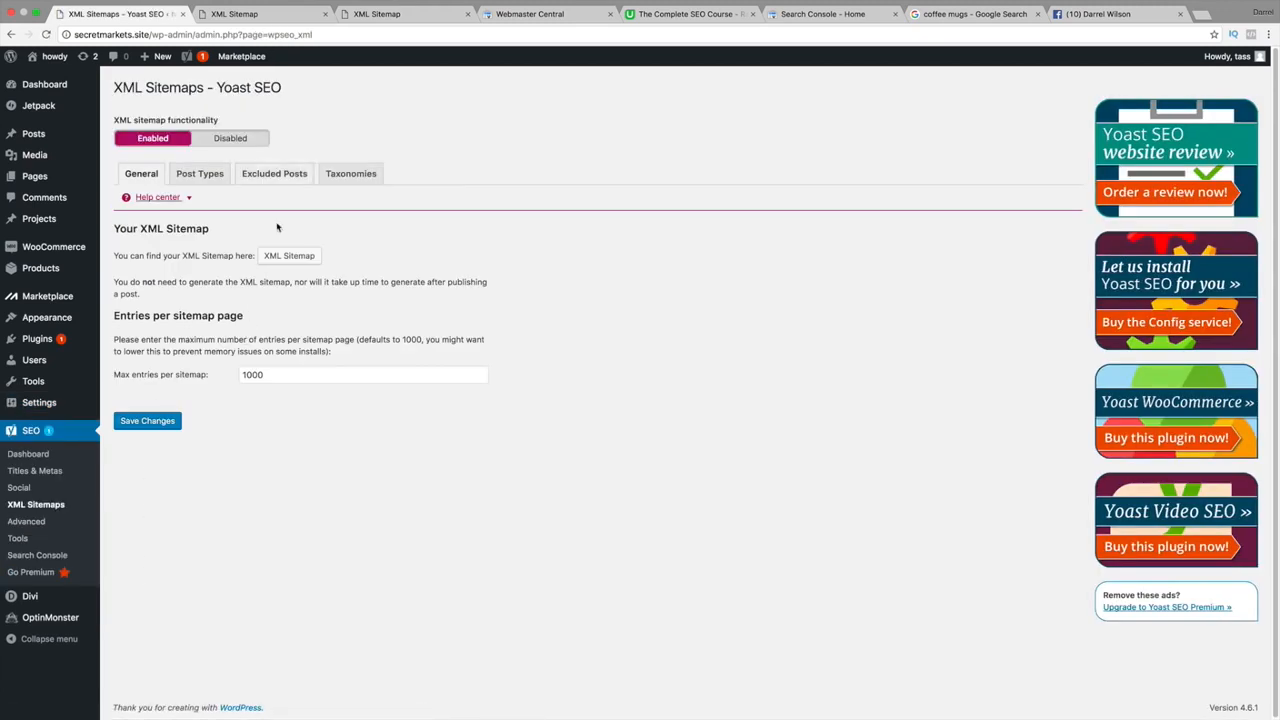
pyautogui.click(282, 257)
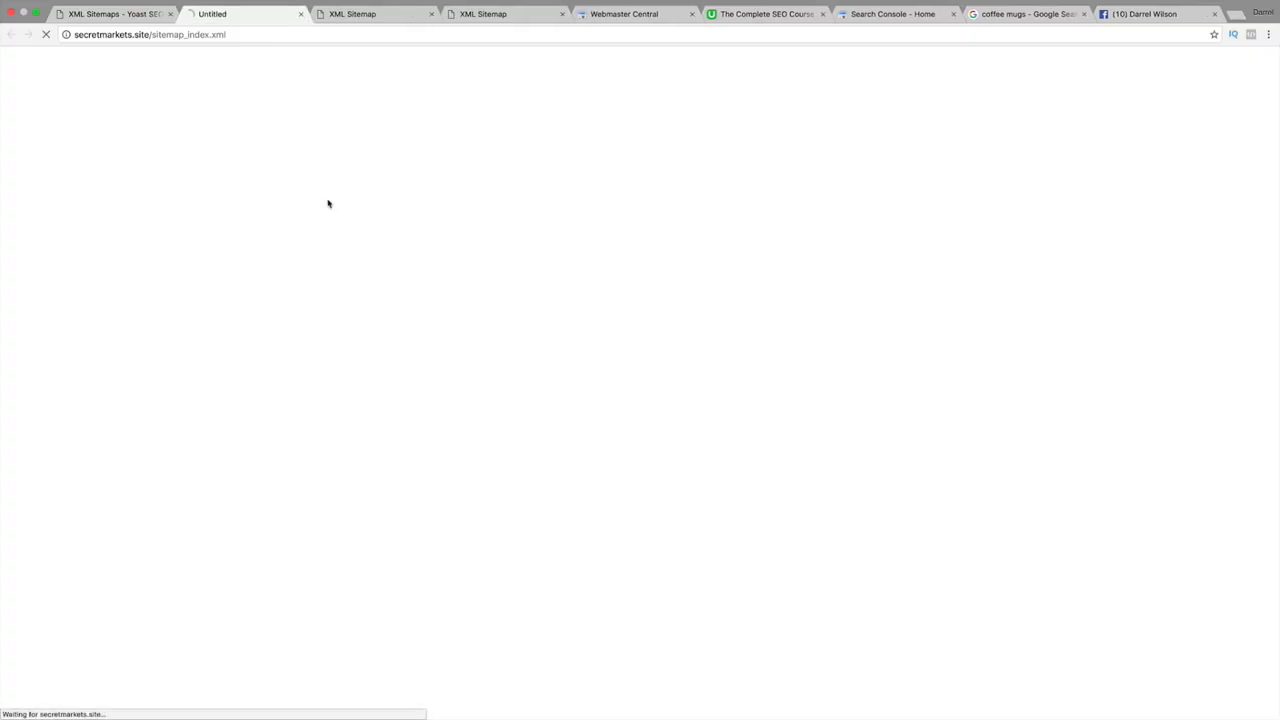
# Close the duplicate sitemap, Webmaster Central, Search Console, coffee mugs search and Facebook tabs.
pyautogui.click(431, 14)
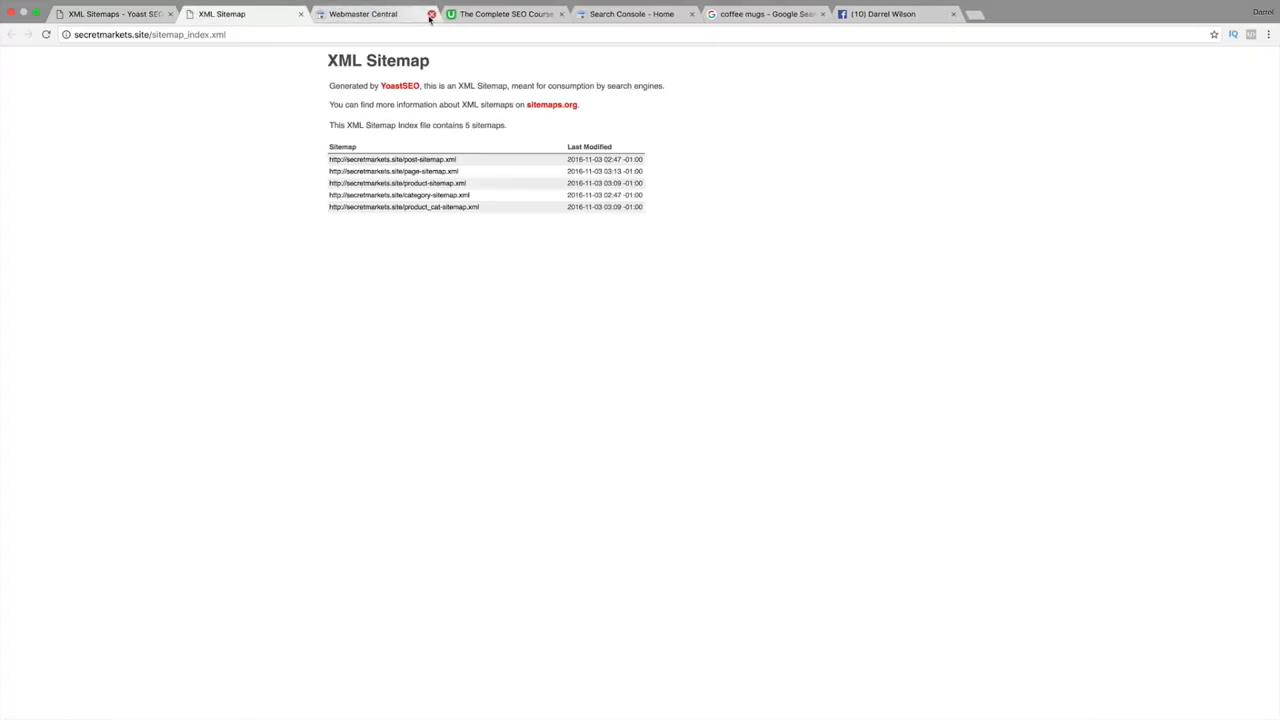
pyautogui.click(431, 14)
pyautogui.click(552, 14)
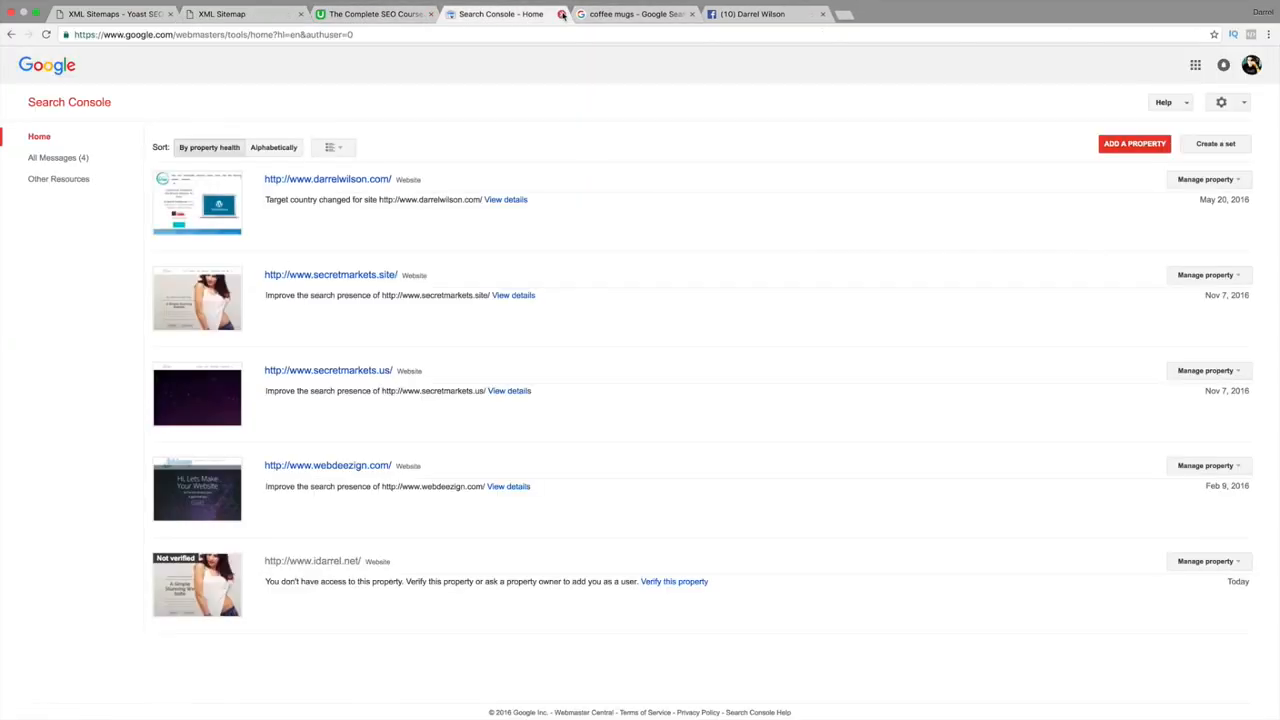
pyautogui.click(562, 14)
pyautogui.click(562, 14)
pyautogui.click(562, 14)
pyautogui.click(278, 14)
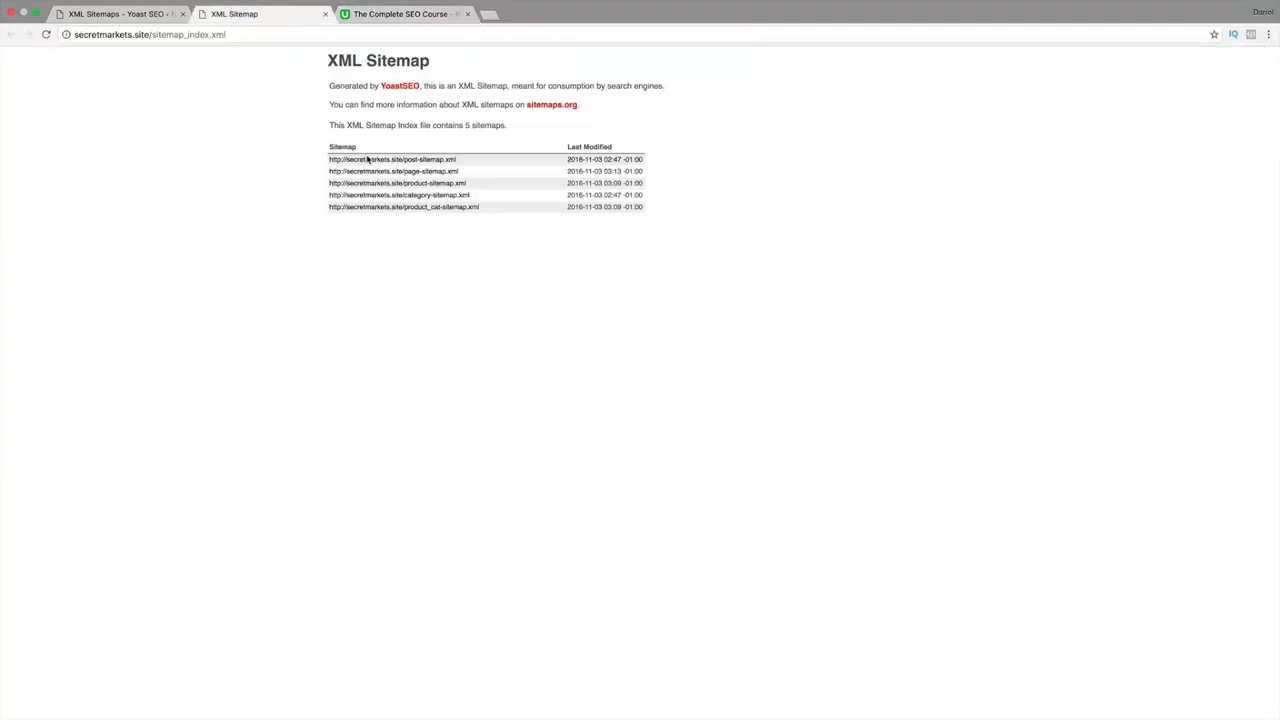
pyautogui.moveTo(460, 161); pyautogui.dragTo(407, 159)
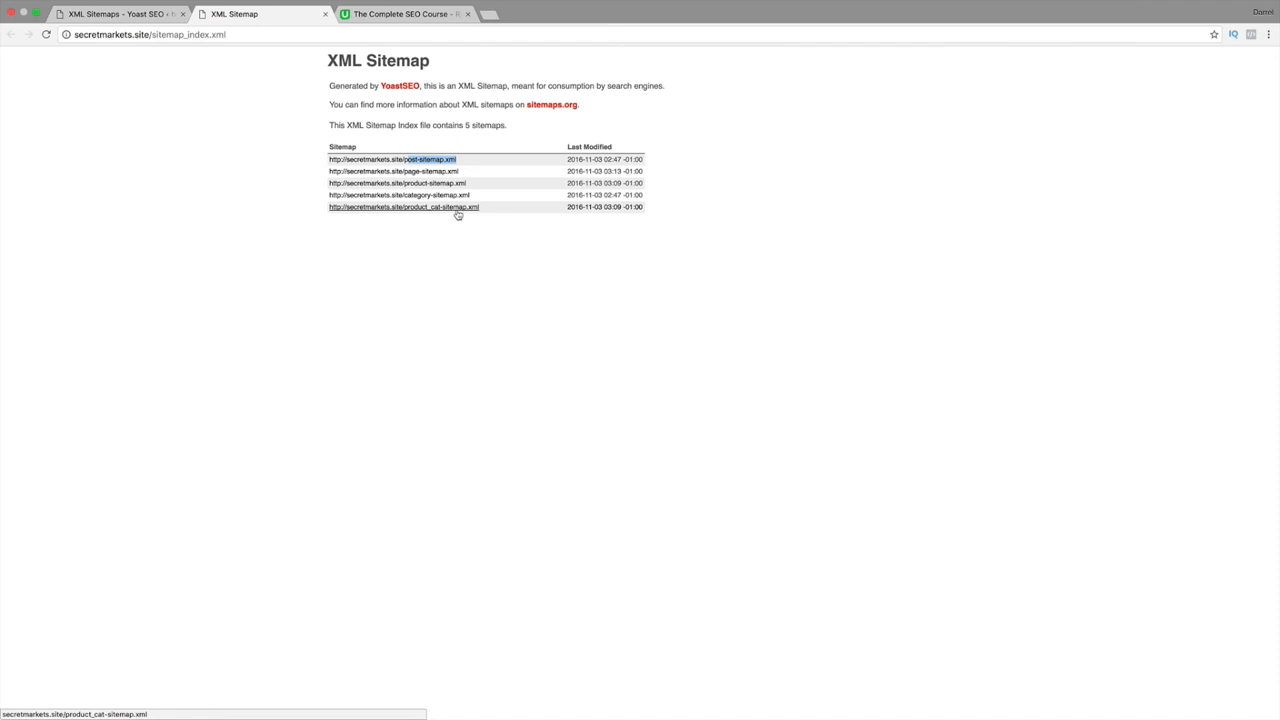
# Search Google for 'google search console' in a new tab, open it, then return to Yoast.
pyautogui.click(490, 15)
pyautogui.write('google.com')
pyautogui.press('Return')
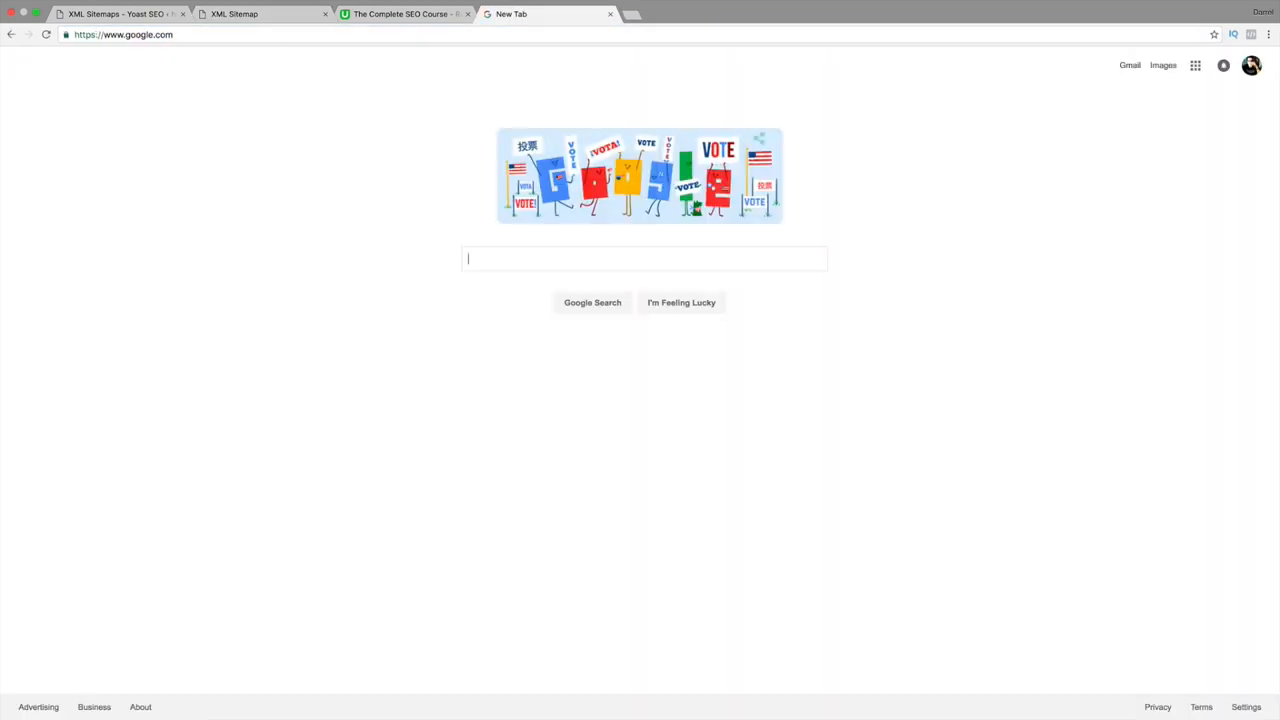
pyautogui.write('google s')
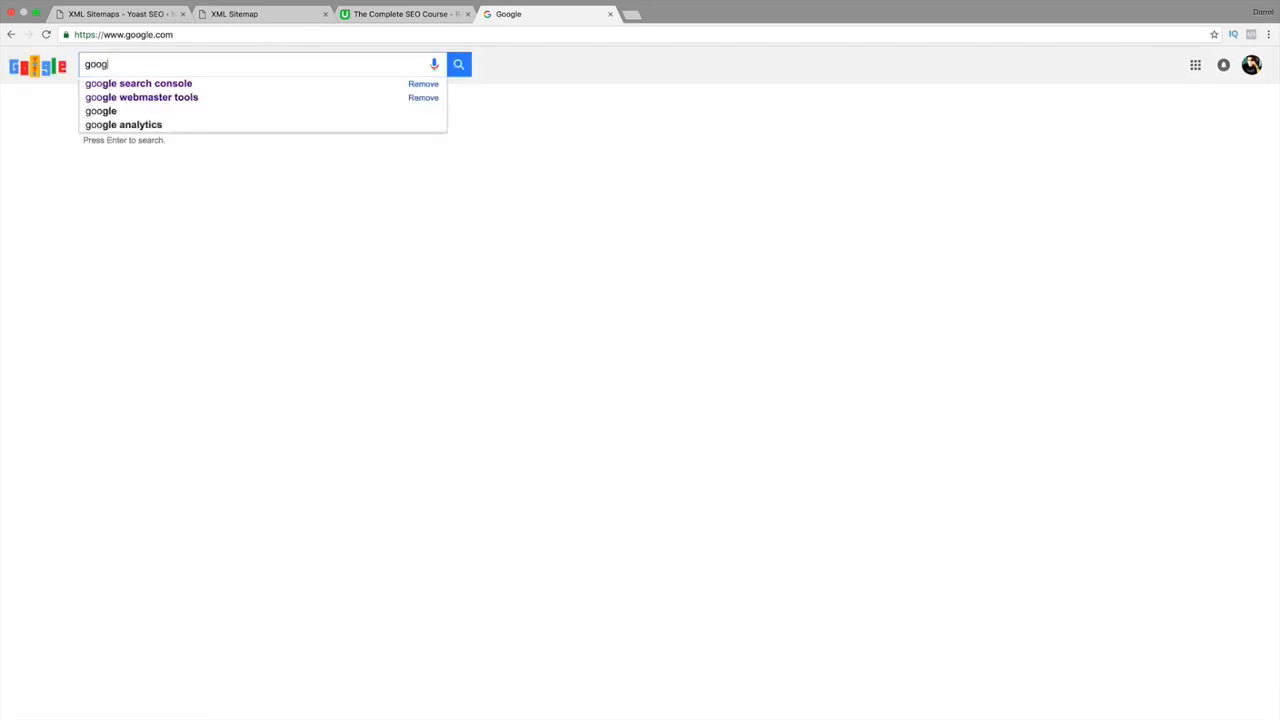
pyautogui.press('Down')
pyautogui.press('Return')
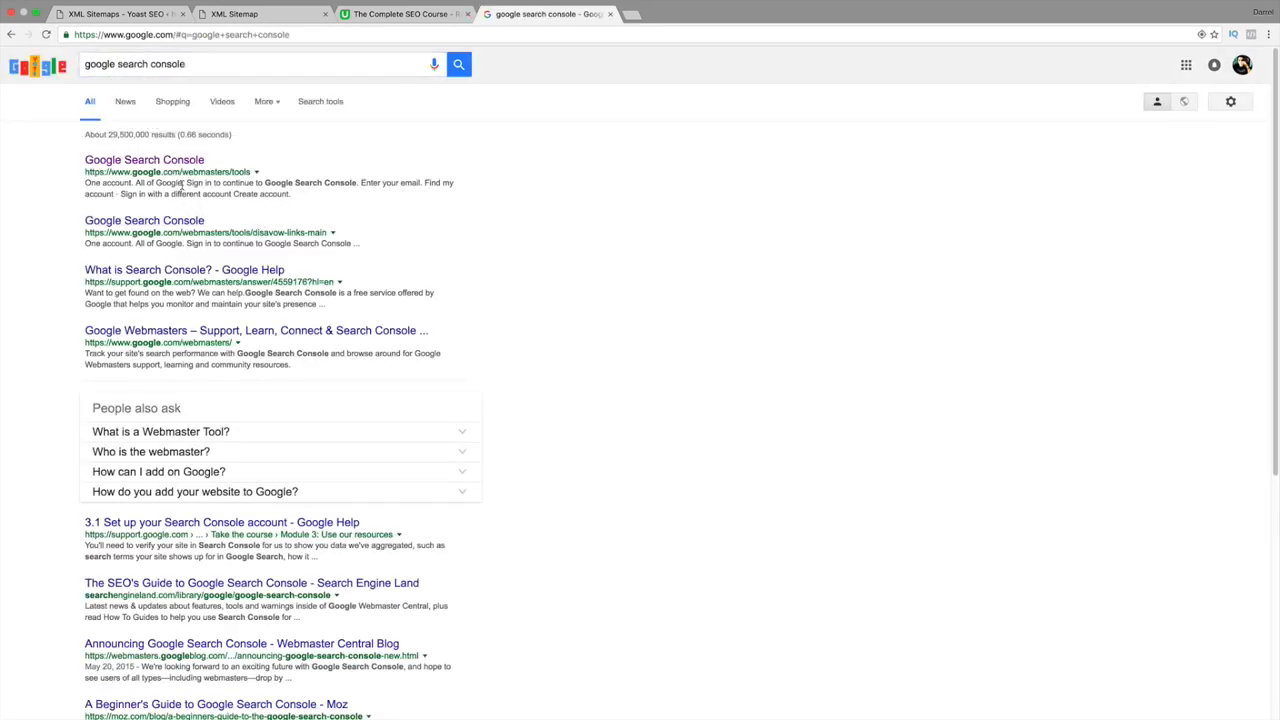
pyautogui.click(166, 161)
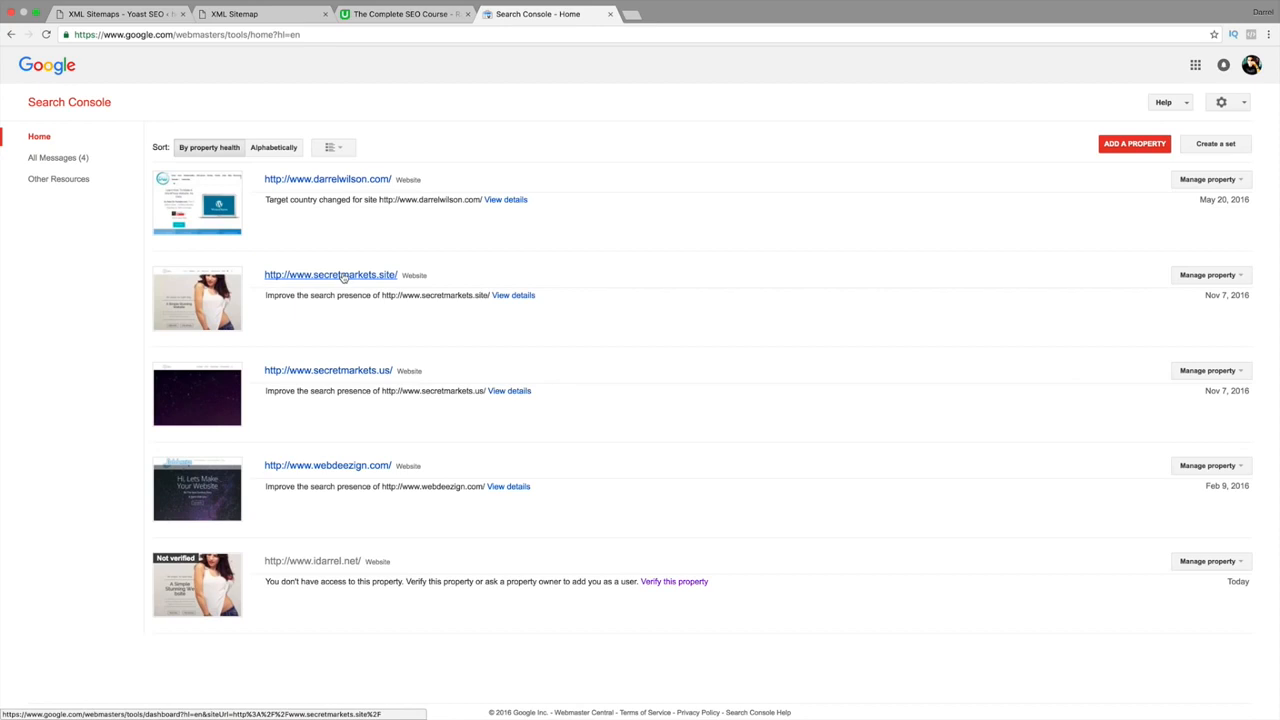
pyautogui.click(140, 14)
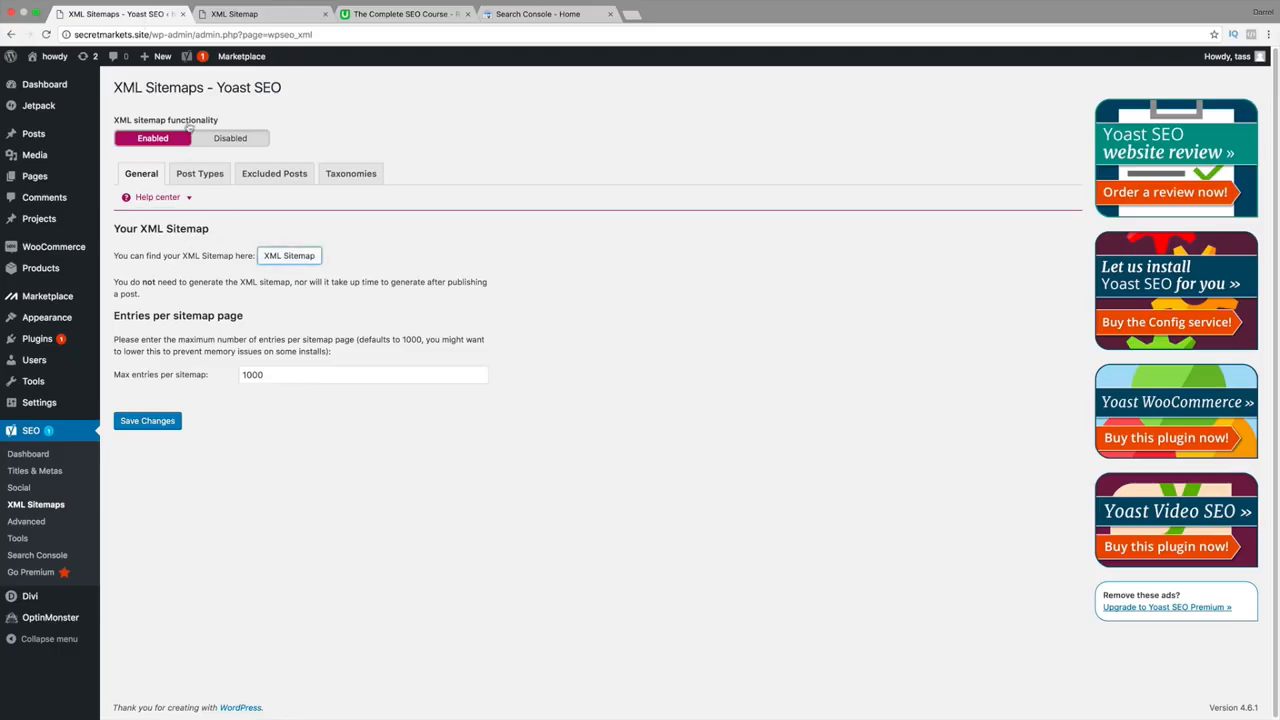
# Reauthenticate Yoast's Search Console connection, allow access, and copy the Google authorization code.
pyautogui.click(31, 555)
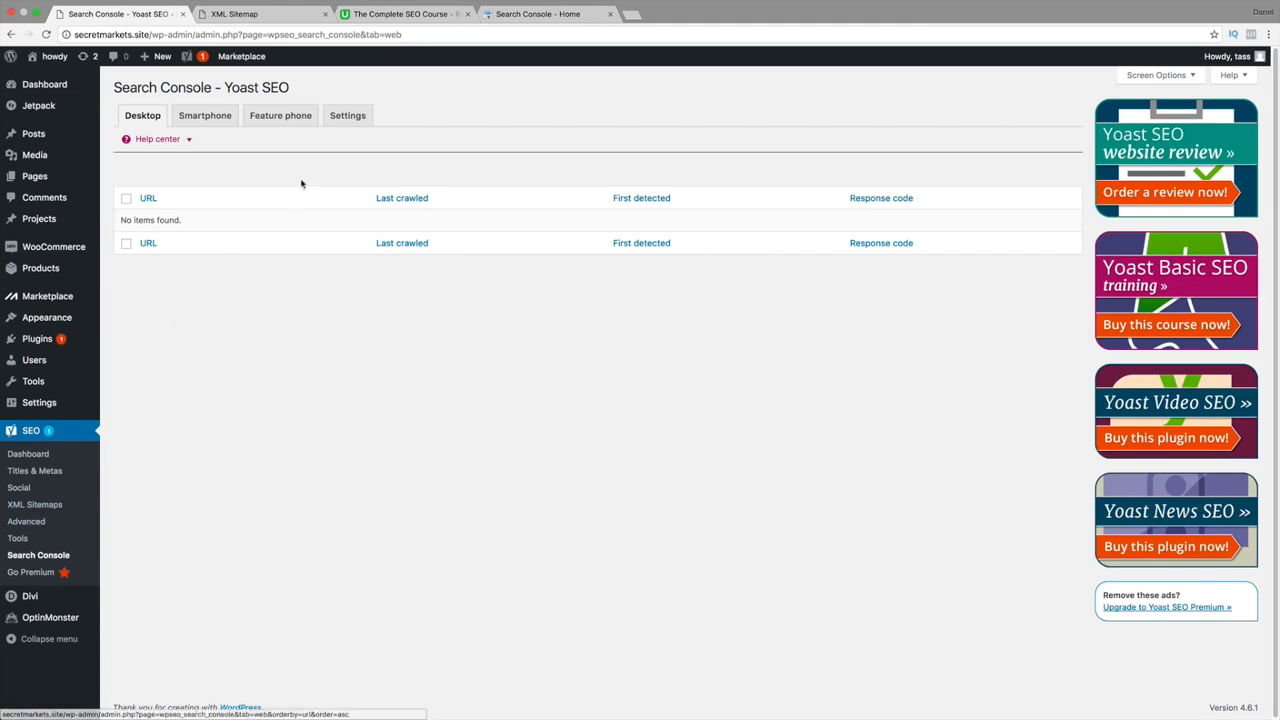
pyautogui.click(349, 120)
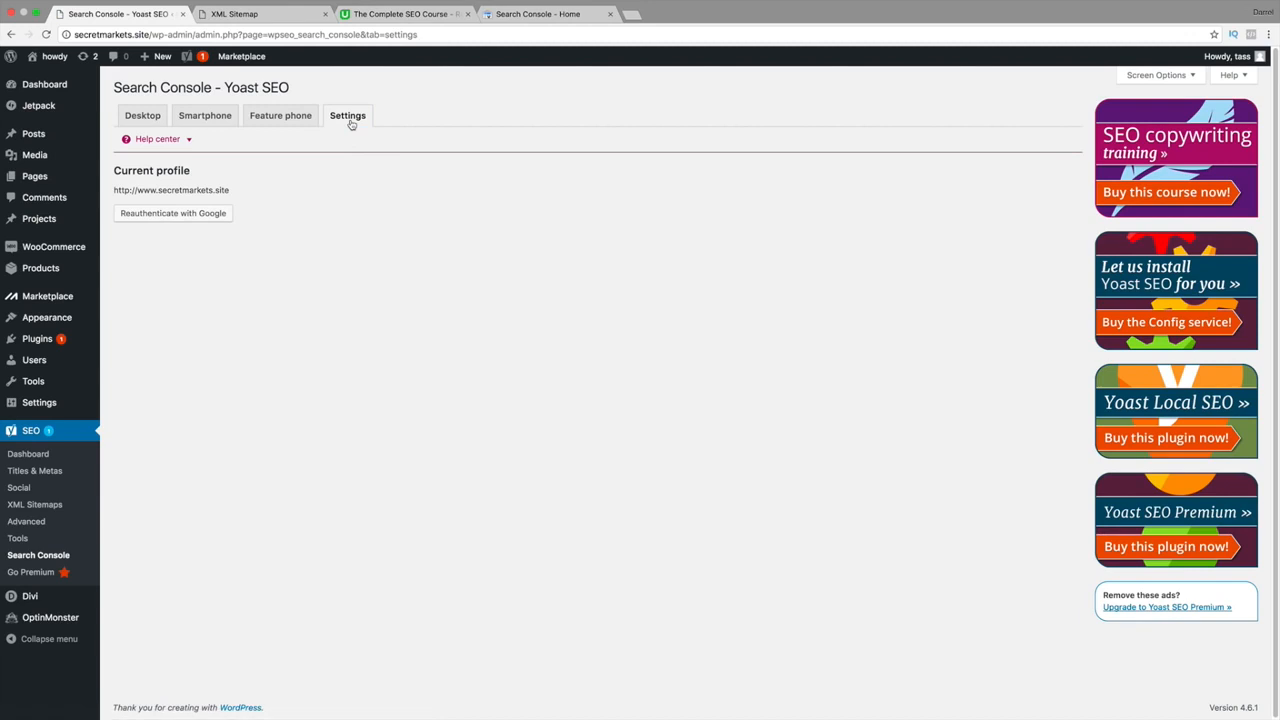
pyautogui.click(171, 214)
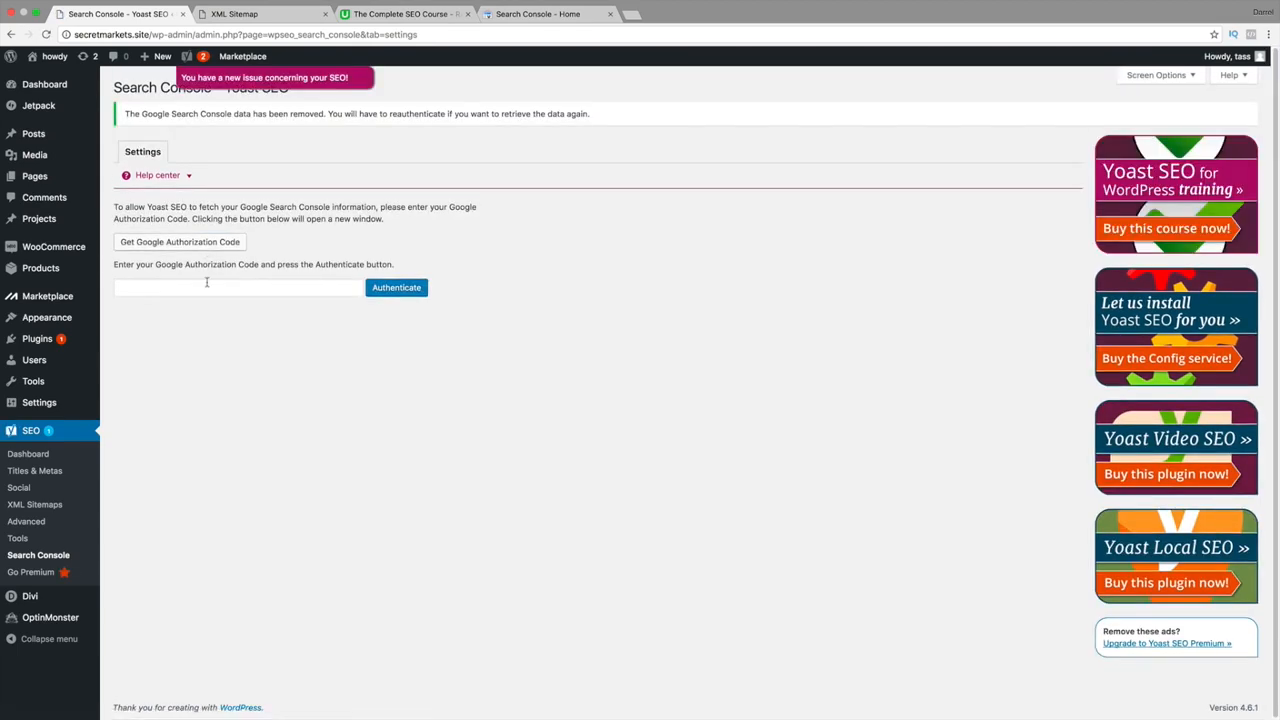
pyautogui.click(170, 248)
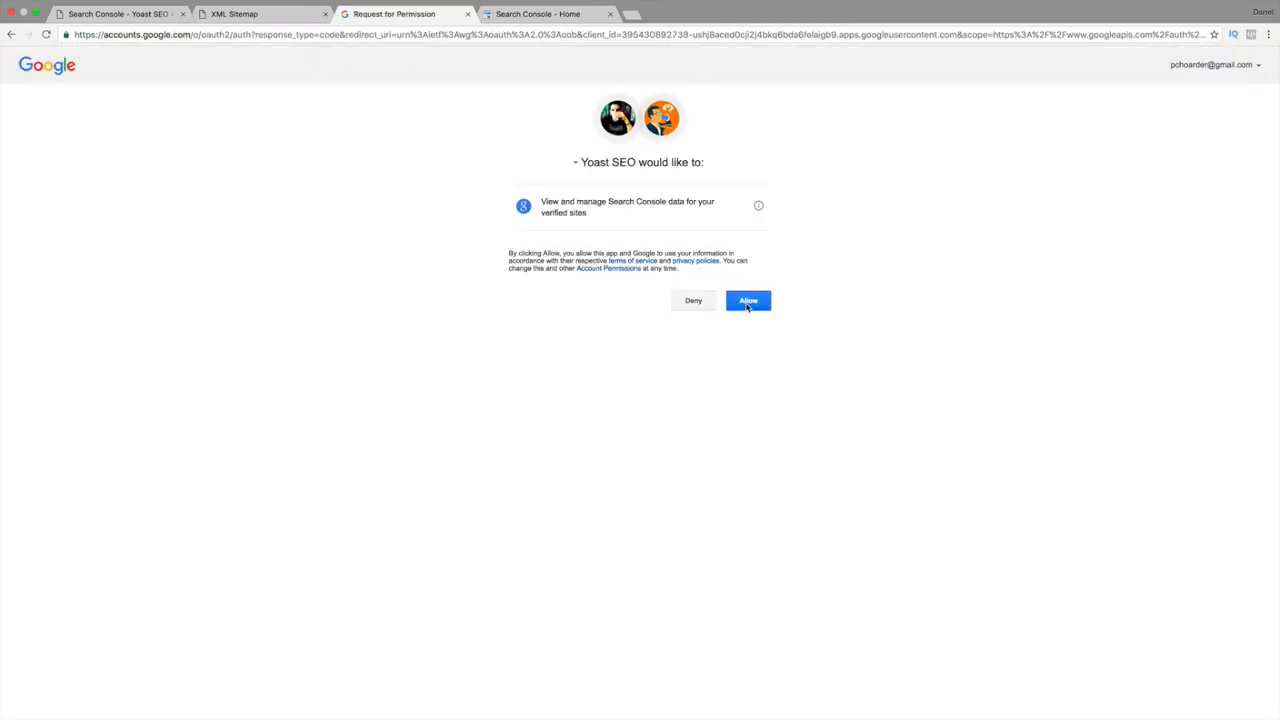
pyautogui.click(747, 303)
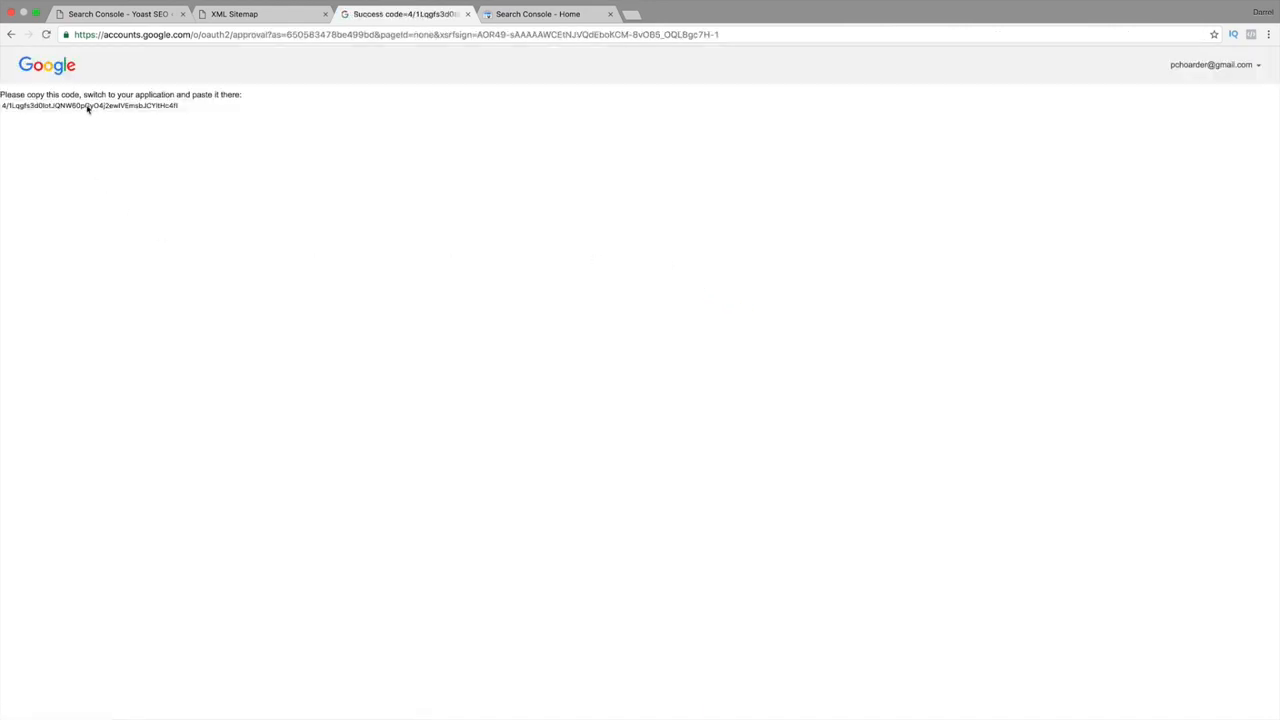
pyautogui.tripleClick(88, 107)
pyautogui.rightClick(87, 106)
pyautogui.click(106, 131)
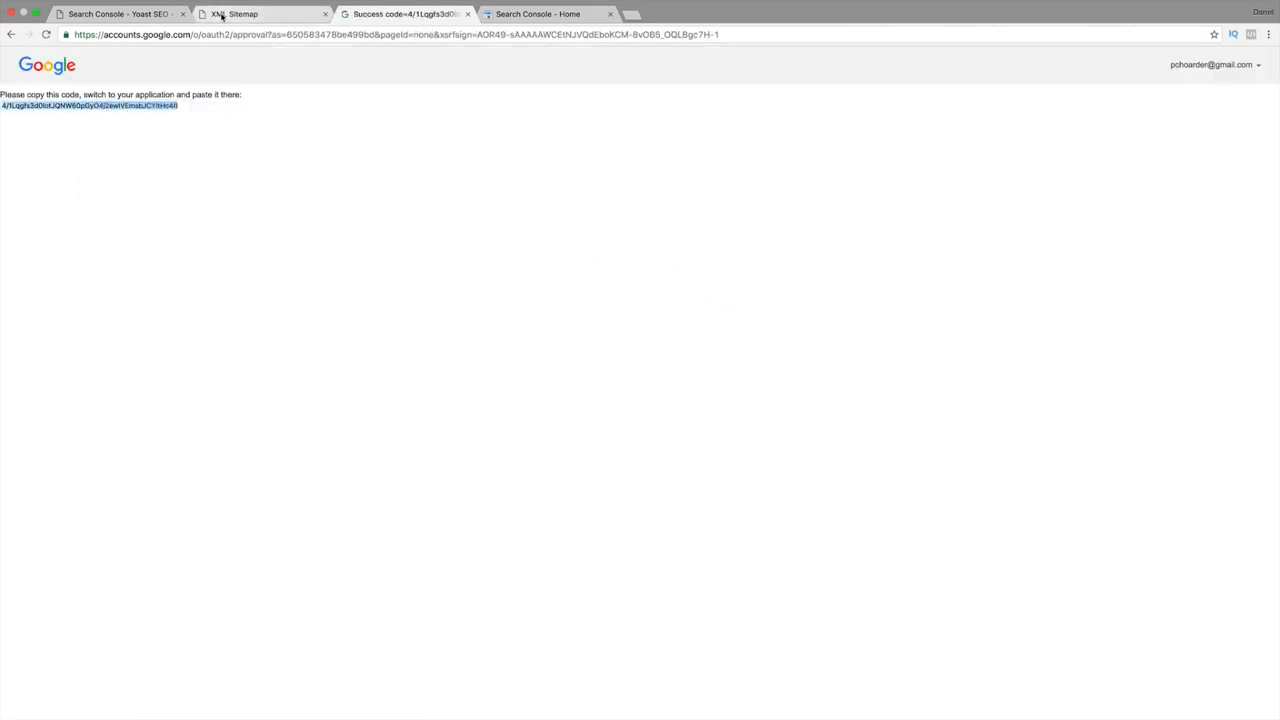
pyautogui.click(135, 17)
pyautogui.click(190, 289)
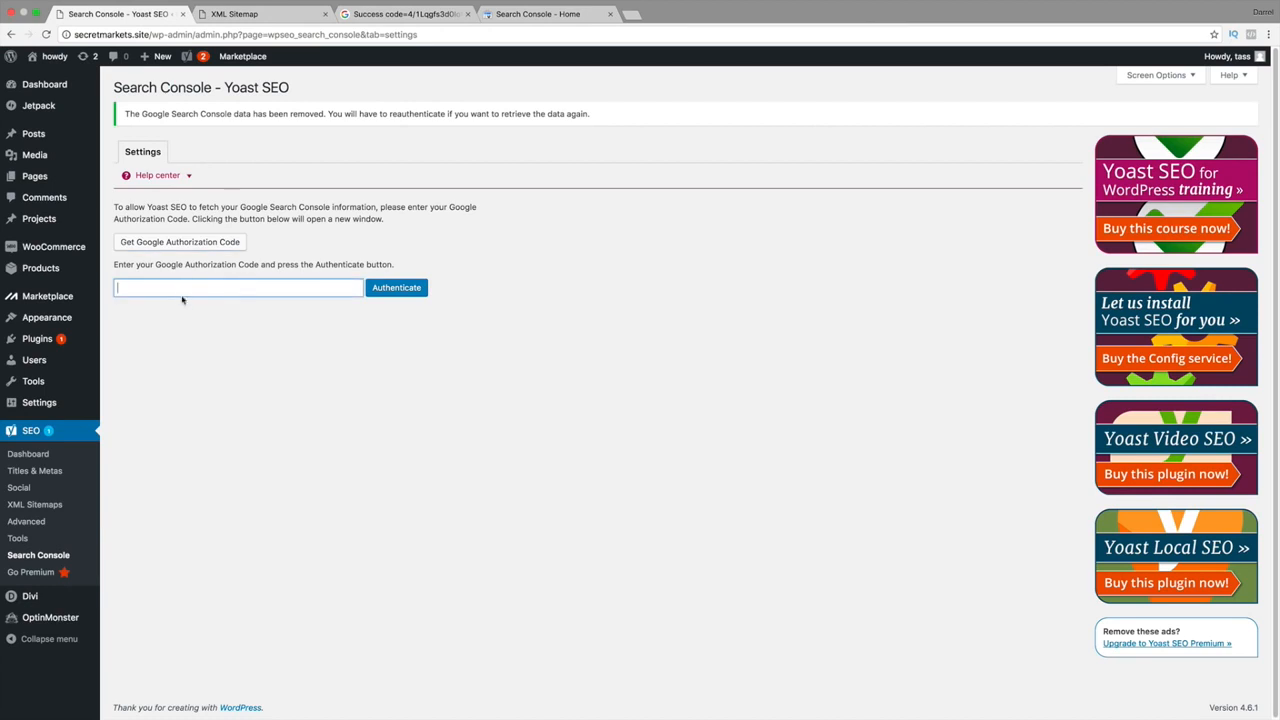
pyautogui.rightClick(183, 289)
pyautogui.click(250, 352)
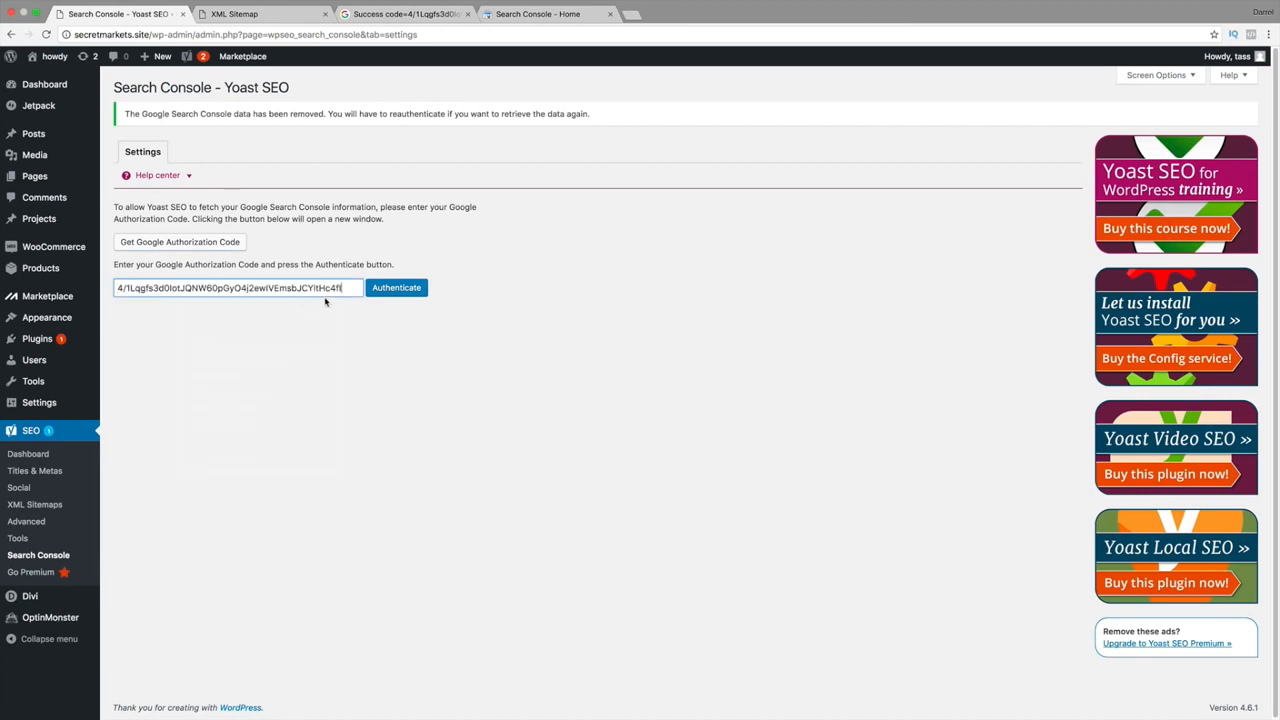
pyautogui.click(402, 292)
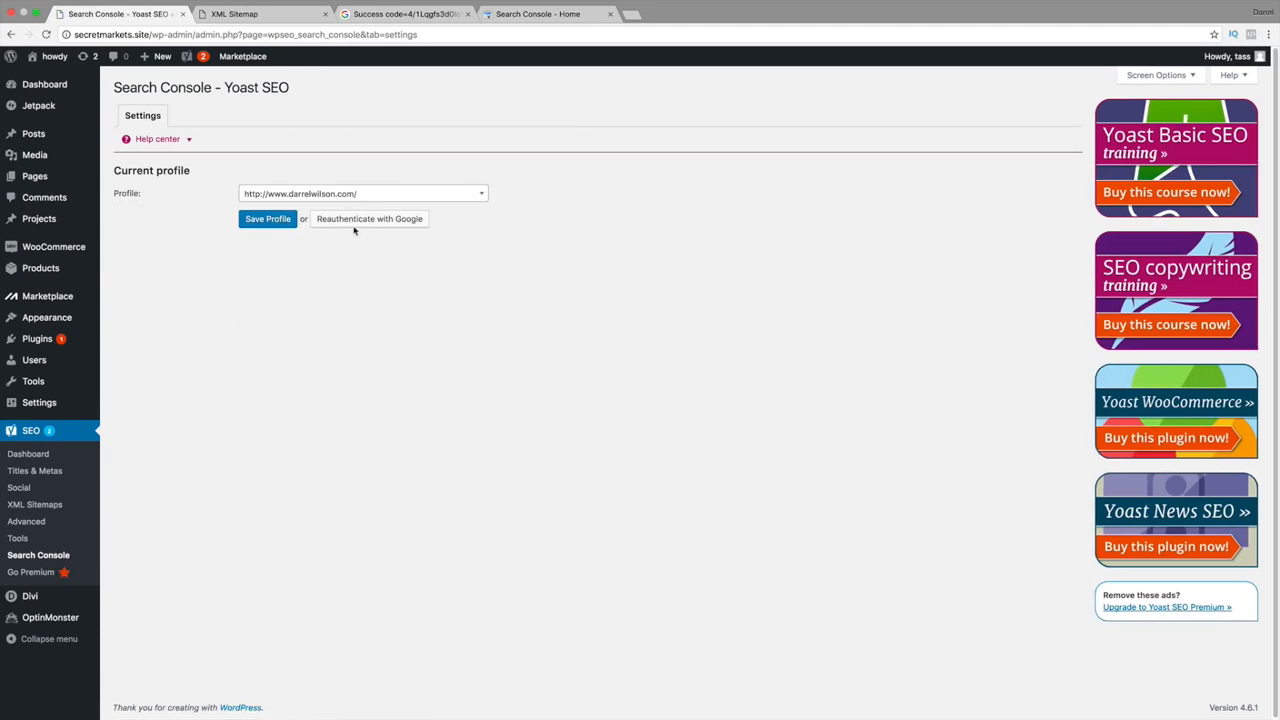
pyautogui.click(371, 199)
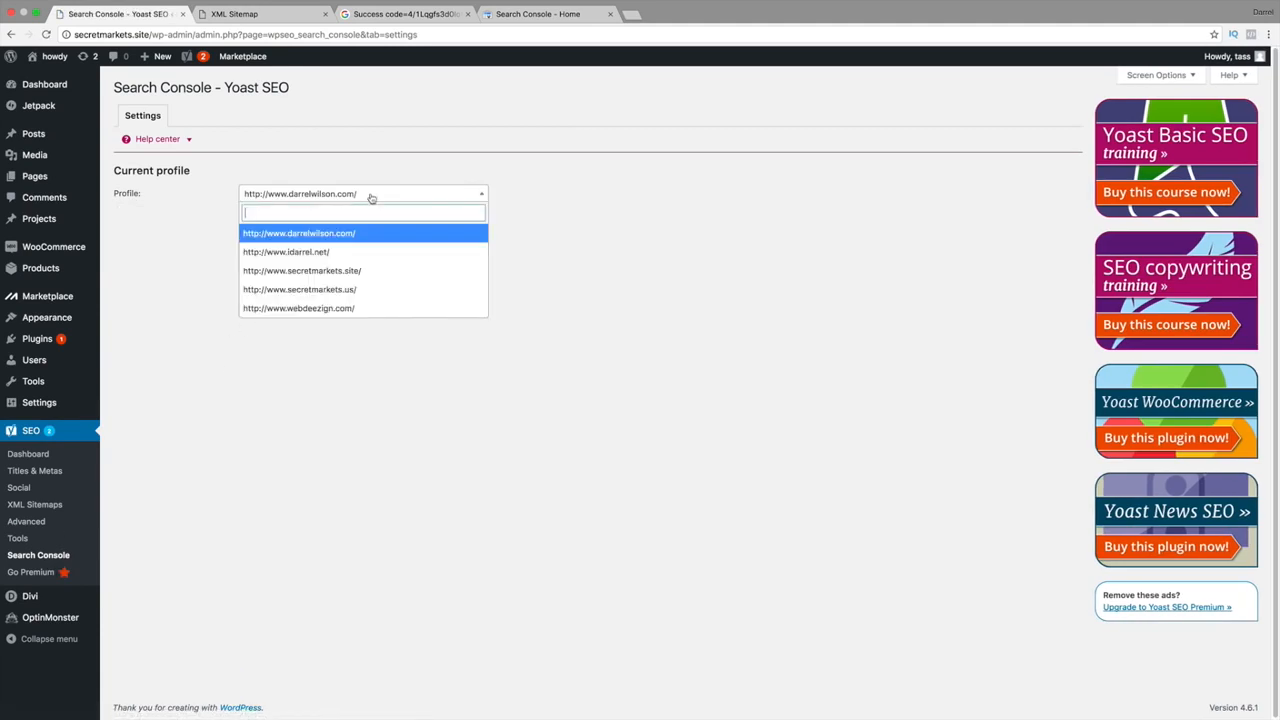
pyautogui.click(371, 271)
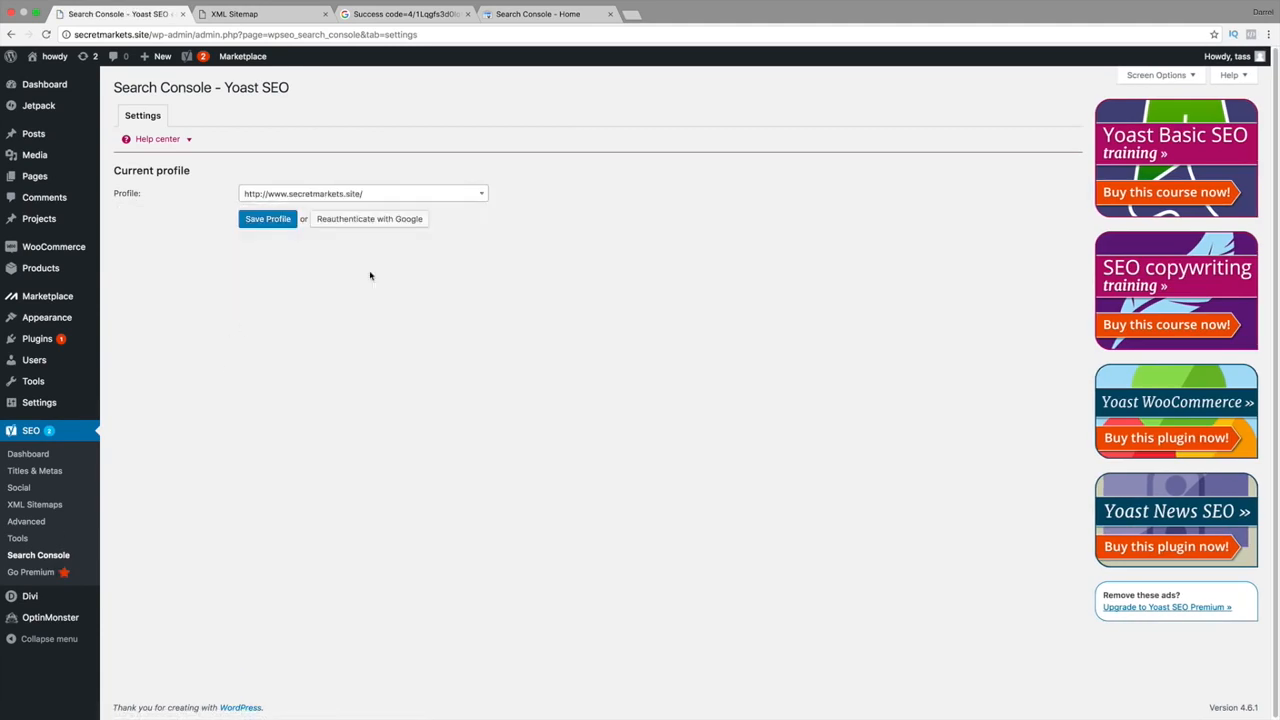
pyautogui.click(269, 222)
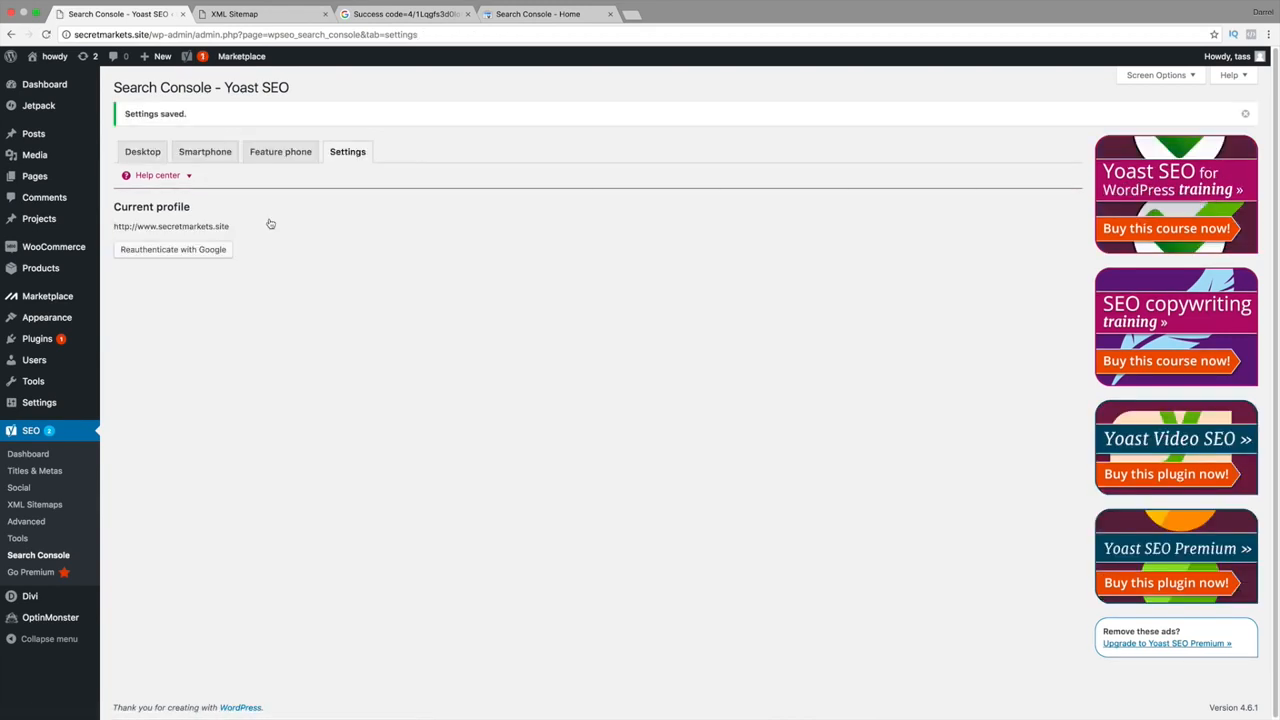
# Check the Google Search Console verification code on Yoast's Webmaster Tools tab.
pyautogui.click(30, 455)
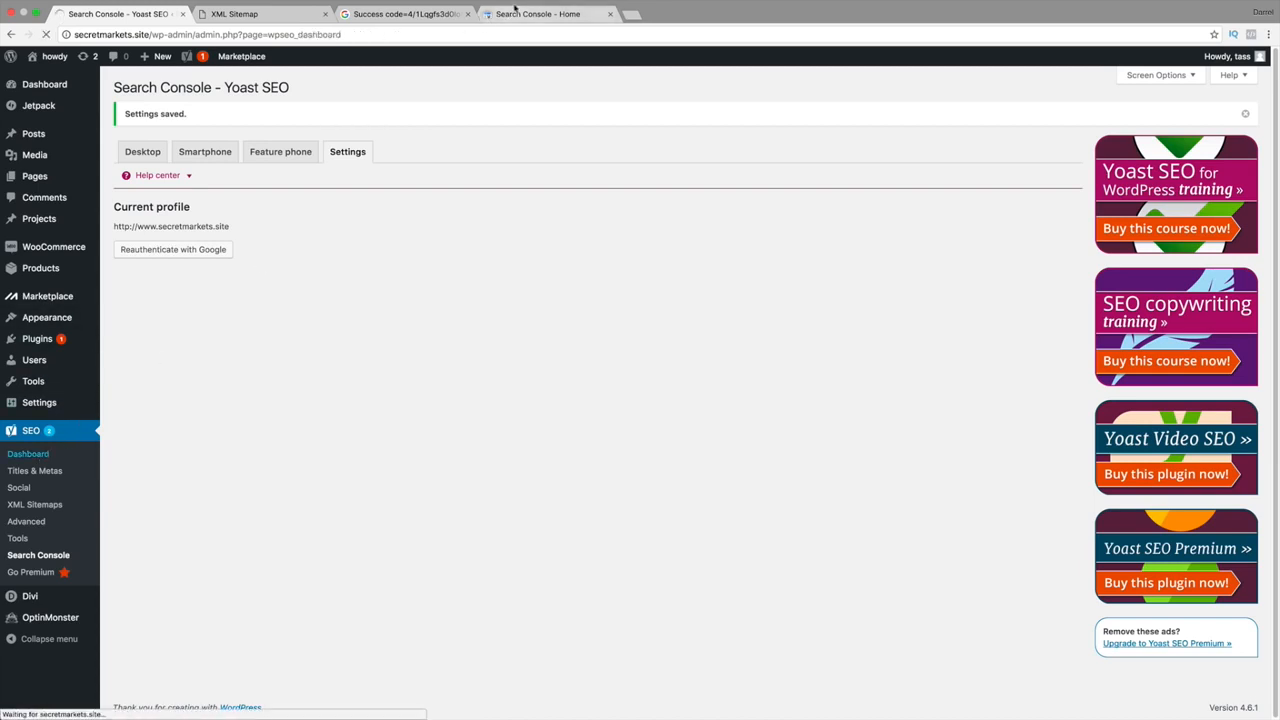
pyautogui.click(385, 14)
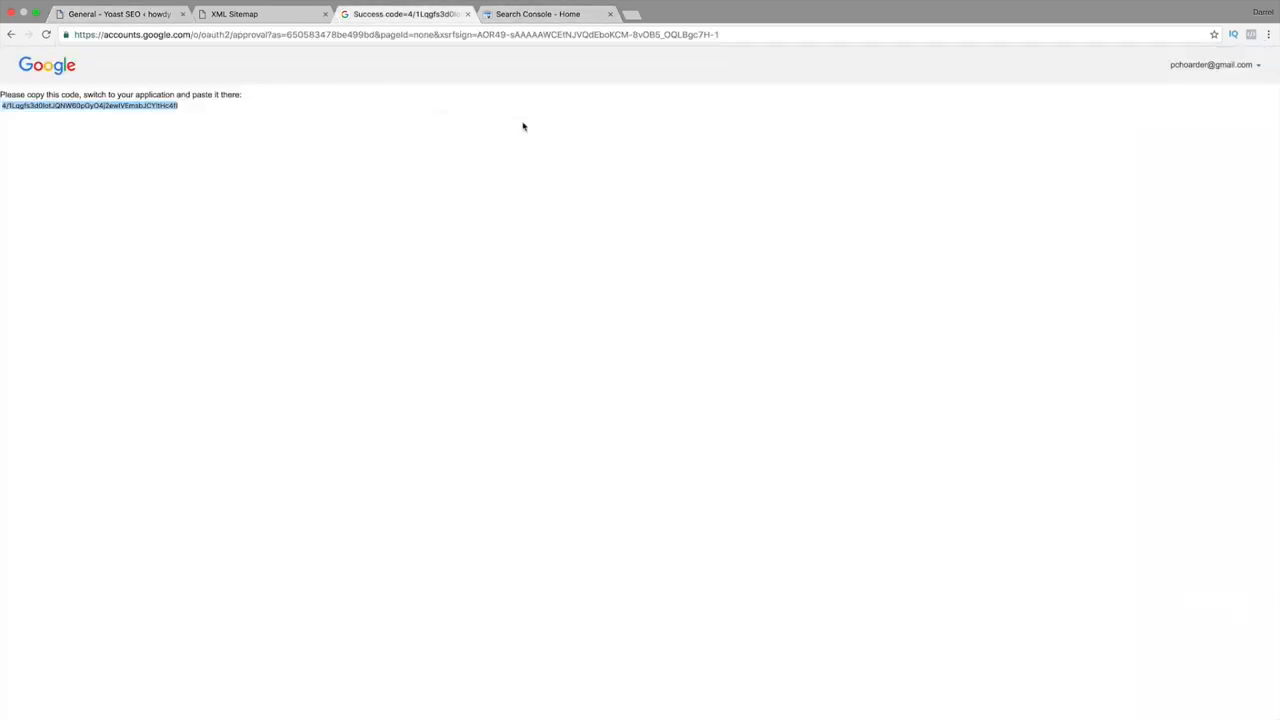
pyautogui.click(108, 18)
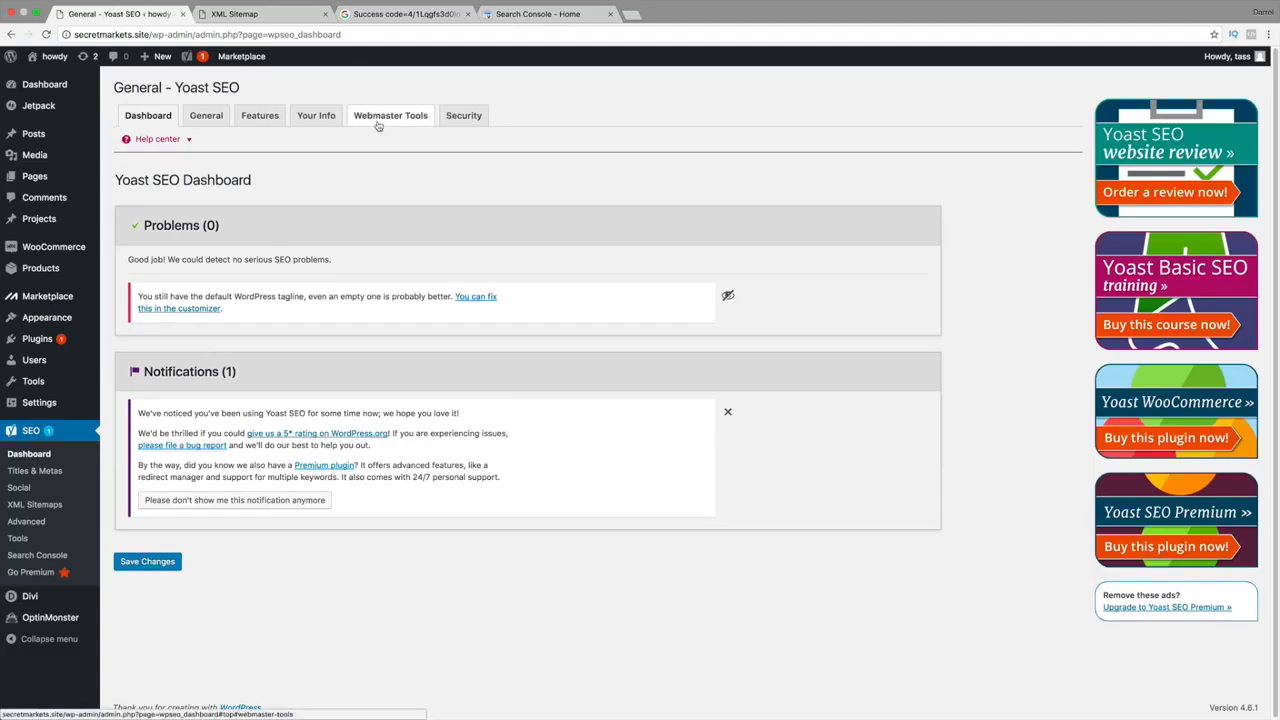
pyautogui.click(316, 120)
pyautogui.click(257, 119)
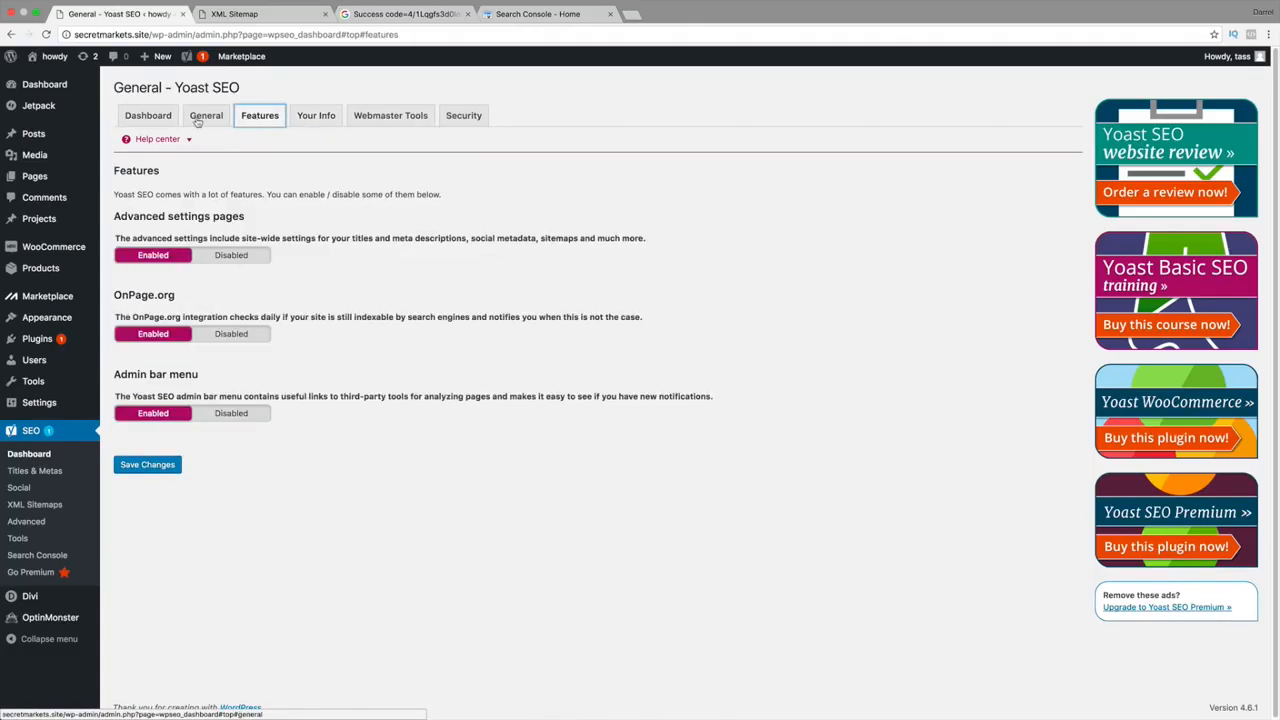
pyautogui.click(200, 119)
pyautogui.click(390, 115)
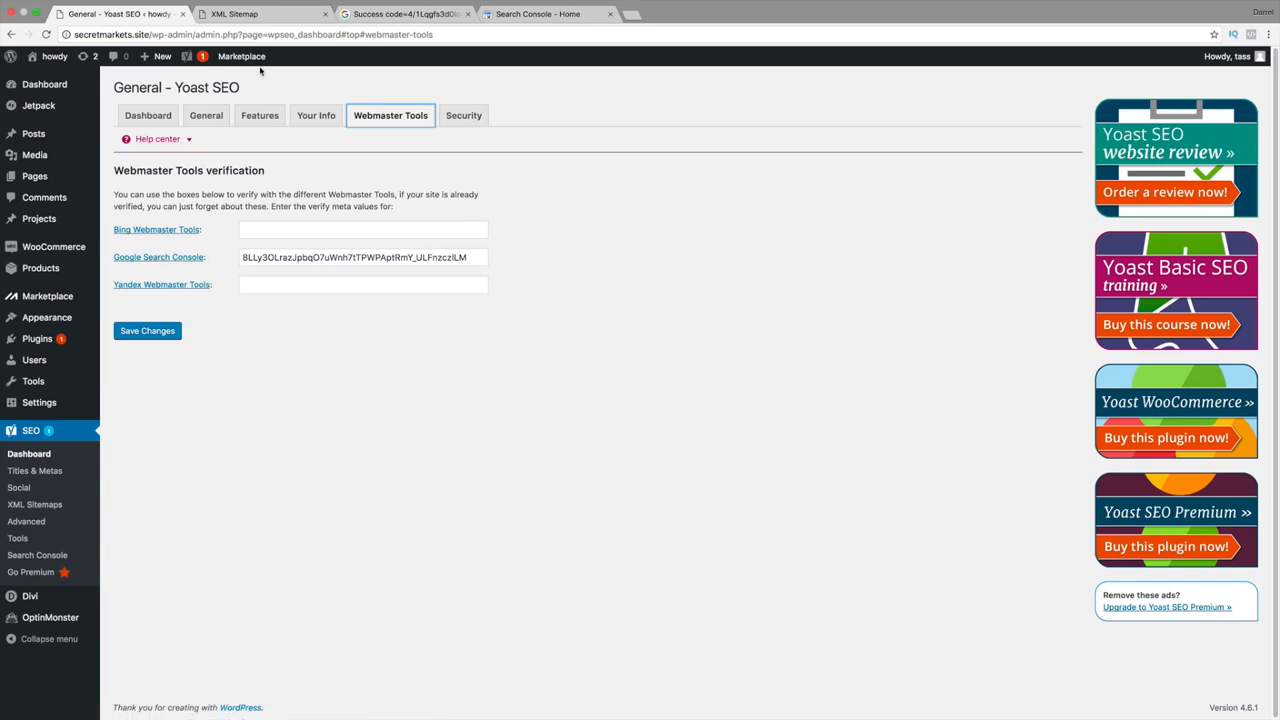
pyautogui.doubleClick(311, 258)
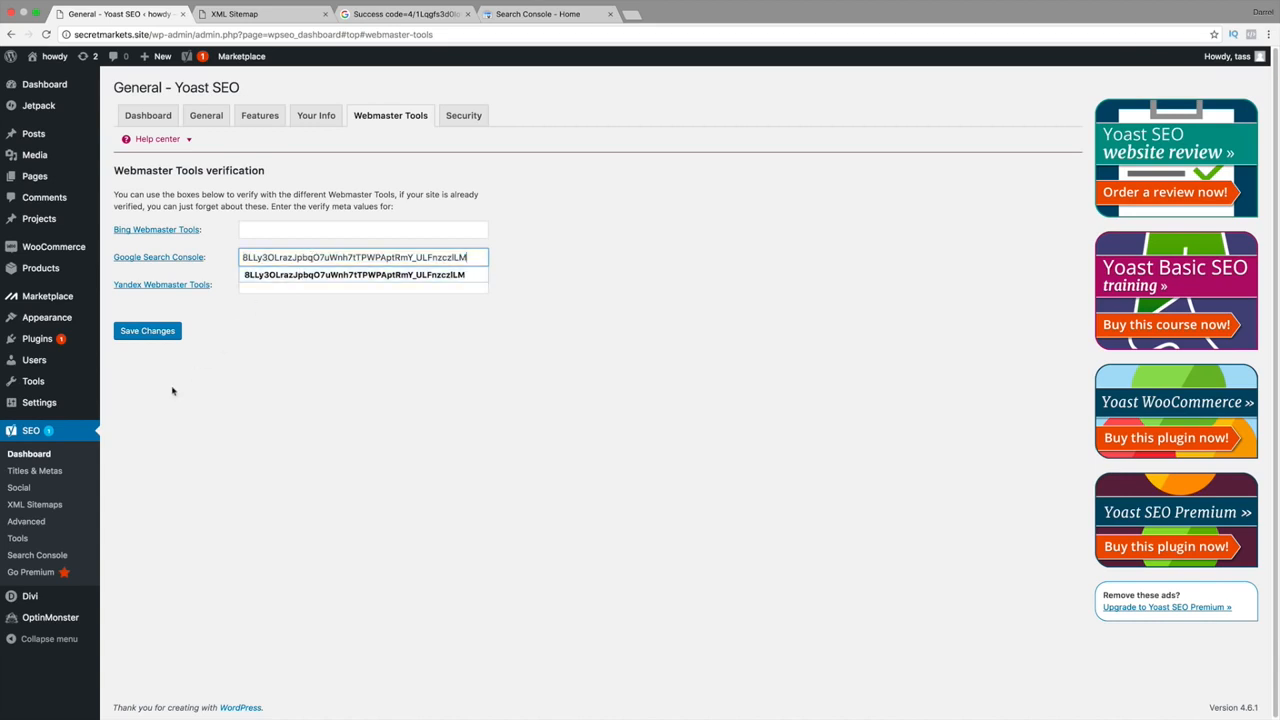
# Open XML Sitemaps, then switch to the Search Console property list.
pyautogui.click(43, 504)
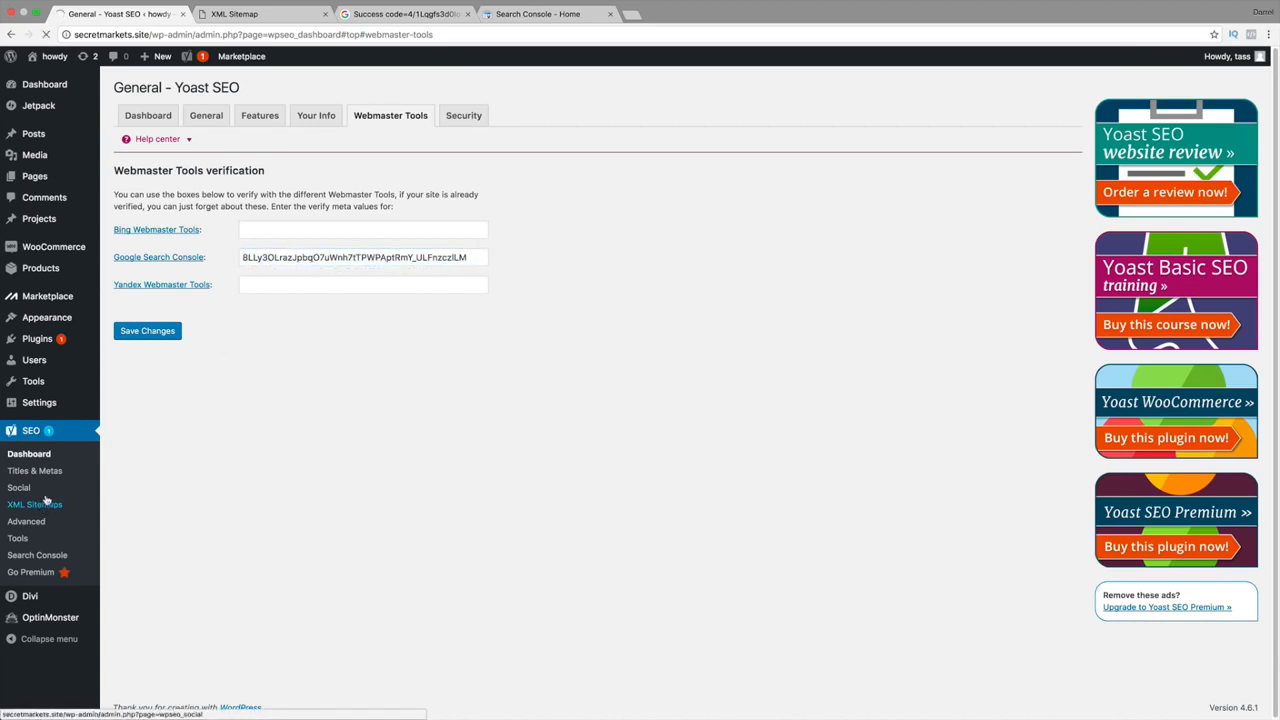
pyautogui.click(513, 16)
pyautogui.click(434, 16)
pyautogui.click(530, 16)
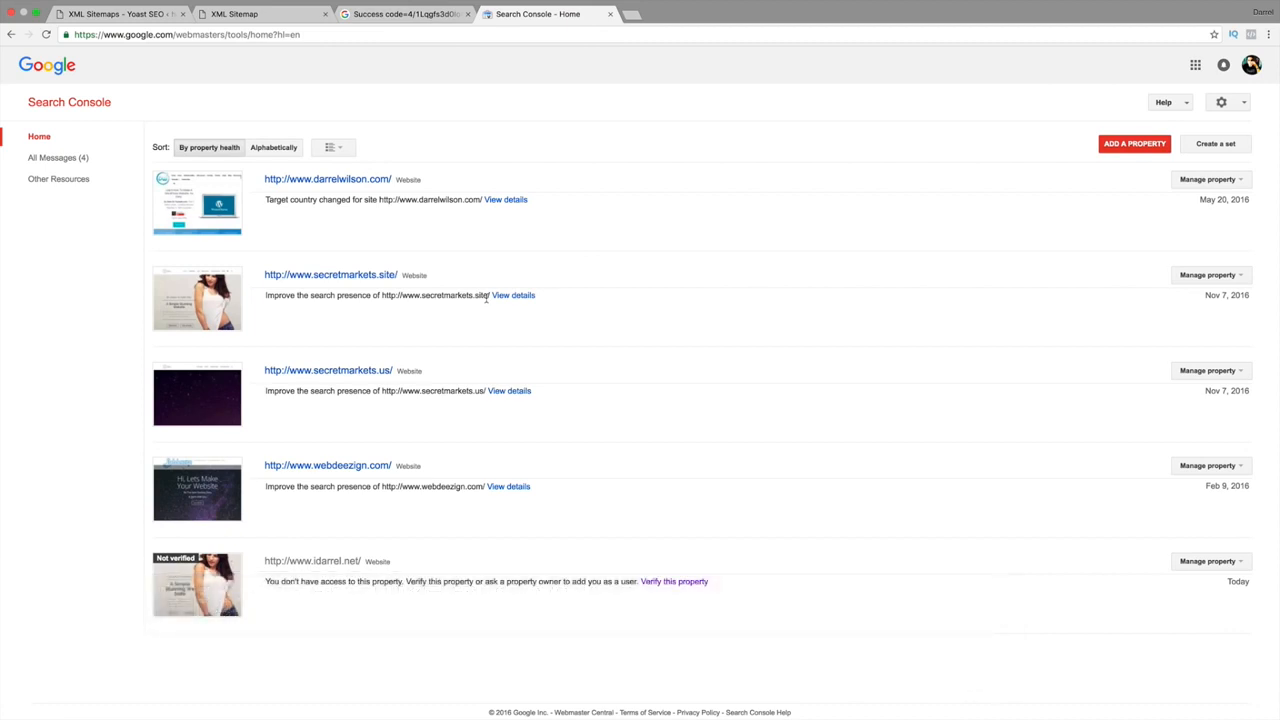
# Open the secretmarkets.site property's Crawl > Sitemaps report and start adding a sitemap.
pyautogui.click(1240, 276)
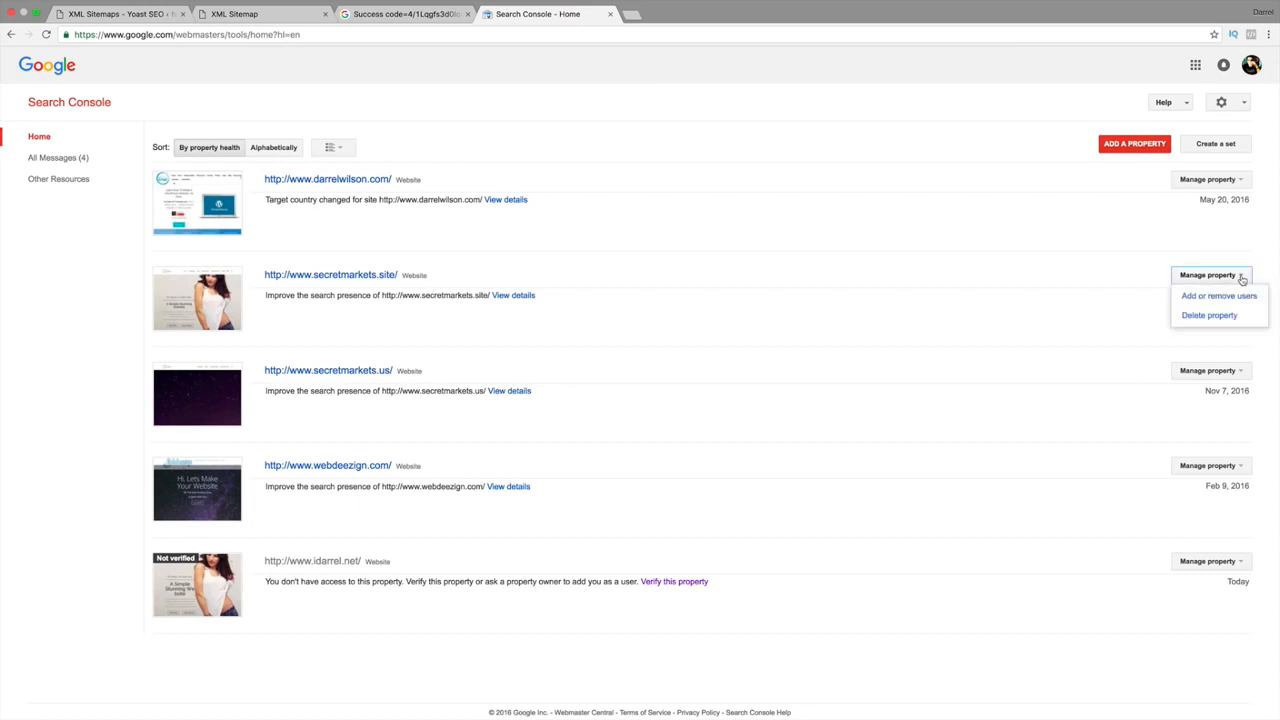
pyautogui.click(376, 279)
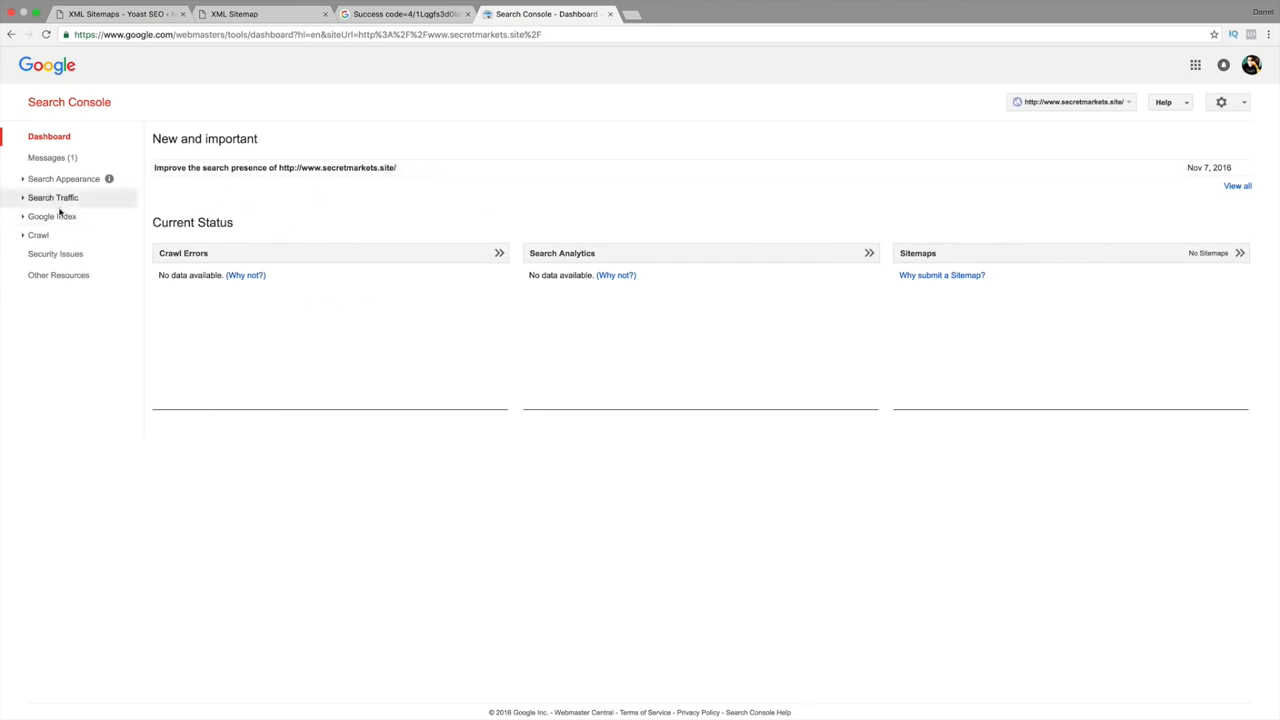
pyautogui.click(46, 236)
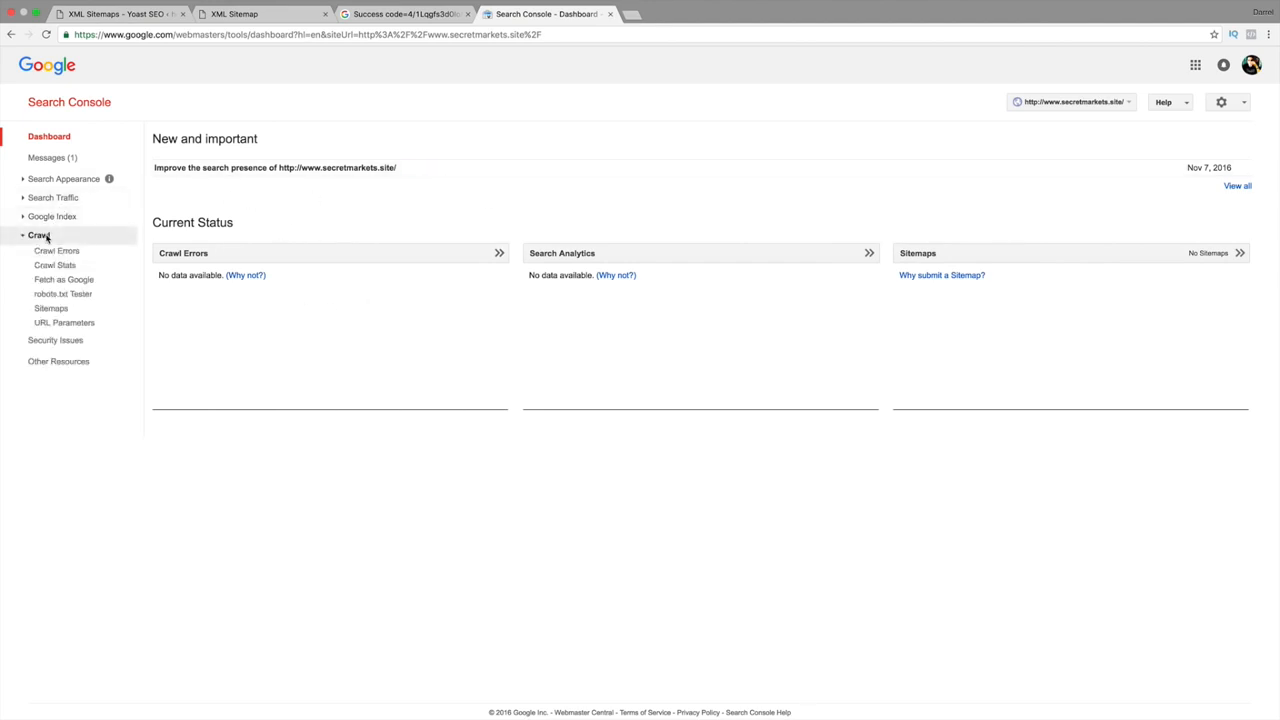
pyautogui.click(48, 310)
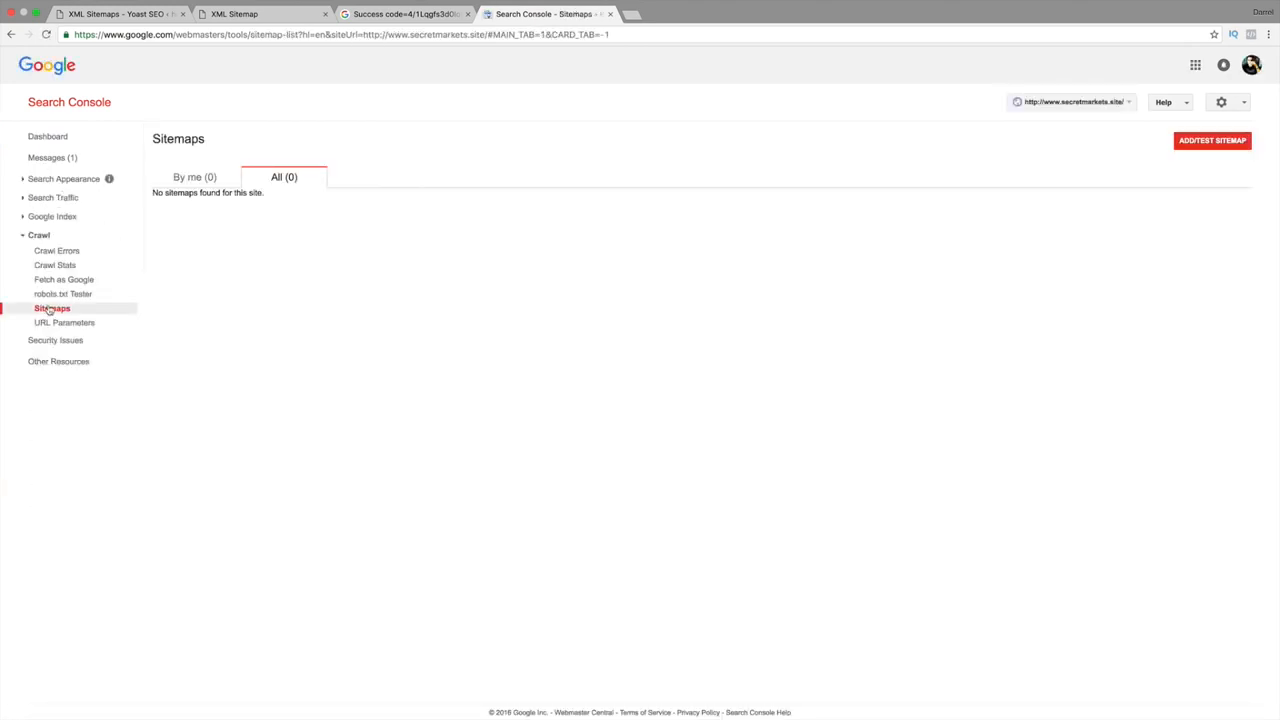
pyautogui.click(1192, 145)
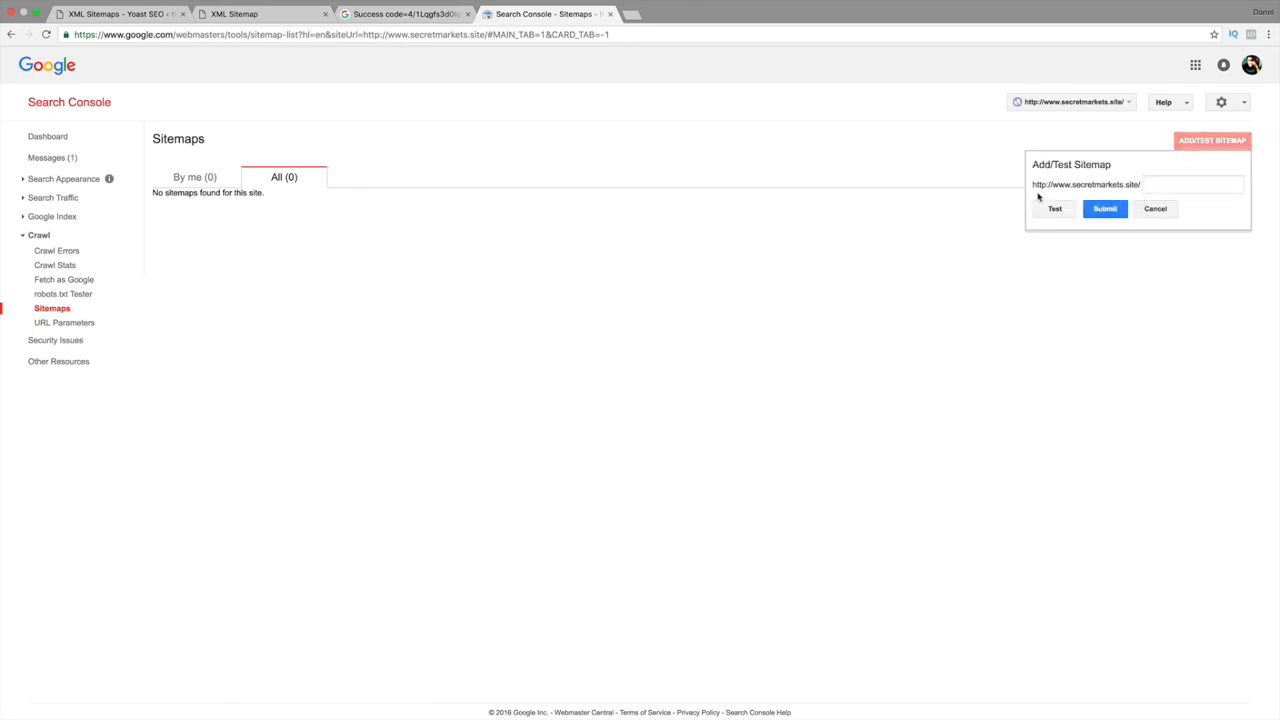
# Copy the category-sitemap.xml name from the Yoast sitemap index.
pyautogui.click(297, 12)
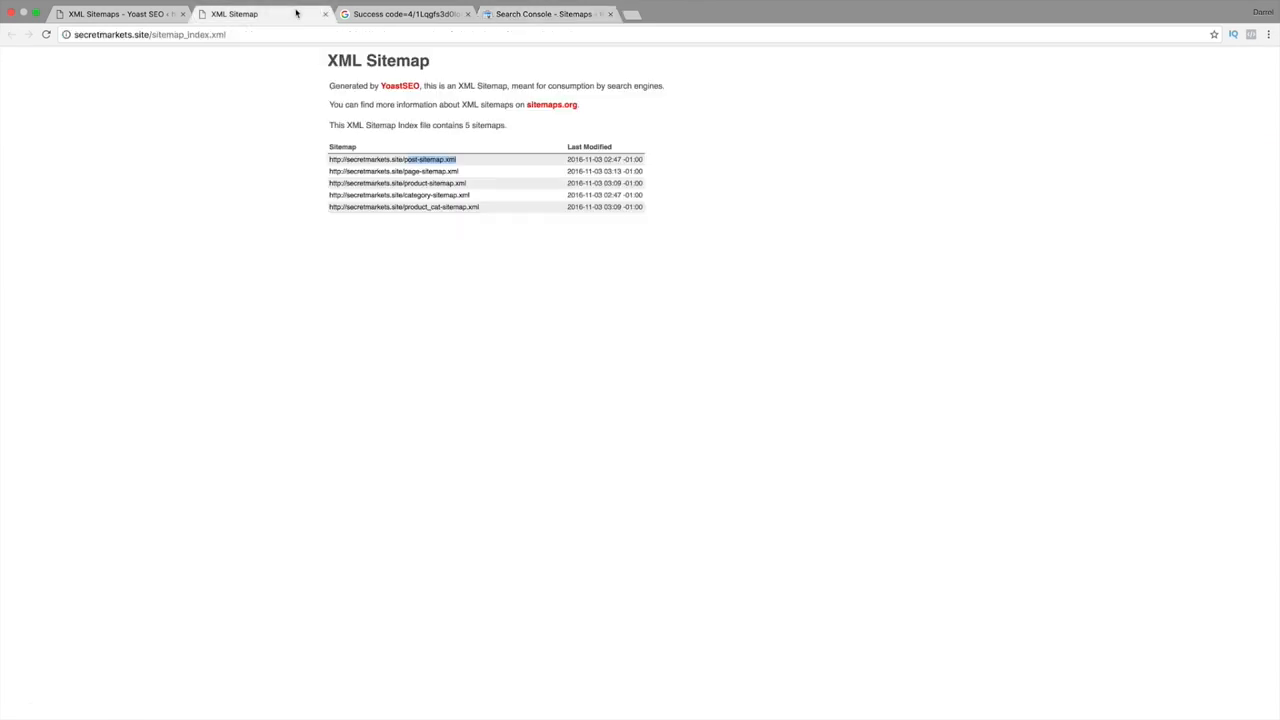
pyautogui.click(463, 147)
pyautogui.moveTo(475, 163); pyautogui.dragTo(409, 155)
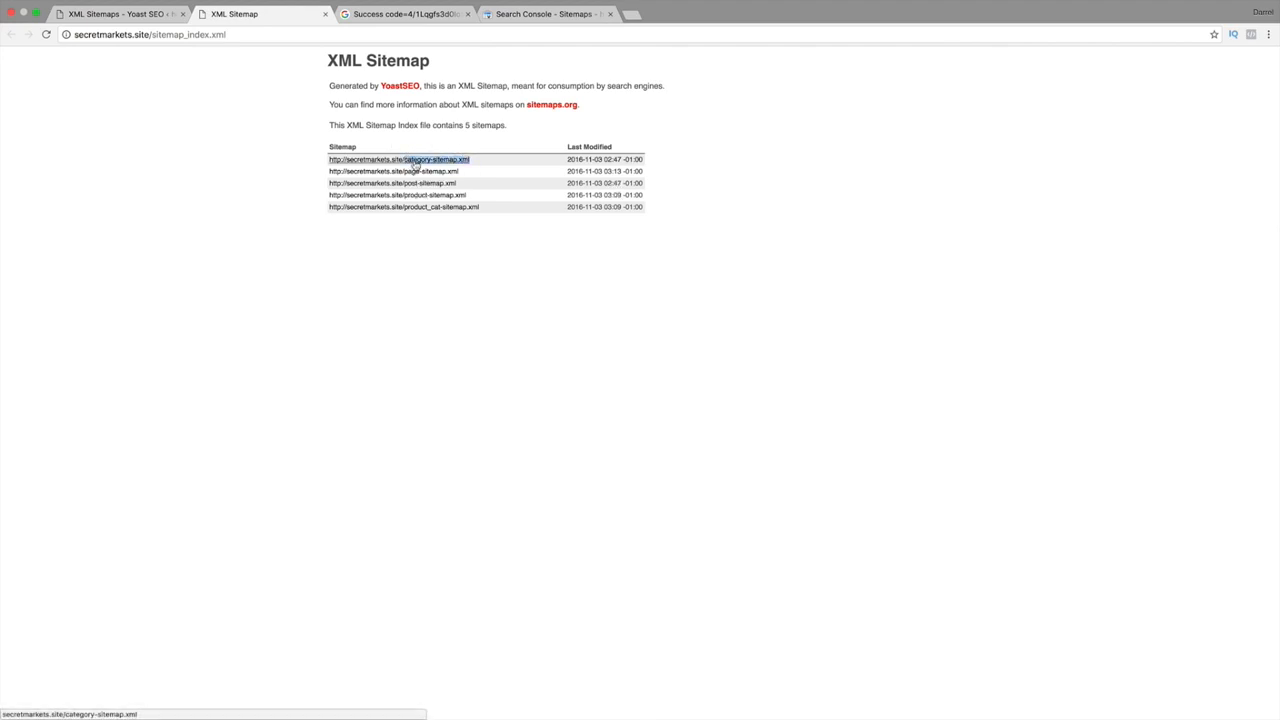
pyautogui.rightClick(415, 161)
pyautogui.click(438, 240)
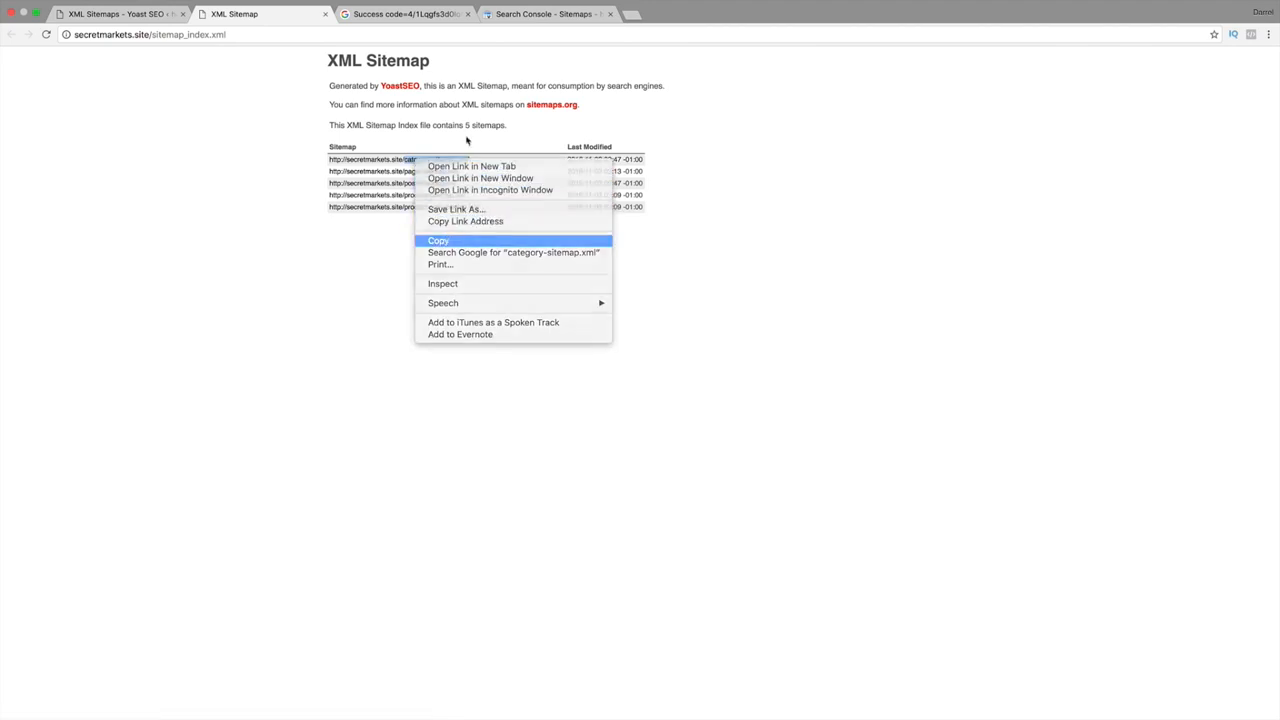
# Test category-sitemap.xml in Search Console, confirm no errors were found, and close the test.
pyautogui.click(520, 14)
pyautogui.click(1154, 184)
pyautogui.rightClick(1154, 184)
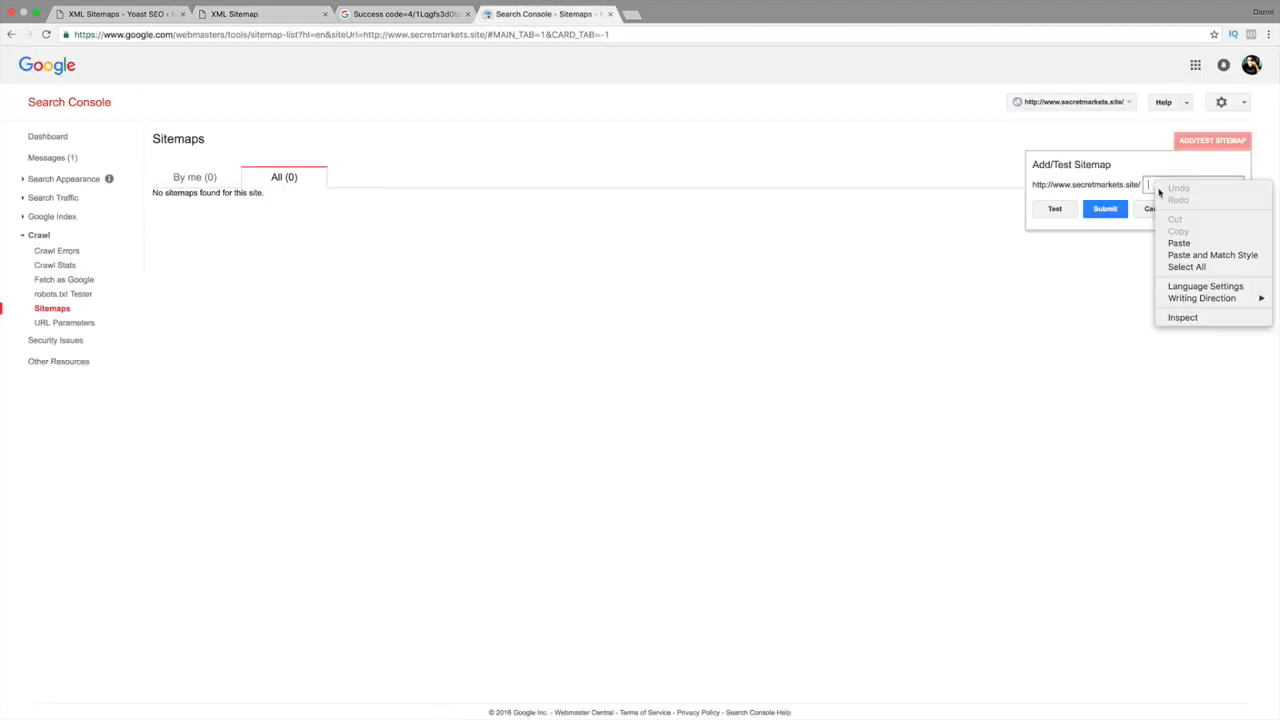
pyautogui.click(1185, 242)
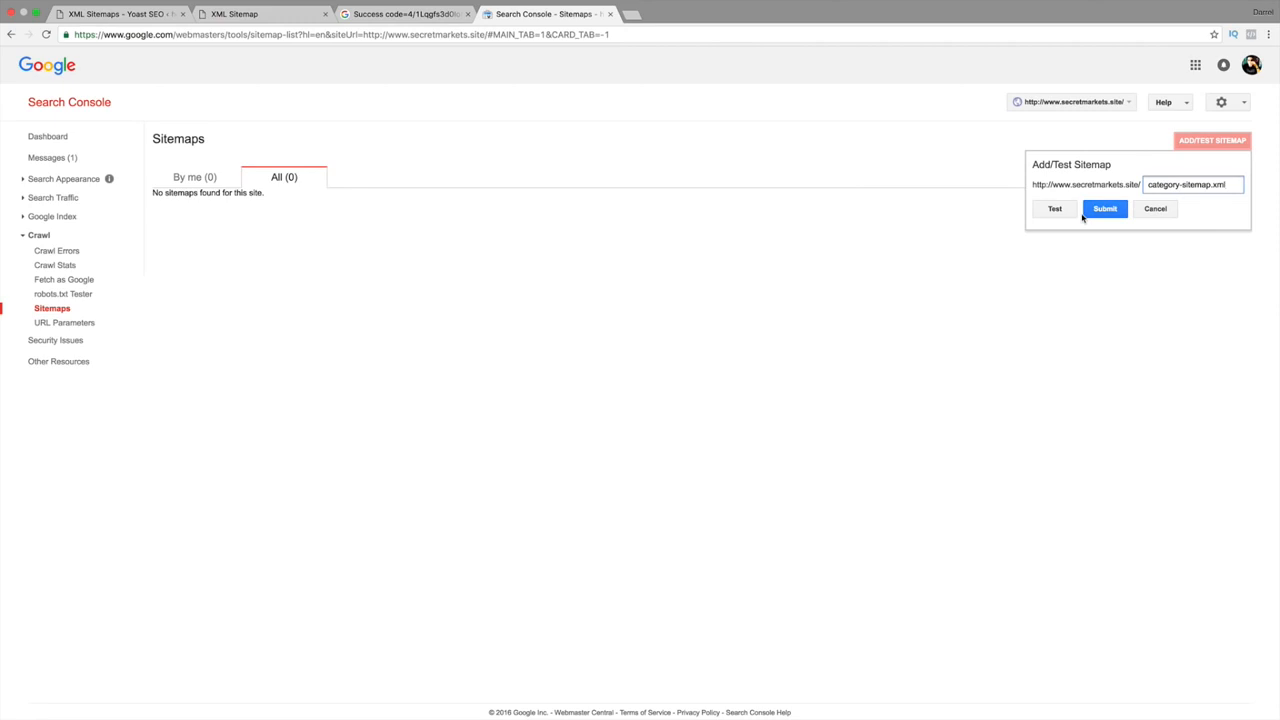
pyautogui.click(1050, 214)
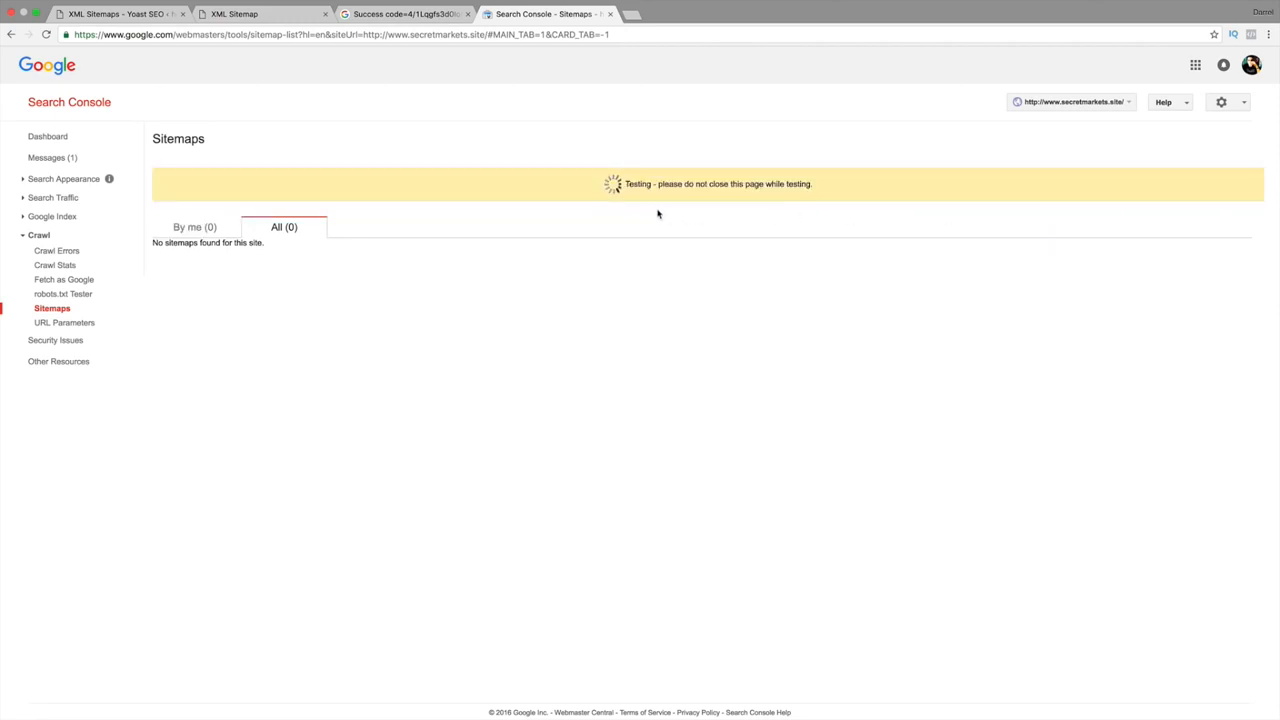
pyautogui.click(745, 188)
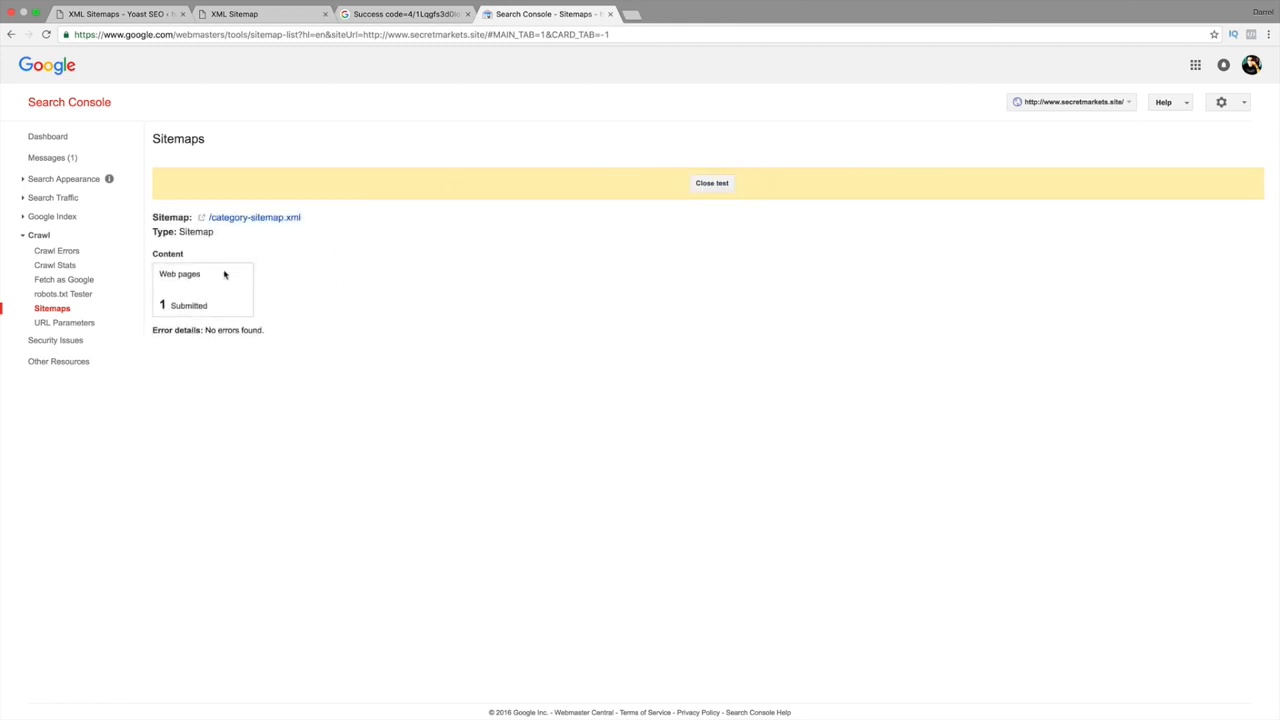
pyautogui.moveTo(276, 334); pyautogui.dragTo(176, 331)
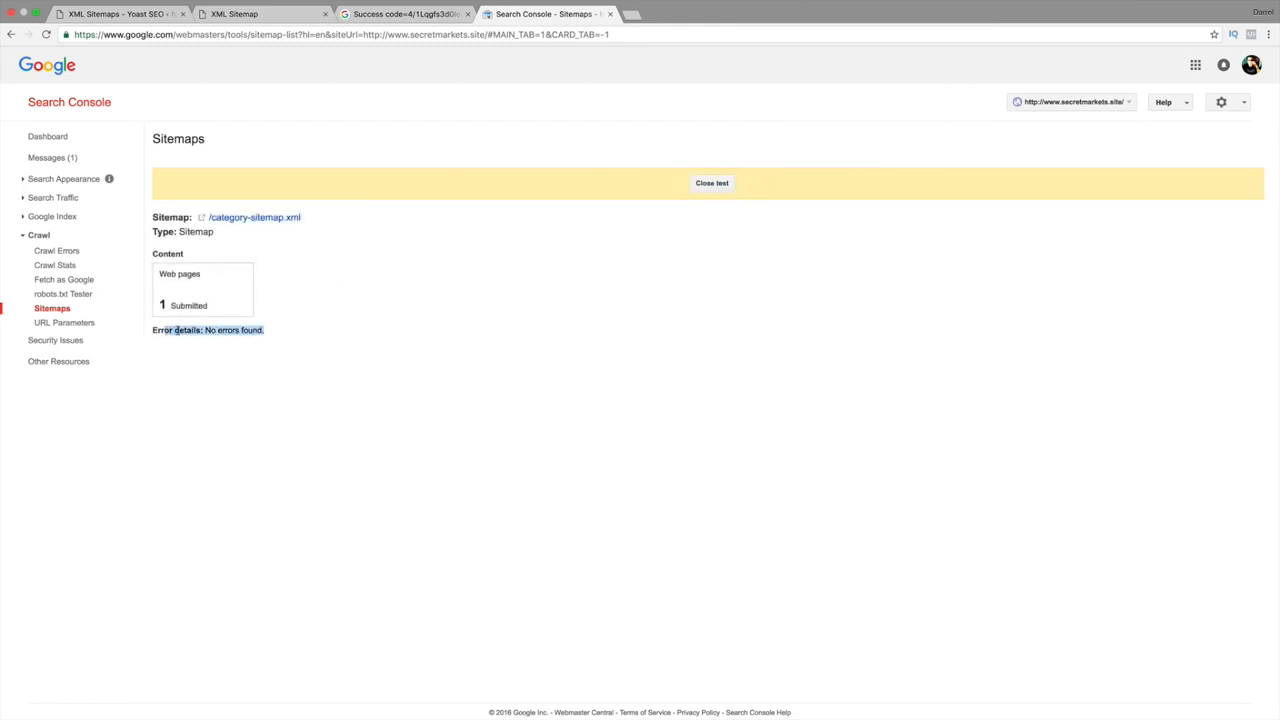
pyautogui.click(722, 186)
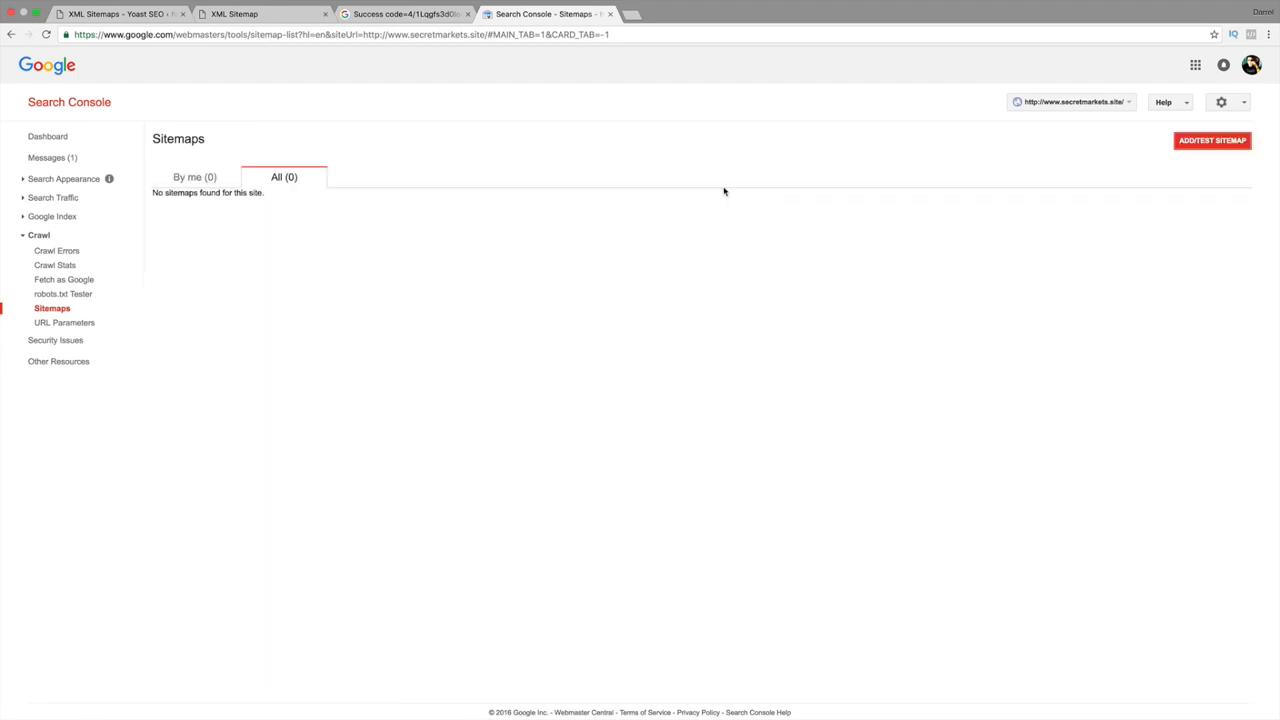
# Paste category-sitemap.xml into Add/Test Sitemap, submit it, and refresh the sitemap list.
pyautogui.click(1196, 146)
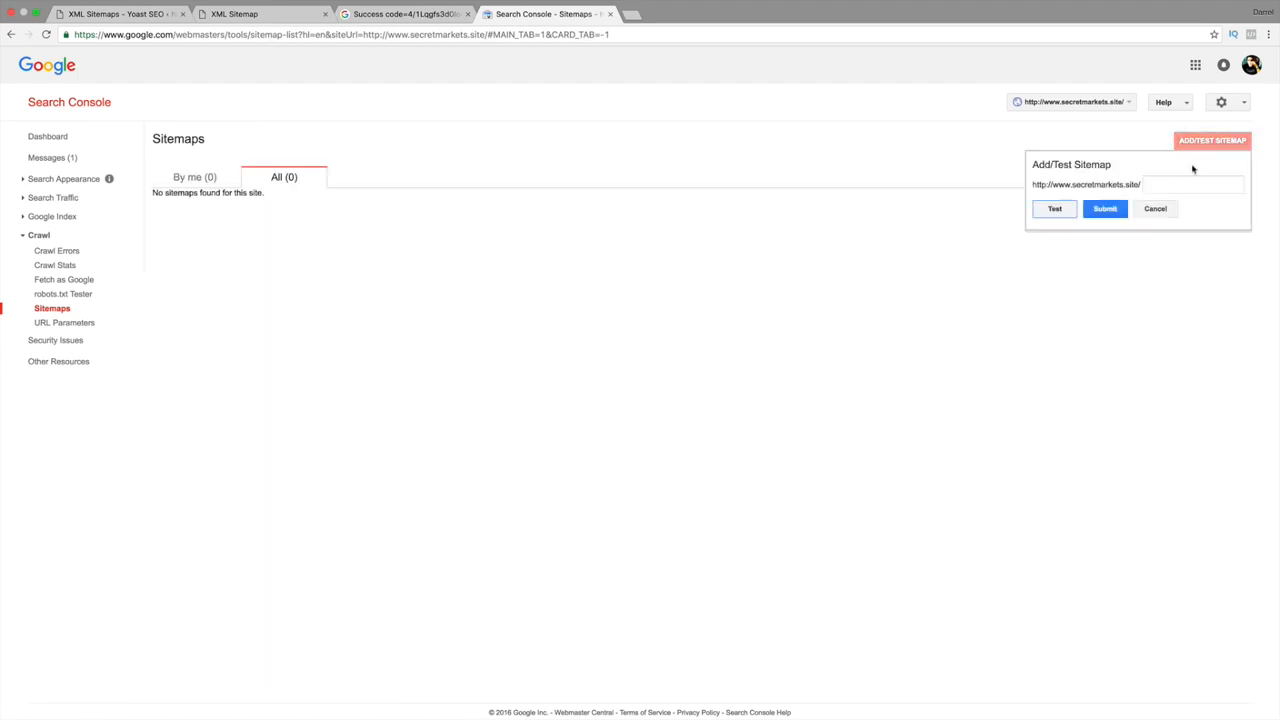
pyautogui.rightClick(1173, 186)
pyautogui.click(1150, 246)
pyautogui.click(1100, 211)
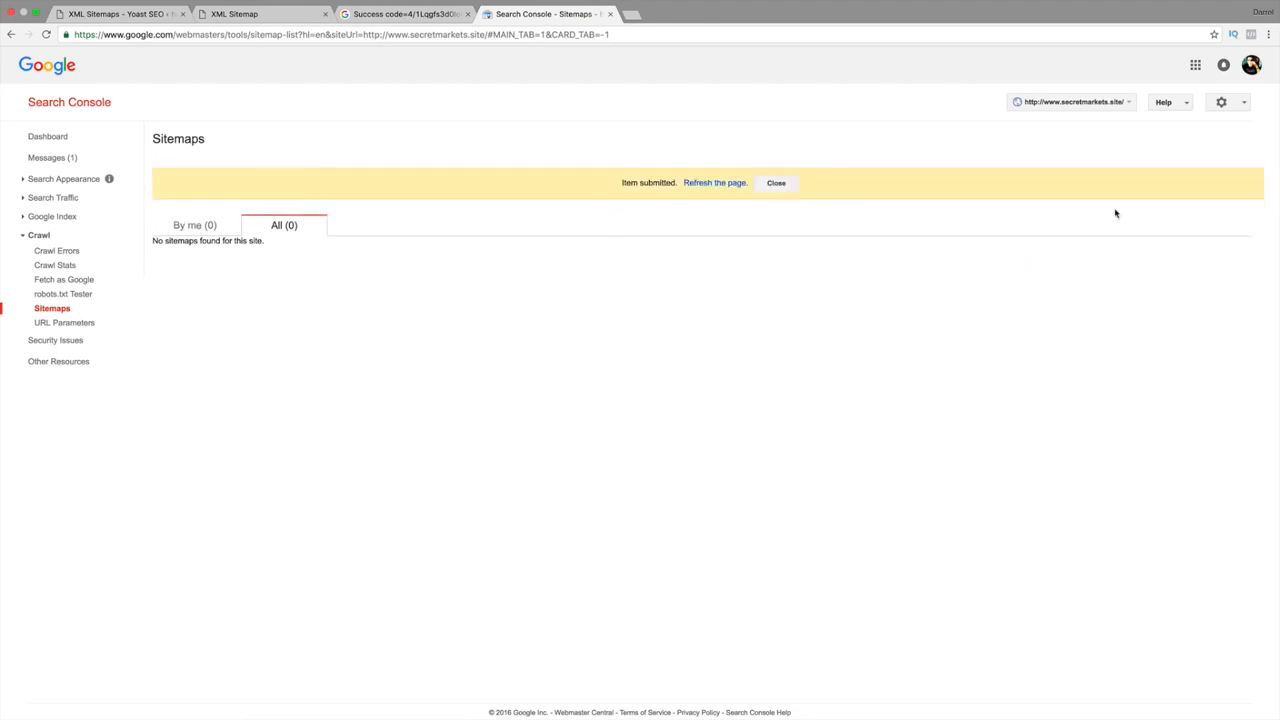
pyautogui.click(727, 182)
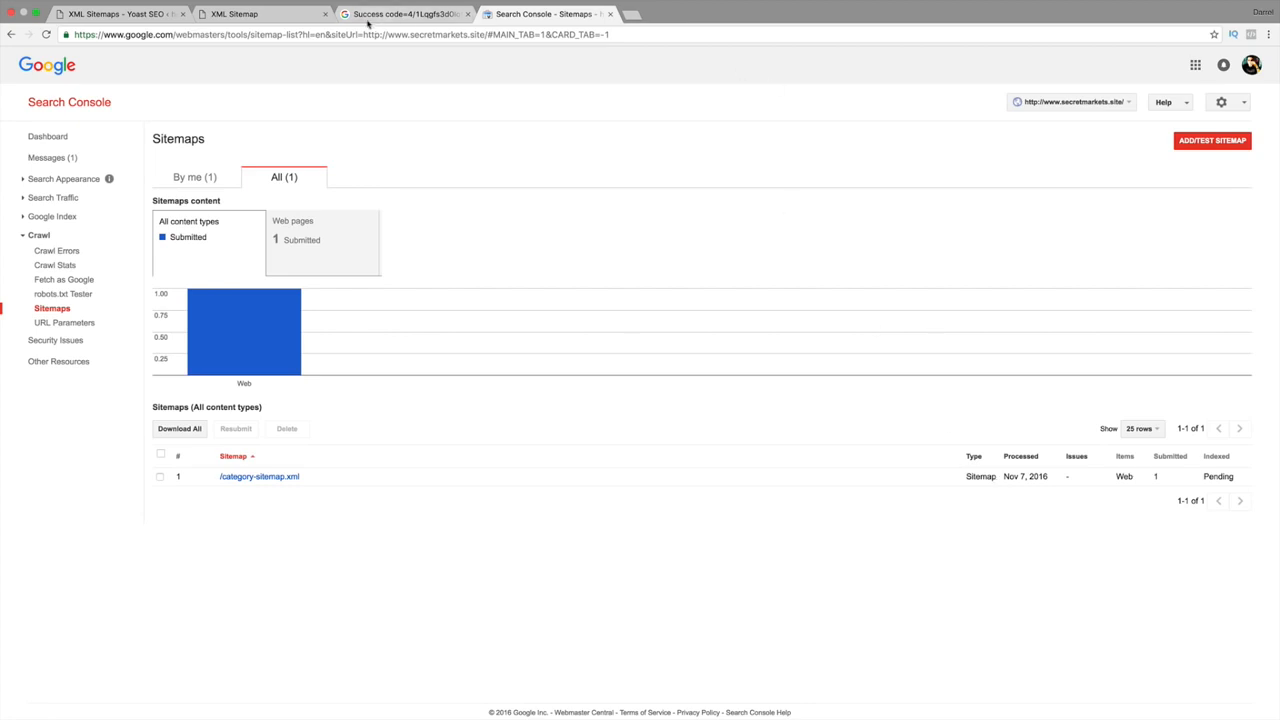
# Copy the page-sitemap.xml name from the sitemap index.
pyautogui.click(258, 14)
pyautogui.moveTo(466, 172); pyautogui.dragTo(404, 171)
pyautogui.rightClick(406, 171)
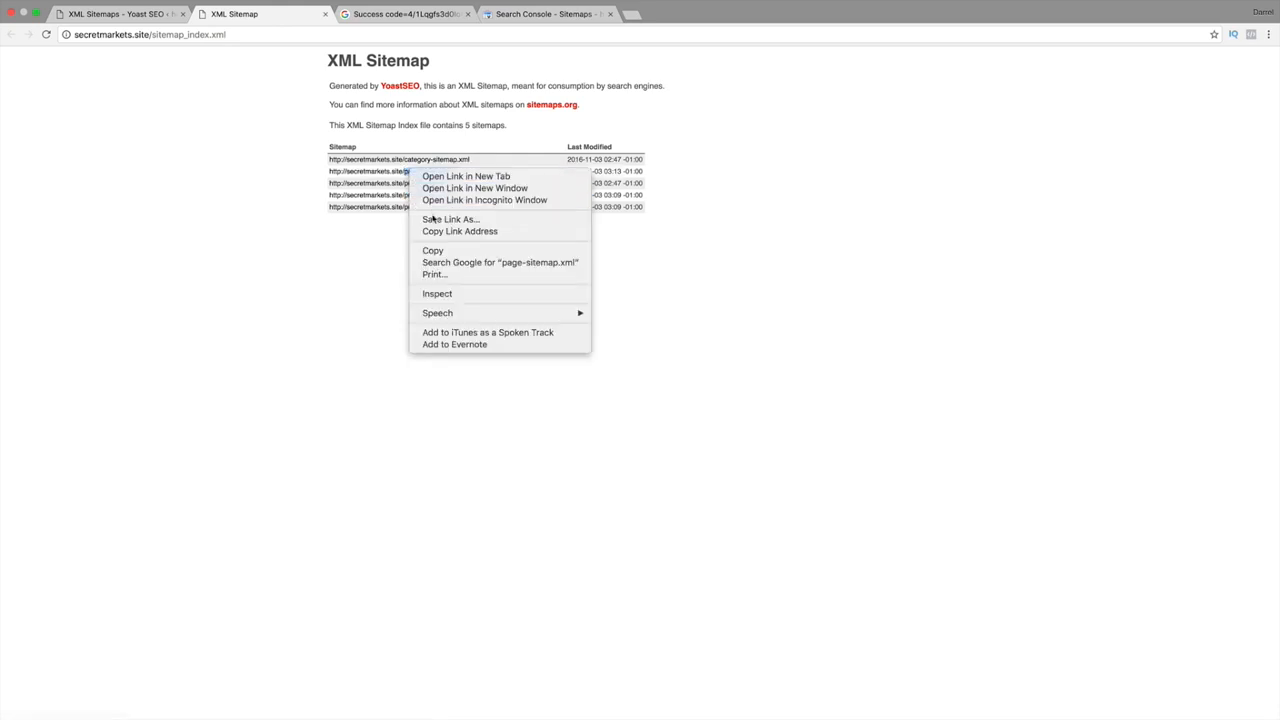
pyautogui.click(432, 250)
# Paste page-sitemap.xml into Search Console's Add/Test Sitemap, submit it, and reload the list.
pyautogui.click(563, 14)
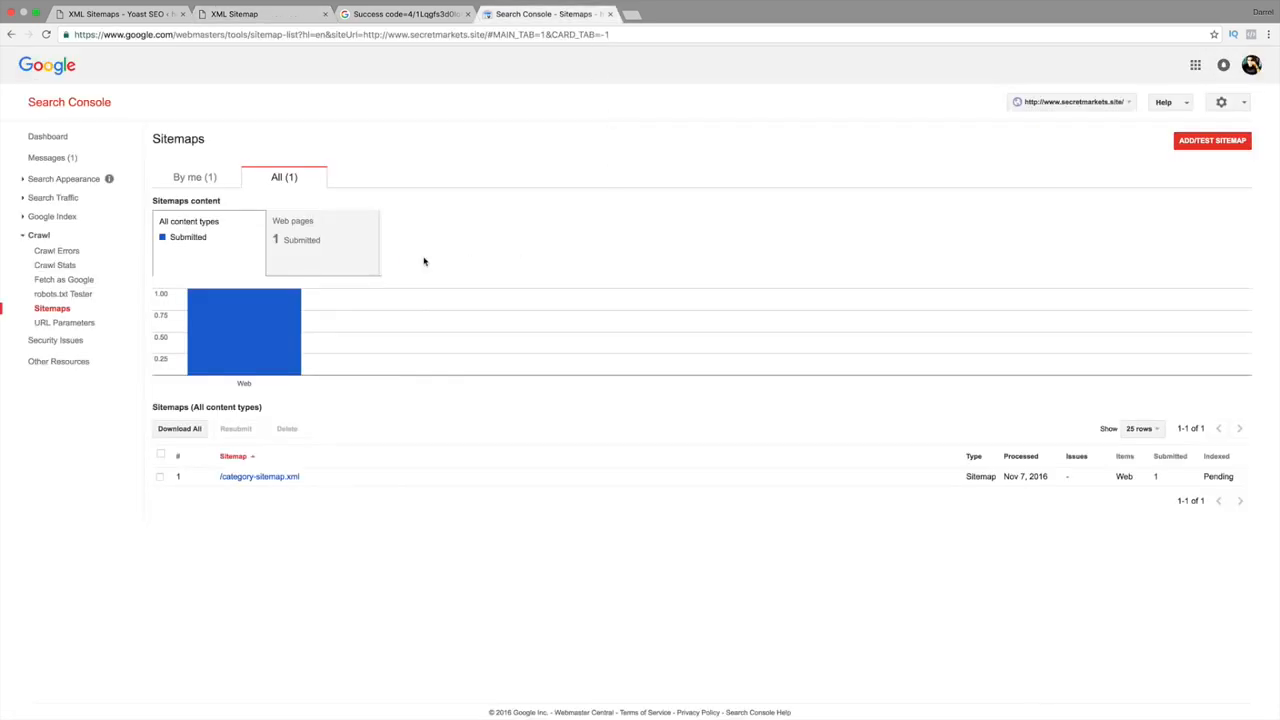
pyautogui.click(1201, 145)
pyautogui.rightClick(1162, 188)
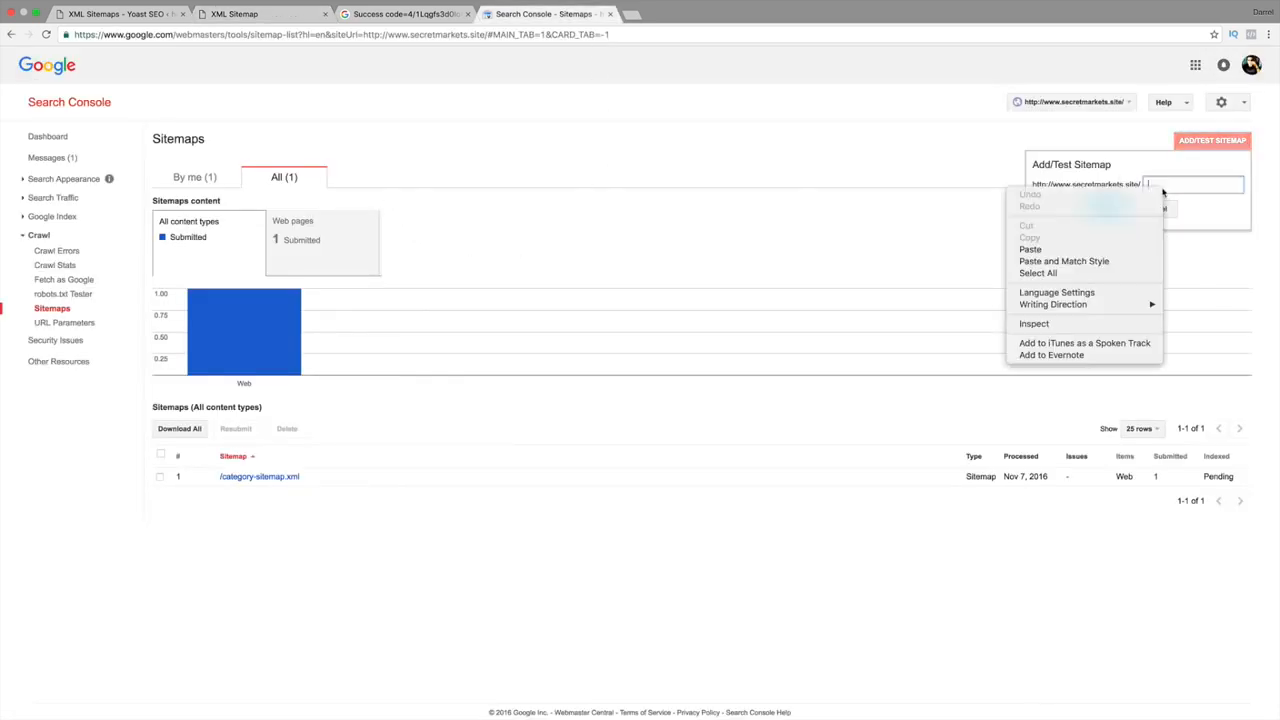
pyautogui.click(1130, 249)
pyautogui.click(1110, 210)
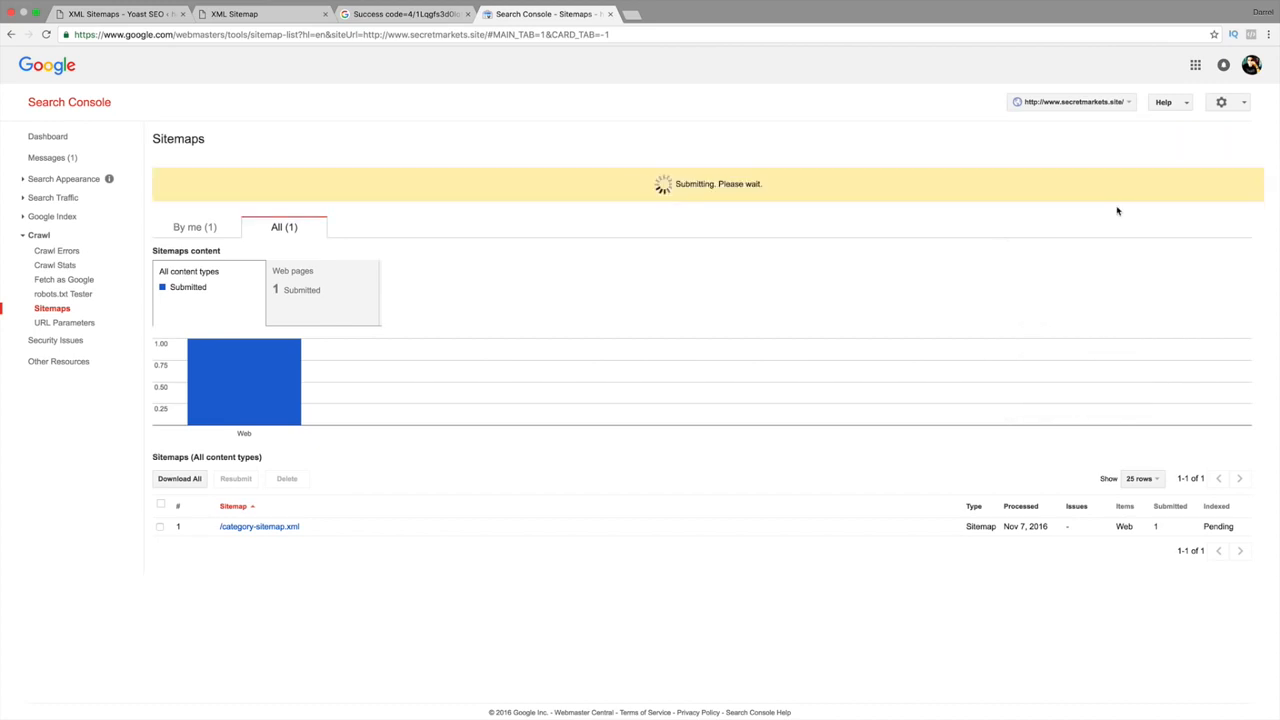
pyautogui.click(775, 186)
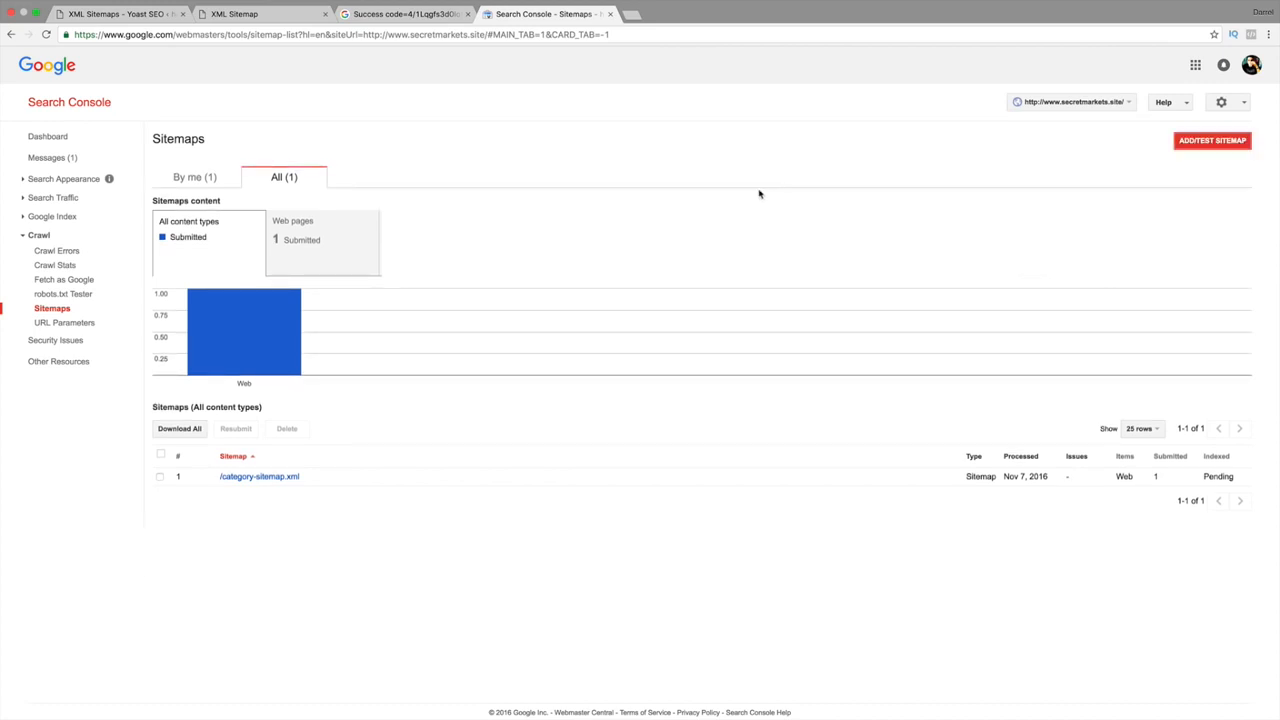
pyautogui.click(46, 34)
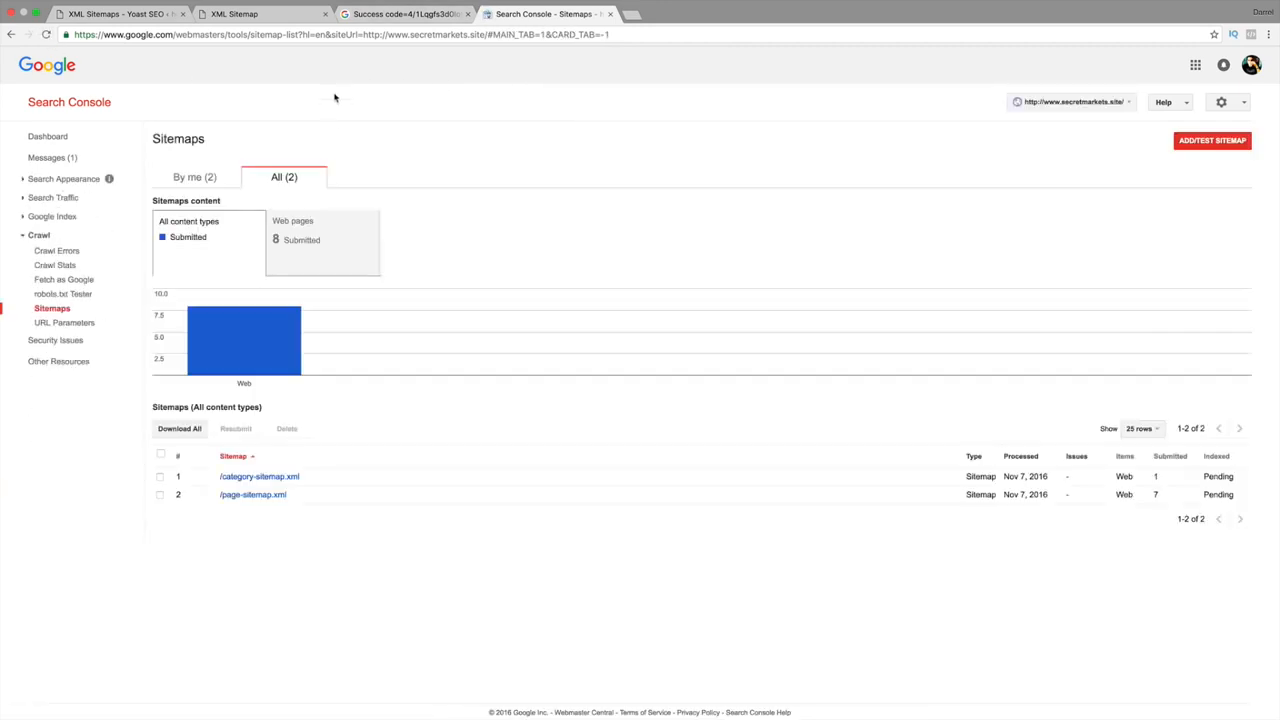
# Copy the post-sitemap.xml name from the sitemap index.
pyautogui.click(370, 13)
pyautogui.click(220, 15)
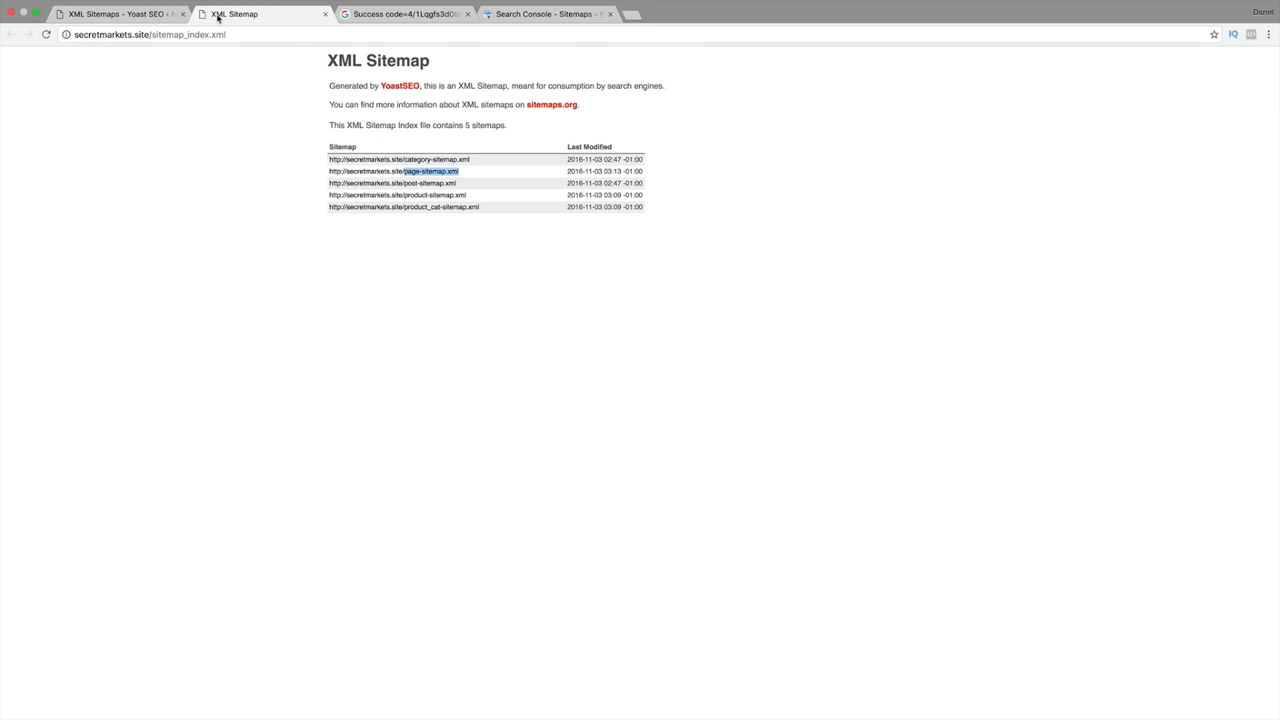
pyautogui.moveTo(460, 184); pyautogui.dragTo(404, 184)
pyautogui.rightClick(410, 184)
pyautogui.click(432, 262)
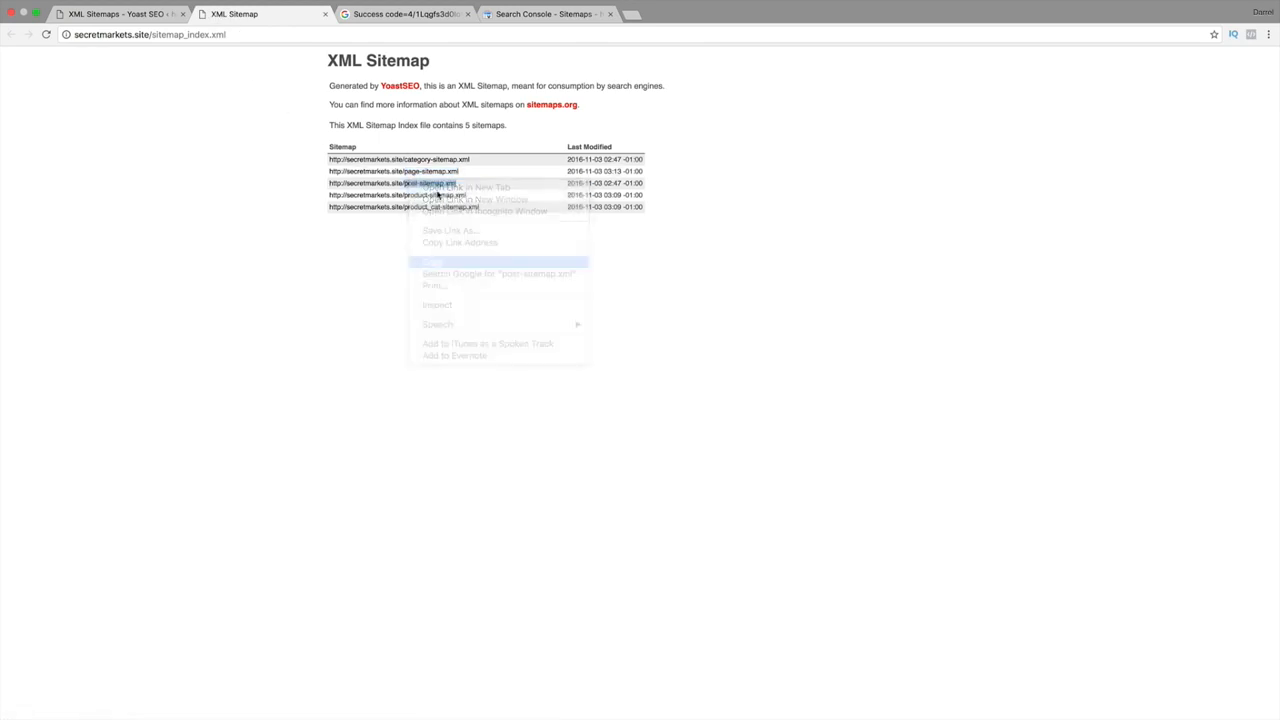
pyautogui.click(531, 17)
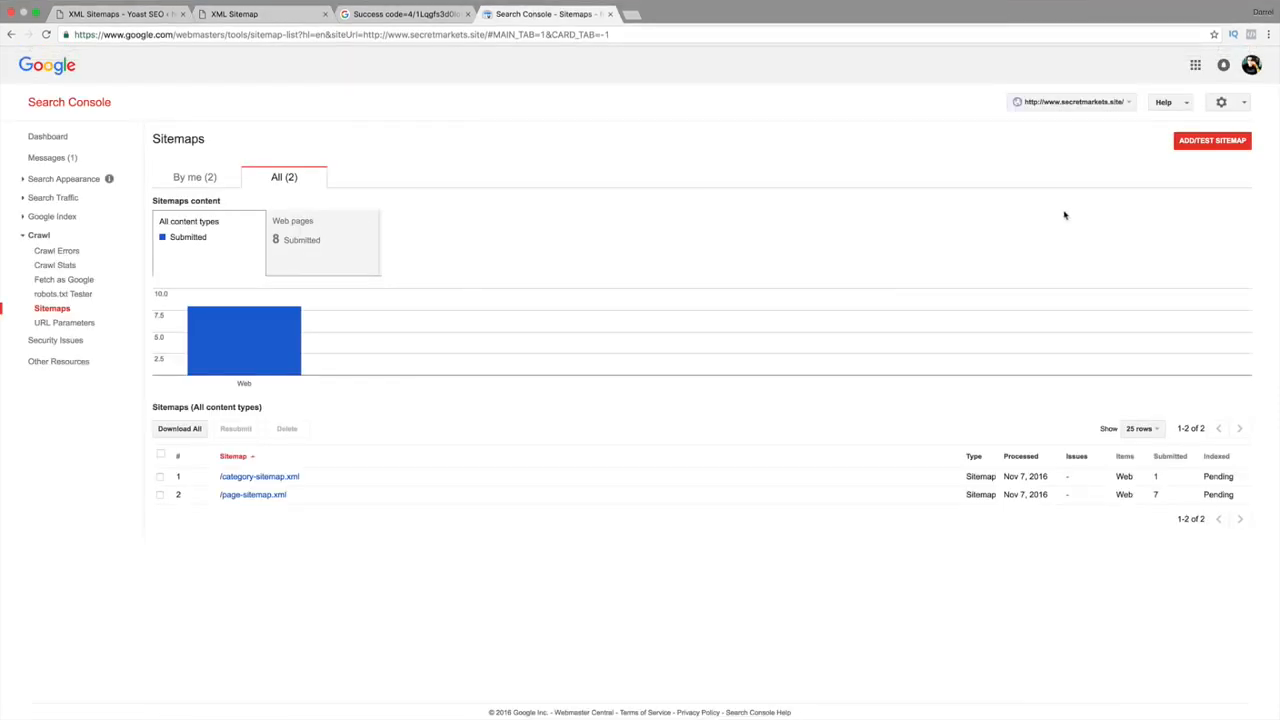
# Submit post-sitemap.xml, refresh the sitemap list, and close the sitemap index tab.
pyautogui.click(1200, 144)
pyautogui.rightClick(1157, 180)
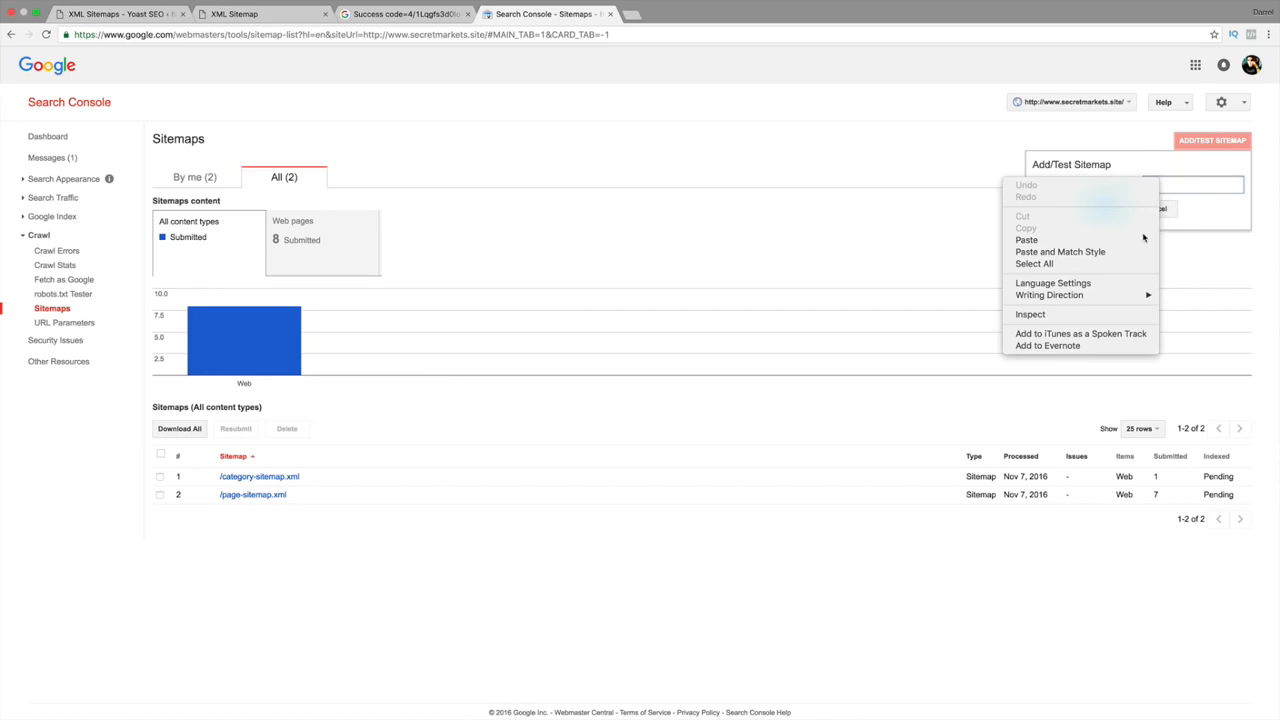
pyautogui.click(1140, 240)
pyautogui.click(1114, 212)
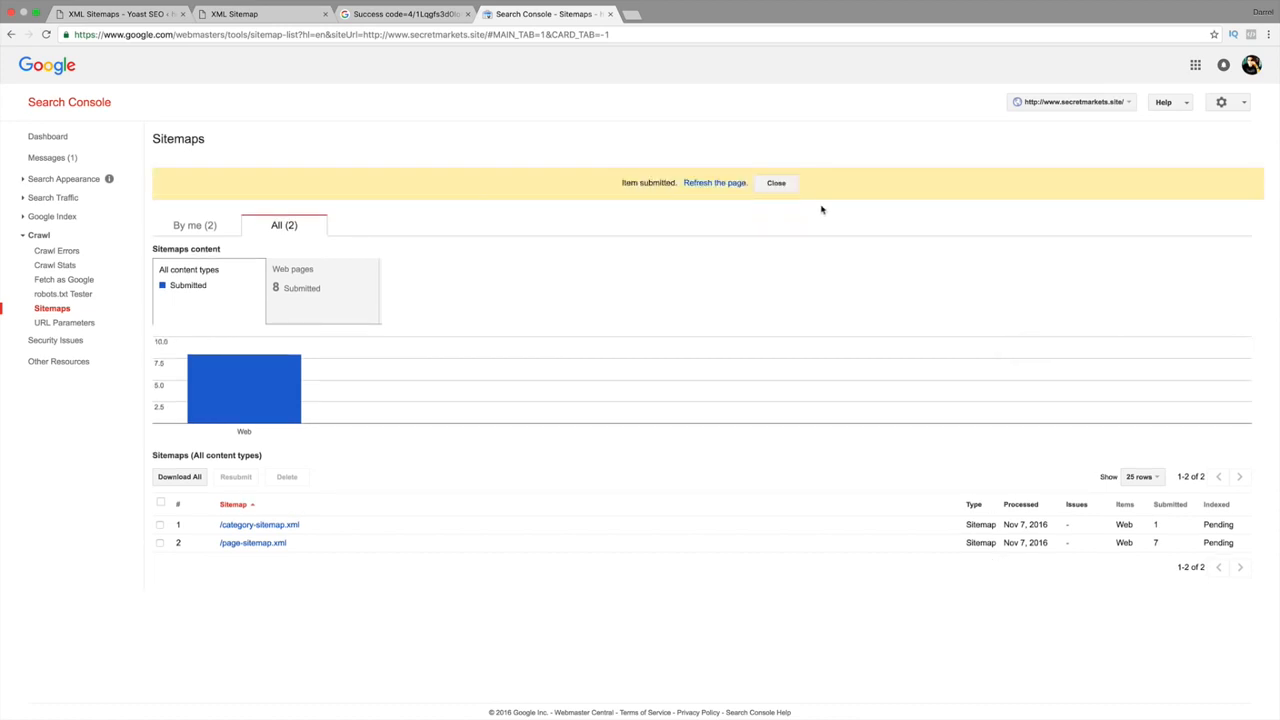
pyautogui.click(740, 183)
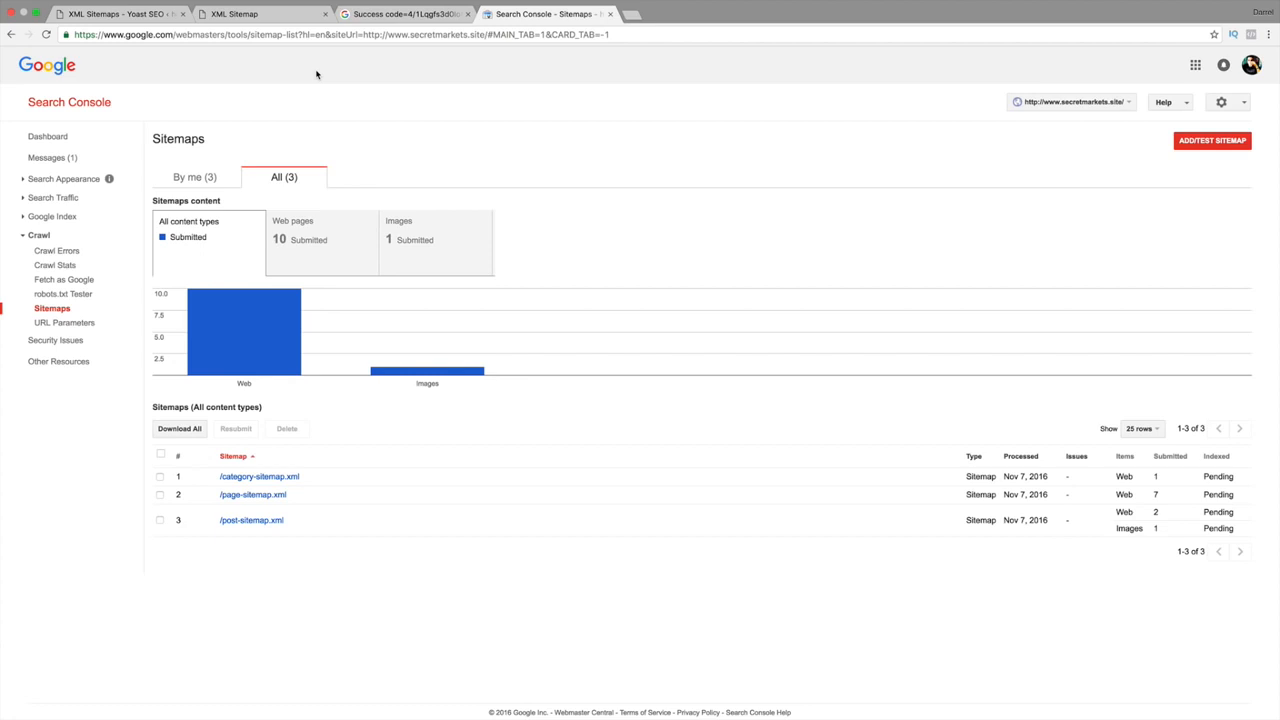
pyautogui.click(274, 20)
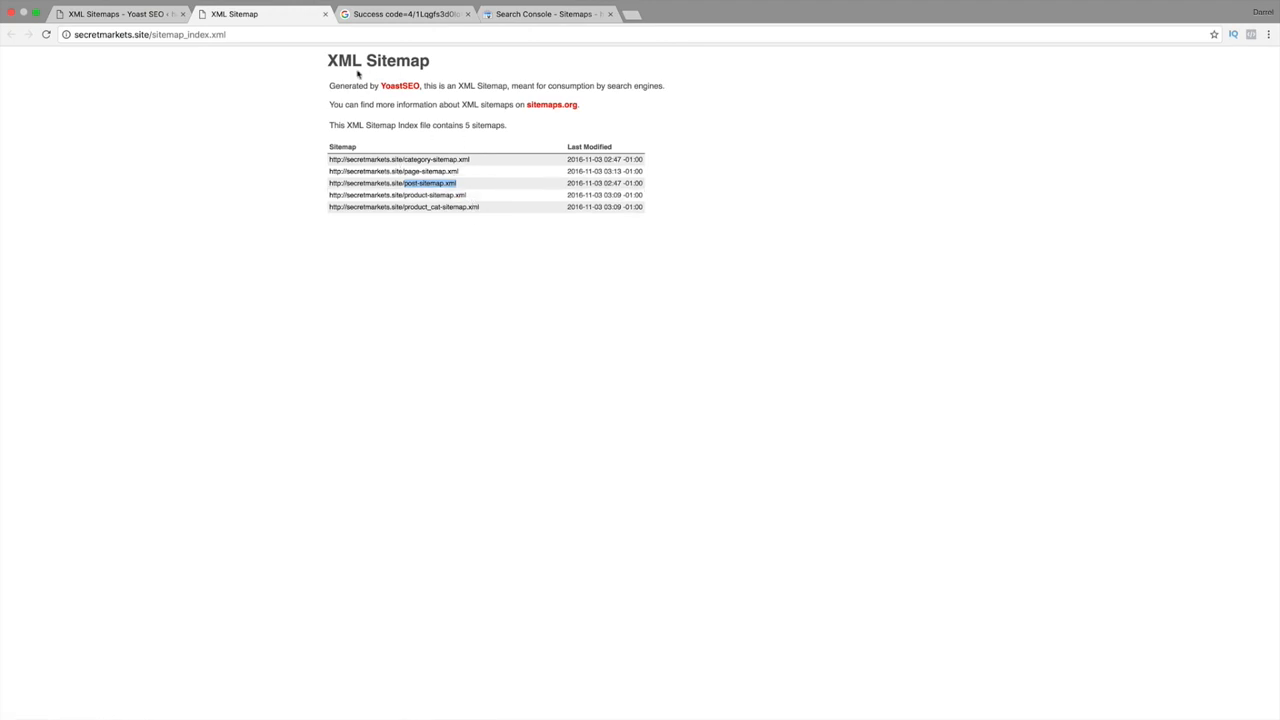
pyautogui.click(324, 14)
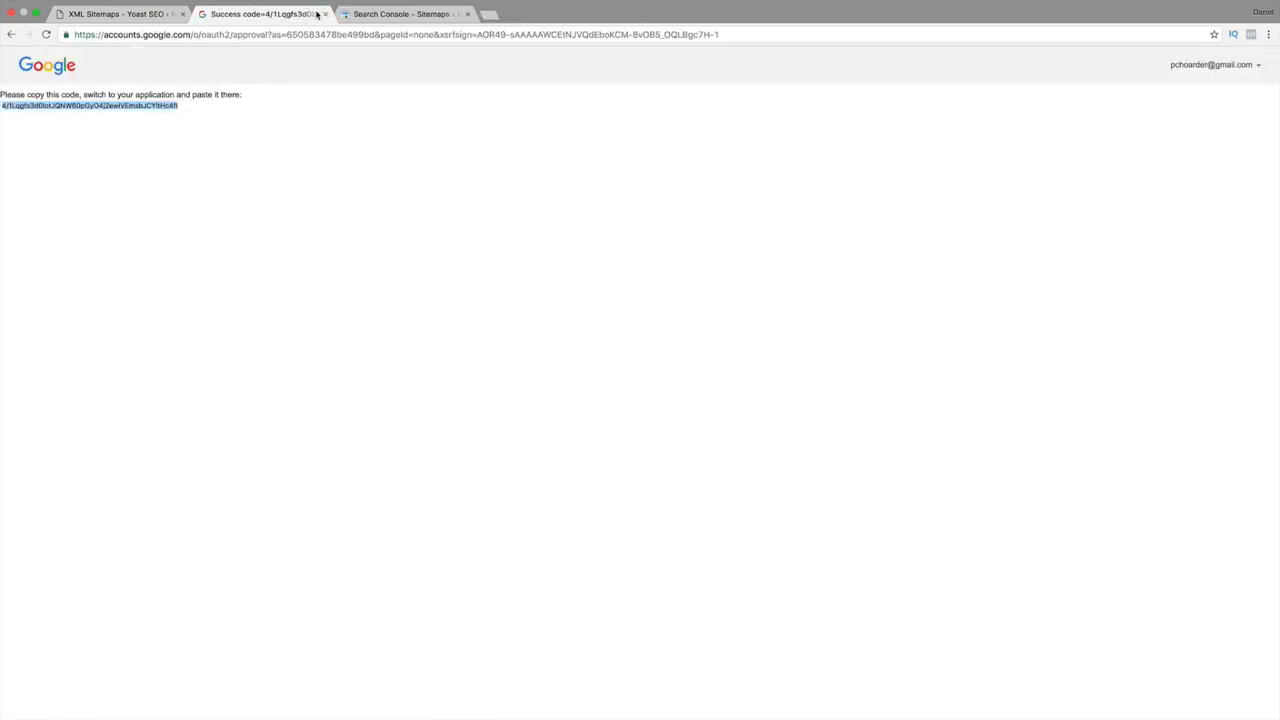
# Close the Google authorization-code tab and go to Yoast SEO's Advanced settings.
pyautogui.click(324, 14)
pyautogui.click(115, 14)
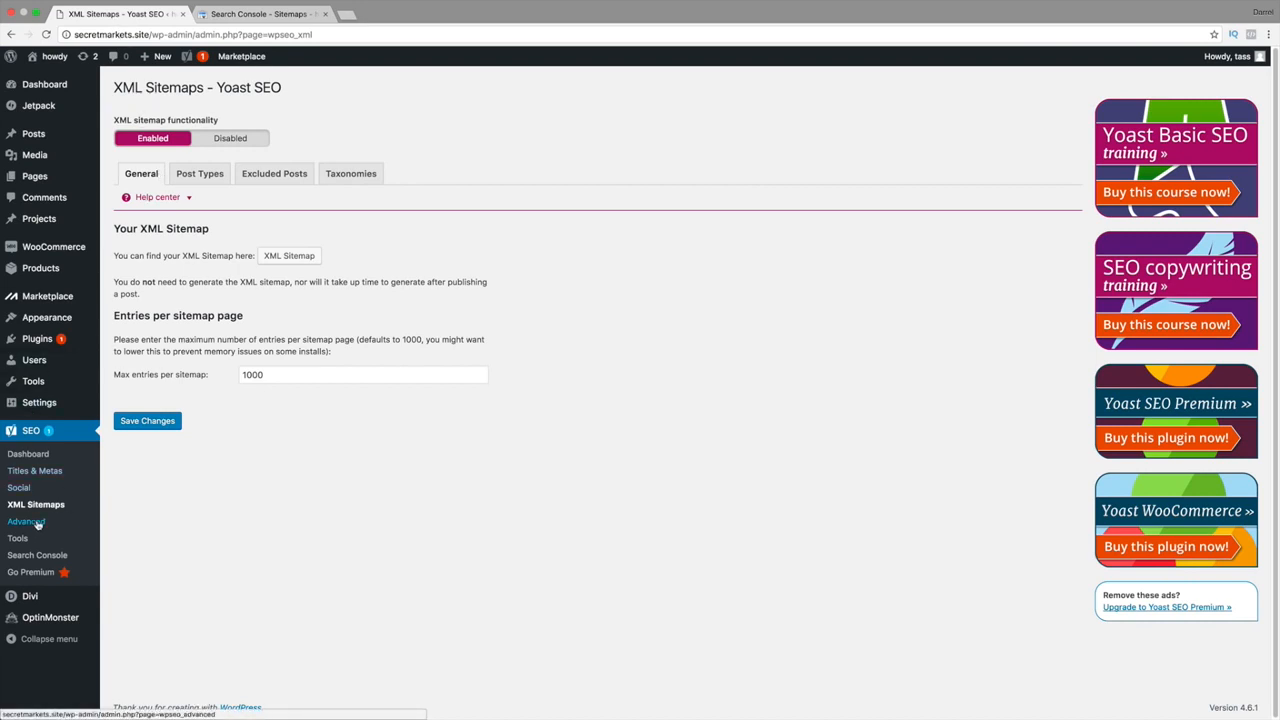
pyautogui.click(26, 521)
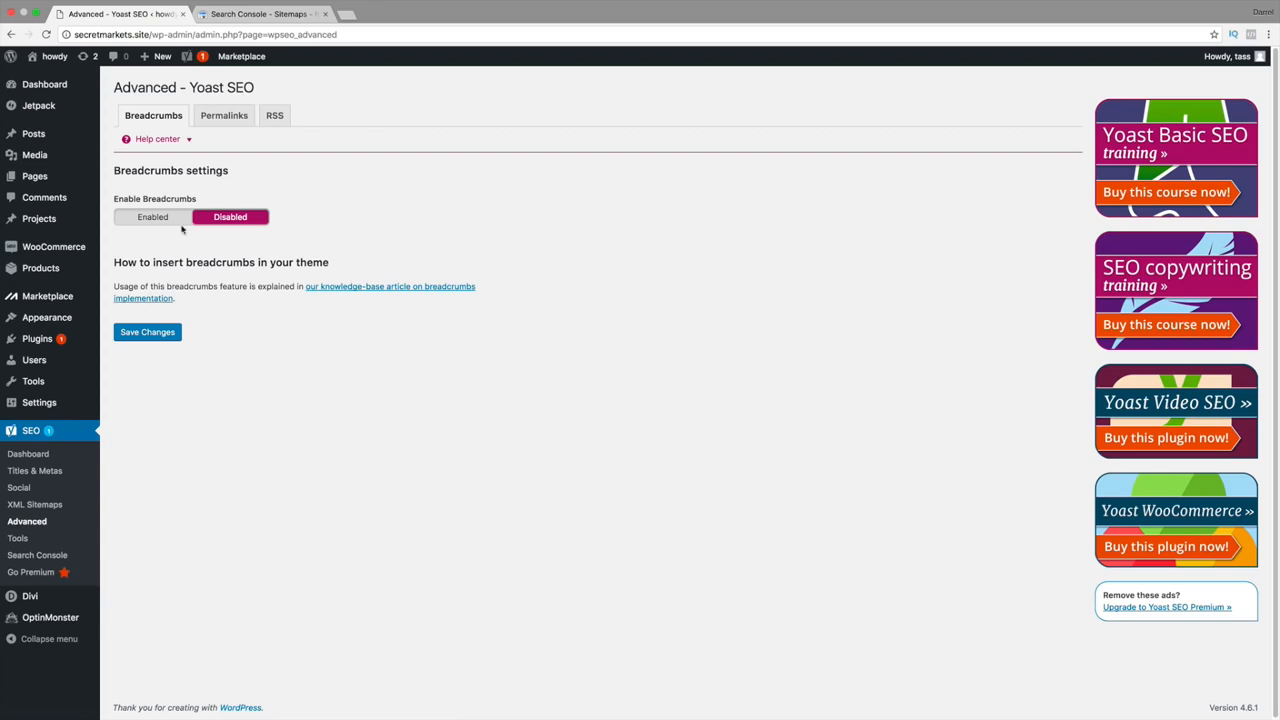
# Enable Yoast breadcrumbs and review the » separator, Home anchor text and related fields.
pyautogui.click(163, 218)
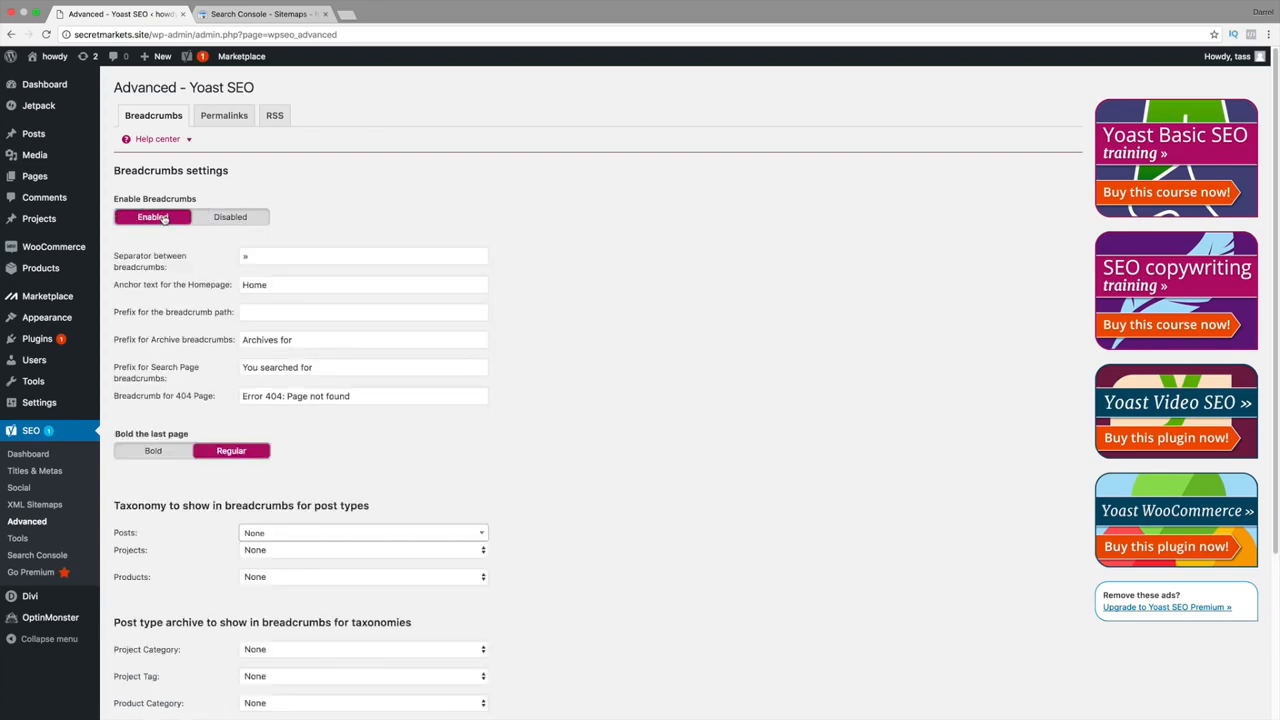
pyautogui.moveTo(265, 259); pyautogui.dragTo(231, 262)
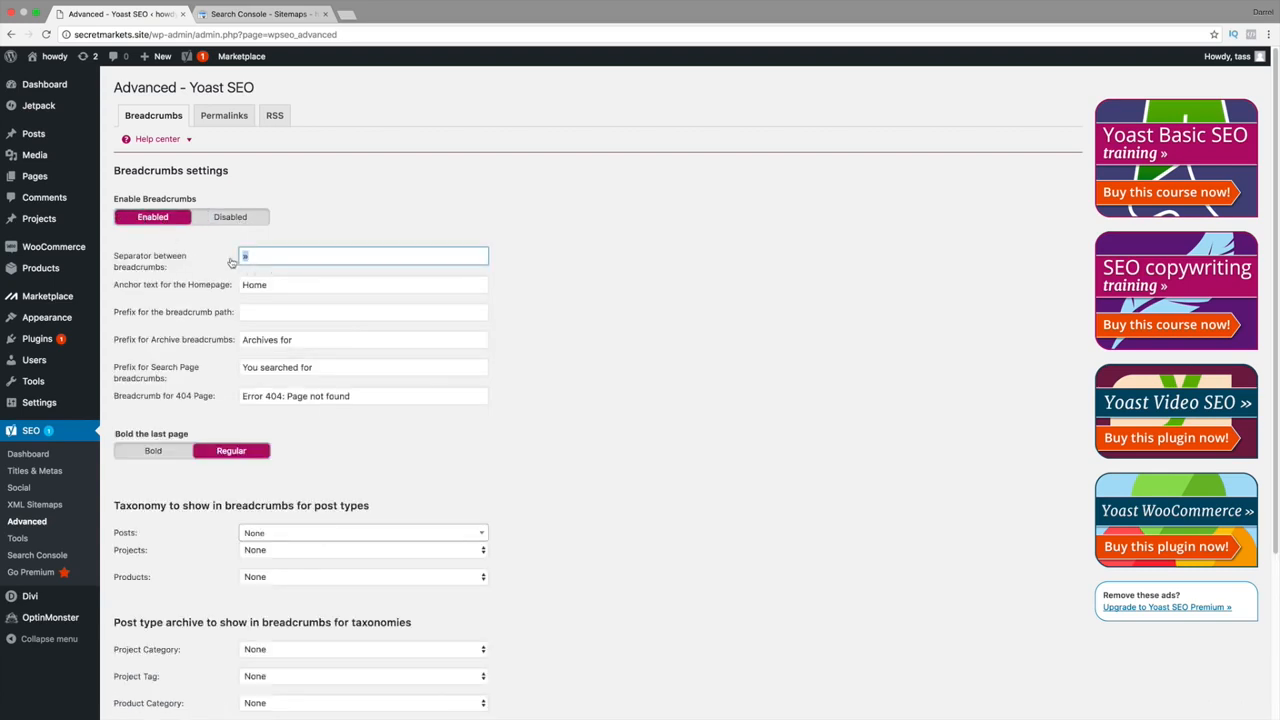
pyautogui.click(250, 257)
pyautogui.scroll(-1, 300, 229)
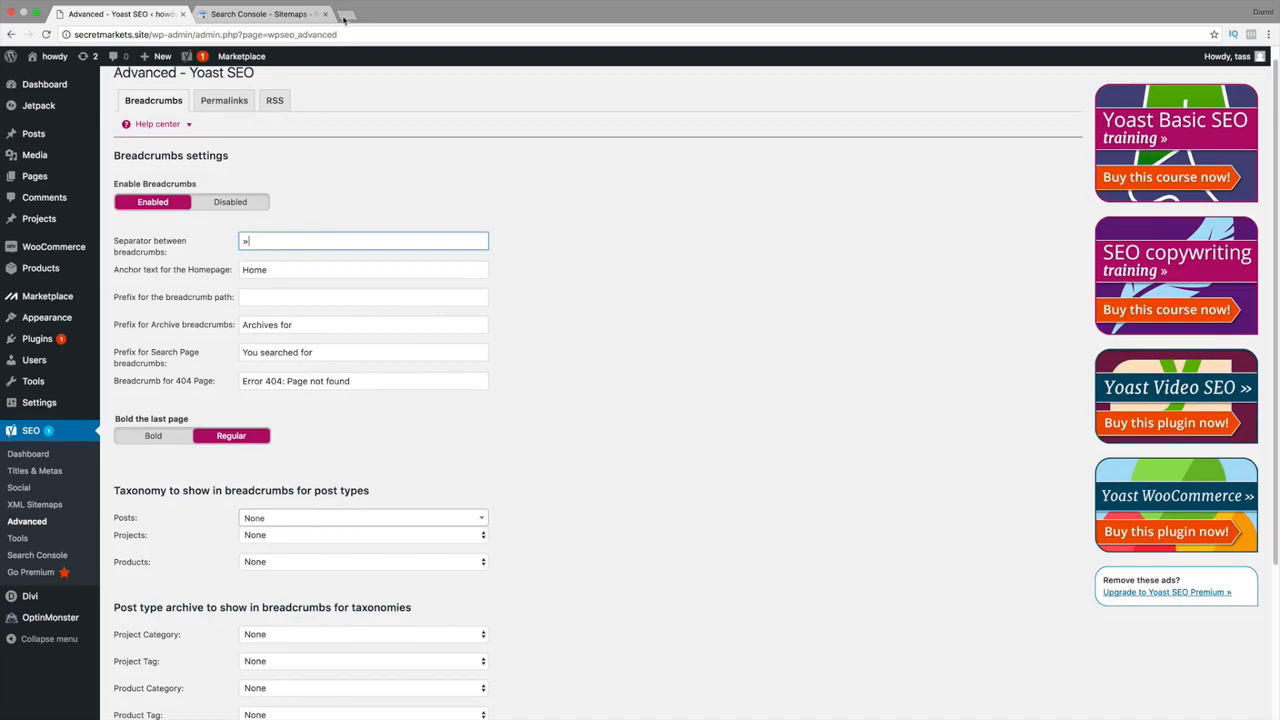
# In a new tab, search Google for 'wp beginner' and skim the results.
pyautogui.click(346, 14)
pyautogui.write('google.com')
pyautogui.press('Return')
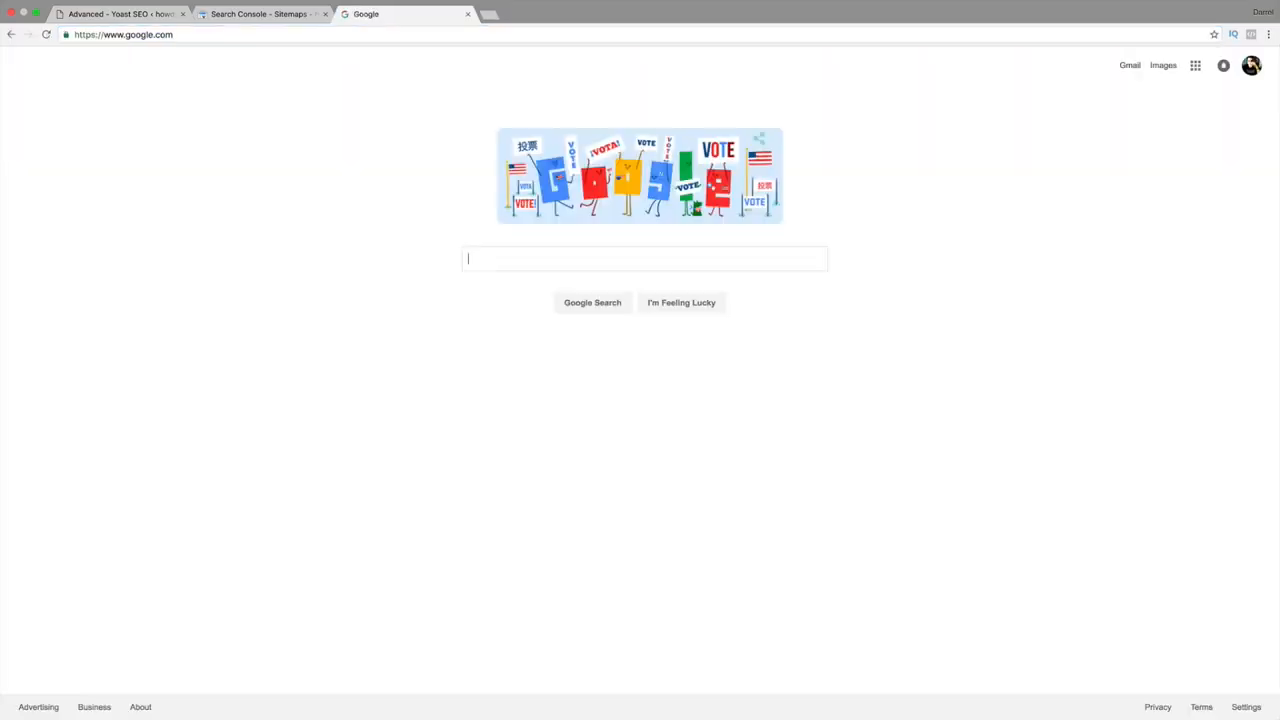
pyautogui.write('wp bei')
pyautogui.press('BackSpace')
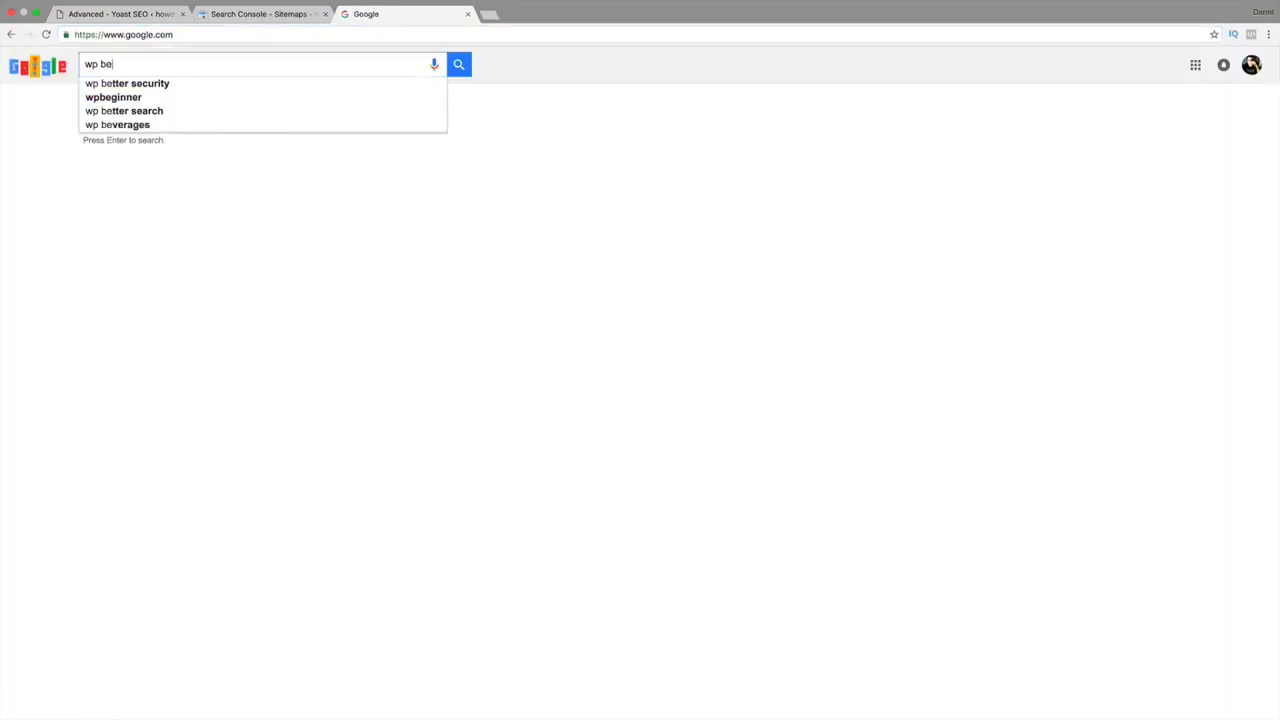
pyautogui.write('ginner')
pyautogui.press('Return')
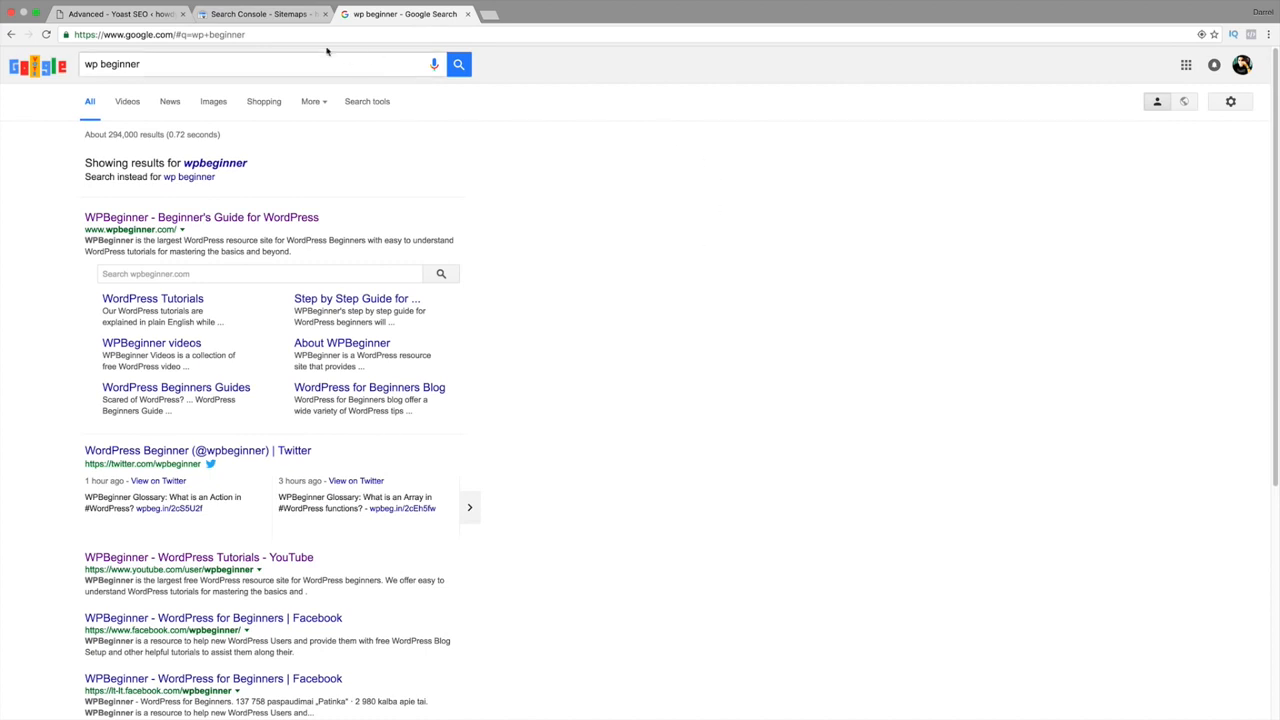
pyautogui.scroll(-5, 416, 206)
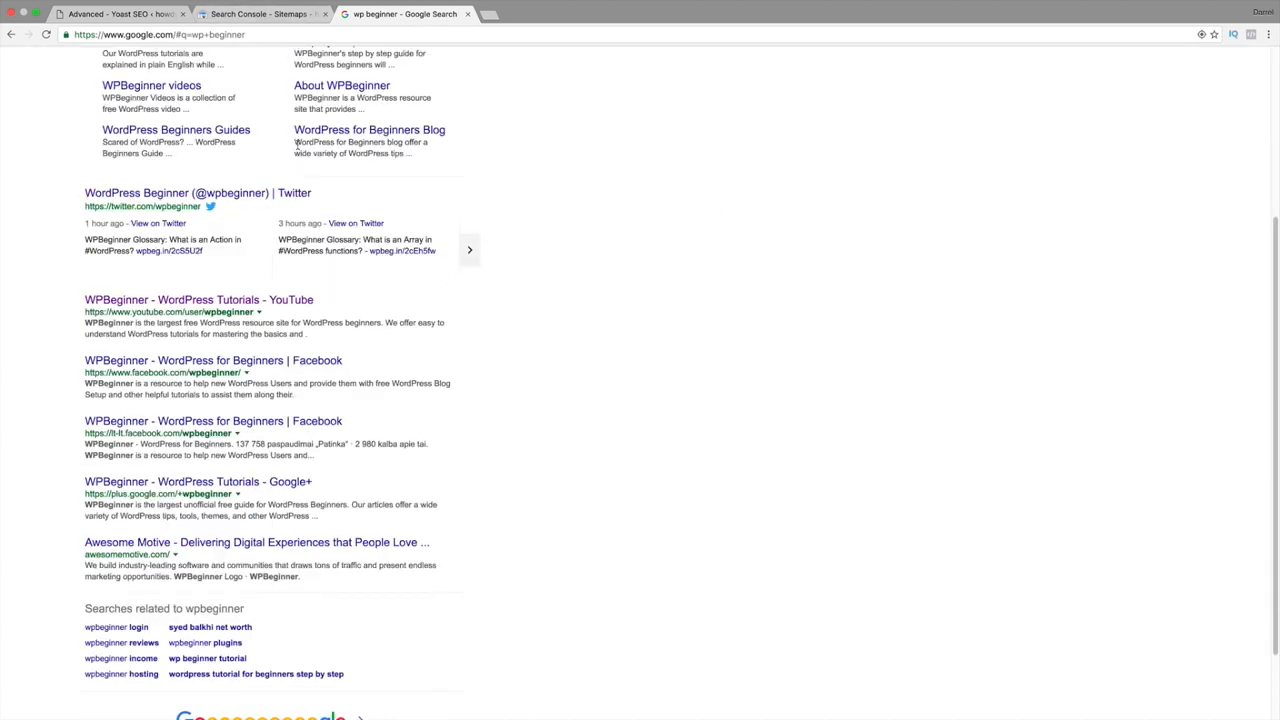
pyautogui.scroll(5, 280, 110)
# Search Google for the presenter's name, then return to the Yoast Advanced settings.
pyautogui.tripleClick(260, 58)
pyautogui.write('darrel ')
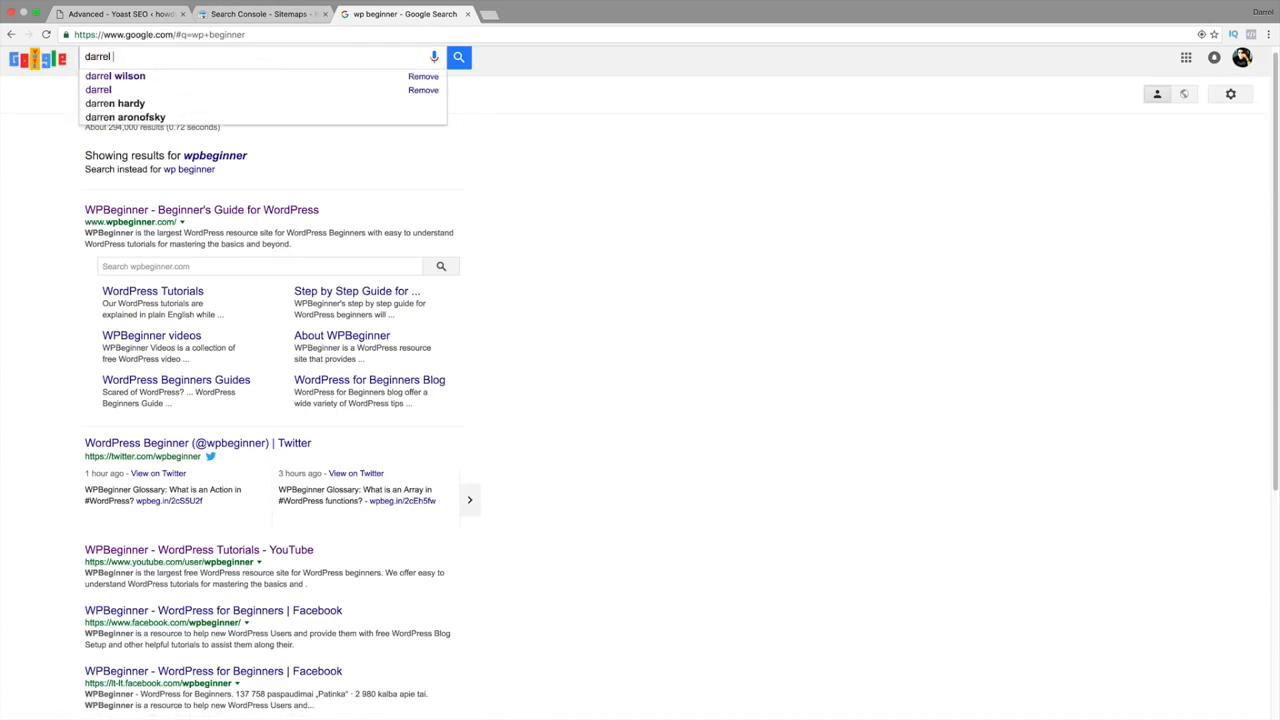
pyautogui.write('wilson')
pyautogui.press('Return')
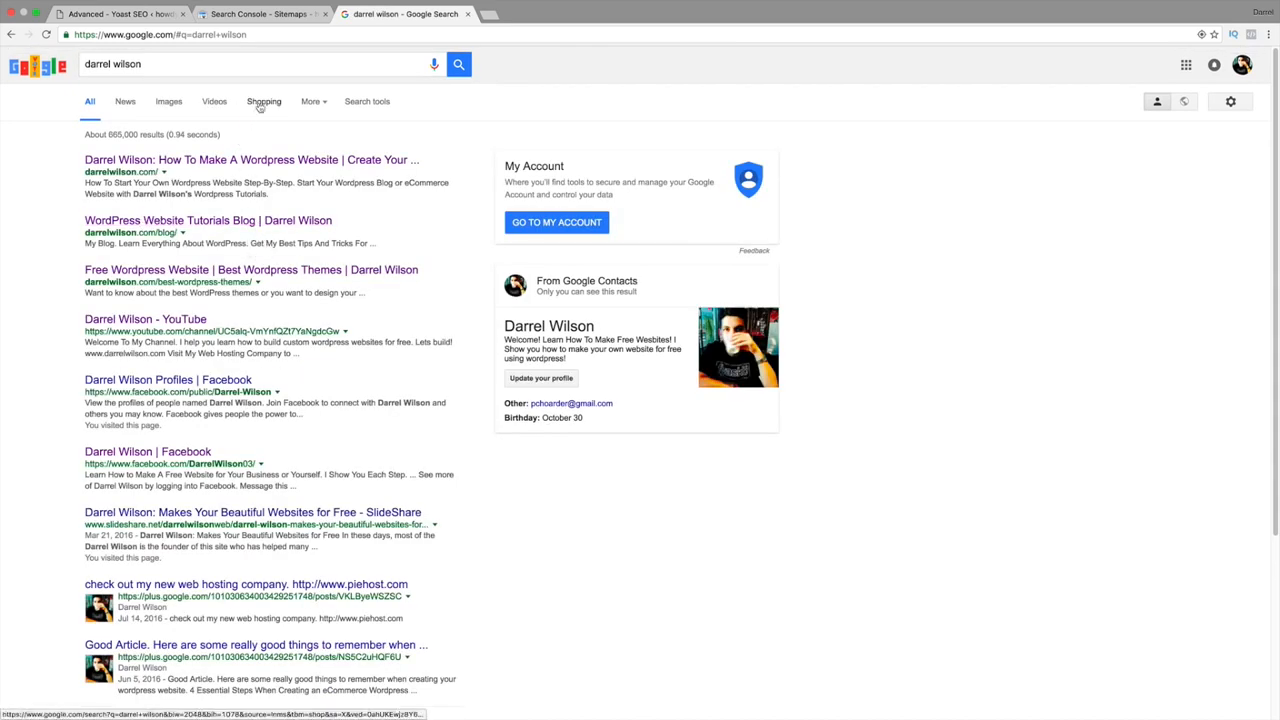
pyautogui.click(250, 14)
pyautogui.click(130, 14)
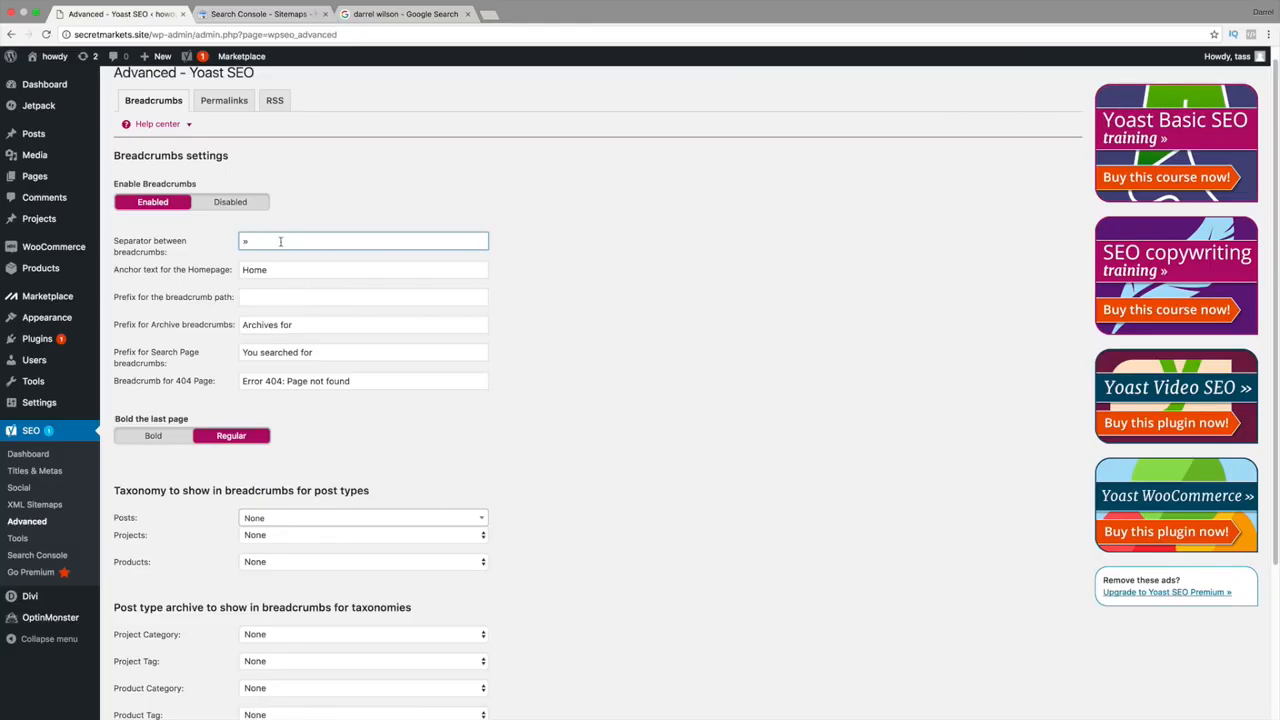
# Switch Yoast's Enable Breadcrumbs option back to Disabled.
pyautogui.moveTo(281, 242); pyautogui.dragTo(237, 243)
pyautogui.click(236, 205)
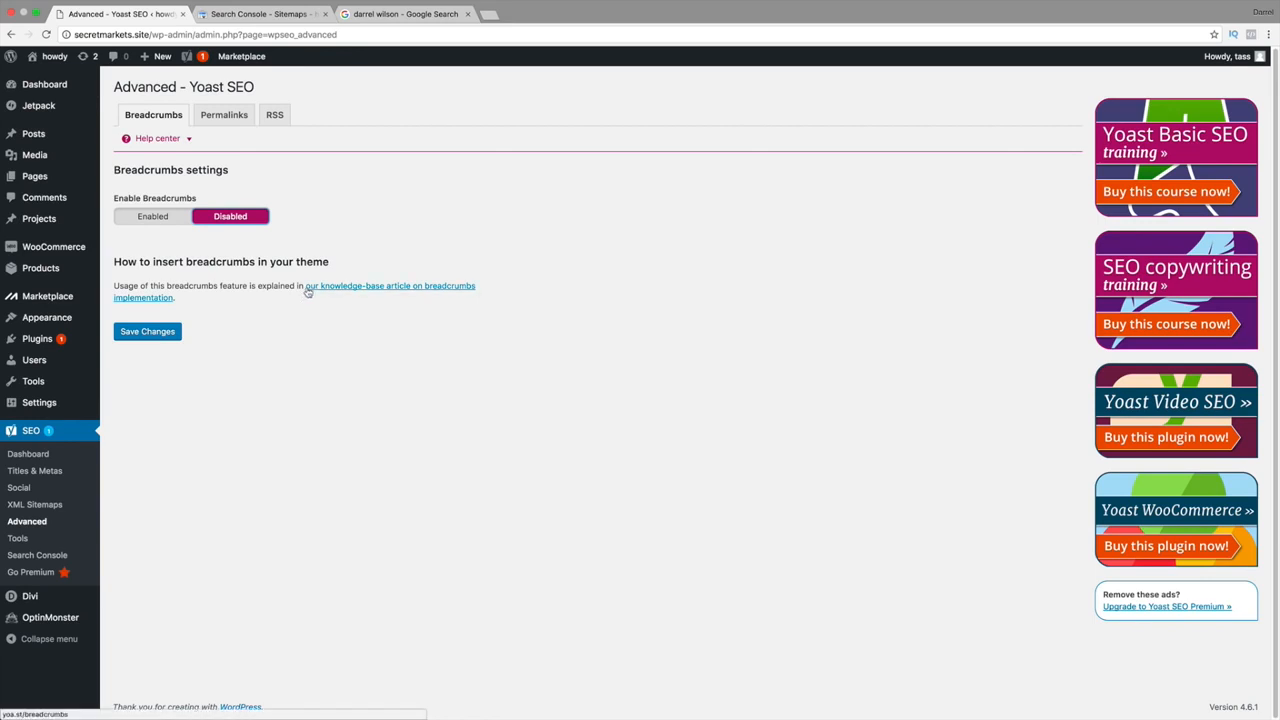
# Open and skim the 'Implement Yoast SEO breadcrumbs' article, then return to Advanced settings.
pyautogui.click(307, 288)
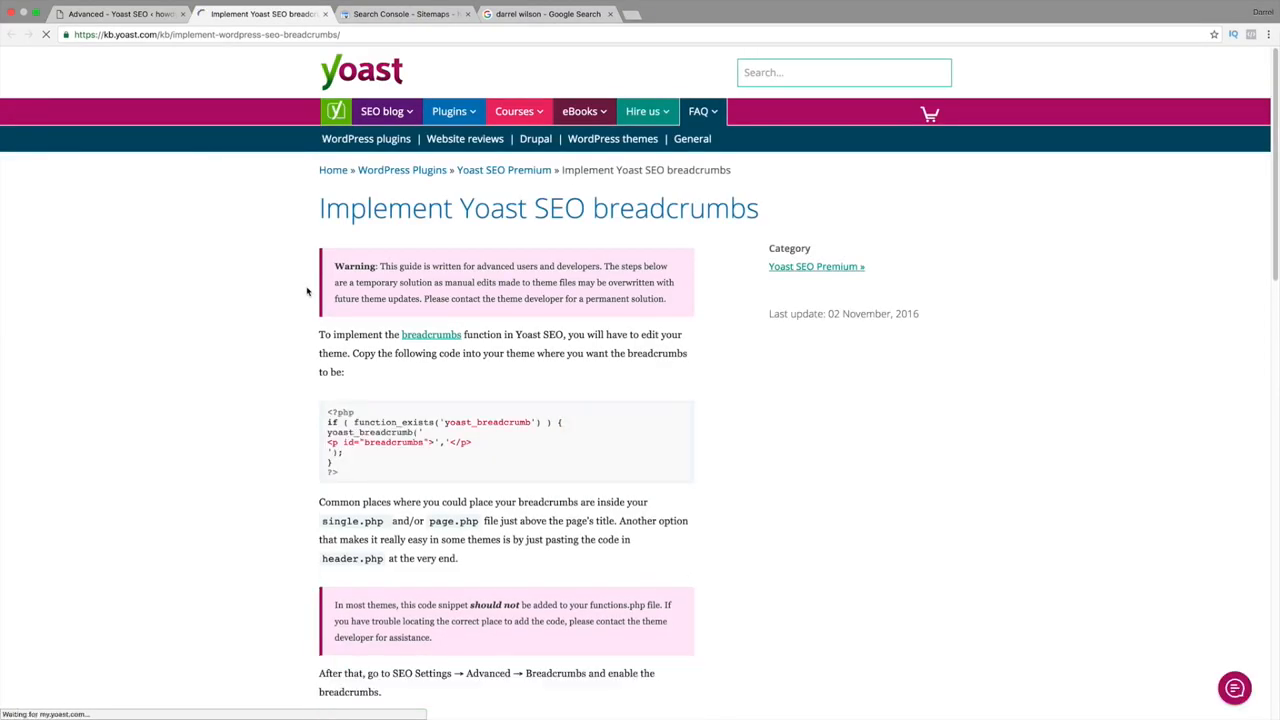
pyautogui.scroll(-2, 405, 443)
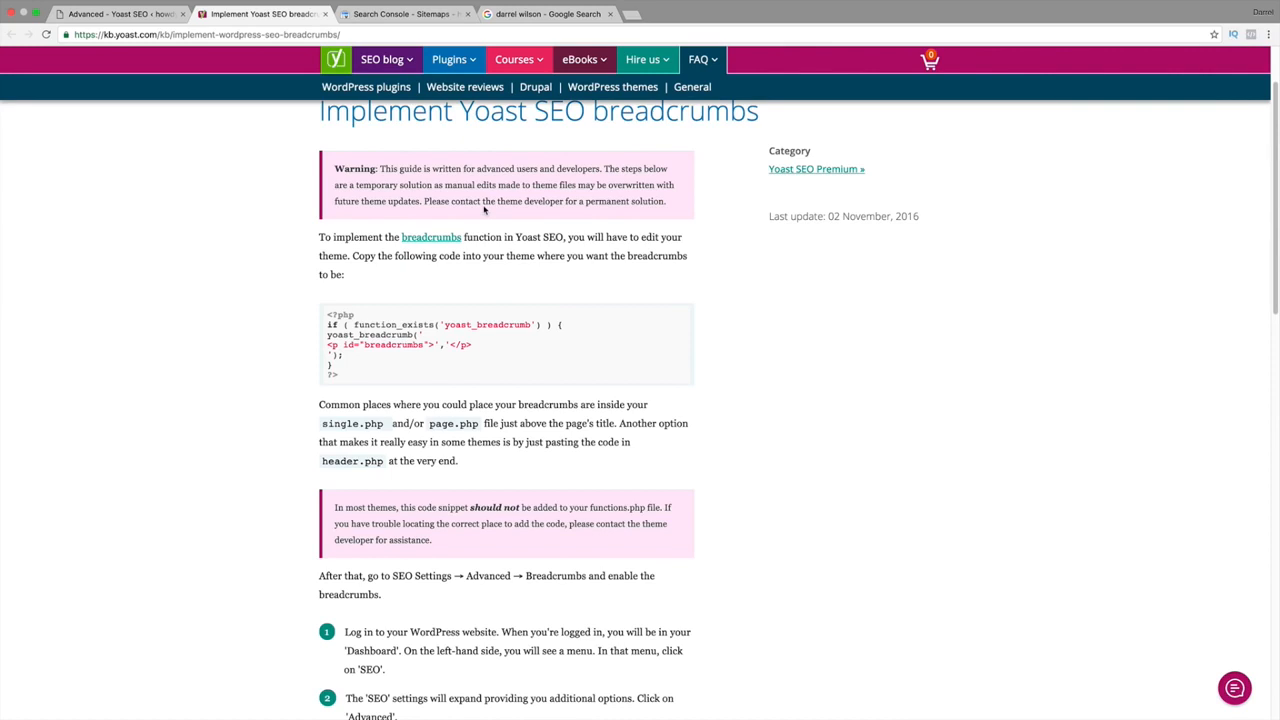
pyautogui.click(150, 16)
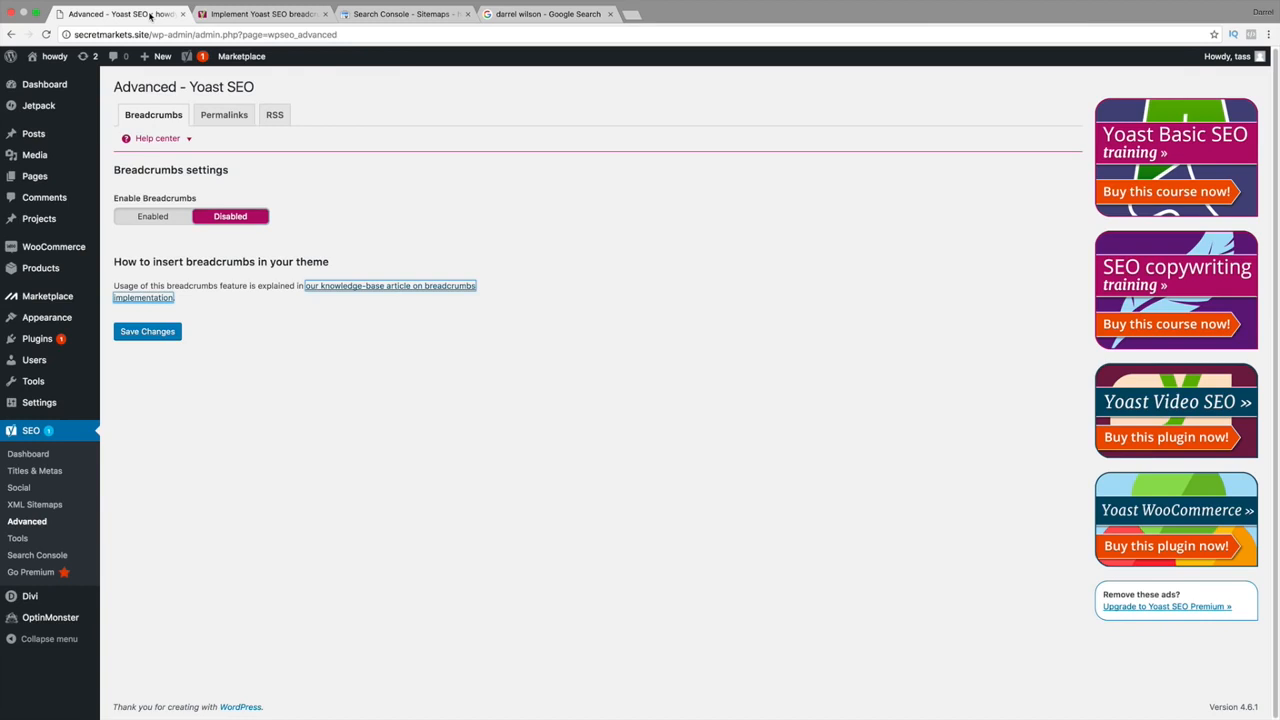
# Review Yoast's Permalinks options (stop words removed, redirects off) and open a blank tab.
pyautogui.click(240, 116)
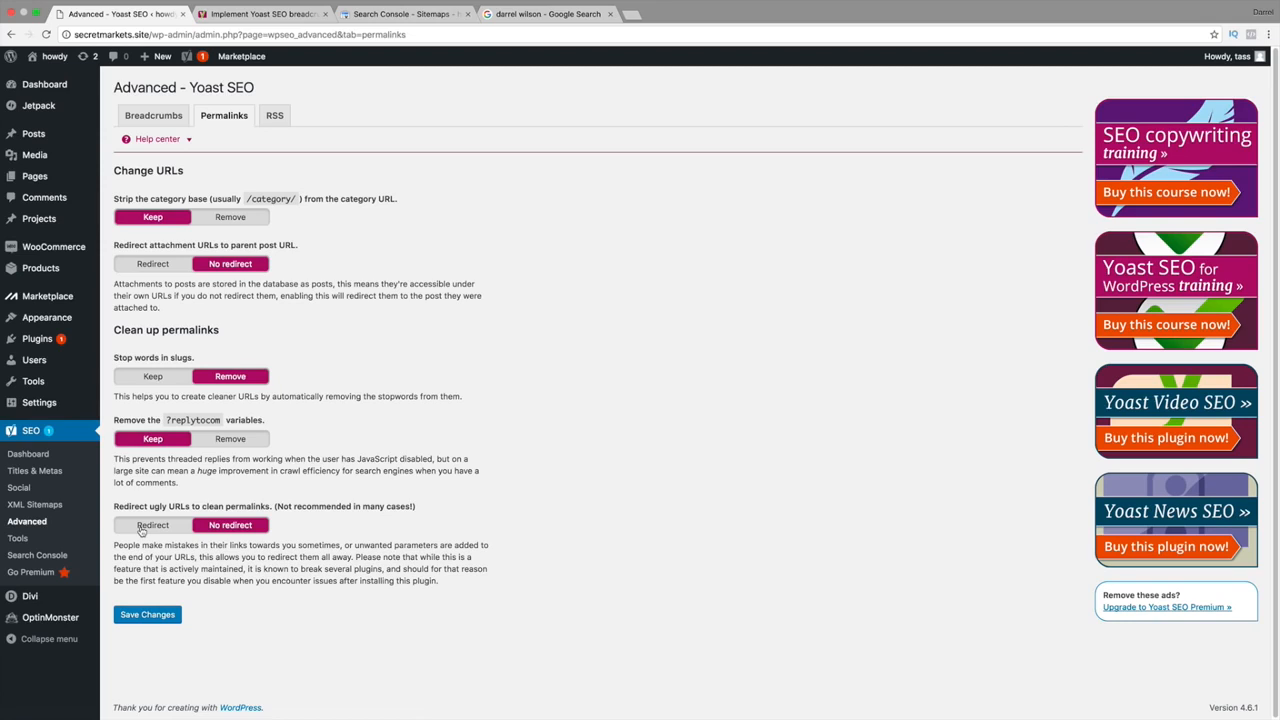
pyautogui.click(631, 14)
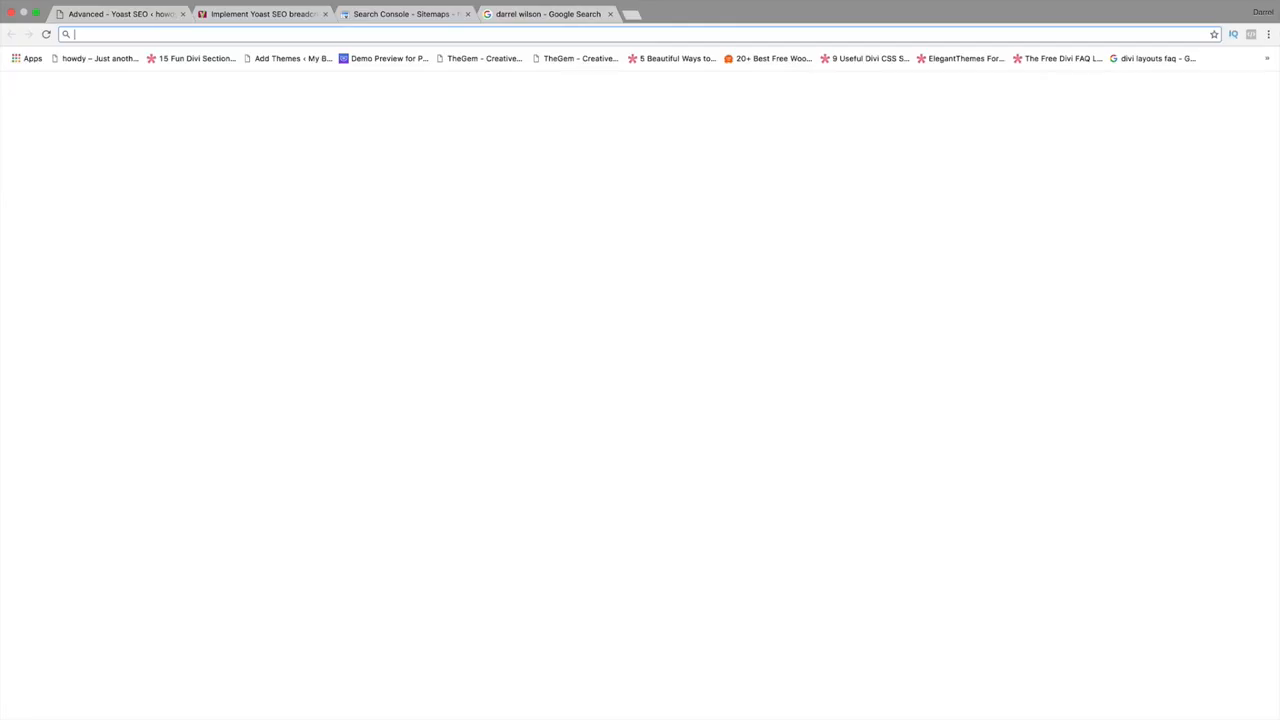
# Open secretmarkets.site's Shop page in the new tab, then set Redirect ugly URLs to Redirect.
pyautogui.write('secretmarkets.us')
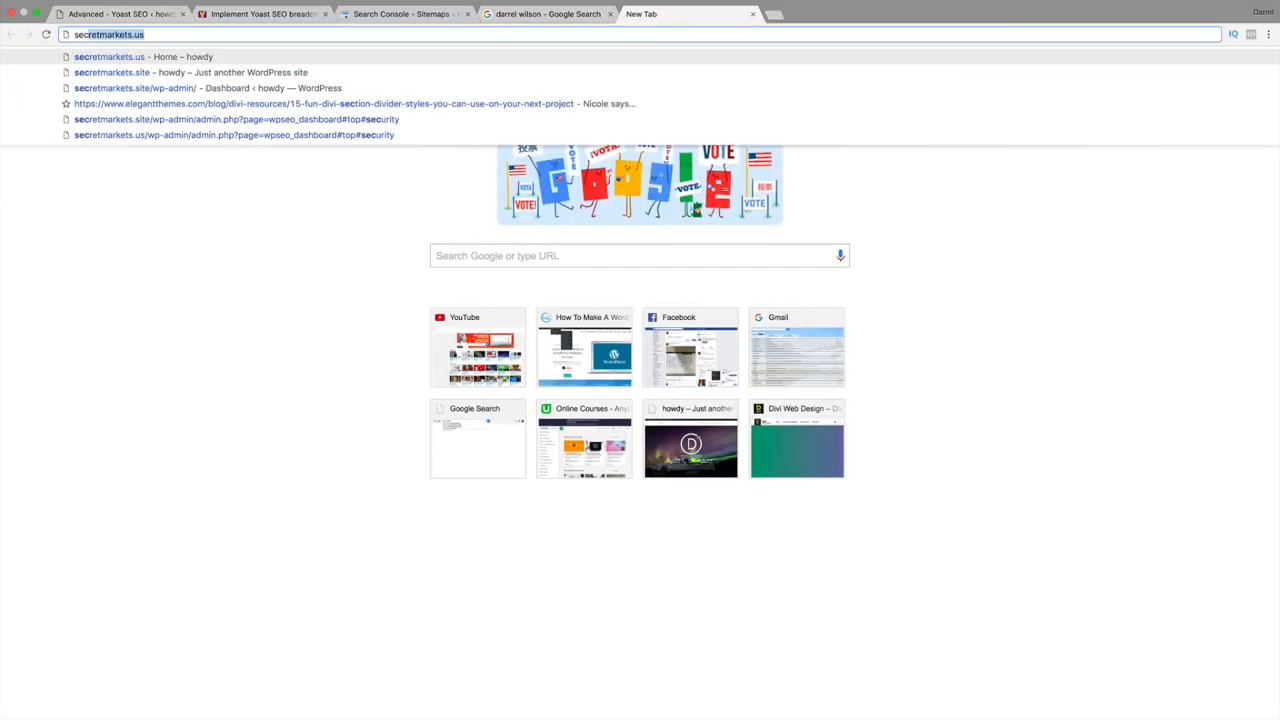
pyautogui.press('Return')
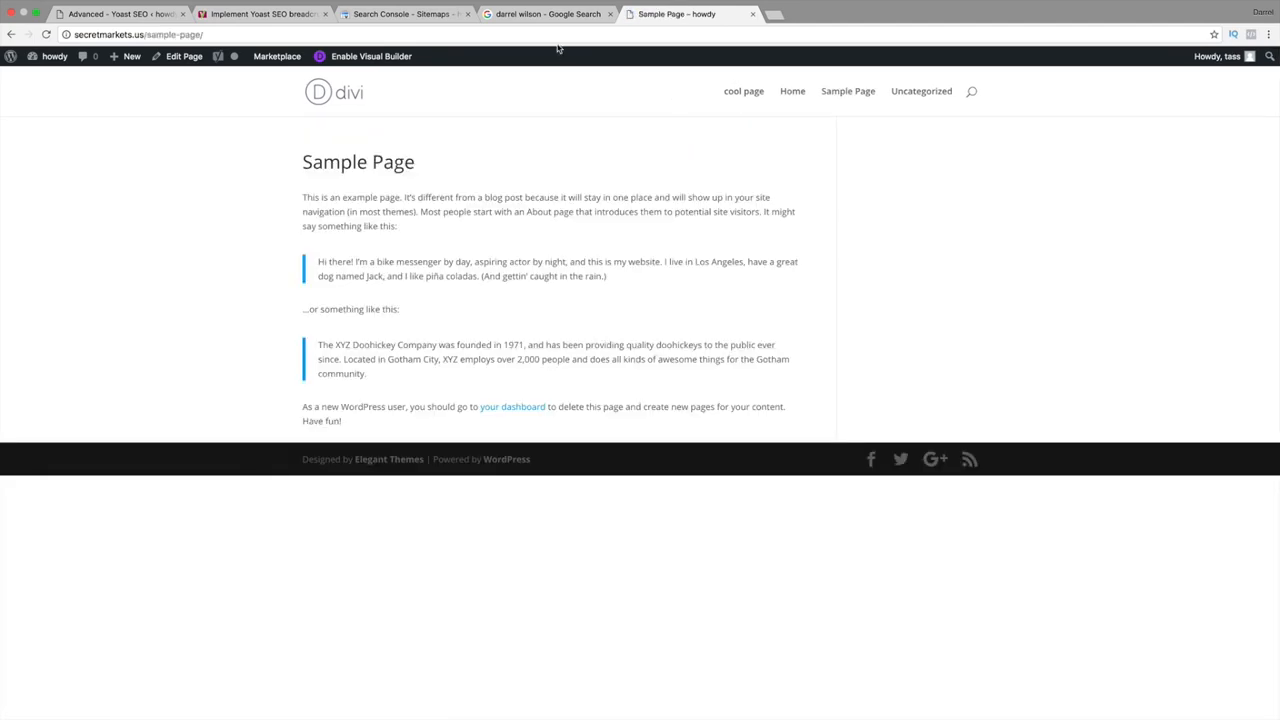
pyautogui.press('super+l')
pyautogui.write('se')
pyautogui.press('Down')
pyautogui.press('Down')
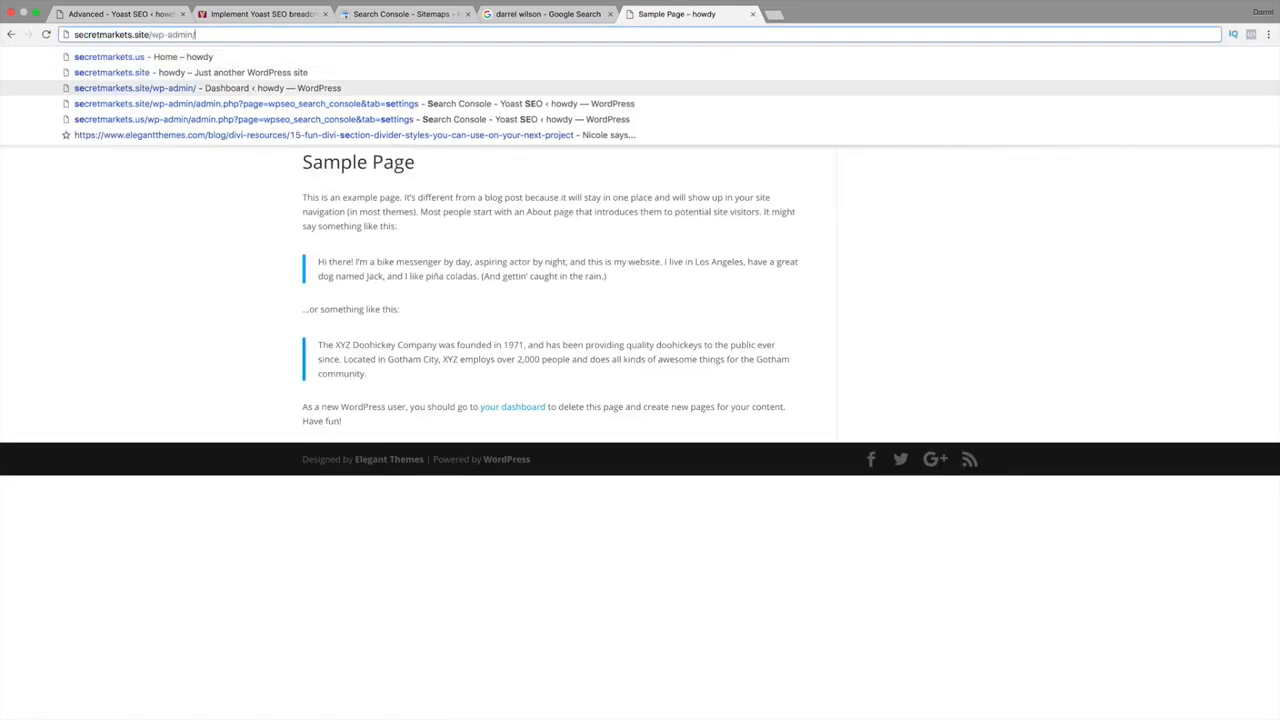
pyautogui.press('Up')
pyautogui.press('Return')
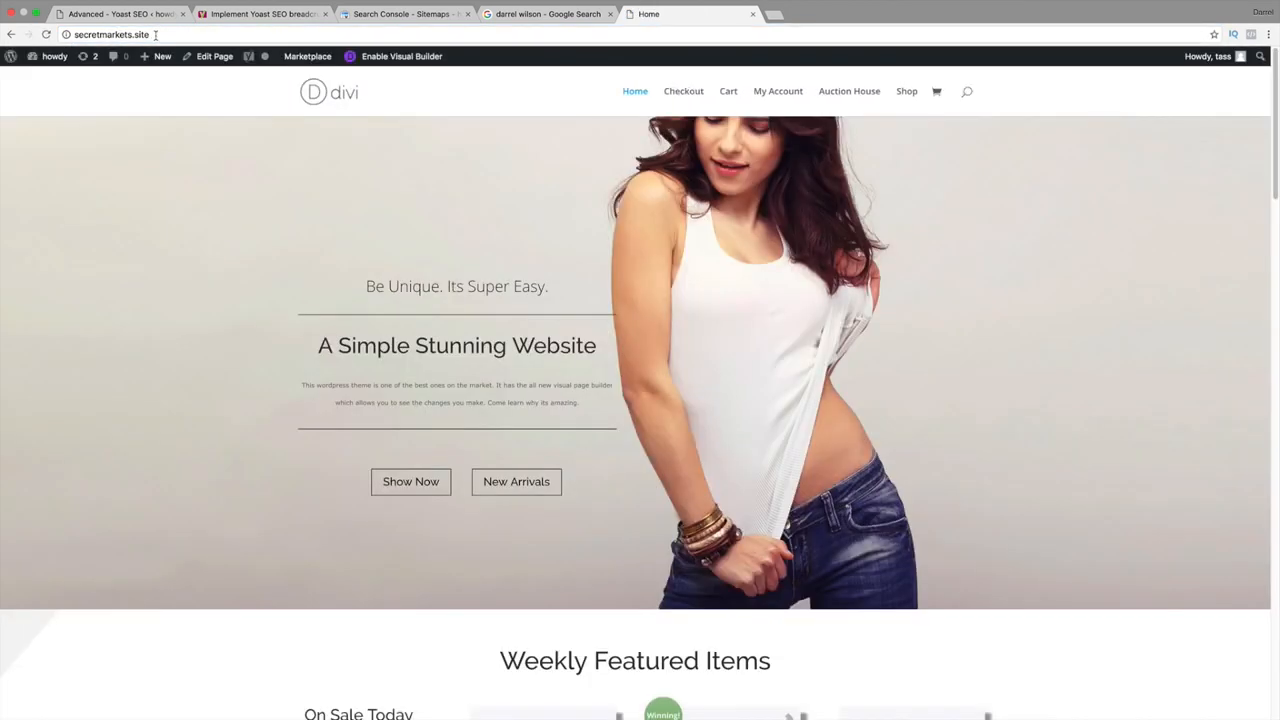
pyautogui.moveTo(156, 50)
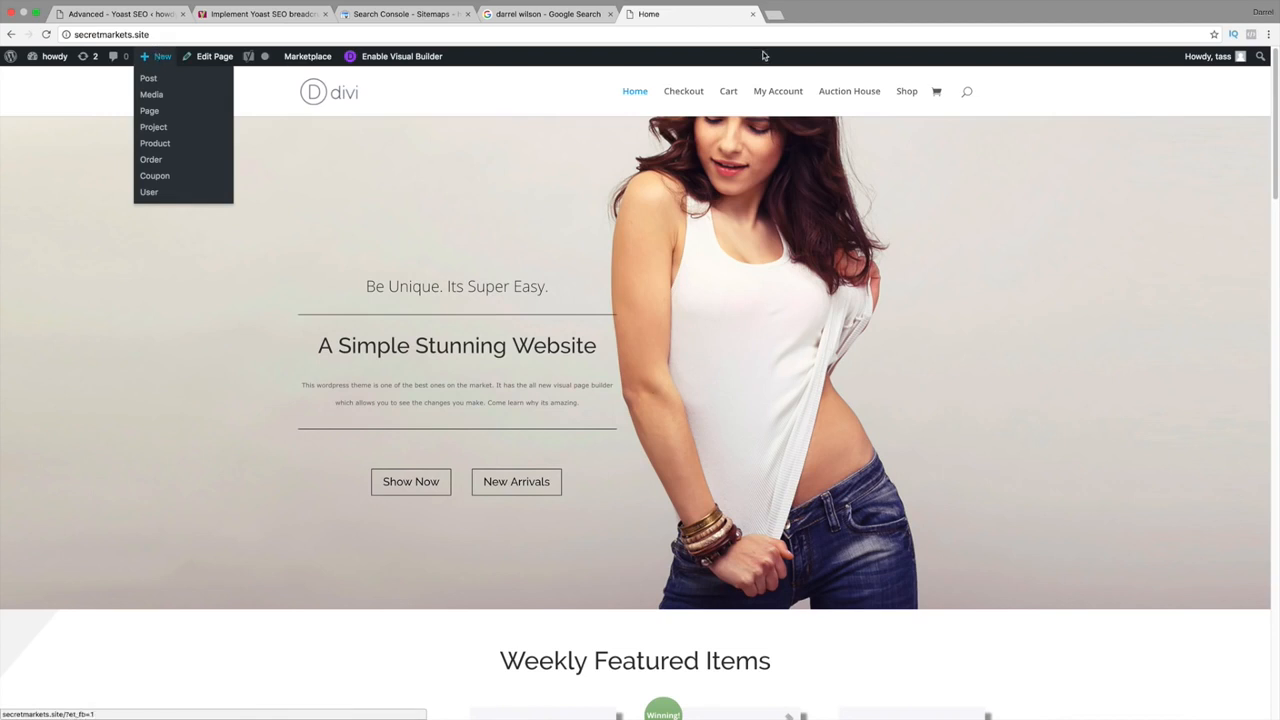
pyautogui.click(898, 95)
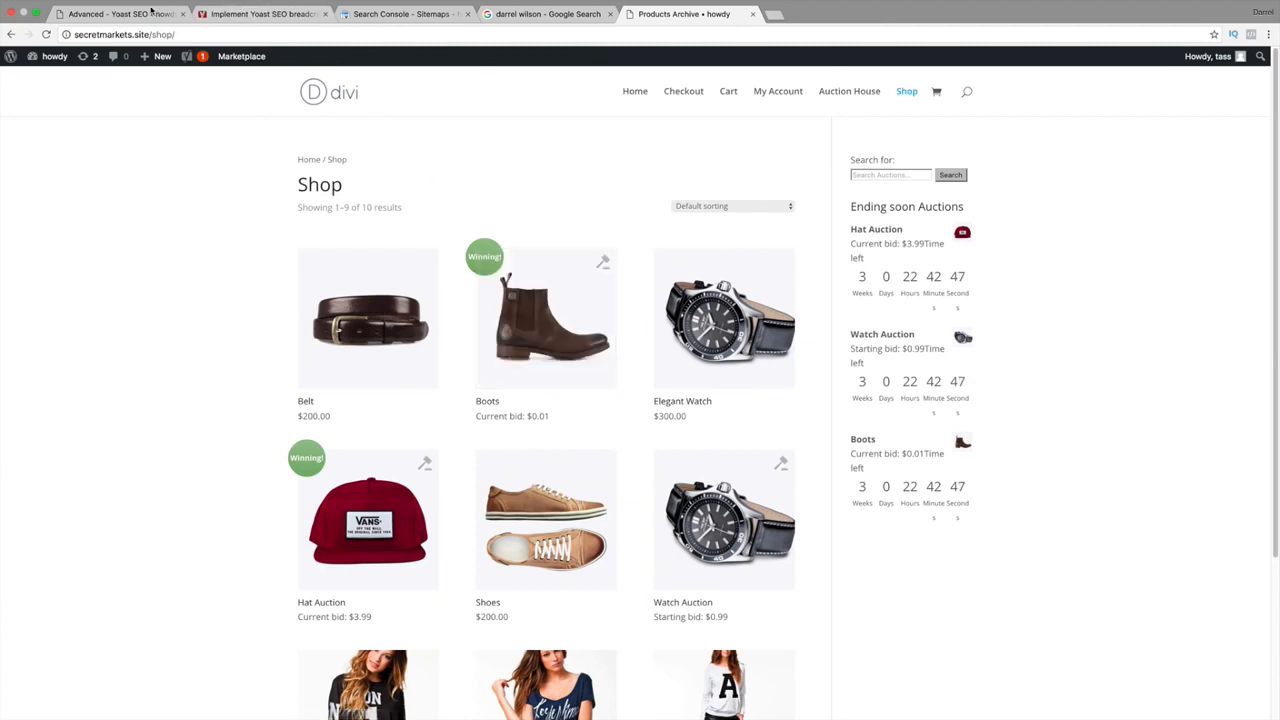
pyautogui.click(157, 13)
pyautogui.click(152, 525)
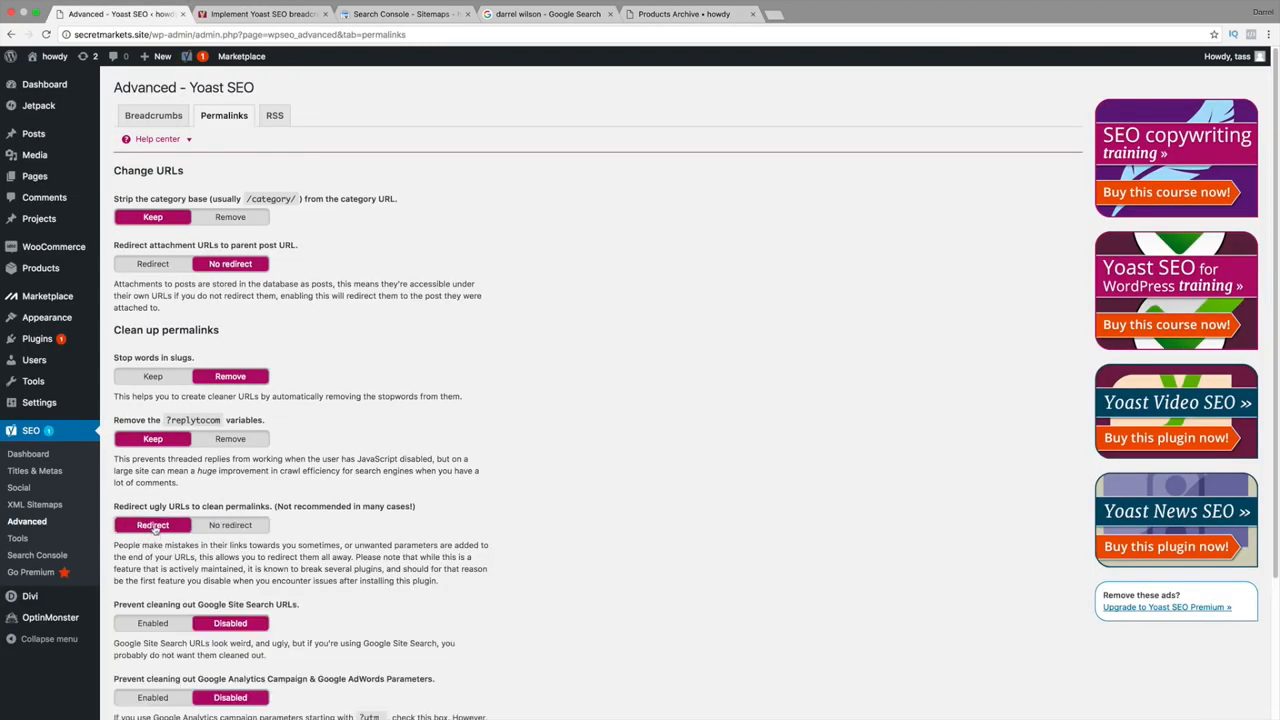
pyautogui.scroll(-3, 260, 526)
pyautogui.scroll(-2, 268, 515)
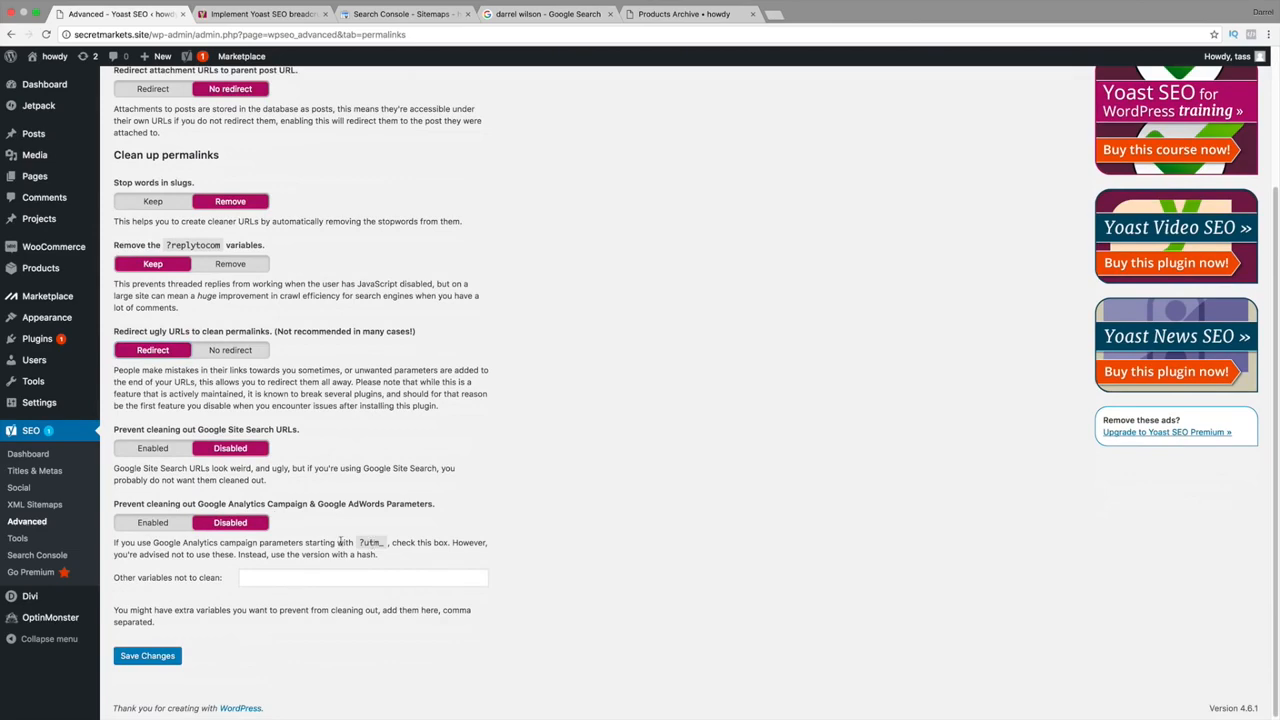
pyautogui.click(700, 14)
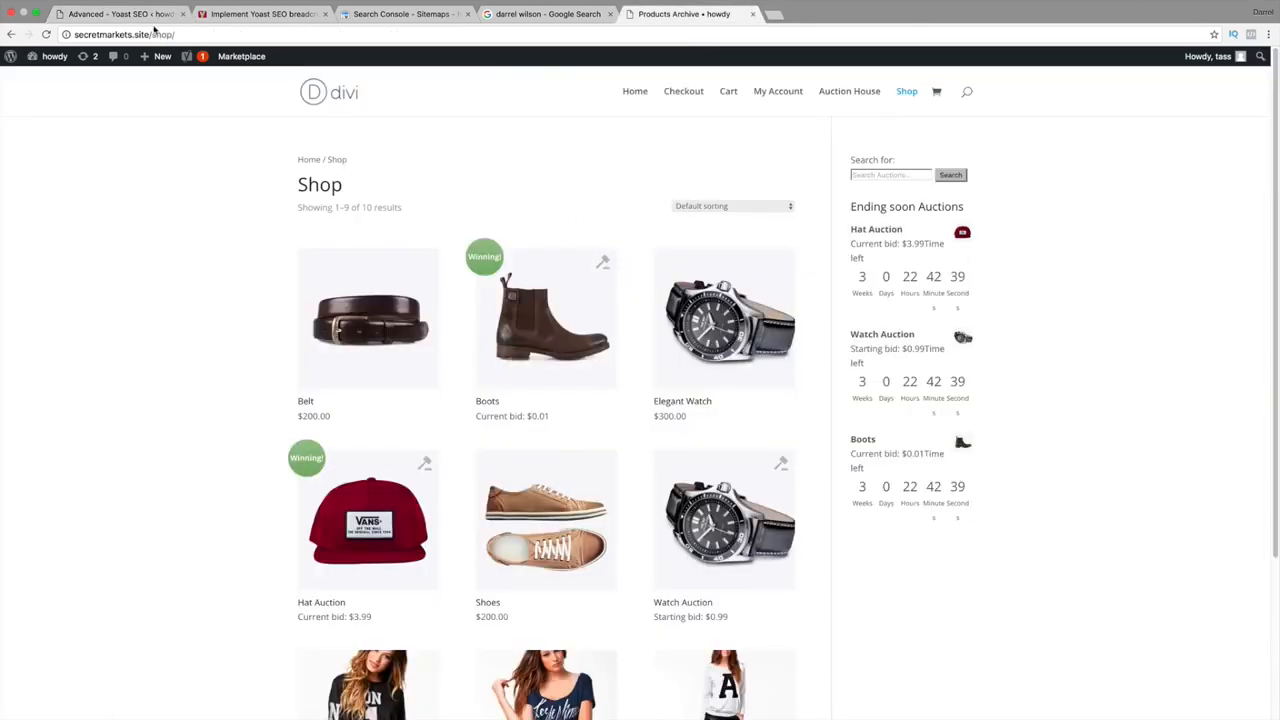
pyautogui.click(155, 34)
pyautogui.press('Right')
pyautogui.write('d')
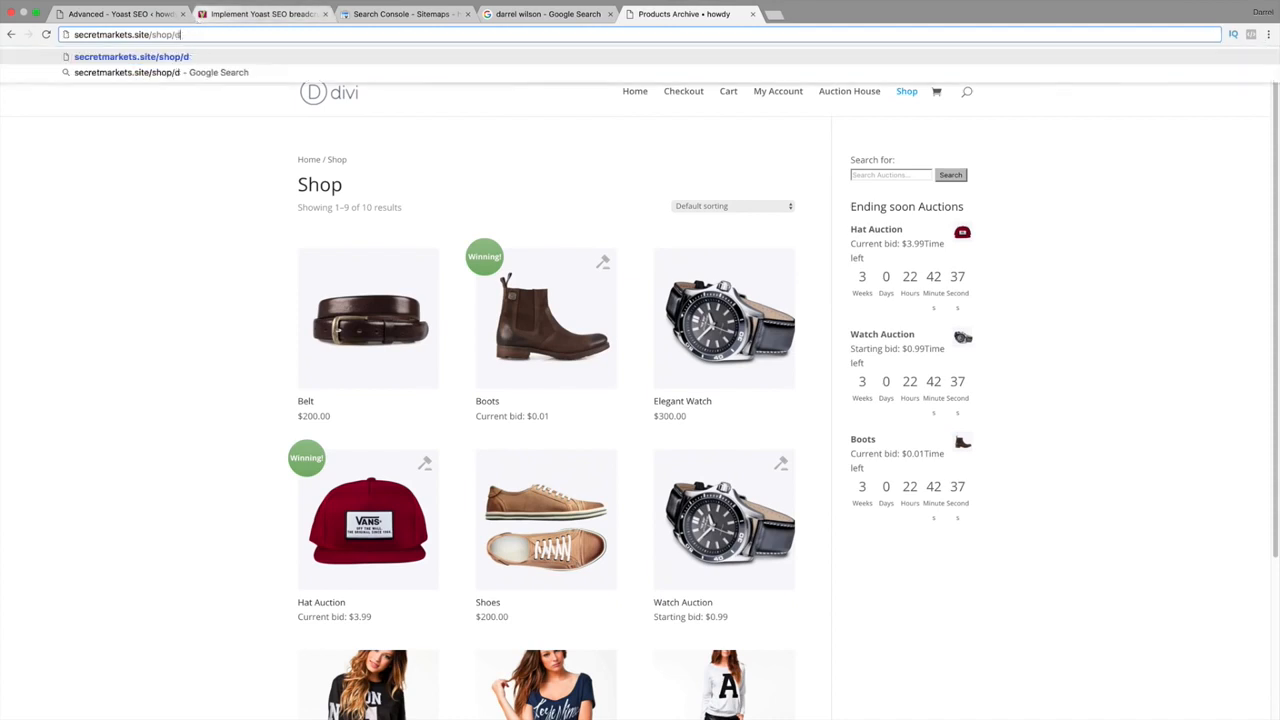
pyautogui.write('asdasd')
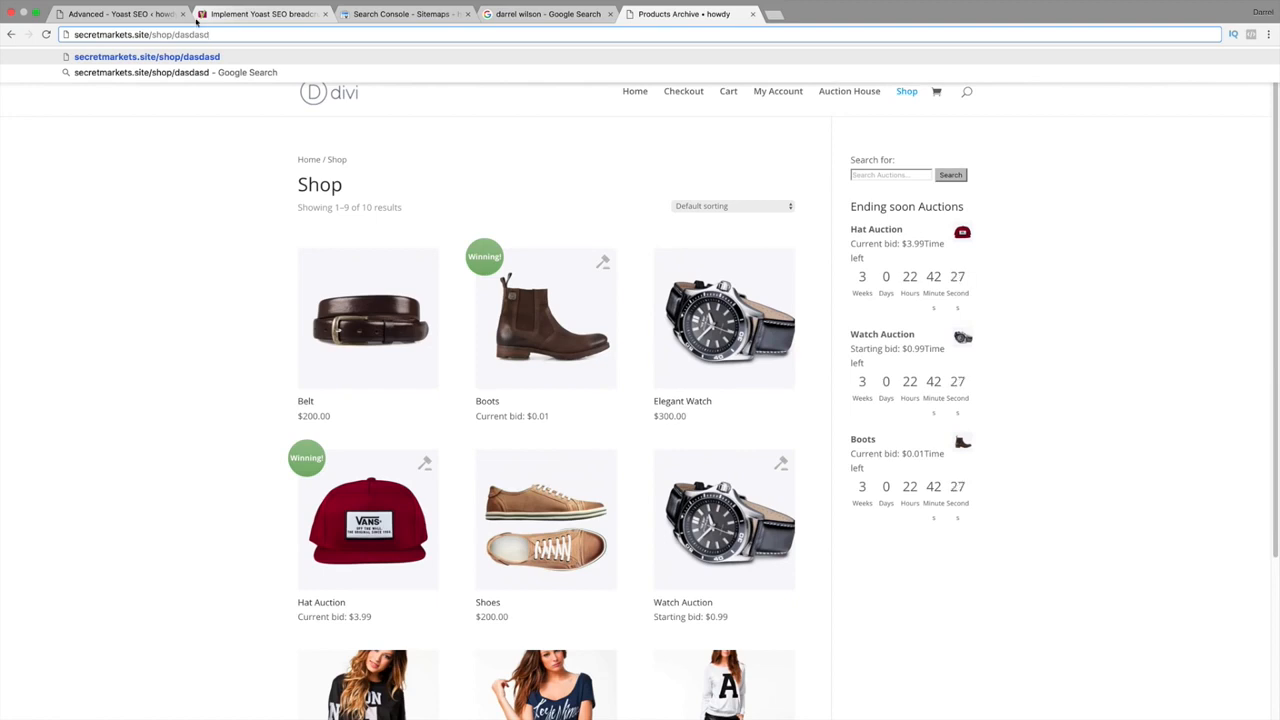
pyautogui.click(149, 16)
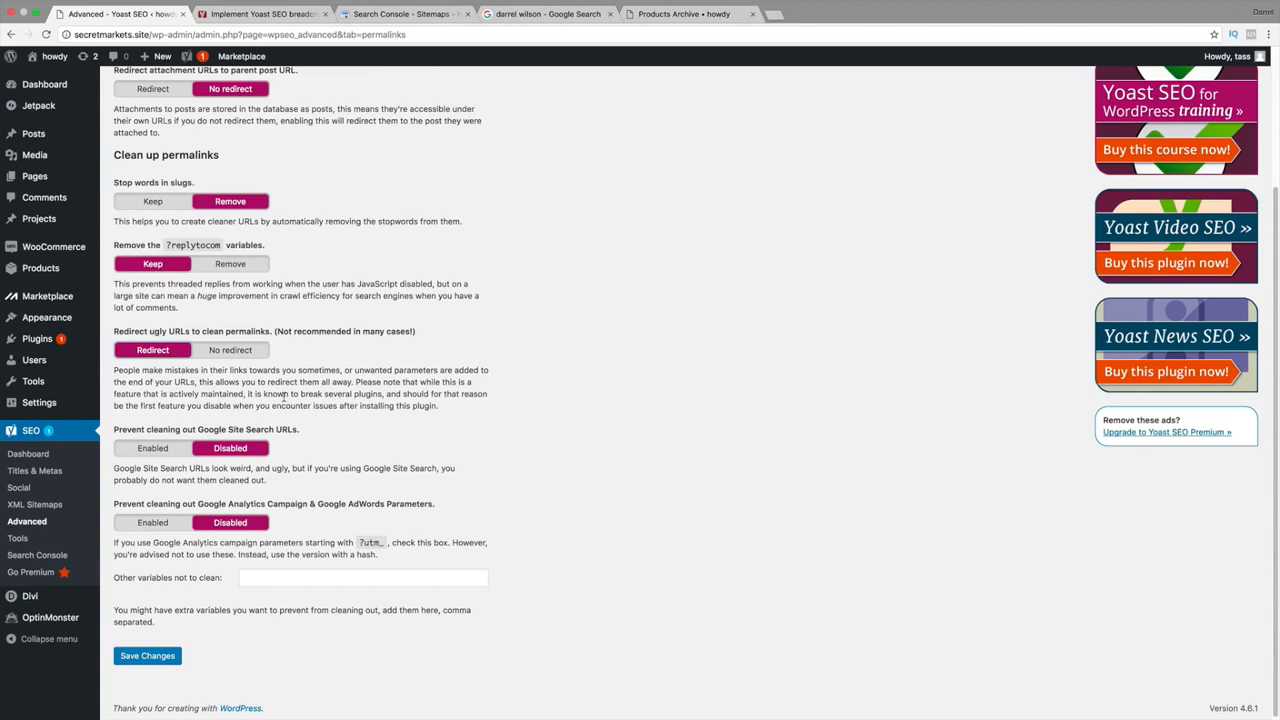
# Save Yoast's permalink settings with ugly URLs set to No redirect, then show RSS settings.
pyautogui.scroll(5, 288, 386)
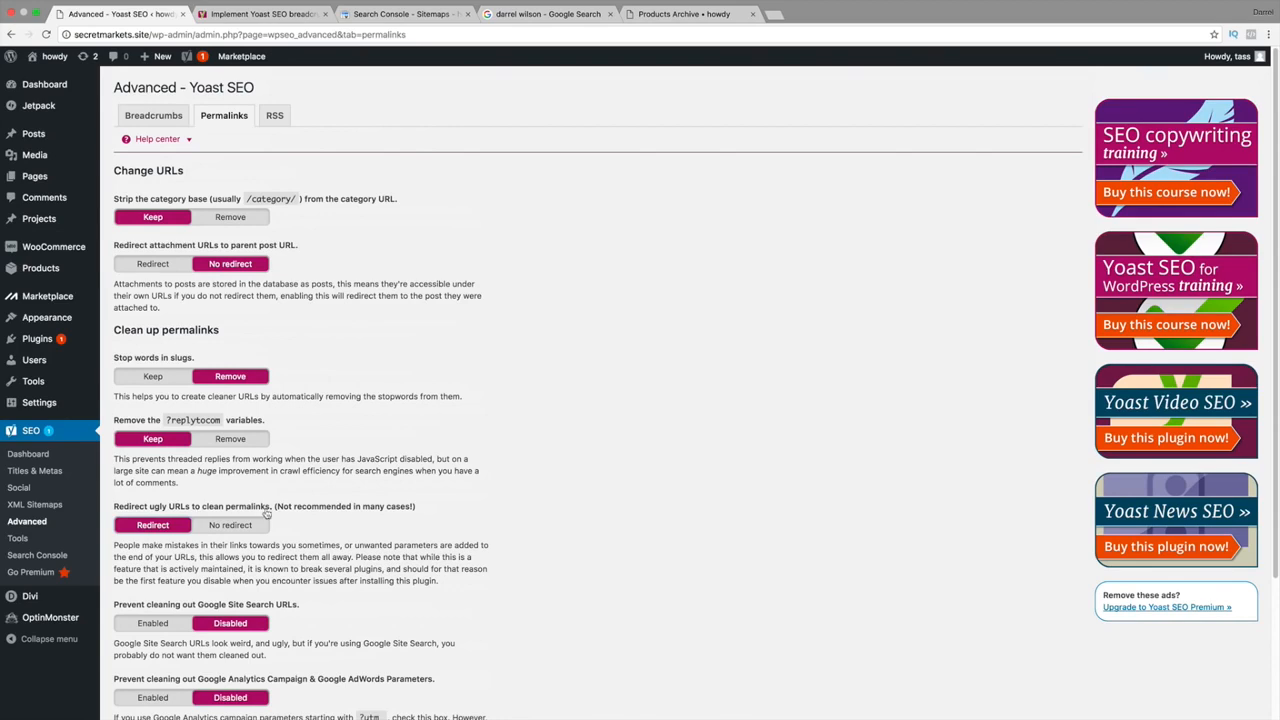
pyautogui.scroll(-1, 268, 514)
pyautogui.scroll(1, 390, 541)
pyautogui.click(188, 142)
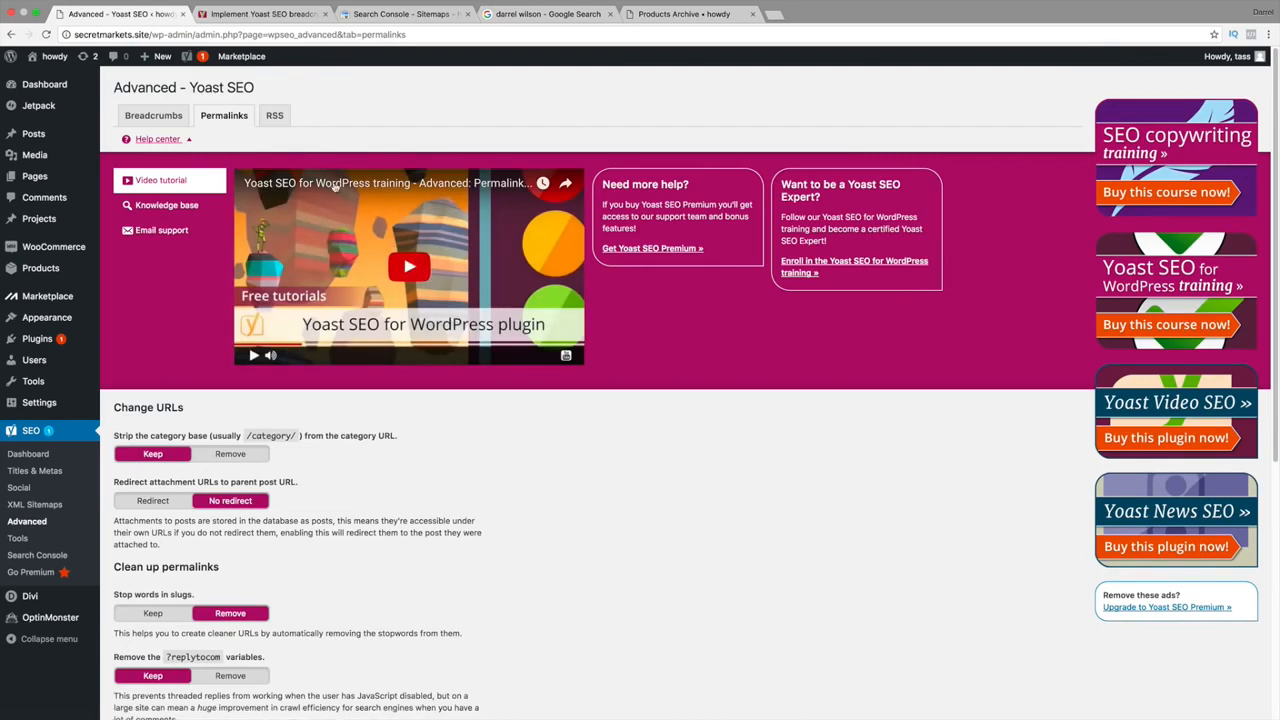
pyautogui.click(190, 142)
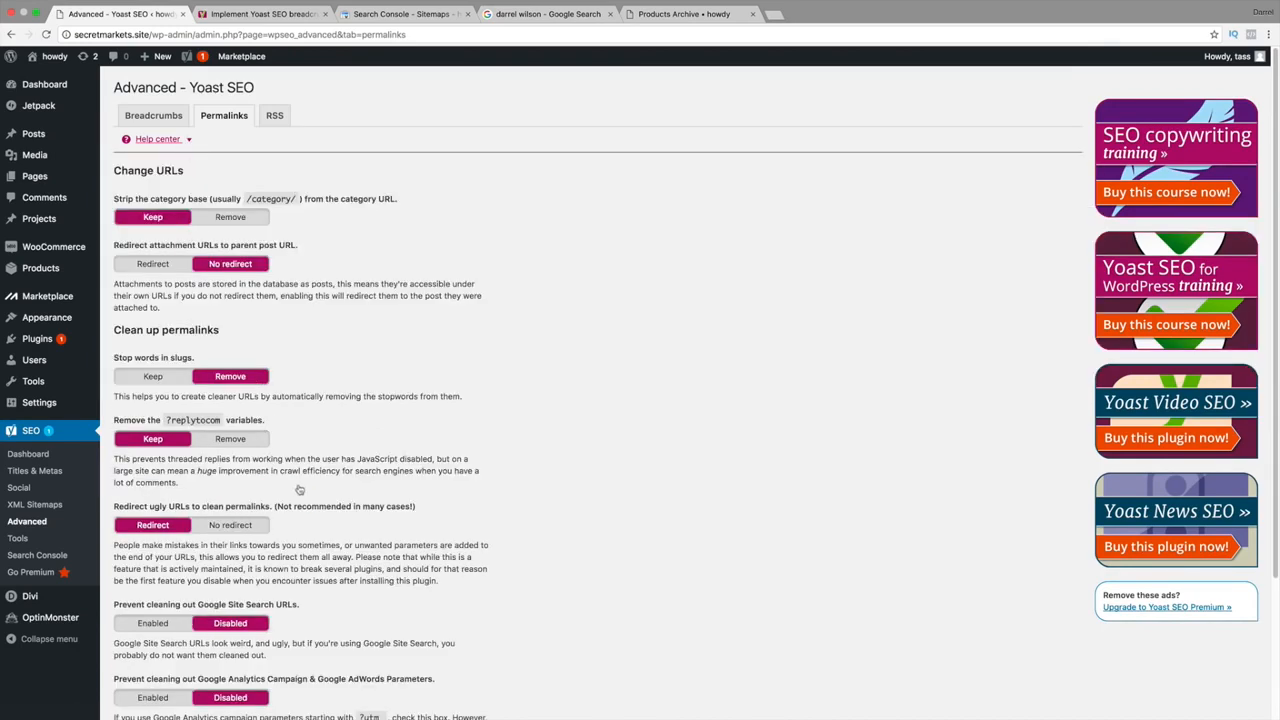
pyautogui.click(238, 528)
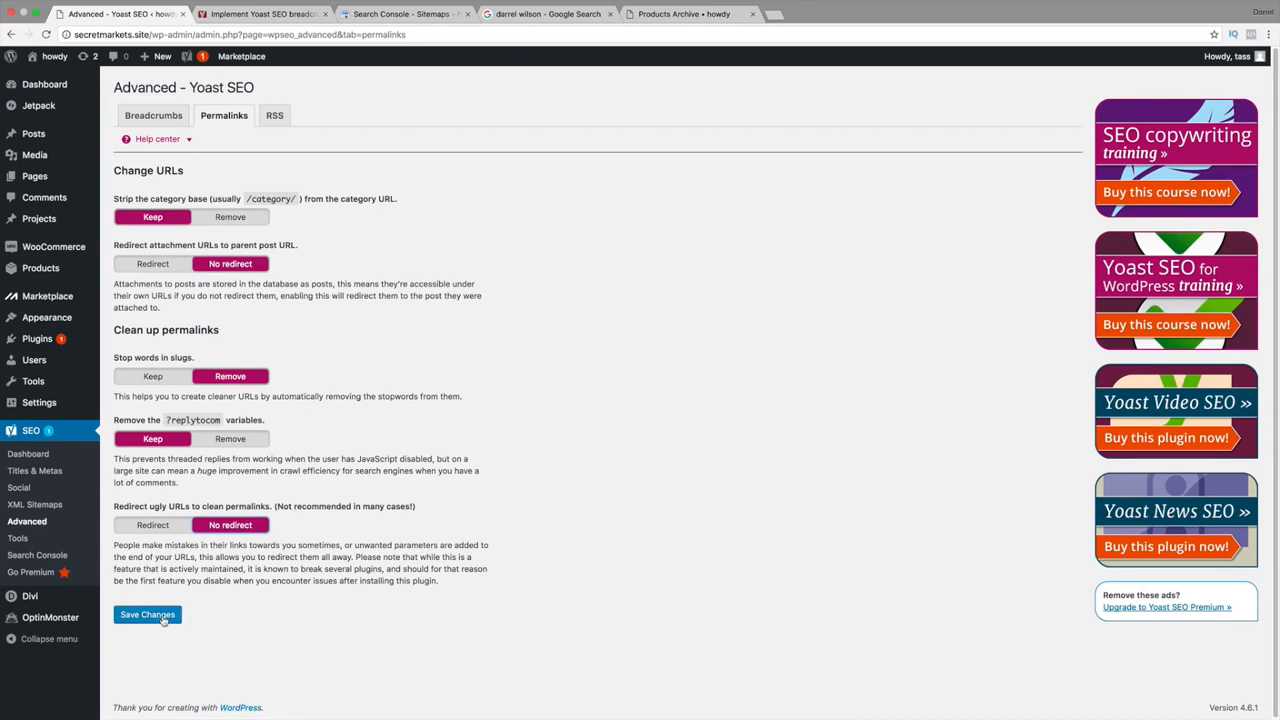
pyautogui.click(160, 616)
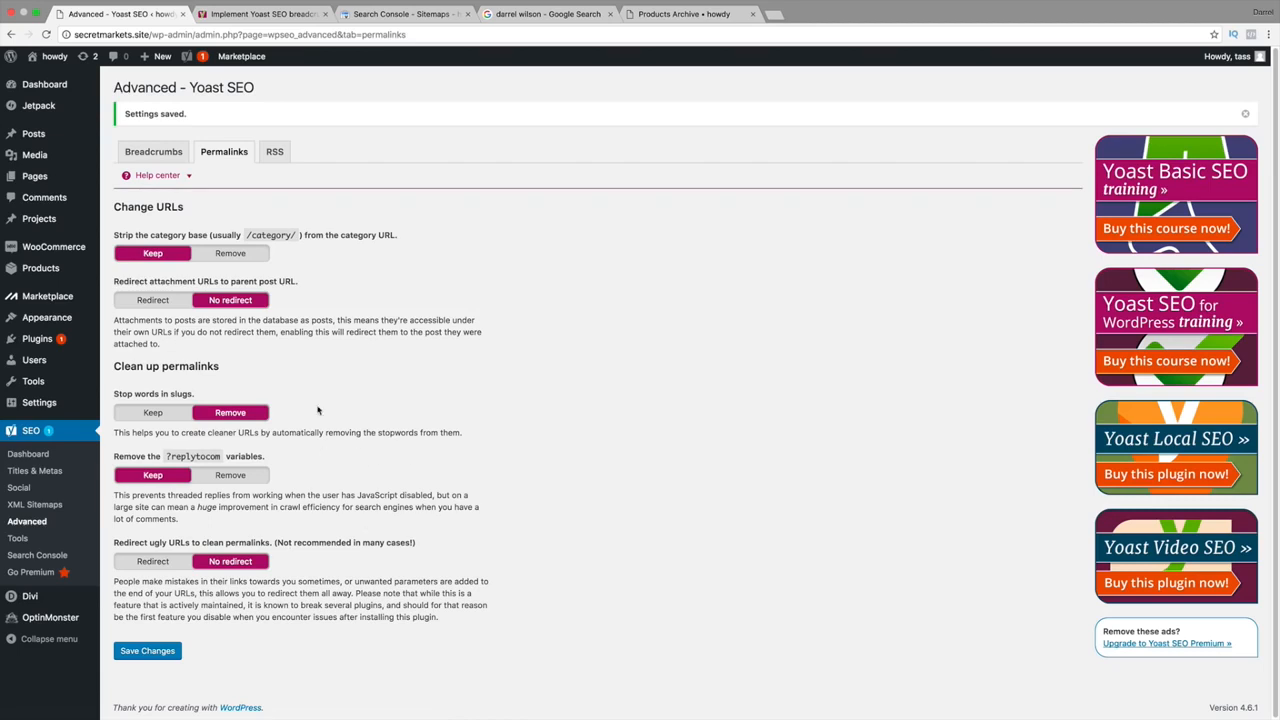
pyautogui.click(276, 153)
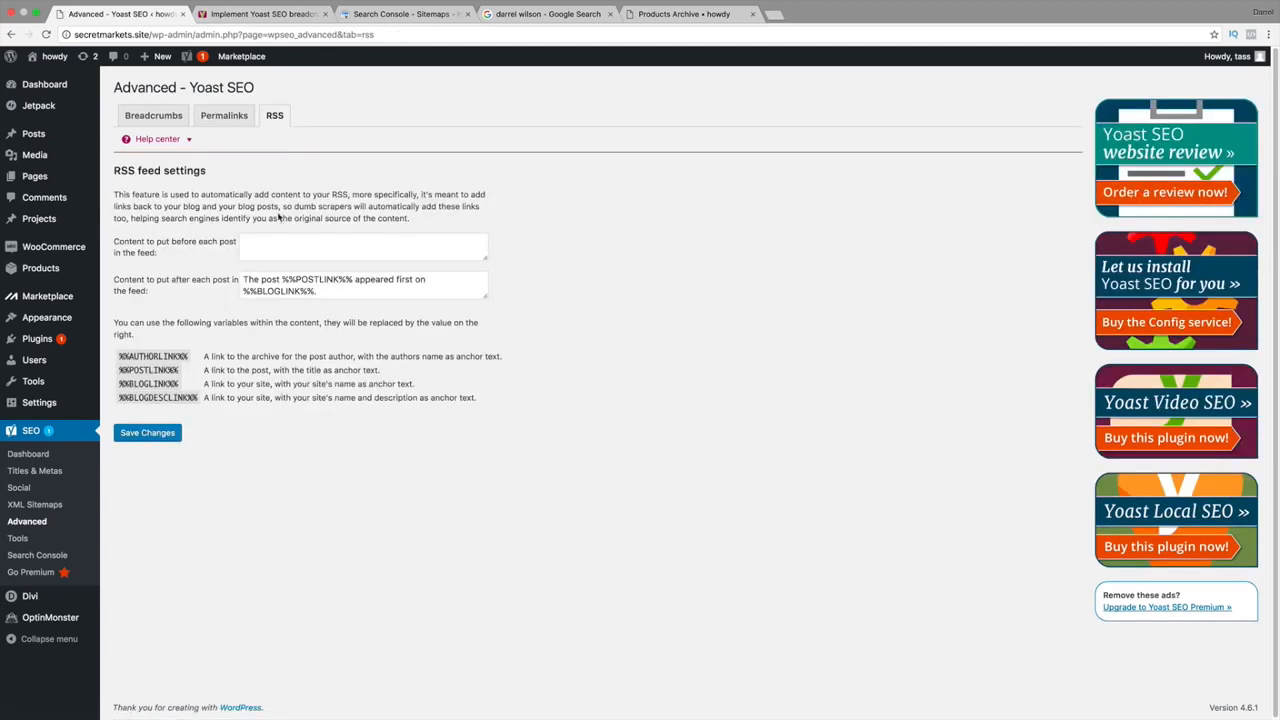
# Save RSS settings keeping 'The post %%POSTLINK%% appeared first on %%BLOGLINK%%.' after each post.
pyautogui.moveTo(344, 293); pyautogui.dragTo(232, 270)
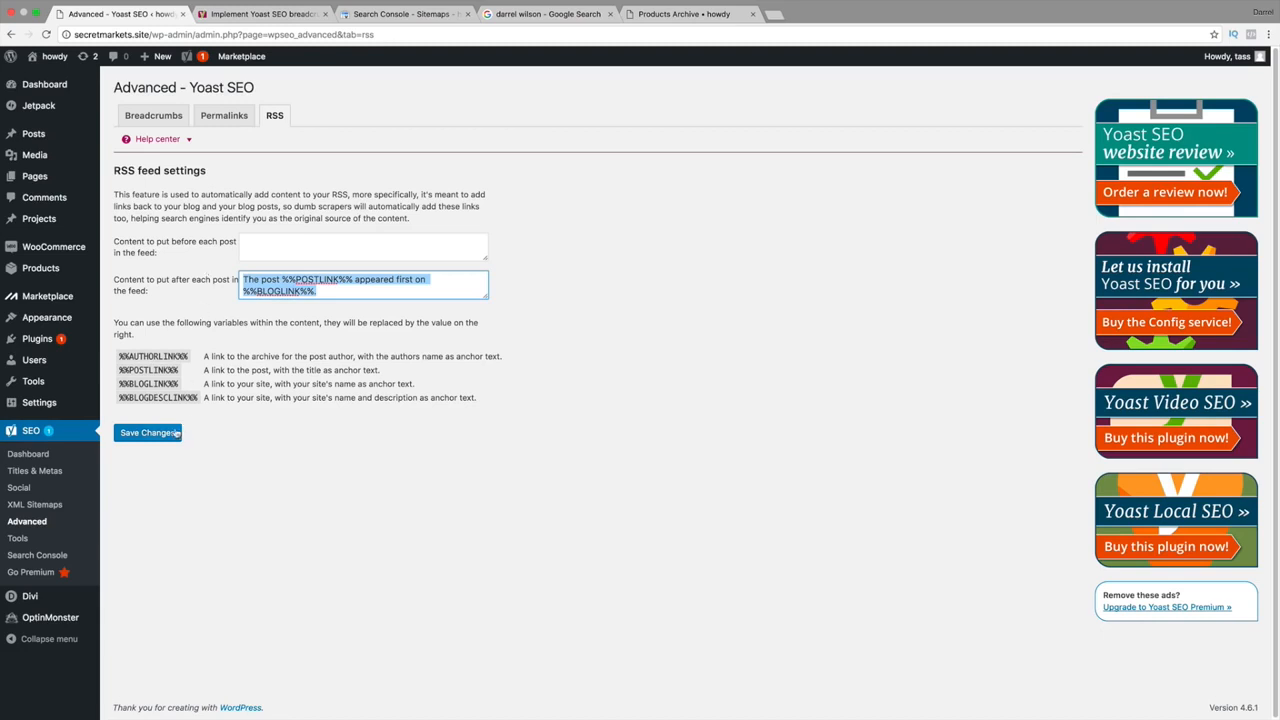
pyautogui.click(175, 432)
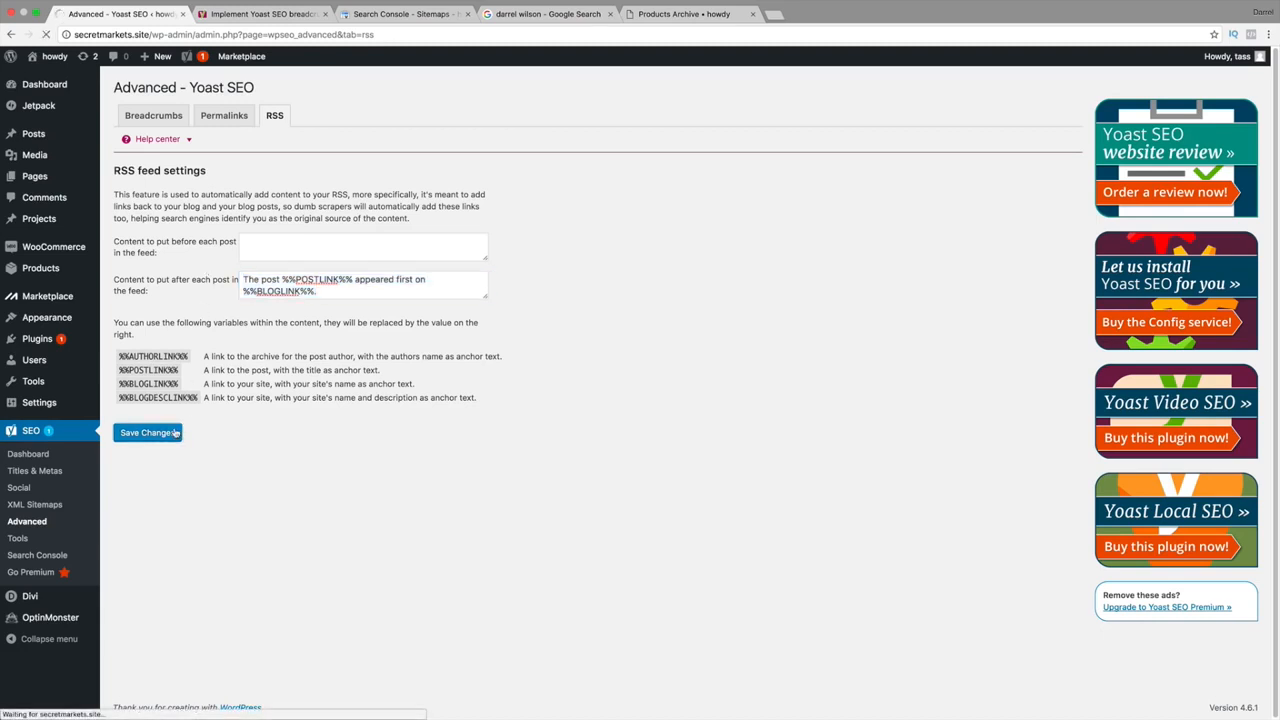
# In Yoast's bulk editor, give Auction House the SEO title 'Bidding House', then view descriptions.
pyautogui.click(24, 541)
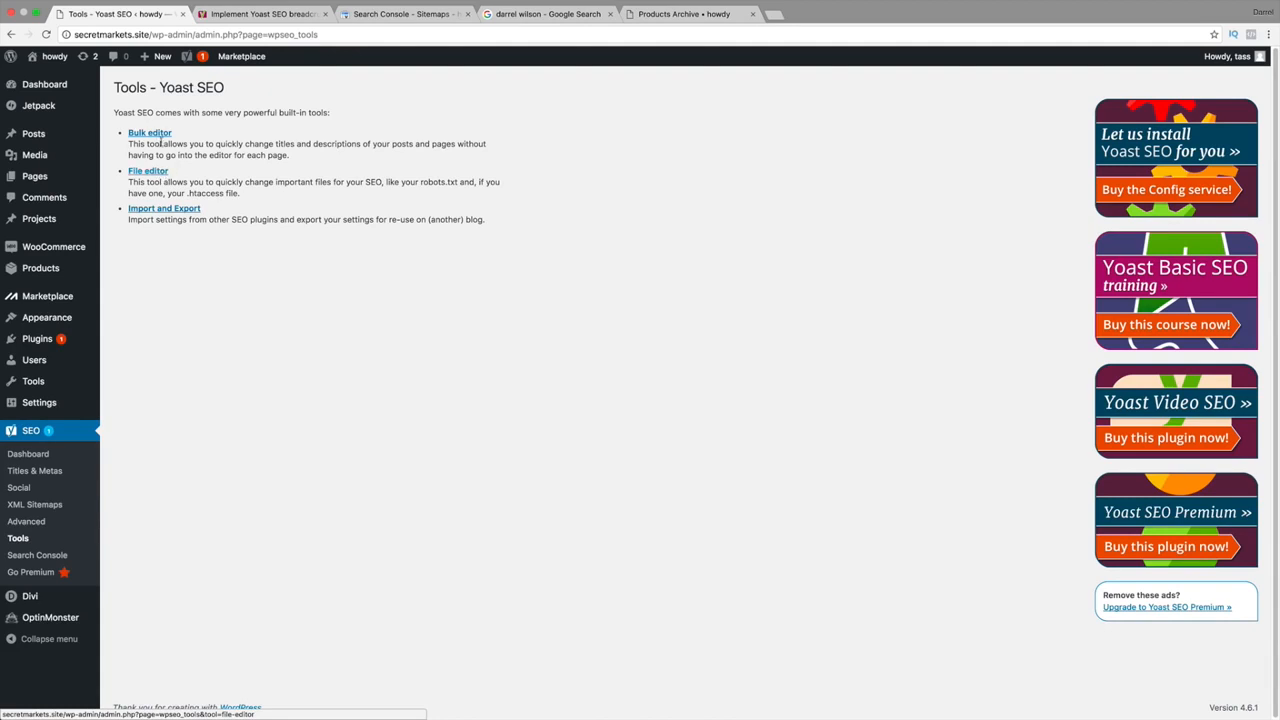
pyautogui.click(157, 134)
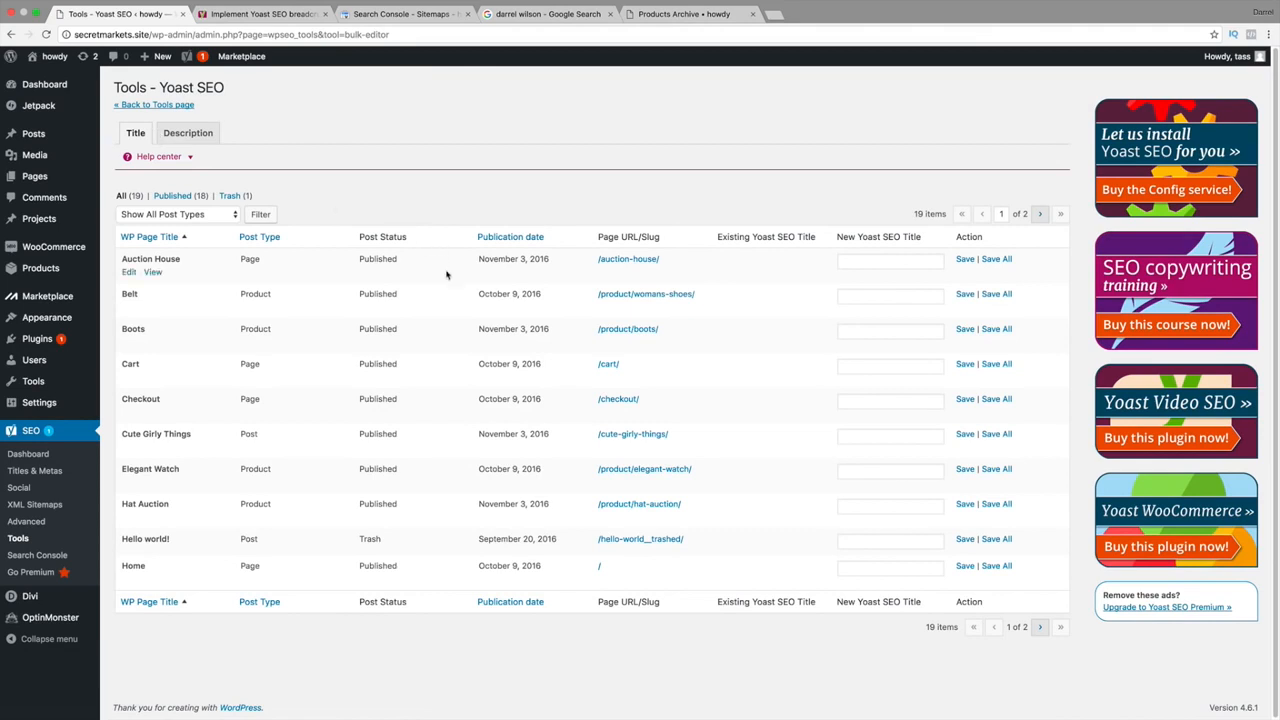
pyautogui.click(872, 260)
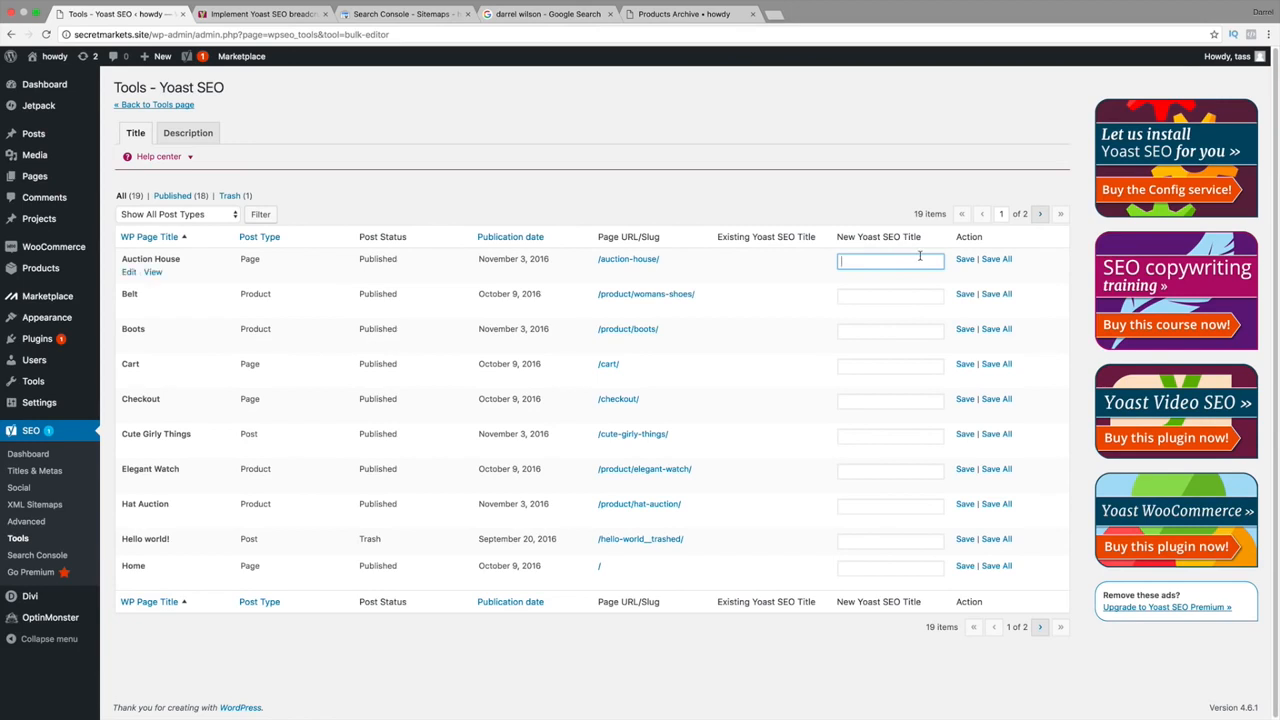
pyautogui.write('Bidding House')
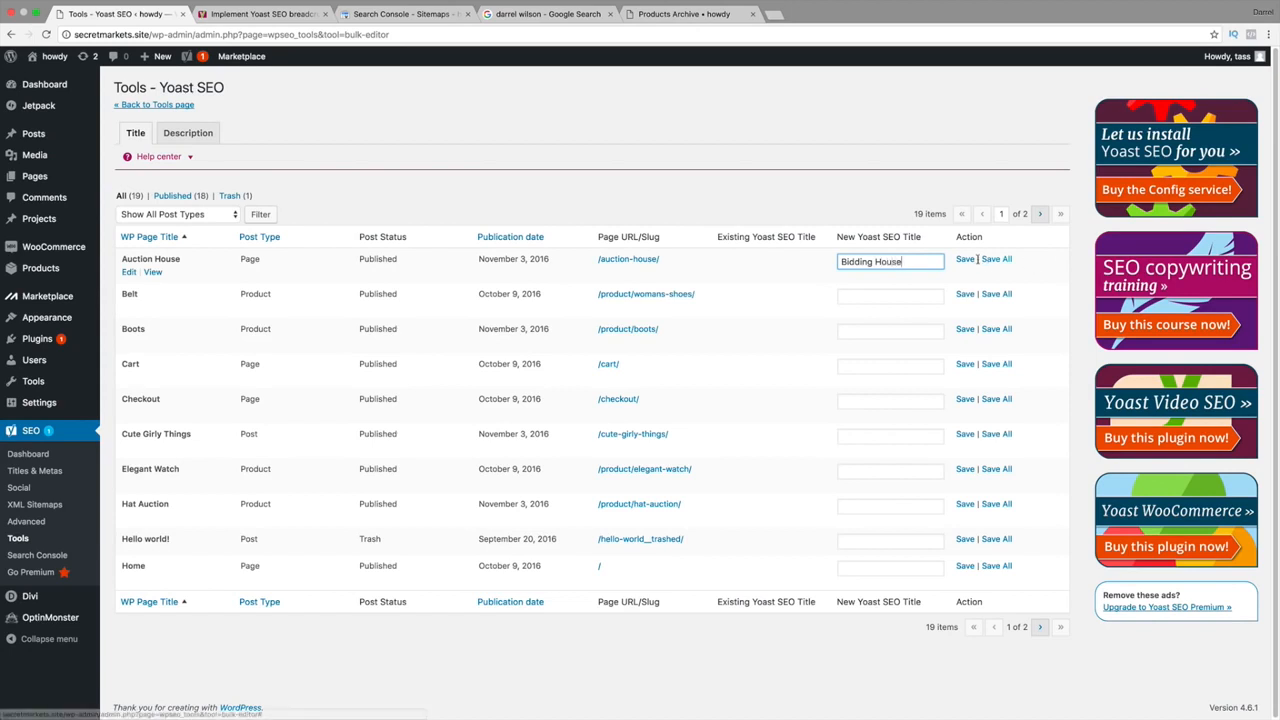
pyautogui.press('Tab')
pyautogui.press('Return')
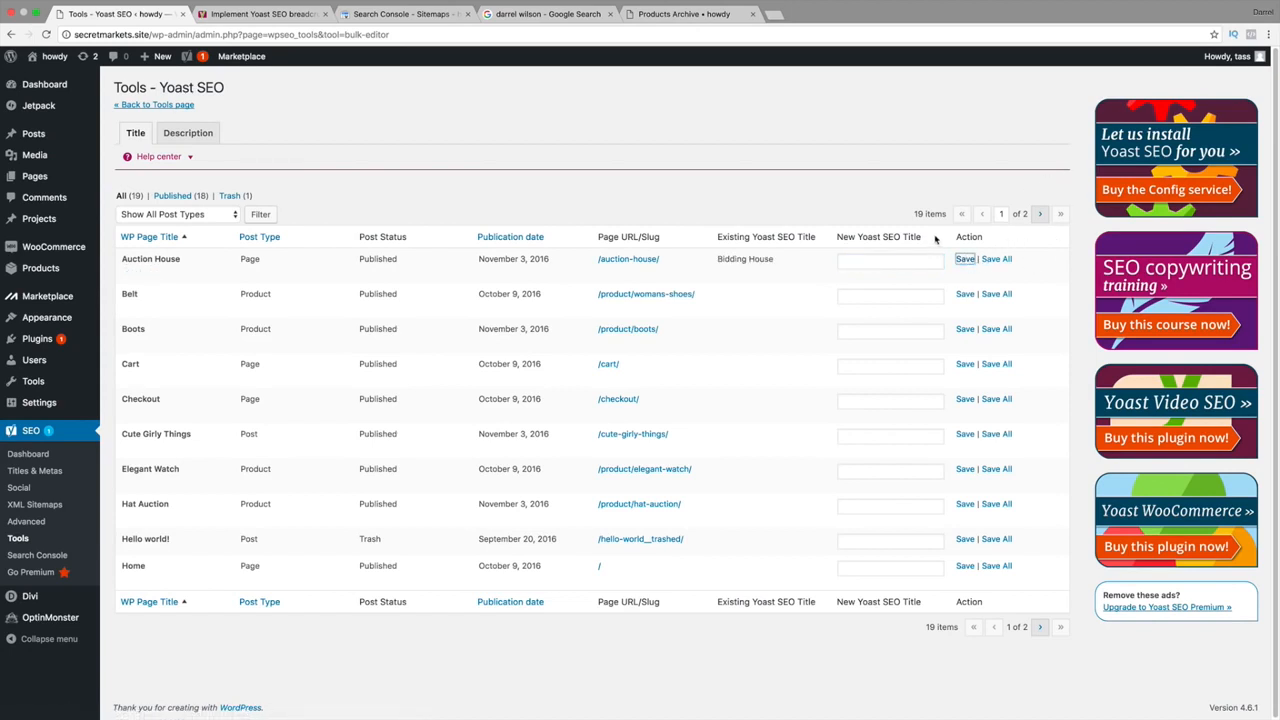
pyautogui.click(842, 259)
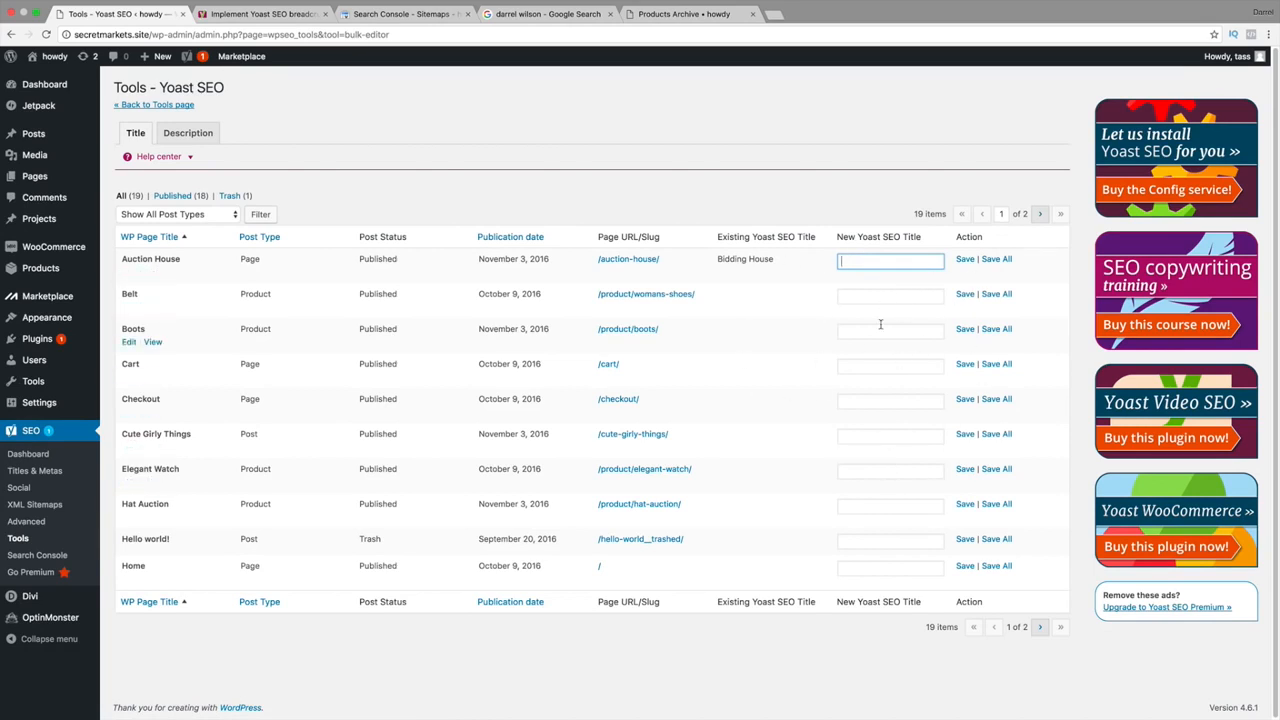
pyautogui.click(188, 132)
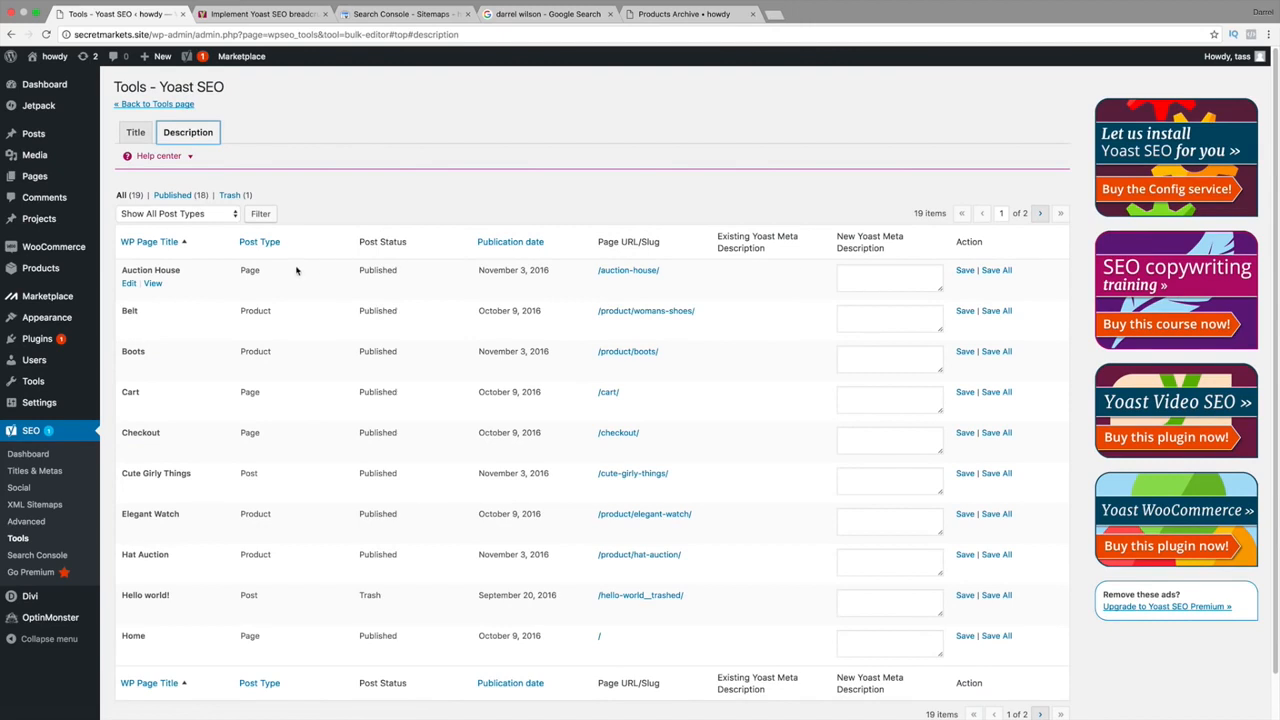
# Step through the bulk editor's meta description boxes, from Auction House to Hat Auction and back to Boots.
pyautogui.click(877, 284)
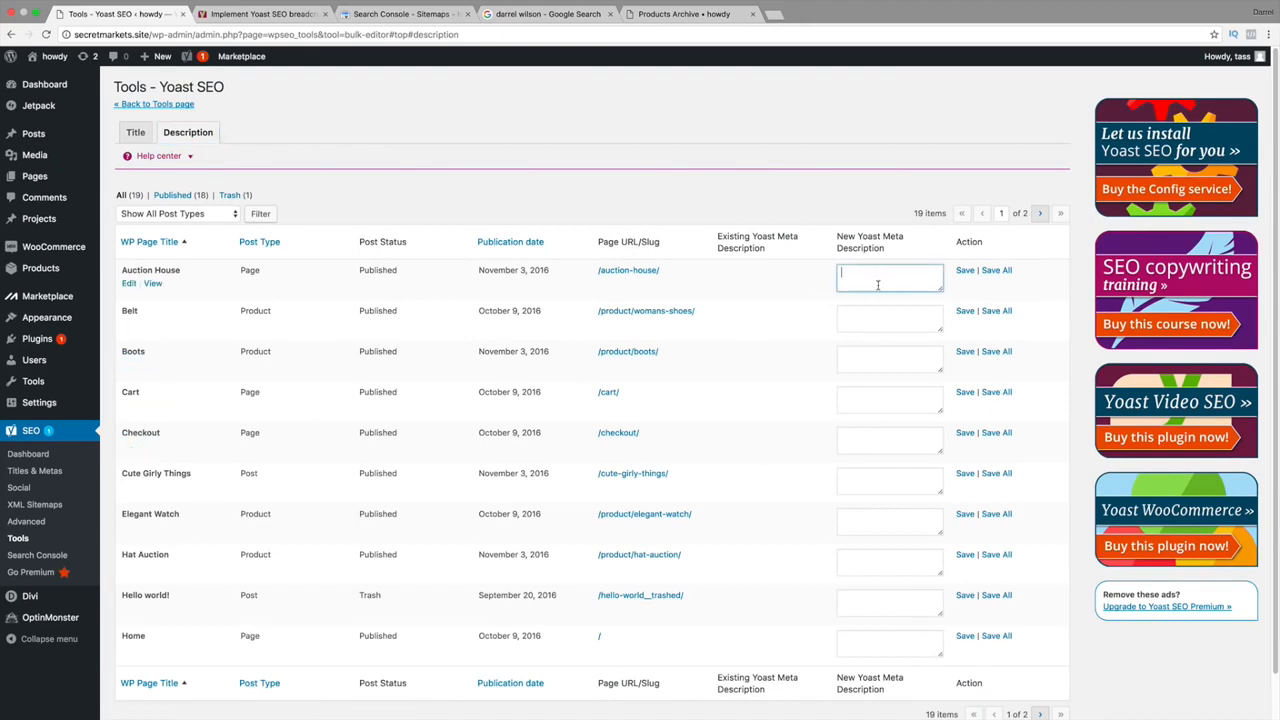
pyautogui.click(881, 363)
pyautogui.click(882, 402)
pyautogui.click(882, 440)
pyautogui.click(883, 504)
pyautogui.click(882, 563)
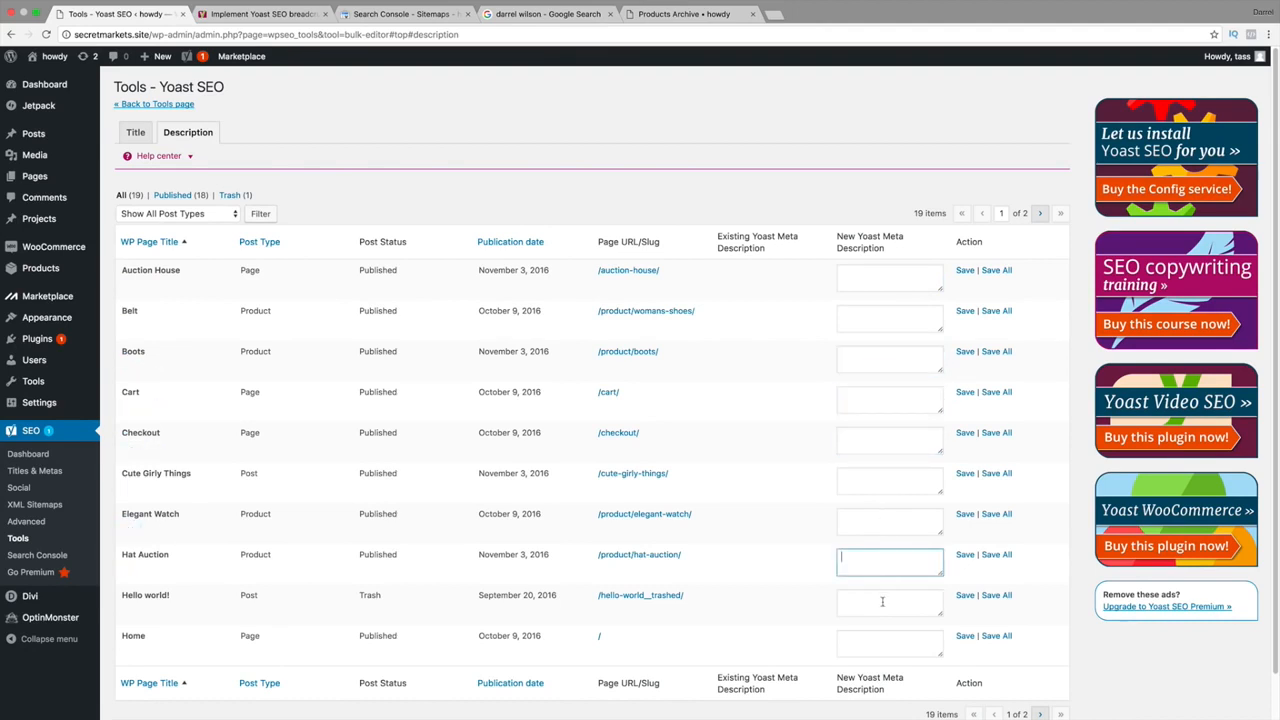
pyautogui.click(882, 601)
pyautogui.click(882, 563)
pyautogui.click(882, 522)
pyautogui.click(882, 481)
pyautogui.click(882, 440)
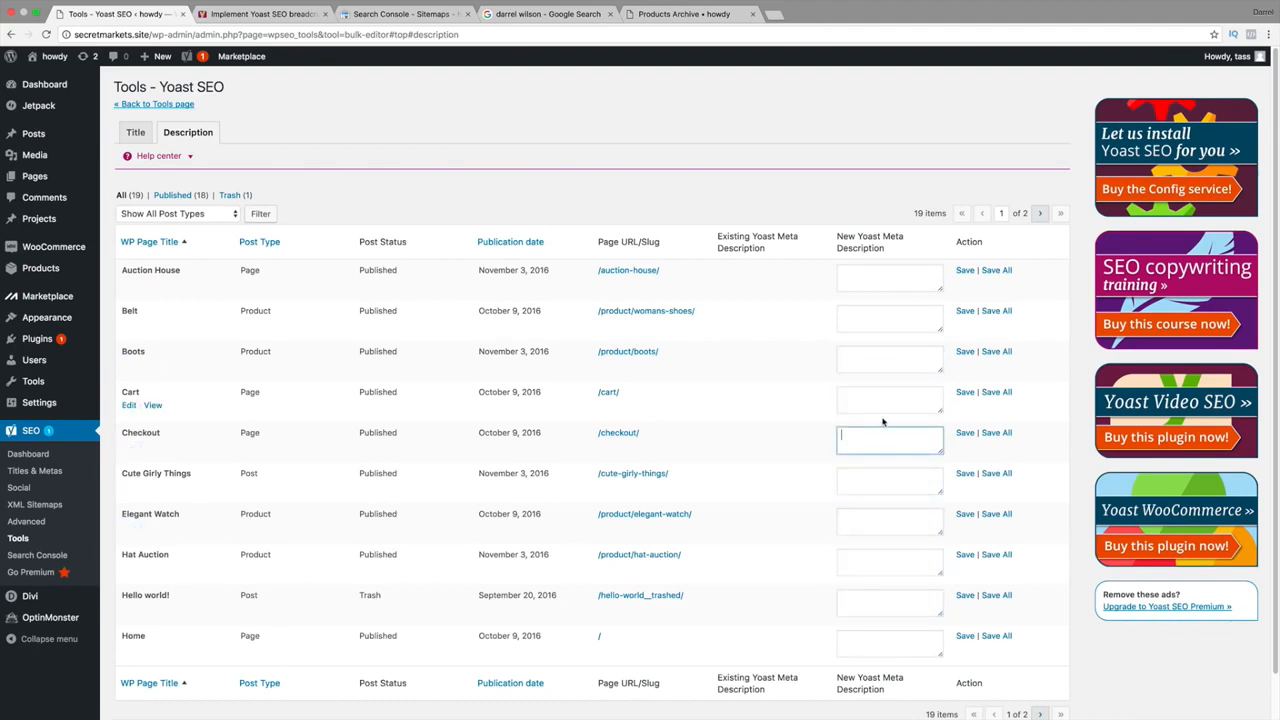
pyautogui.click(882, 360)
# Return to the SEO title columns, then go back to the Yoast Tools overview.
pyautogui.scroll(-1, 868, 410)
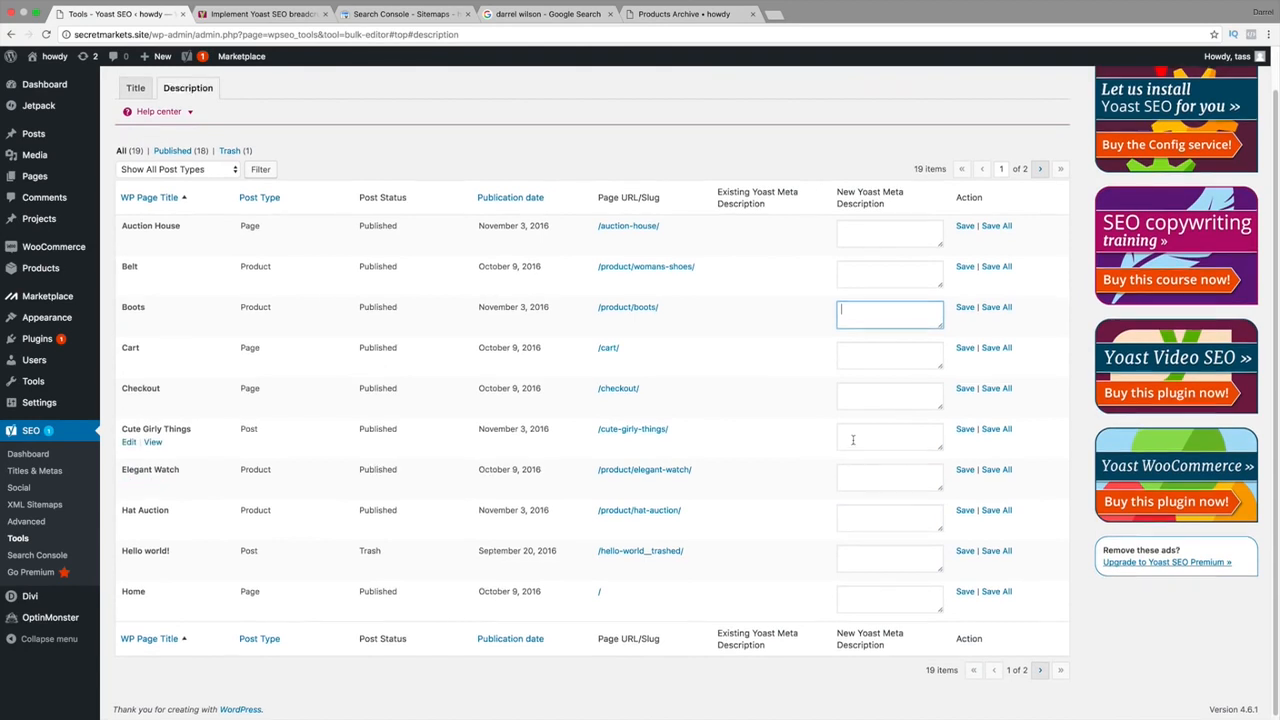
pyautogui.scroll(1, 853, 440)
pyautogui.click(133, 87)
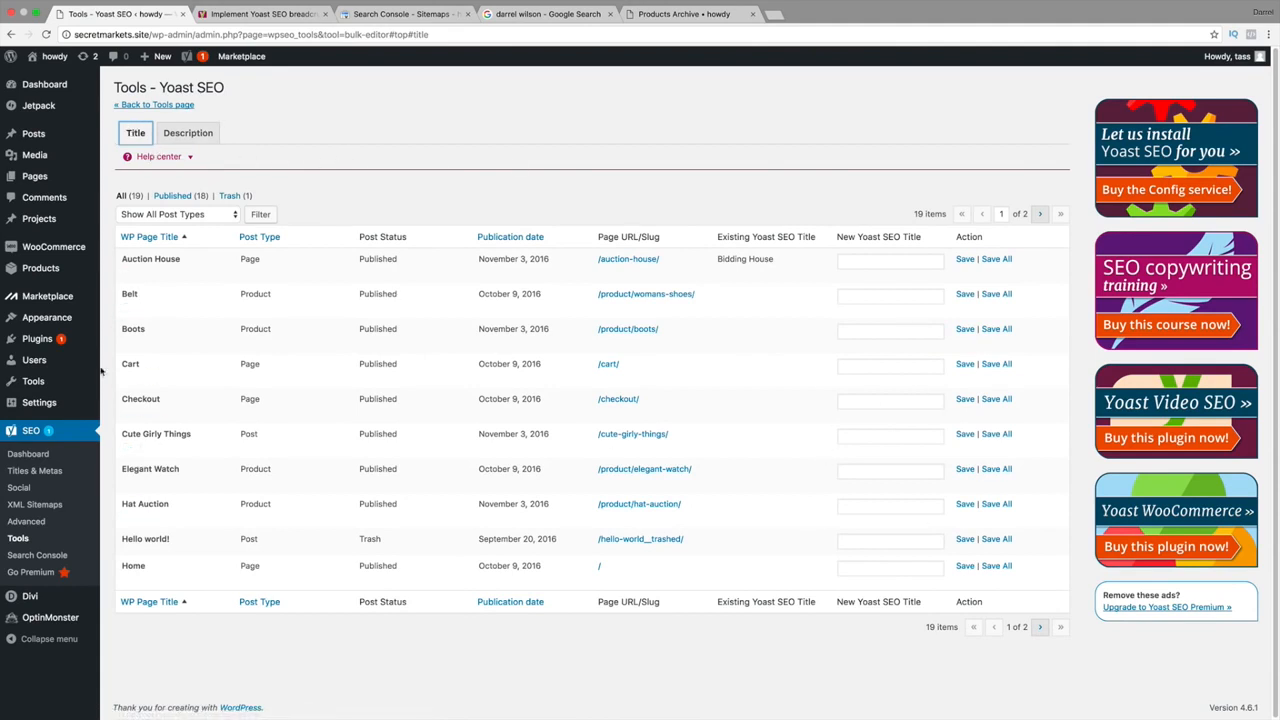
pyautogui.click(26, 540)
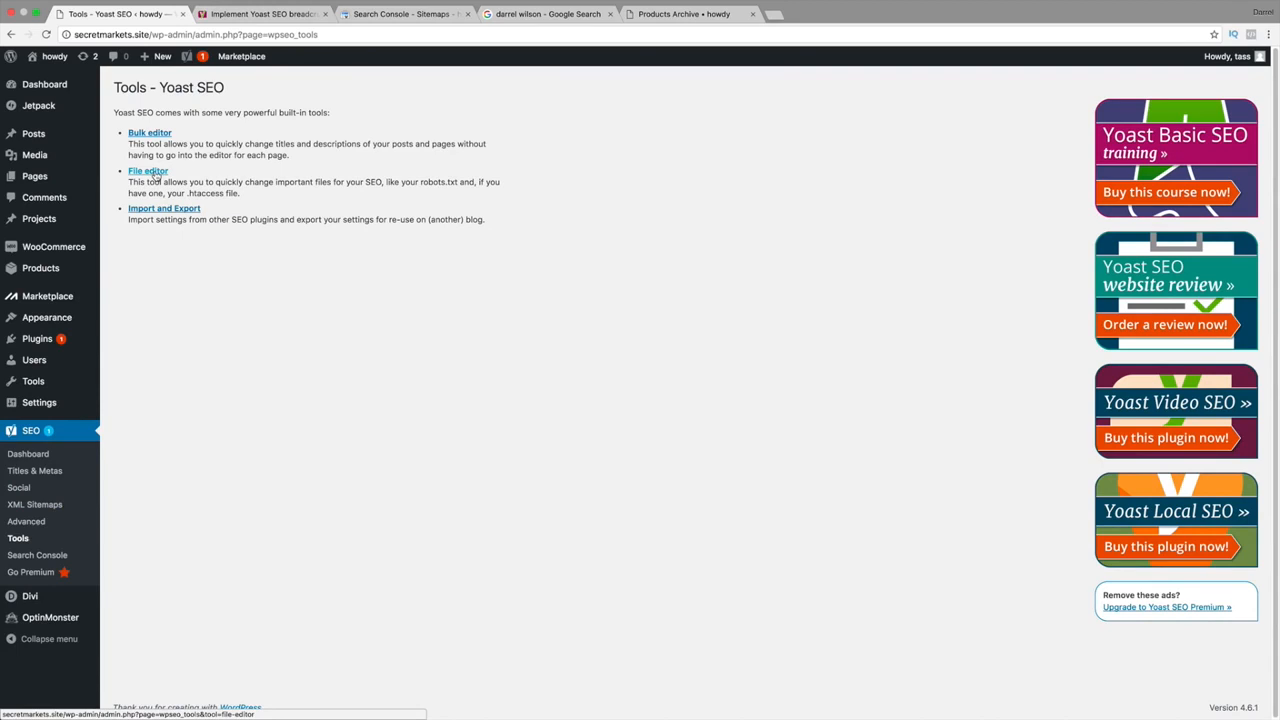
# Open the File editor and create a robots.txt file for the site.
pyautogui.click(155, 174)
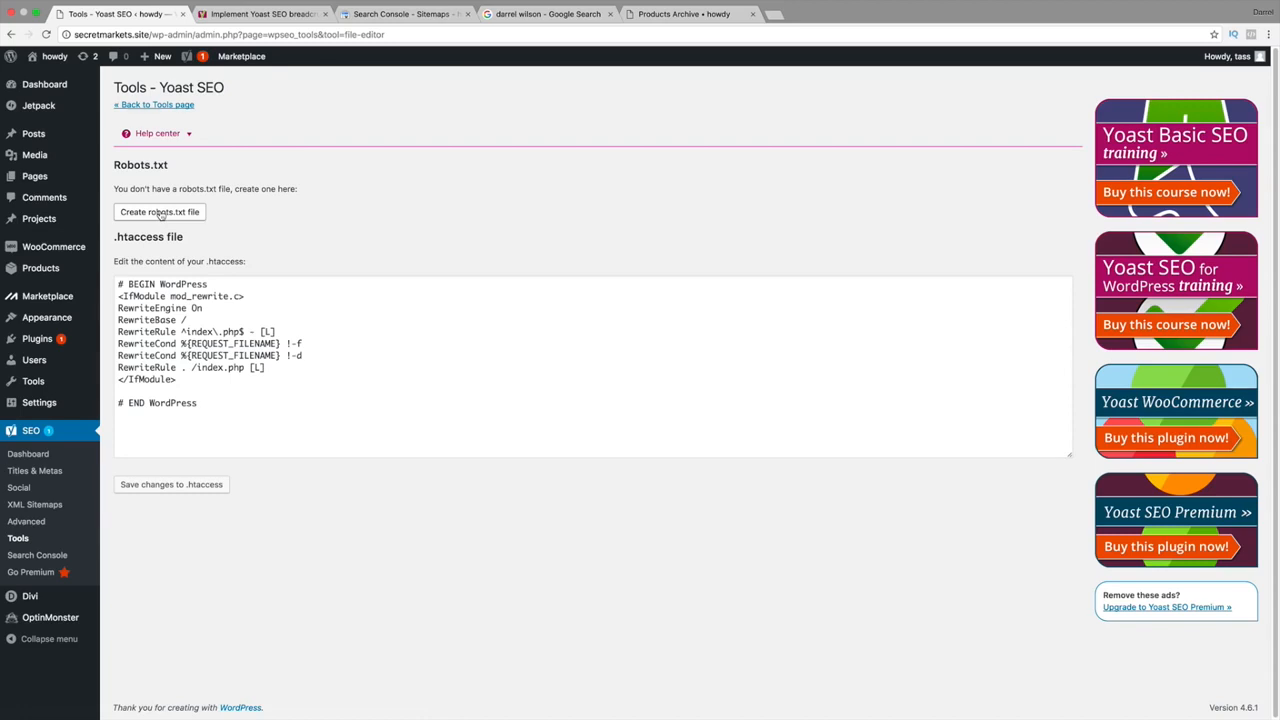
pyautogui.click(160, 212)
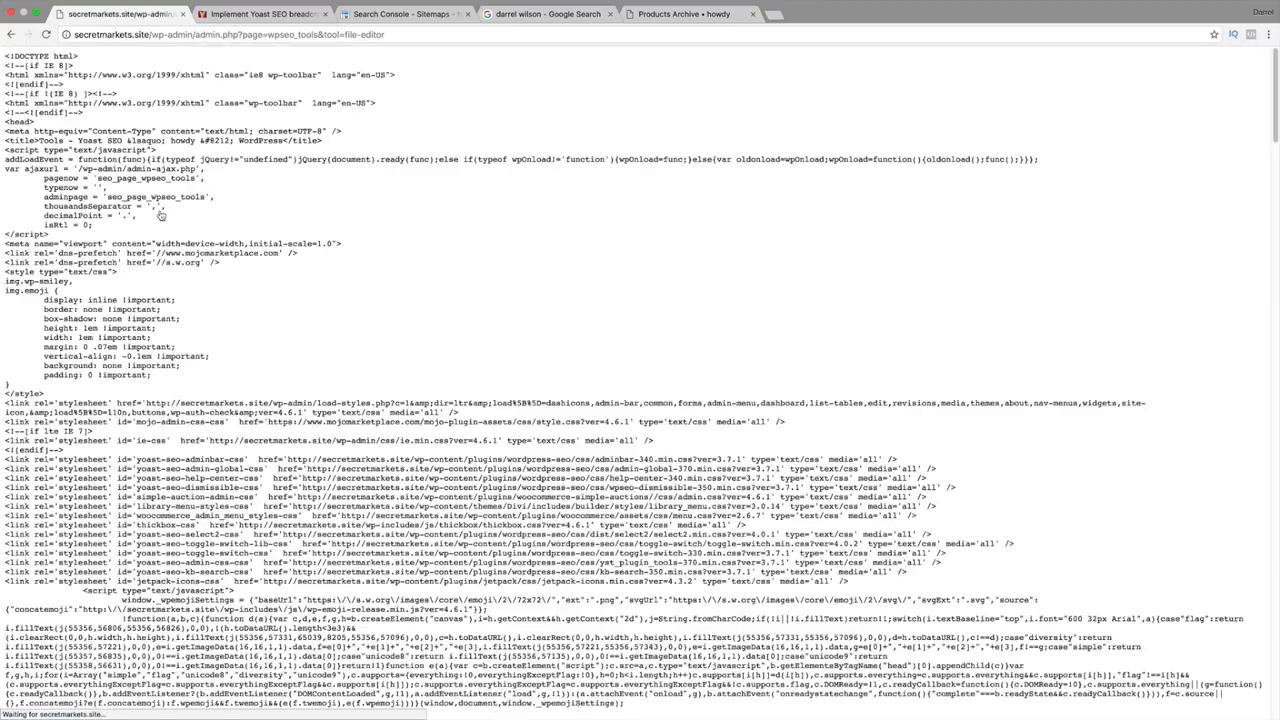
pyautogui.scroll(-7, 153, 284)
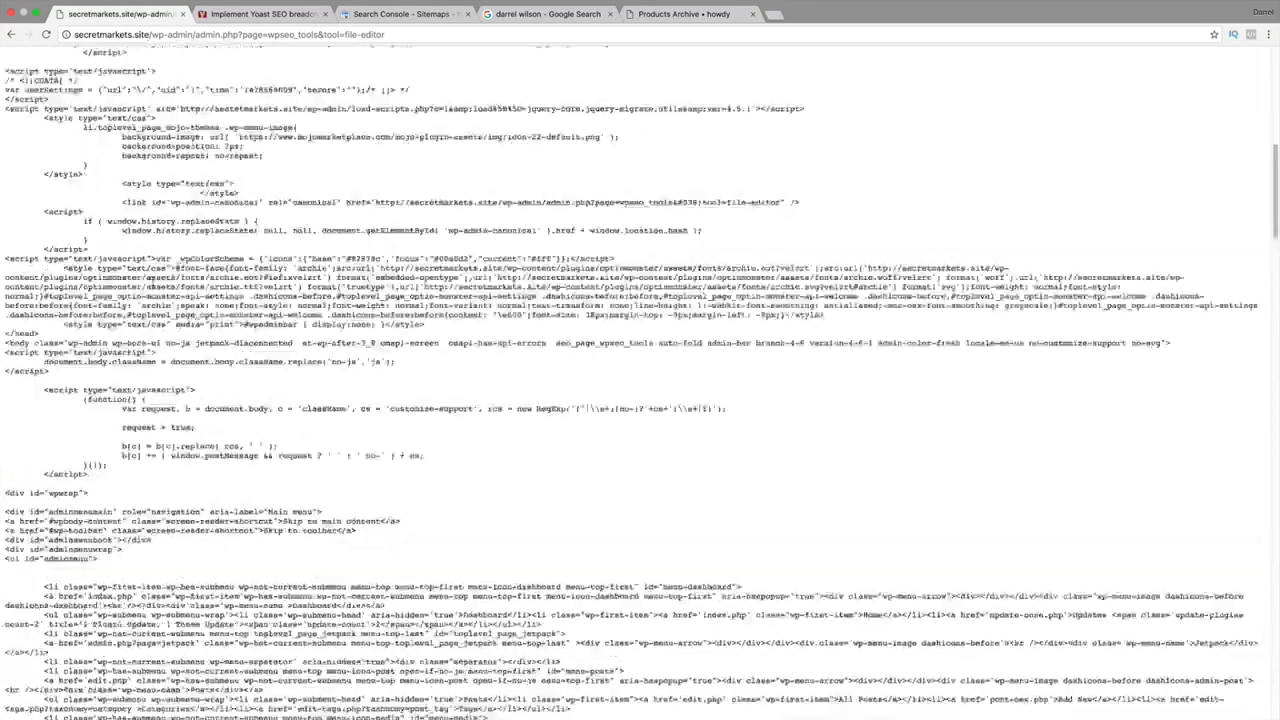
pyautogui.scroll(7, 153, 284)
pyautogui.scroll(-20, 153, 284)
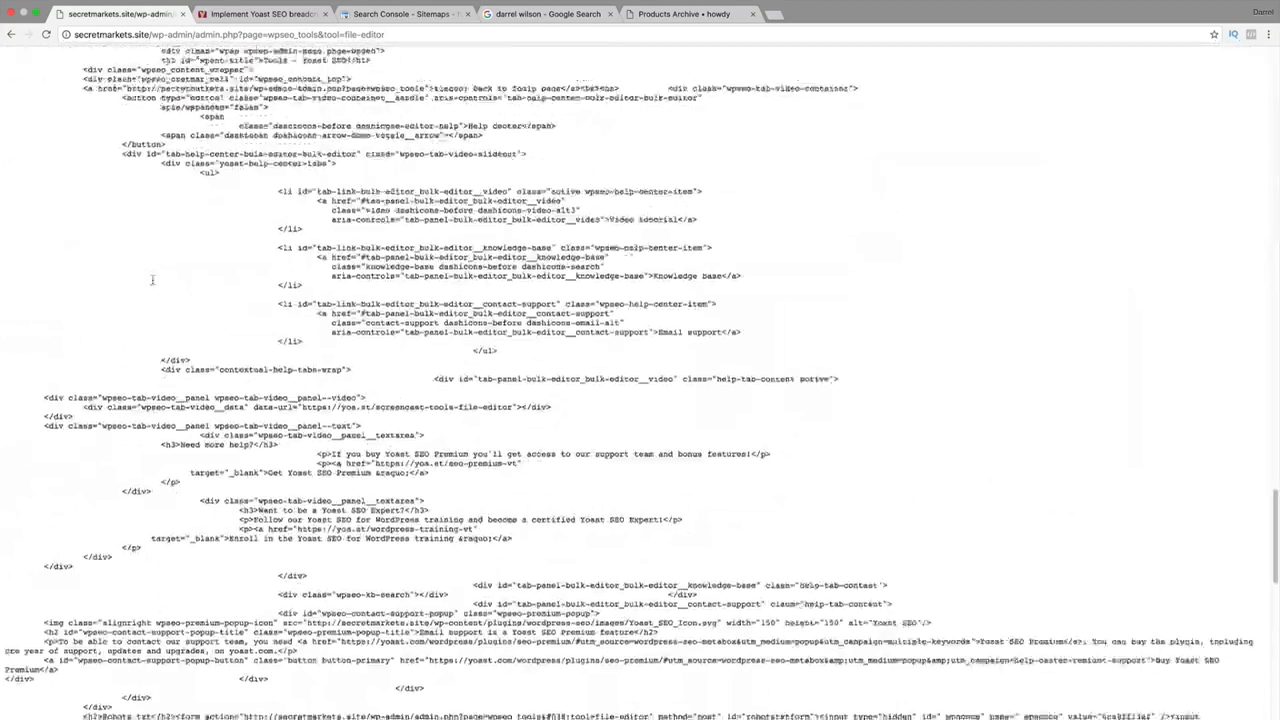
pyautogui.scroll(15, 153, 284)
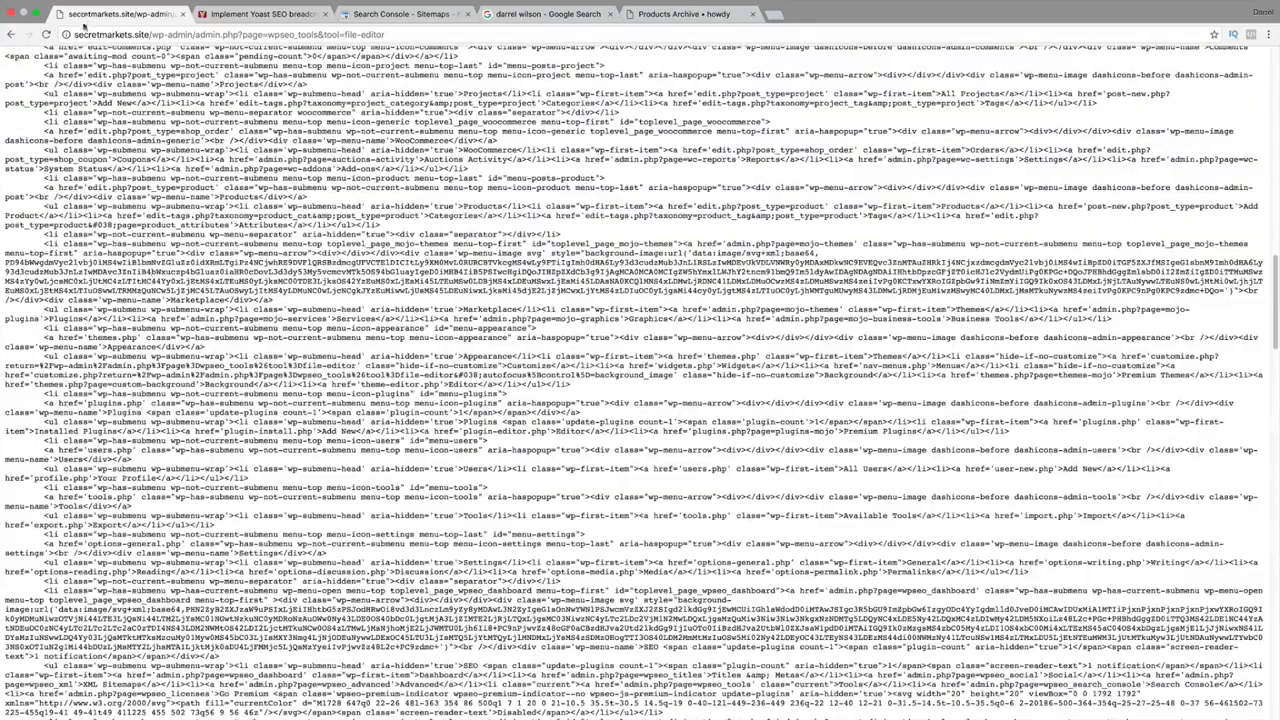
# Save robots.txt with Disallow: /wp-admin/ and Allow: /wp-admin/admin-ajax.php rules.
pyautogui.click(10, 37)
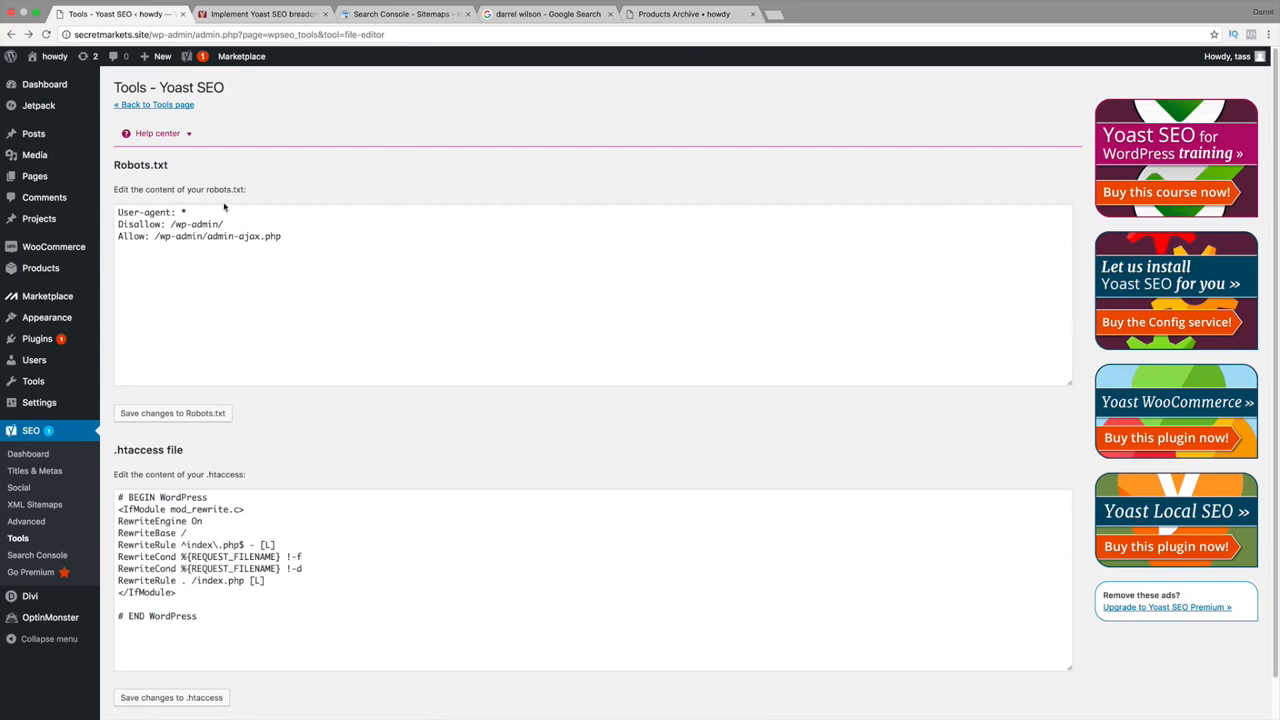
pyautogui.click(288, 235)
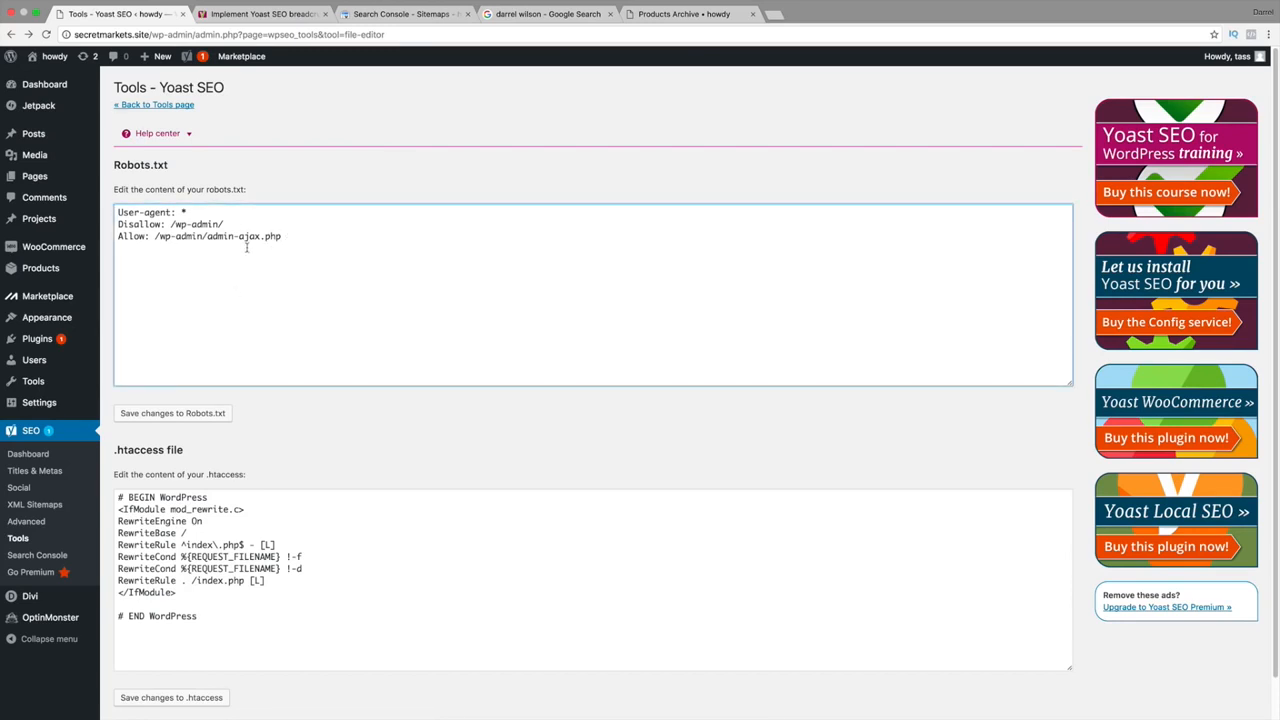
pyautogui.click(174, 415)
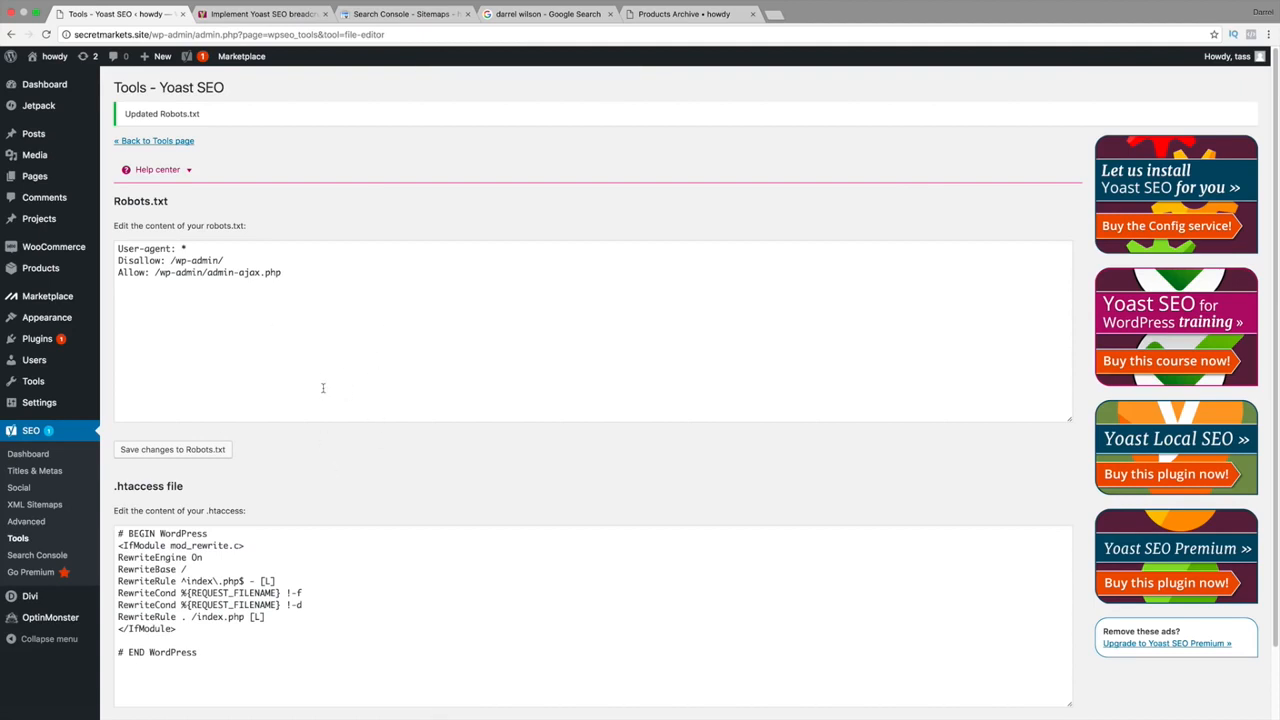
pyautogui.scroll(-2, 323, 388)
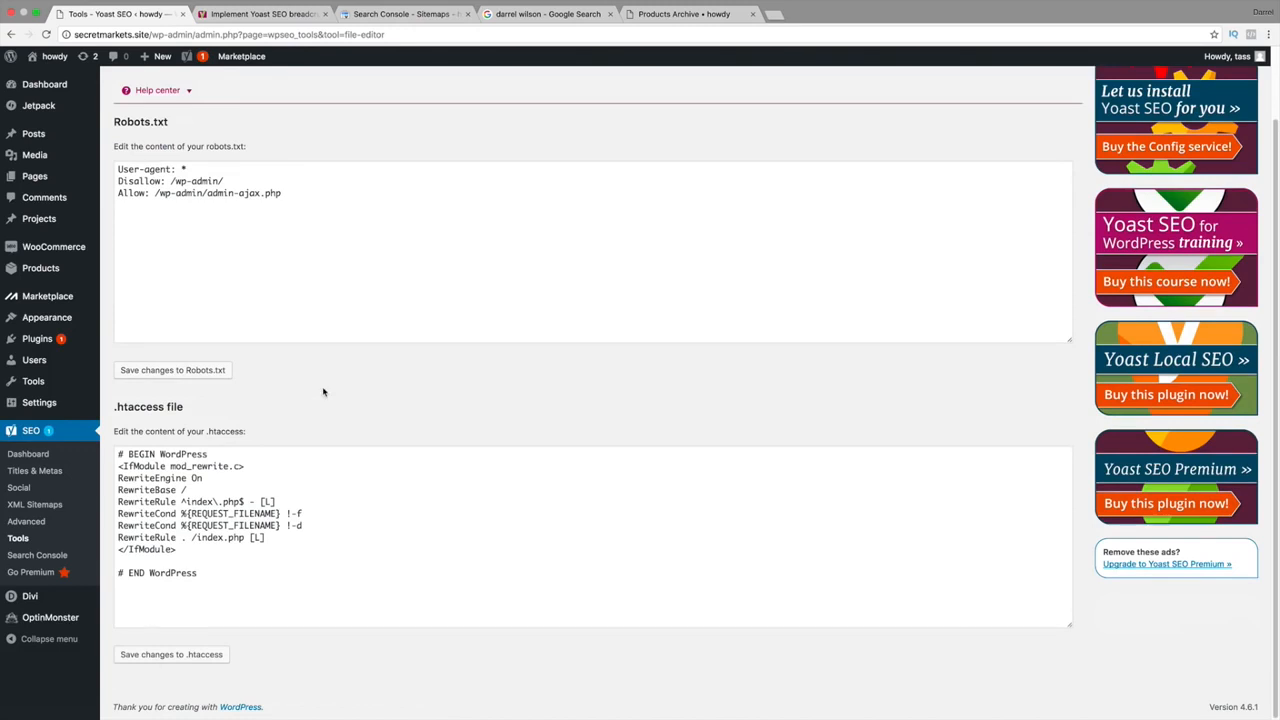
pyautogui.scroll(2, 310, 388)
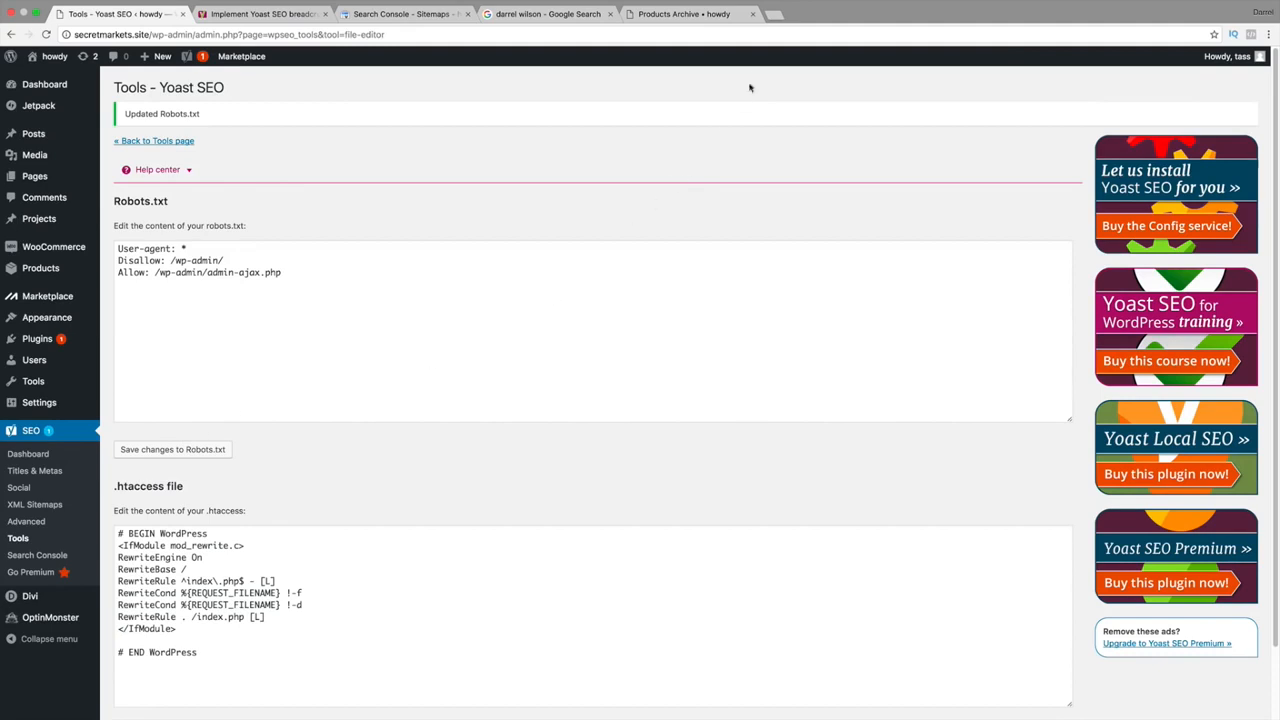
# Visit Yoast's Search Console page, then the Go Premium extensions page.
pyautogui.click(57, 556)
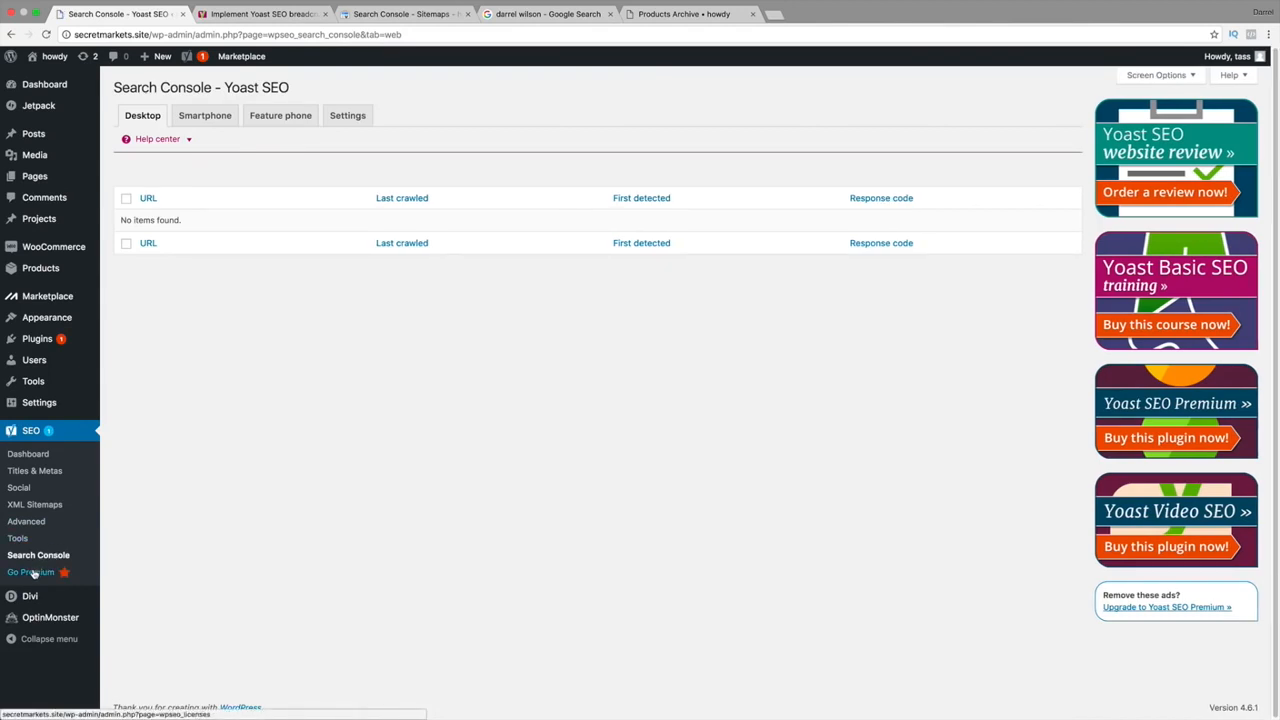
pyautogui.click(34, 573)
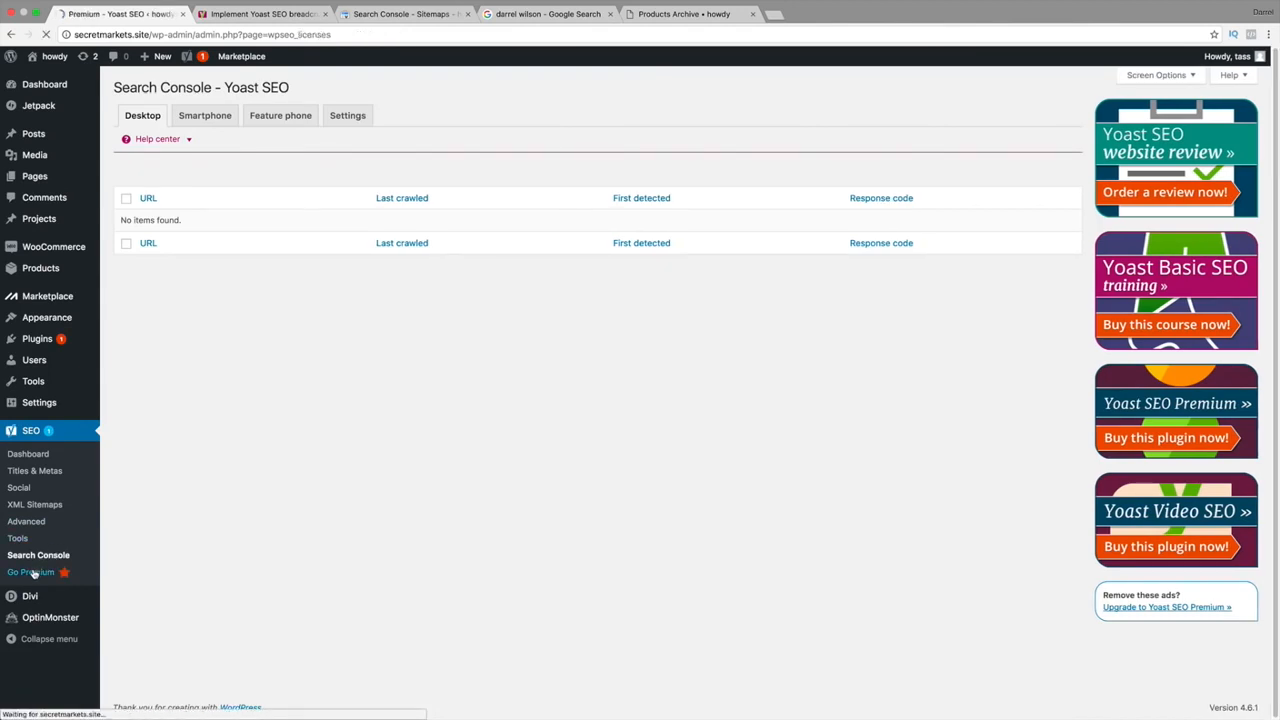
pyautogui.scroll(-2, 157, 563)
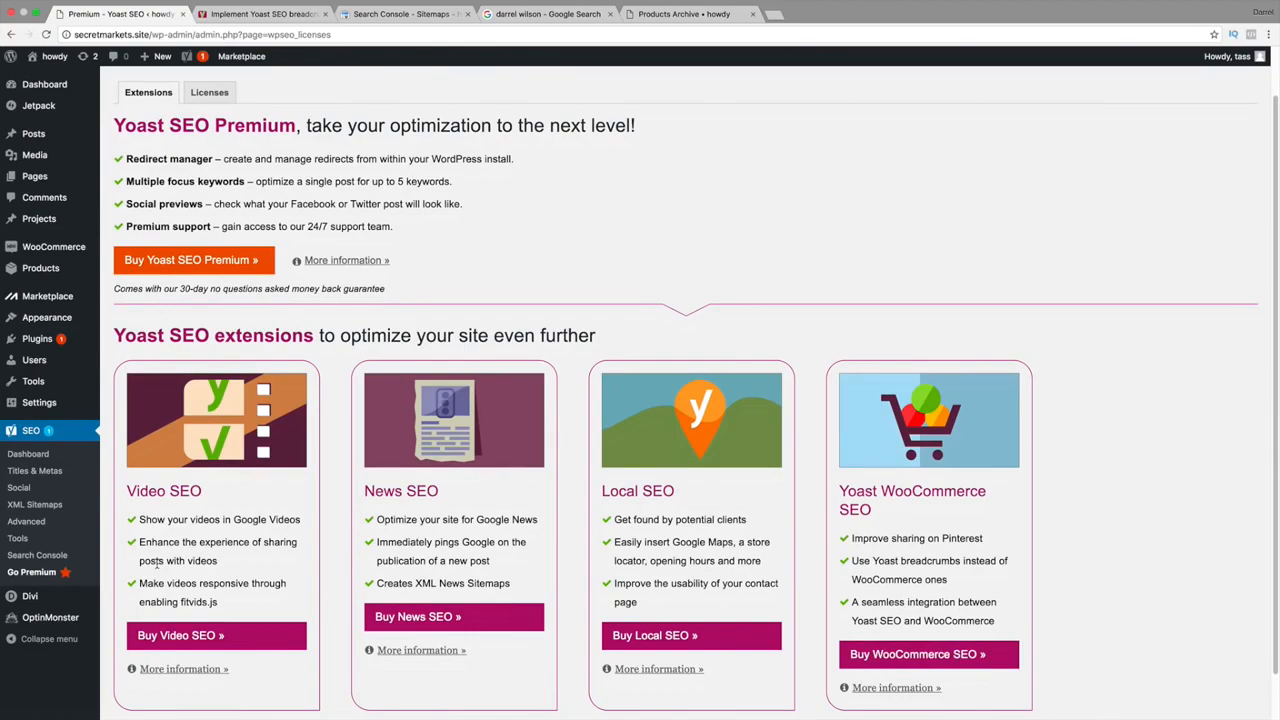
# Show Google's Videos results for the presenter's name search and highlight the query and names in snippets.
pyautogui.click(545, 13)
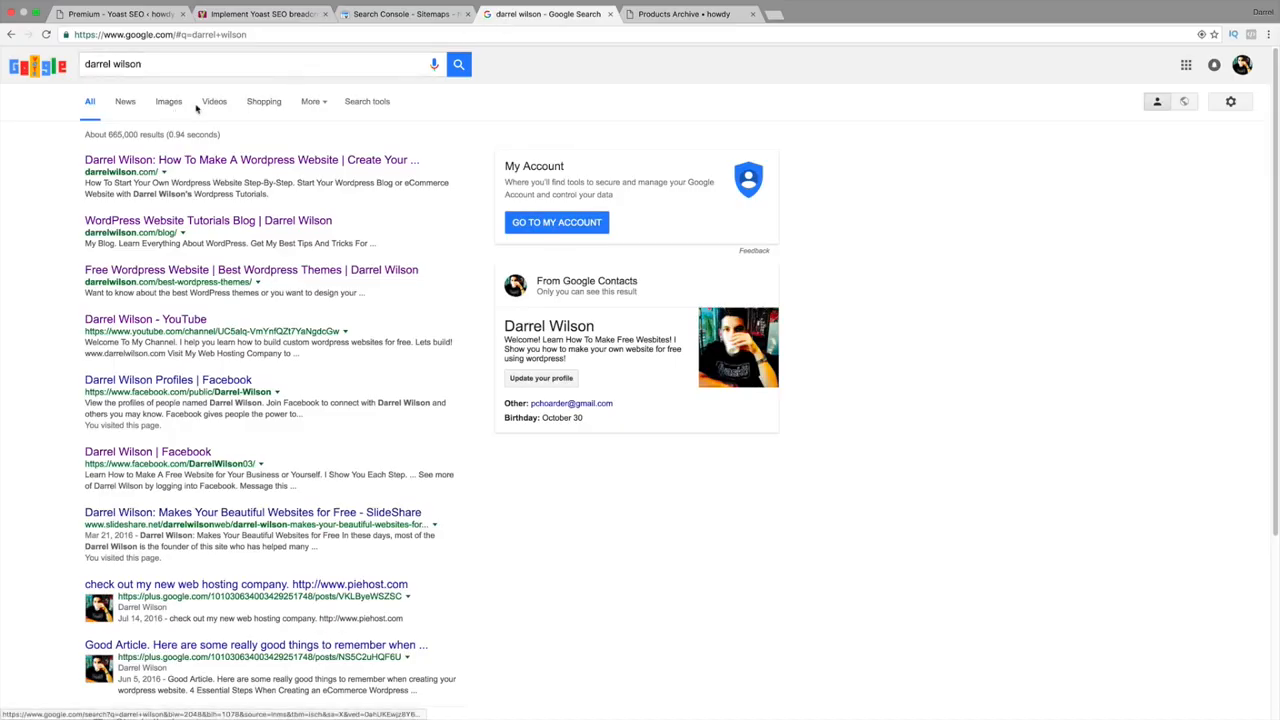
pyautogui.click(212, 106)
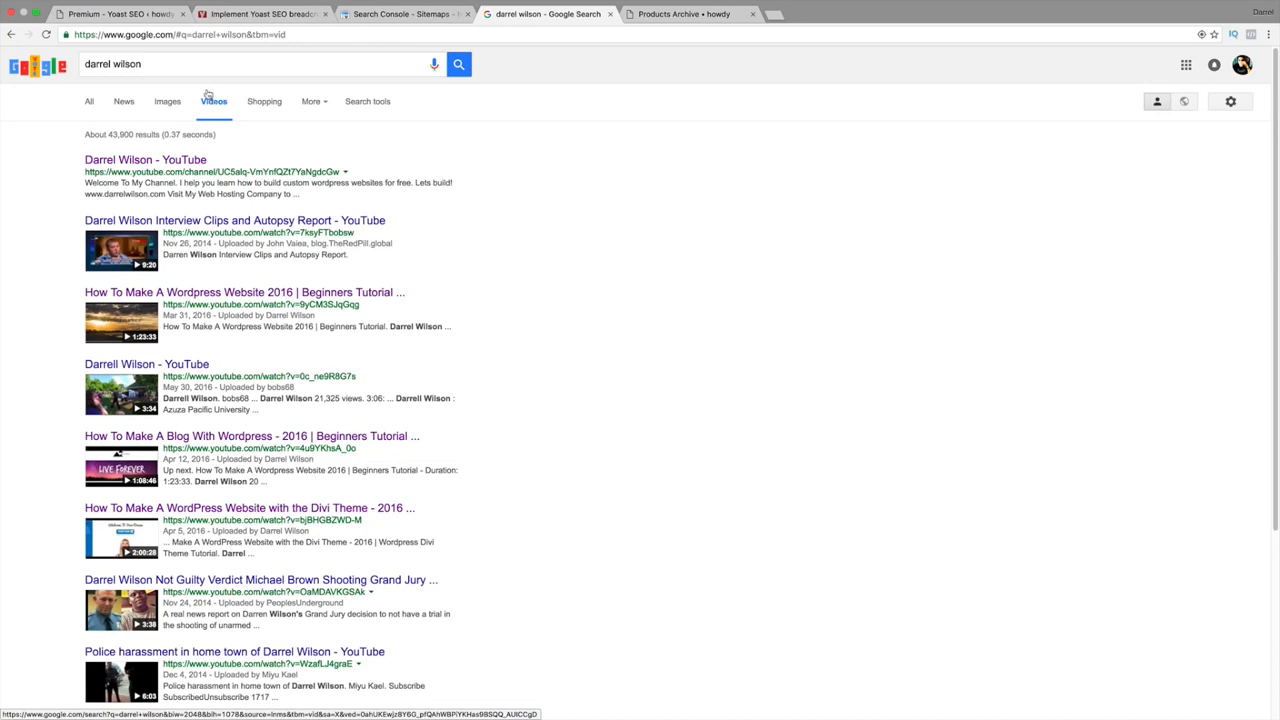
pyautogui.moveTo(160, 64); pyautogui.dragTo(73, 66)
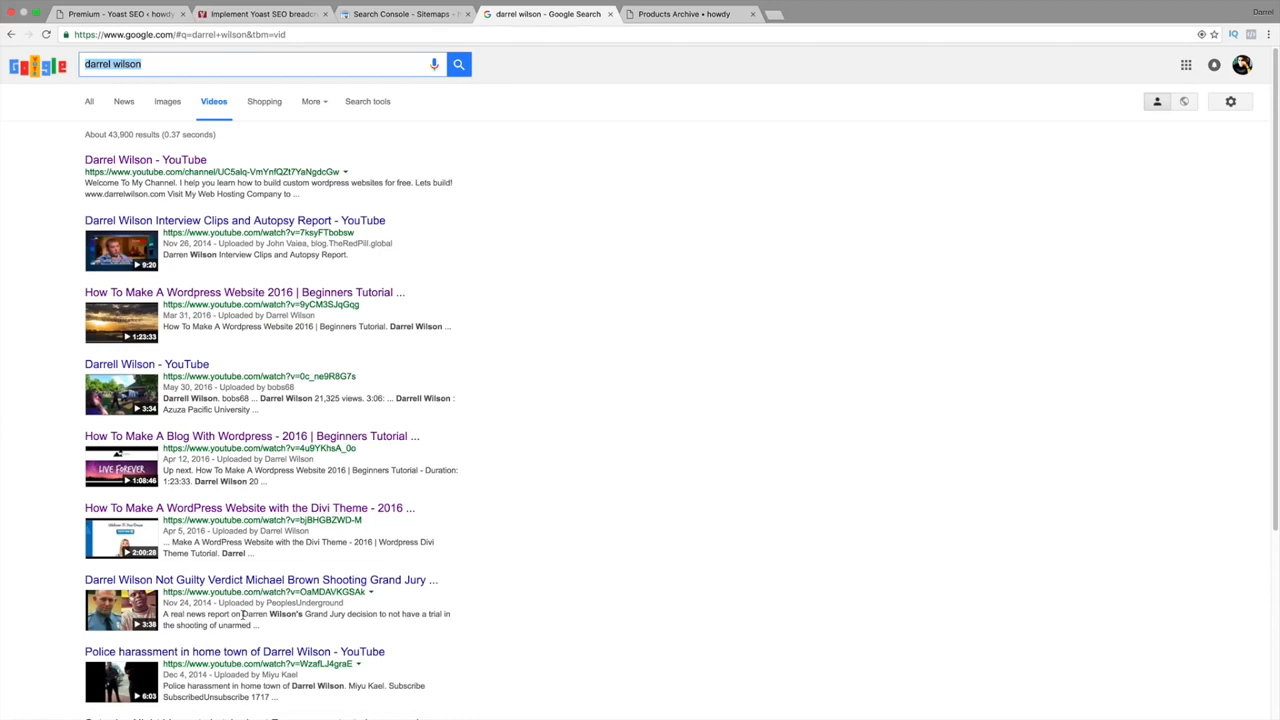
pyautogui.moveTo(242, 614); pyautogui.dragTo(267, 614)
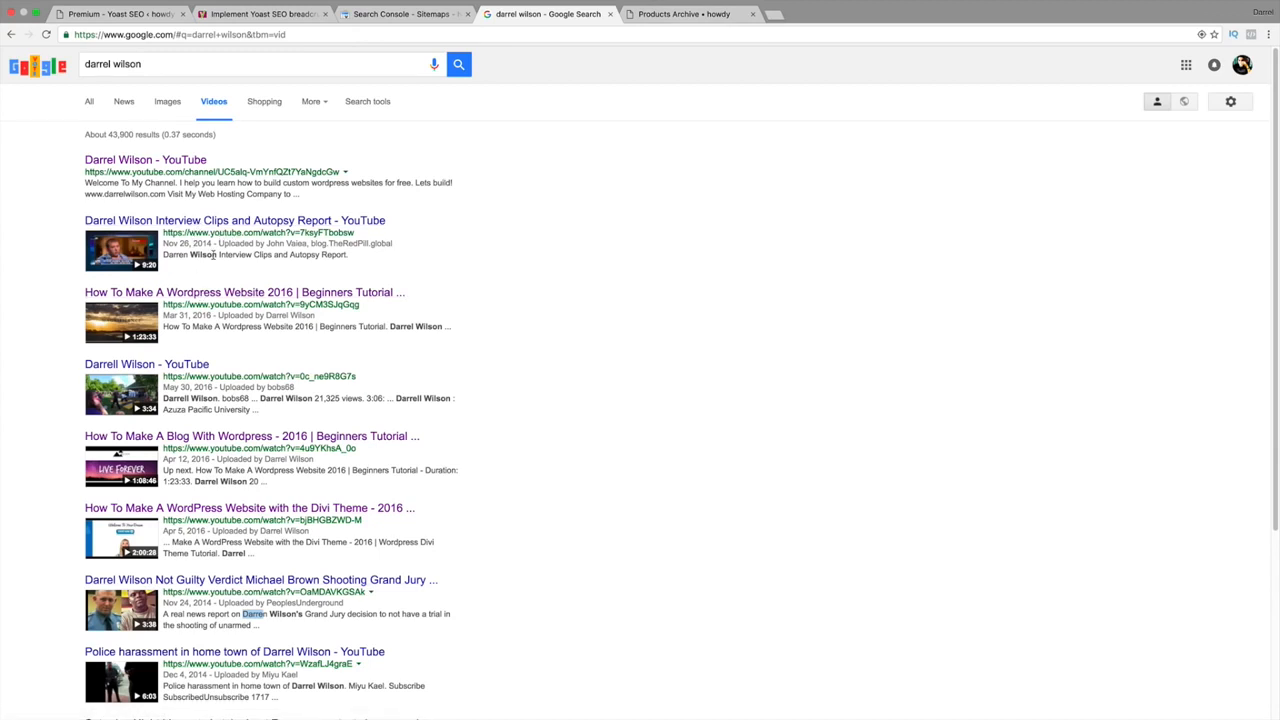
pyautogui.moveTo(217, 255); pyautogui.dragTo(174, 256)
pyautogui.click(310, 14)
# Return to the Yoast Premium extensions page and highlight the Yoast WooCommerce SEO title.
pyautogui.click(143, 15)
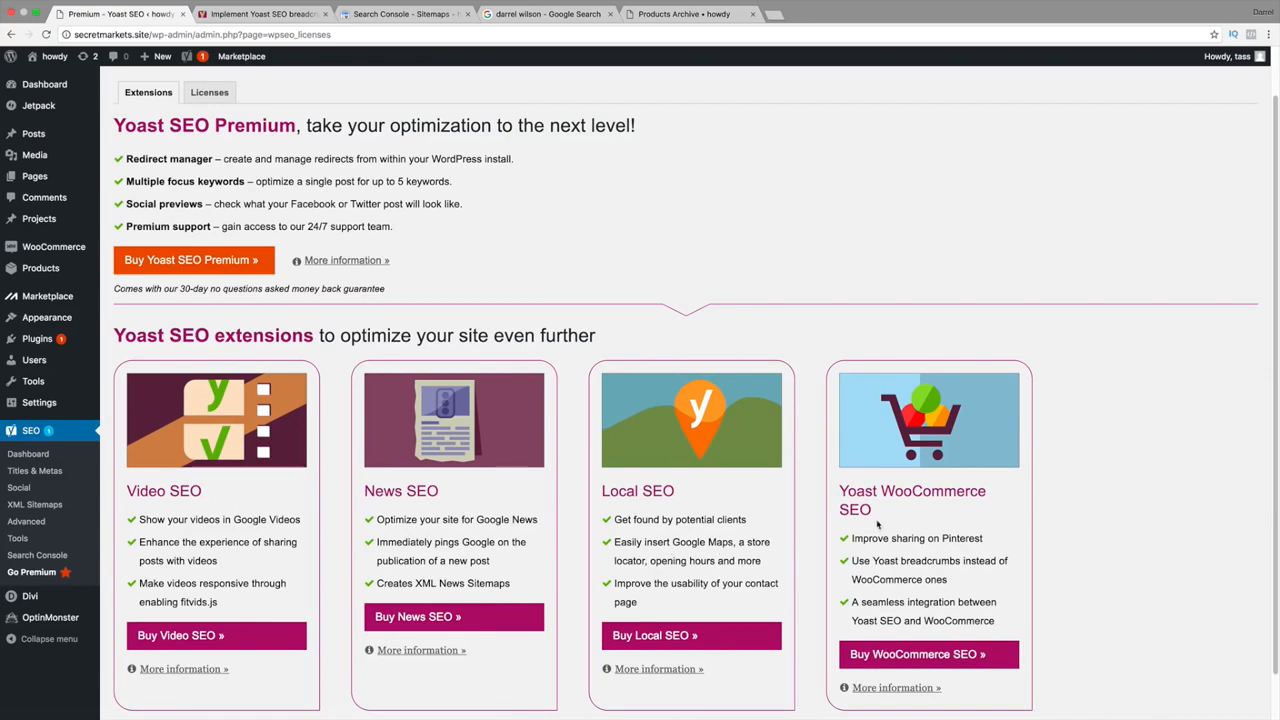
pyautogui.moveTo(866, 492); pyautogui.dragTo(952, 513)
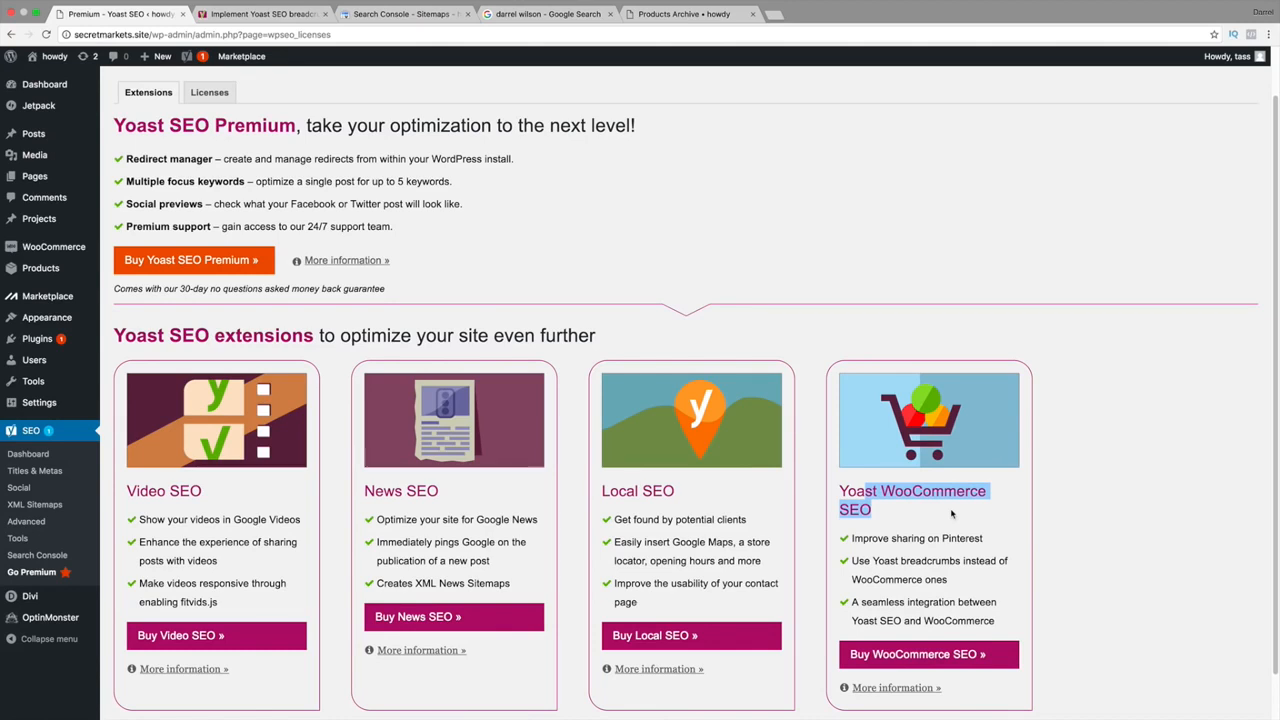
pyautogui.click(300, 16)
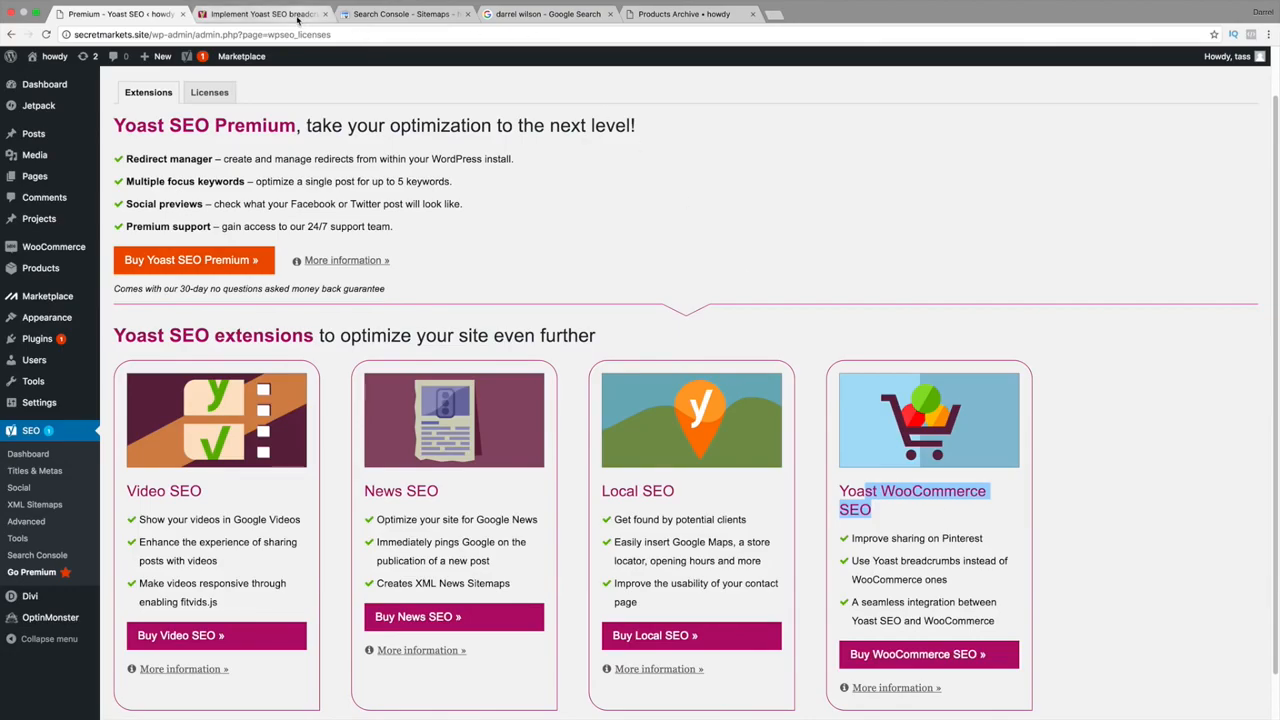
# Load freelancer.com and submit 'seo' as the work needed.
pyautogui.write('free')
pyautogui.press('Return')
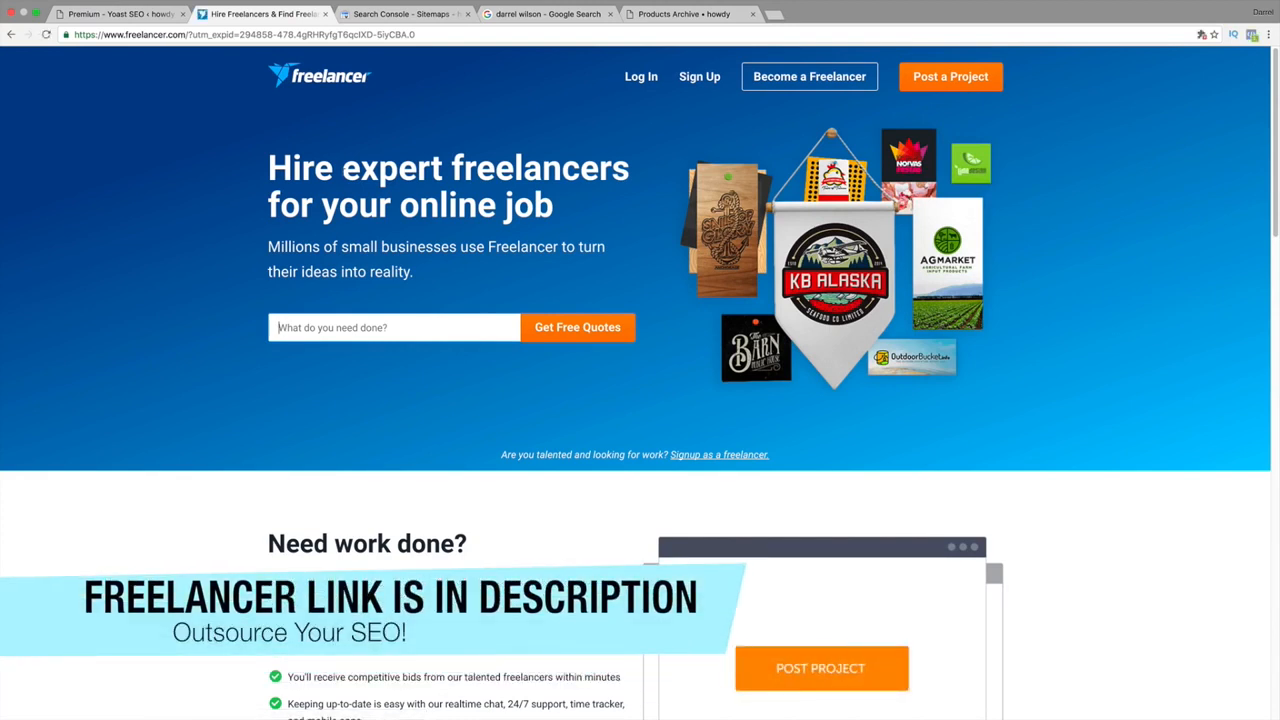
pyautogui.write('seo')
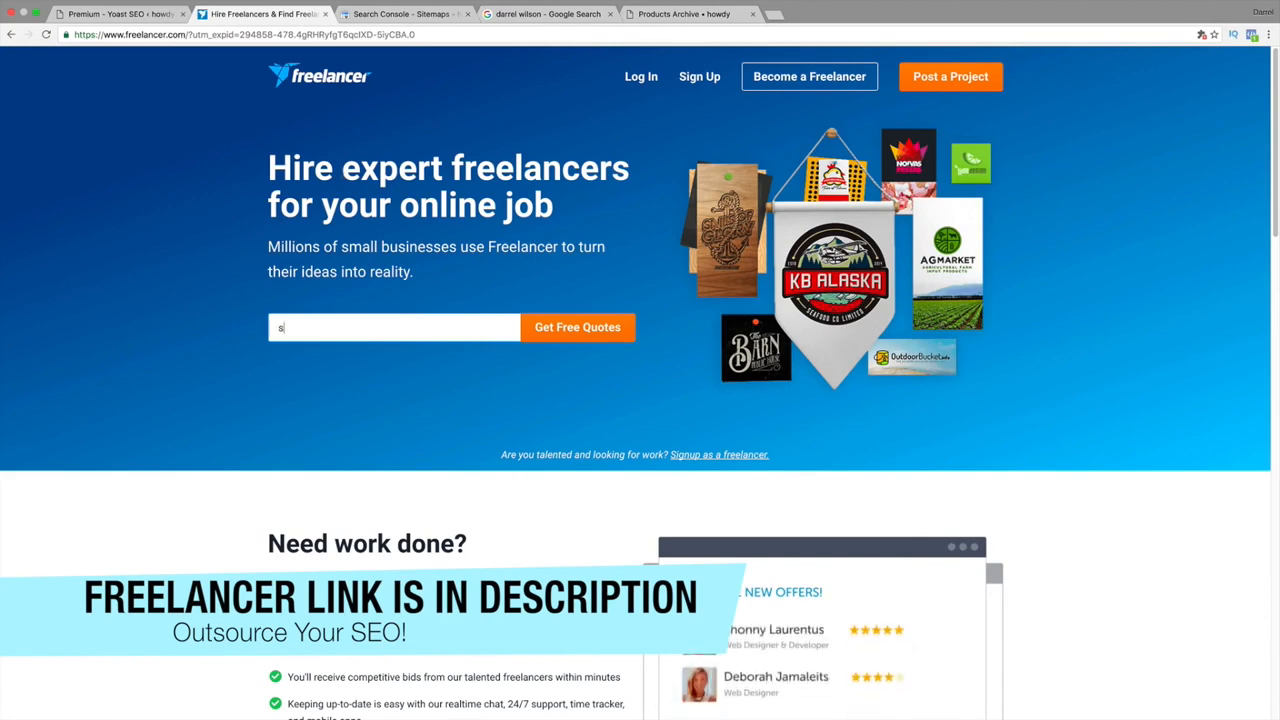
pyautogui.press('Return')
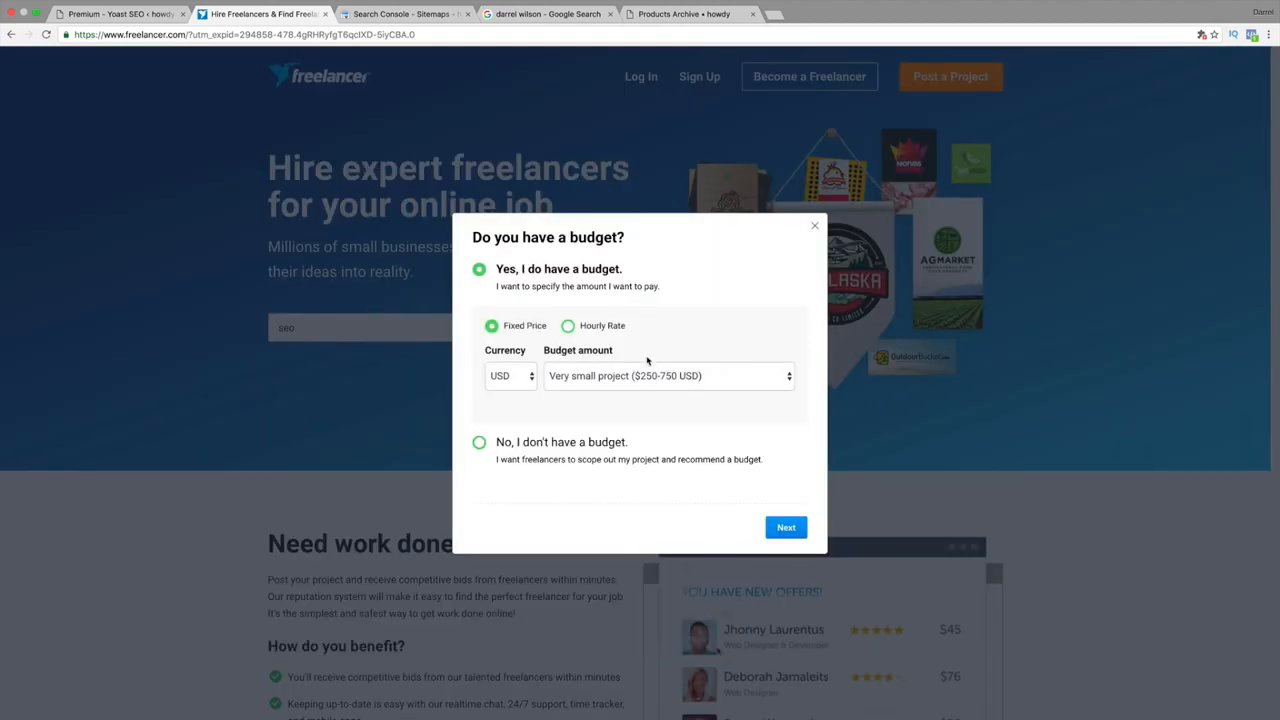
# Pick the Micro Project ($10-30 USD) budget and enter an e-mail address, then close the signup dialog.
pyautogui.click(649, 375)
pyautogui.click(588, 349)
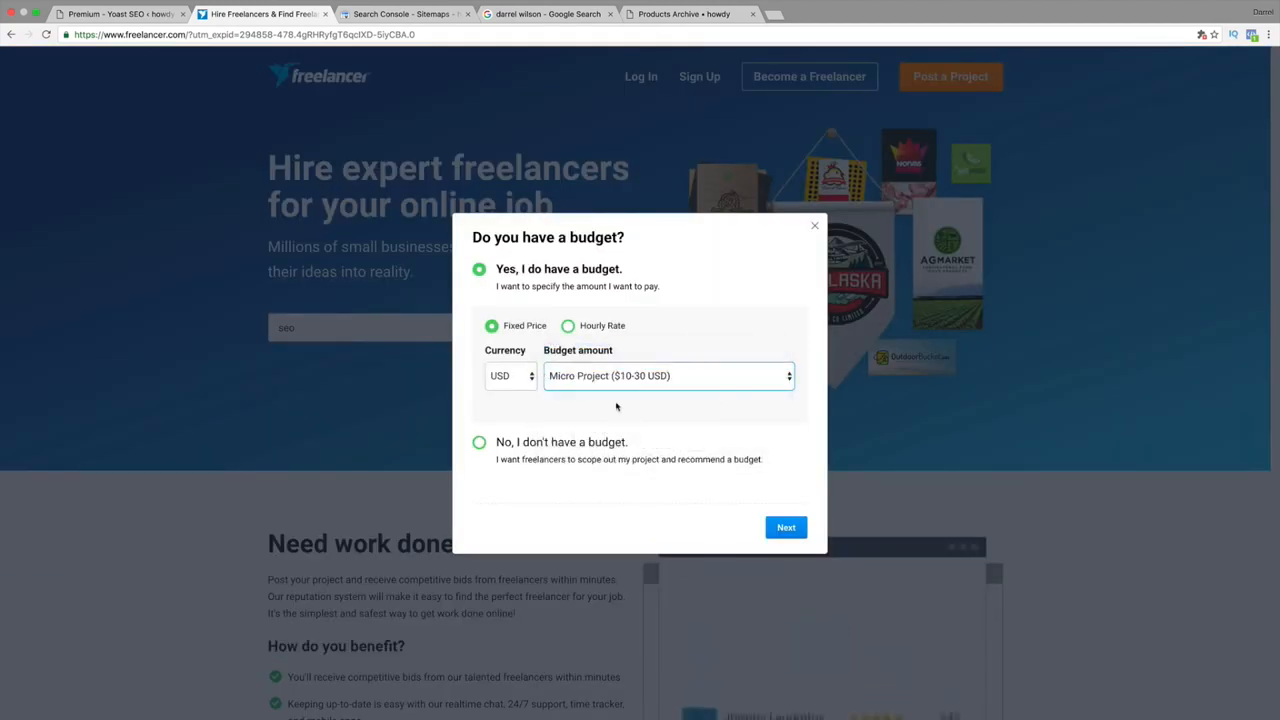
pyautogui.click(781, 528)
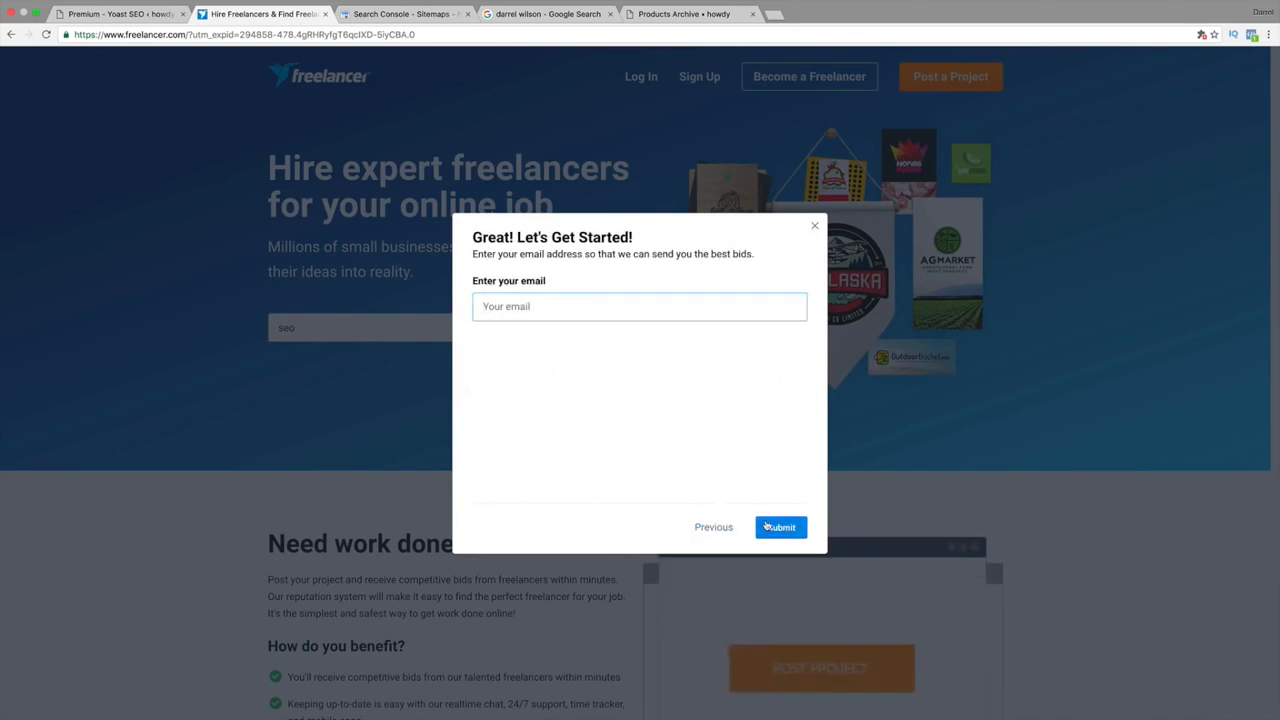
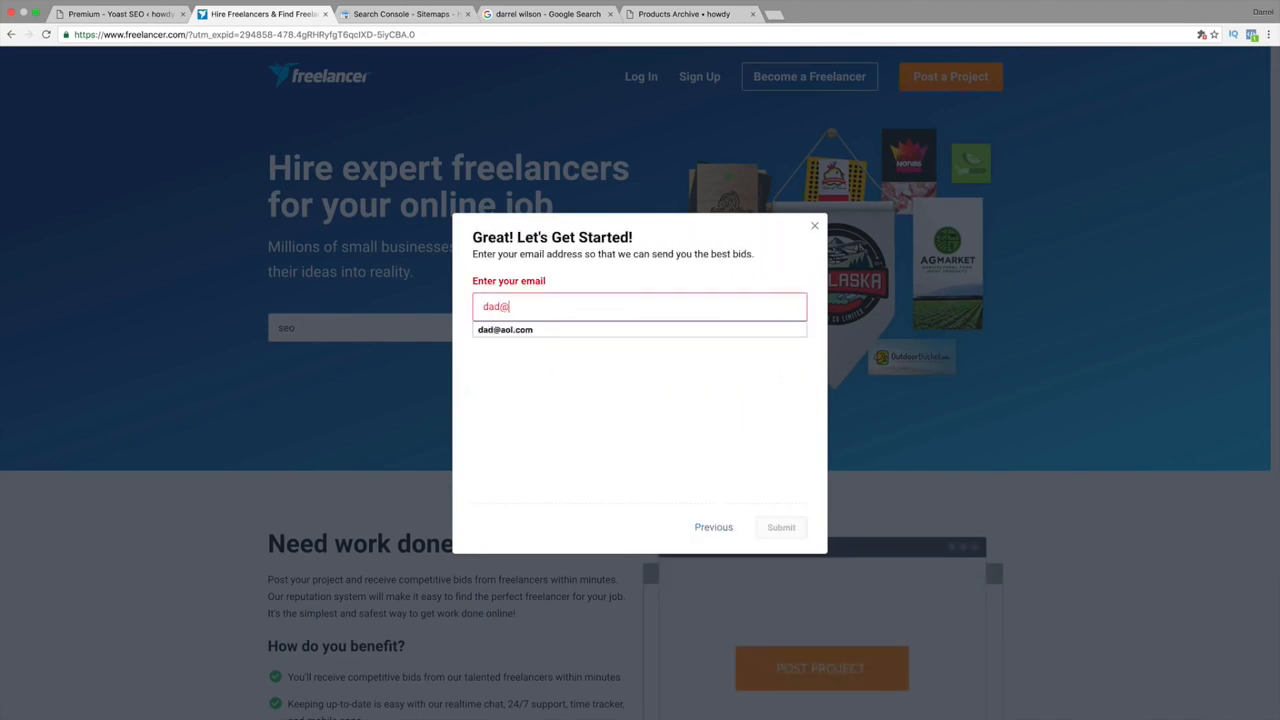
pyautogui.press('Down')
pyautogui.press('Return')
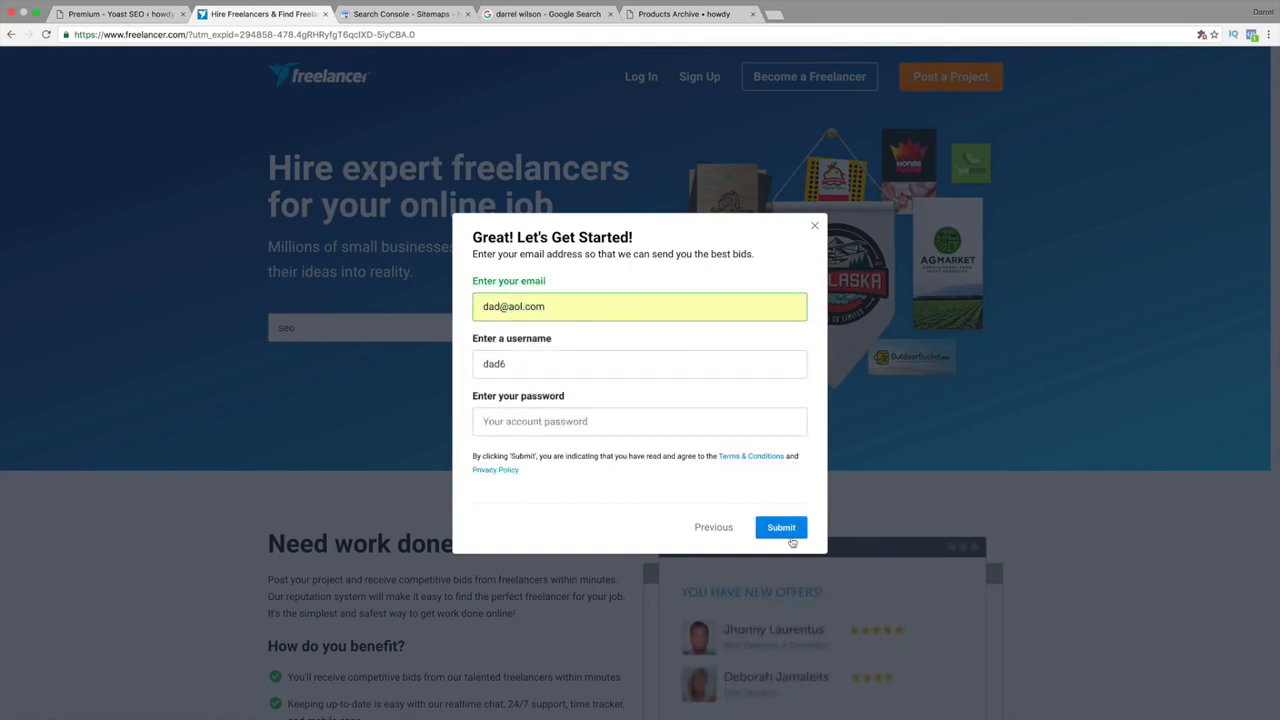
pyautogui.click(785, 528)
pyautogui.click(814, 225)
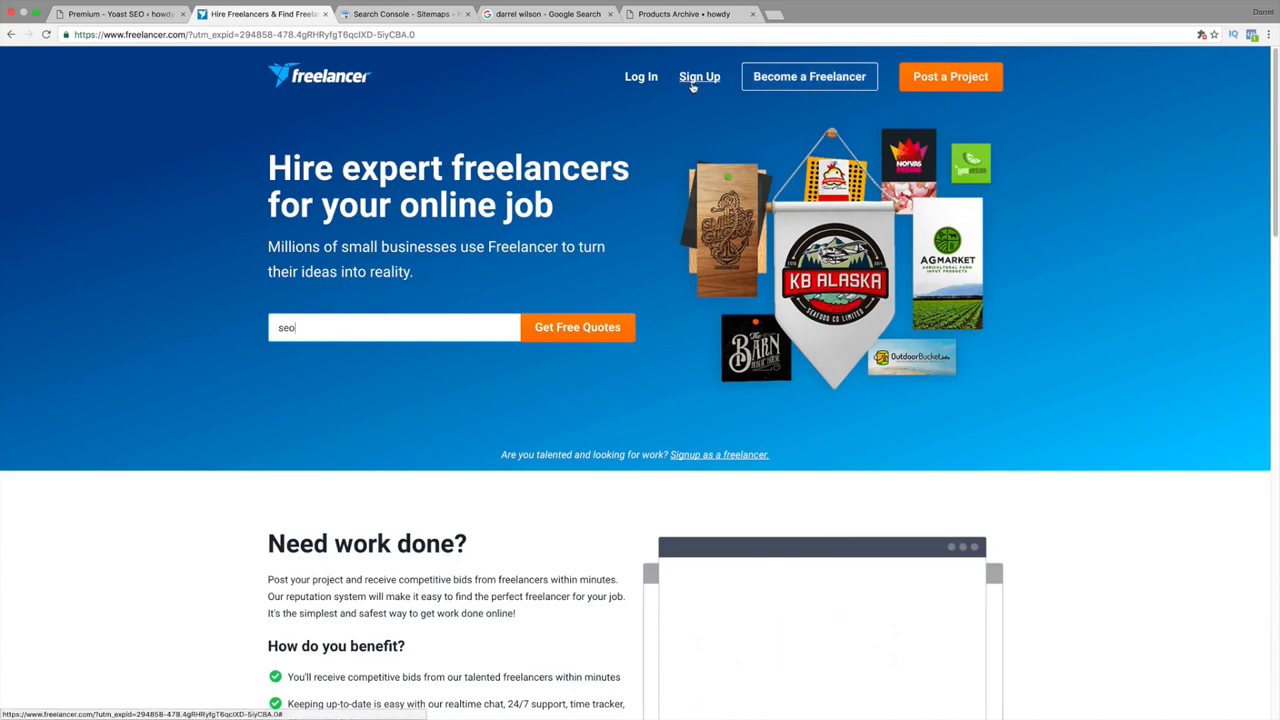
pyautogui.click(641, 80)
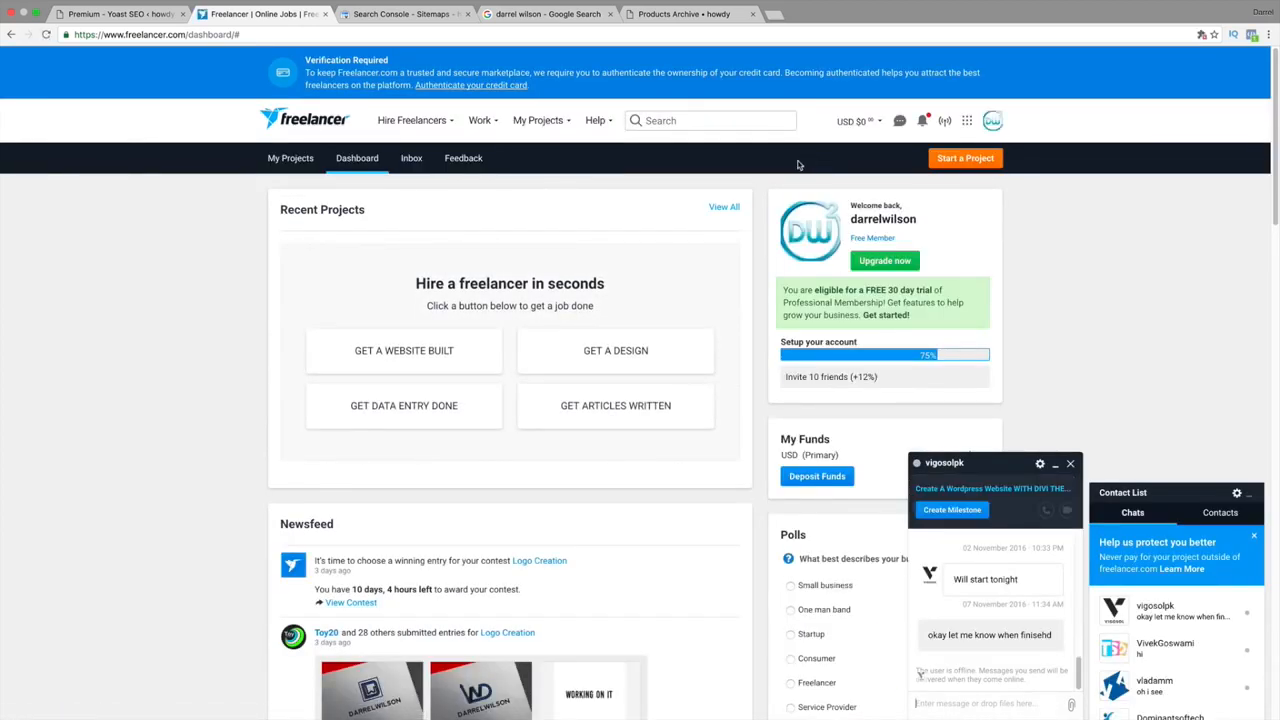
# Search Freelancer for 'seo' from the dashboard's top search box.
pyautogui.click(715, 121)
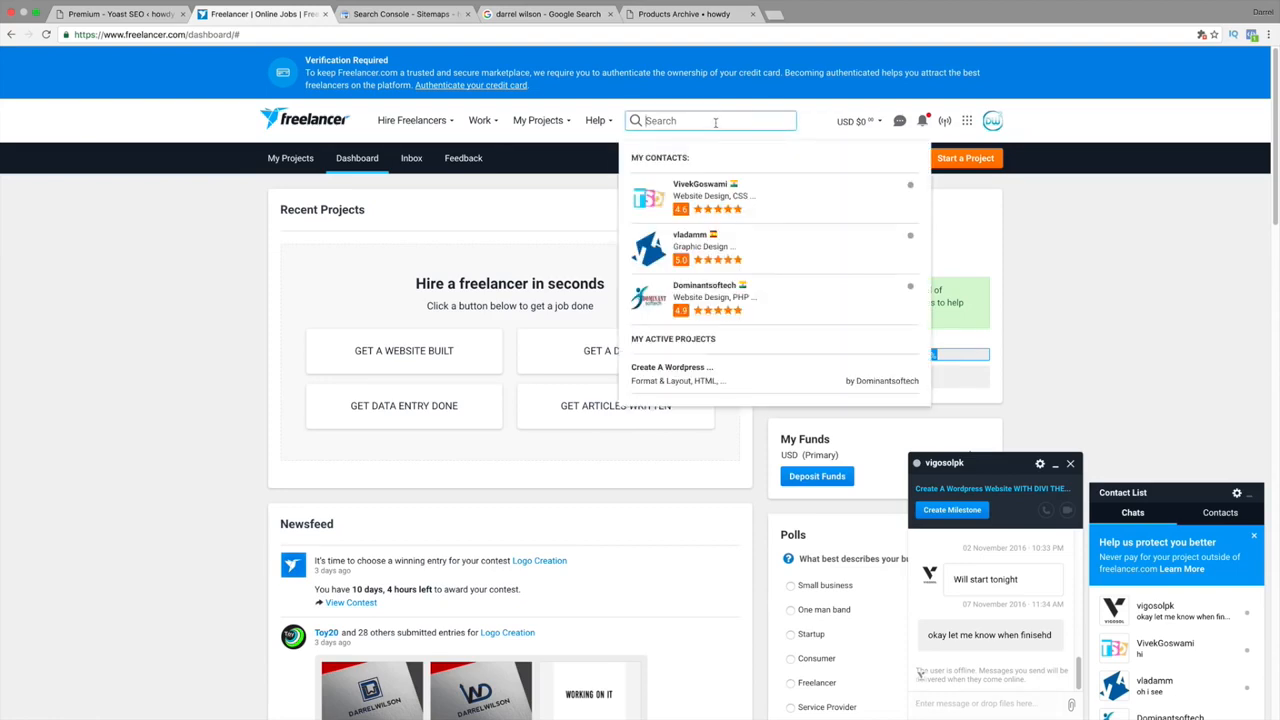
pyautogui.write('seo')
pyautogui.press('Return')
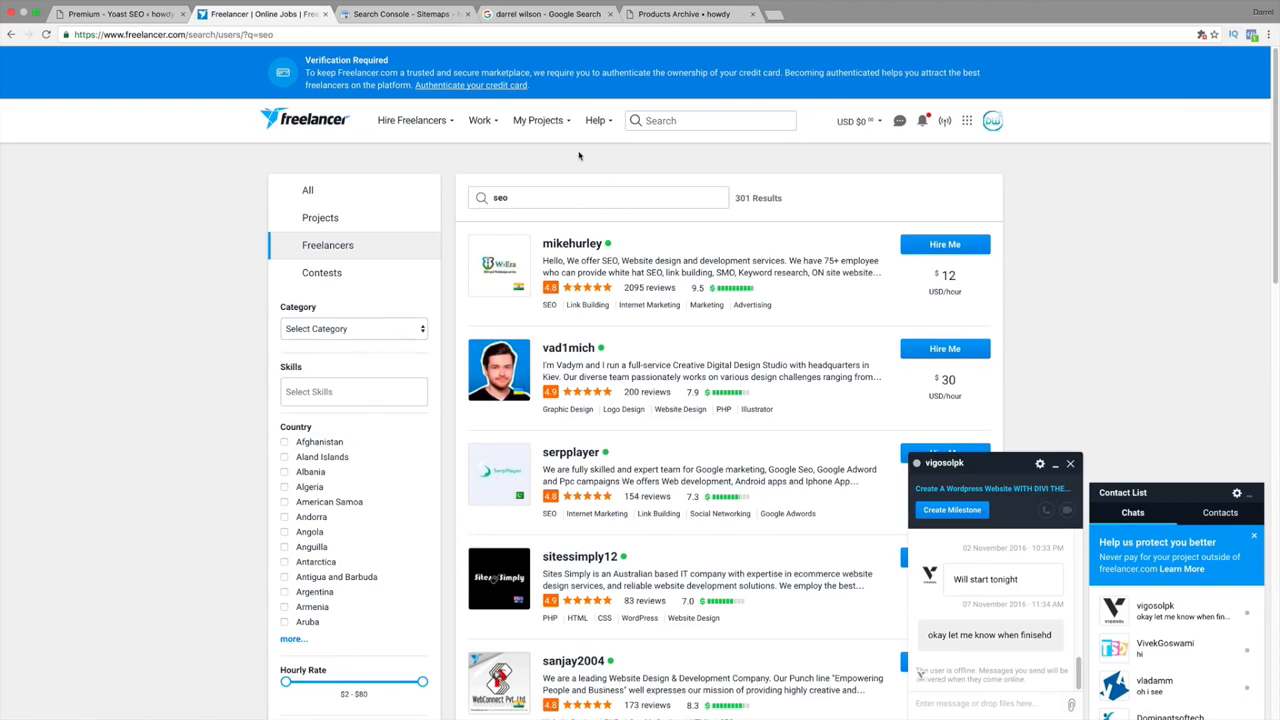
pyautogui.scroll(-5, 672, 428)
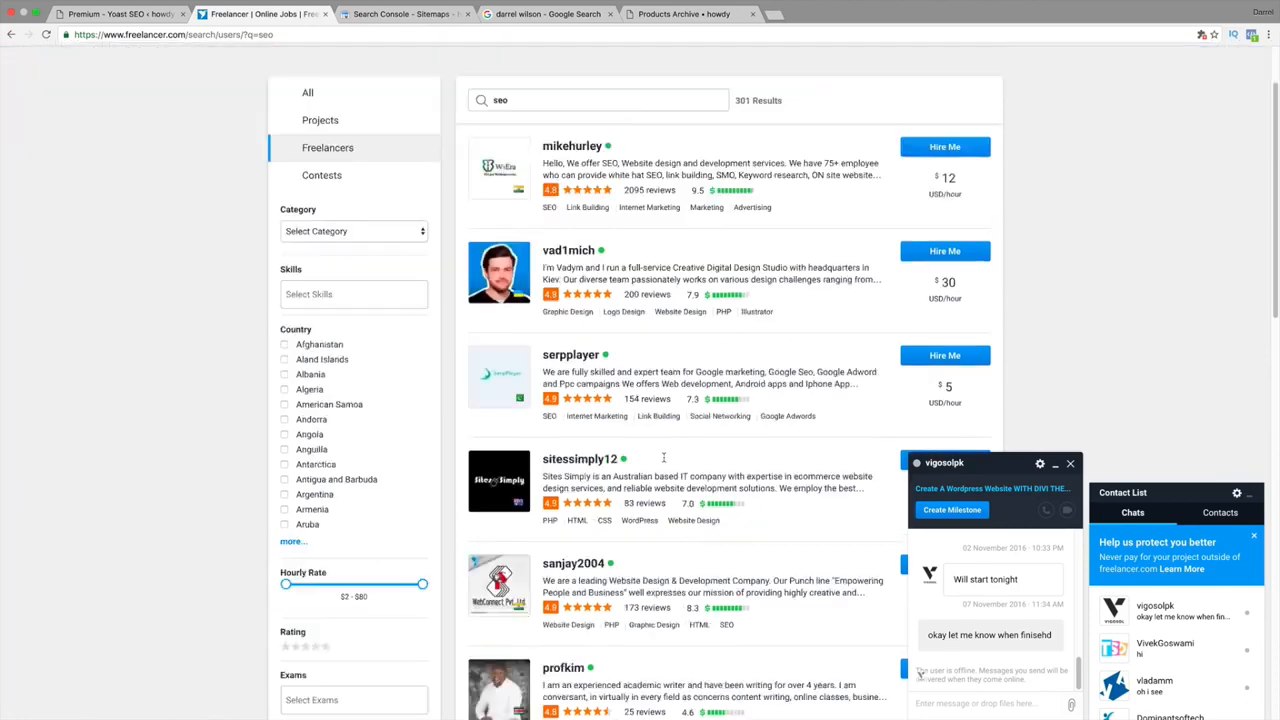
pyautogui.scroll(5, 663, 452)
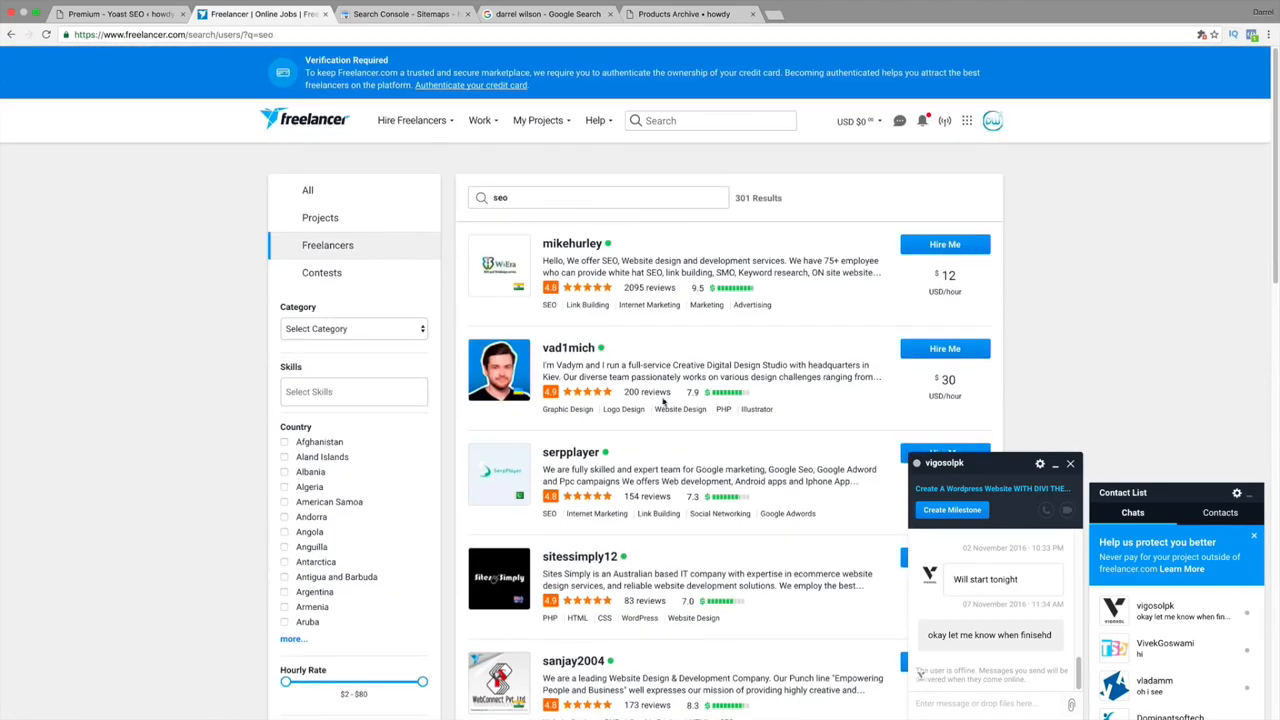
pyautogui.moveTo(429, 127)
pyautogui.scroll(5, 995, 590)
pyautogui.scroll(-5, 995, 590)
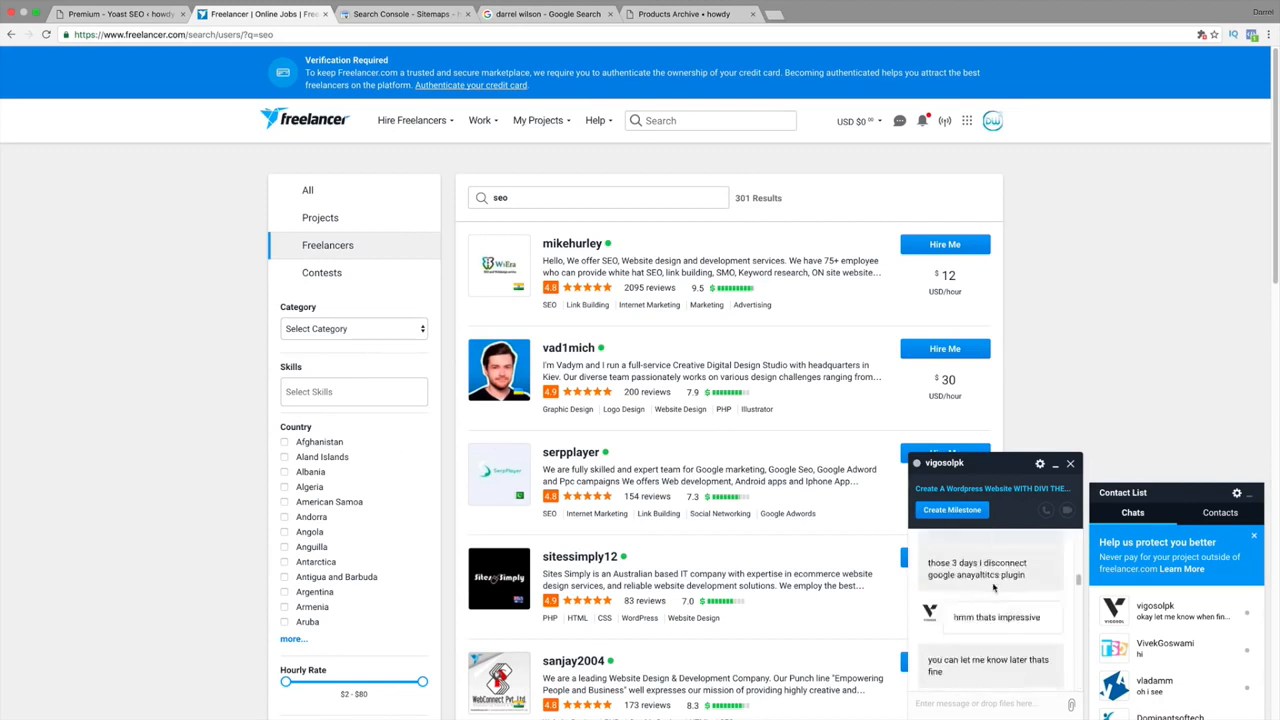
pyautogui.scroll(10, 993, 588)
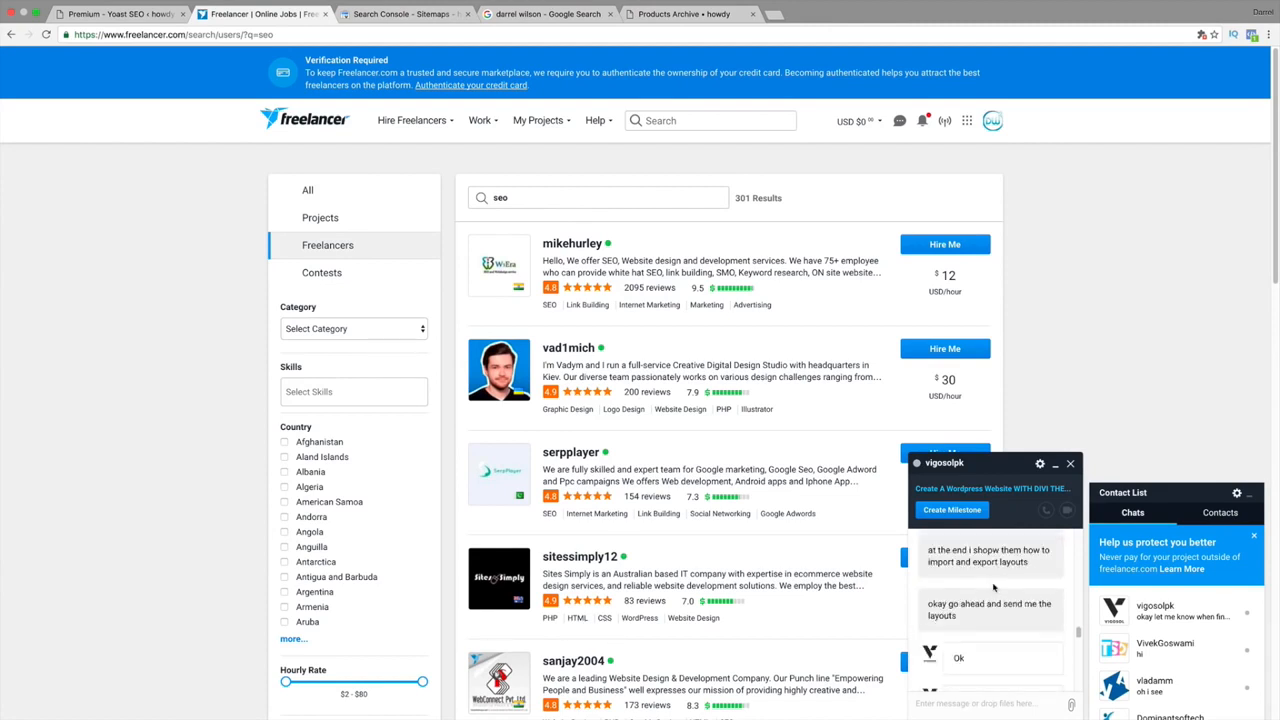
pyautogui.scroll(-10, 993, 588)
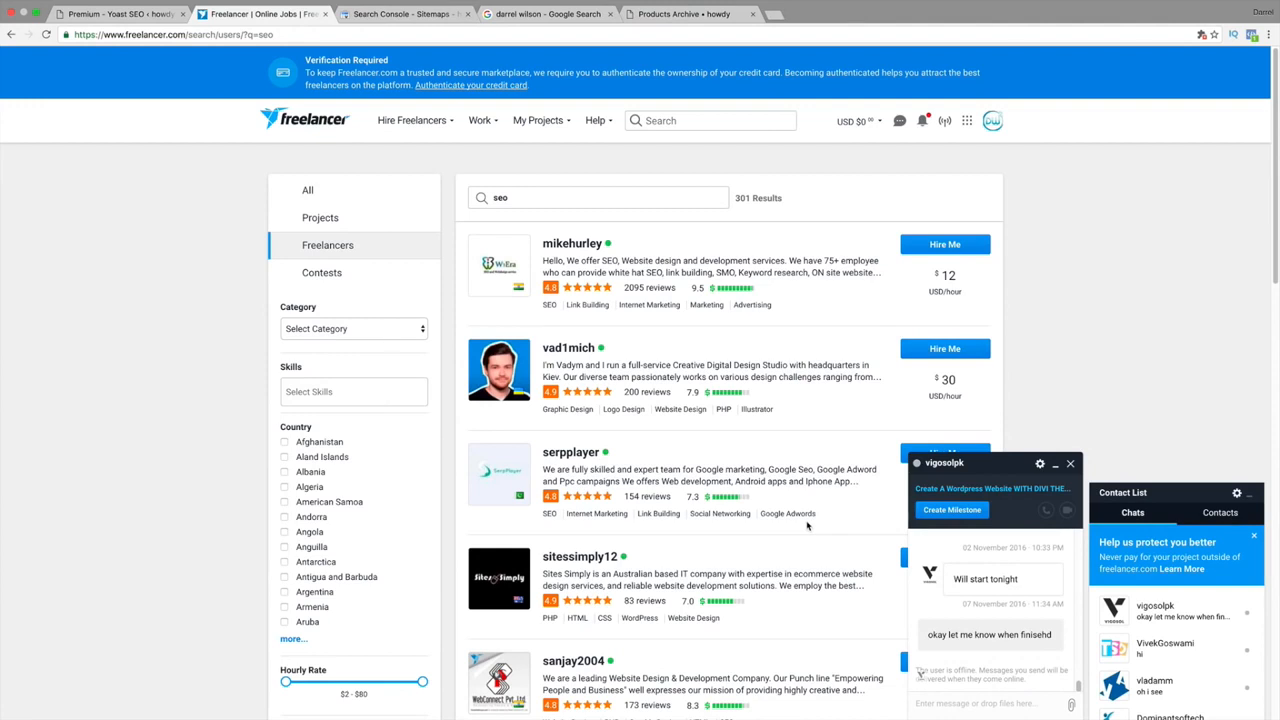
# Visit Yoast's Dashboard, Titles & Metas, Social, XML Sitemaps, Advanced, Tools and Search Console pages in turn.
pyautogui.click(135, 14)
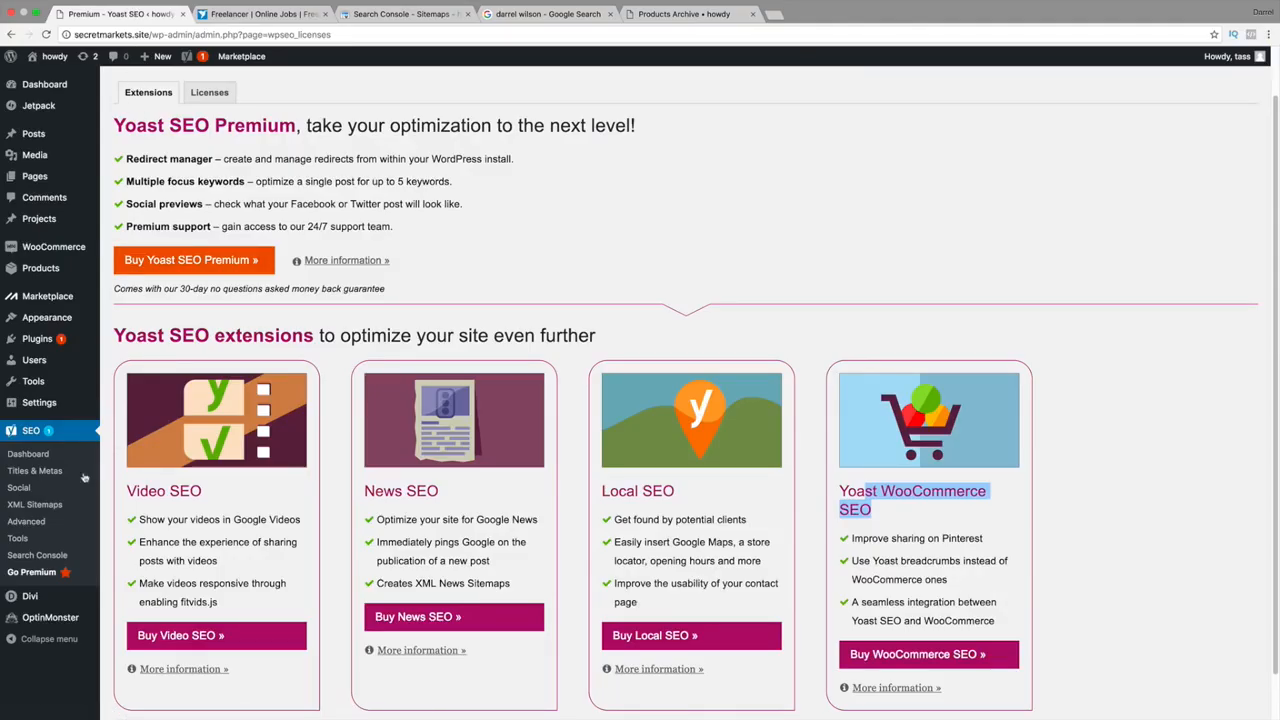
pyautogui.click(25, 454)
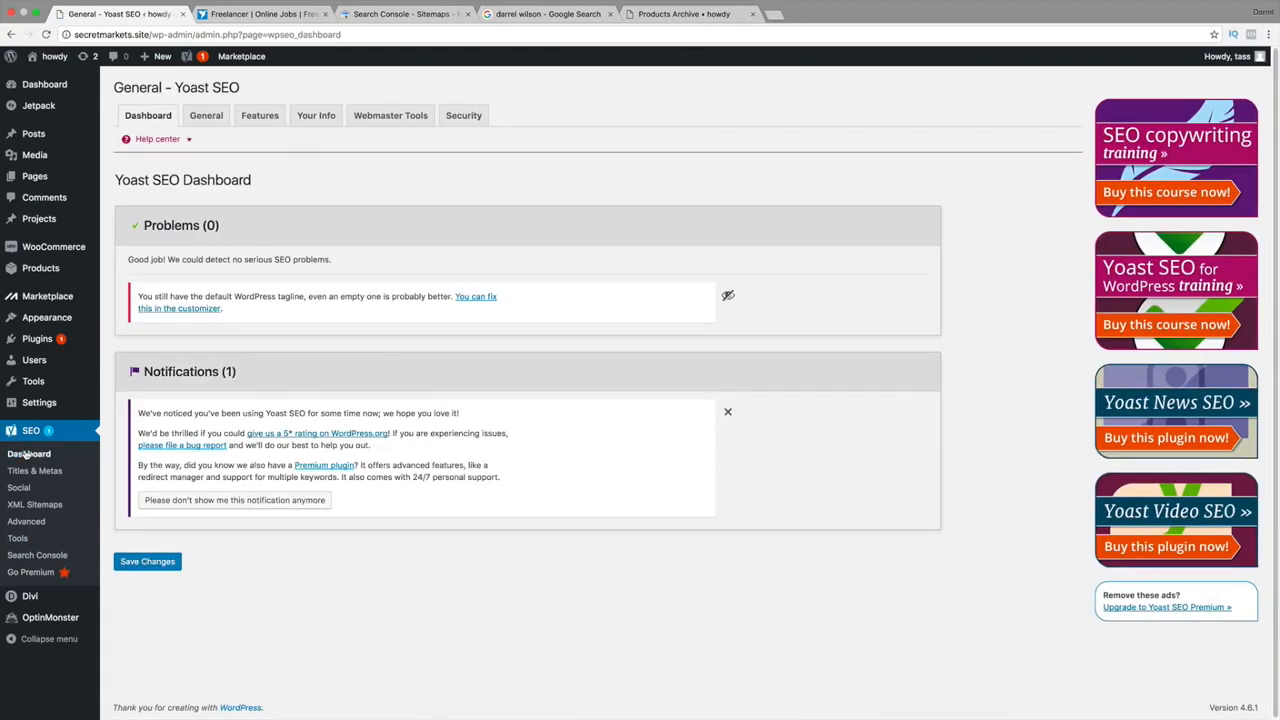
pyautogui.click(25, 471)
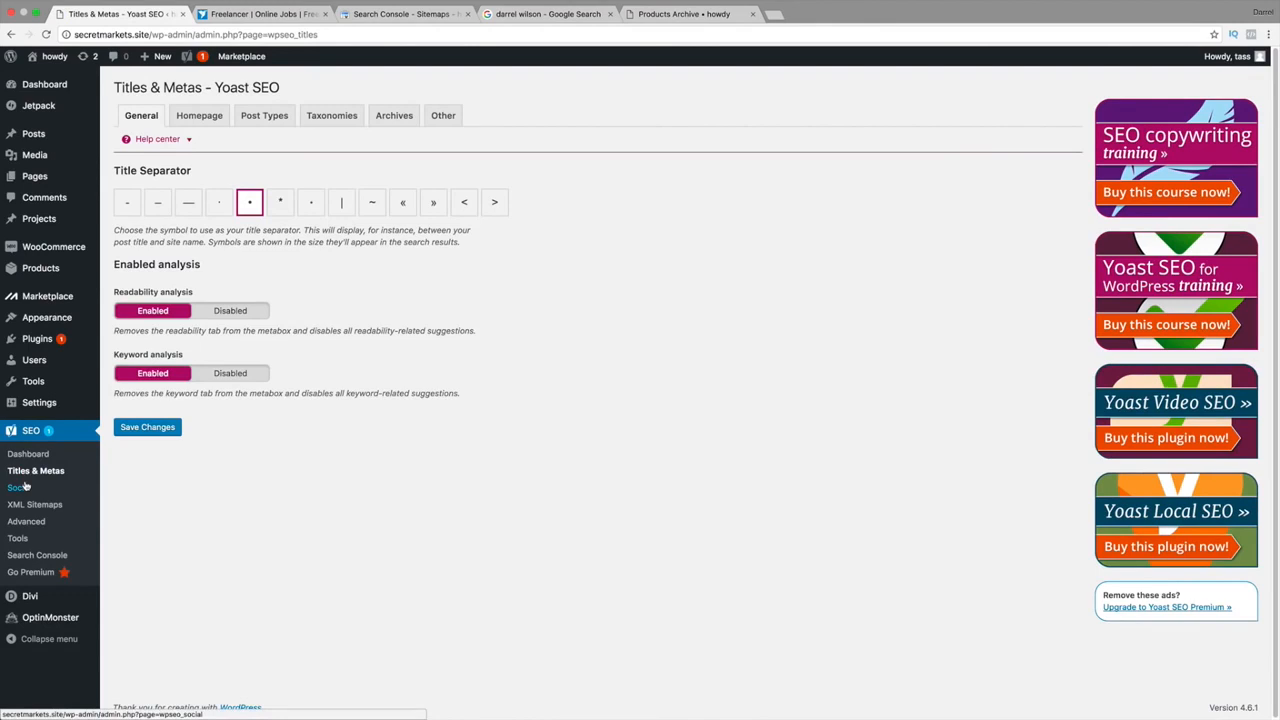
pyautogui.click(20, 487)
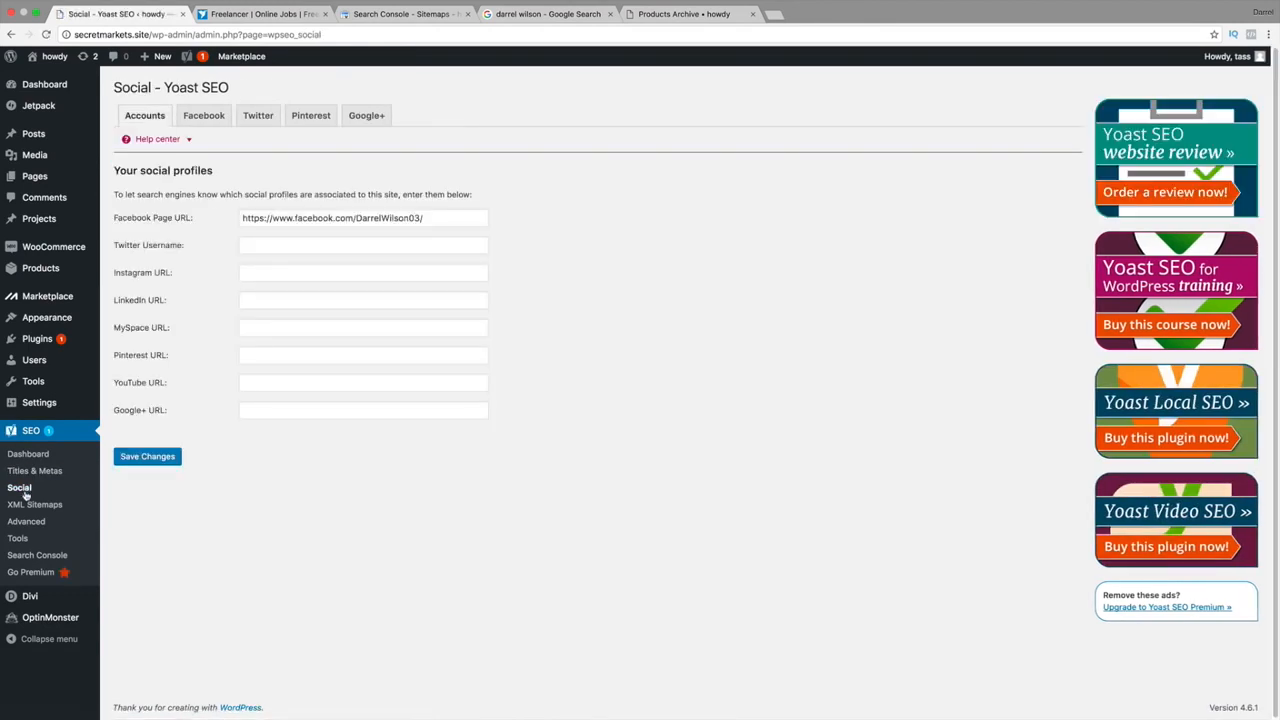
pyautogui.click(25, 493)
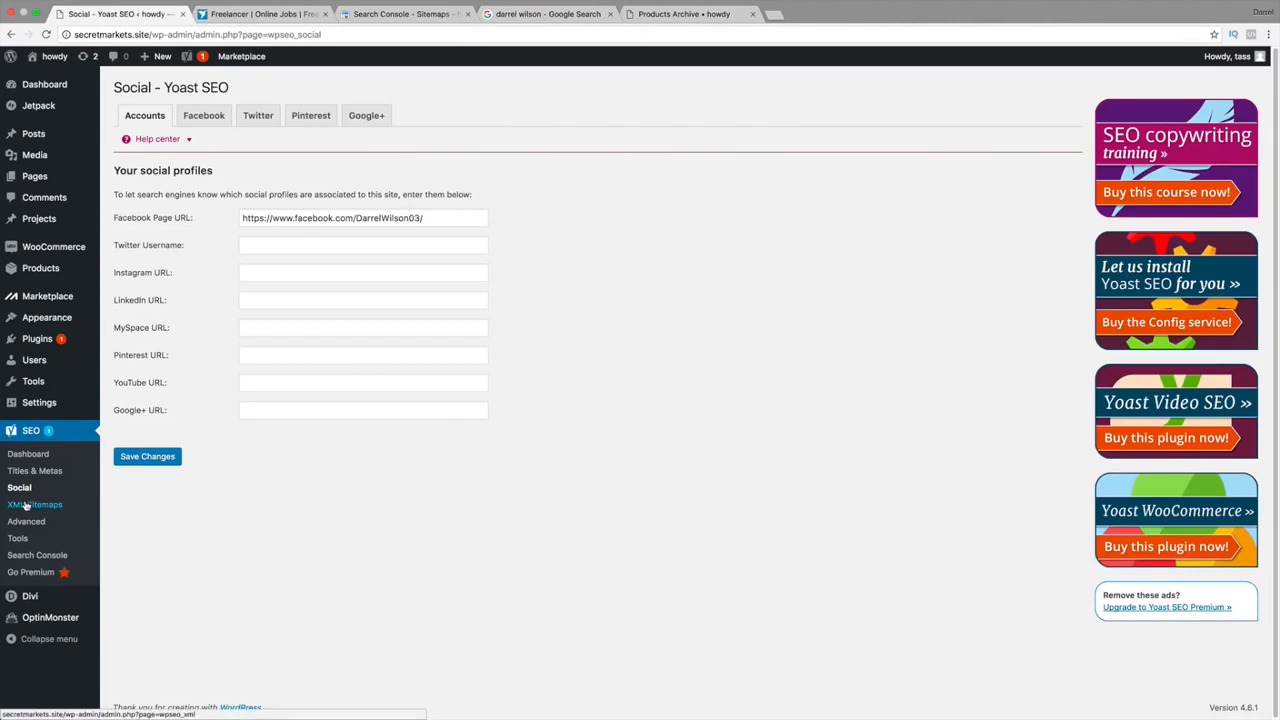
pyautogui.click(25, 505)
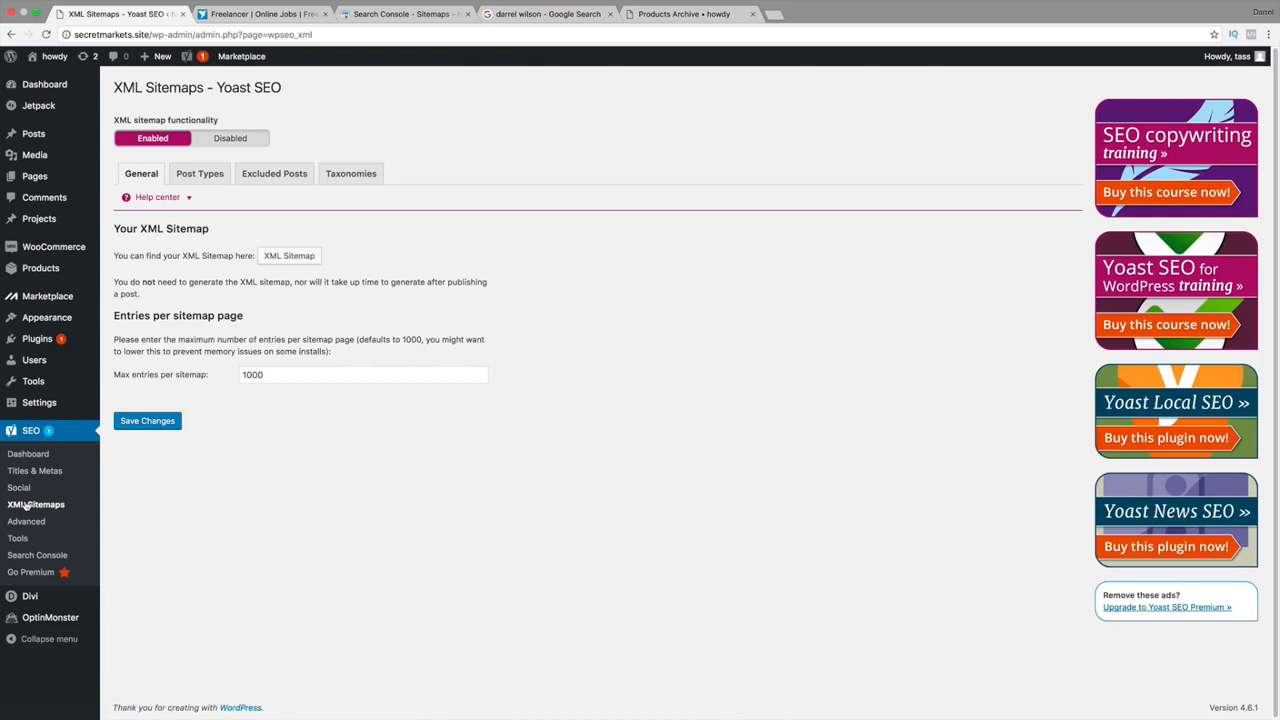
pyautogui.click(26, 508)
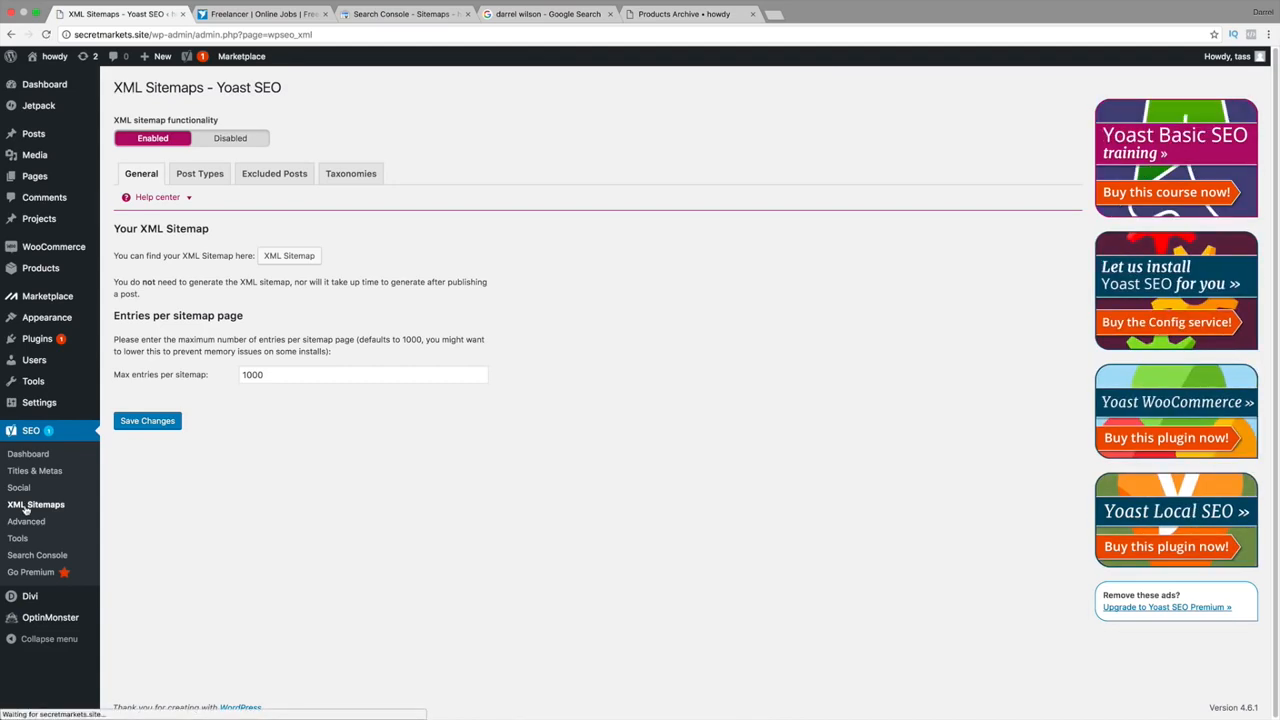
pyautogui.click(27, 522)
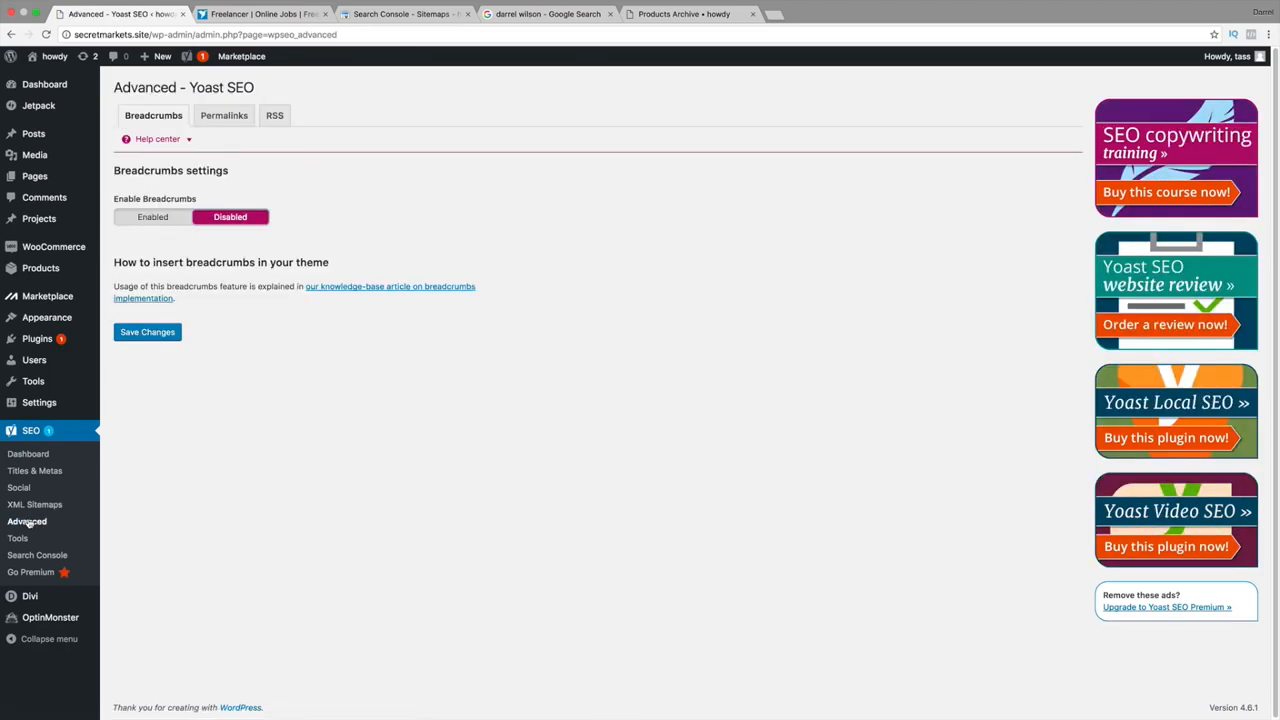
pyautogui.click(24, 538)
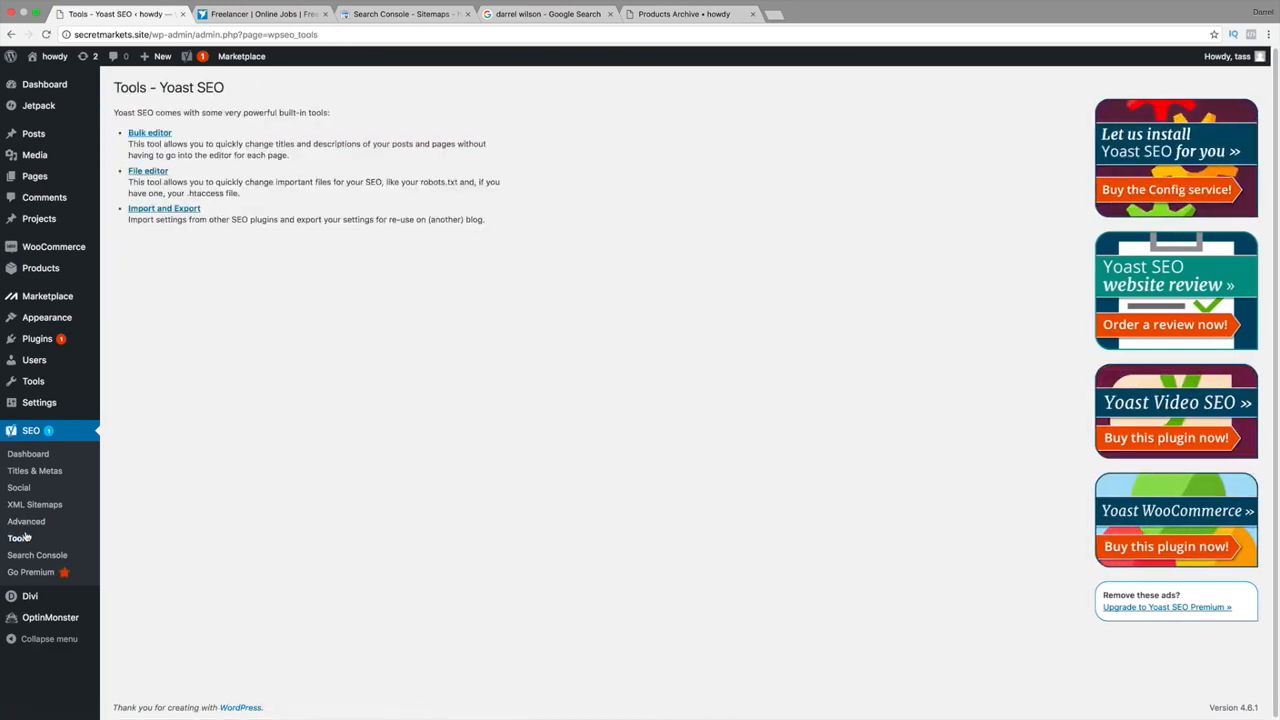
pyautogui.click(31, 553)
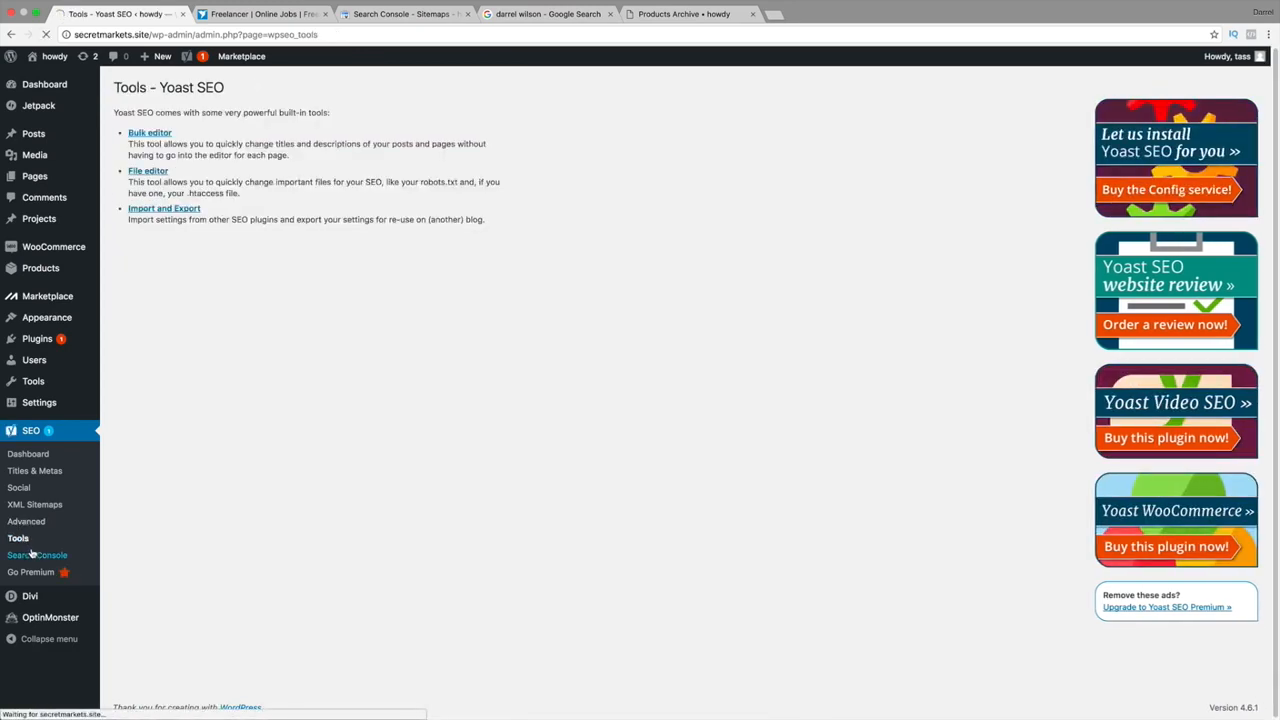